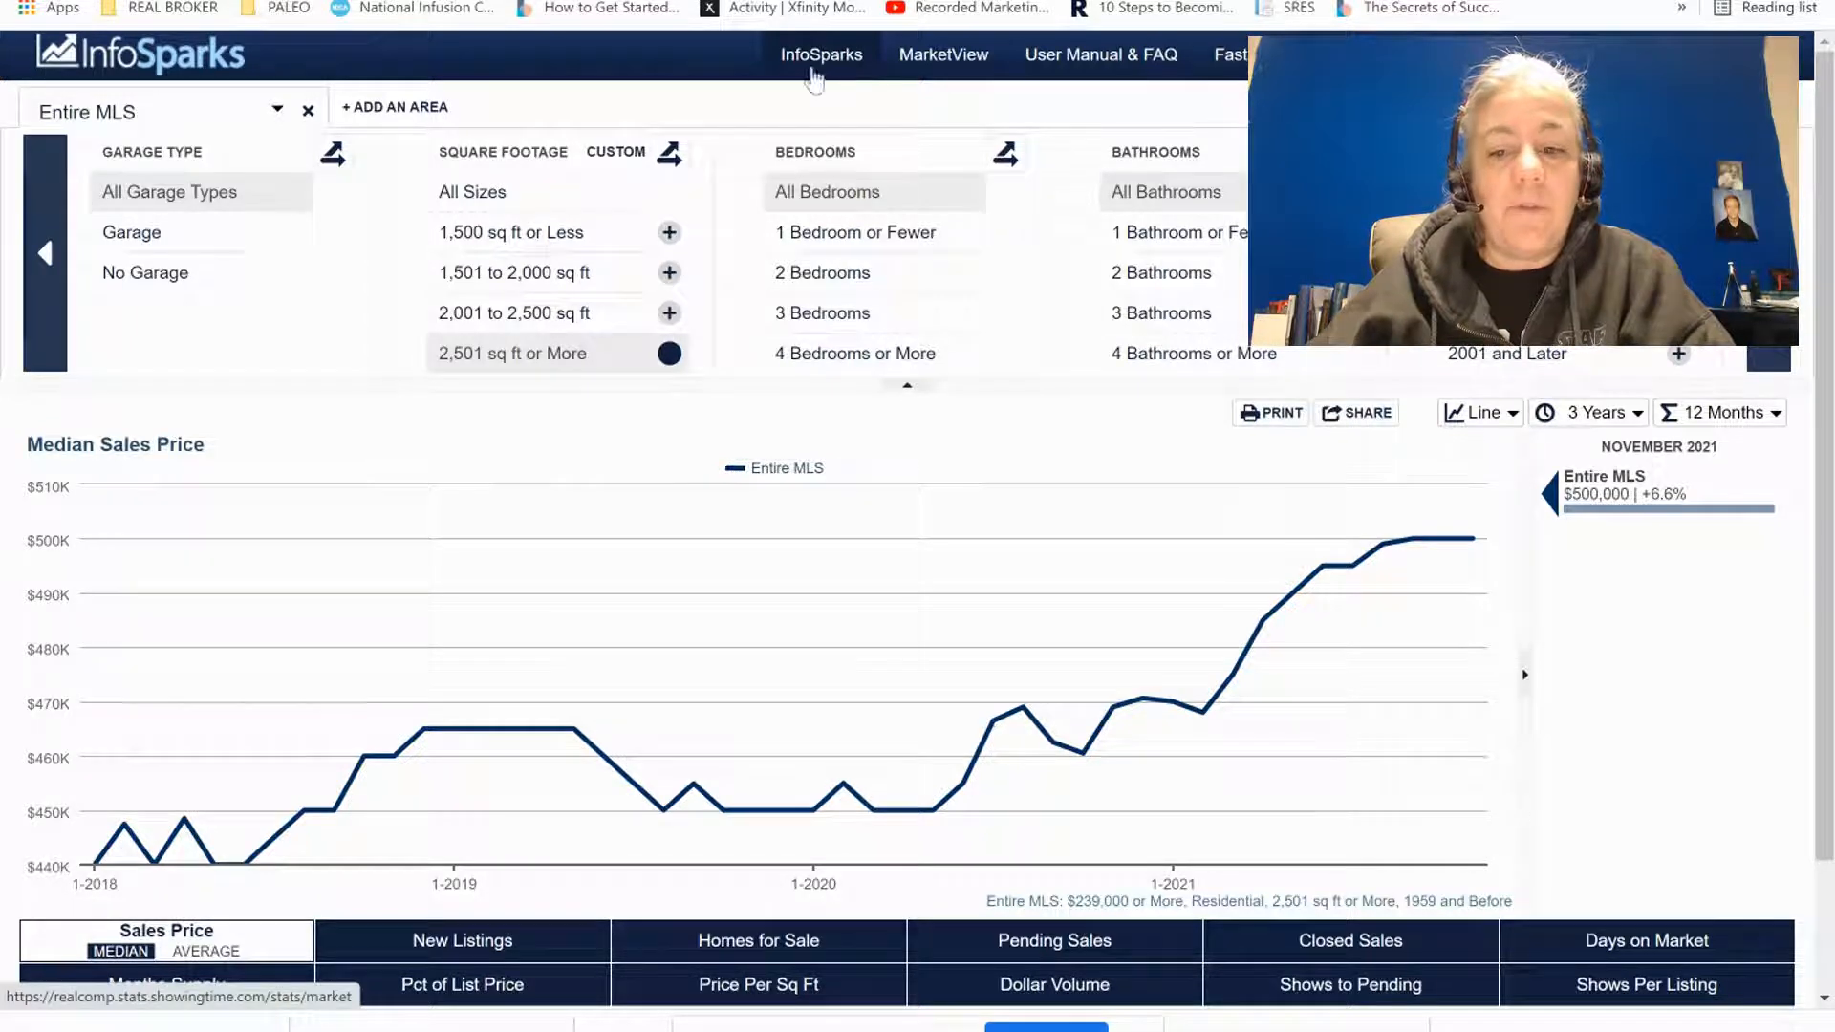
# Change the chart's area from the entire MLS to ZIP code 48045.
pyautogui.click(92, 112)
pyautogui.click(277, 110)
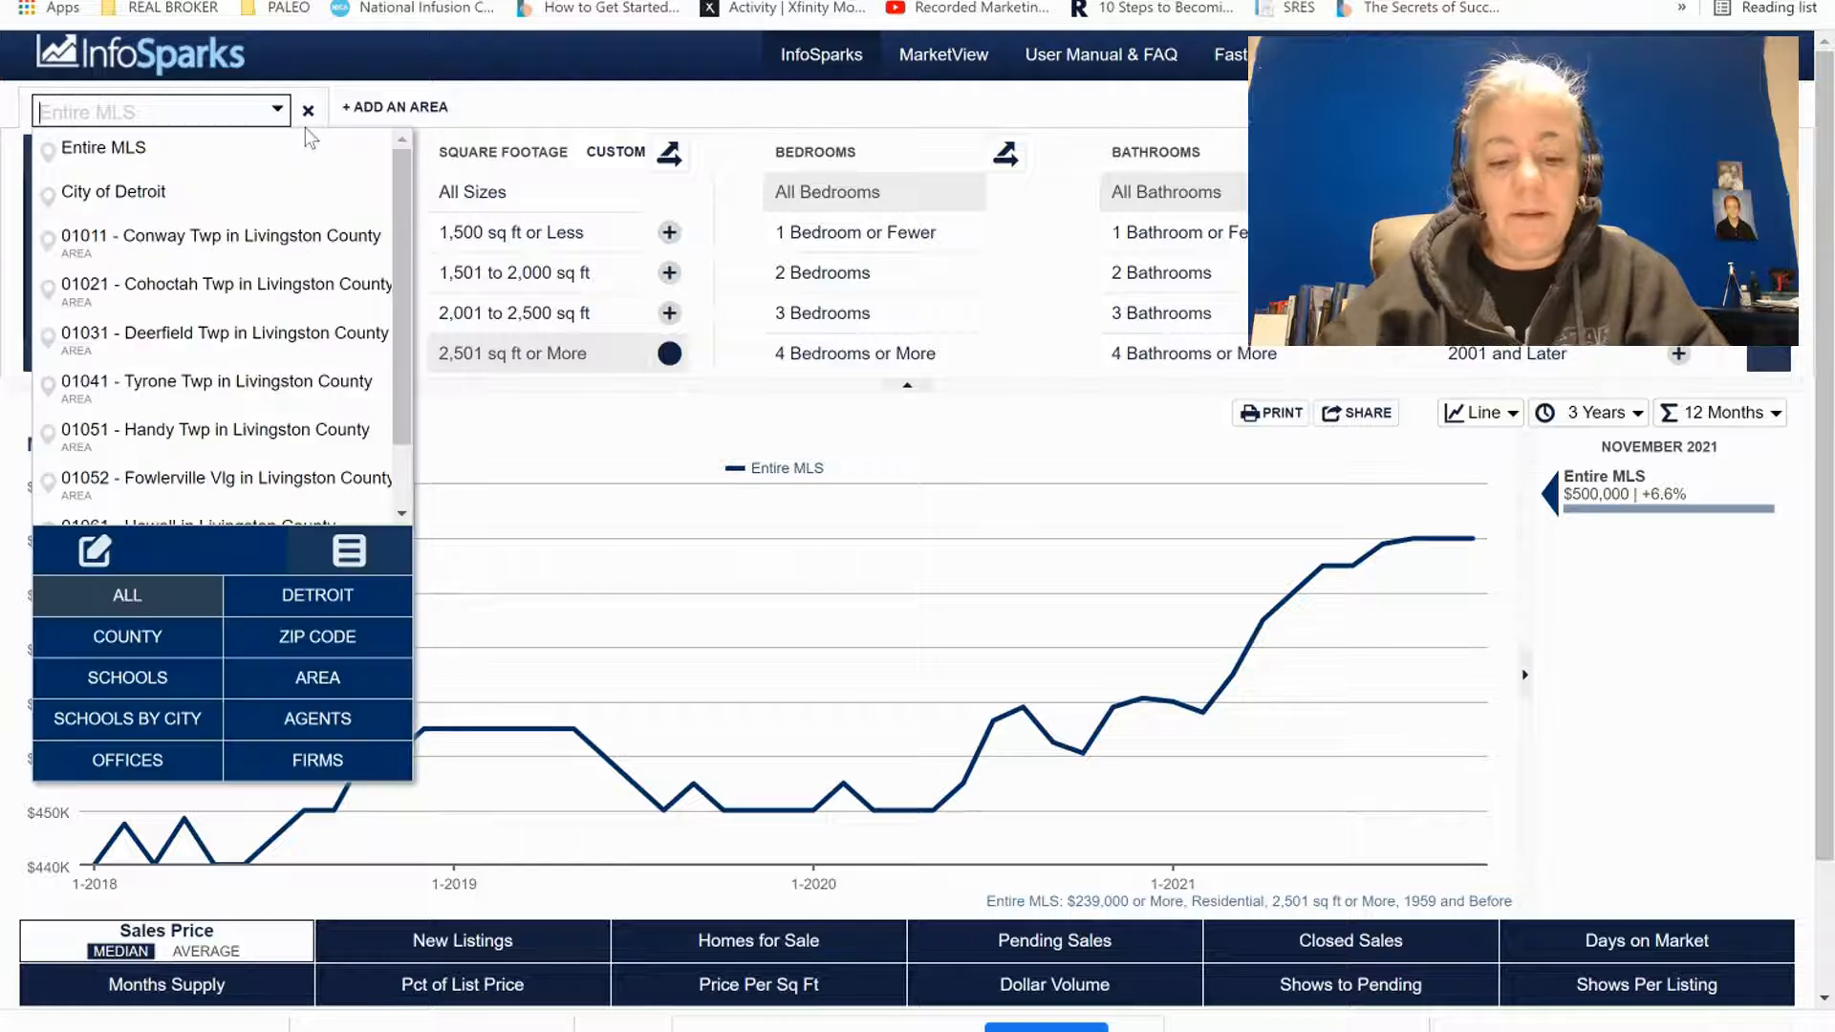
pyautogui.write('480')
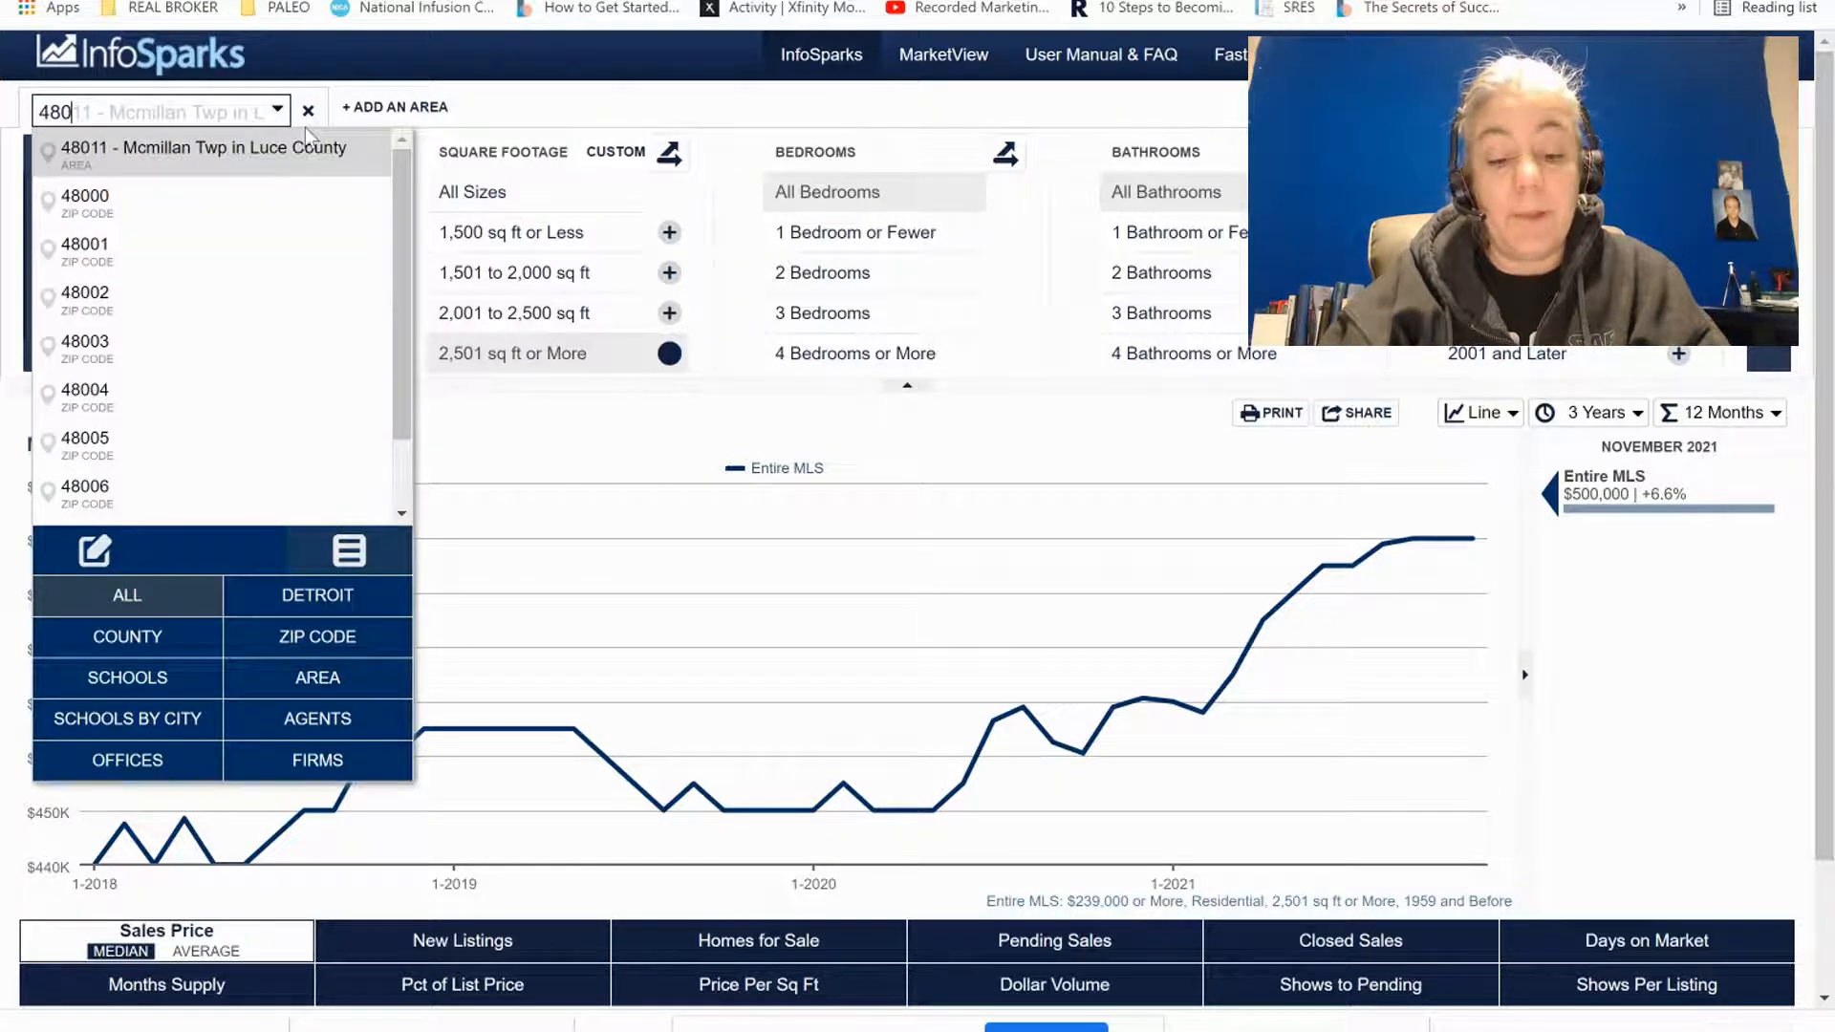
pyautogui.write('45')
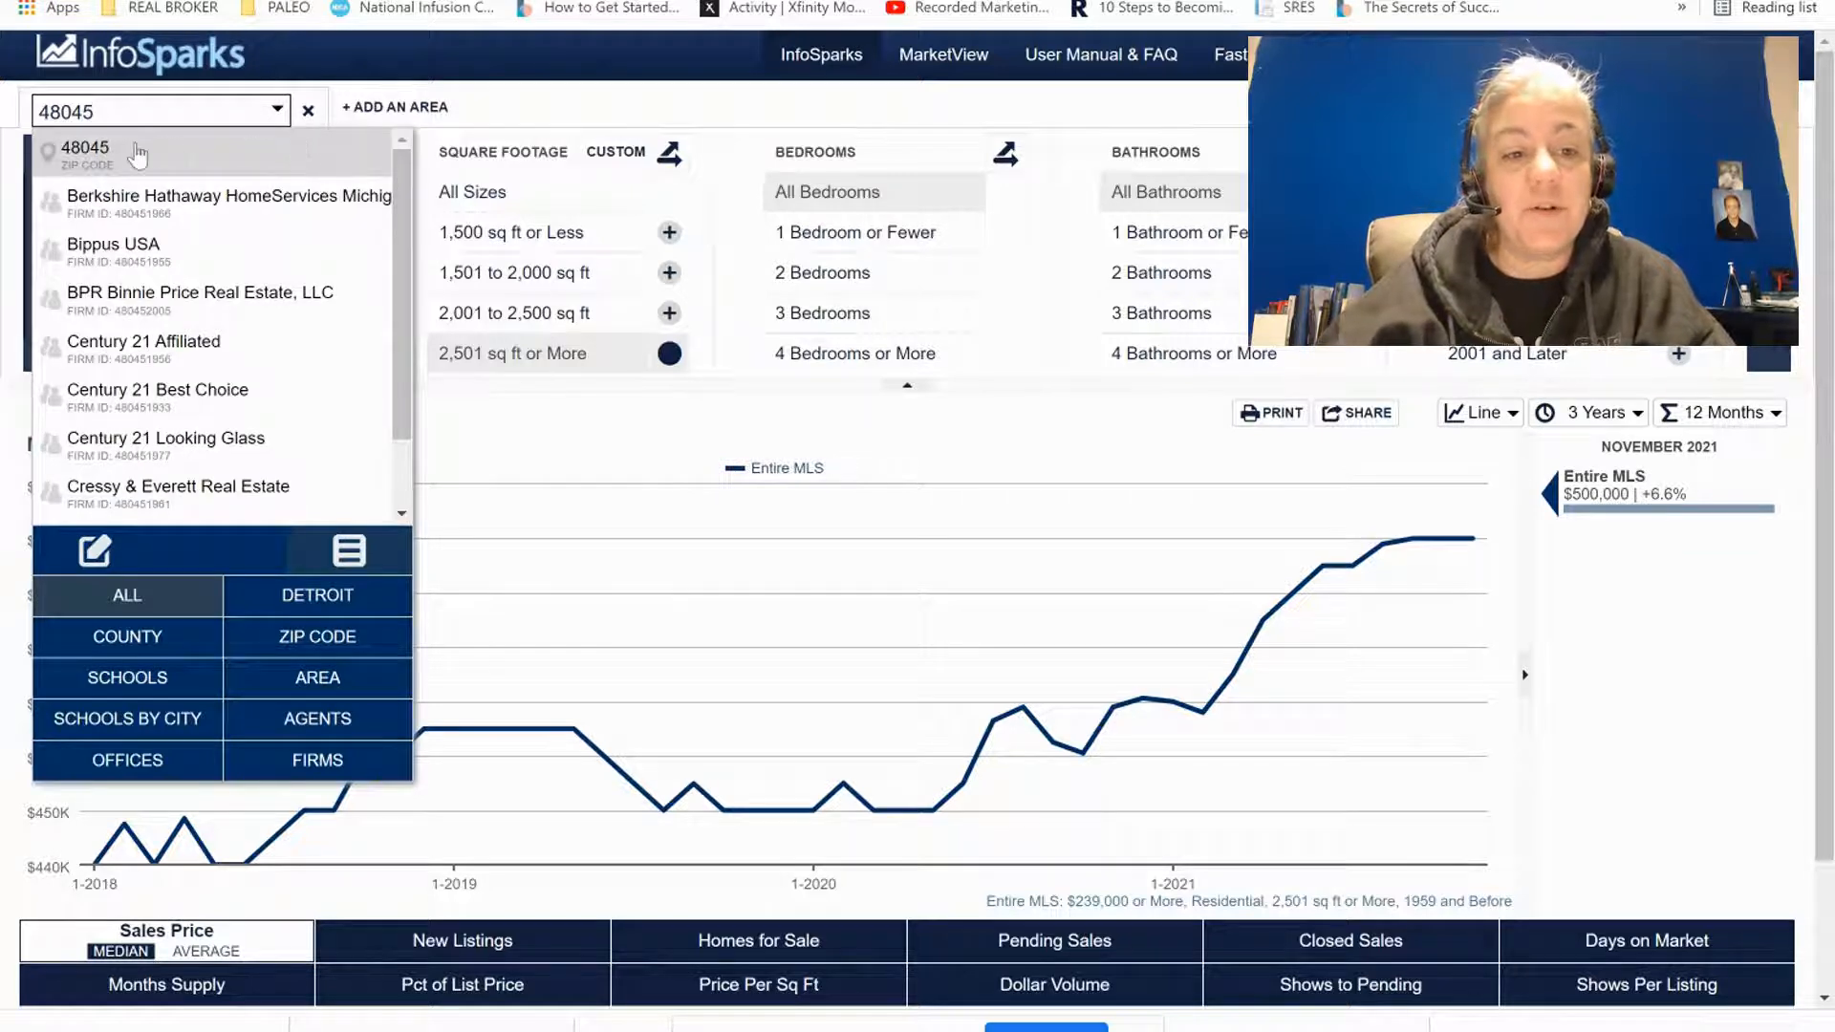
pyautogui.click(121, 159)
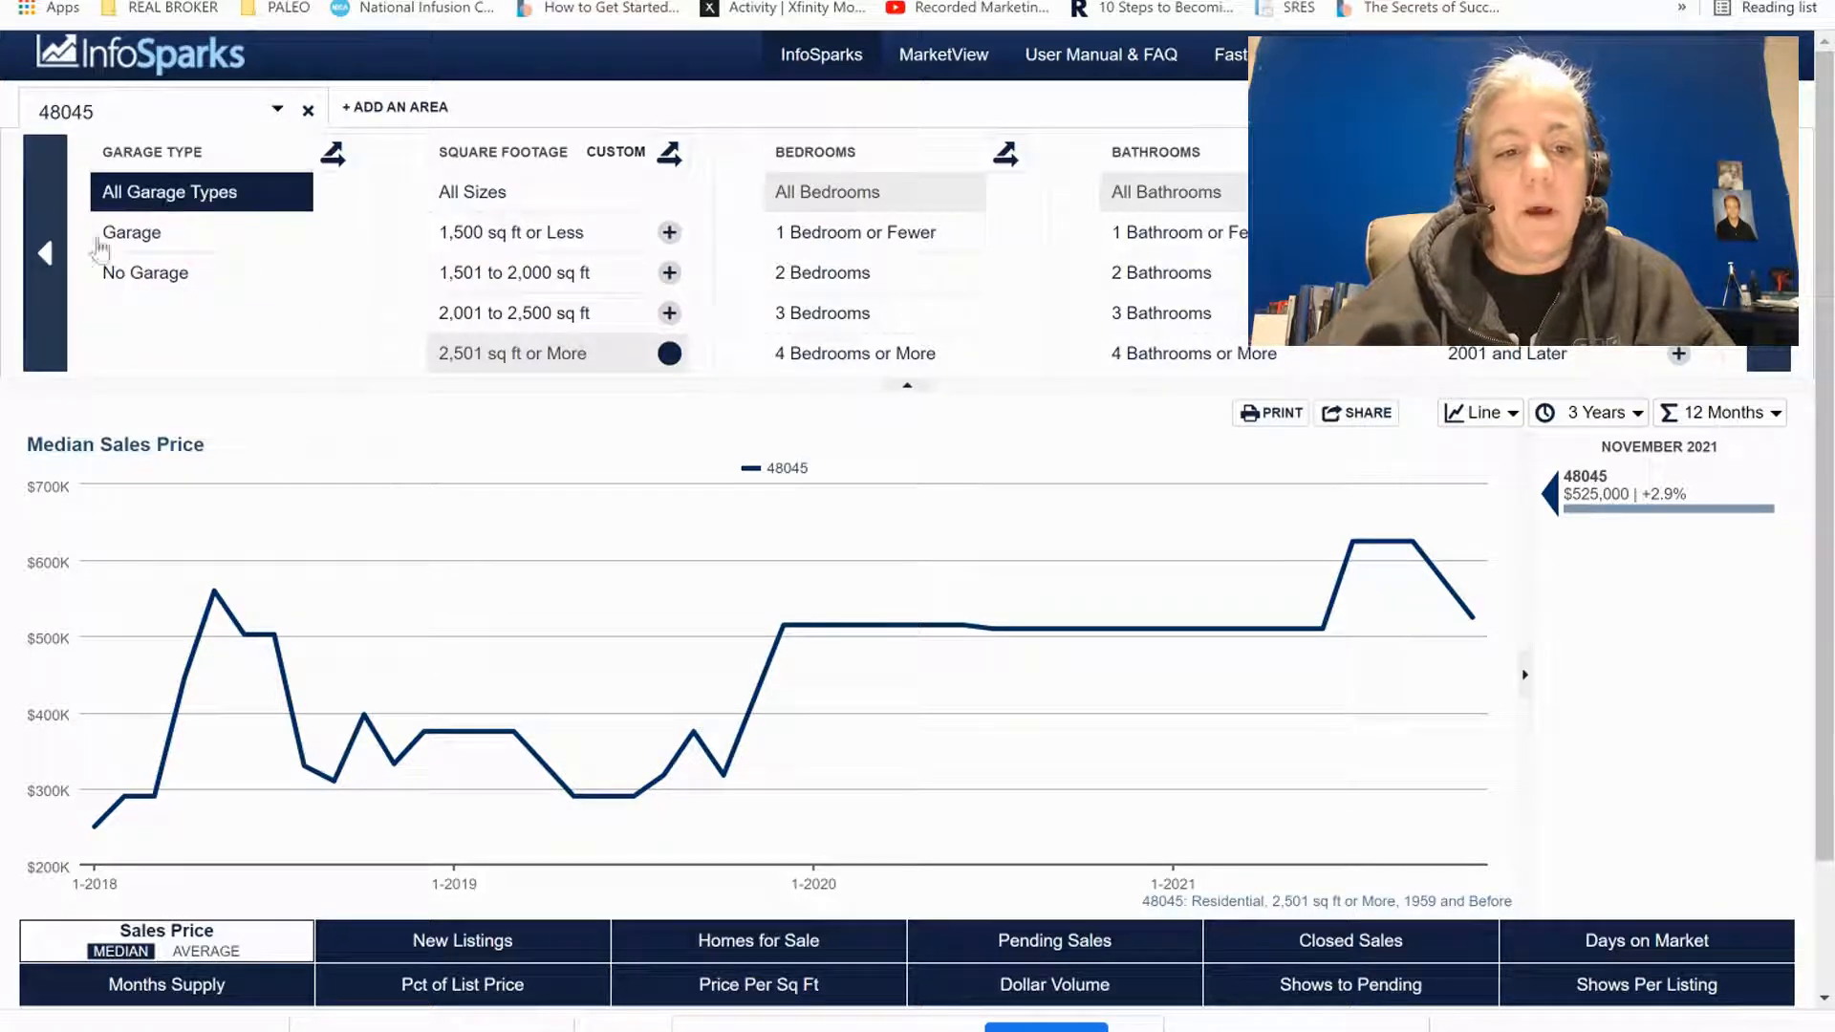
# Filter the statistics to the price range $329,000 or More.
pyautogui.click(53, 270)
pyautogui.click(53, 270)
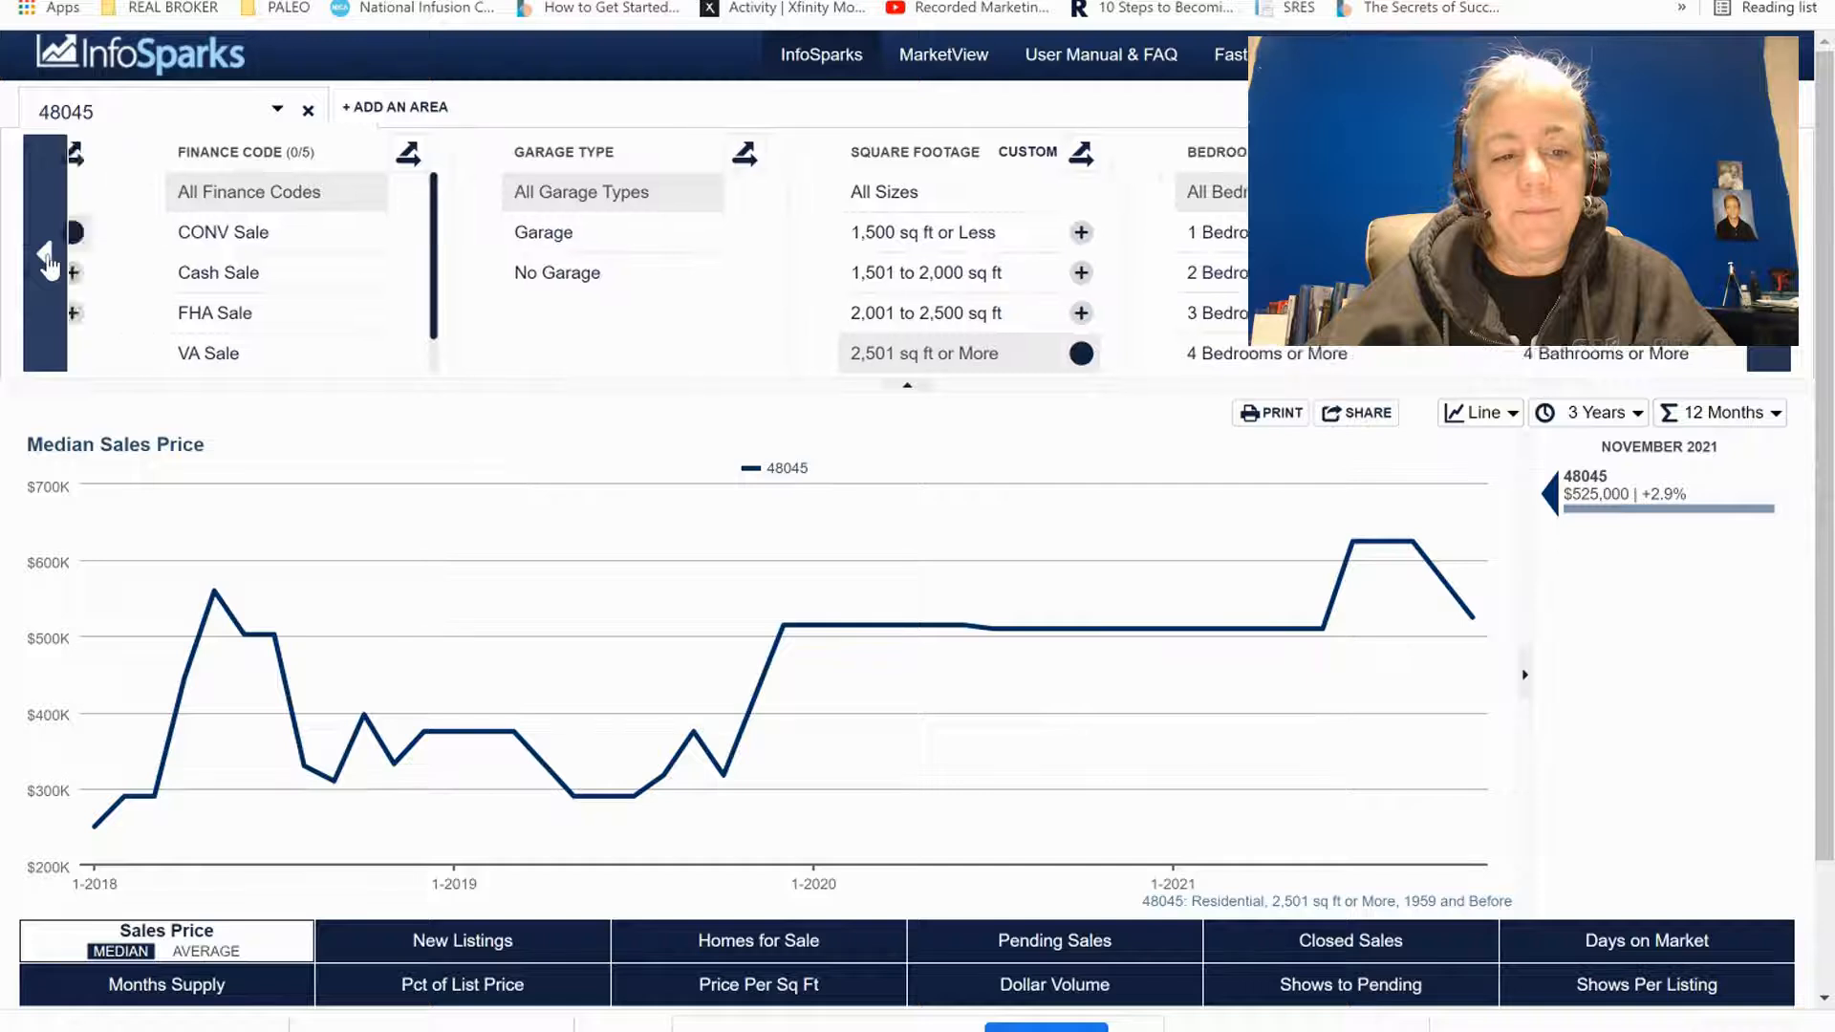
pyautogui.click(52, 267)
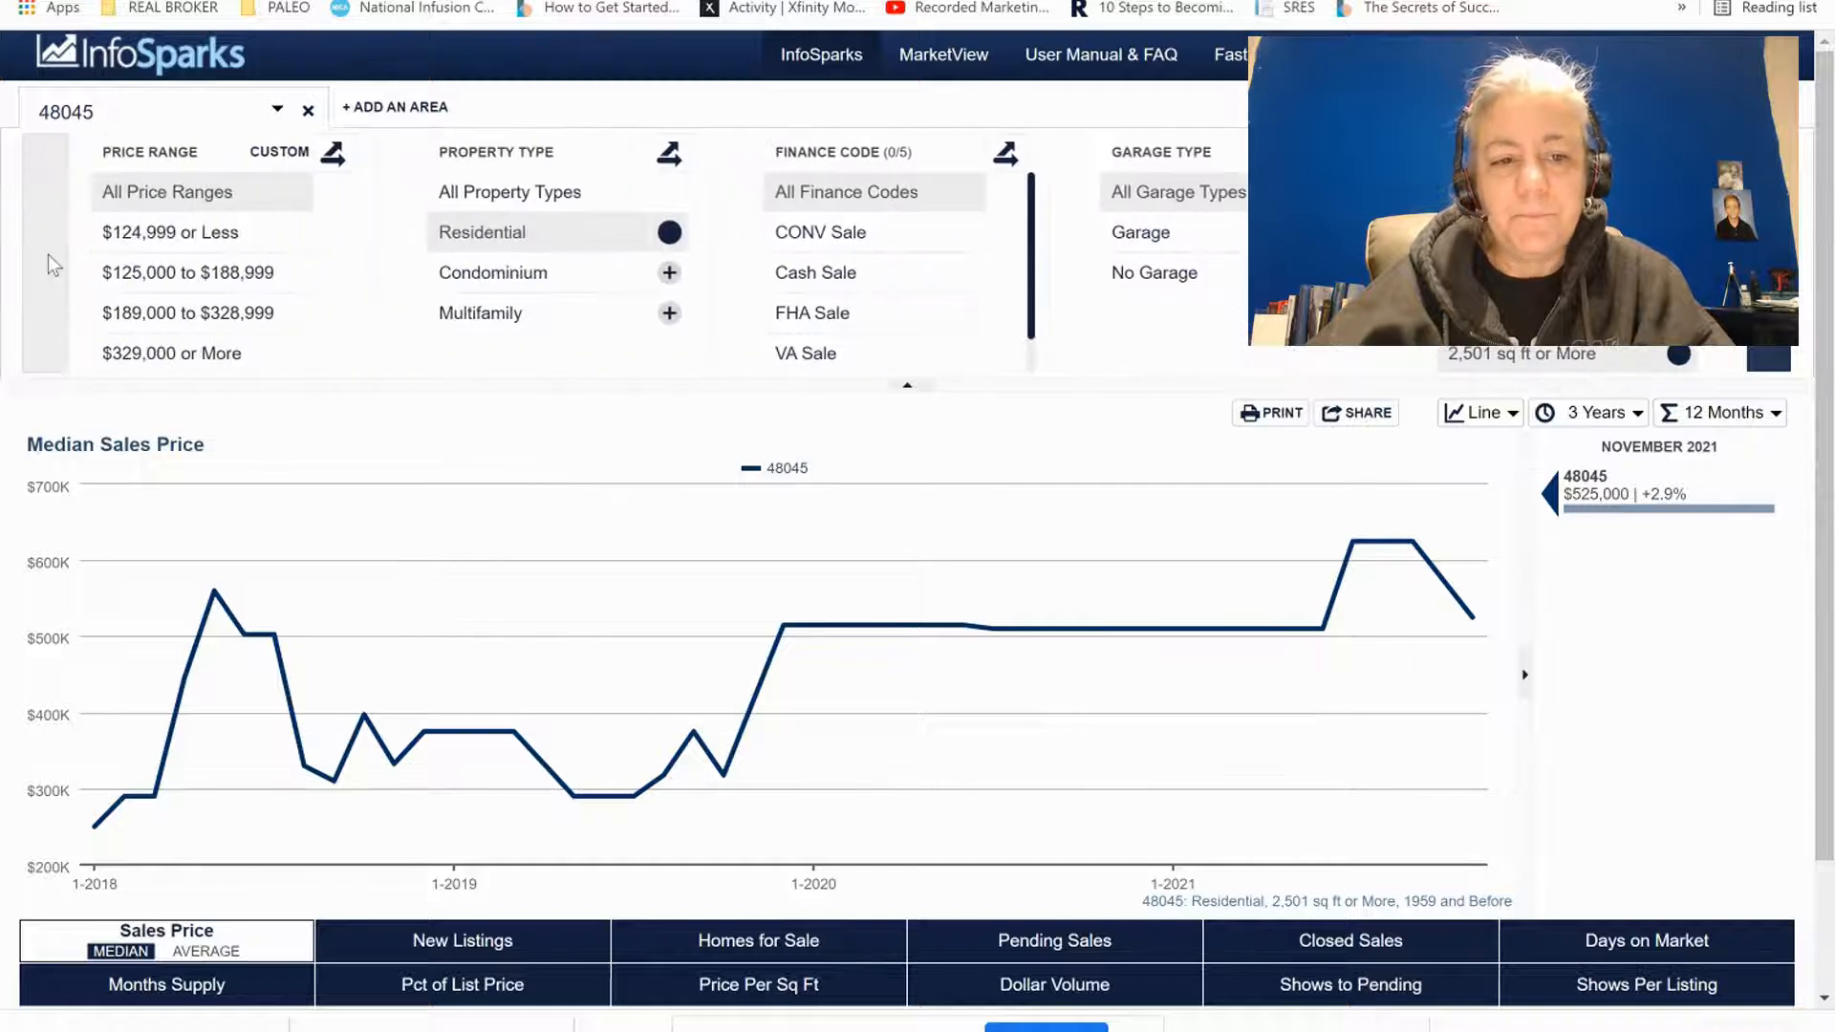
pyautogui.click(216, 355)
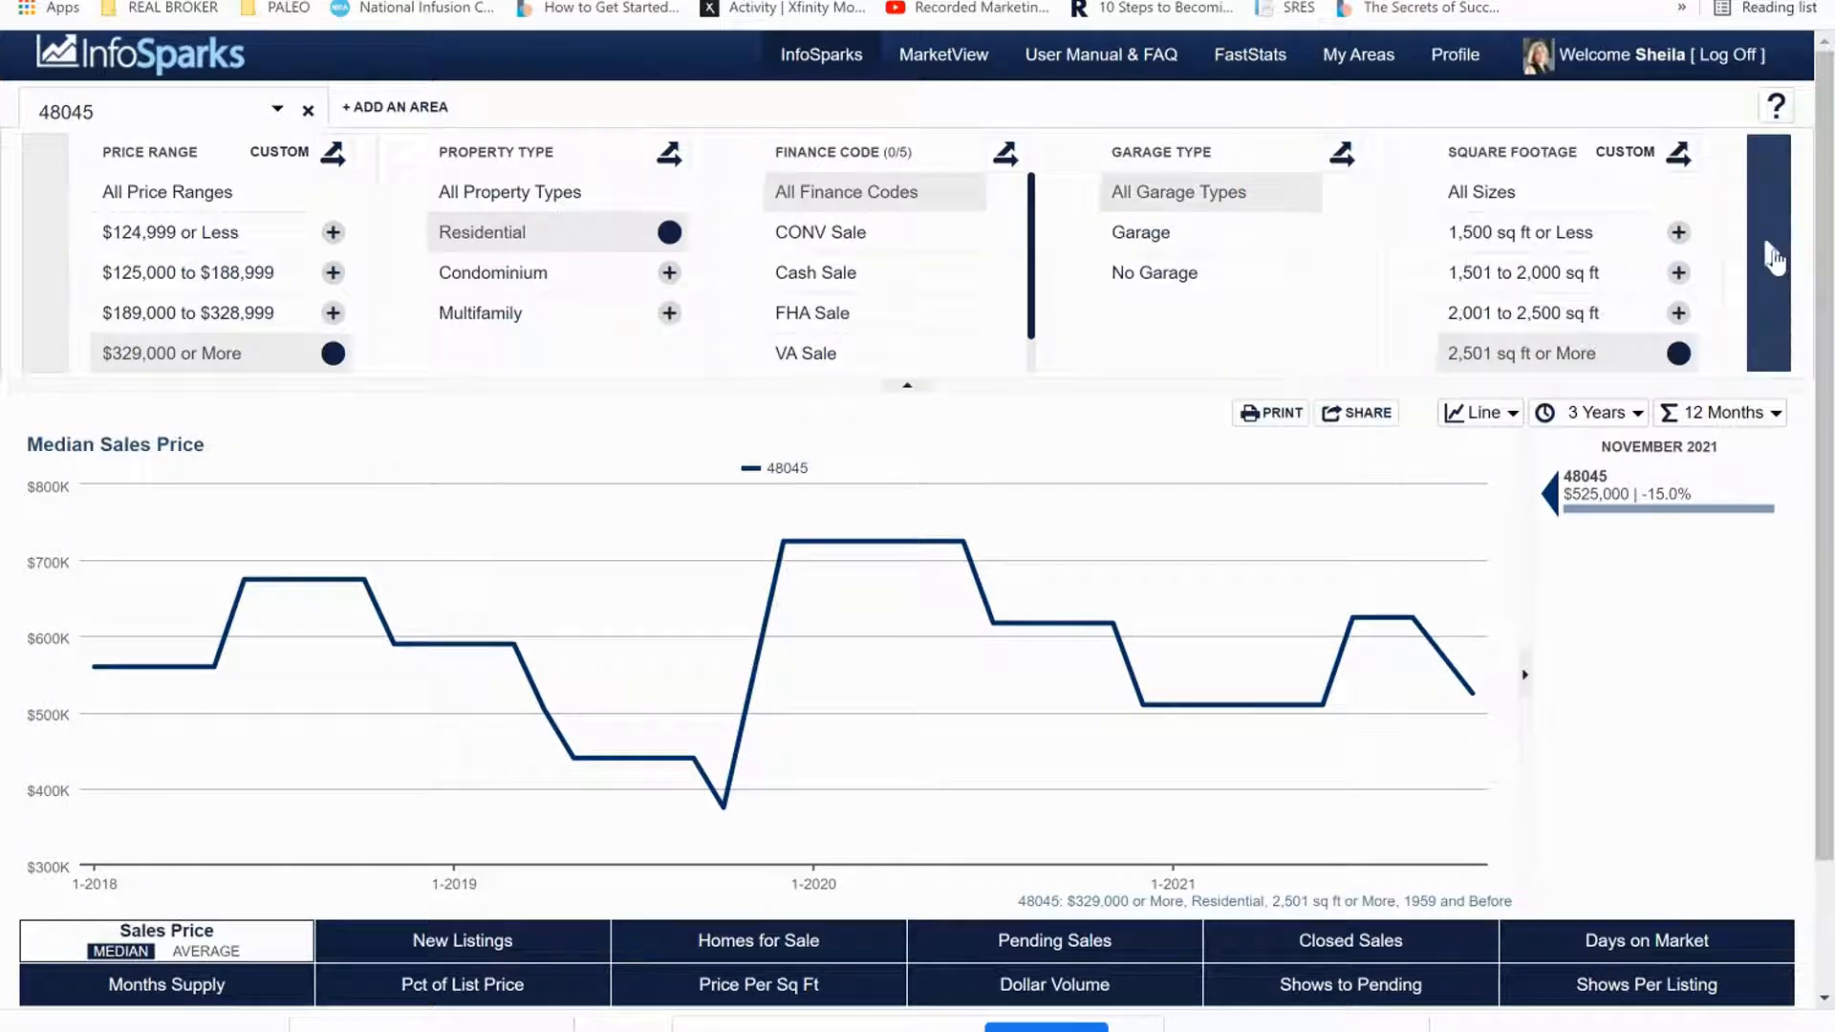
# Check the remaining filters through Year Built and switch the sales price chart to average values.
pyautogui.click(1772, 256)
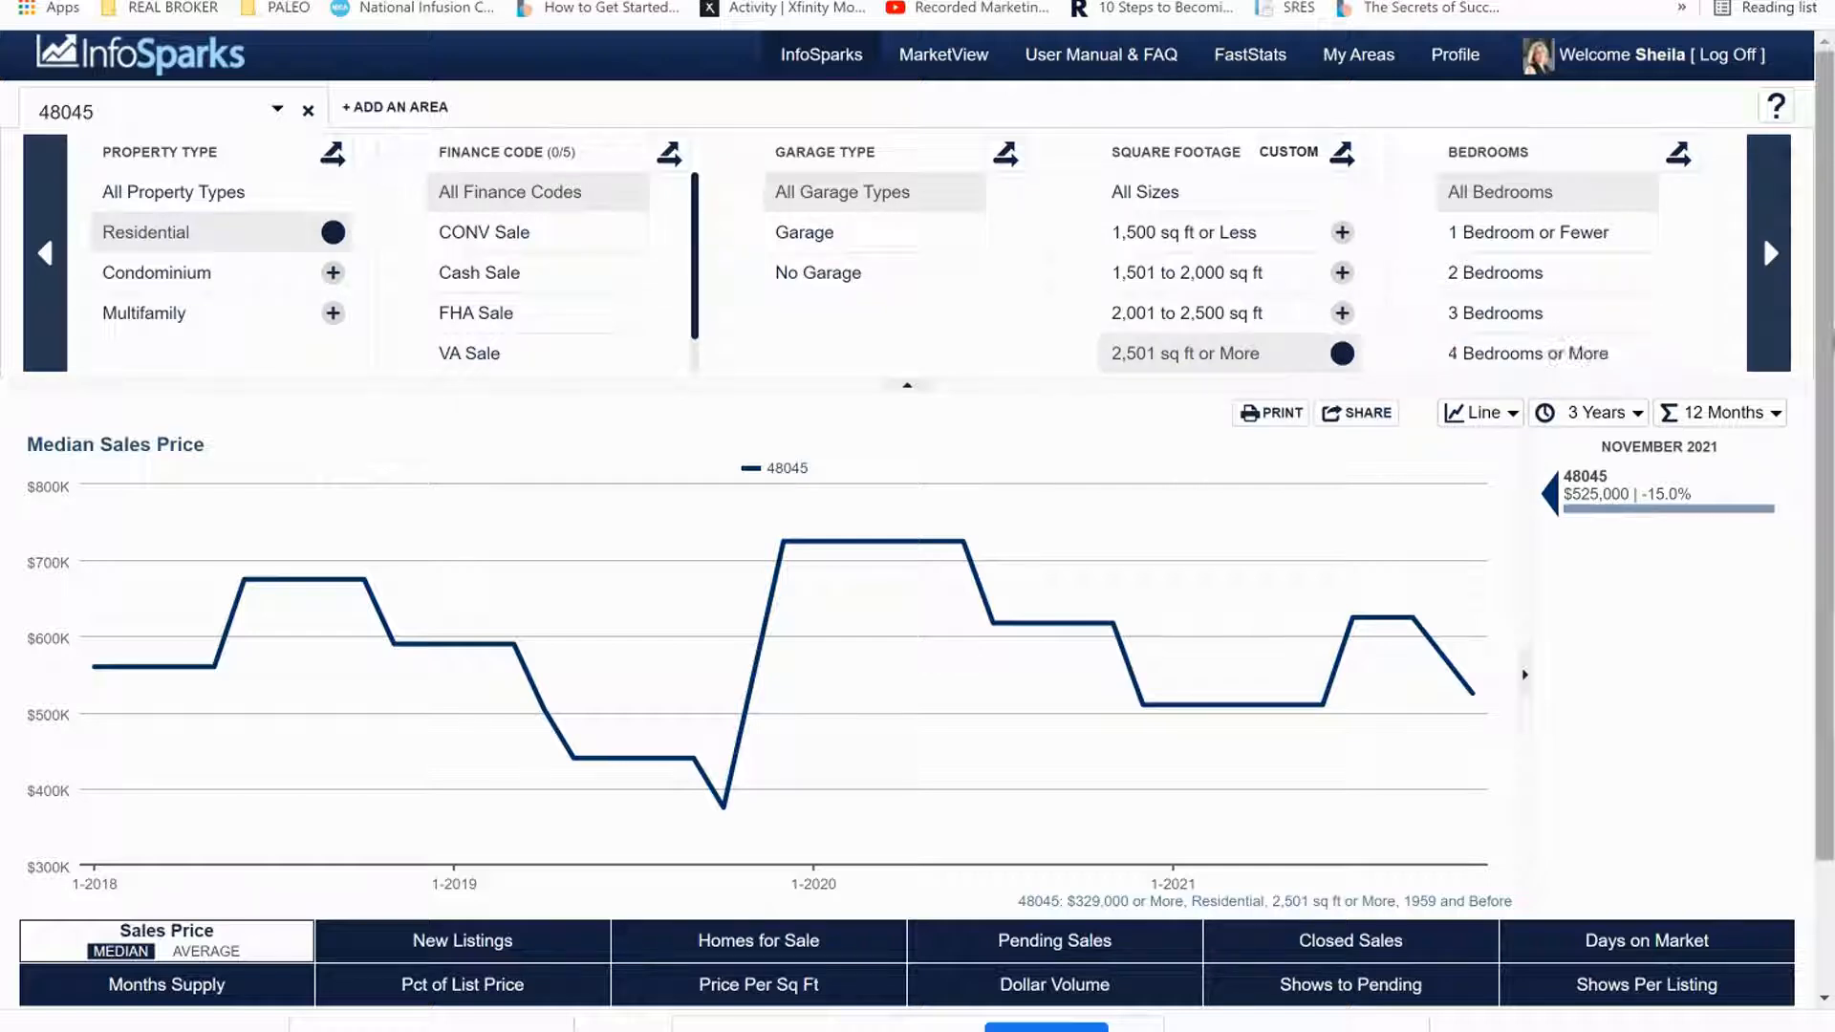
pyautogui.click(1770, 256)
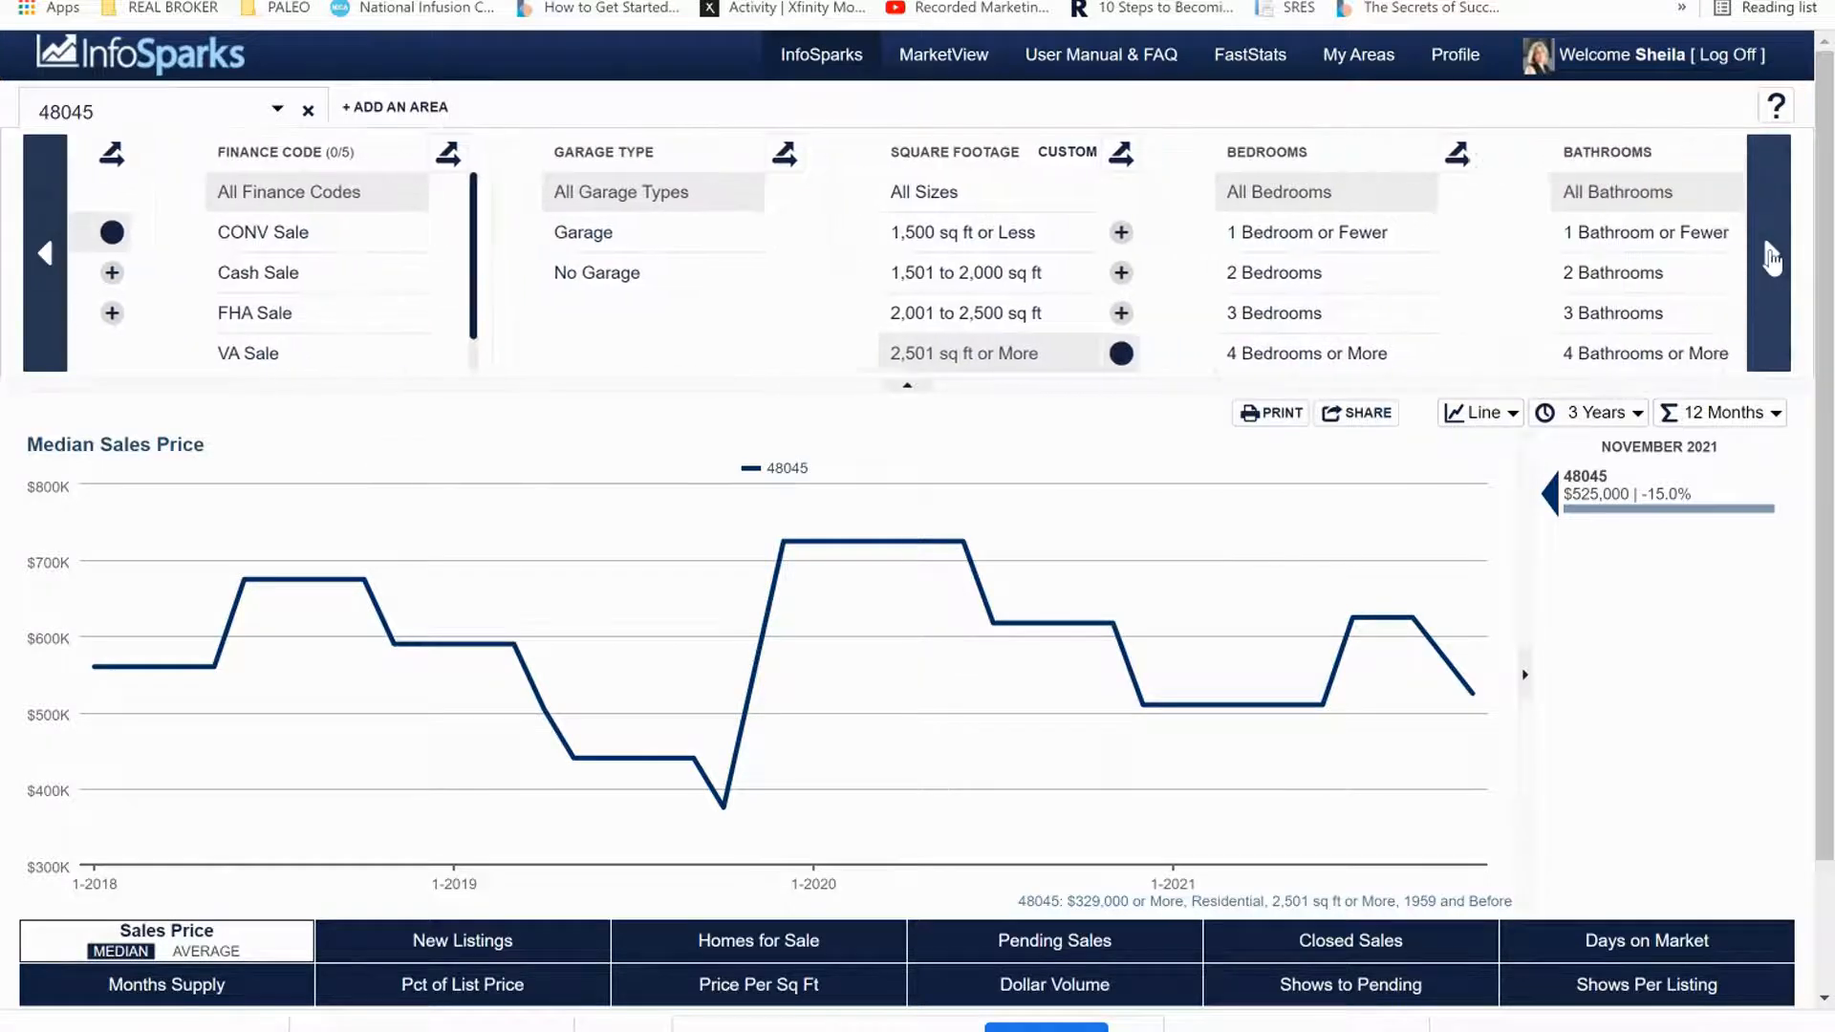
pyautogui.click(1771, 256)
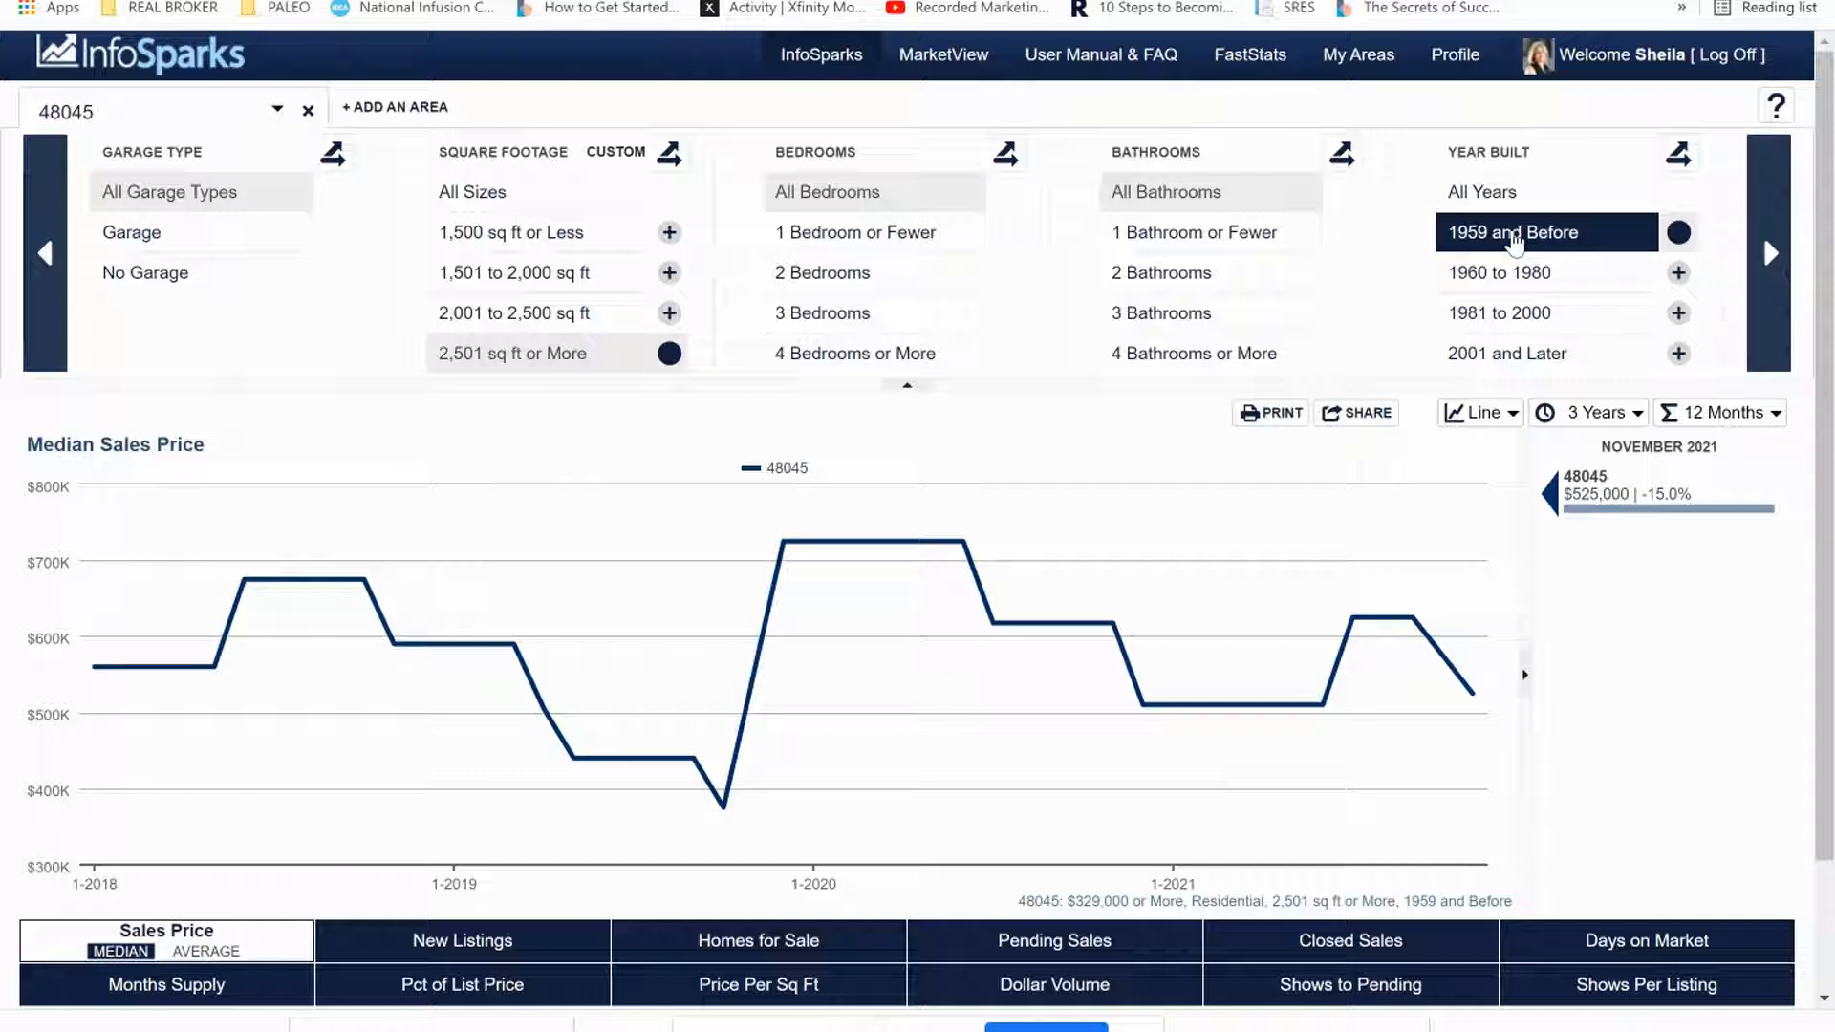
pyautogui.scroll(-1, 1515, 241)
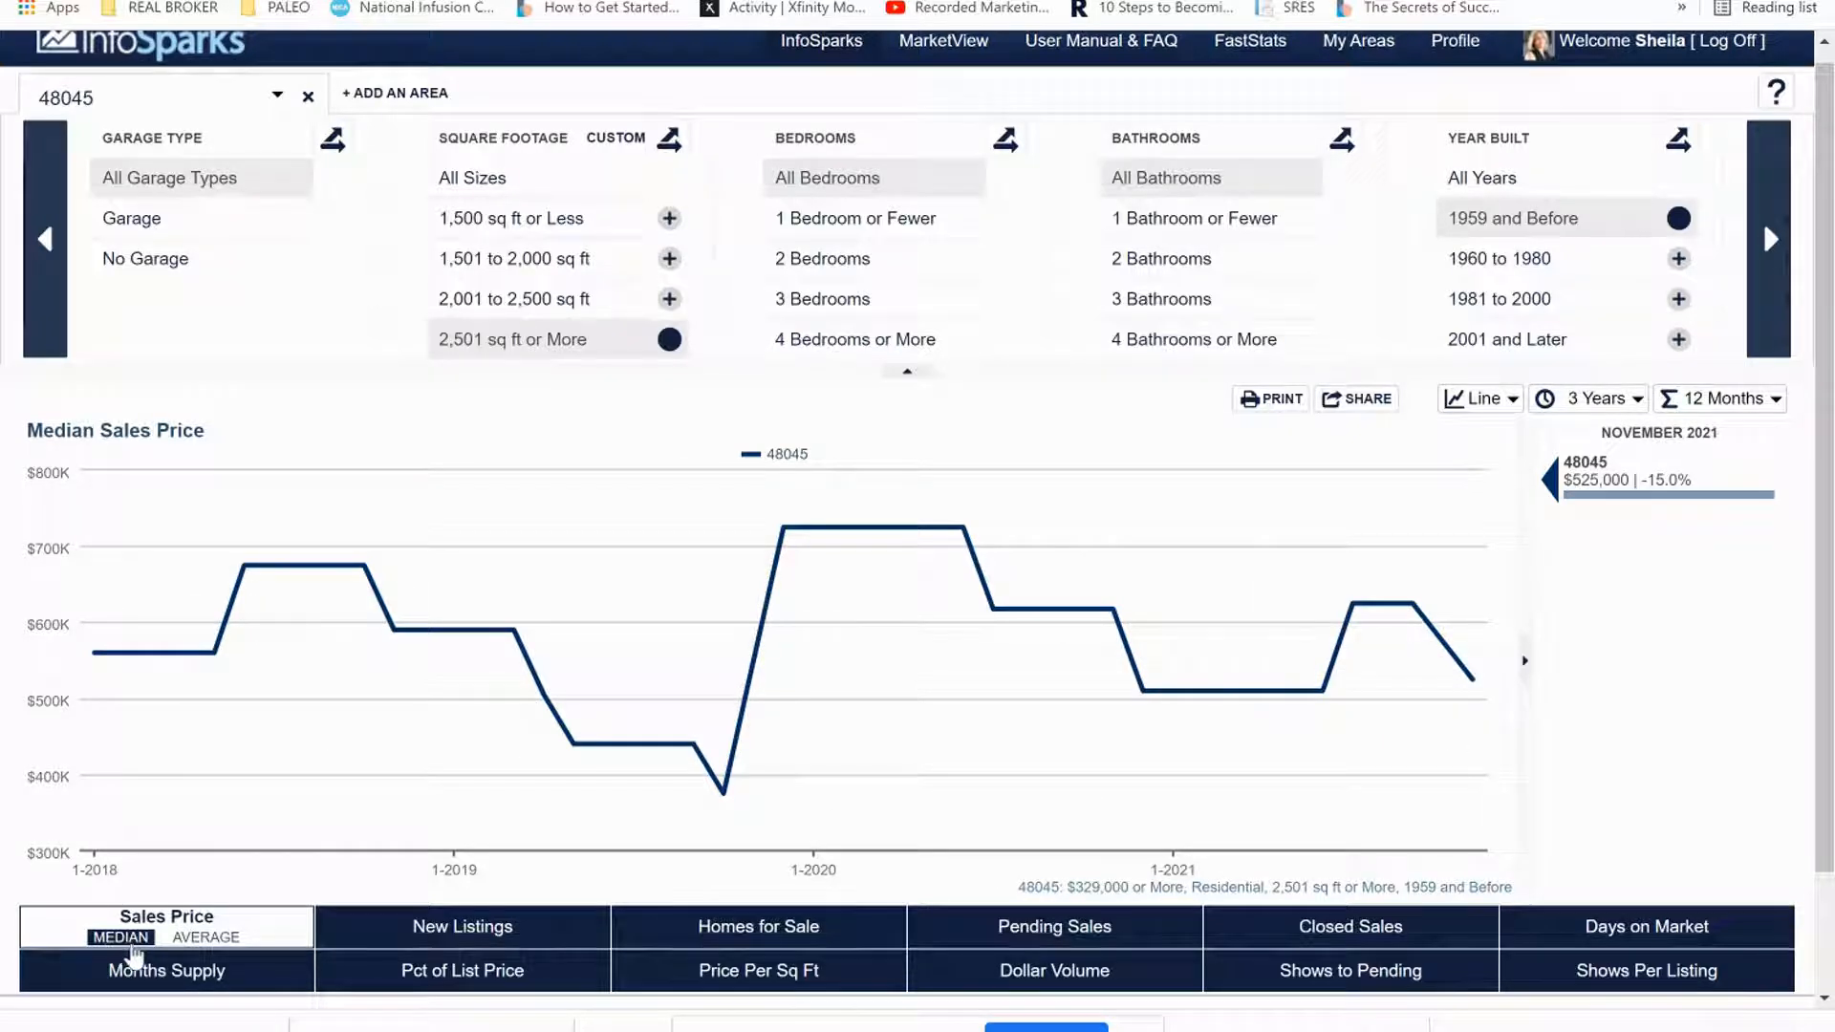
pyautogui.click(188, 941)
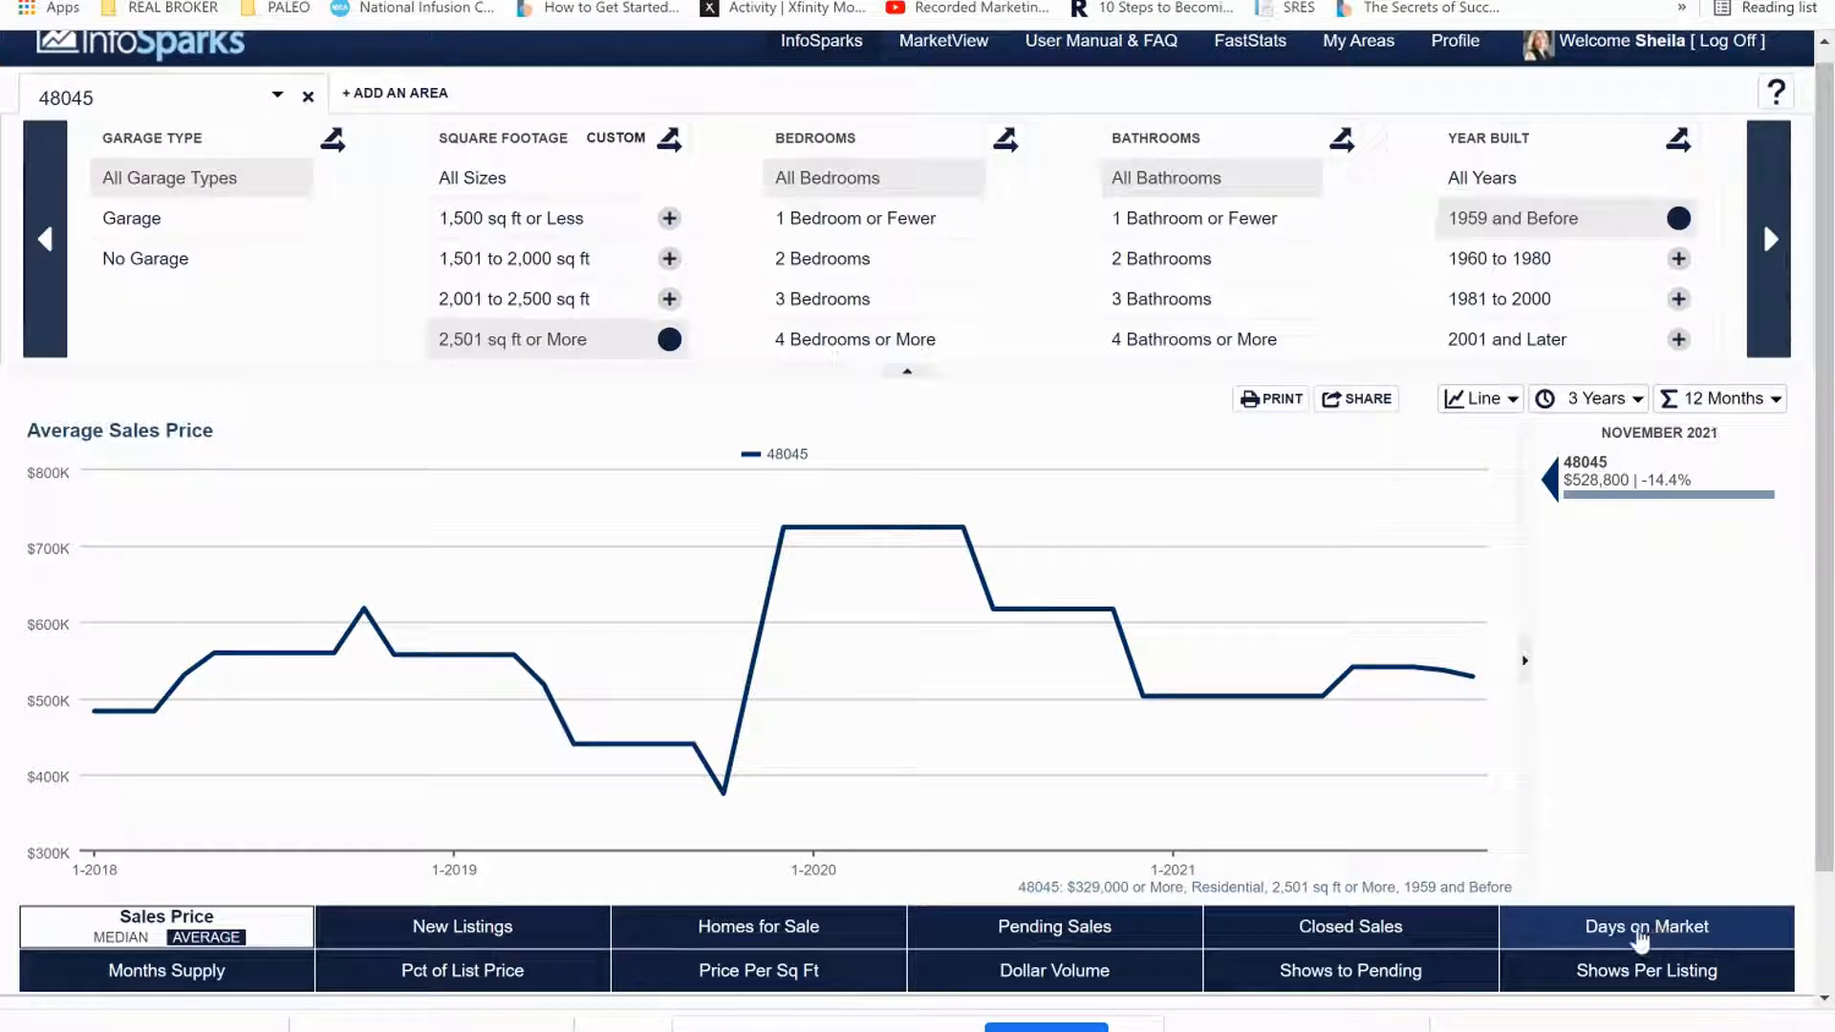
# View the average Days on Market chart and return to the average Sales Price chart.
pyautogui.click(1639, 932)
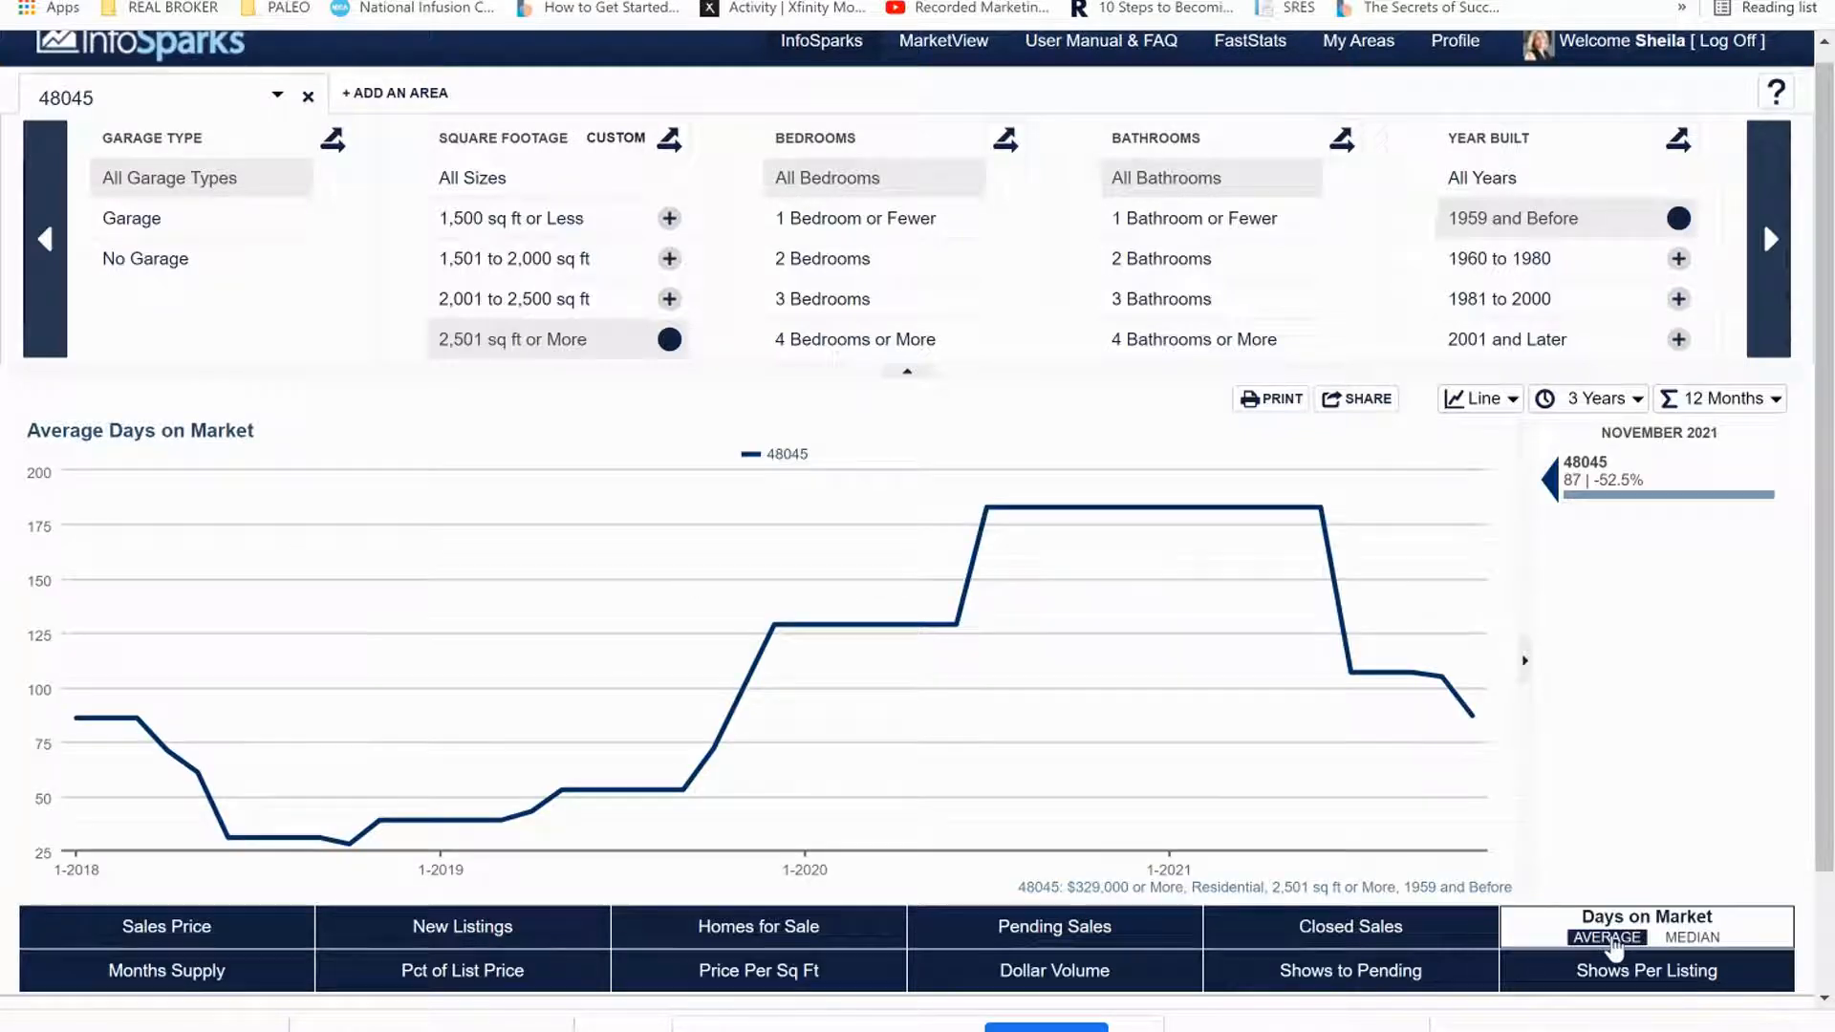
pyautogui.moveTo(1482, 731)
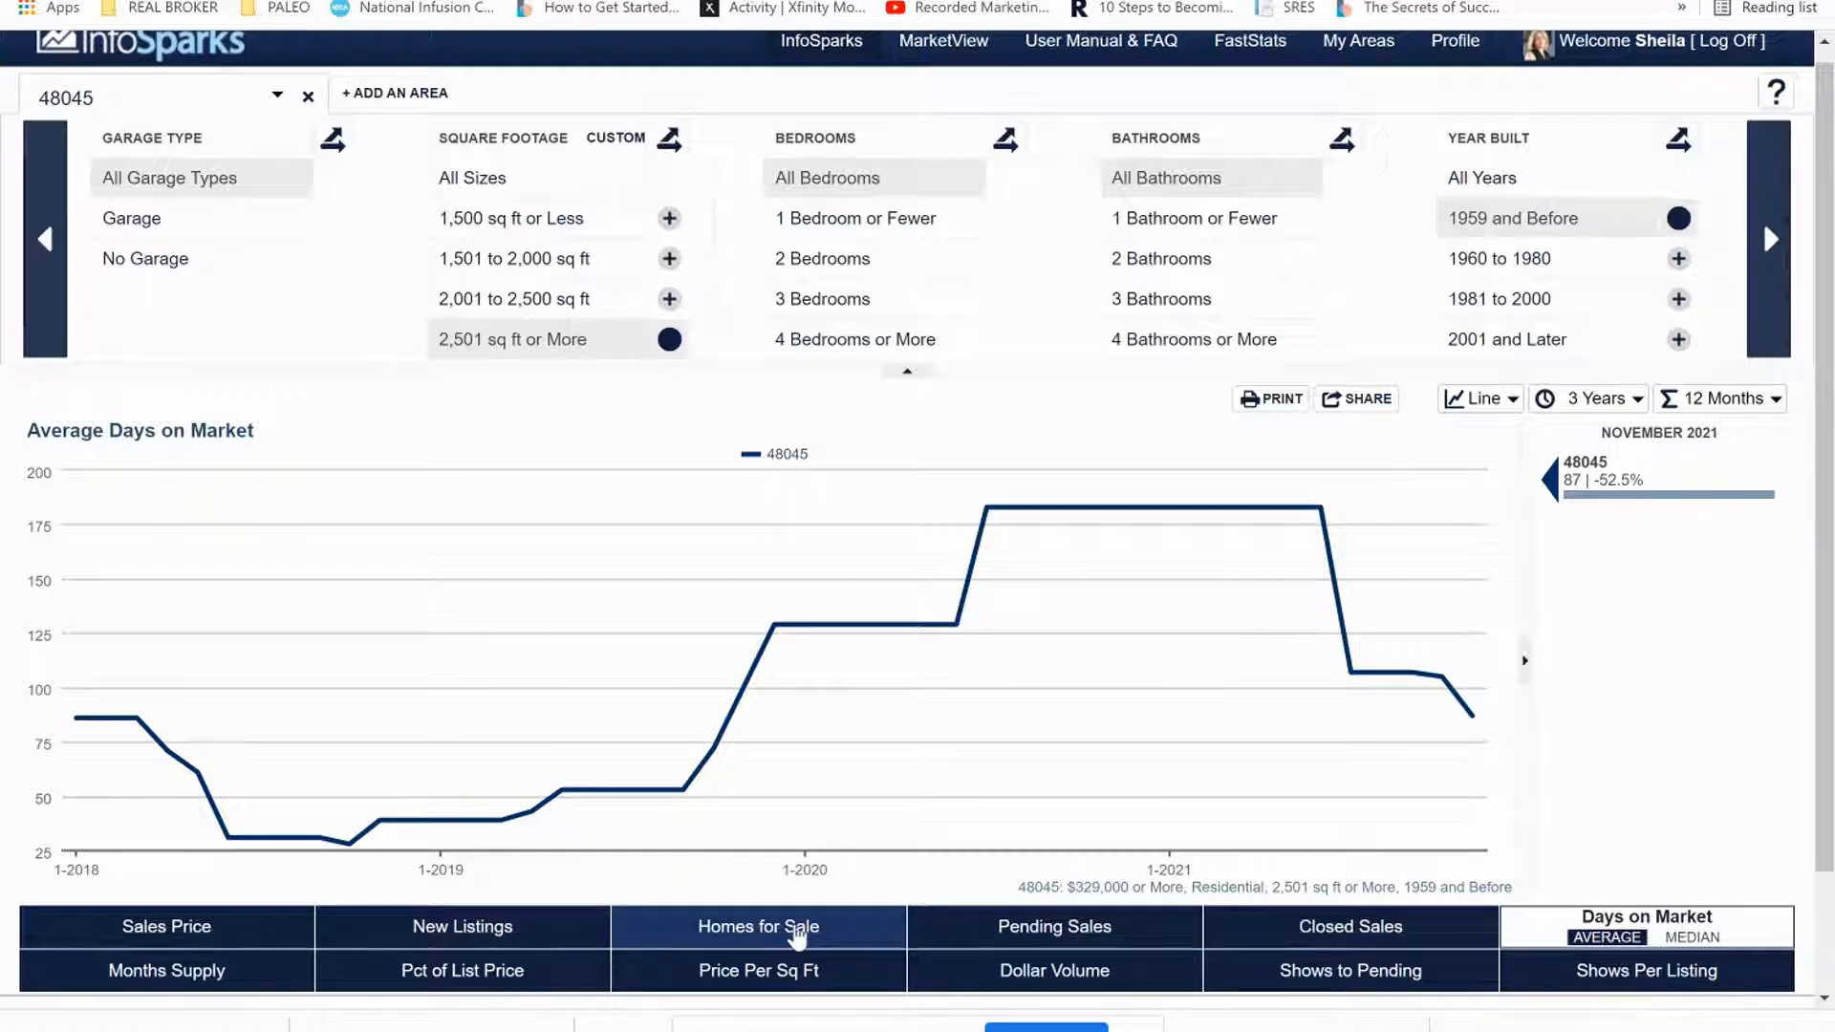
pyautogui.scroll(-1, 1256, 368)
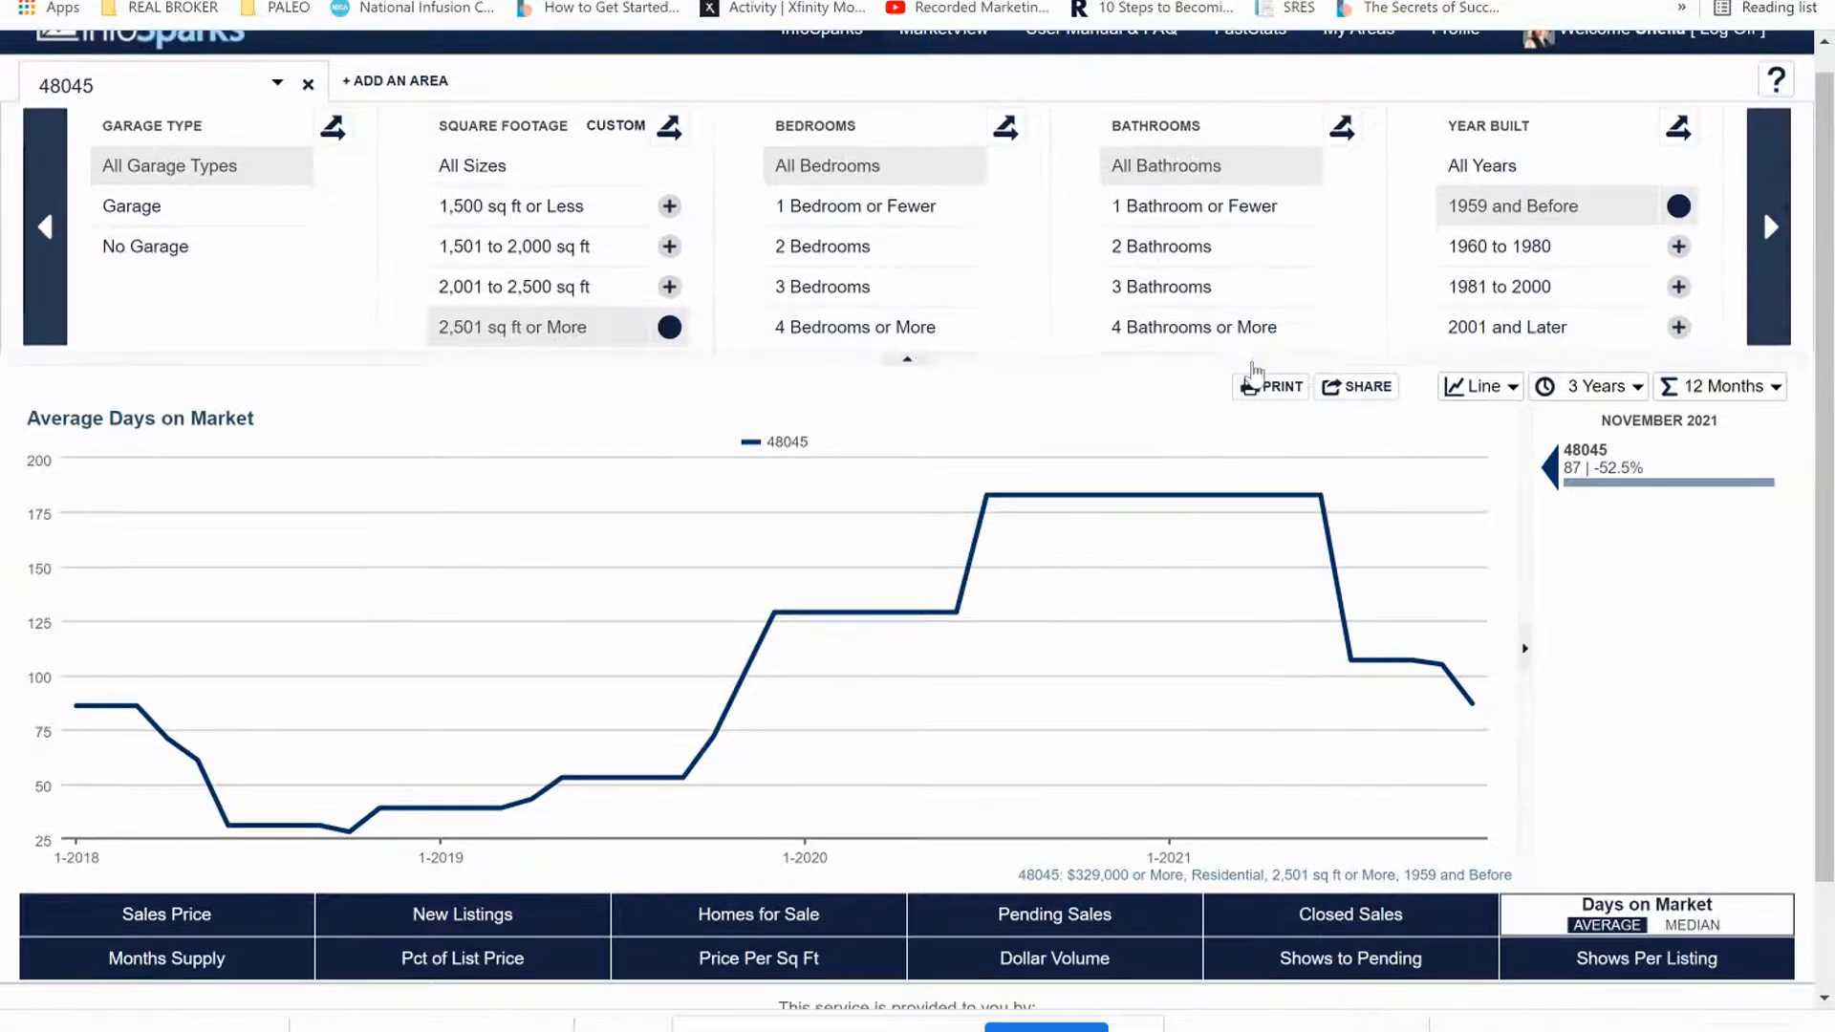
pyautogui.click(153, 917)
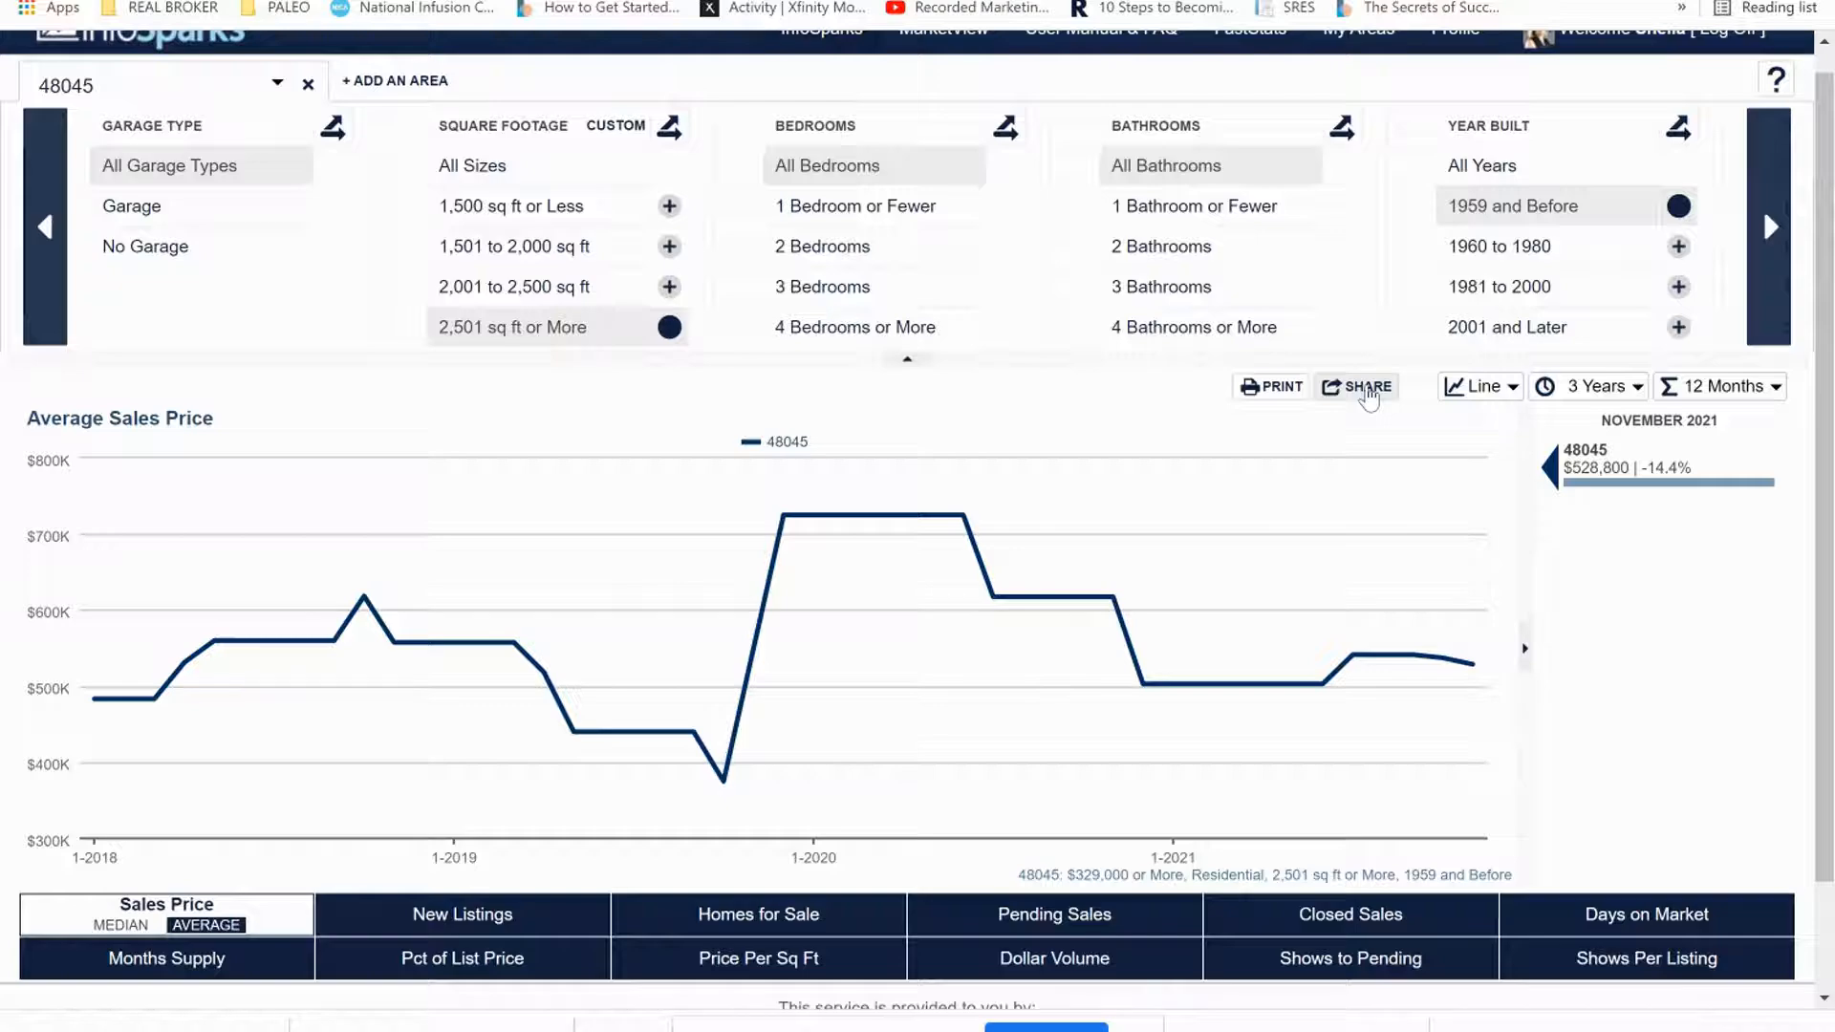
# Set the sales price chart to be shared as live data, embedded as an Interactive (IFRAME) chart.
pyautogui.click(1369, 392)
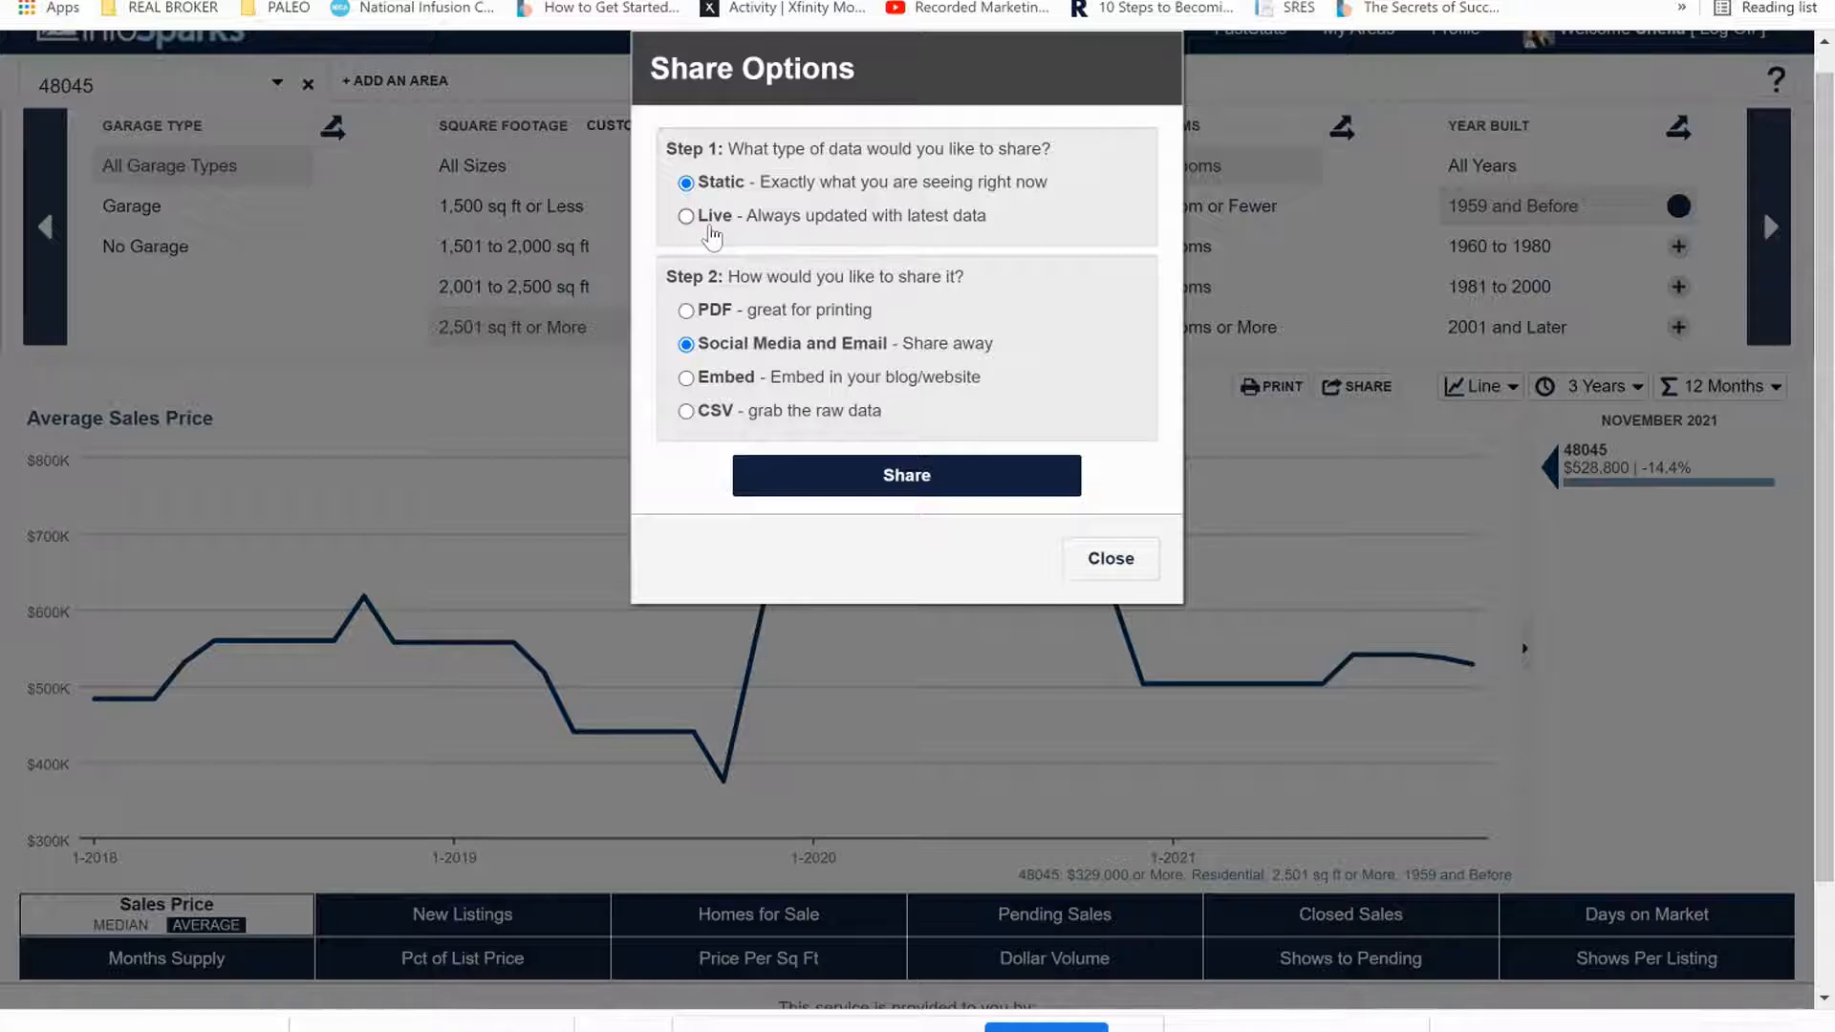
pyautogui.click(710, 231)
pyautogui.click(685, 379)
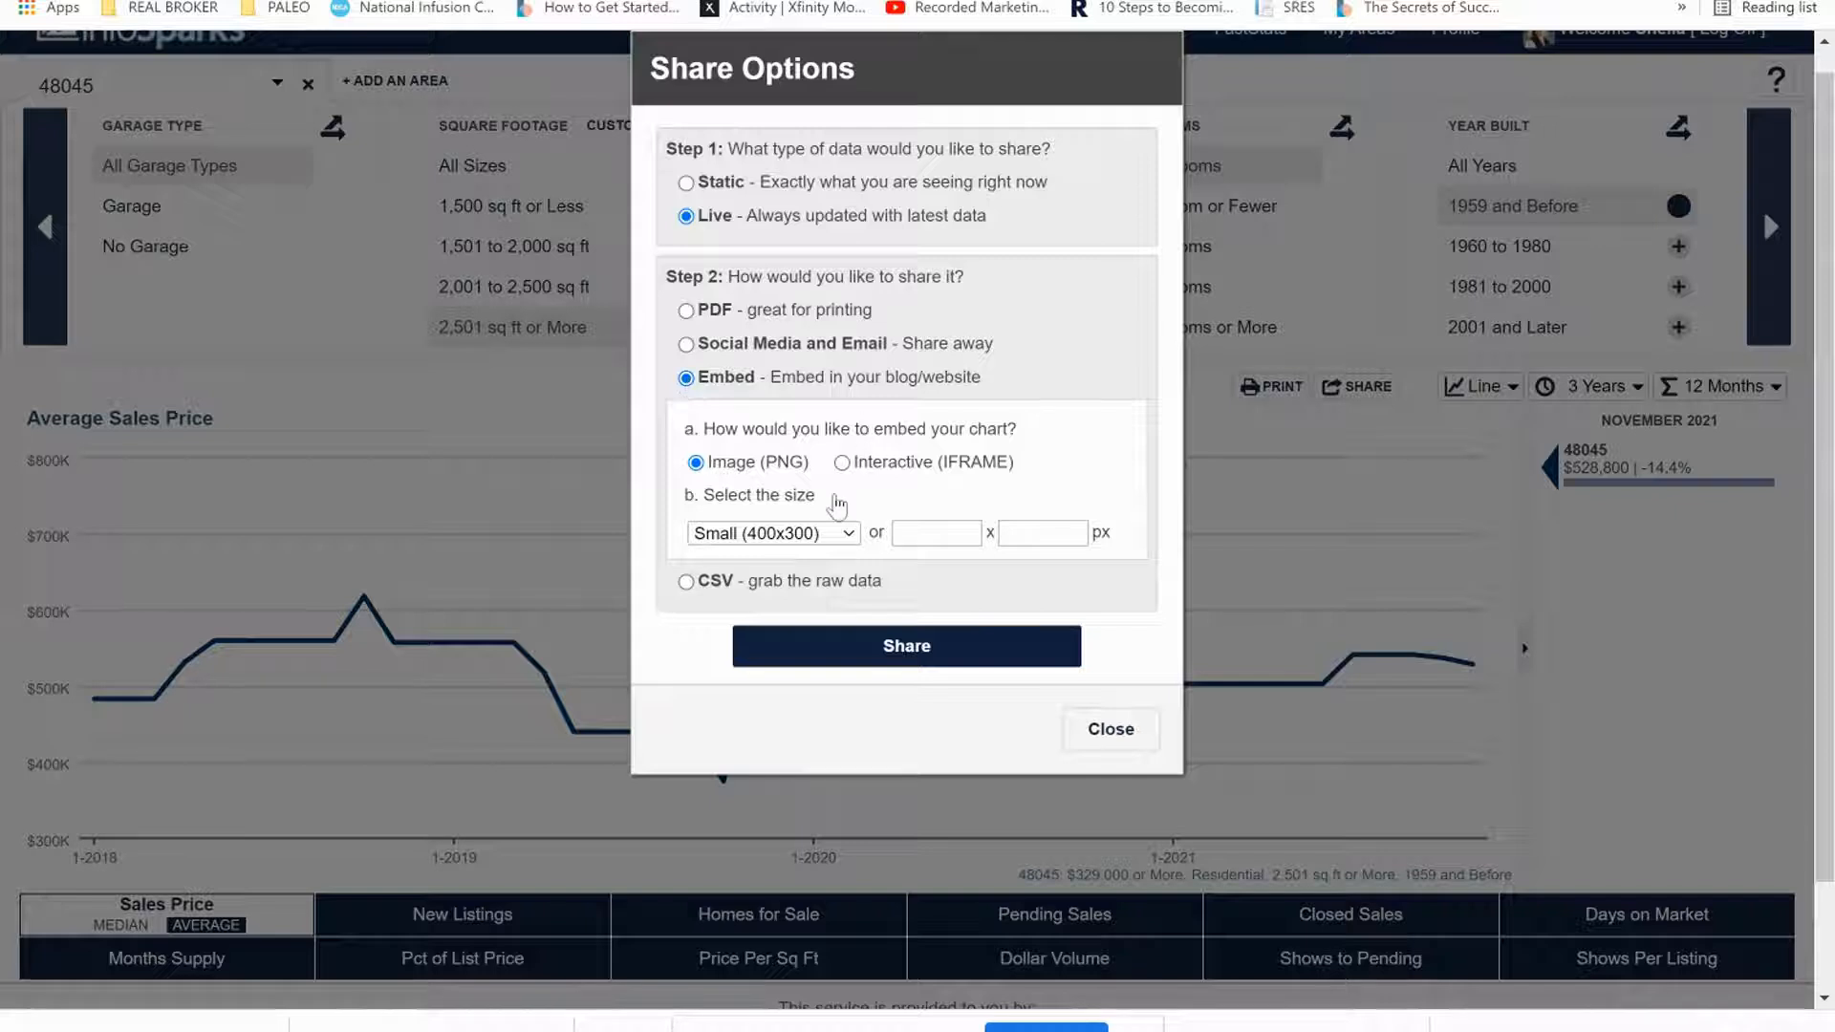
pyautogui.click(842, 463)
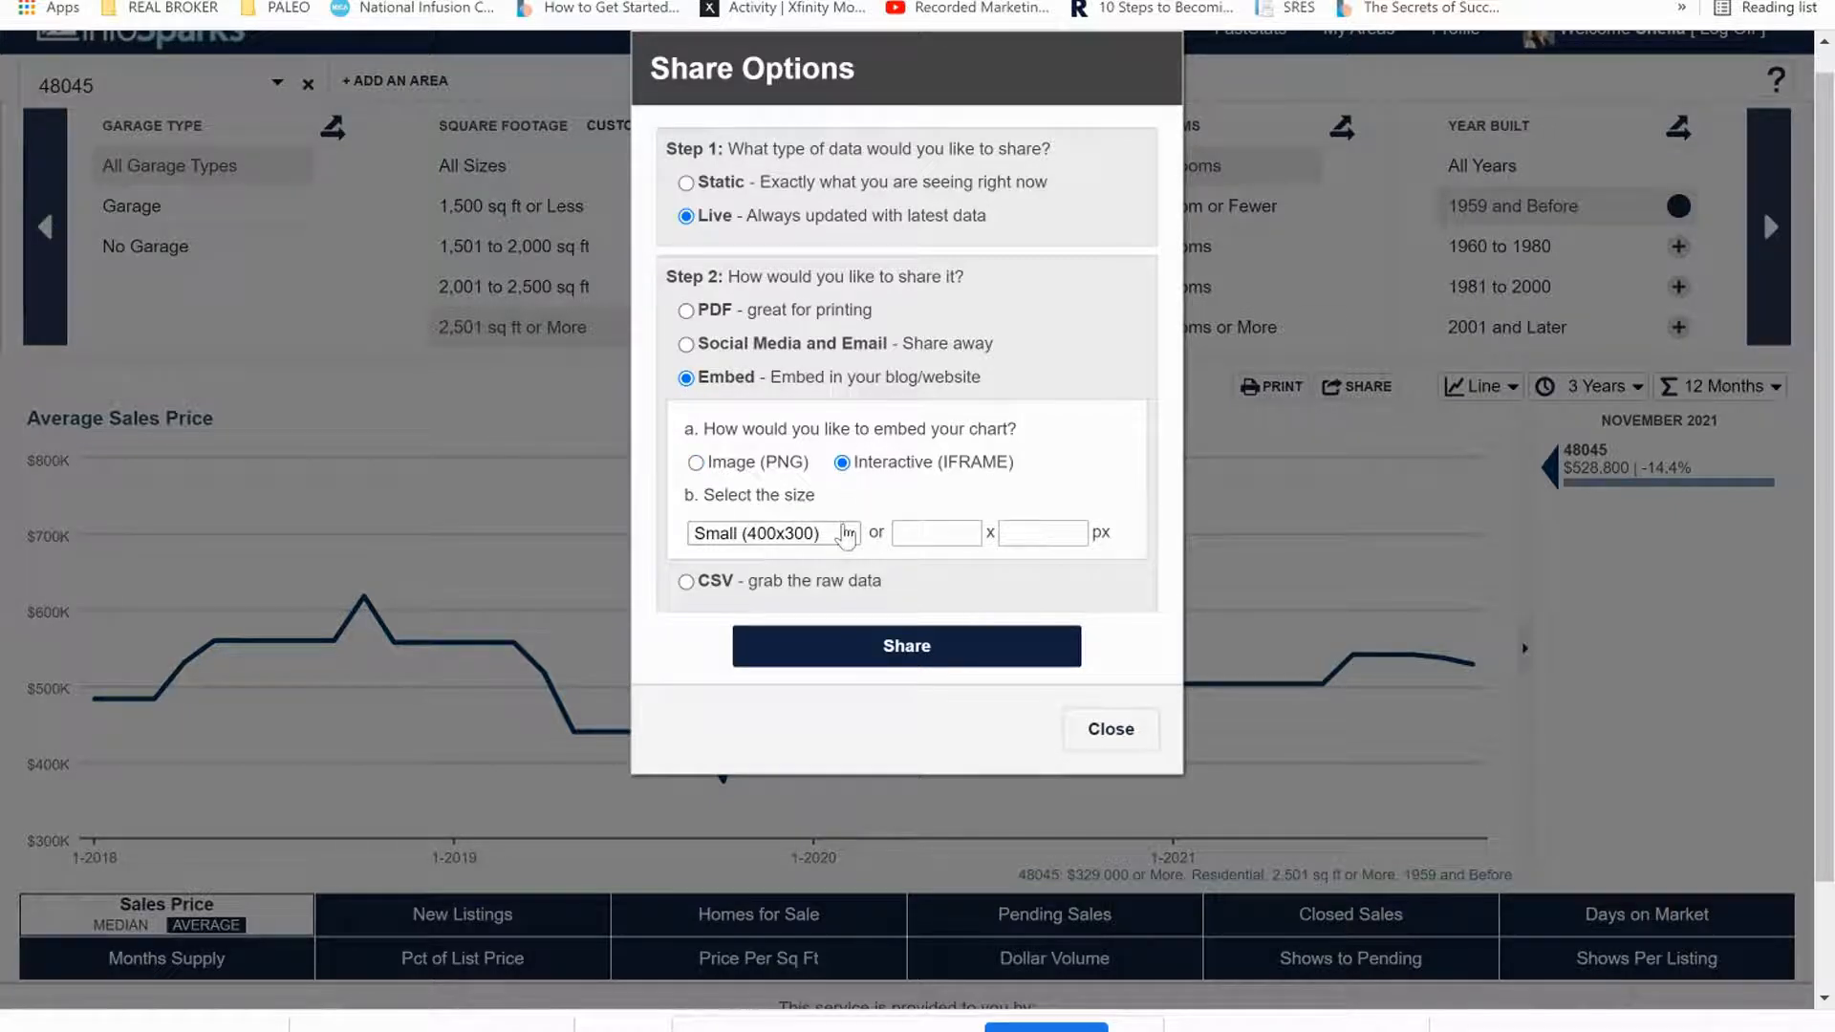
# Set a custom embed size of 1000 x 800 px and generate the chart's embed code.
pyautogui.click(934, 531)
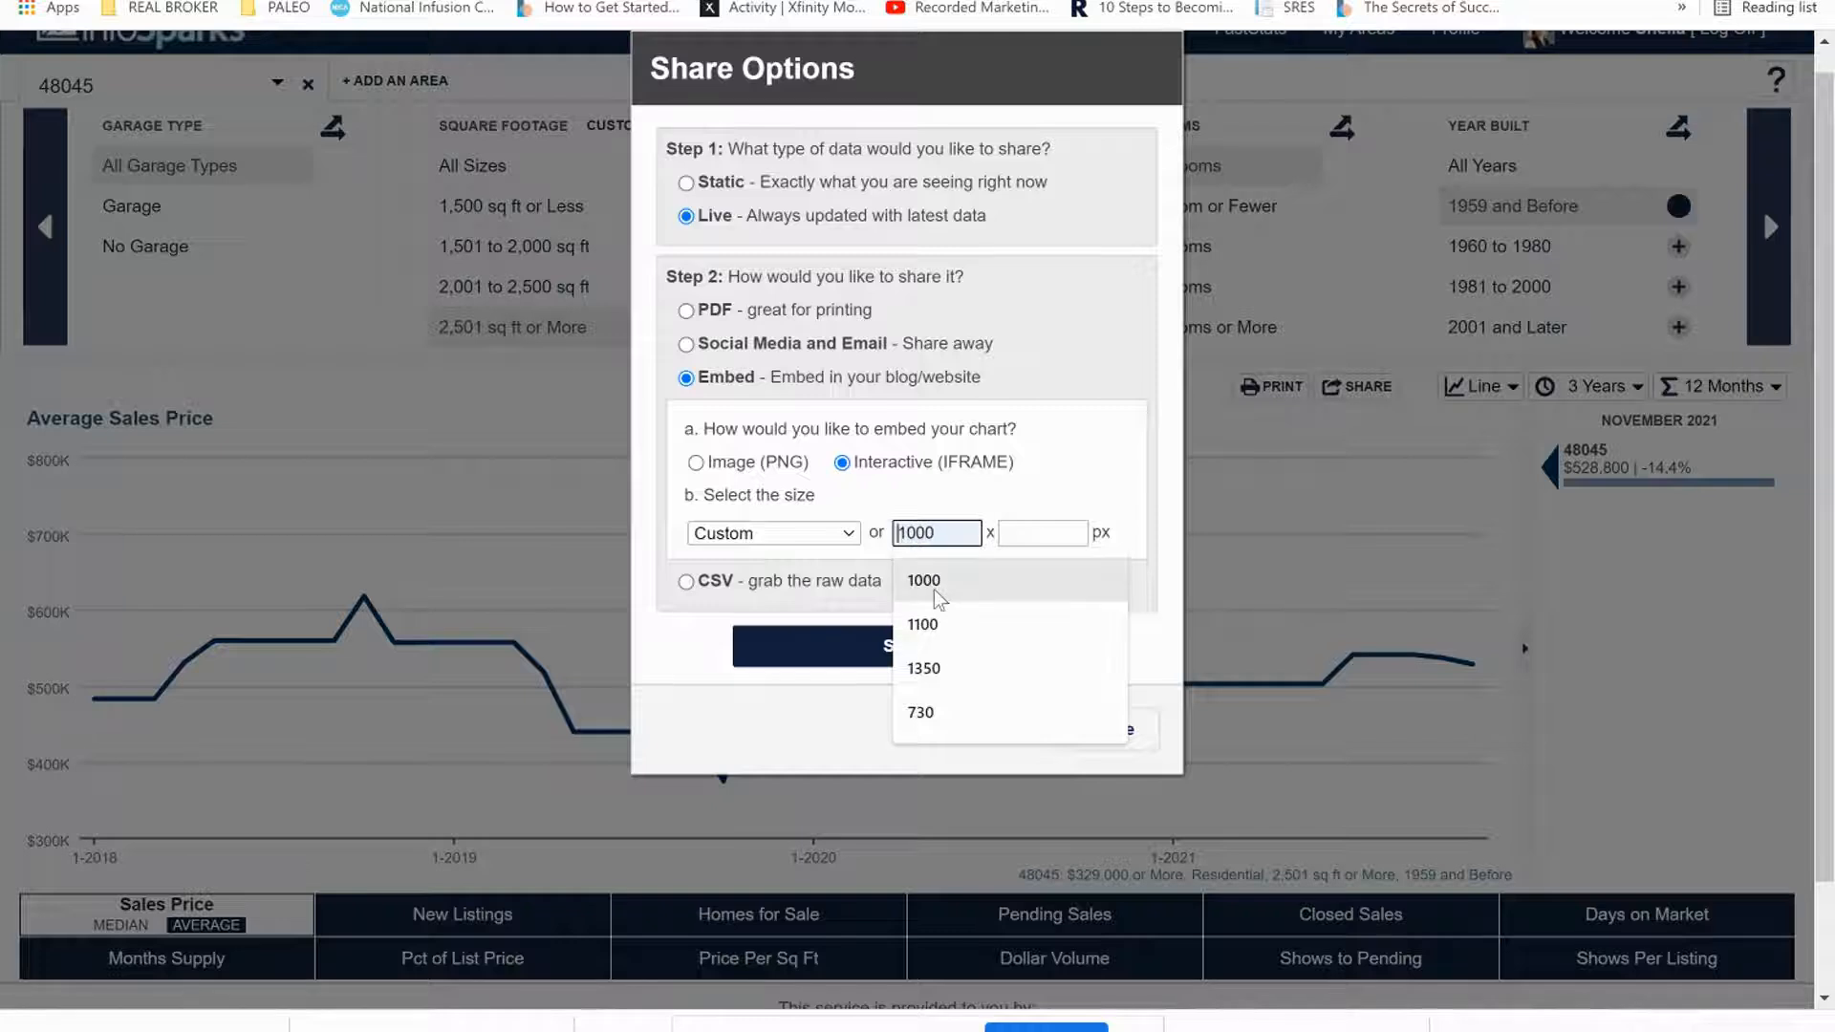
pyautogui.click(938, 579)
pyautogui.click(1035, 534)
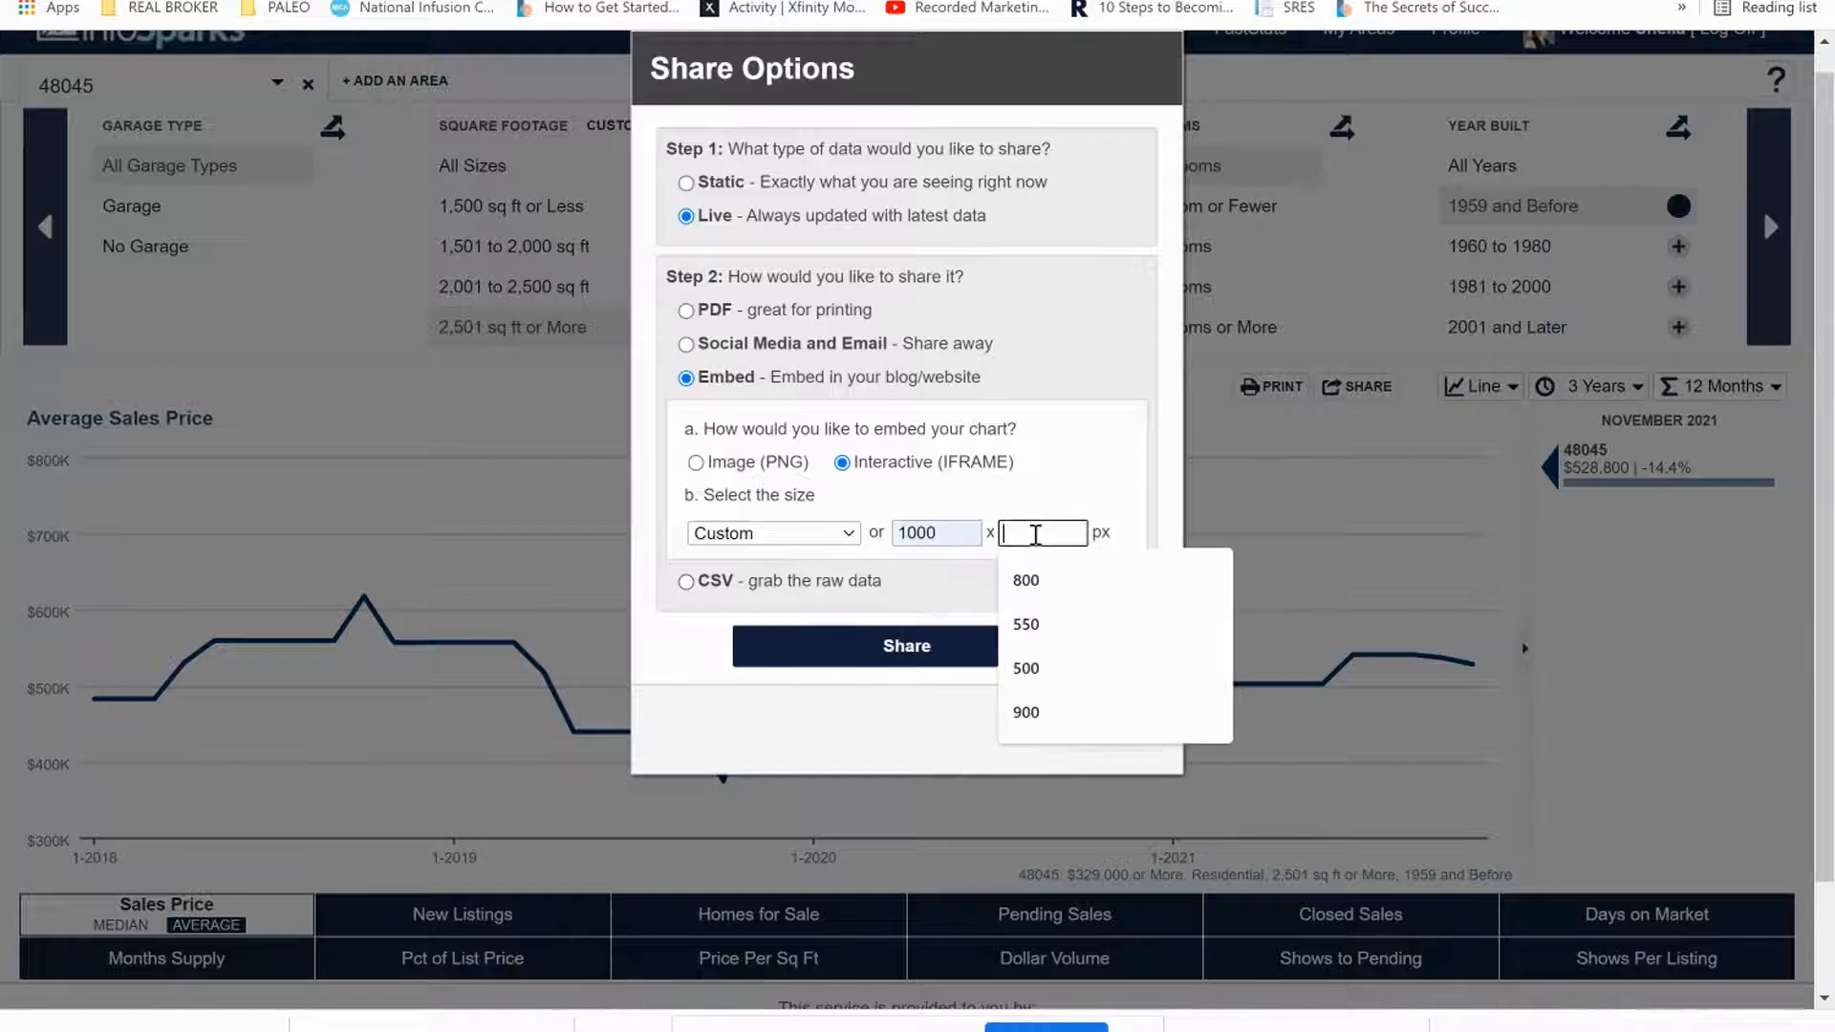
pyautogui.write('800')
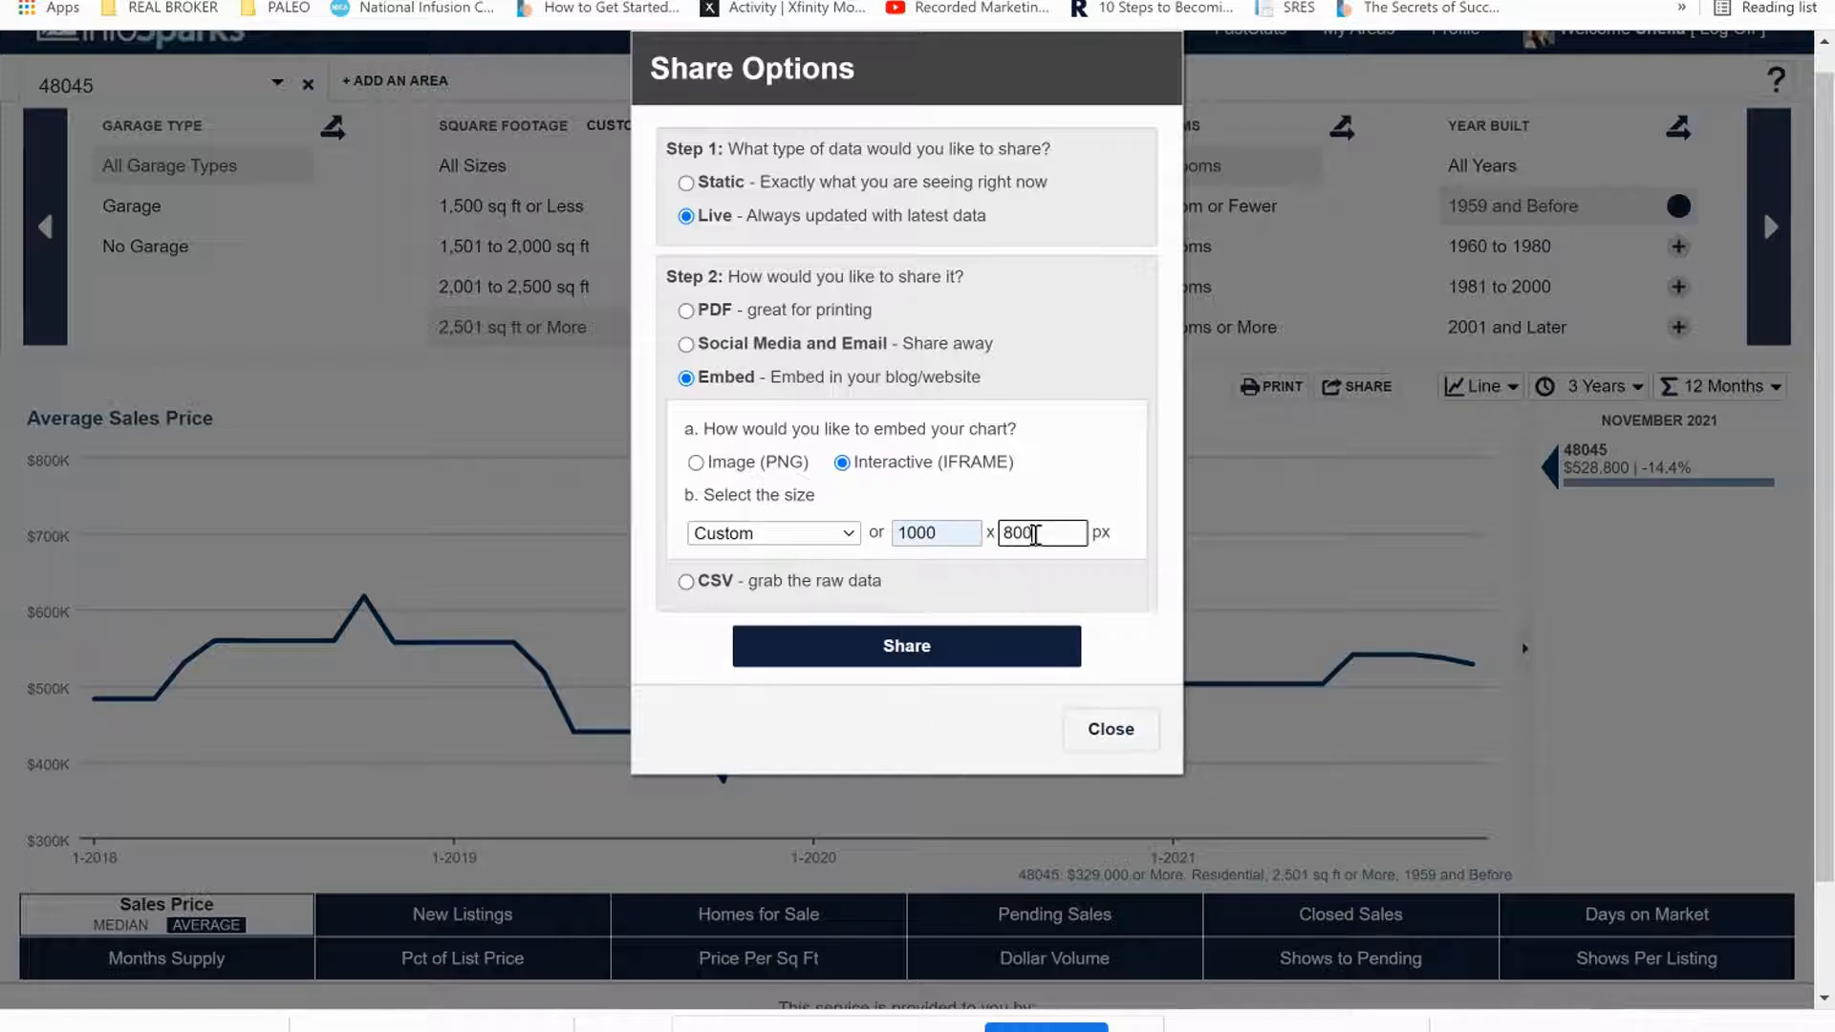
pyautogui.click(1018, 642)
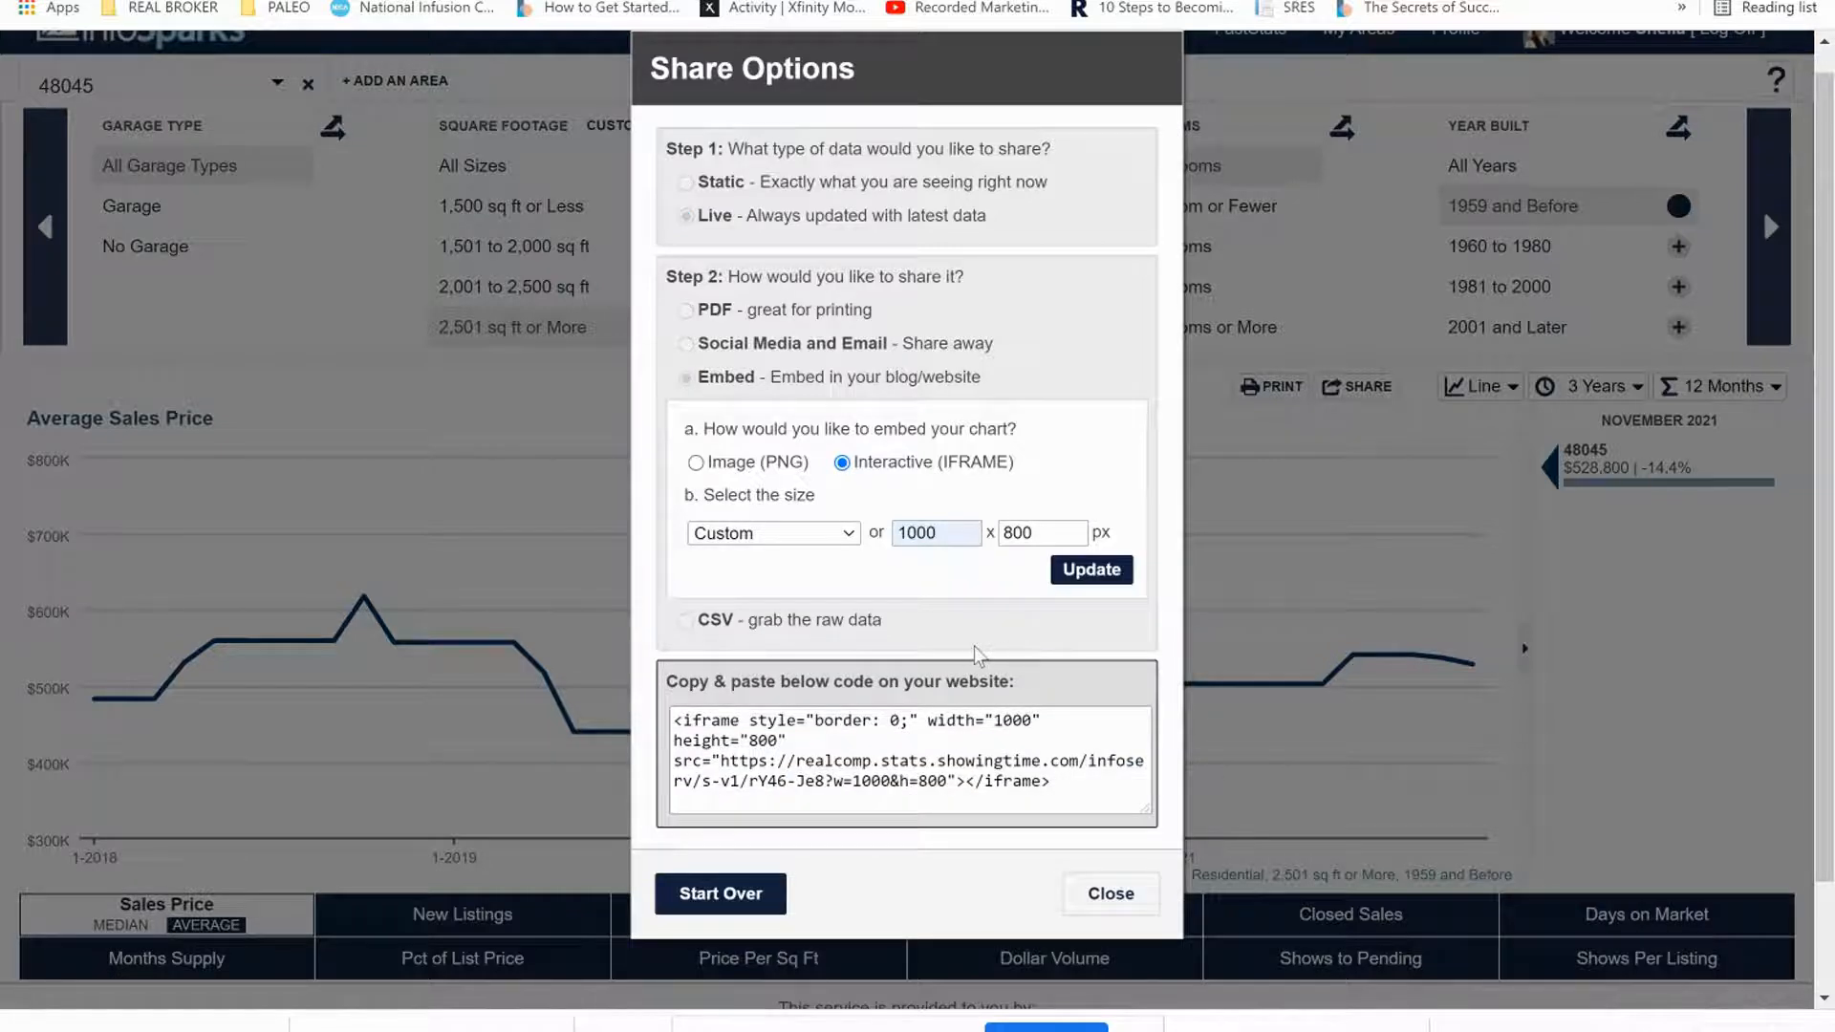
# Copy the complete iframe embed code of the chart.
pyautogui.scroll(-1, 981, 707)
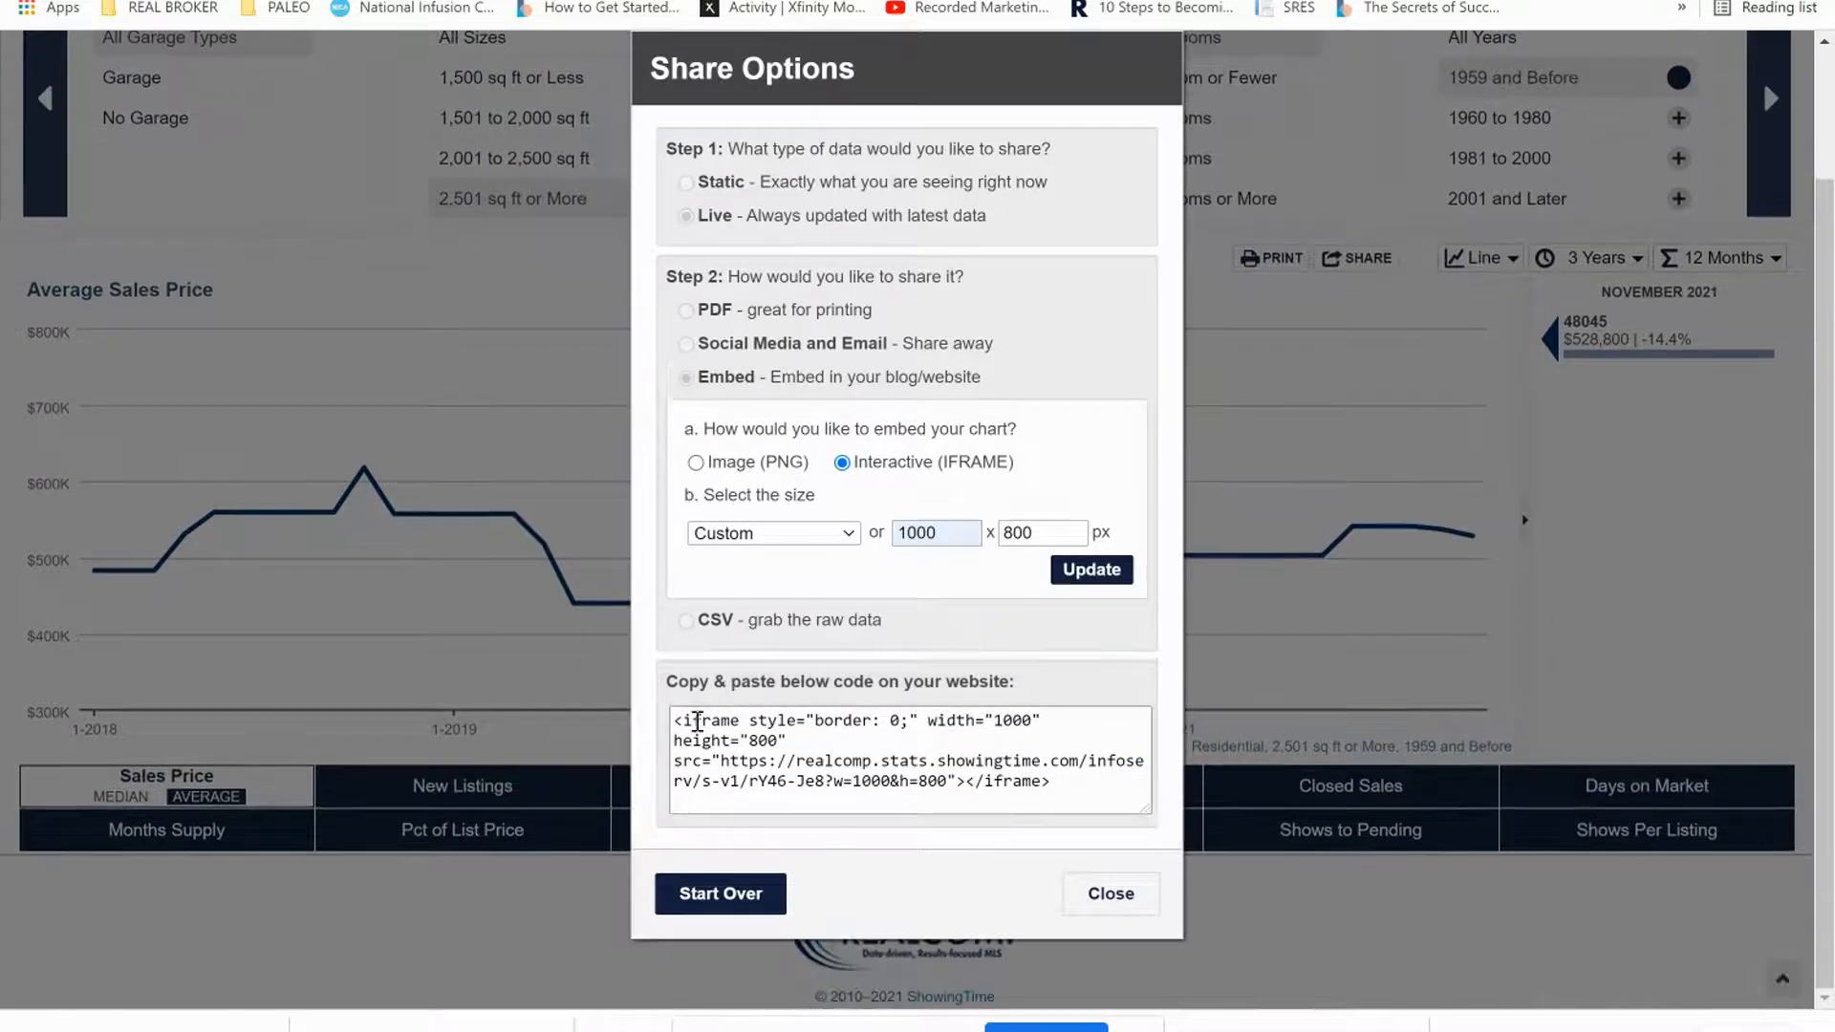
pyautogui.click(676, 718)
pyautogui.moveTo(676, 718); pyautogui.dragTo(1021, 772)
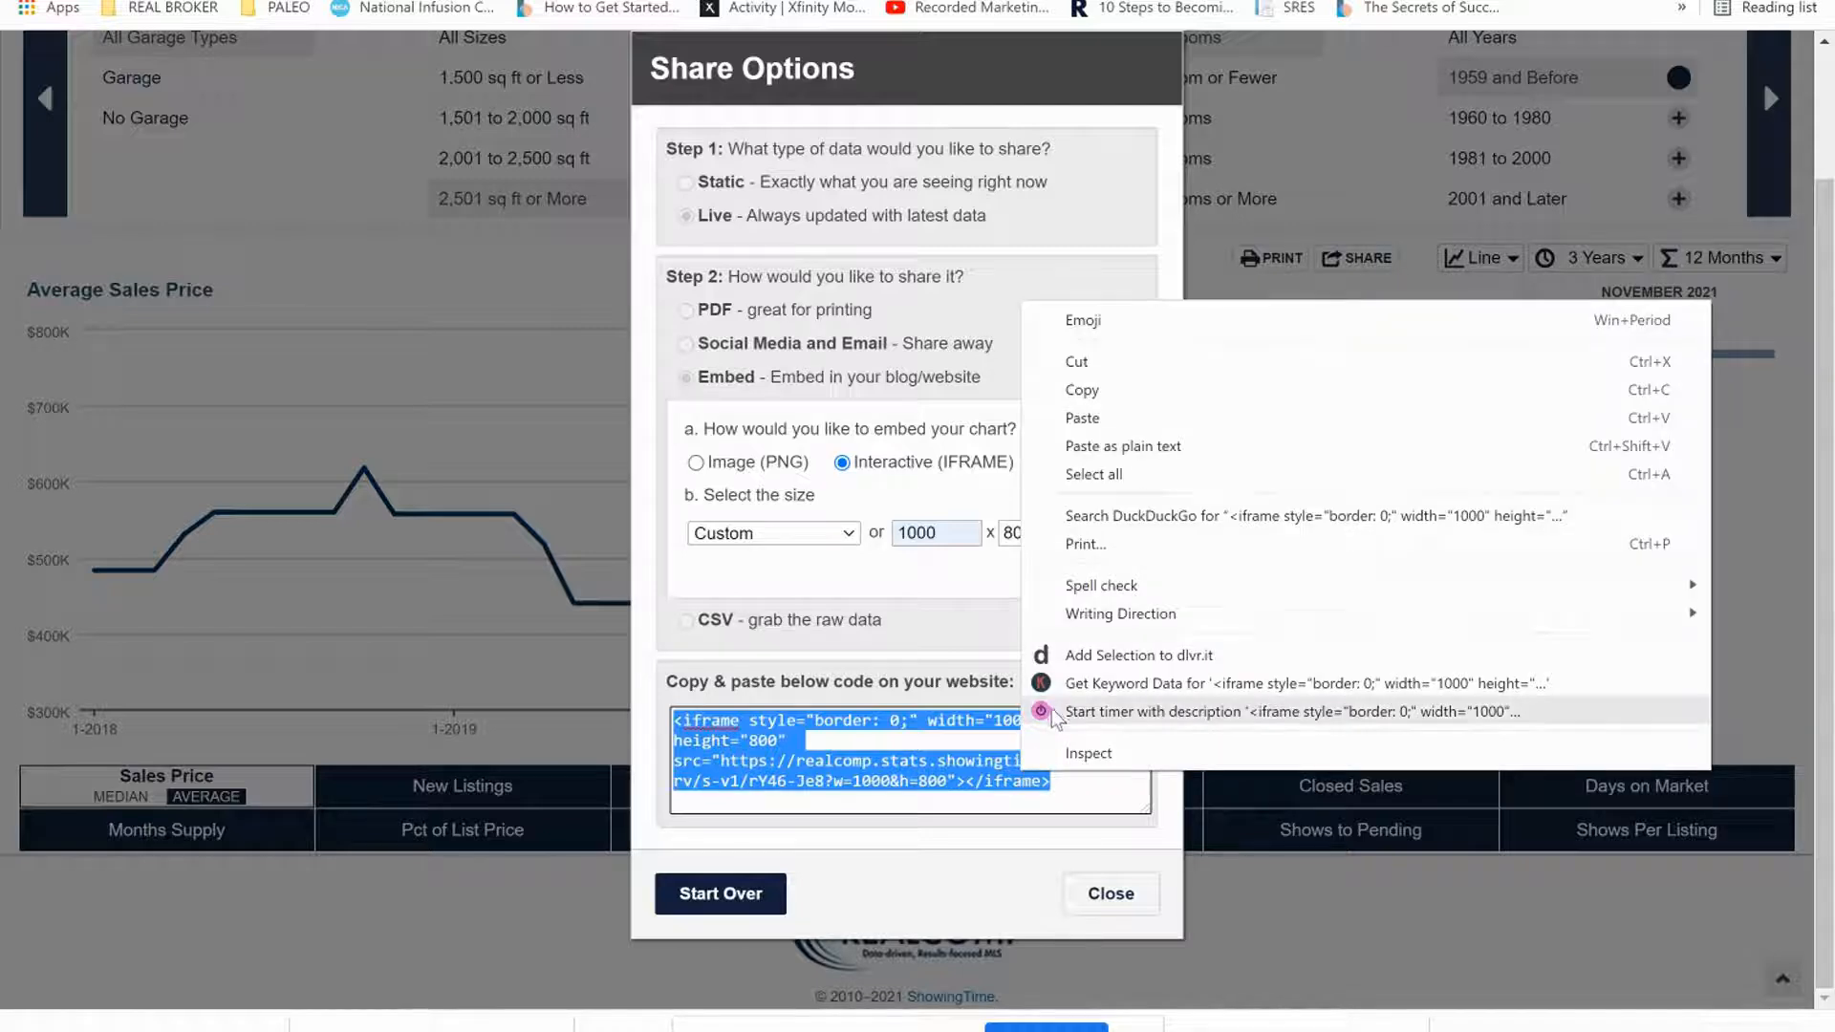
pyautogui.click(1102, 391)
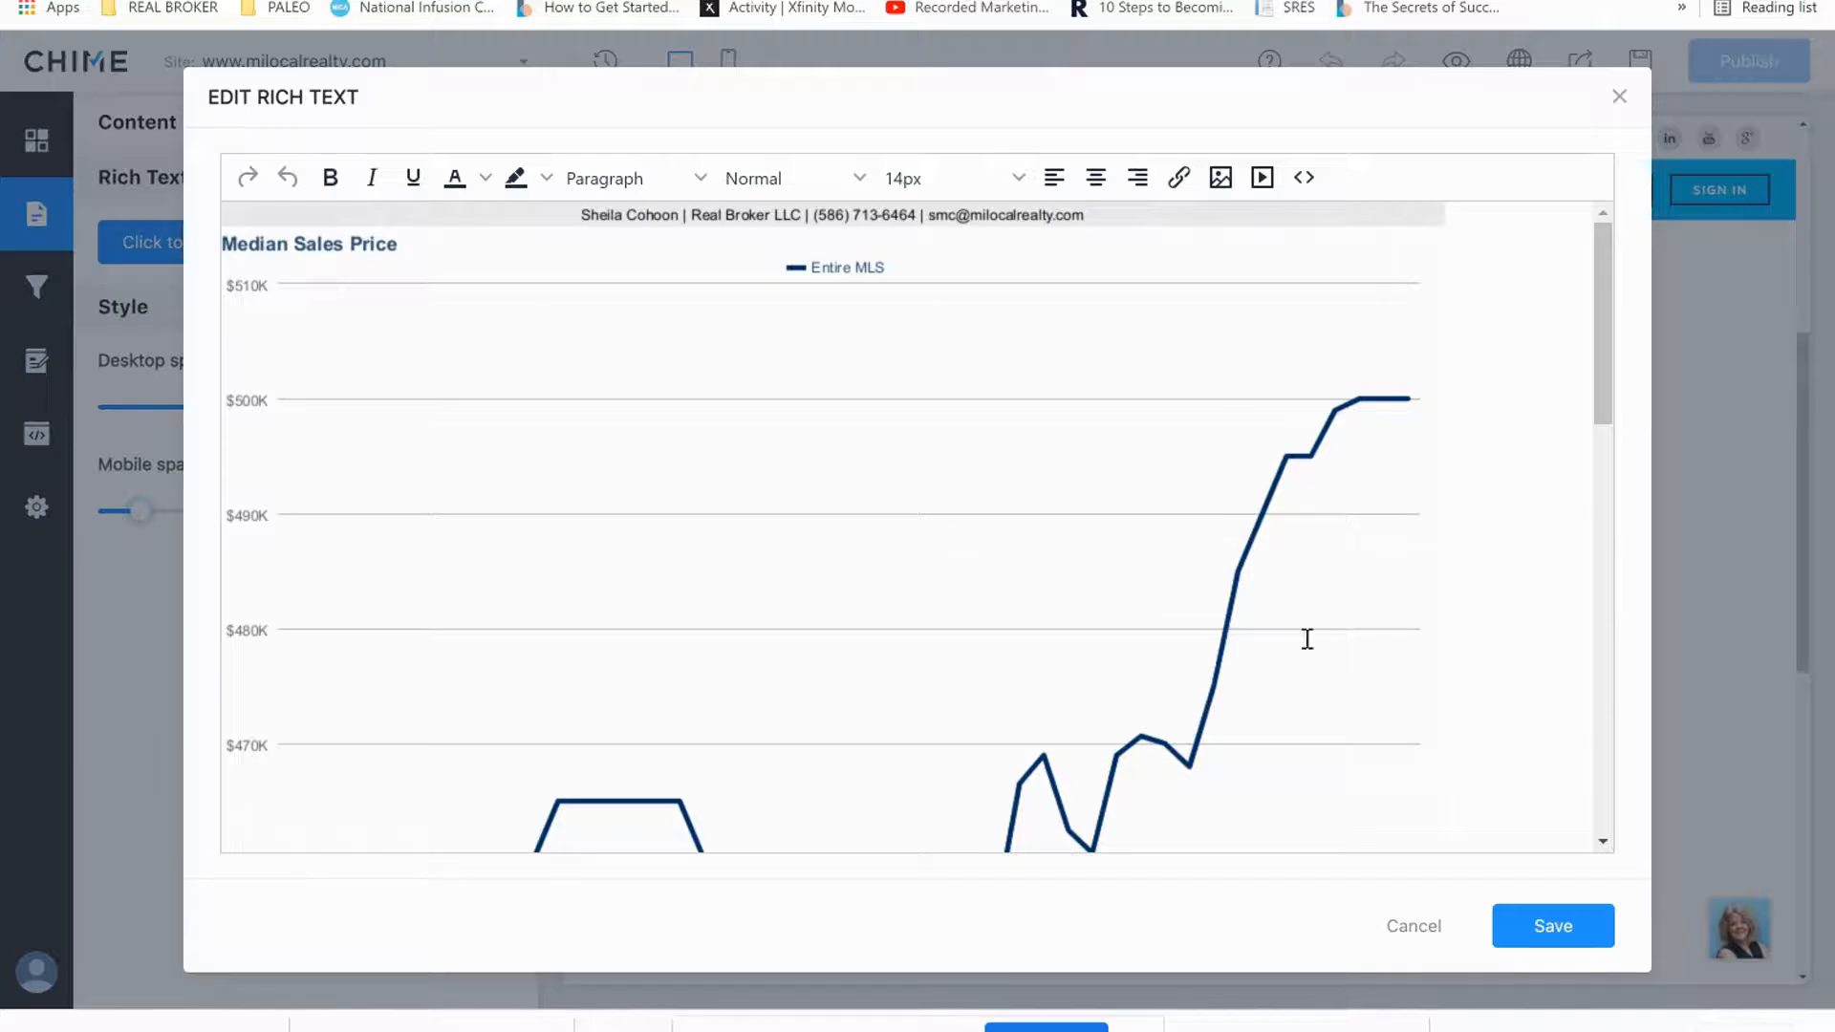
# In the Chime site editor, cancel the rich text edit and bring up the list of site pages.
pyautogui.click(1412, 925)
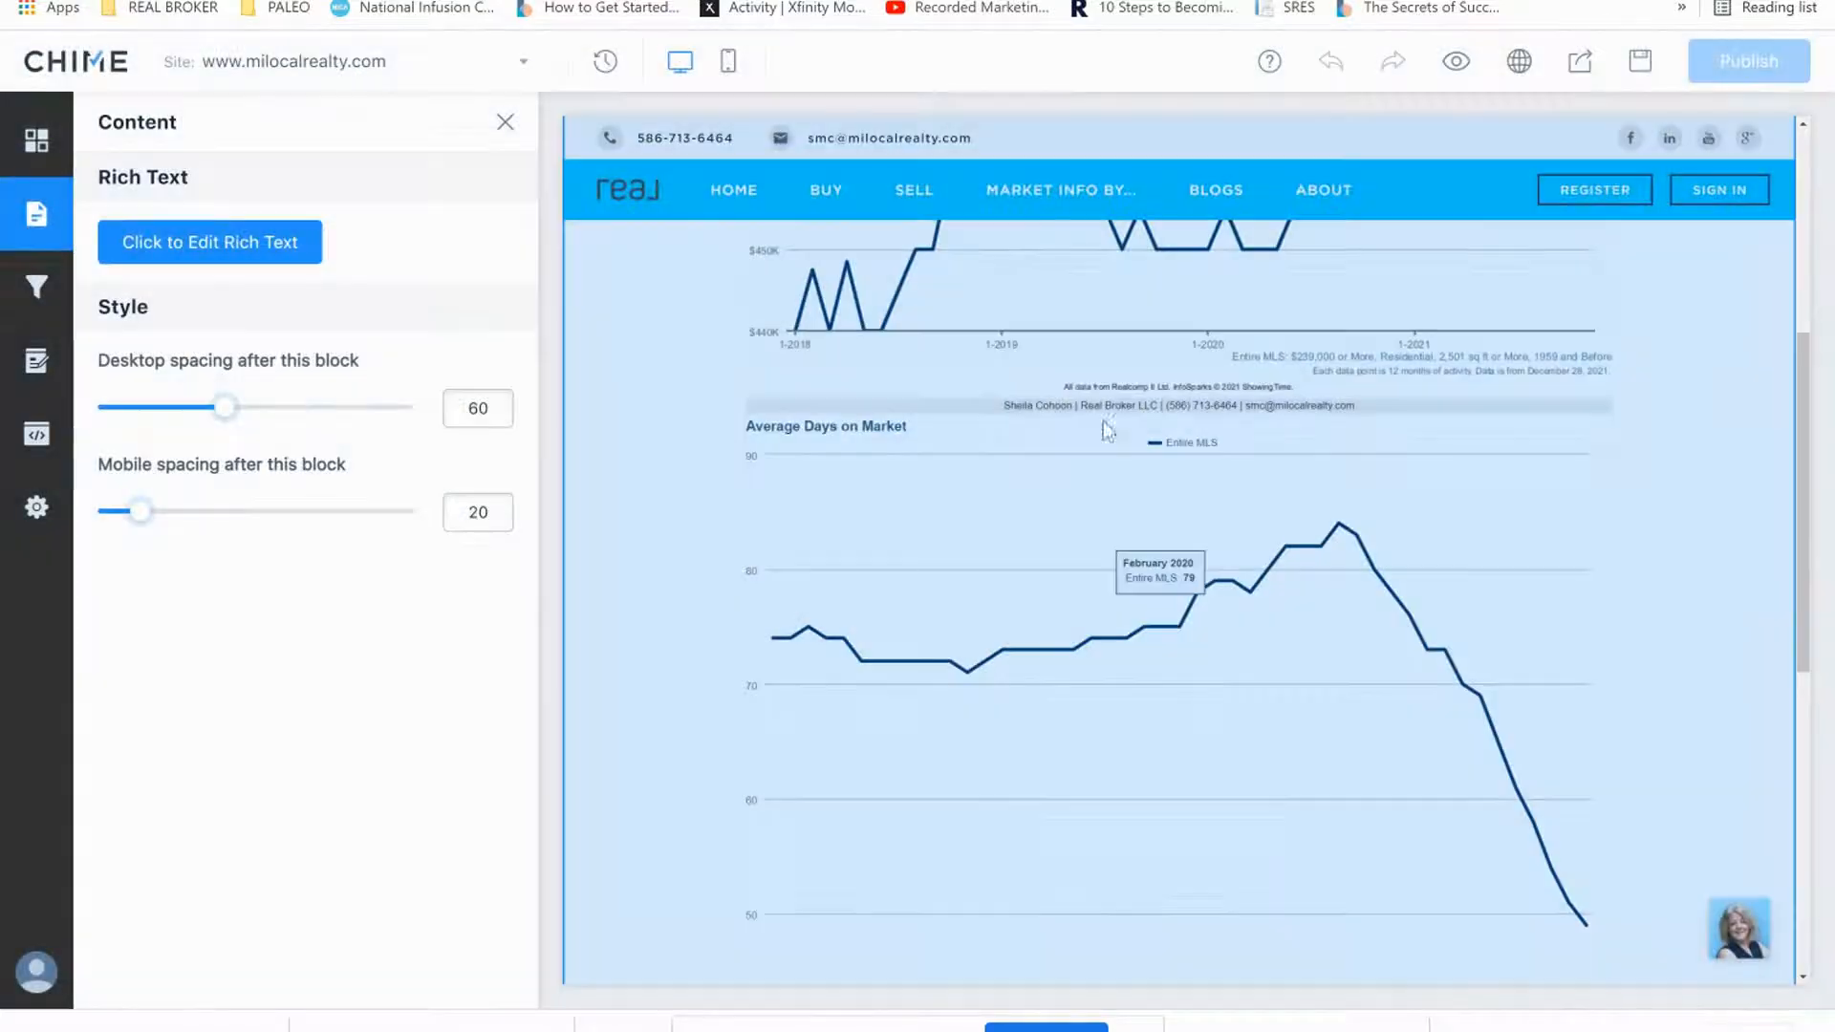
pyautogui.click(504, 122)
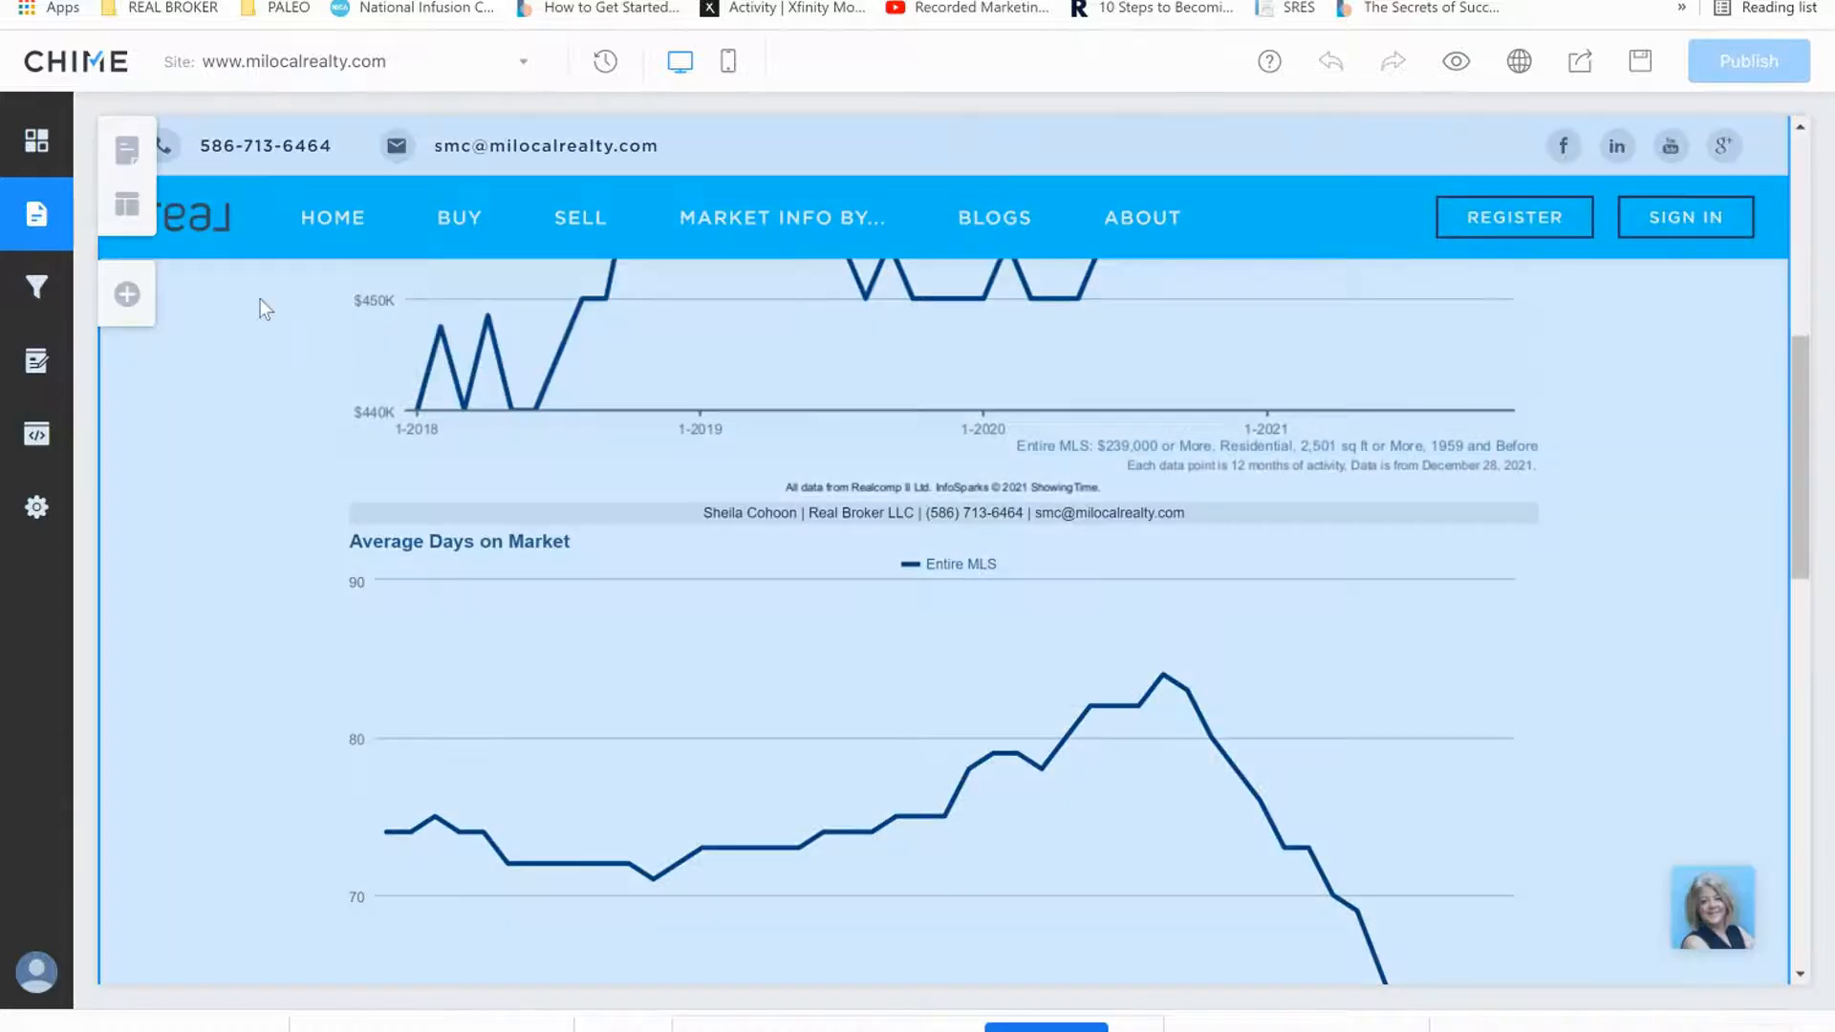
pyautogui.click(143, 148)
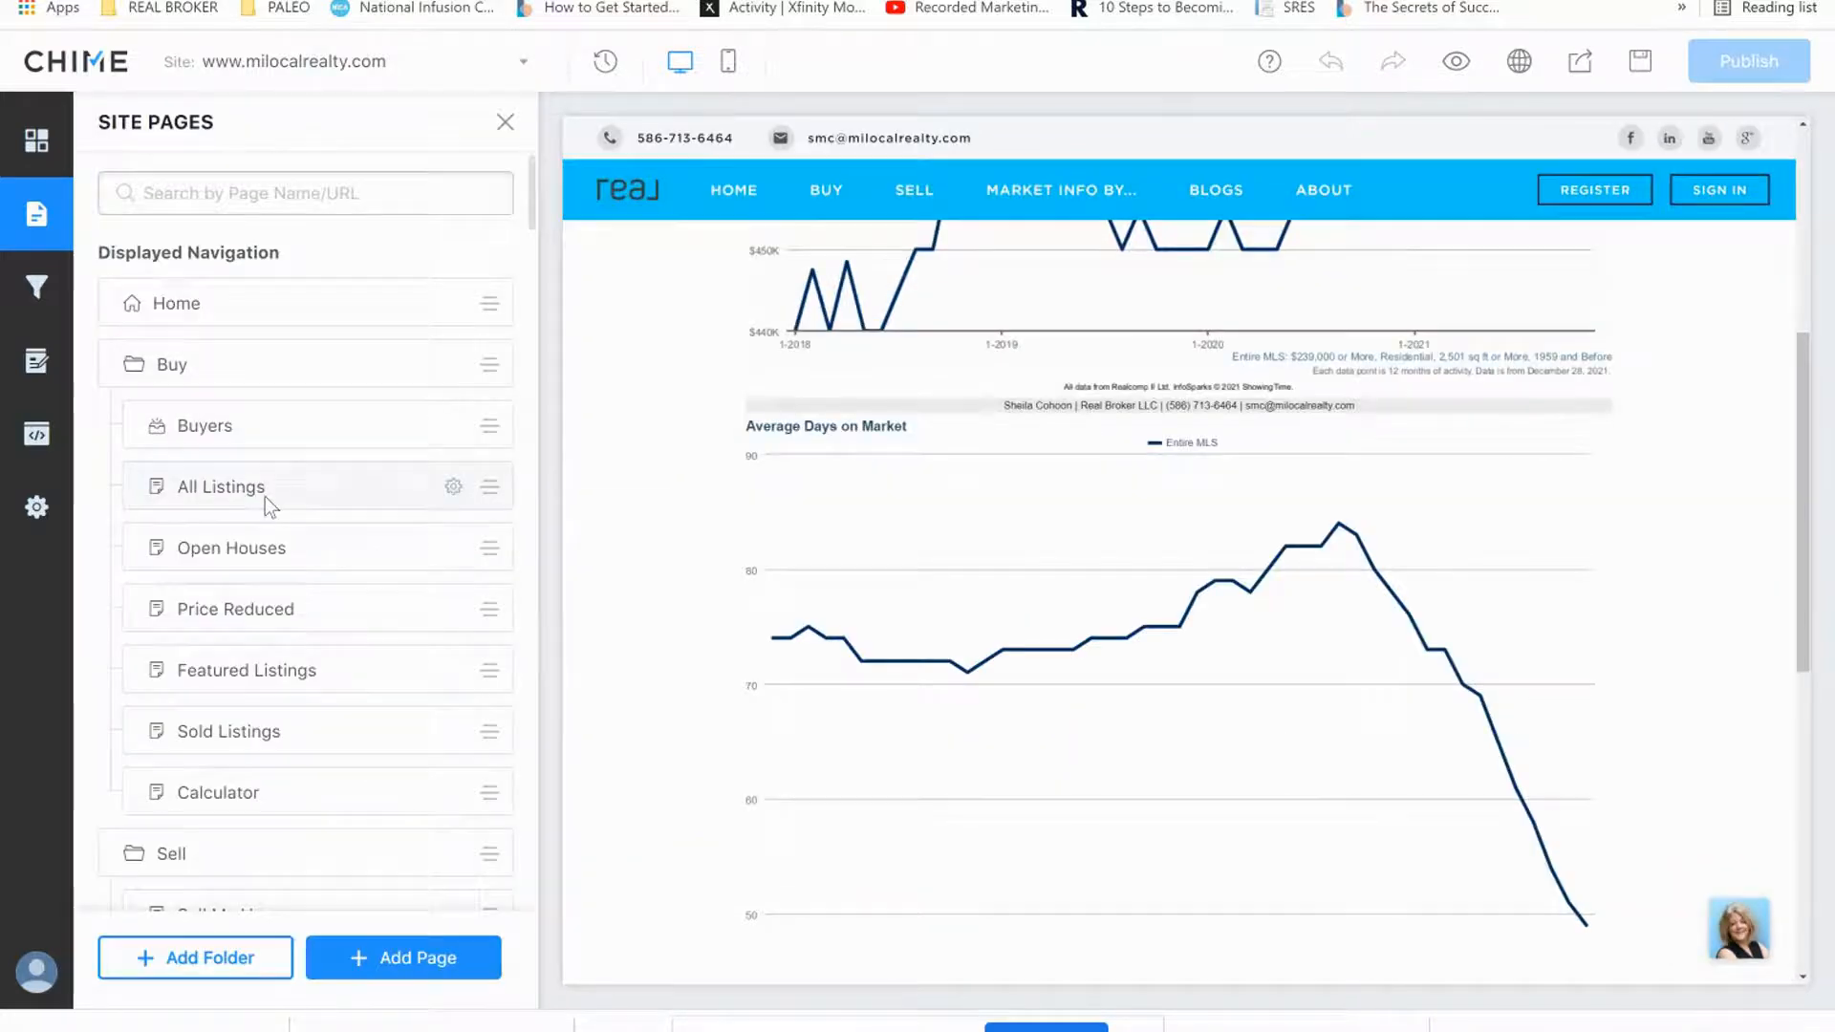
pyautogui.click(409, 963)
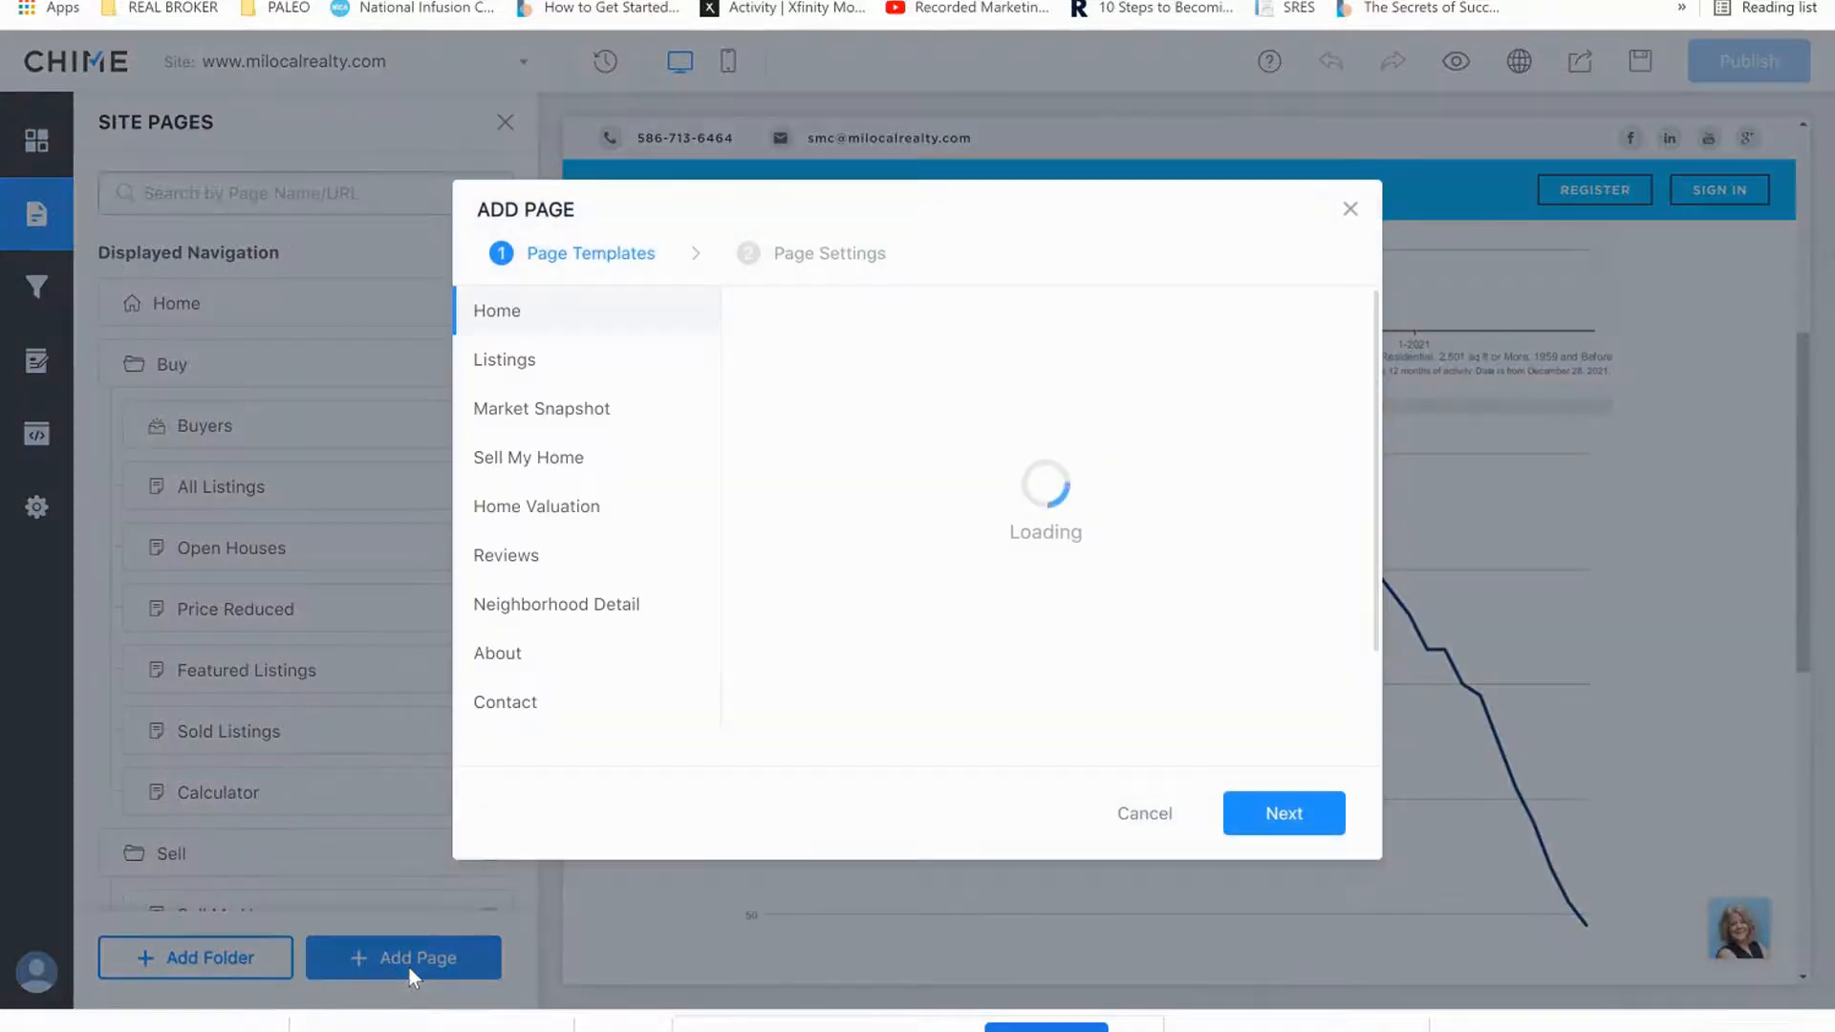
pyautogui.scroll(-5, 635, 574)
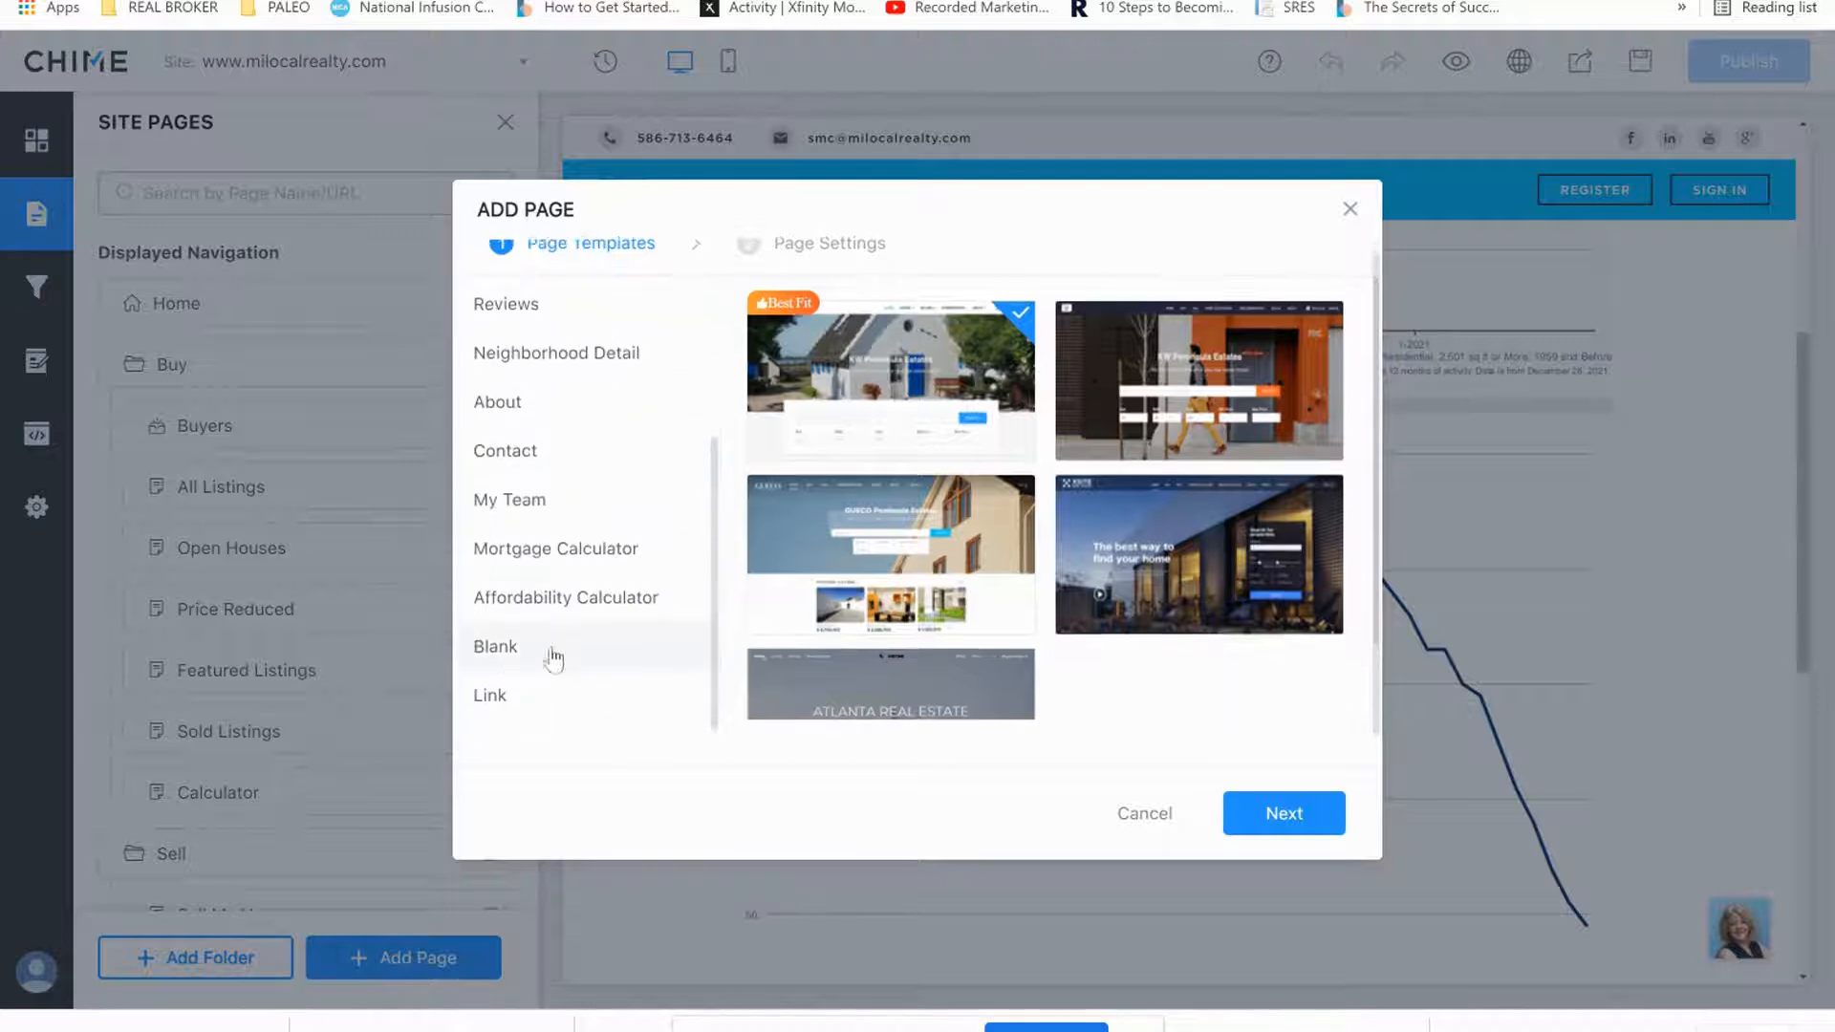
pyautogui.click(495, 644)
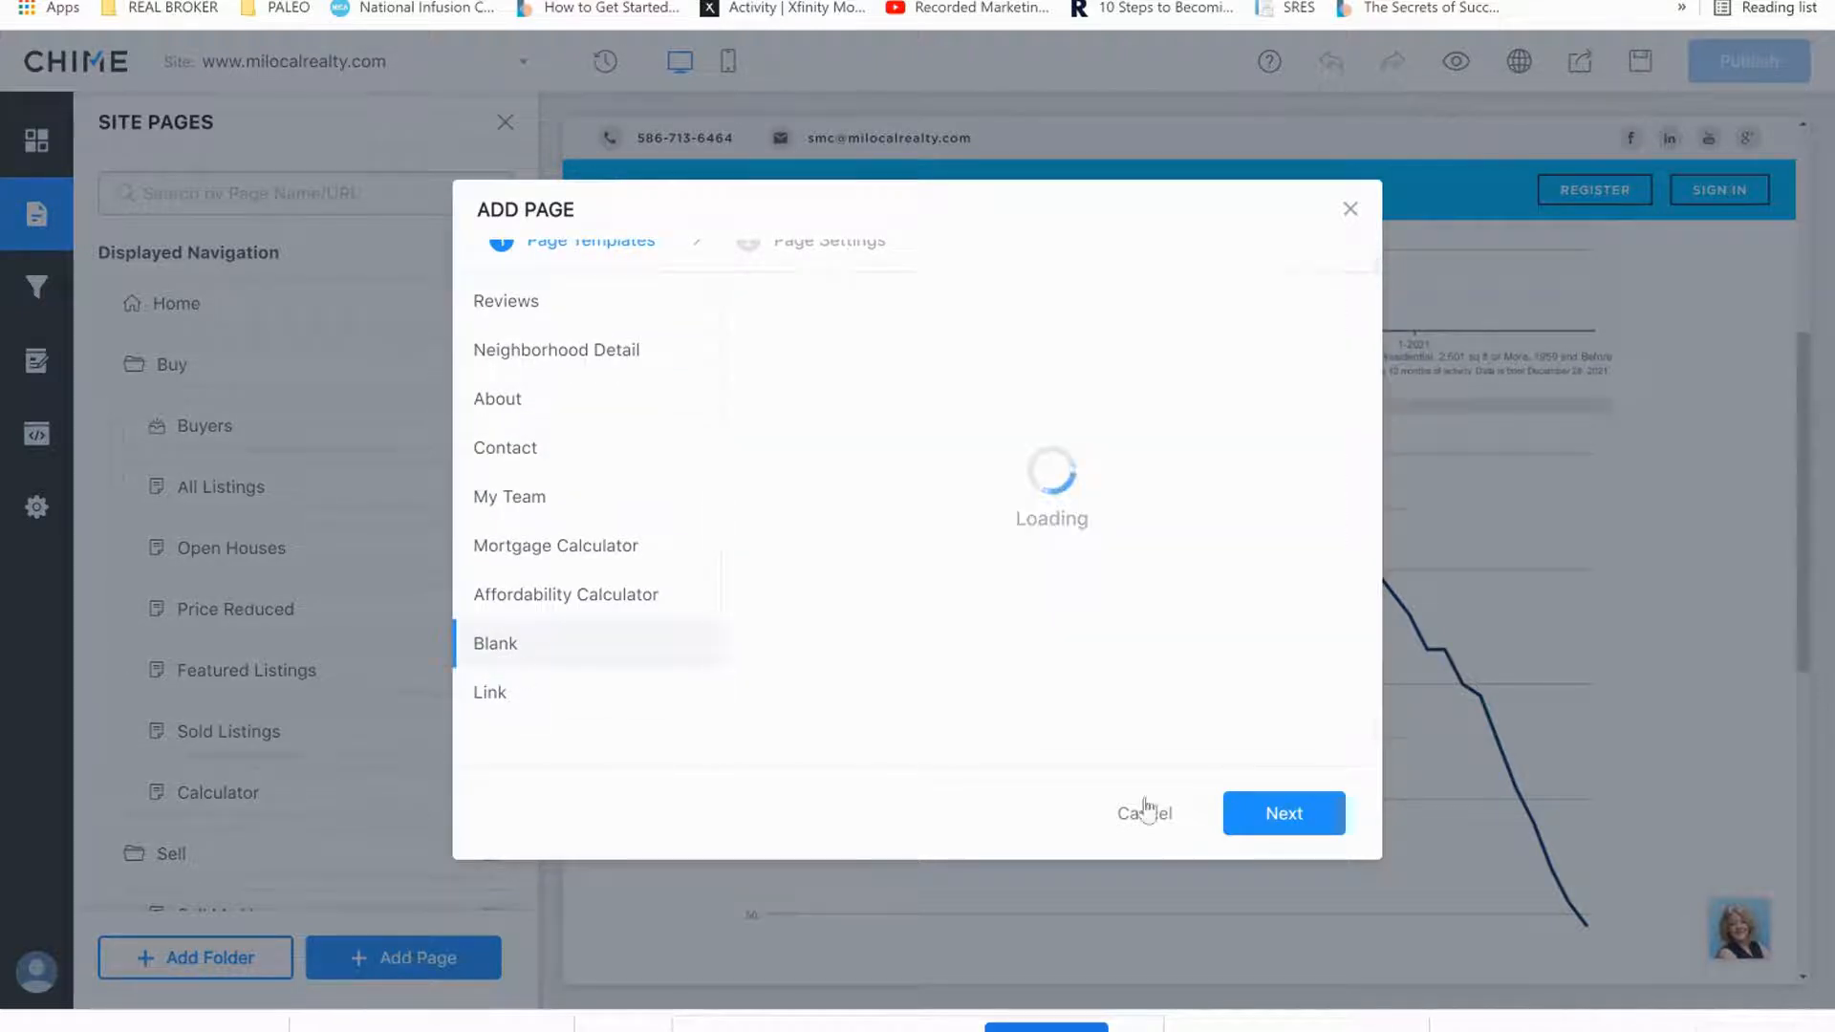
pyautogui.click(1266, 817)
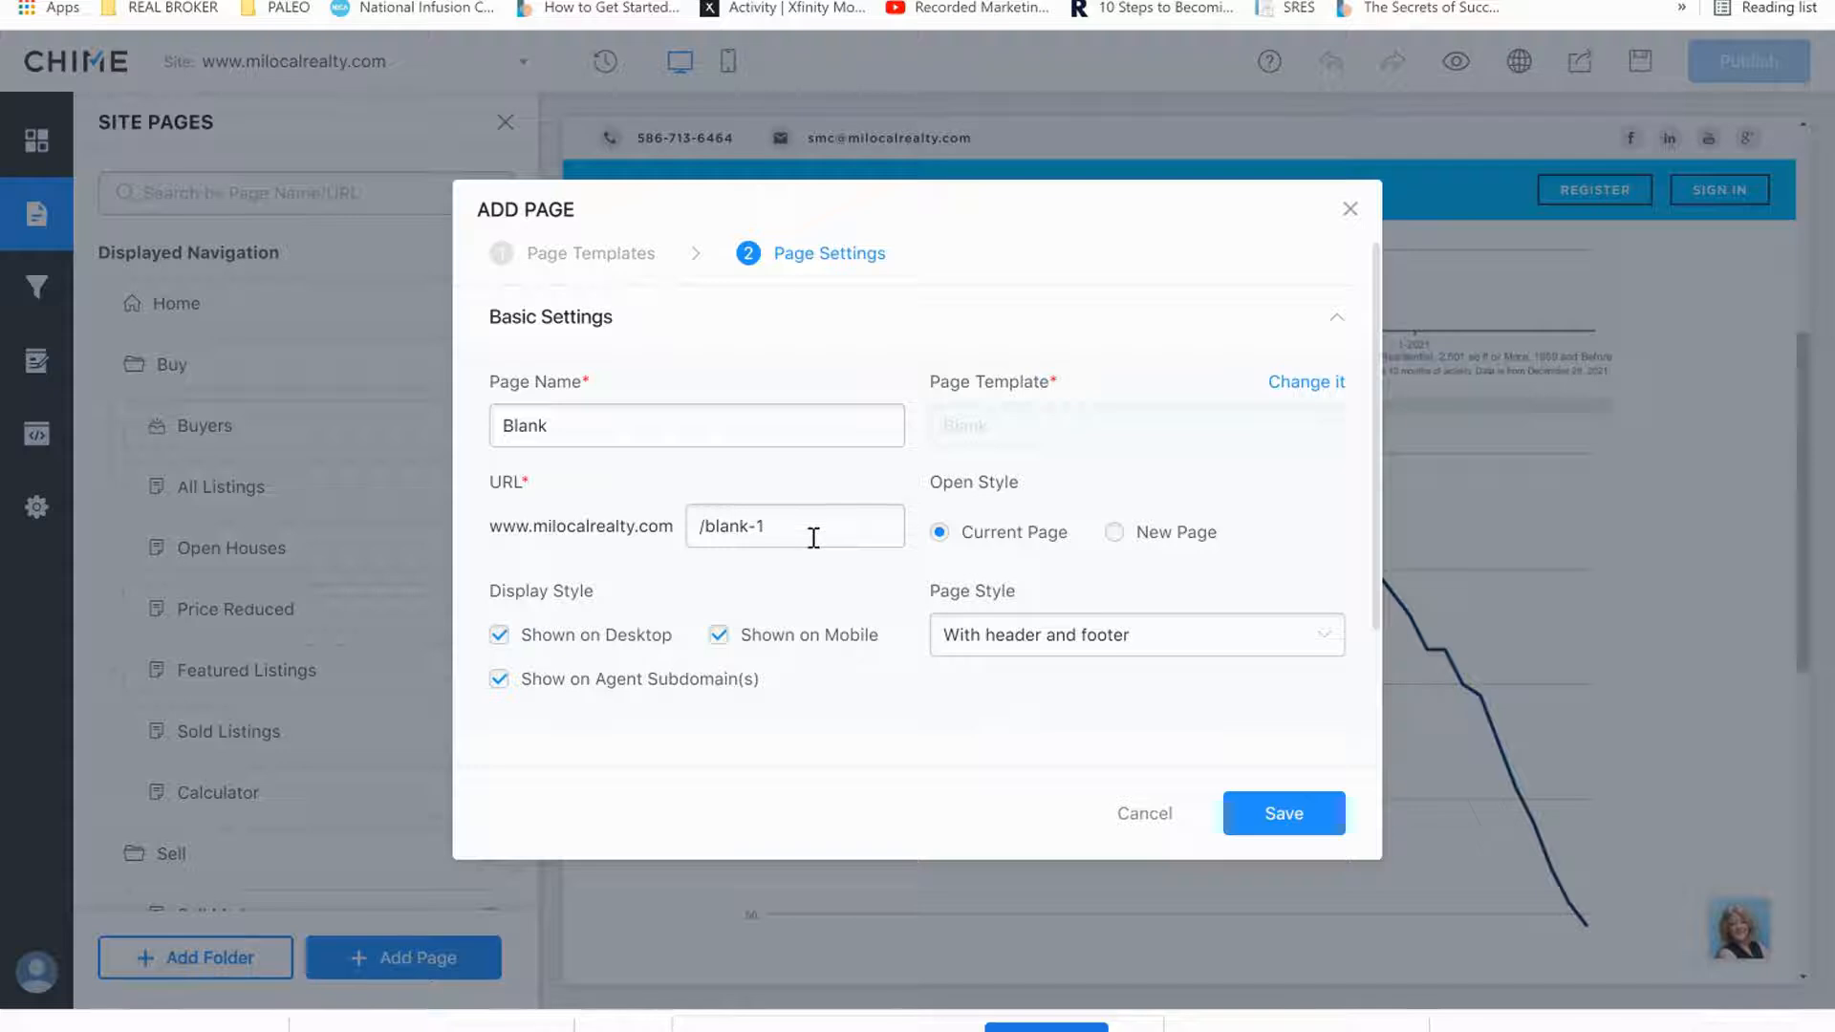
pyautogui.click(1137, 826)
# Delete the existing chart block from the selected page, the first one under Hidden Navigation.
pyautogui.scroll(-20, 287, 674)
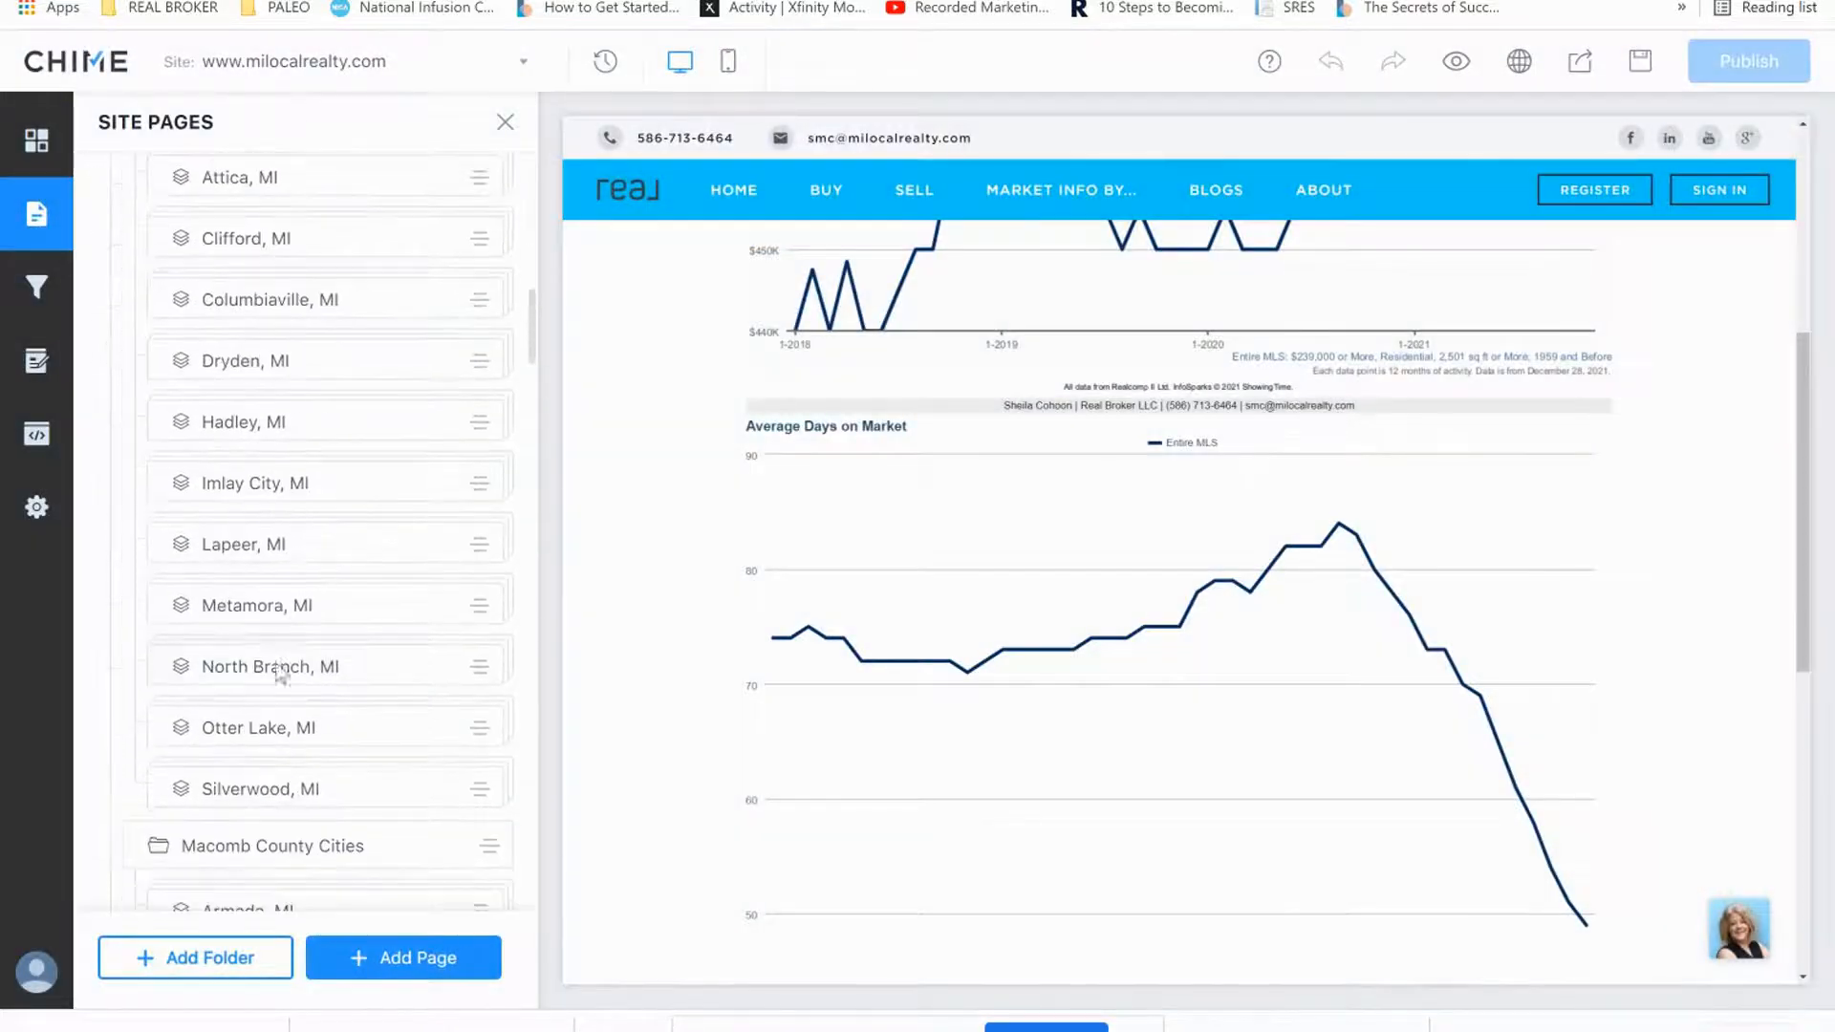
pyautogui.scroll(-10, 265, 666)
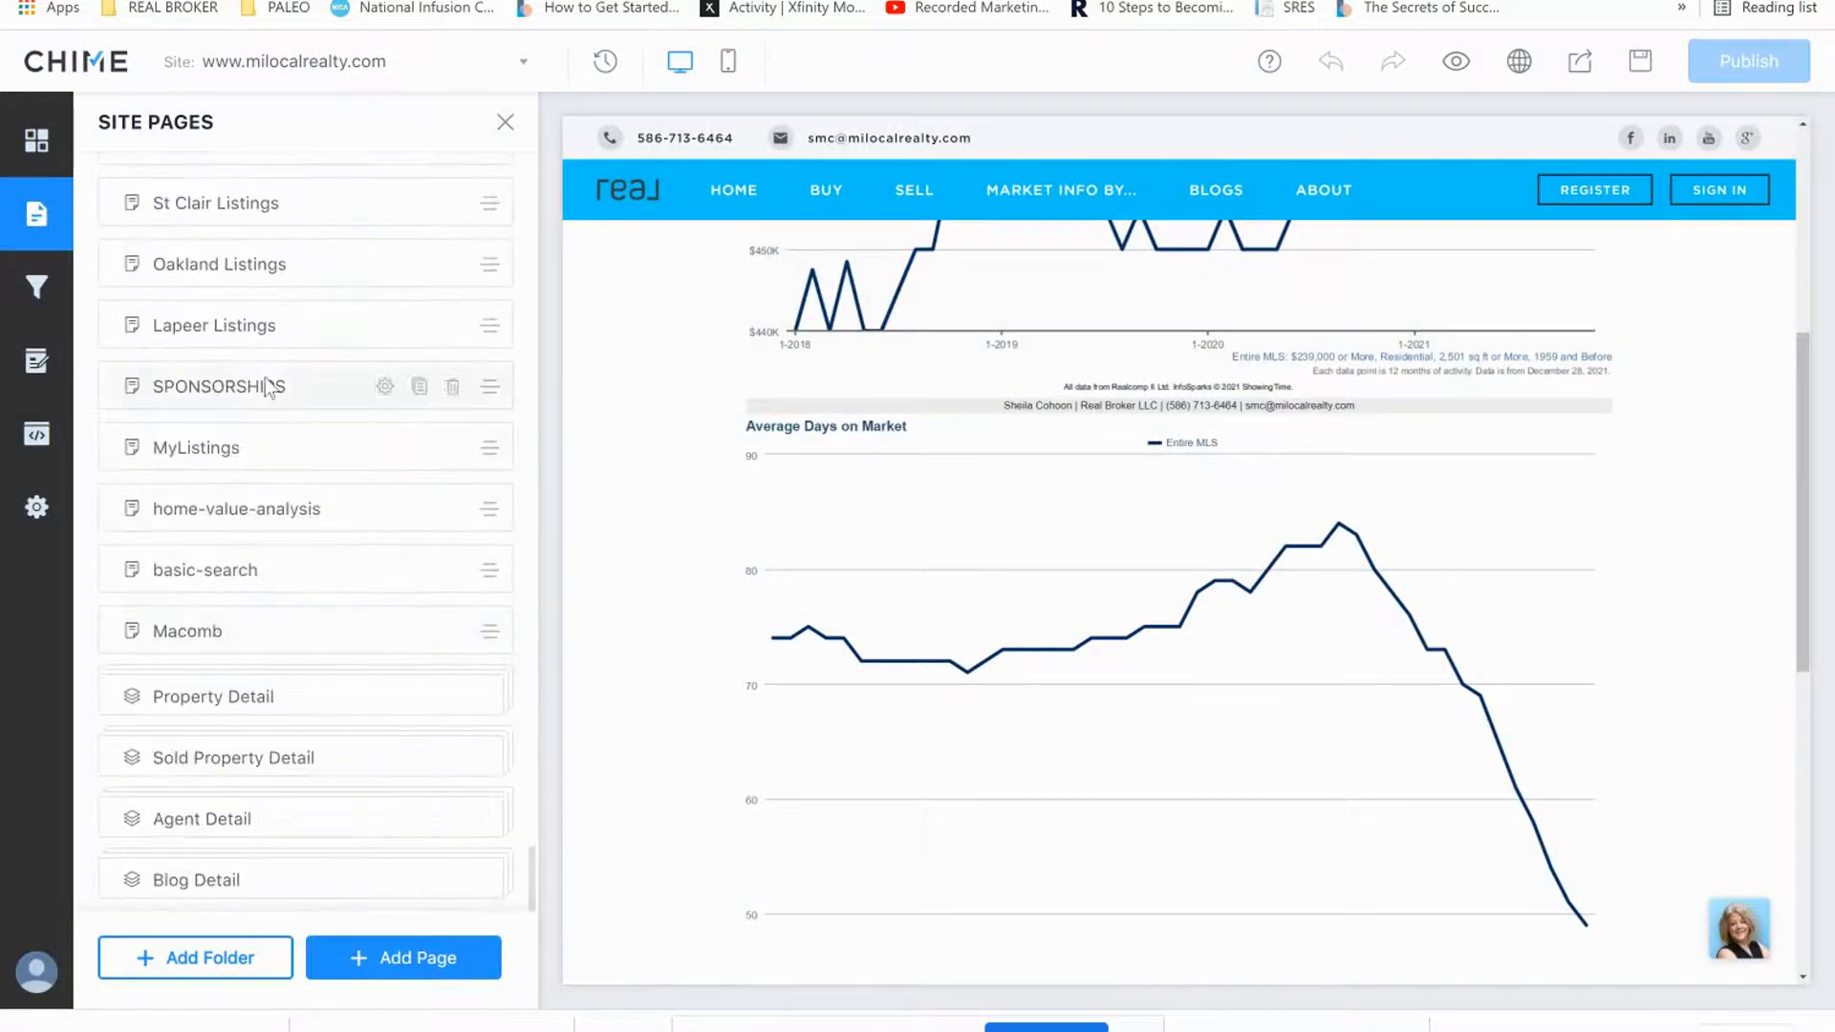
pyautogui.scroll(4, 267, 382)
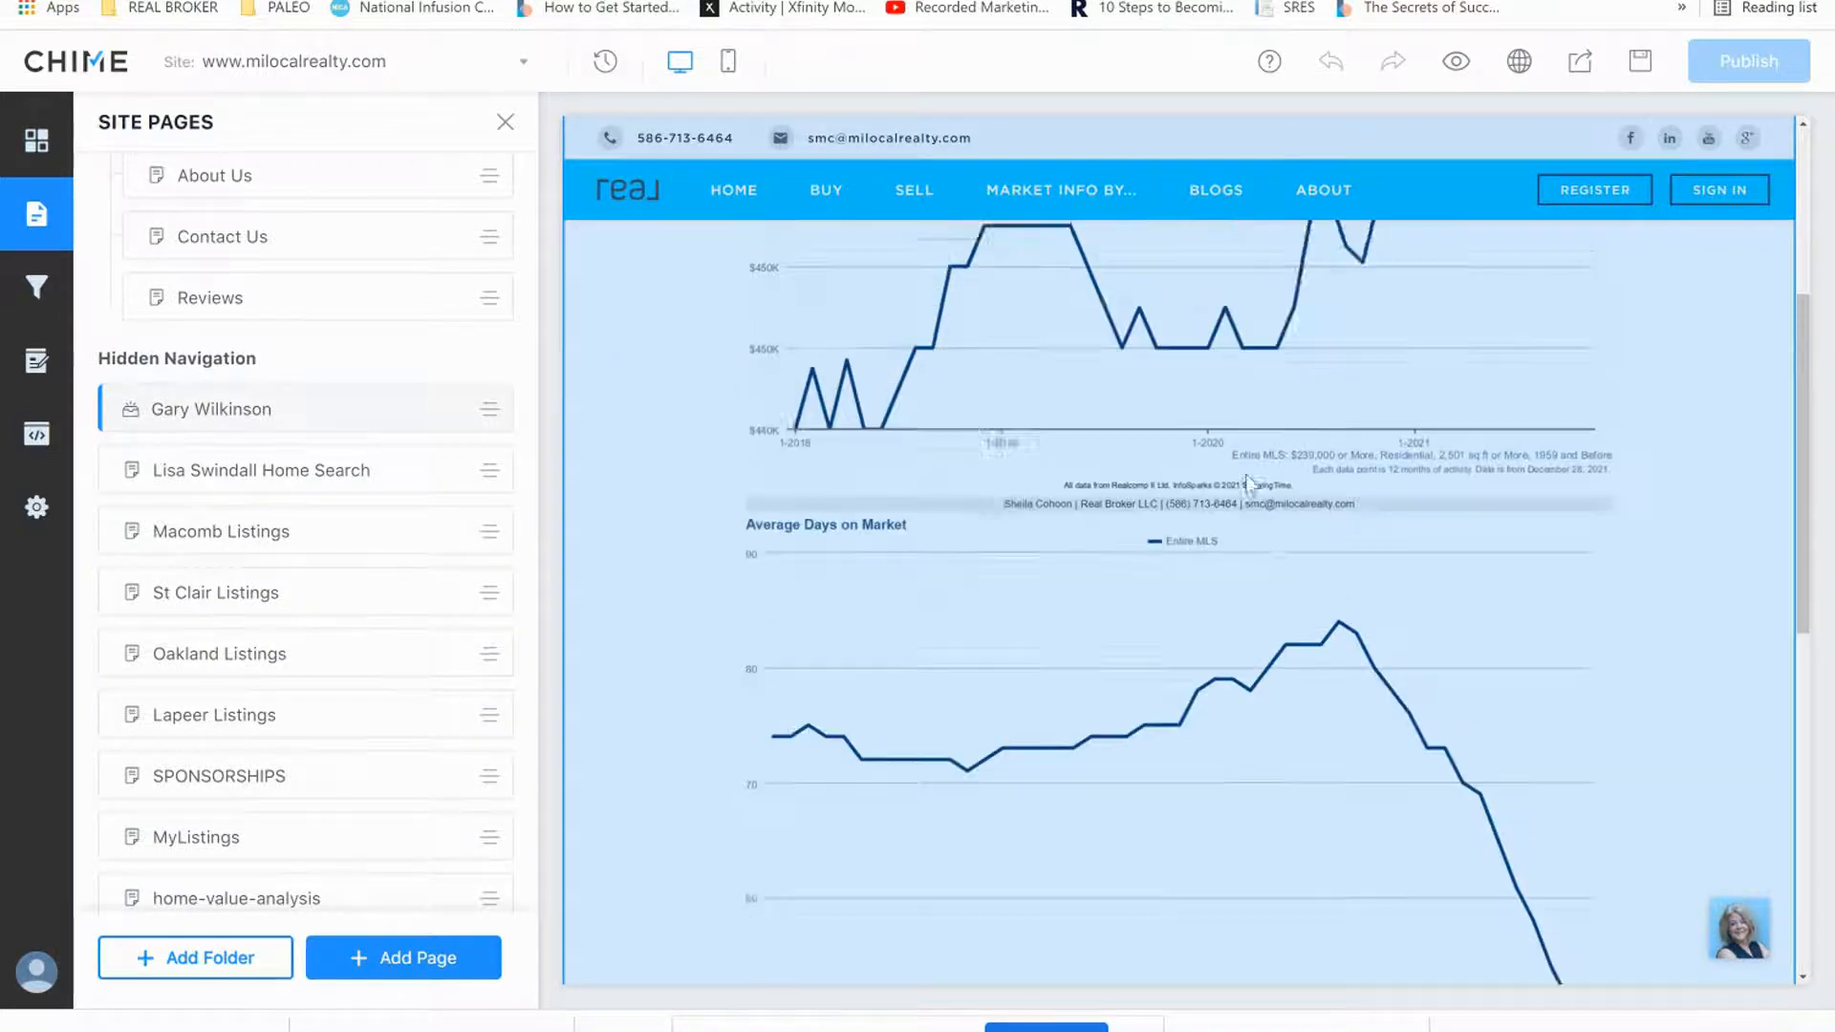
pyautogui.scroll(4, 1243, 478)
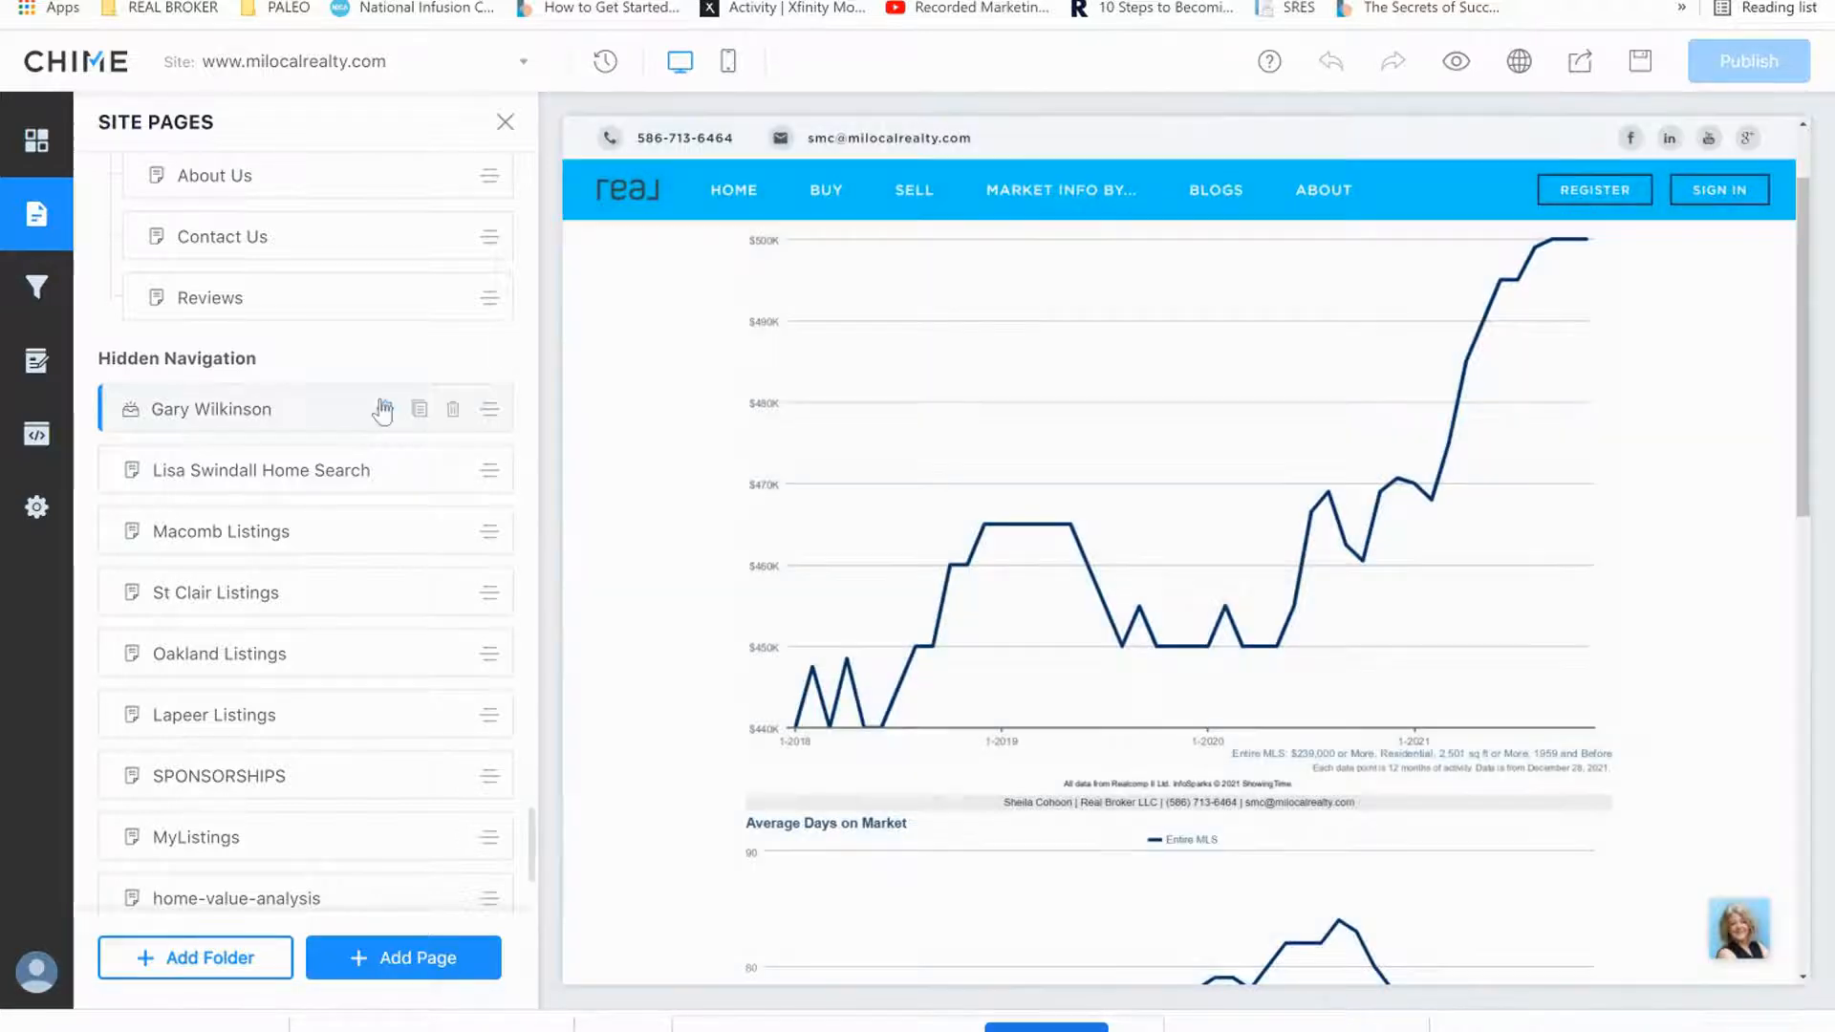
pyautogui.click(1756, 141)
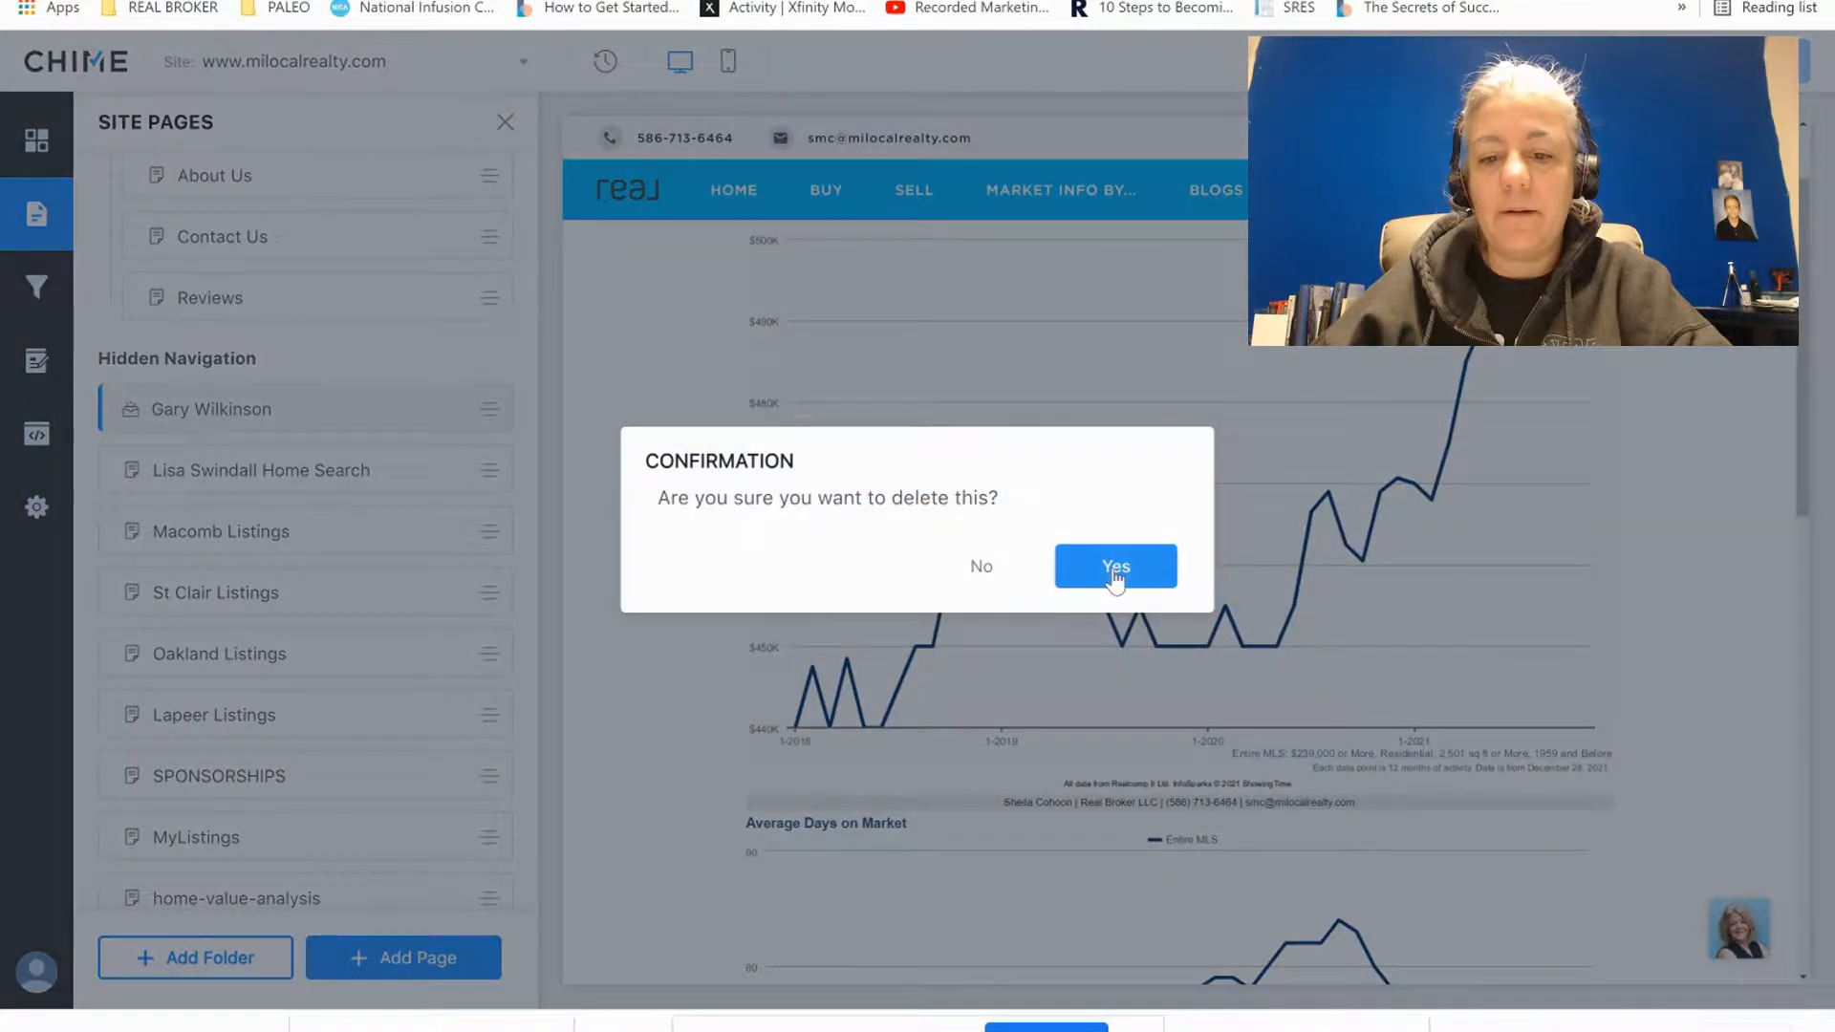
pyautogui.click(1115, 568)
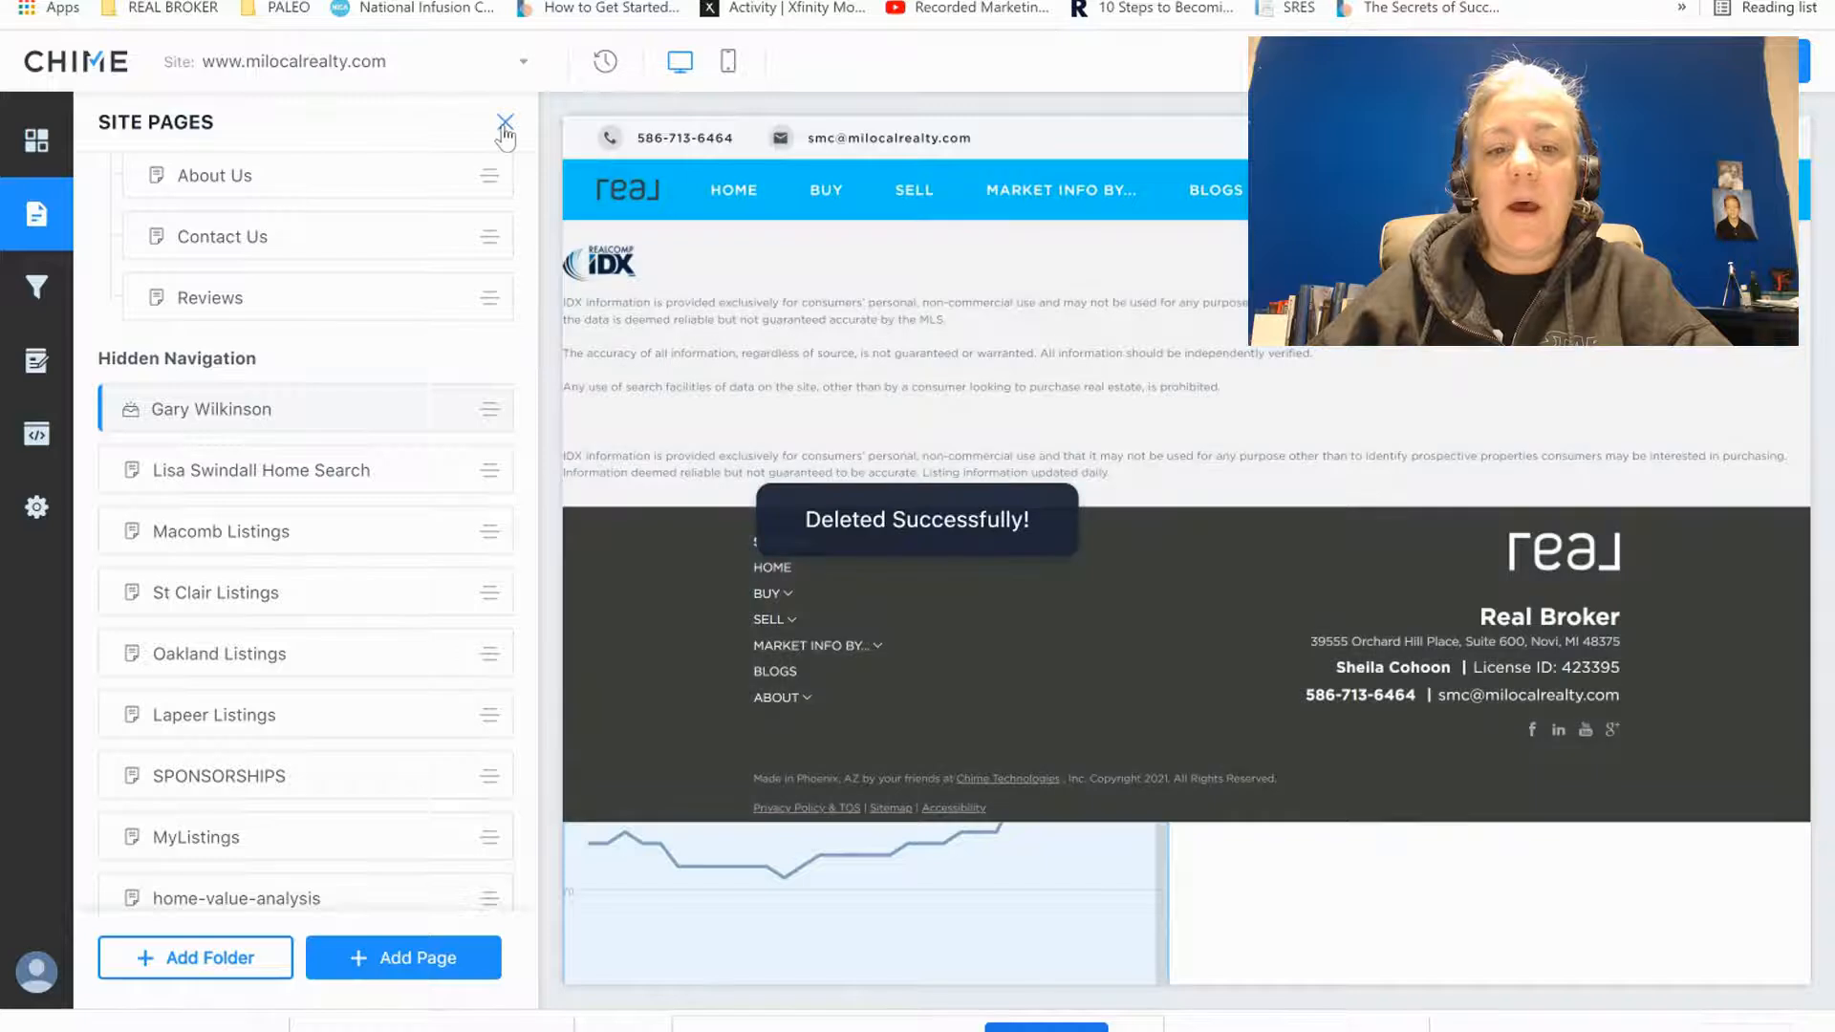
# Add the Content block with the mountain lake image and adjacent text to the emptied page.
pyautogui.click(505, 124)
pyautogui.click(191, 296)
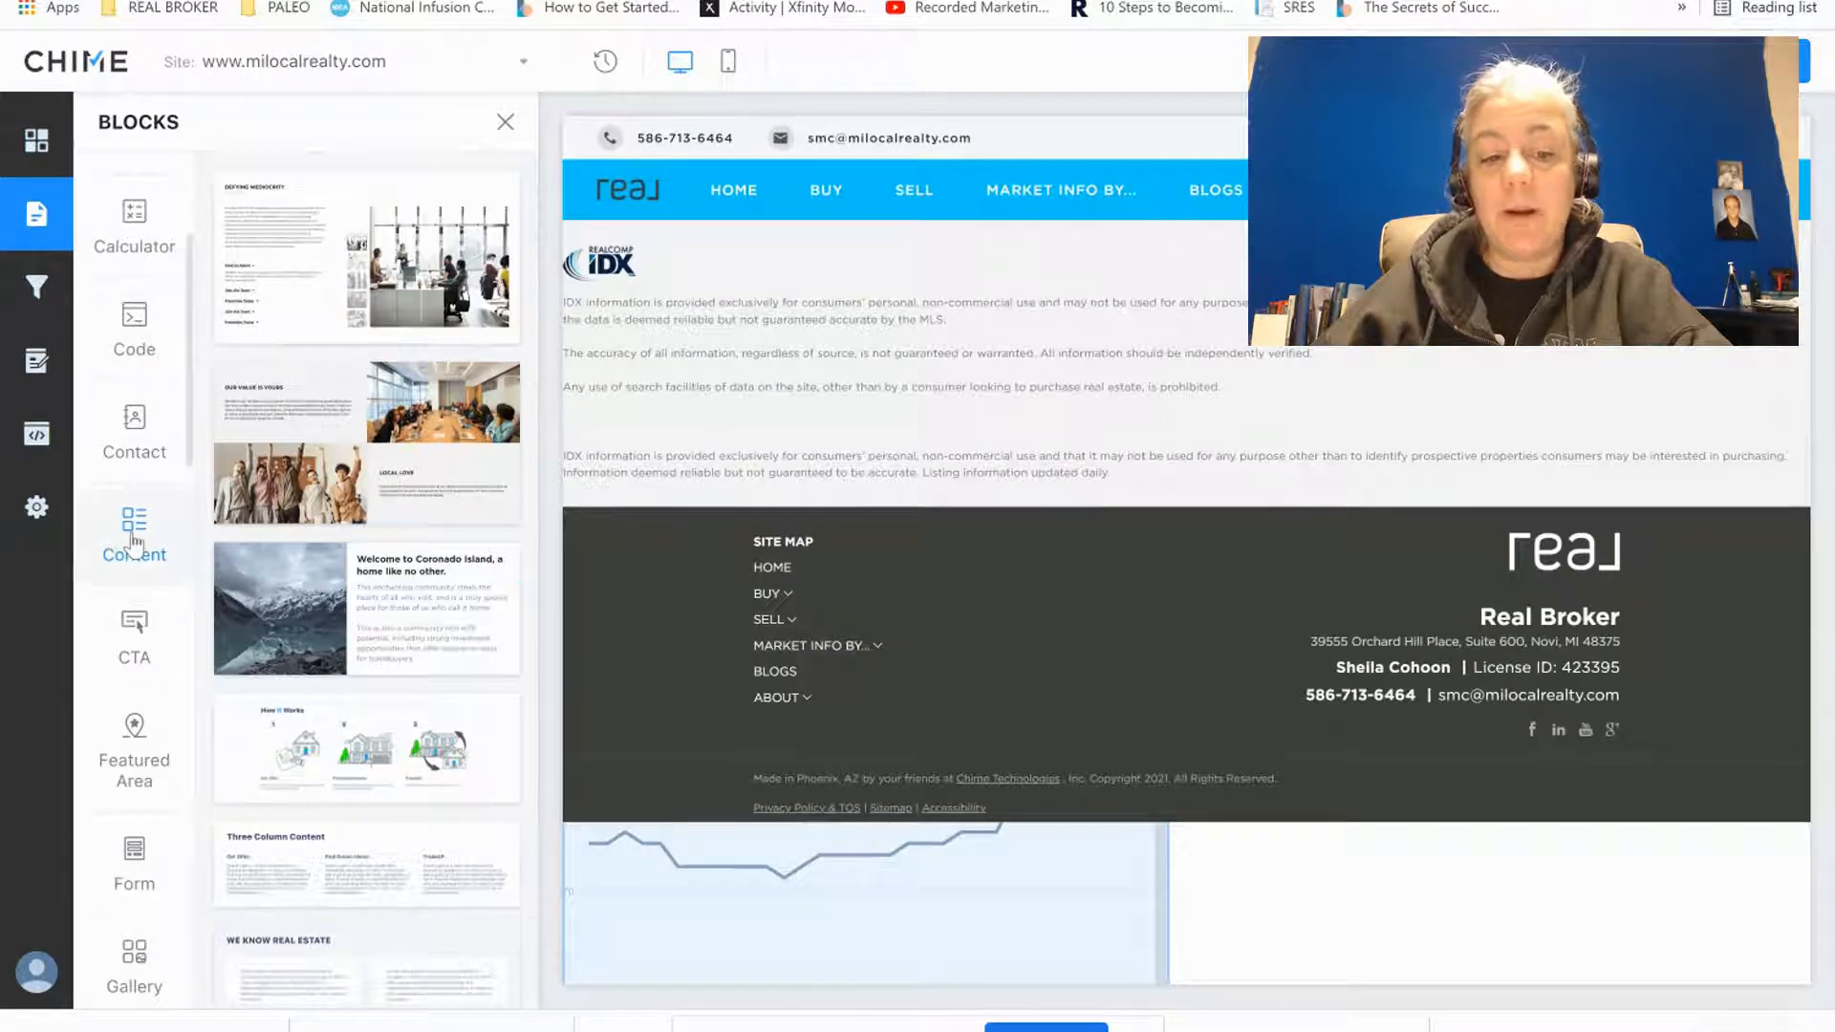
pyautogui.moveTo(280, 603); pyautogui.dragTo(781, 336)
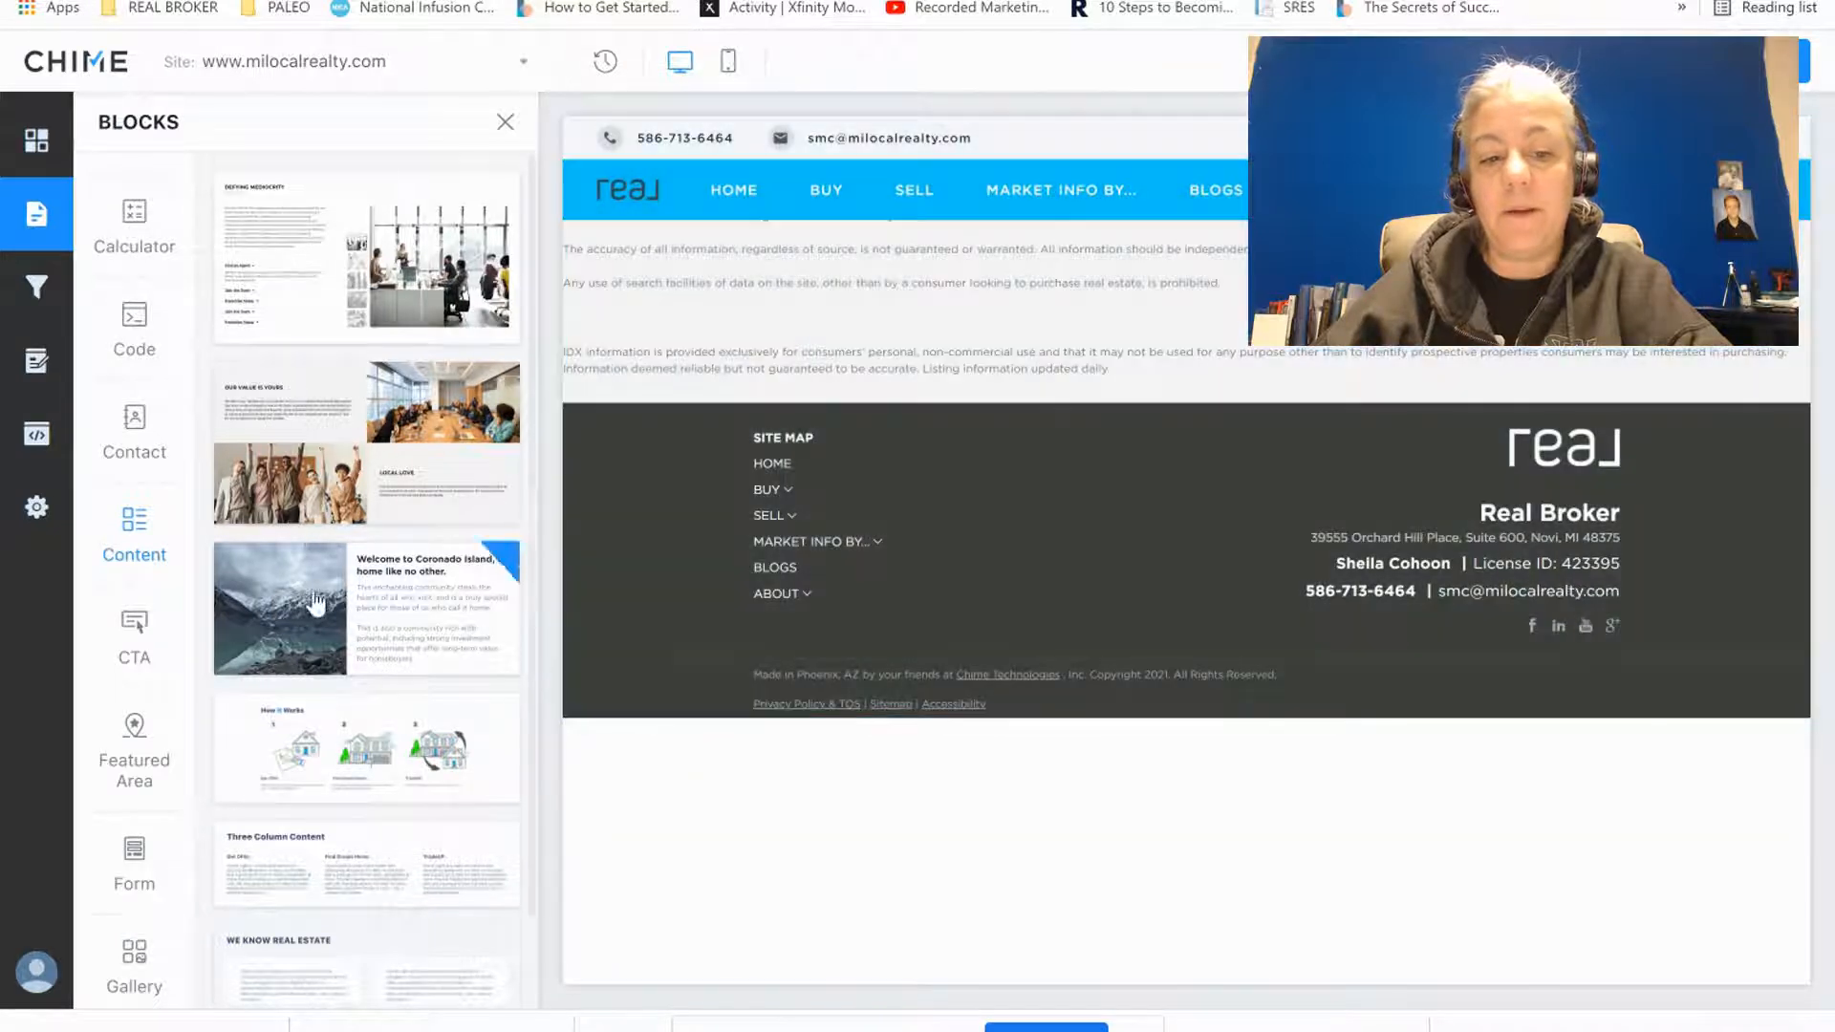
pyautogui.moveTo(386, 579); pyautogui.dragTo(643, 589)
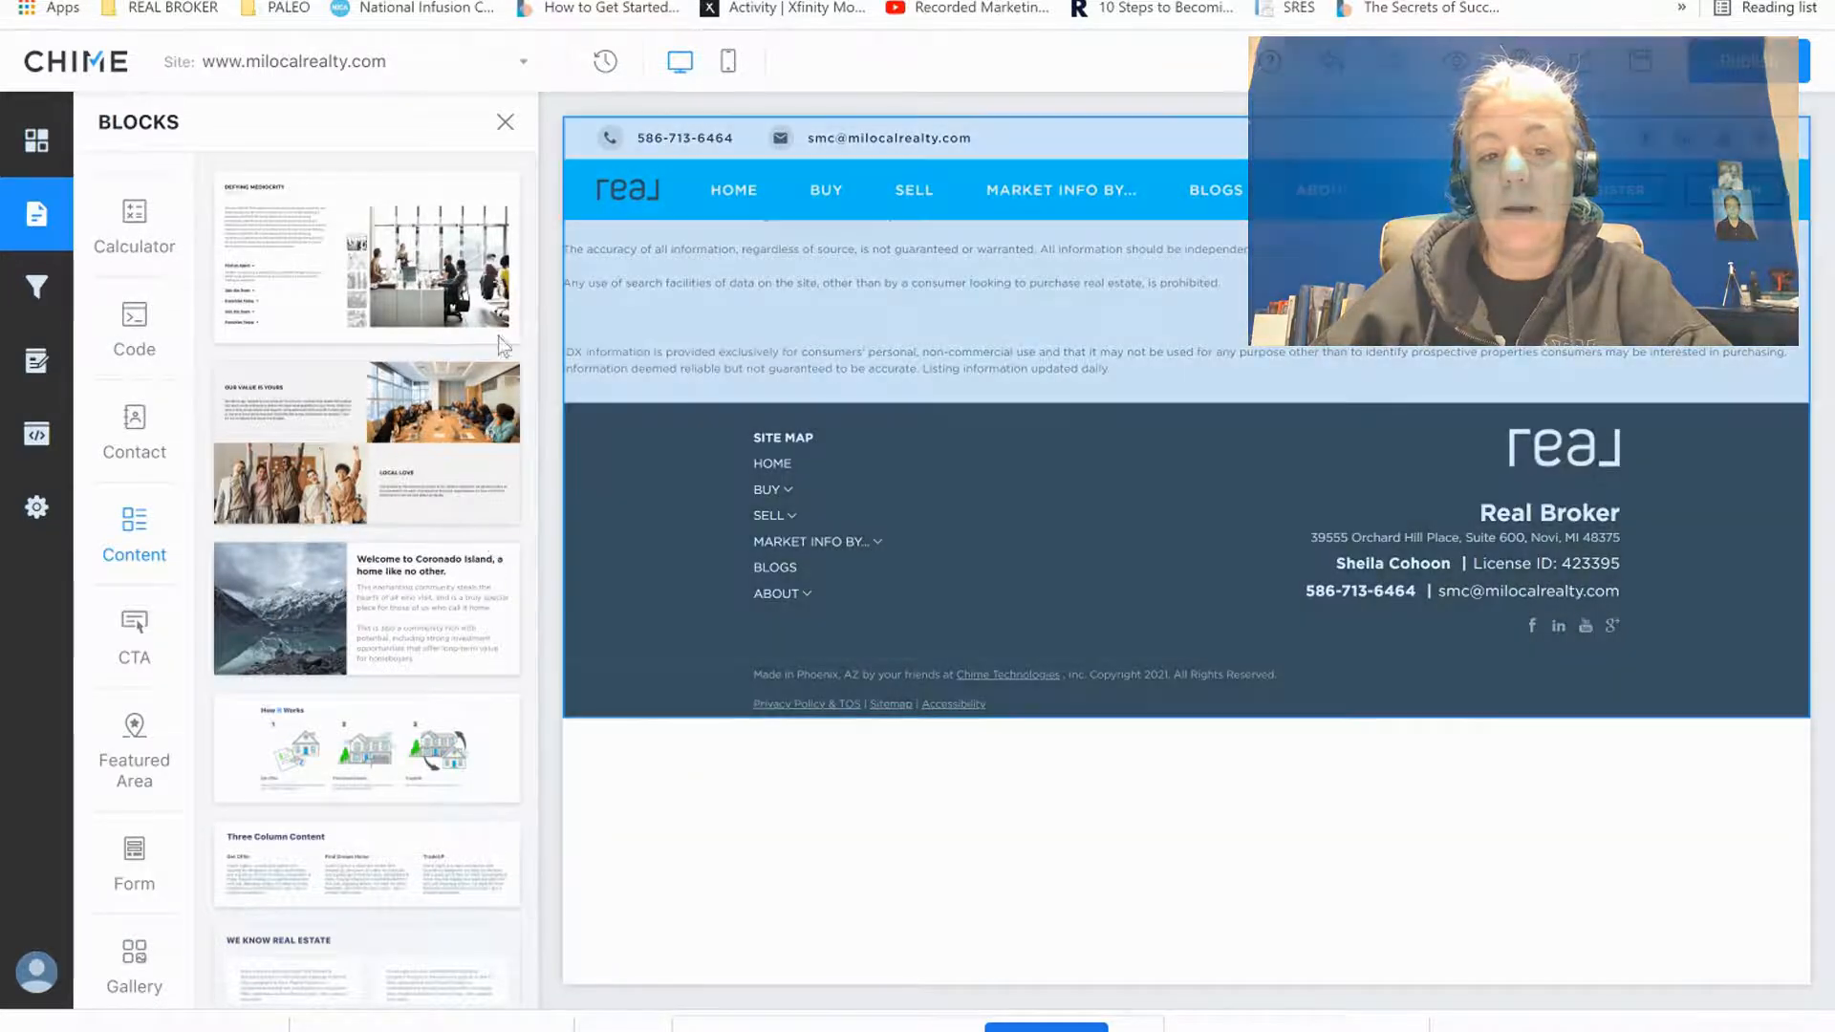
pyautogui.moveTo(275, 605); pyautogui.dragTo(726, 346)
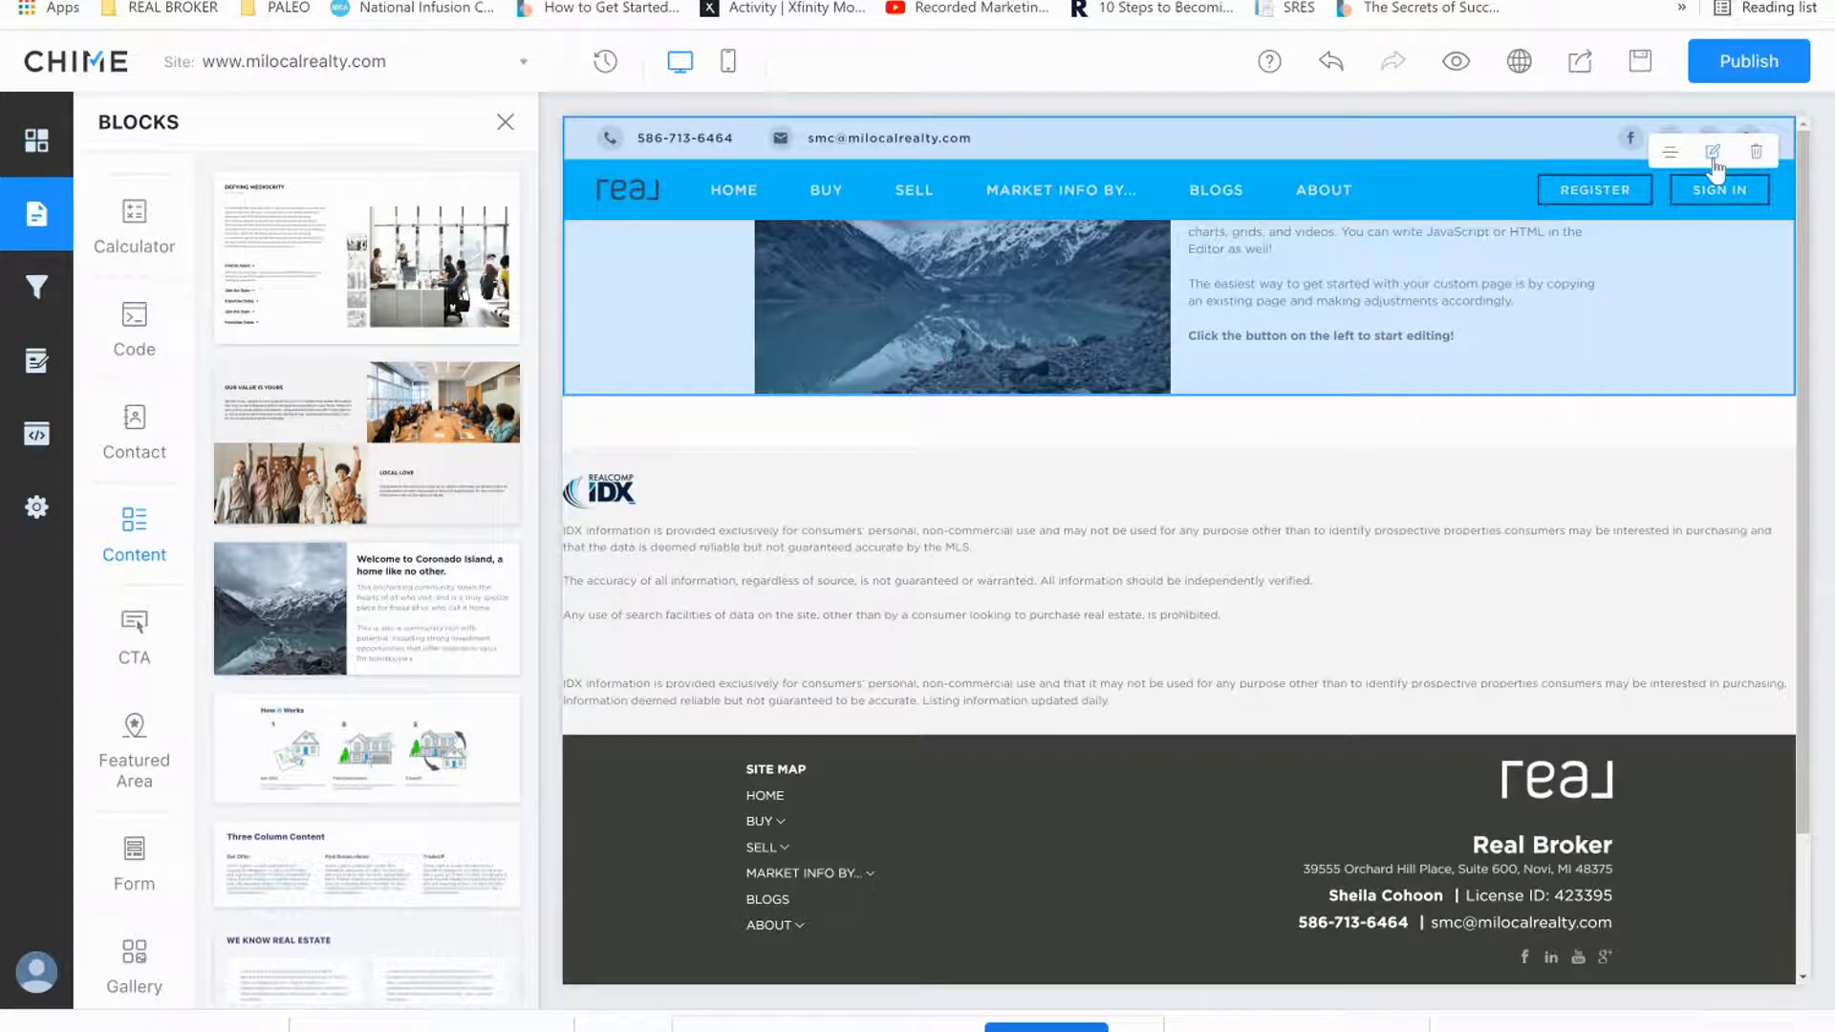
# Open the new content block's rich text and clear all of its default image and text.
pyautogui.click(1712, 163)
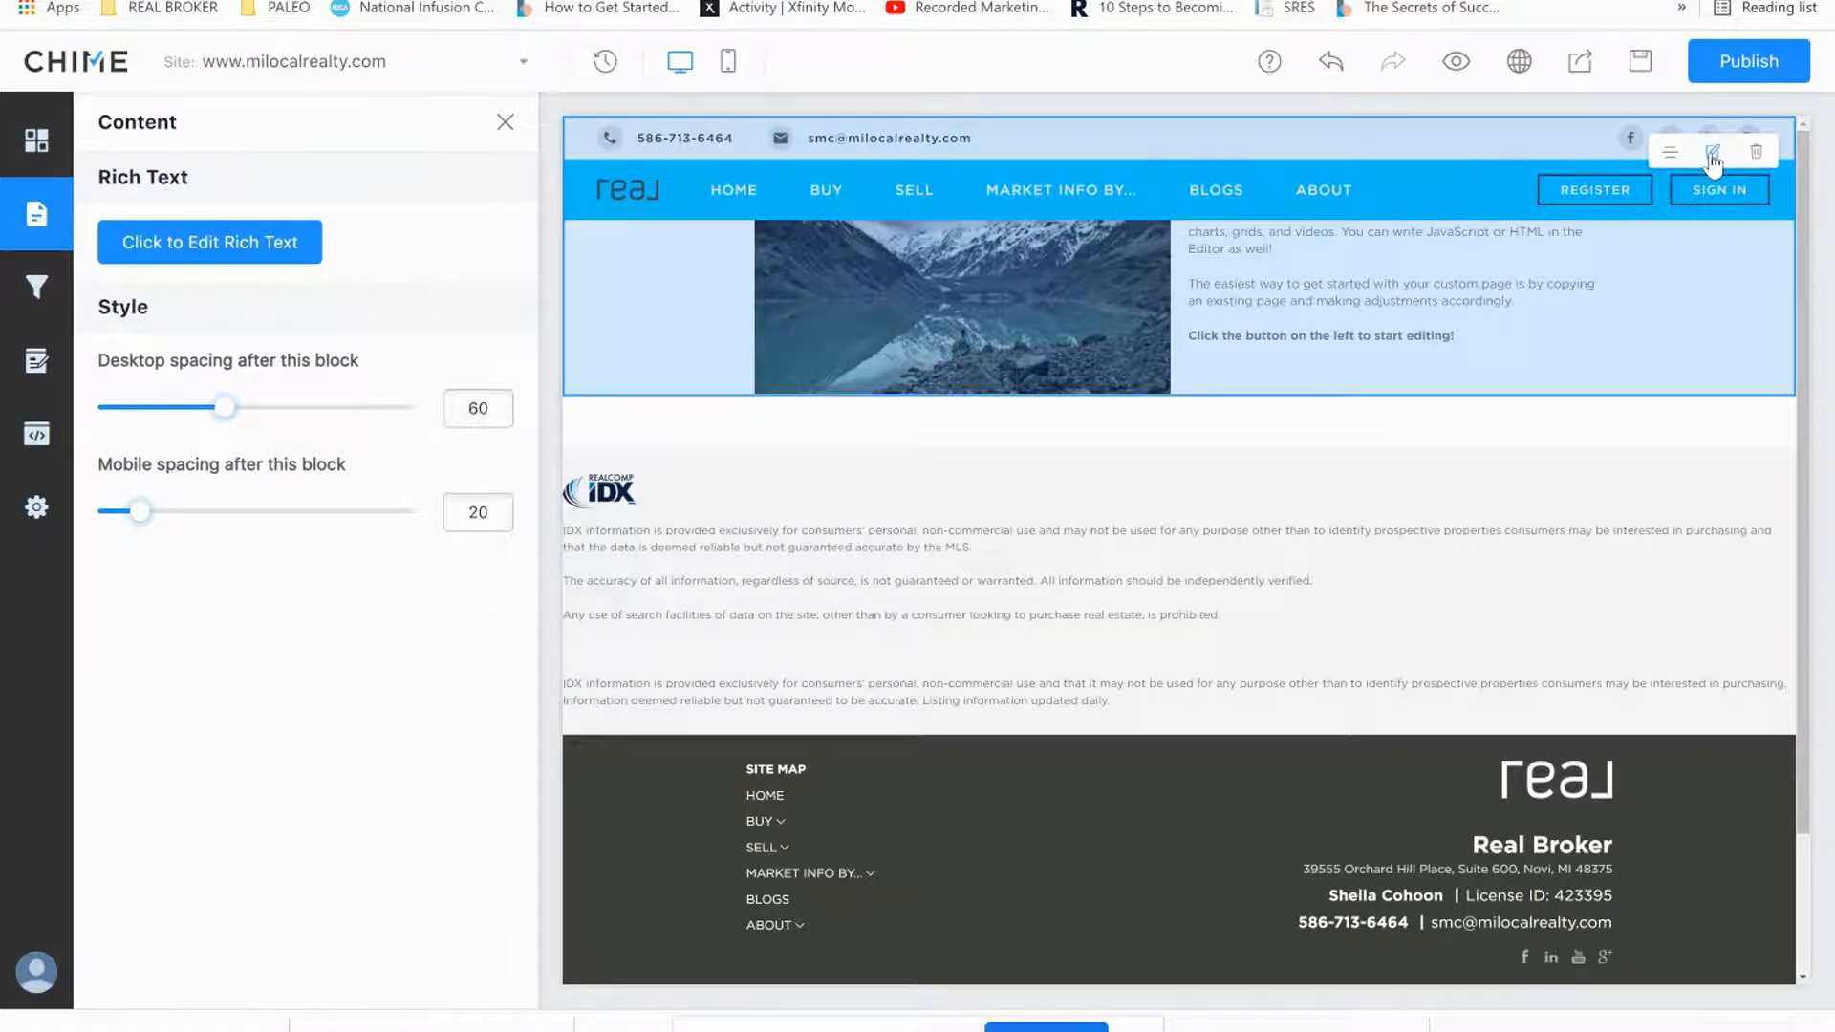
pyautogui.click(191, 245)
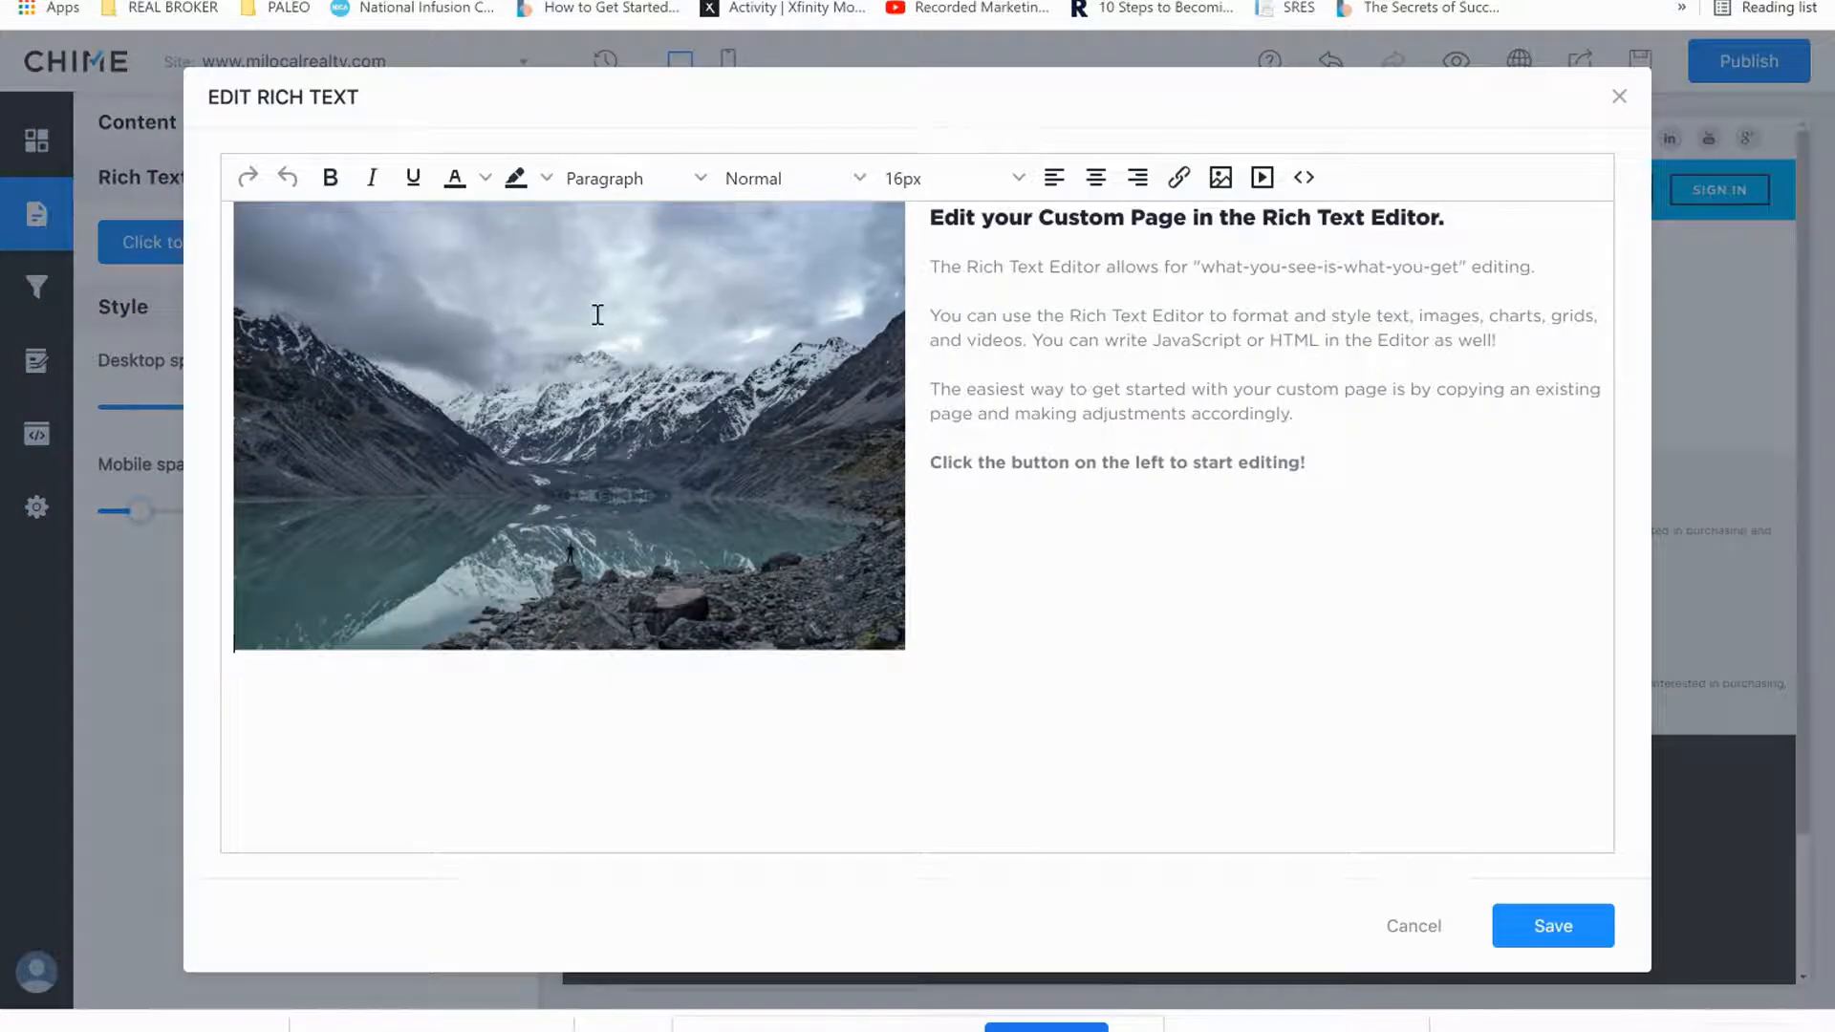
pyautogui.moveTo(1529, 581); pyautogui.dragTo(392, 419)
pyautogui.click(384, 418)
pyautogui.click(1602, 609)
pyautogui.hotkey('ctrl', 'a')
pyautogui.press('BackSpace')
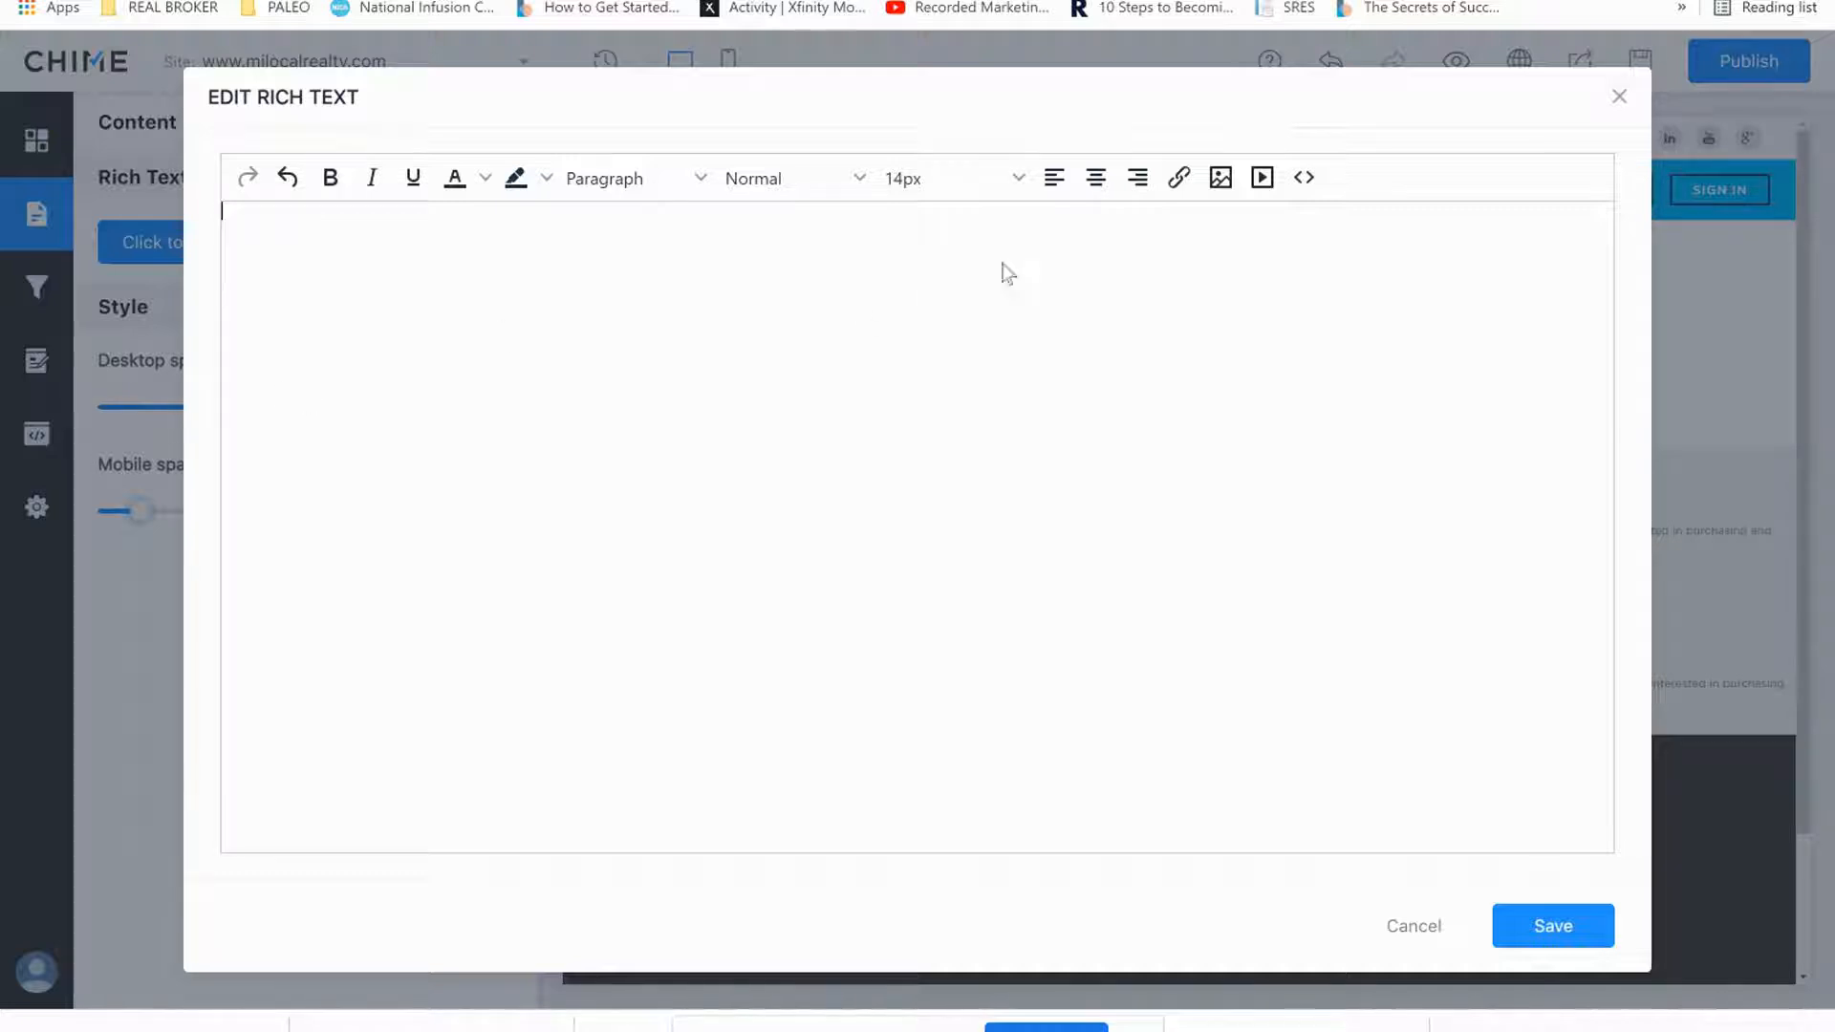
# Paste the copied iframe embed code into the rich text's source code and save the code.
pyautogui.click(1313, 182)
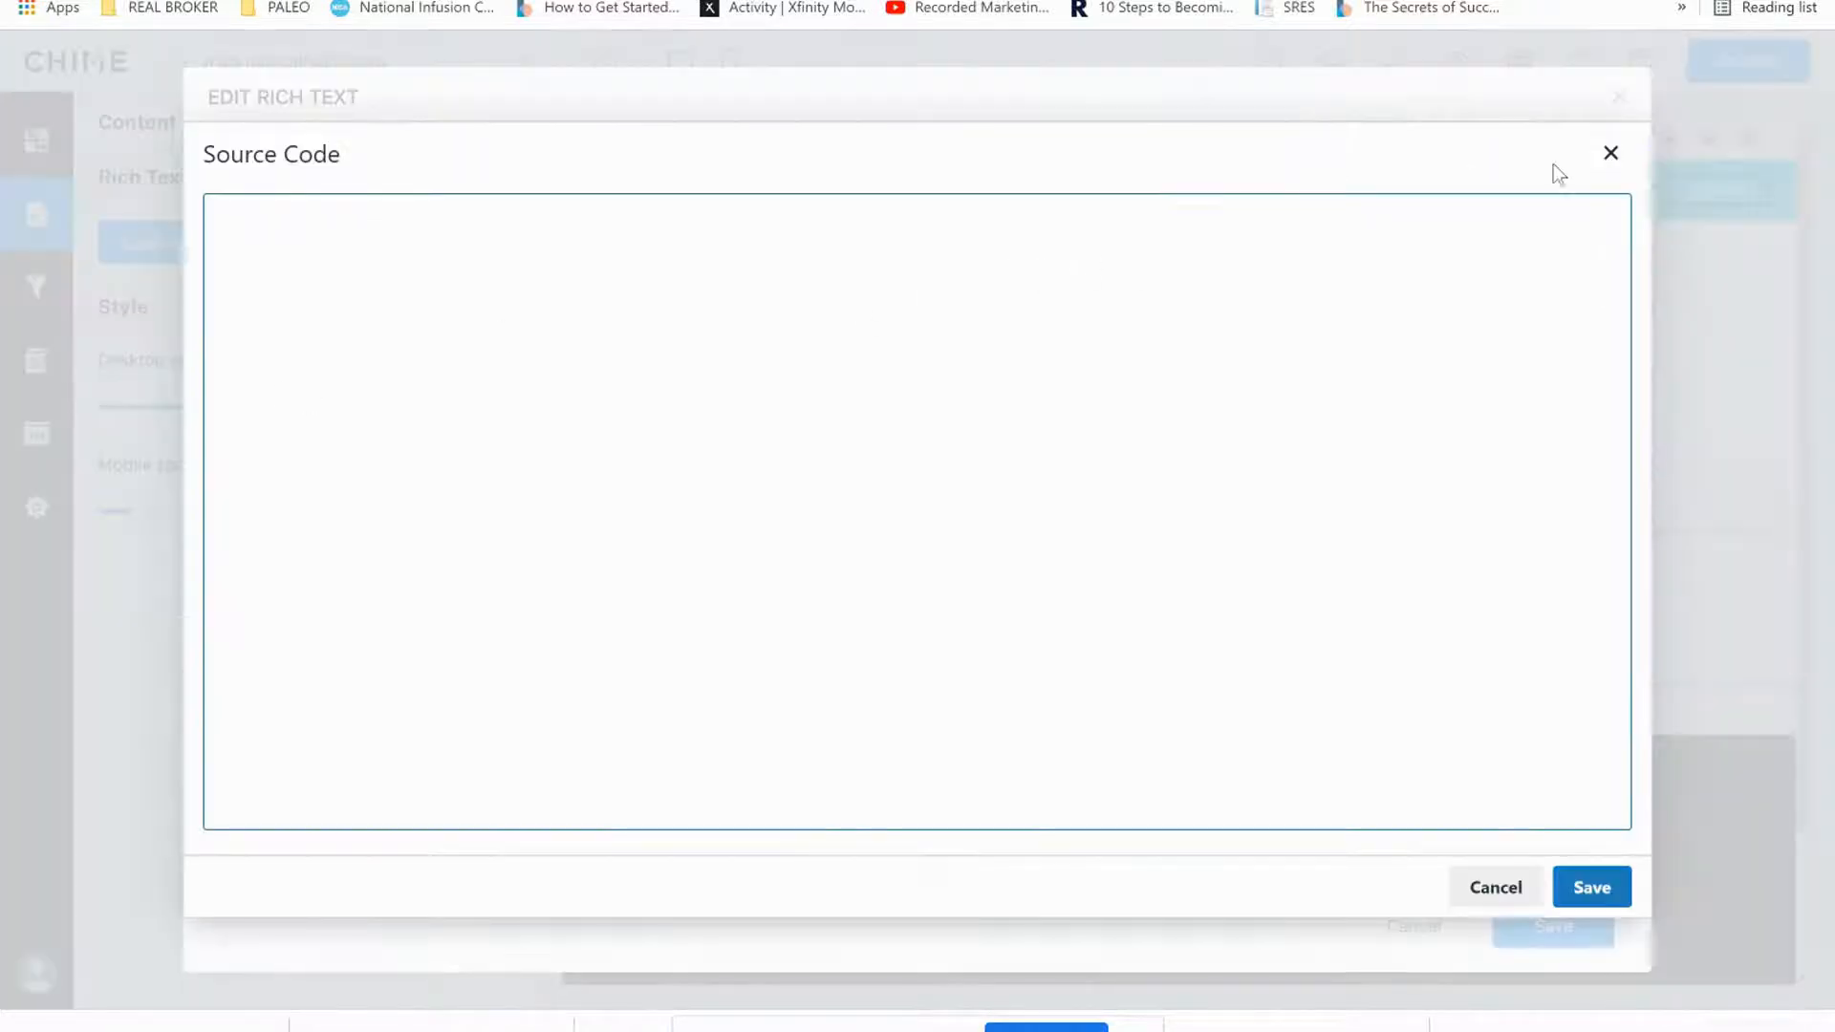
pyautogui.click(1610, 152)
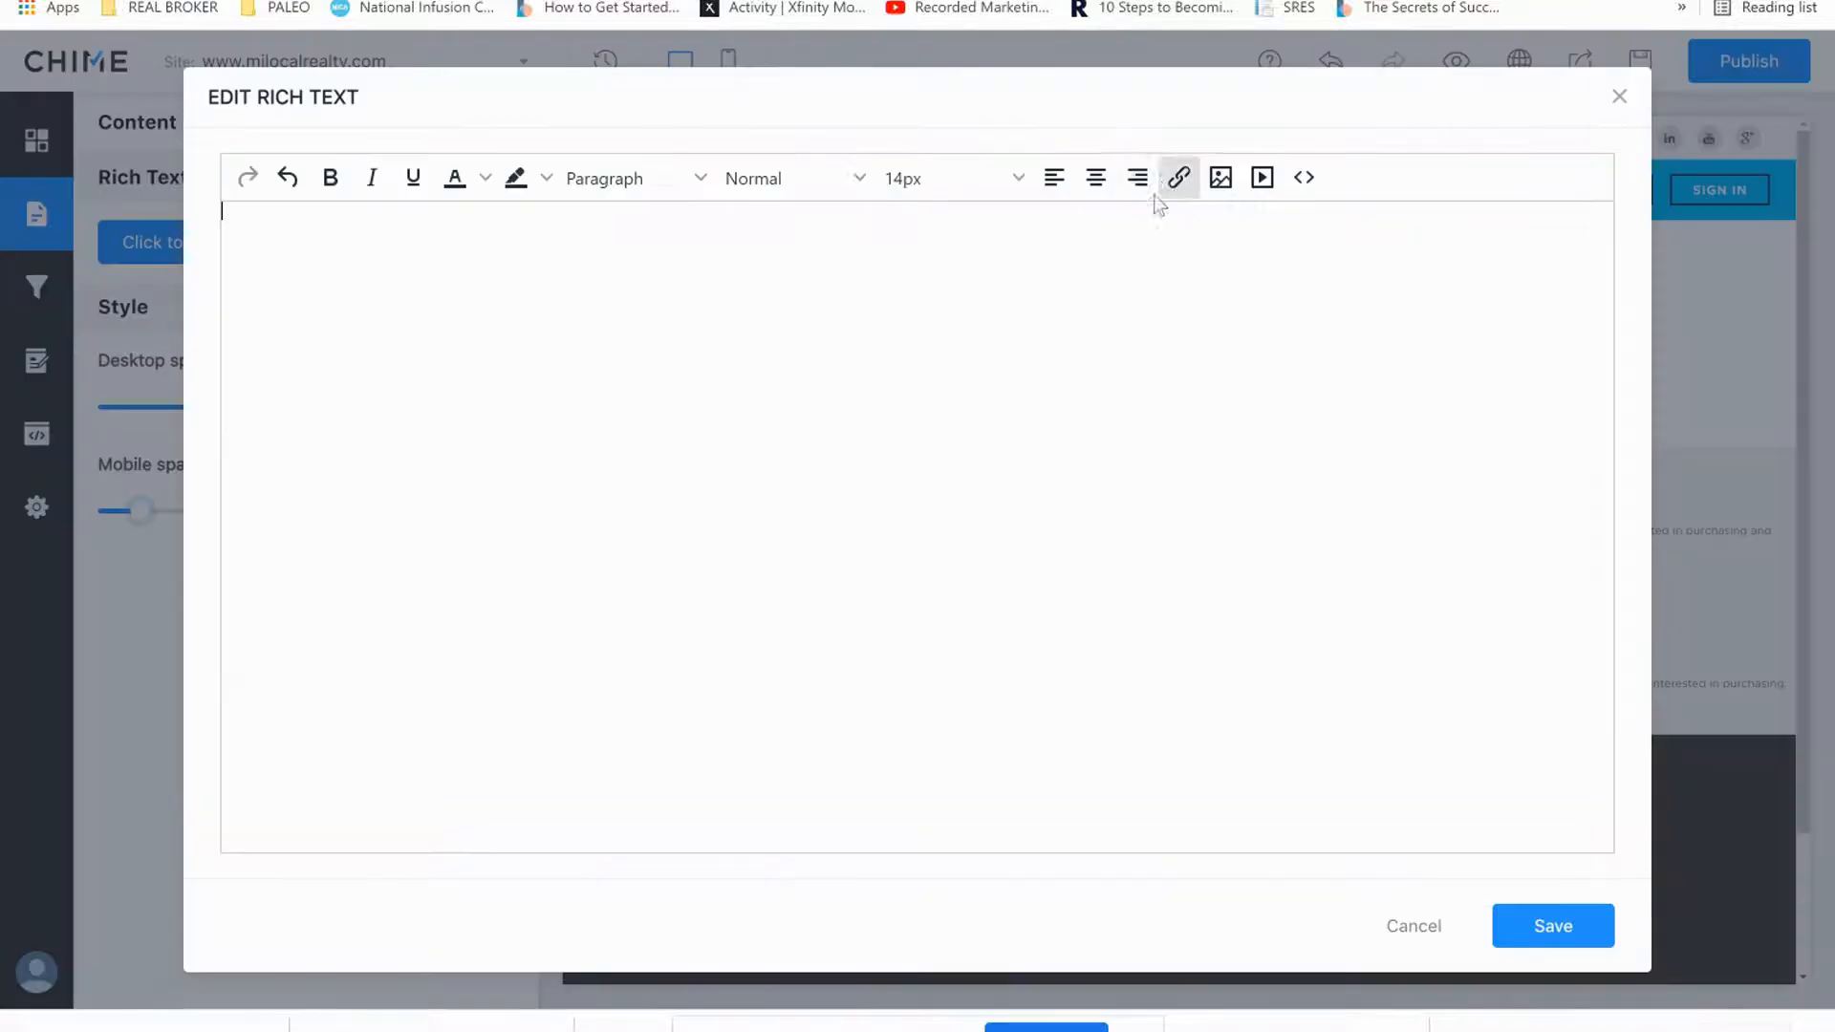
pyautogui.click(1301, 179)
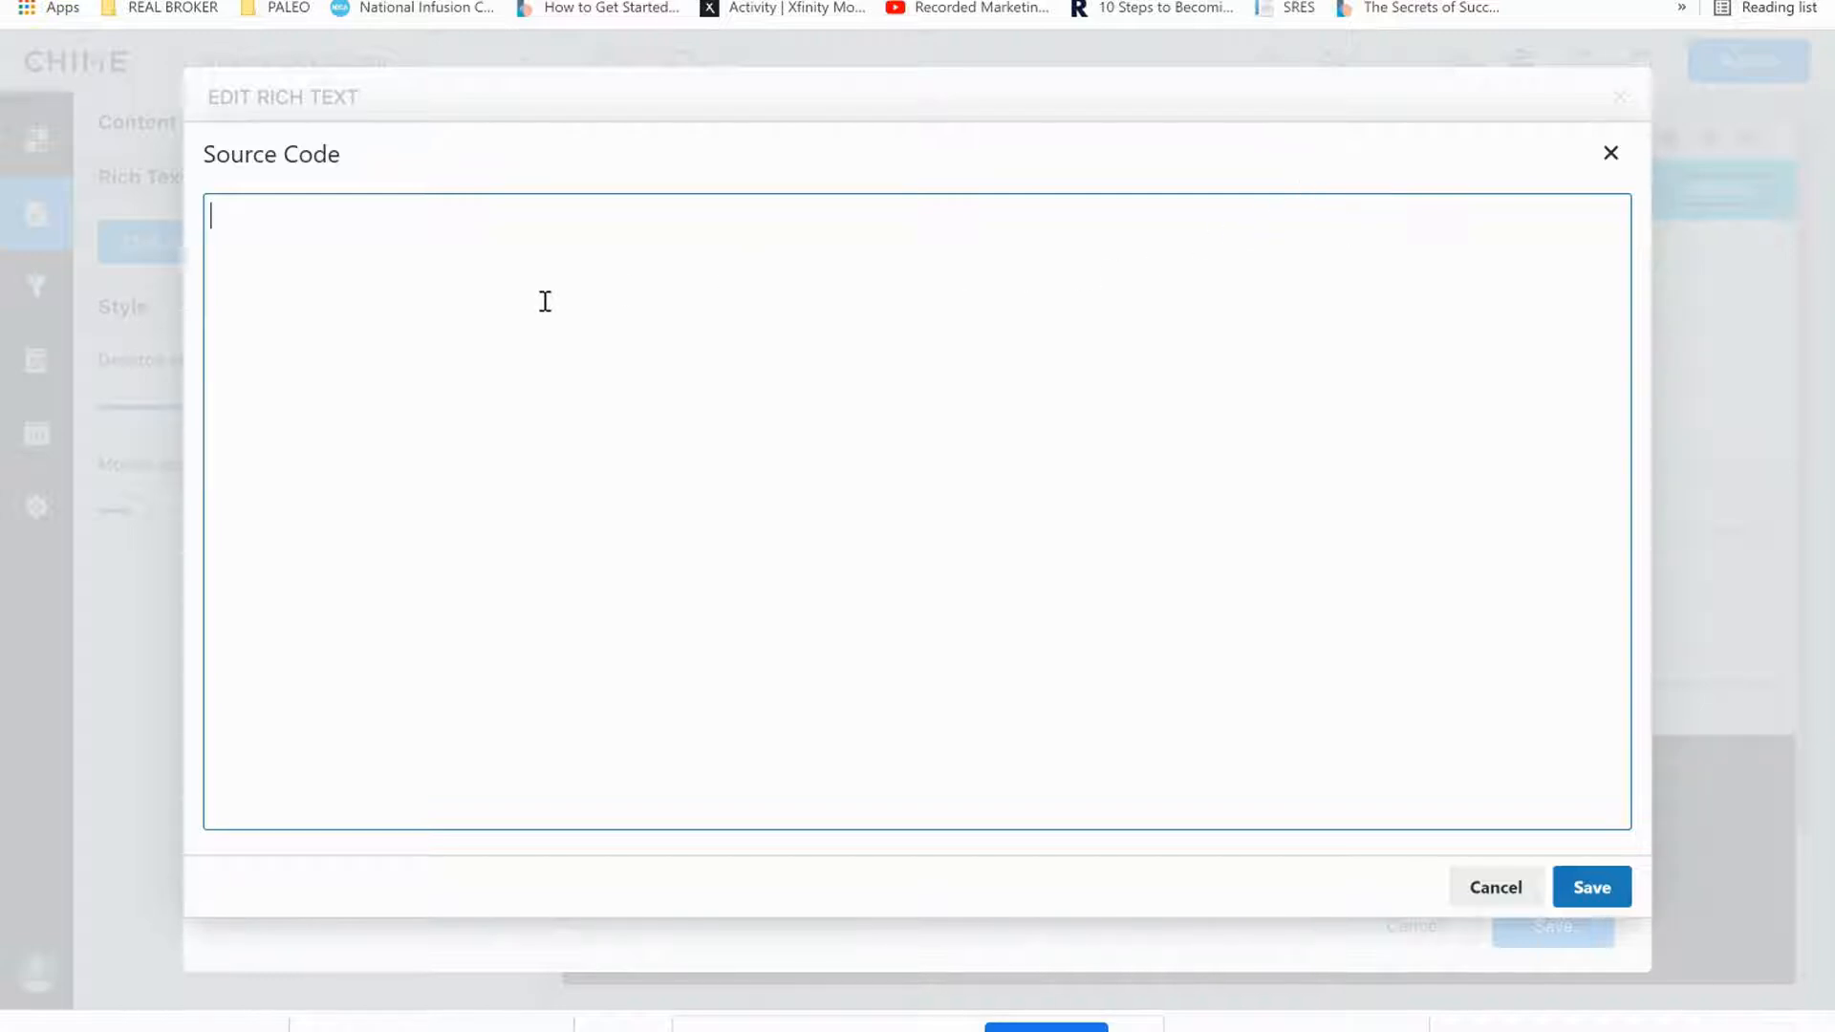
pyautogui.rightClick(332, 238)
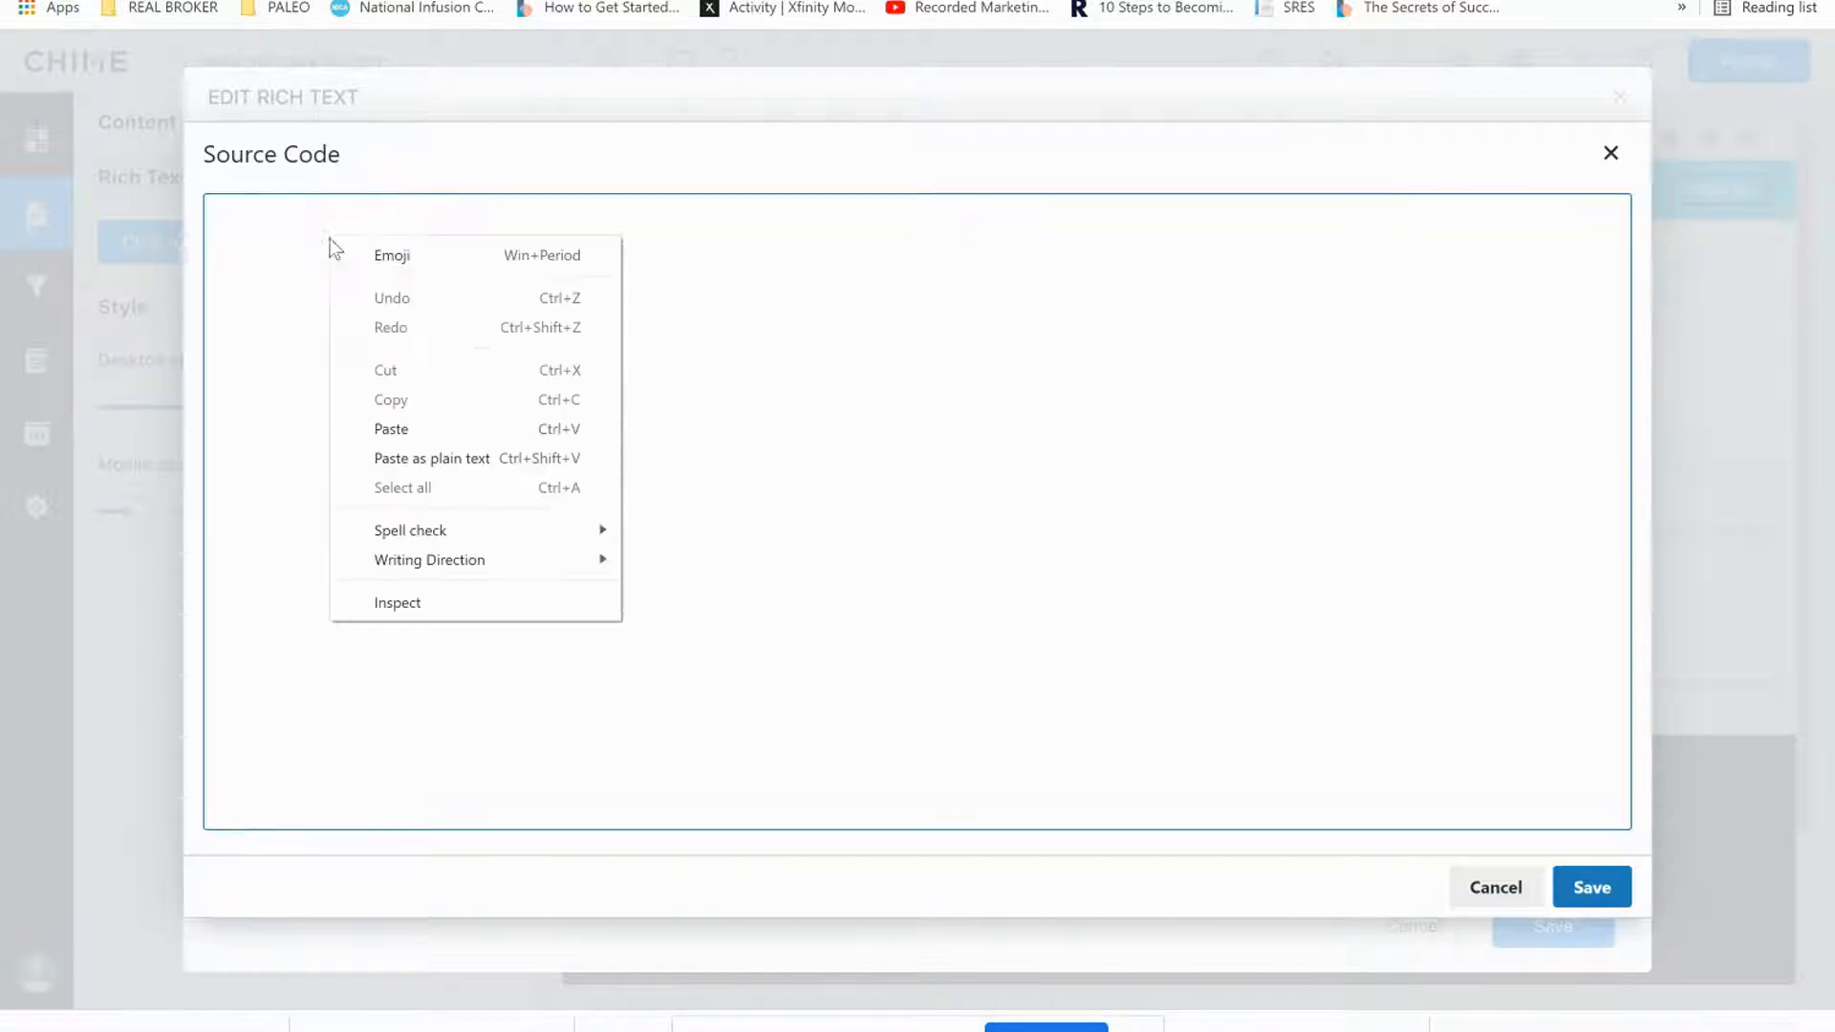
pyautogui.click(399, 429)
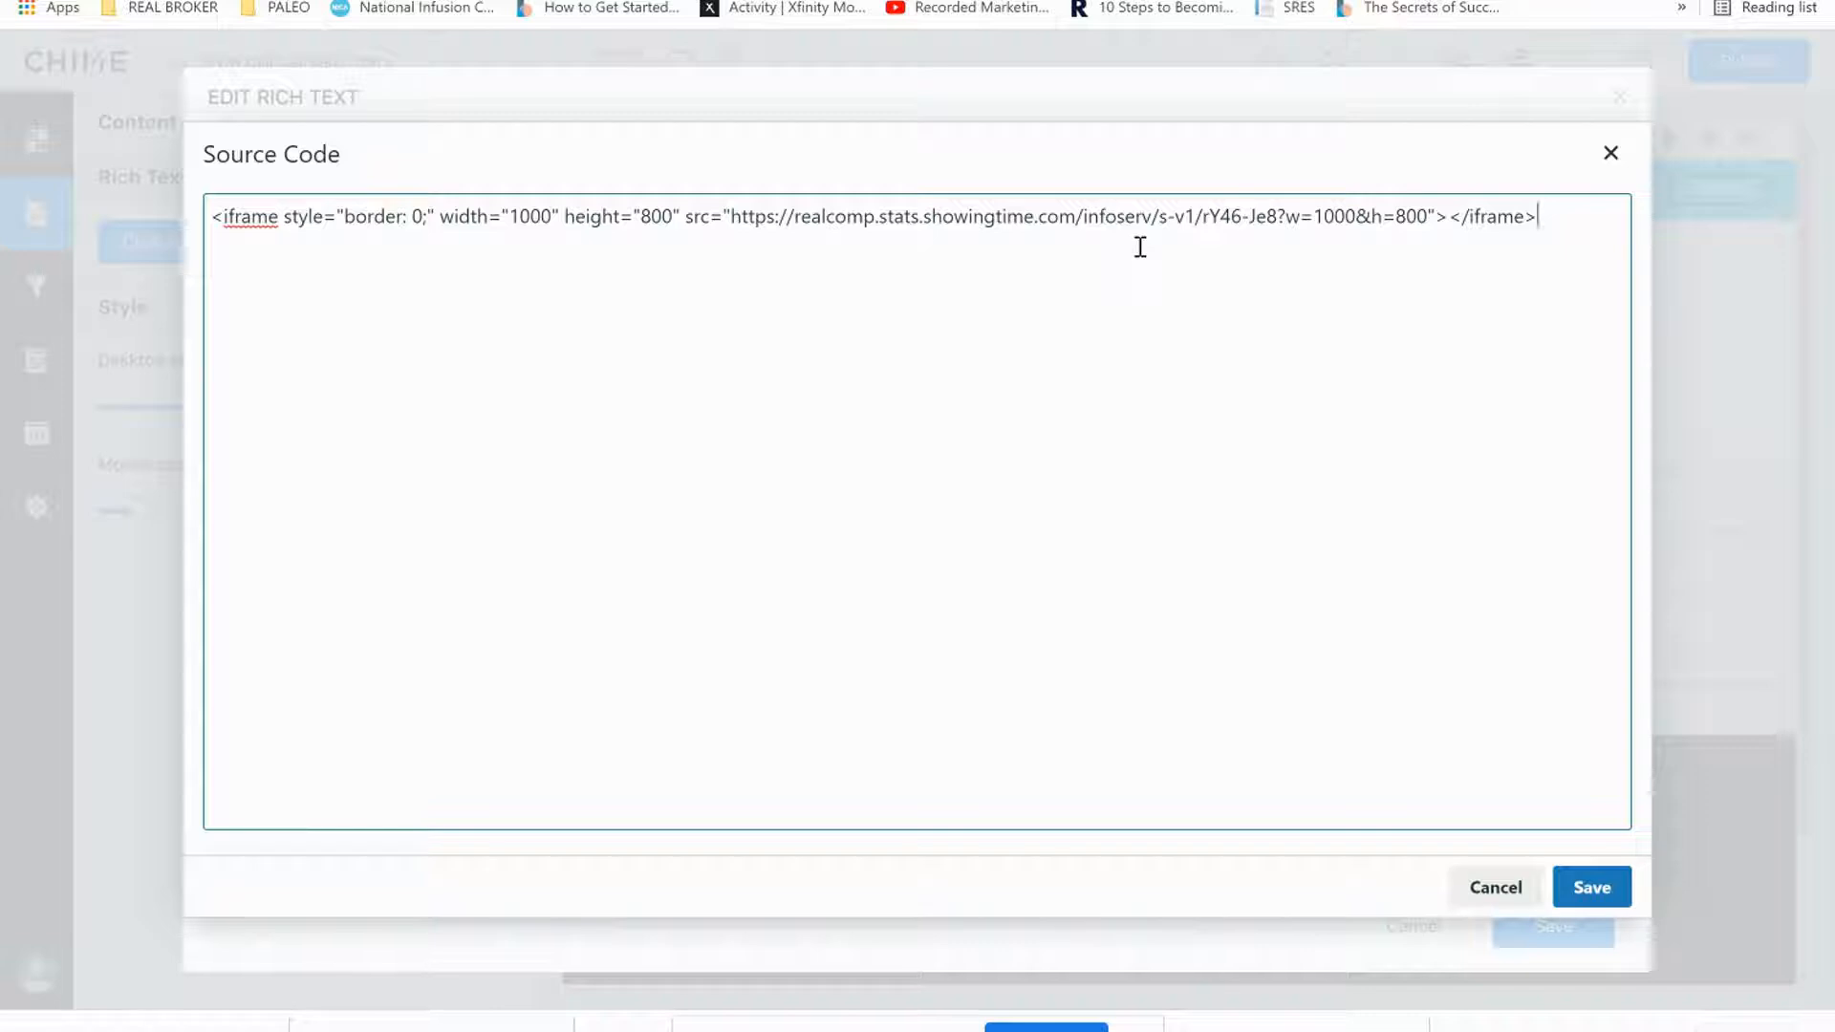
pyautogui.click(1591, 888)
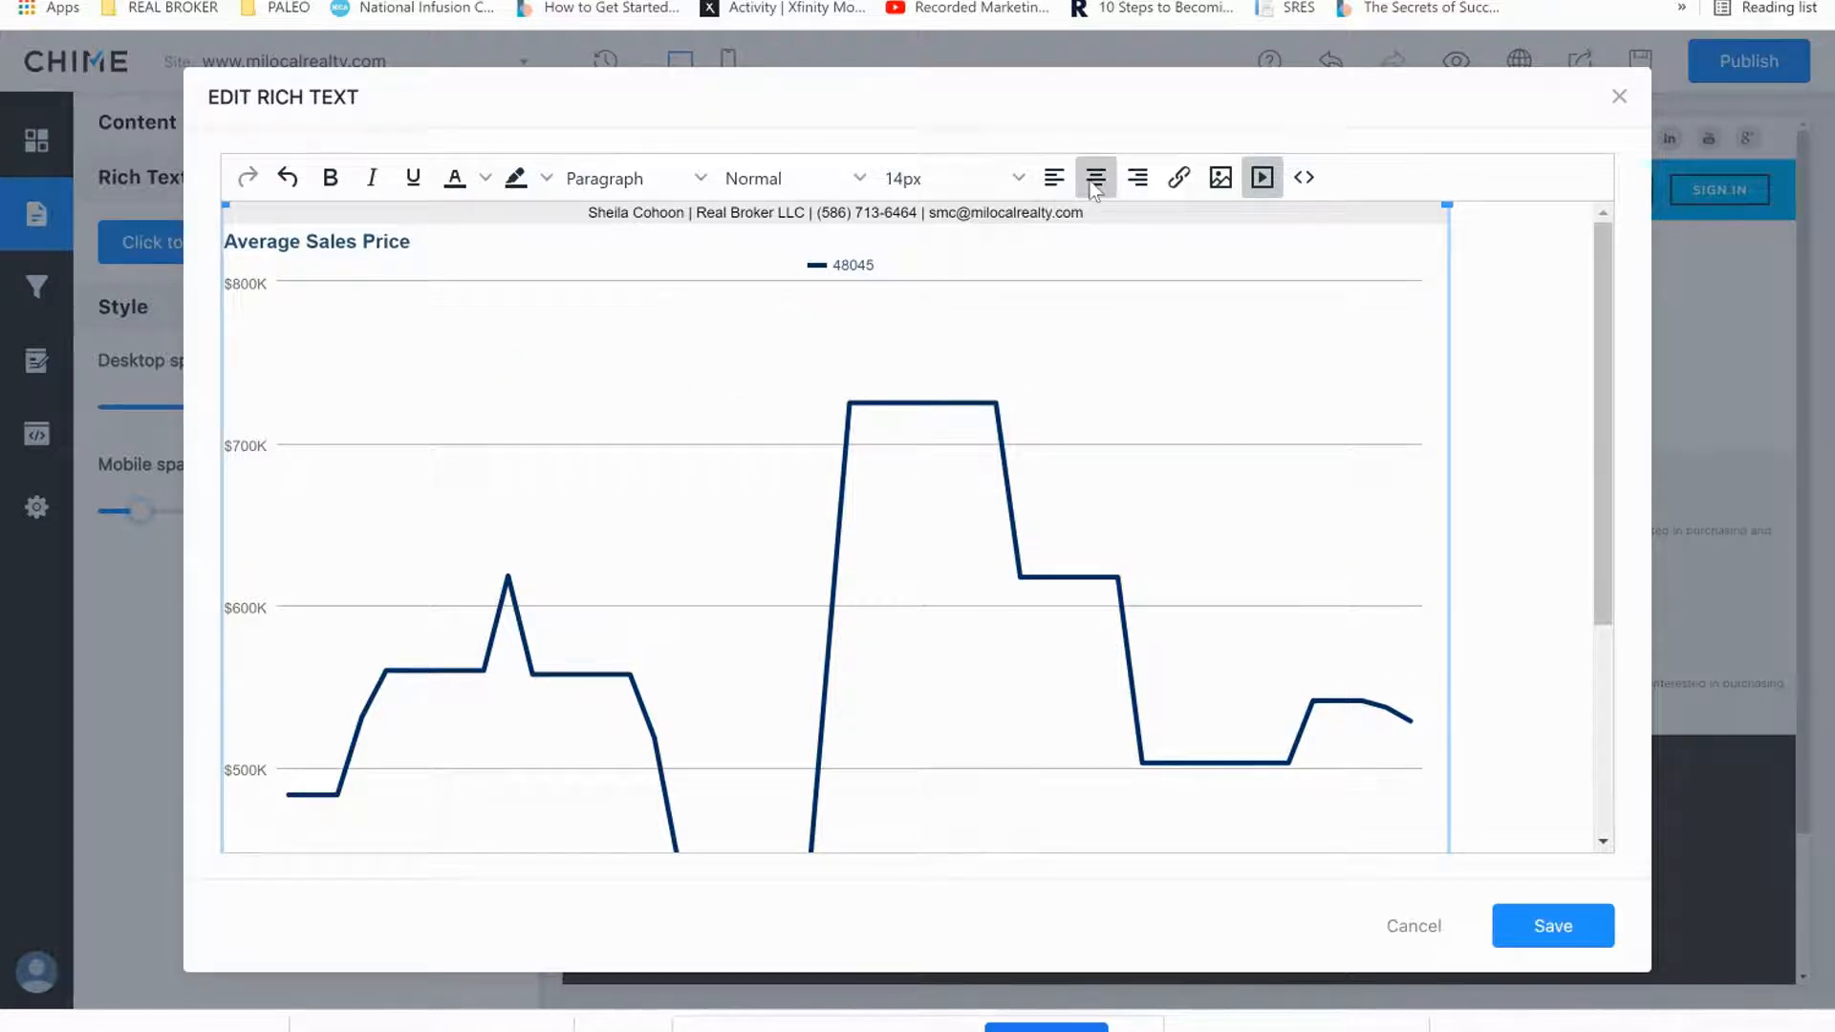
# Insert an empty line above the embedded sales price chart and center-align that line.
pyautogui.click(1492, 344)
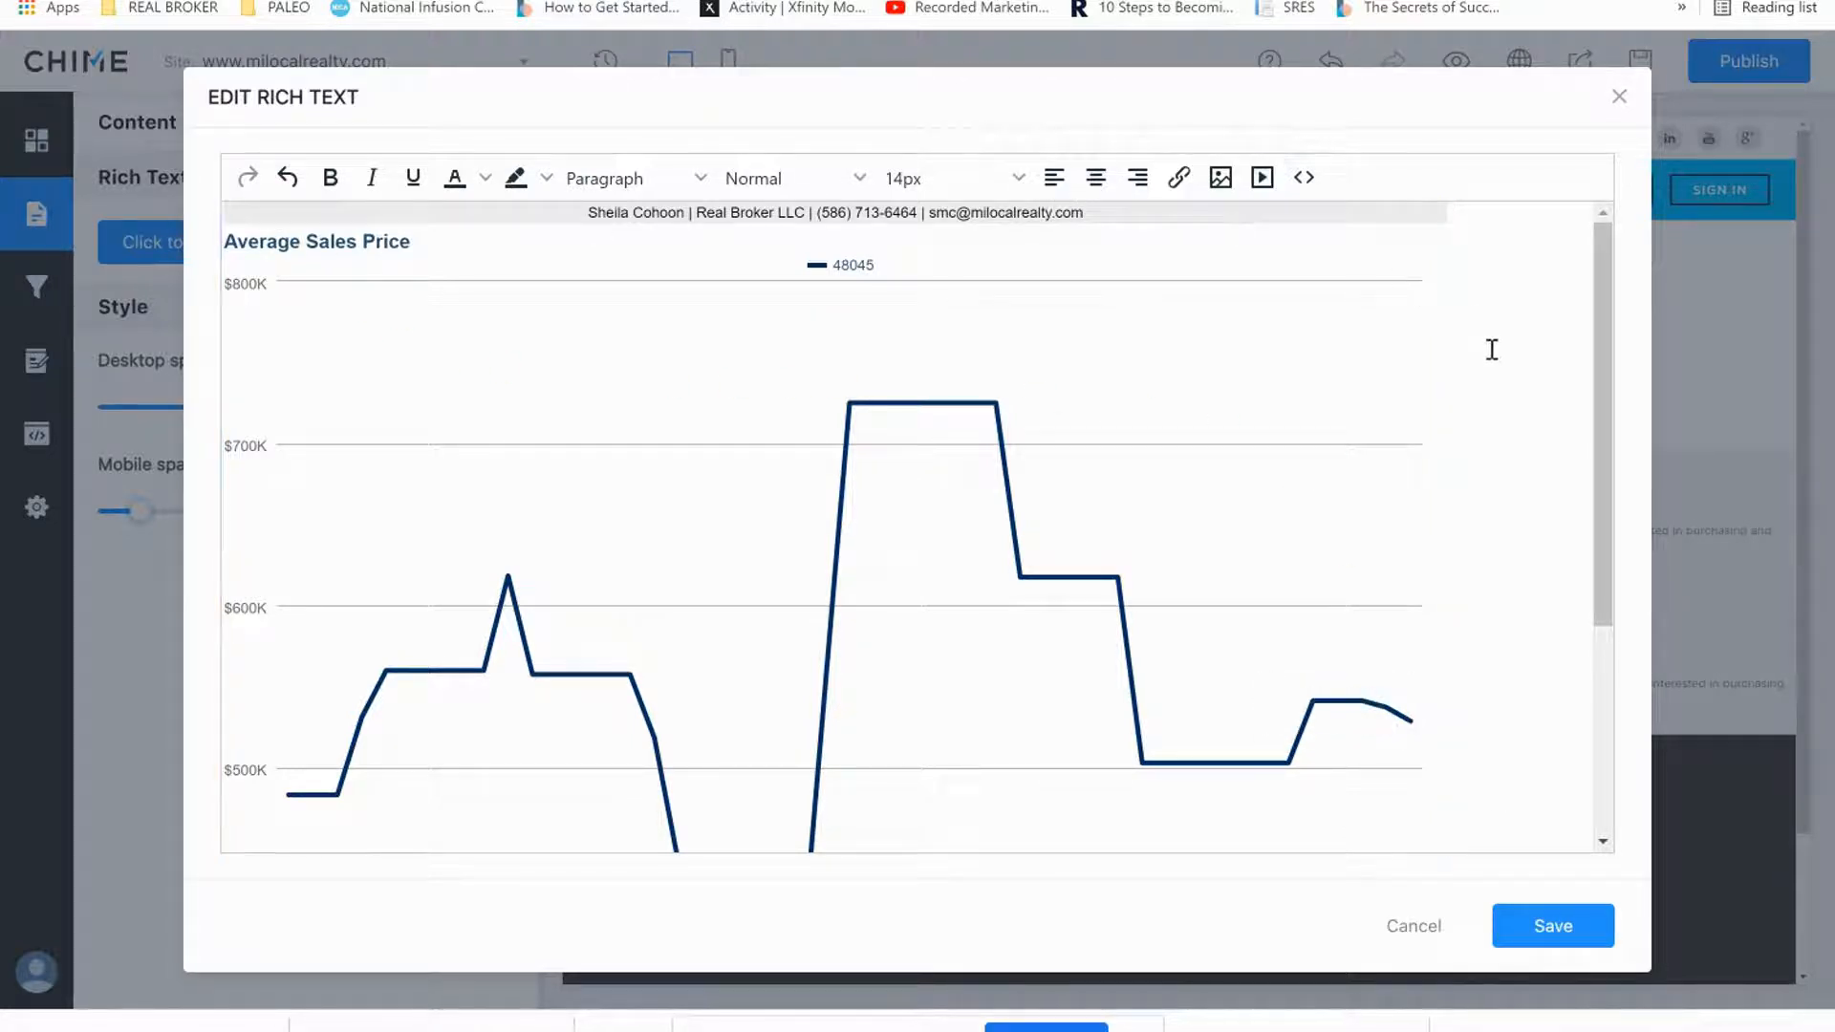
pyautogui.moveTo(1593, 255); pyautogui.dragTo(1615, 608)
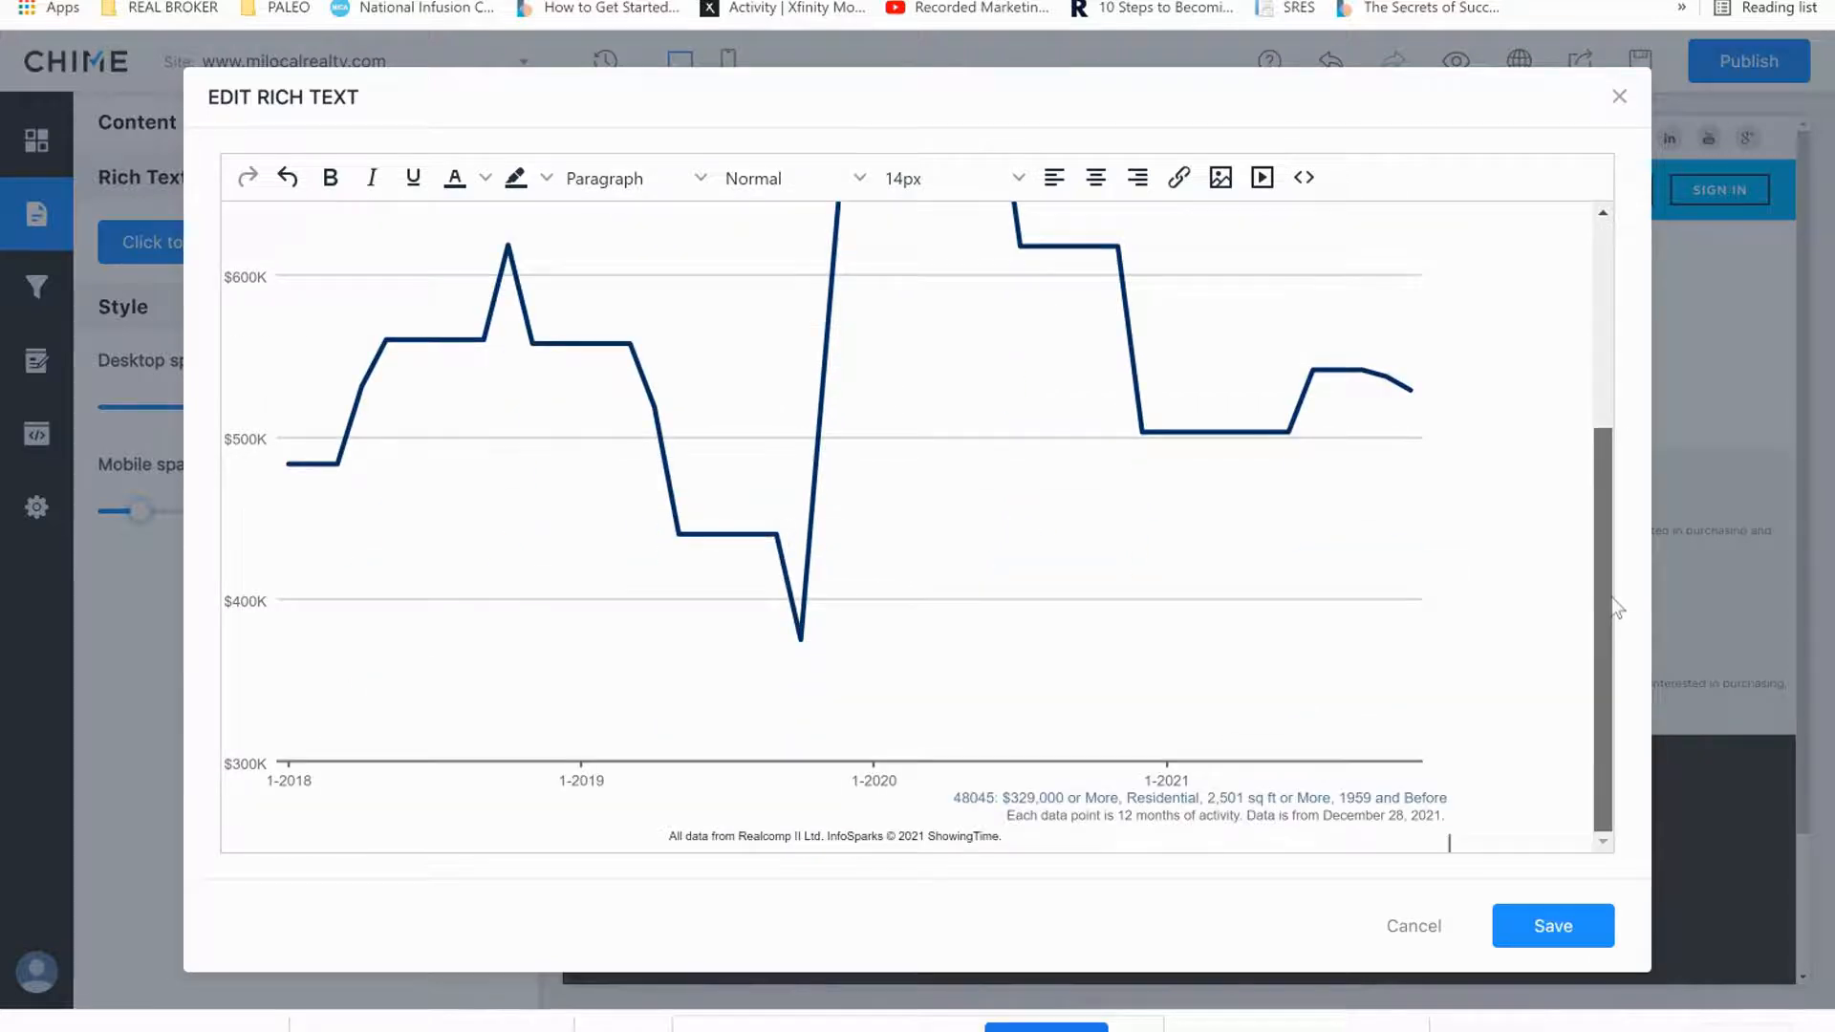
pyautogui.moveTo(1592, 464); pyautogui.dragTo(1575, 228)
pyautogui.click(455, 368)
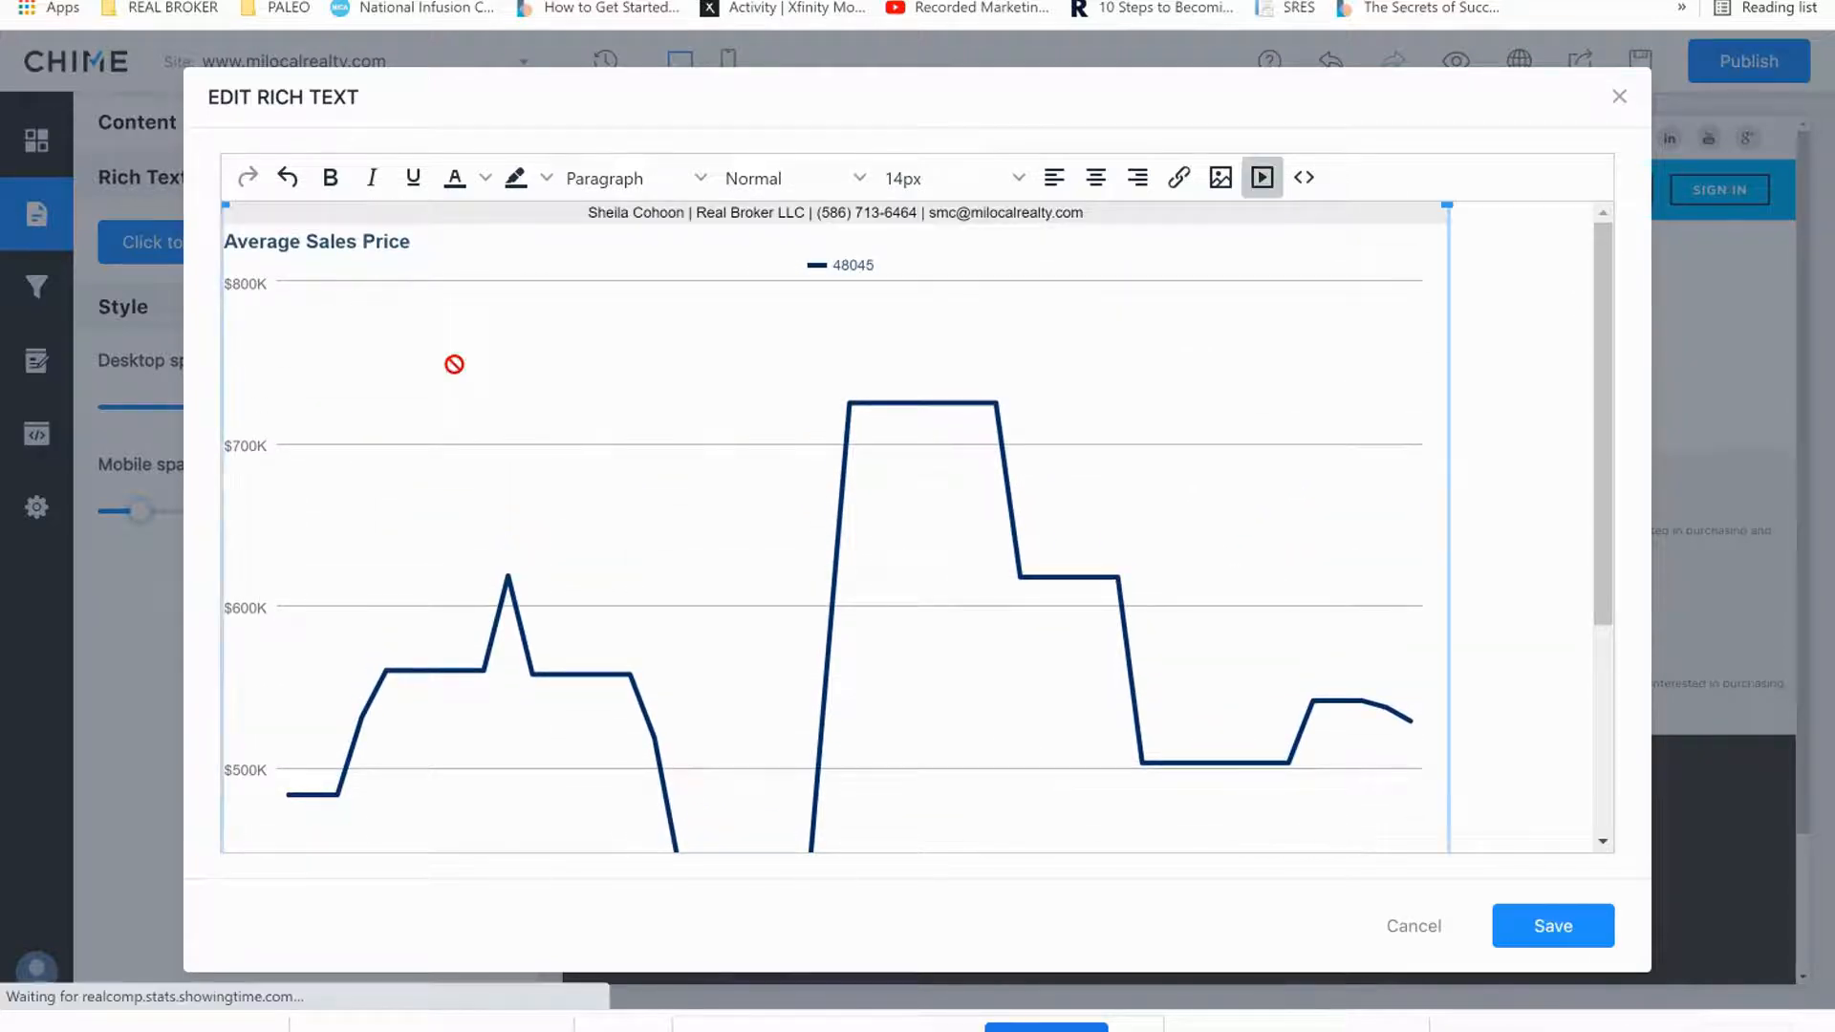
pyautogui.press('Left')
pyautogui.click(455, 365)
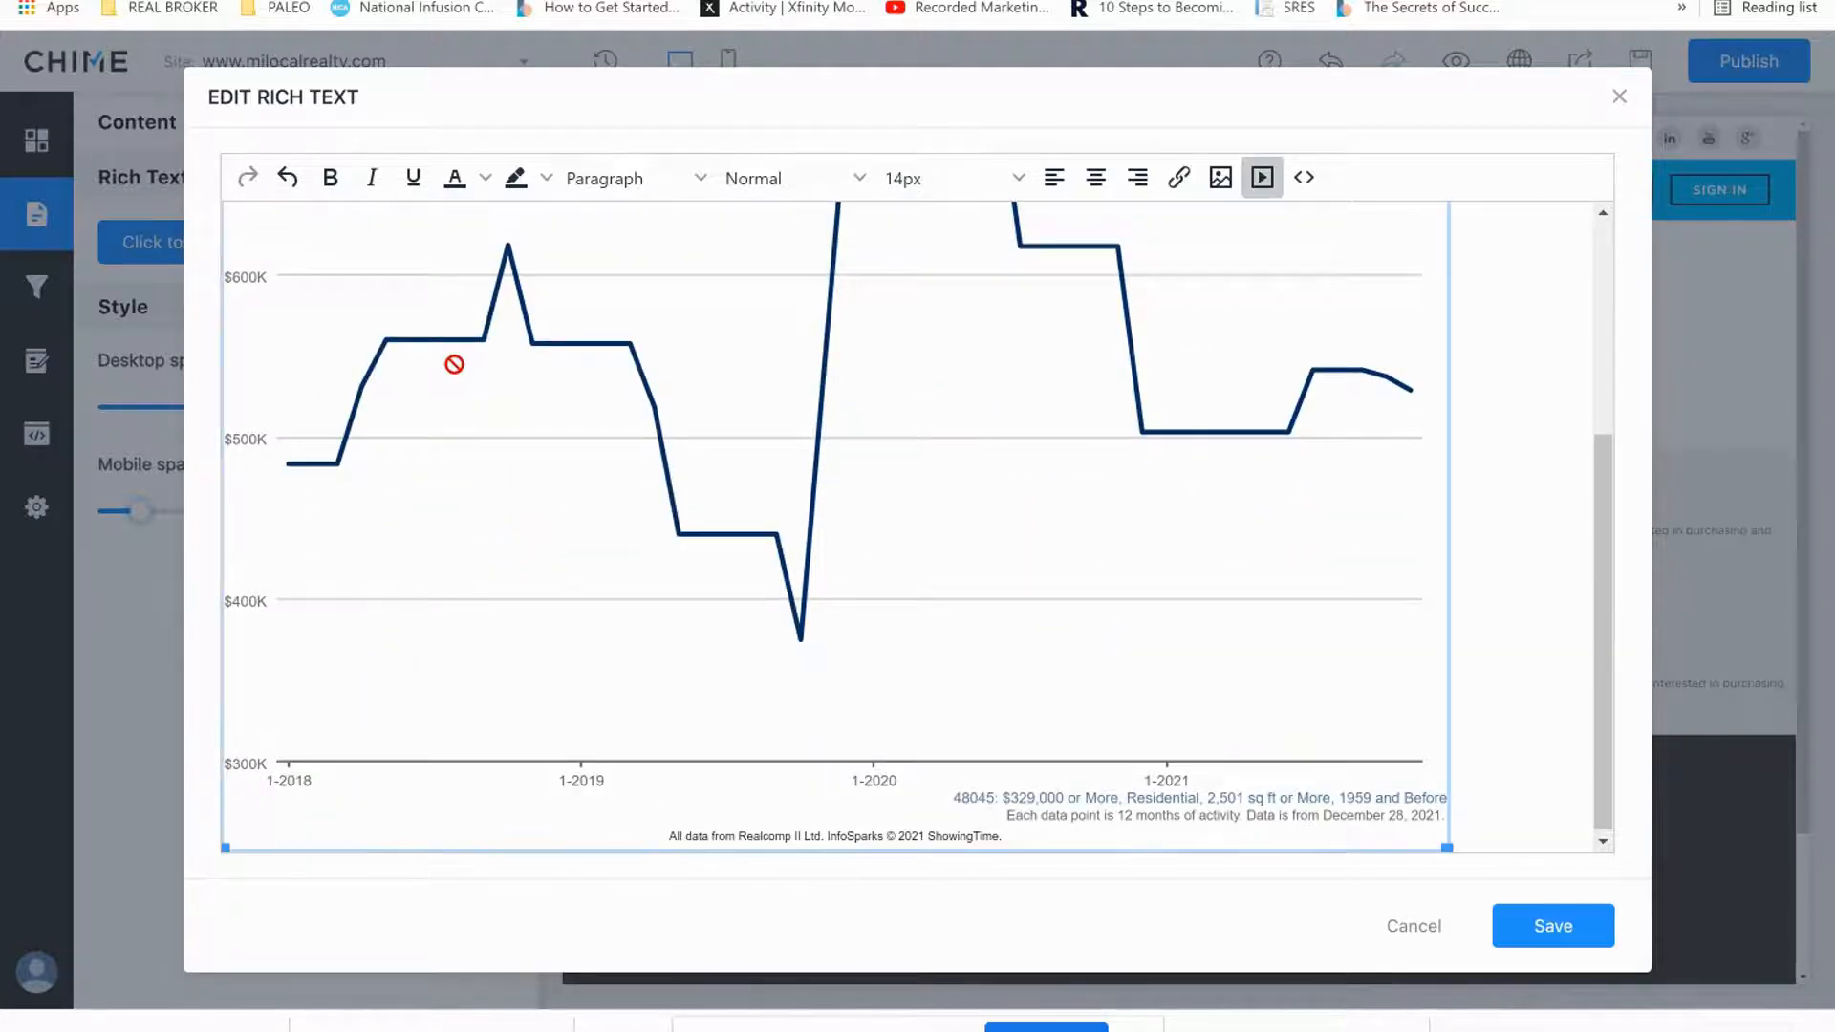
pyautogui.press('Up')
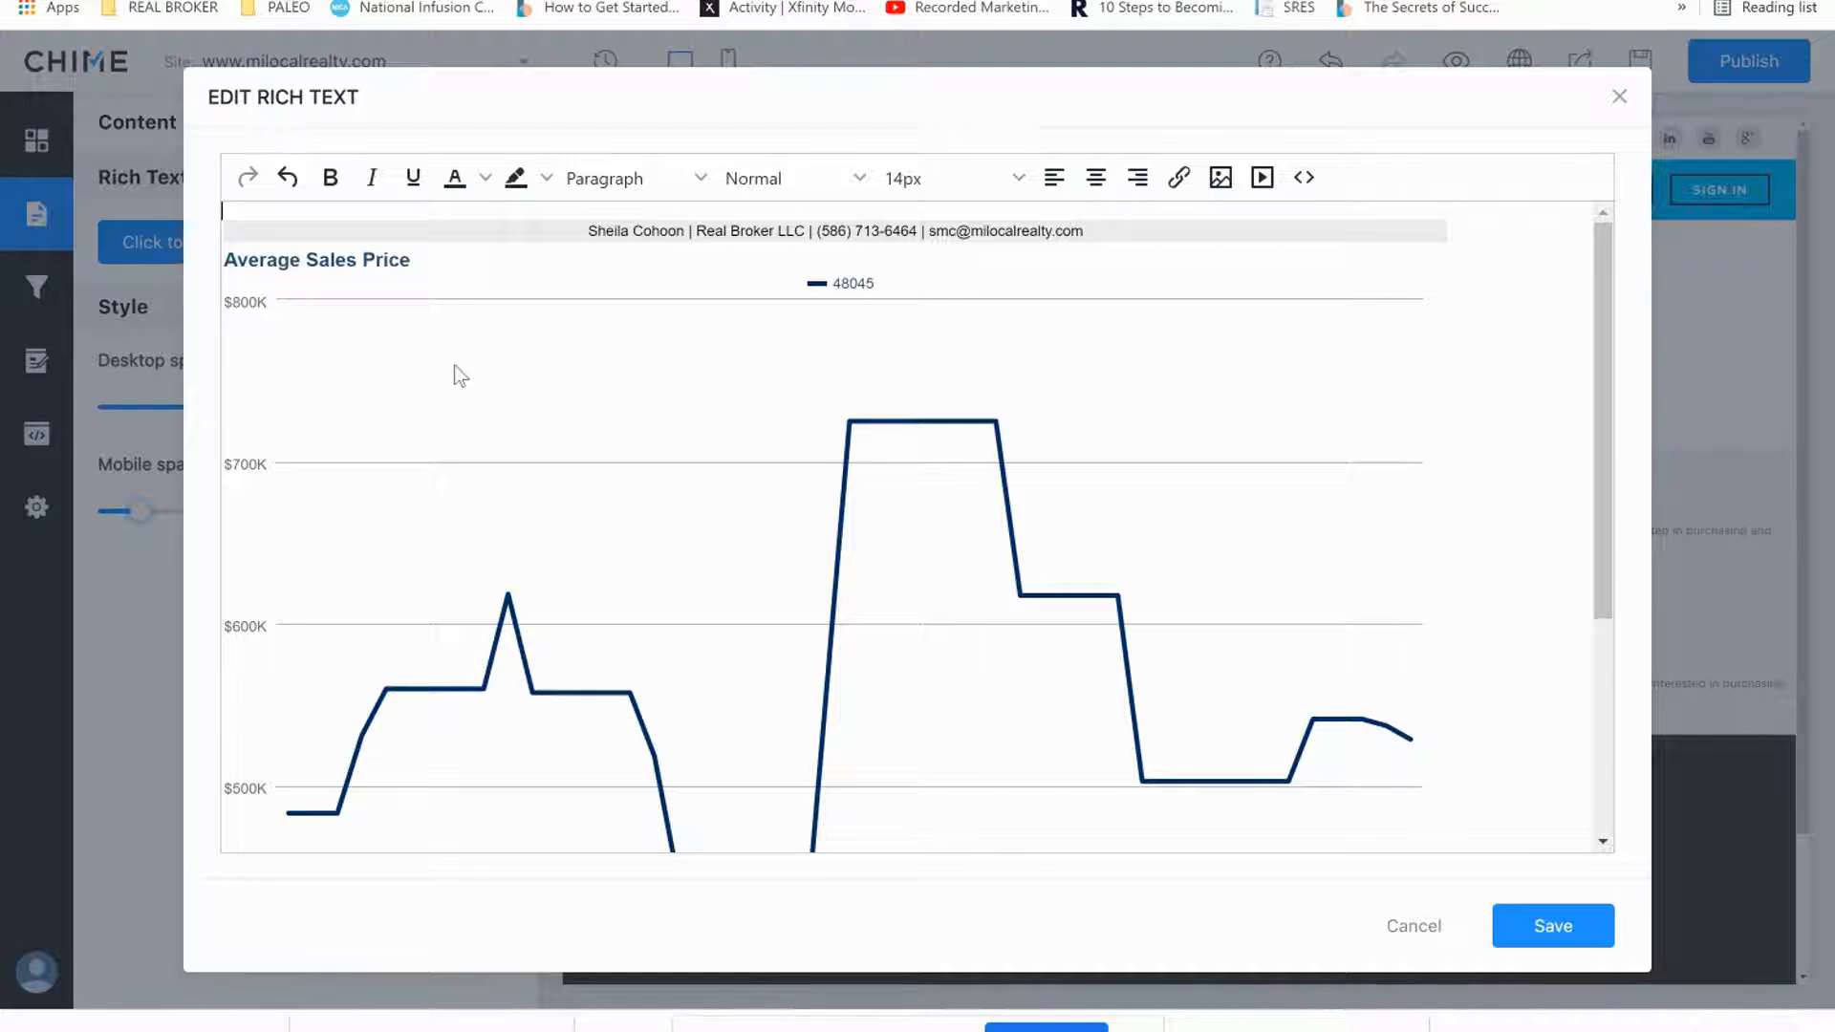
pyautogui.click(1095, 180)
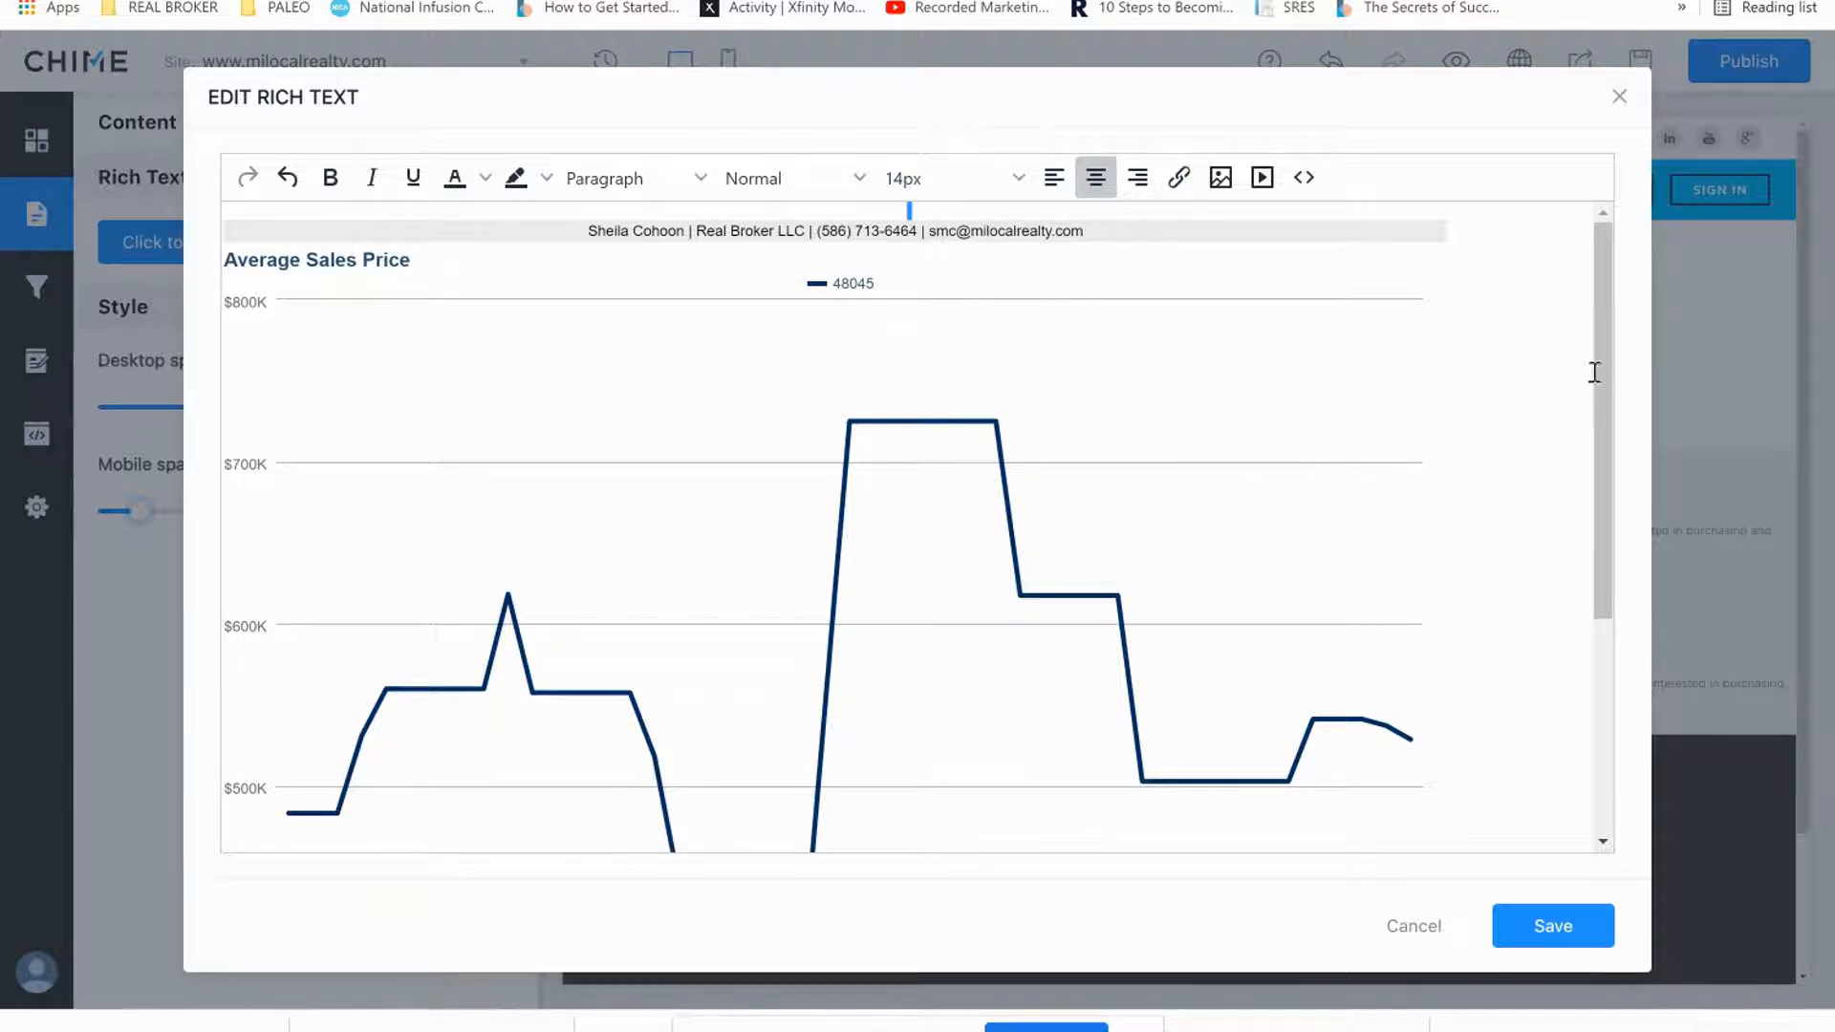
pyautogui.moveTo(1602, 356); pyautogui.dragTo(1615, 616)
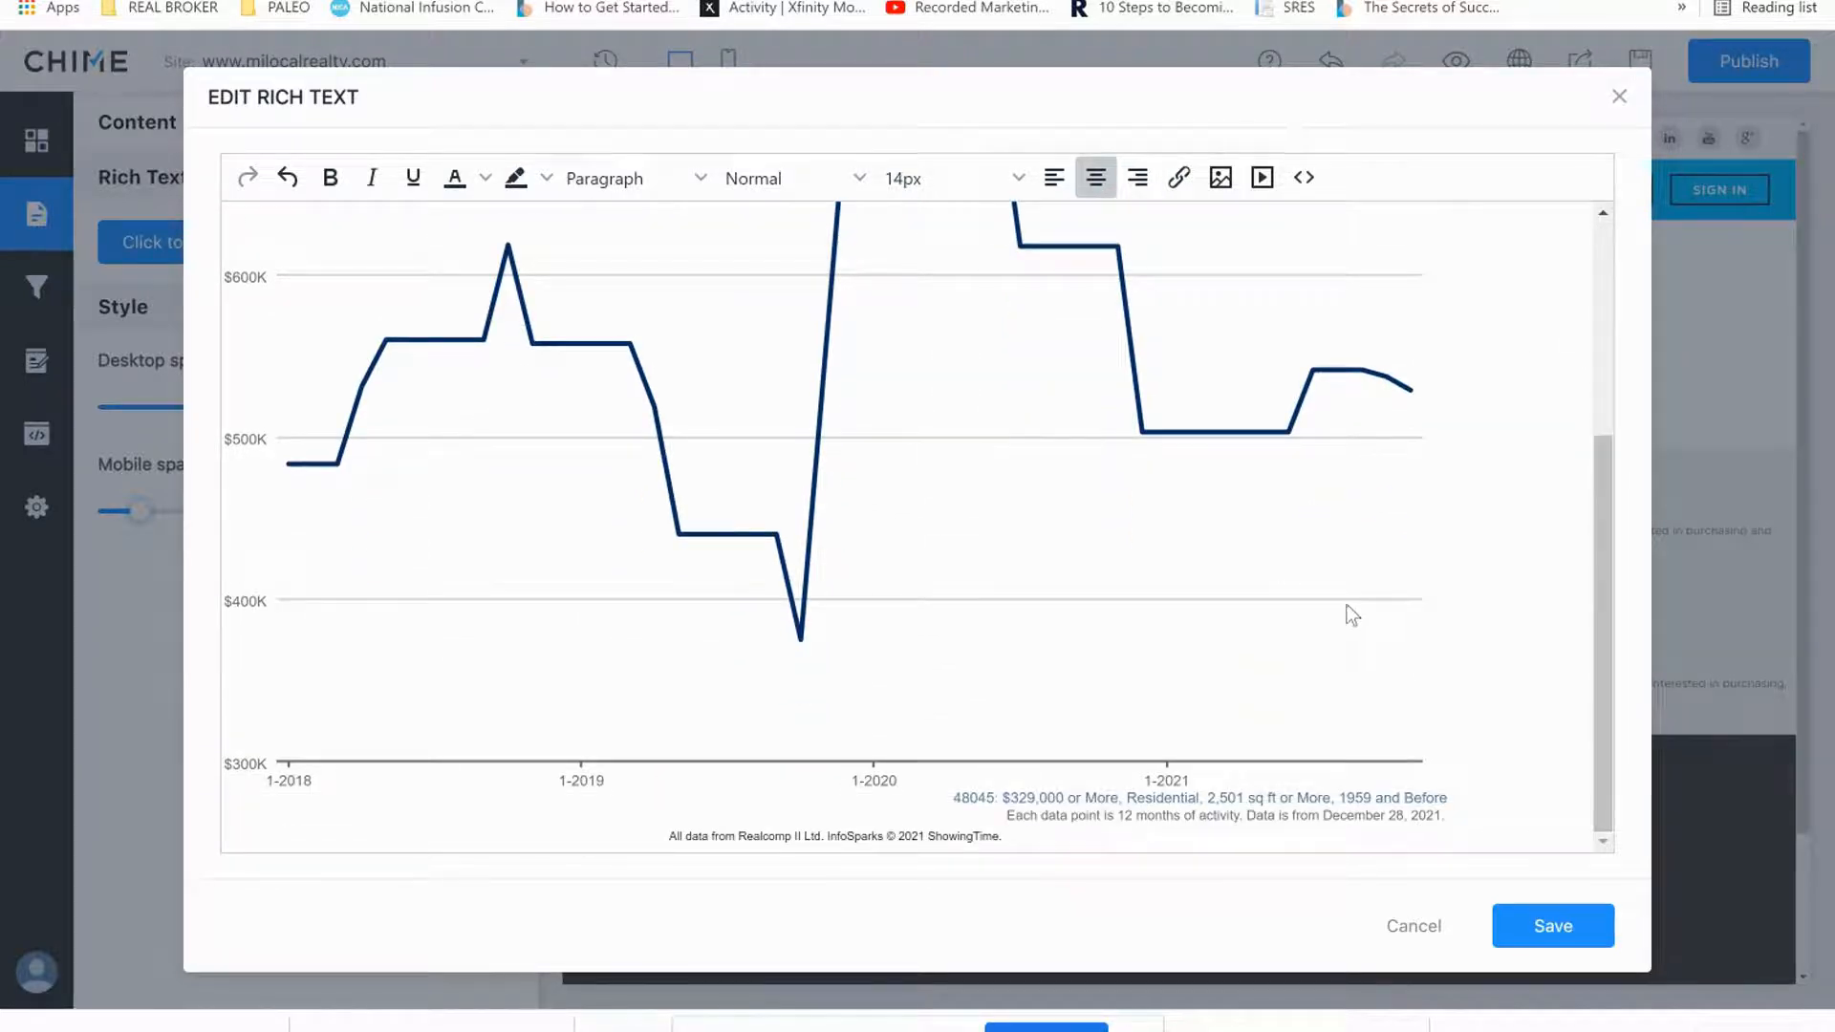
pyautogui.scroll(4, 1144, 511)
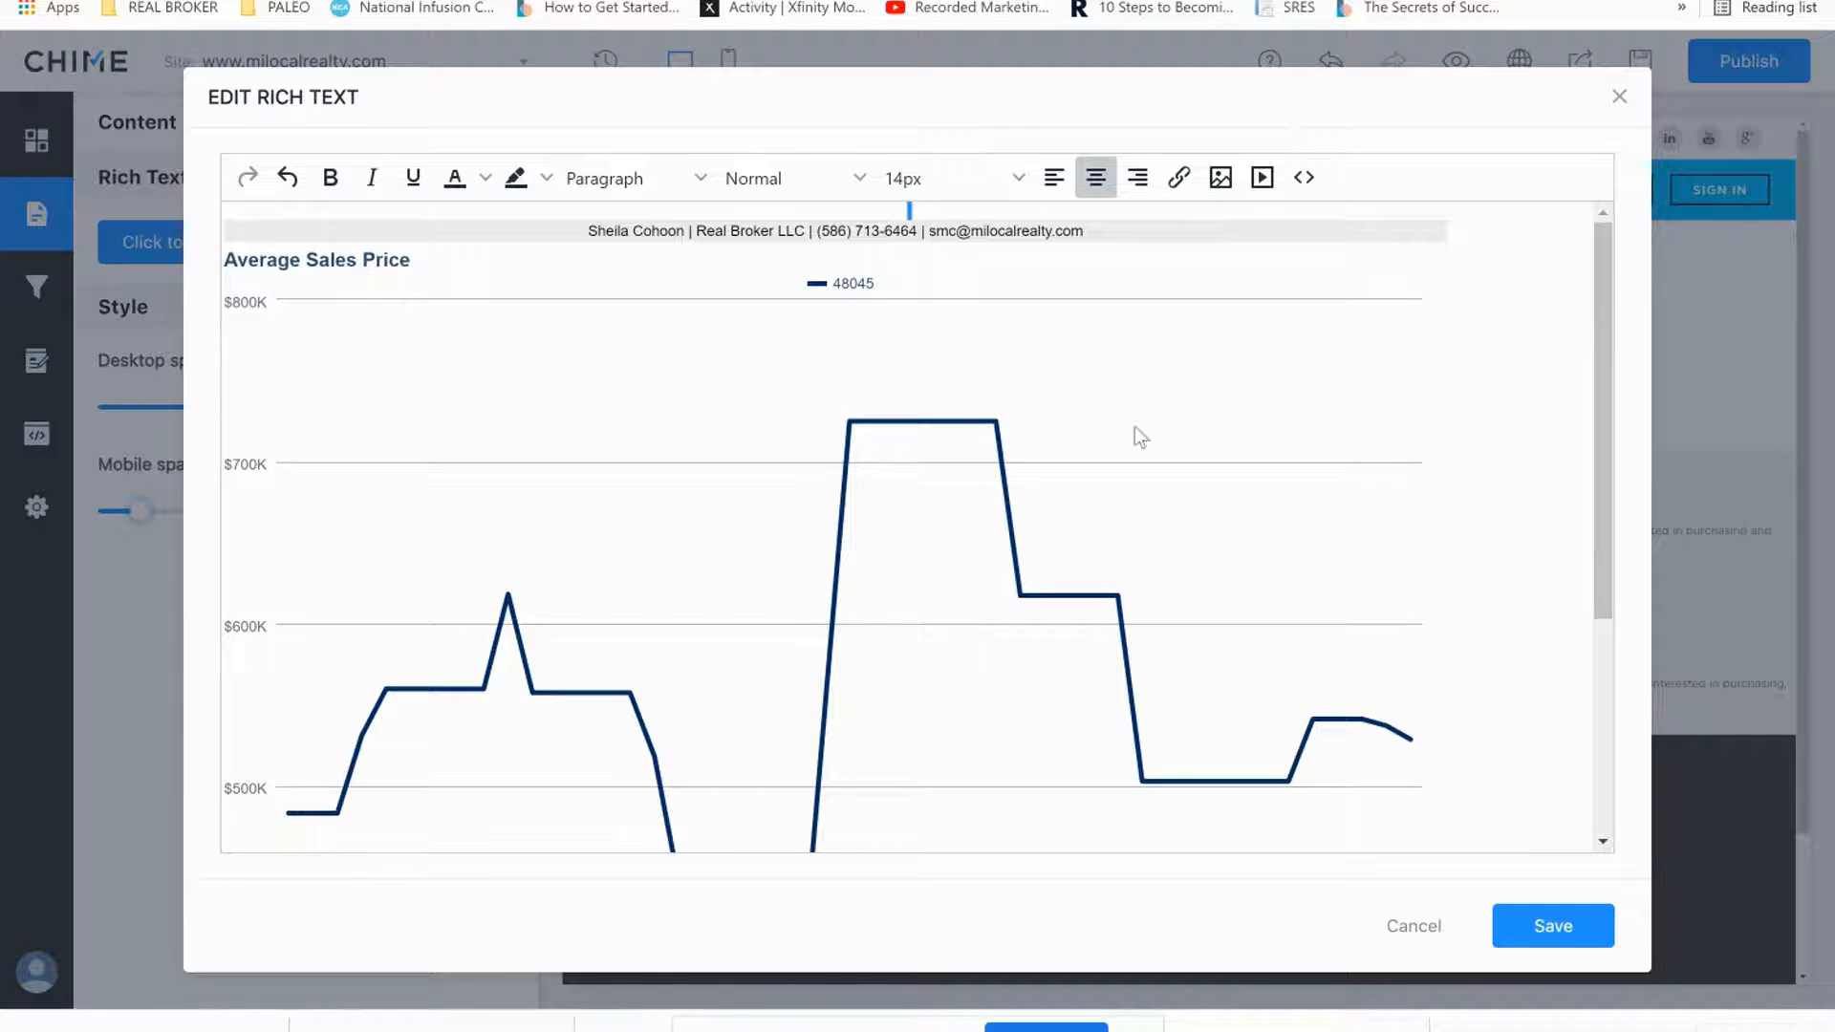
pyautogui.scroll(-4, 1133, 426)
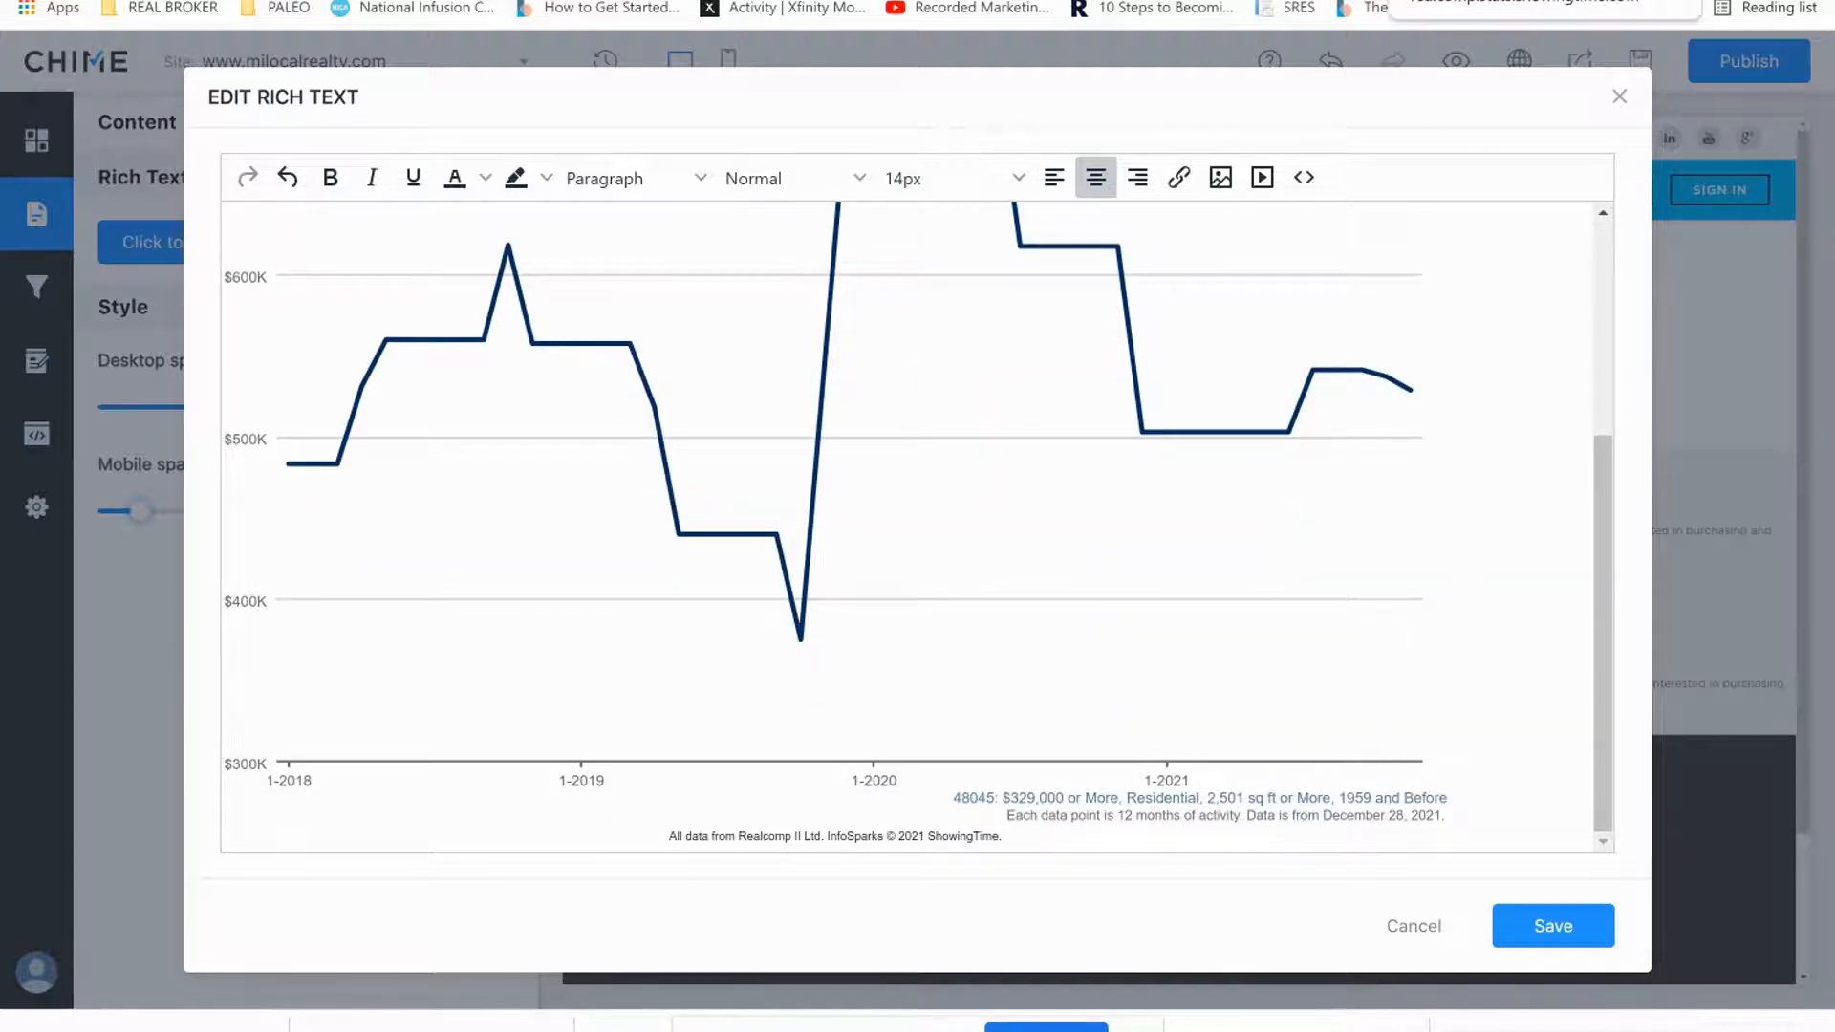
# Switch to InfoSparks, dismiss the sales price chart's share options and display the Days on Market chart.
pyautogui.hotkey('ctrl', 'Tab')
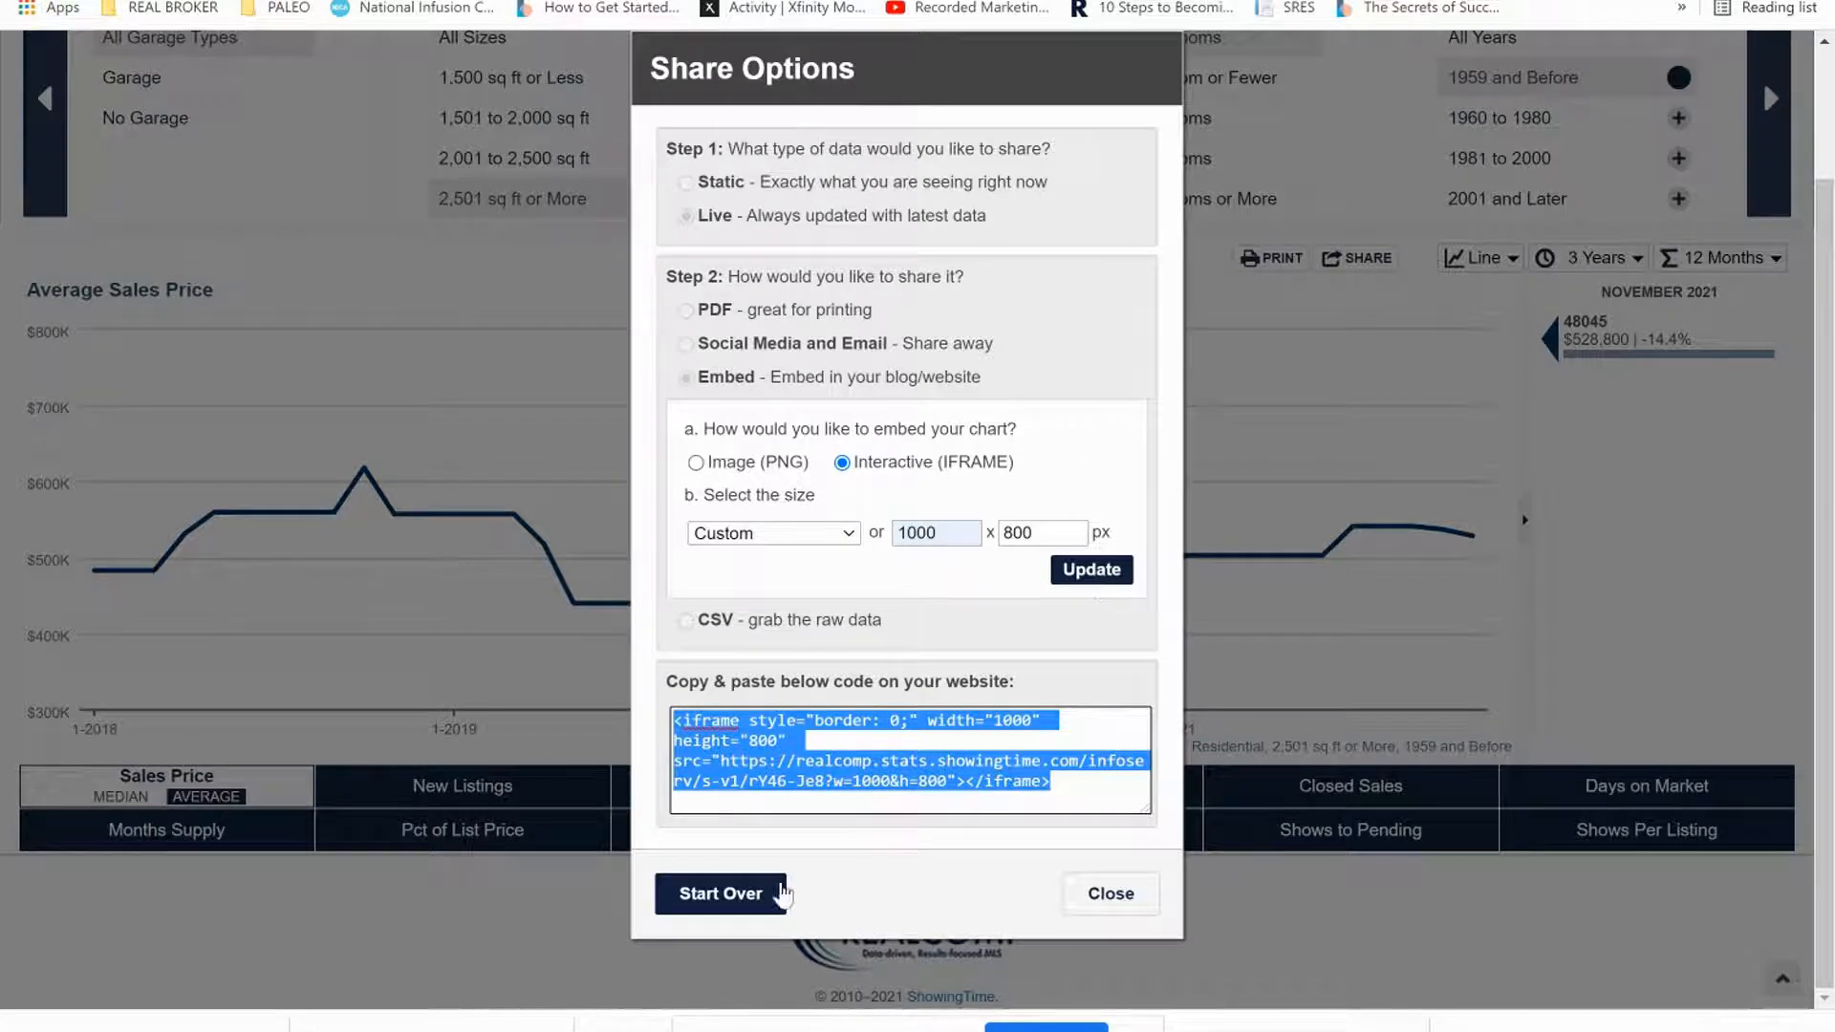
pyautogui.click(1111, 901)
pyautogui.scroll(3, 1264, 523)
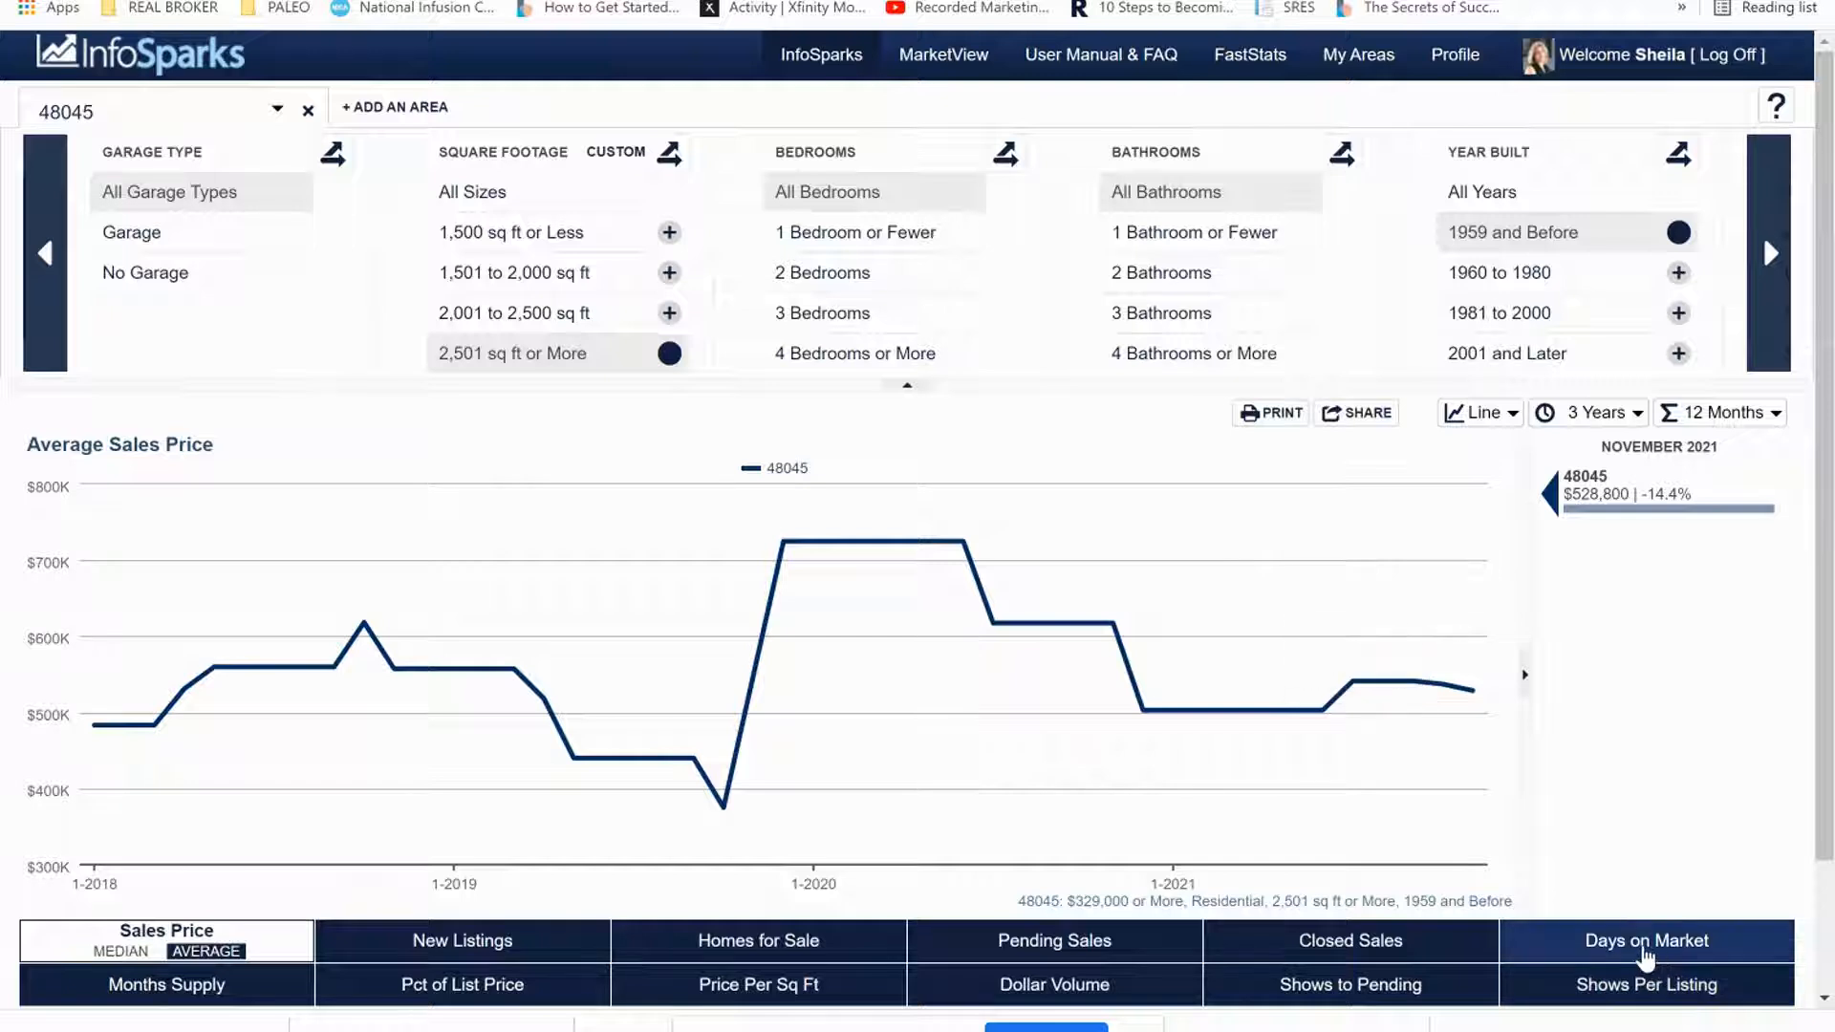
pyautogui.click(1645, 954)
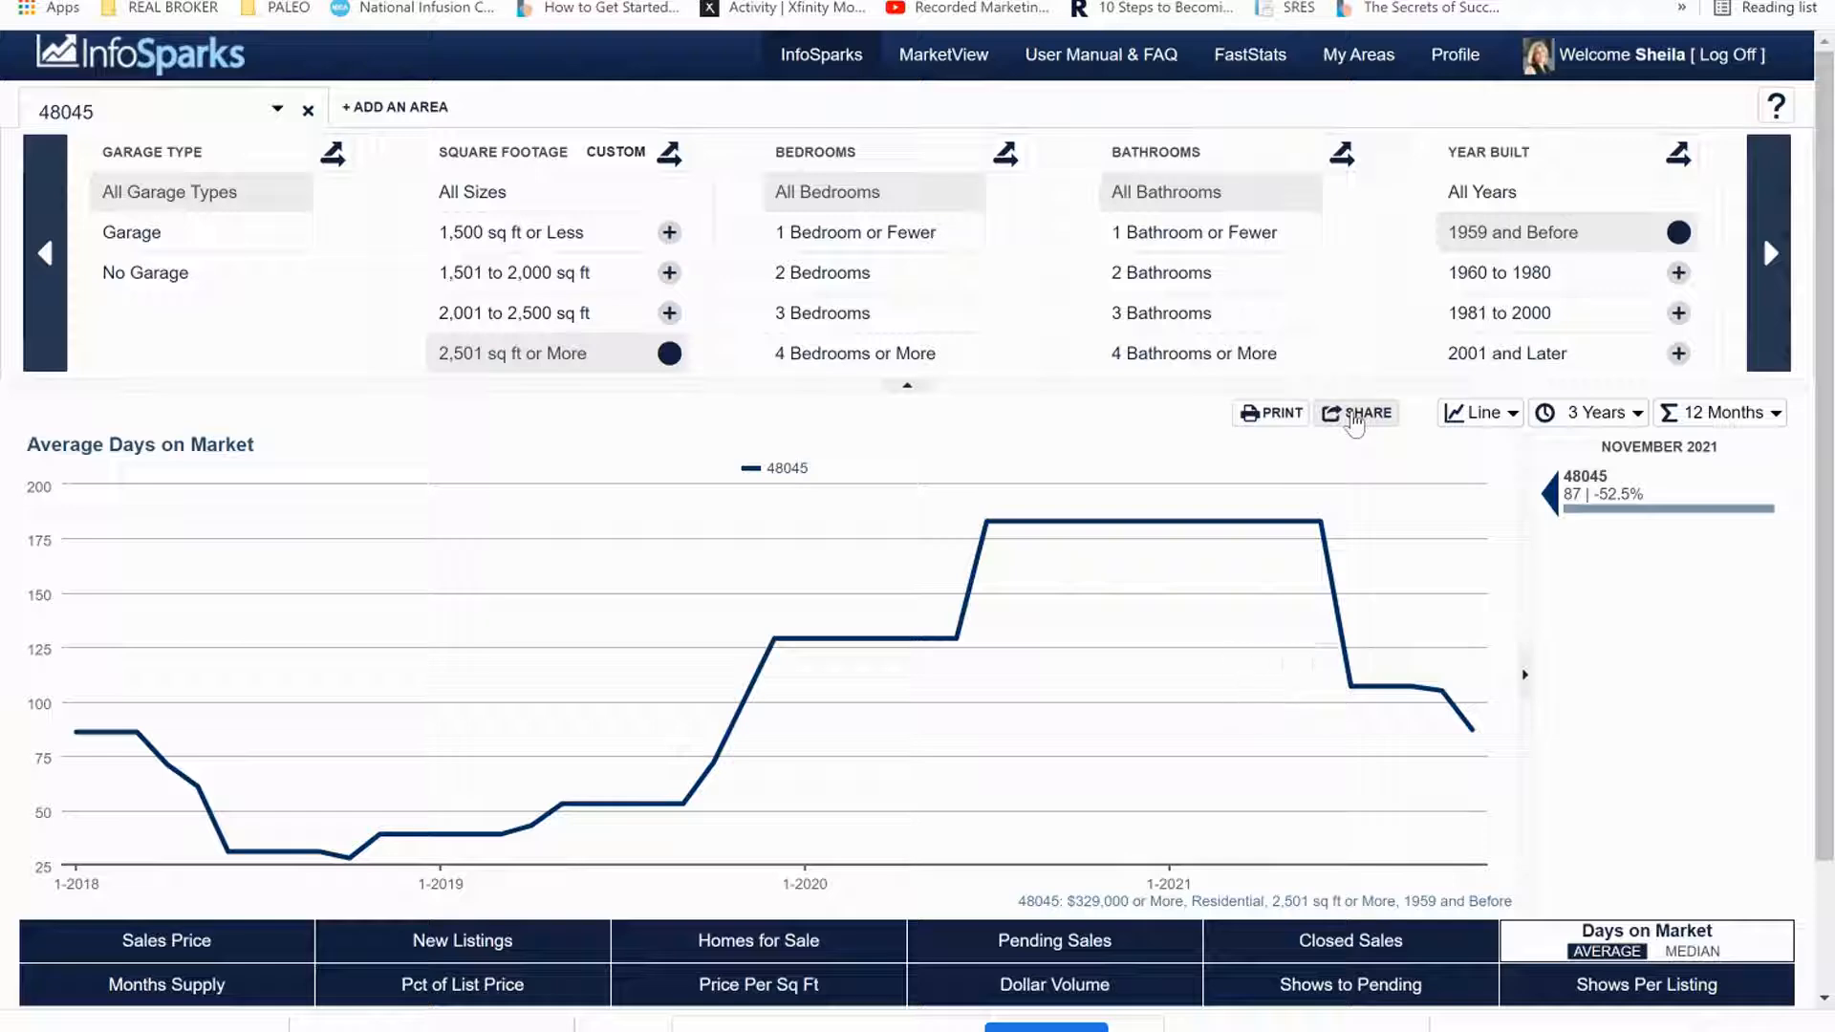
# Set the Days on Market chart to be shared as live data, embedded as Interactive (IFRAME) at a custom size of 1000 x 800 px.
pyautogui.click(1355, 415)
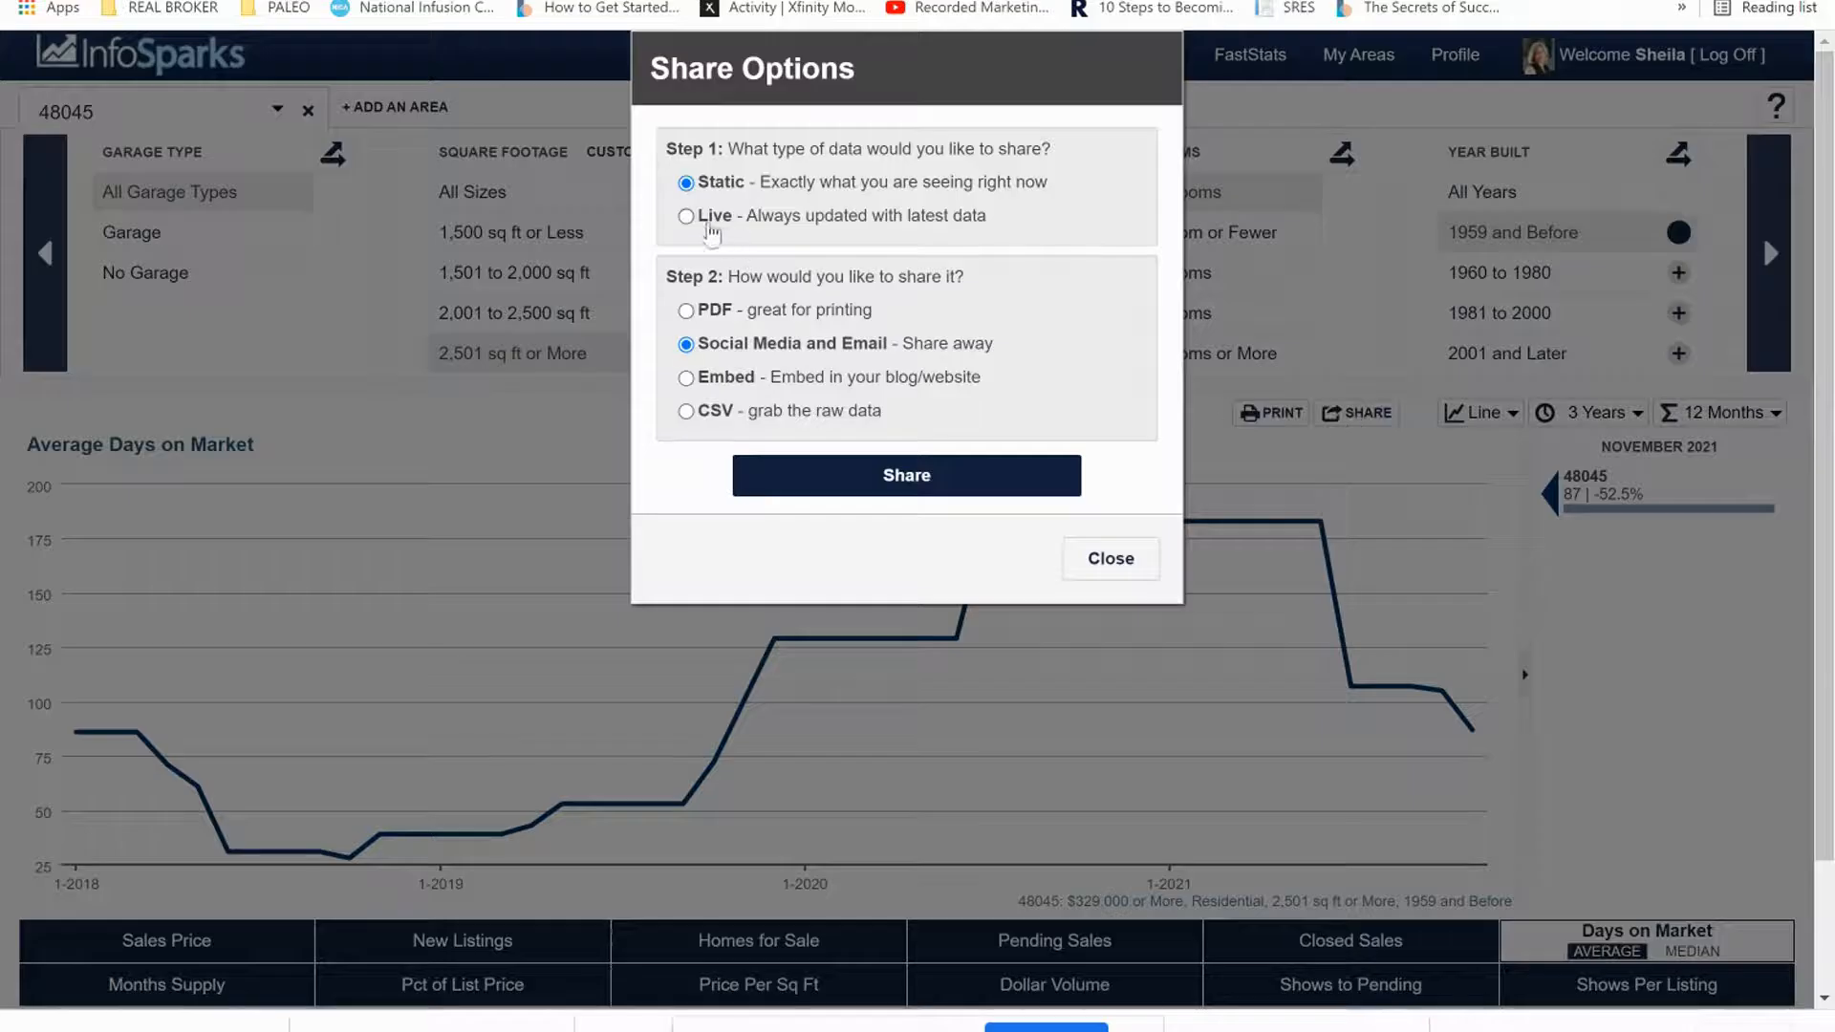
pyautogui.click(686, 379)
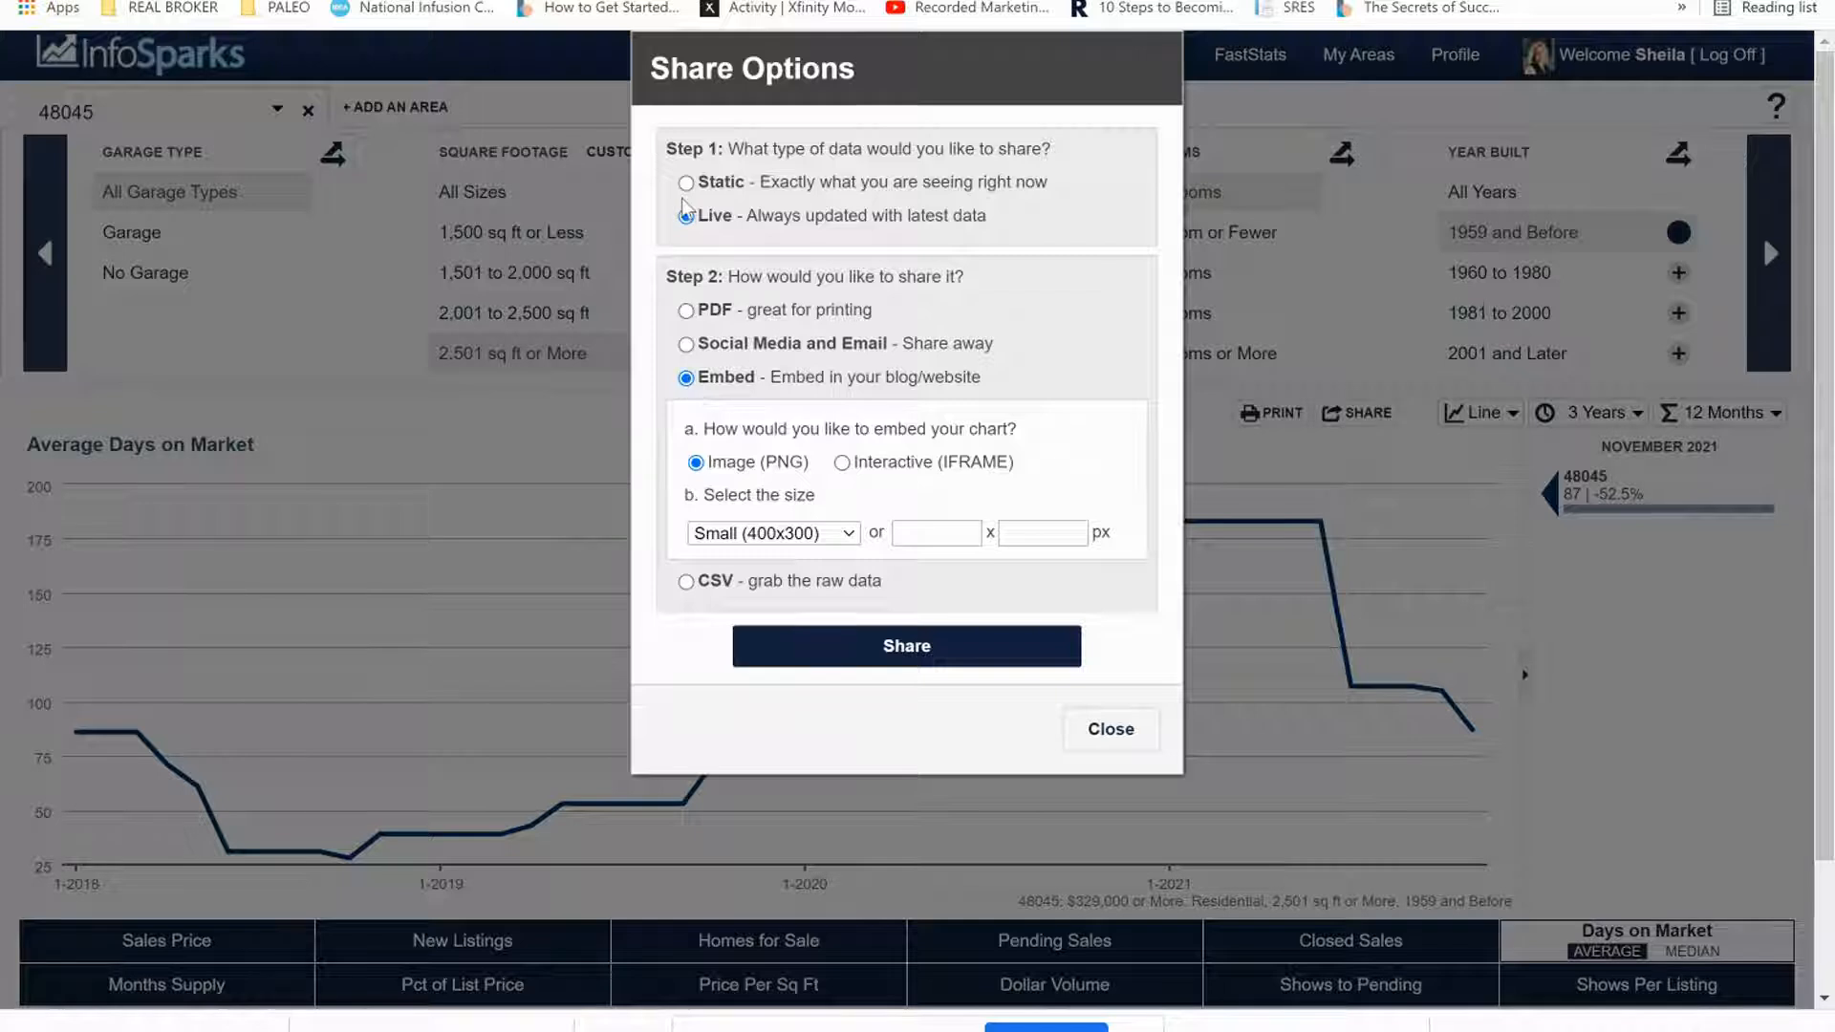
pyautogui.click(841, 463)
pyautogui.click(927, 536)
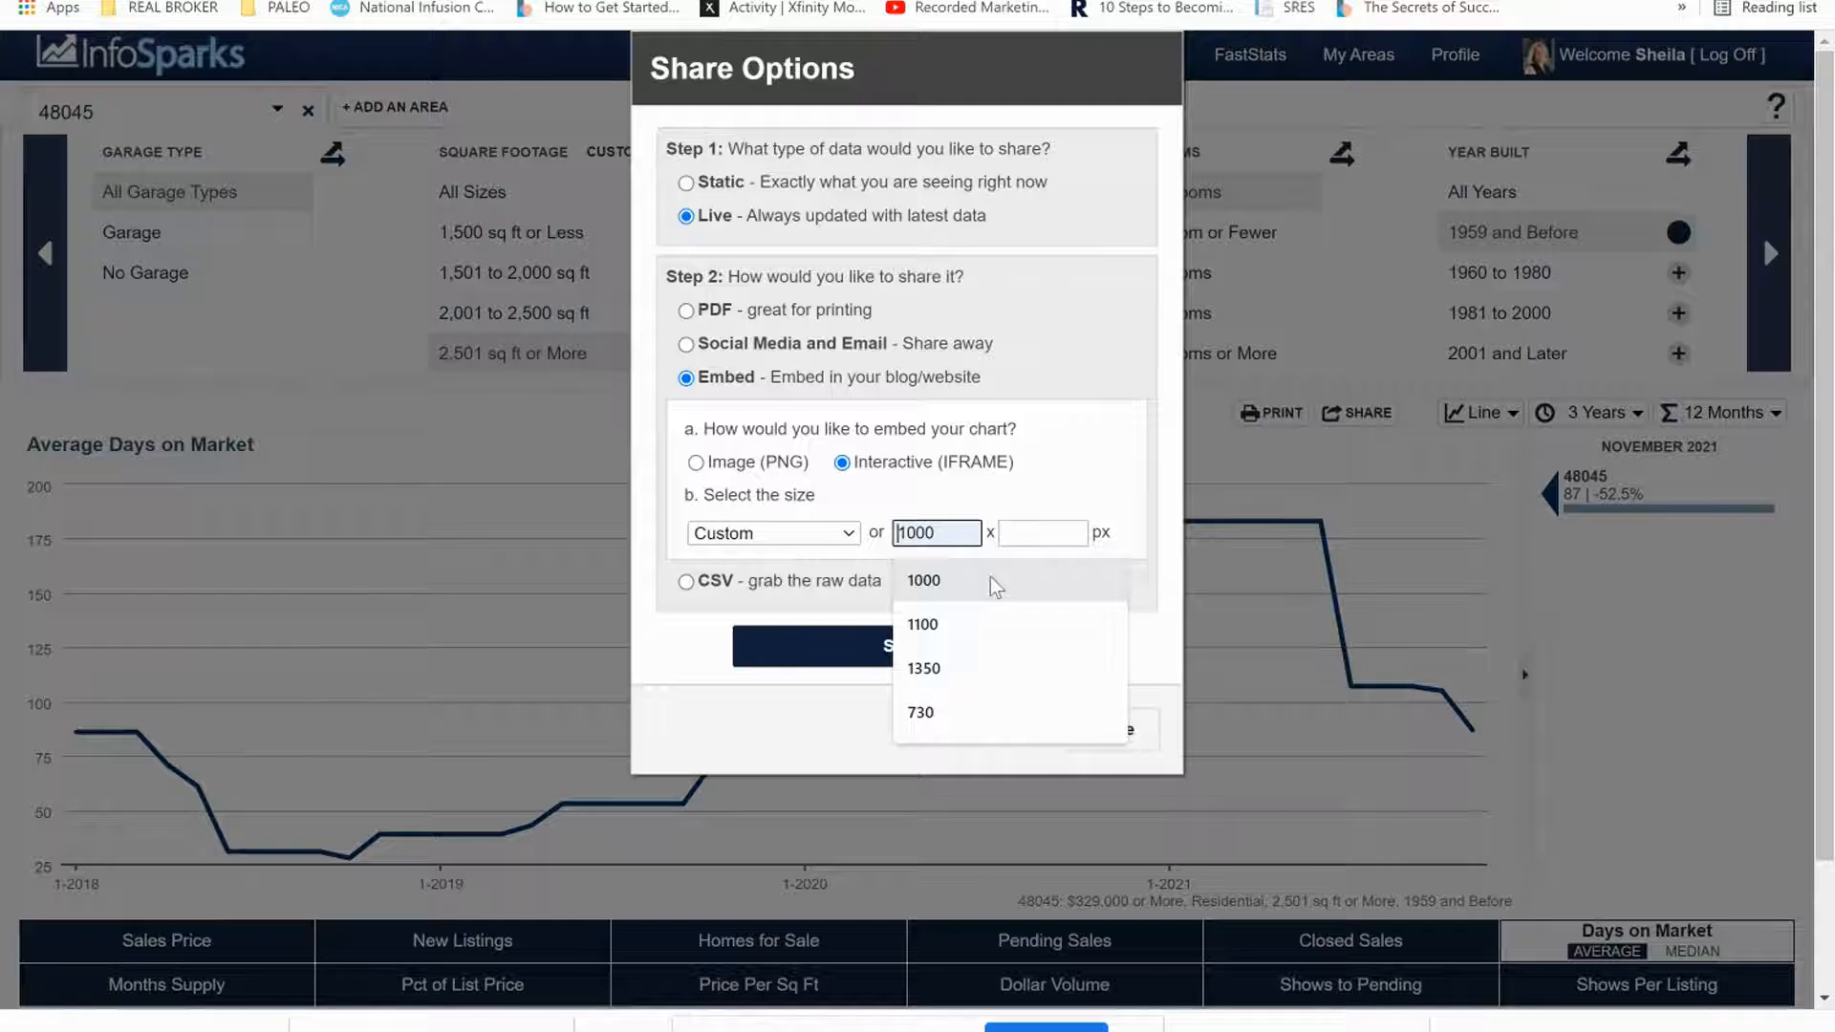
pyautogui.click(923, 580)
pyautogui.click(1051, 532)
pyautogui.click(1037, 583)
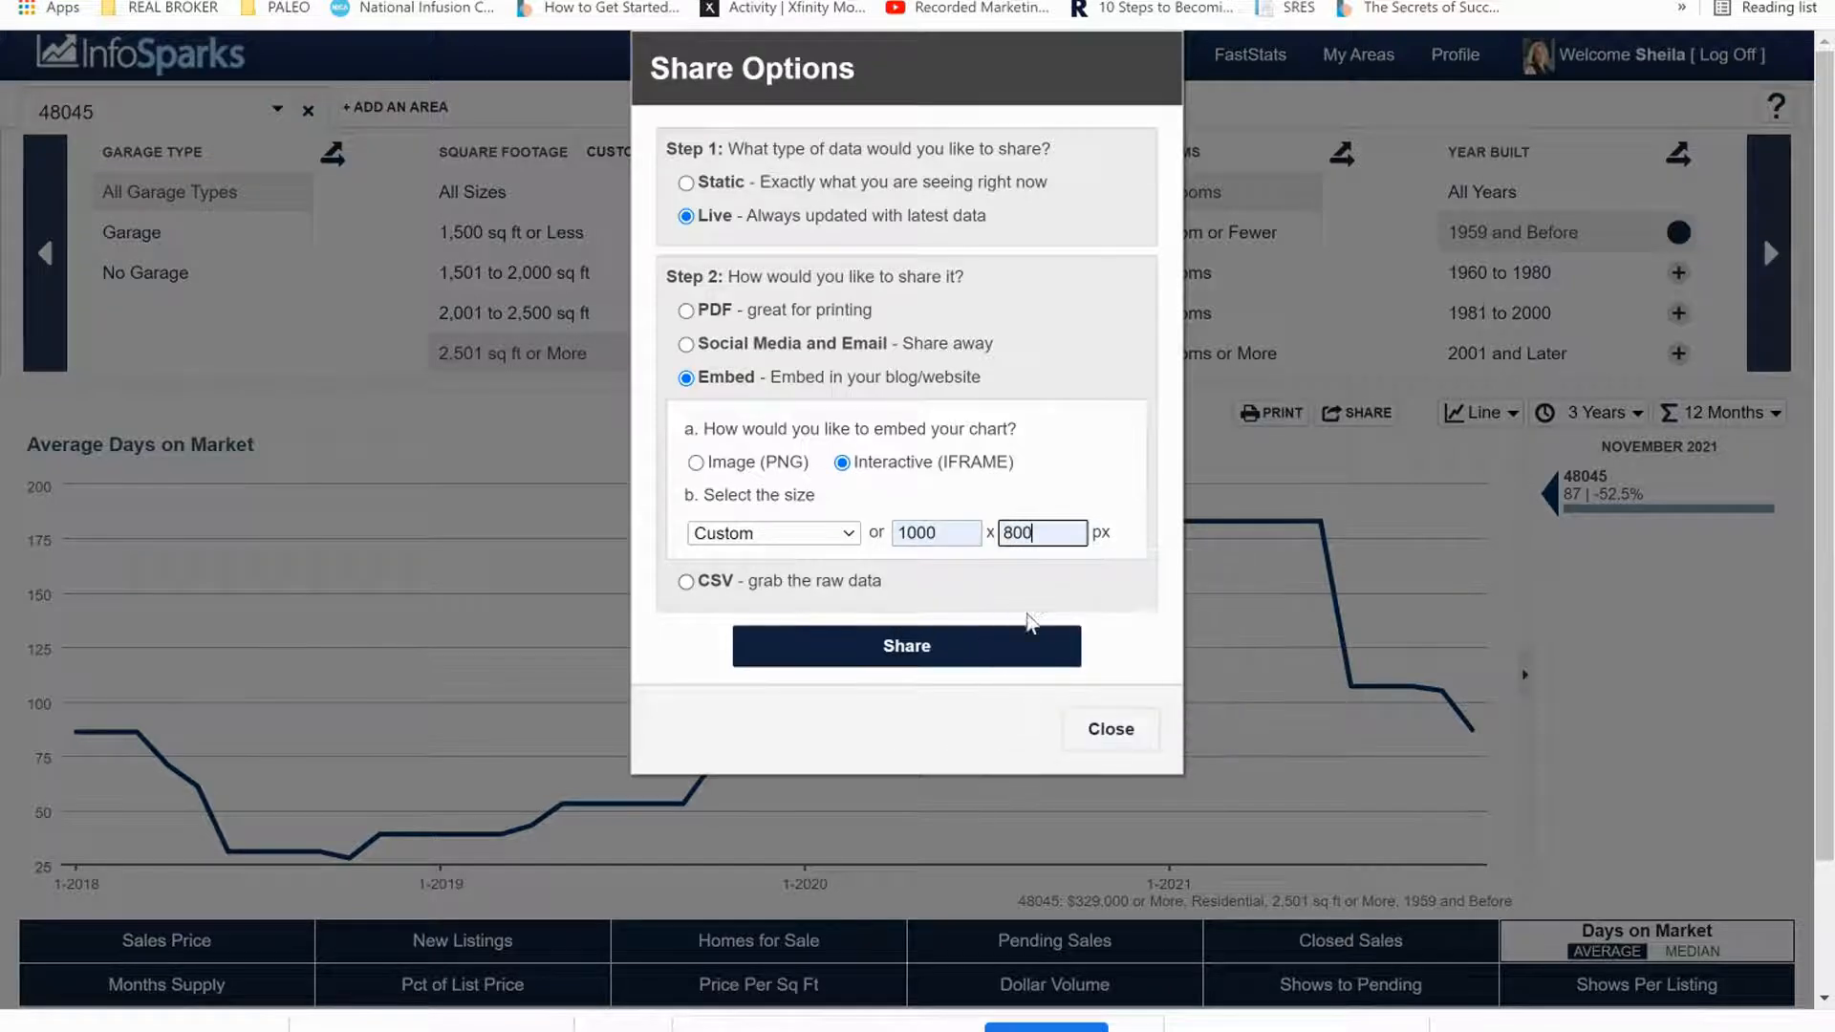
# Generate the embed code for the Days on Market chart and copy the whole iframe code.
pyautogui.click(960, 646)
pyautogui.moveTo(1068, 781); pyautogui.dragTo(643, 708)
pyautogui.rightClick(743, 746)
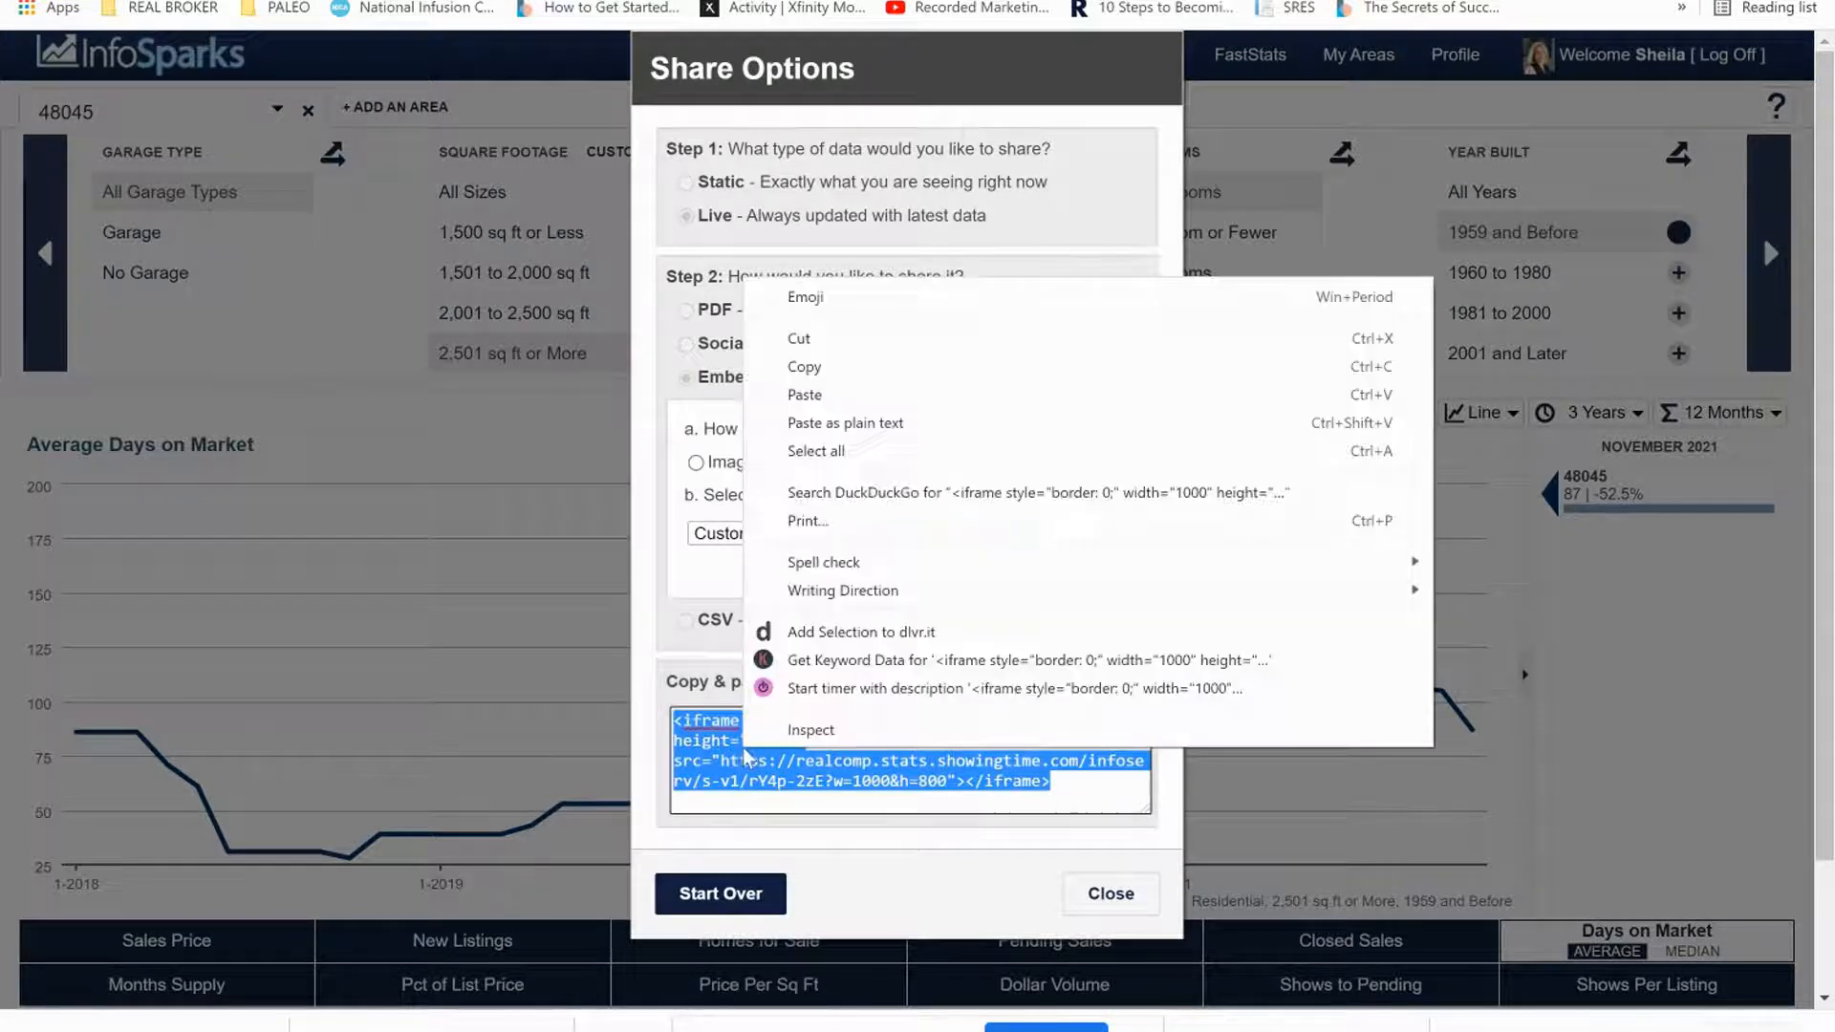
pyautogui.click(807, 367)
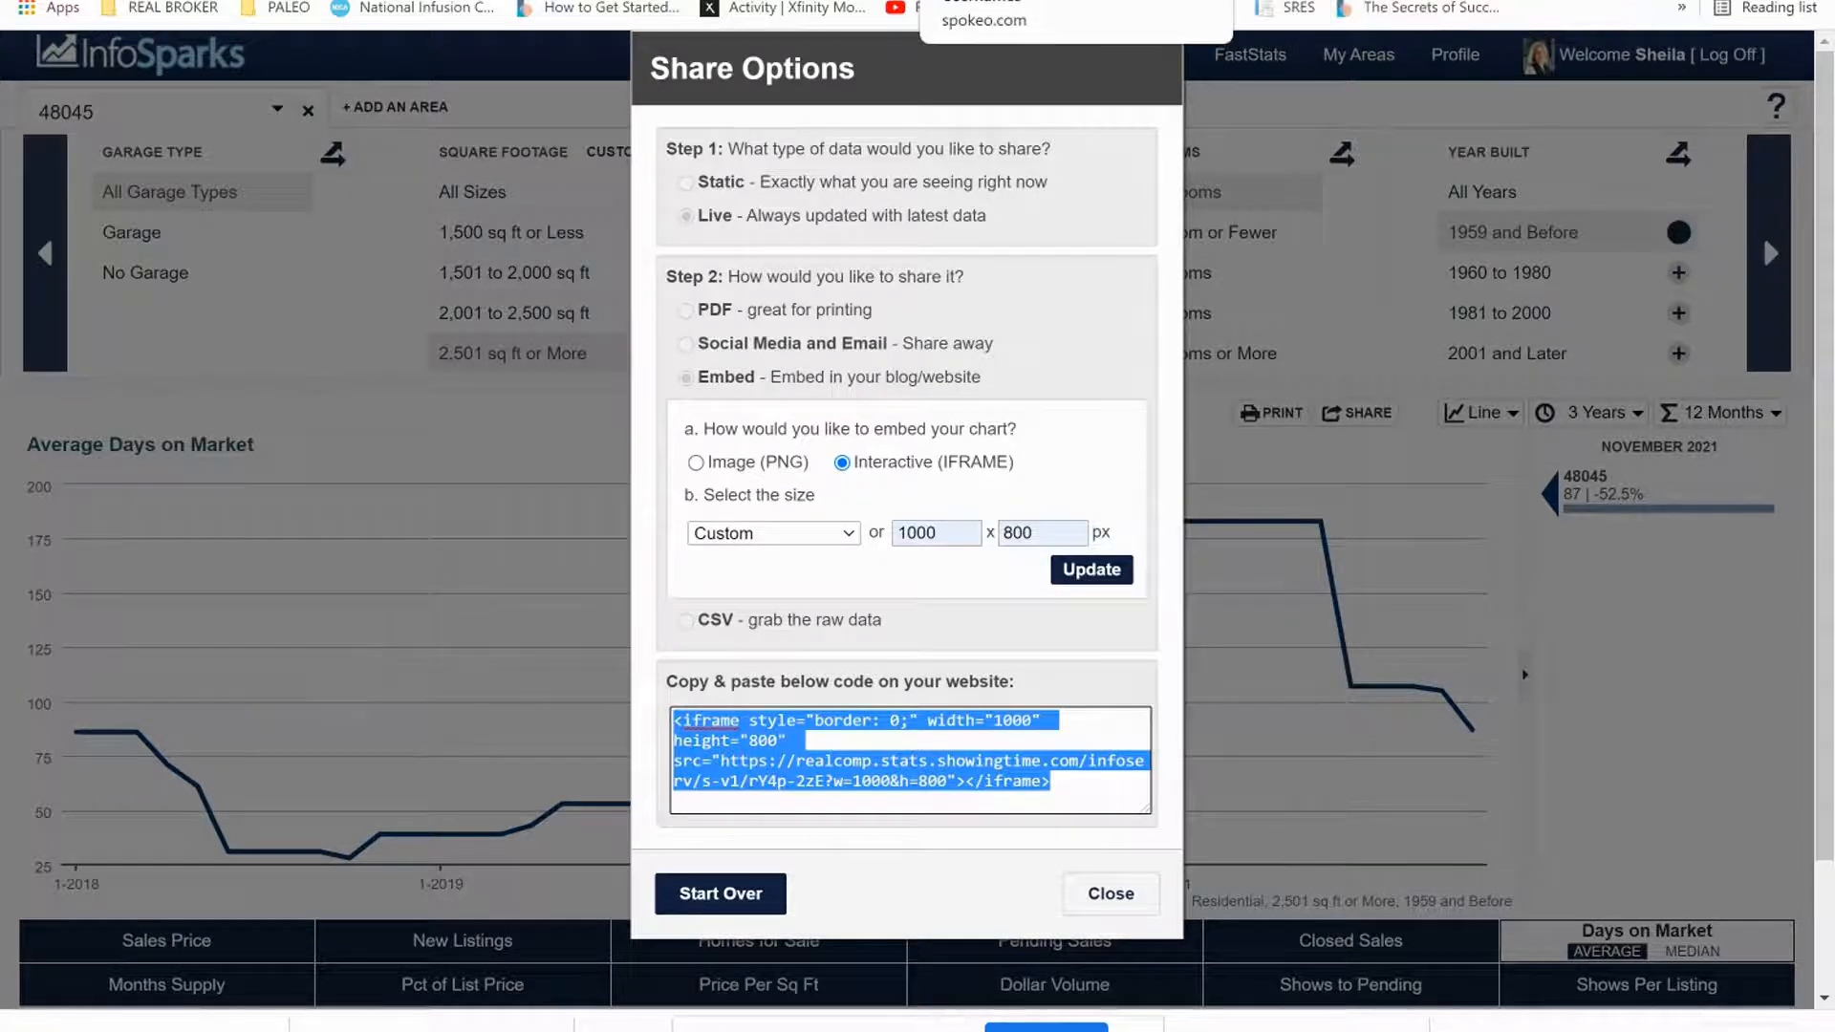
# Switch to Chime, paste the copied iframe code on a new line below the sales price iframe in the source code, and save it.
pyautogui.click(917, 1)
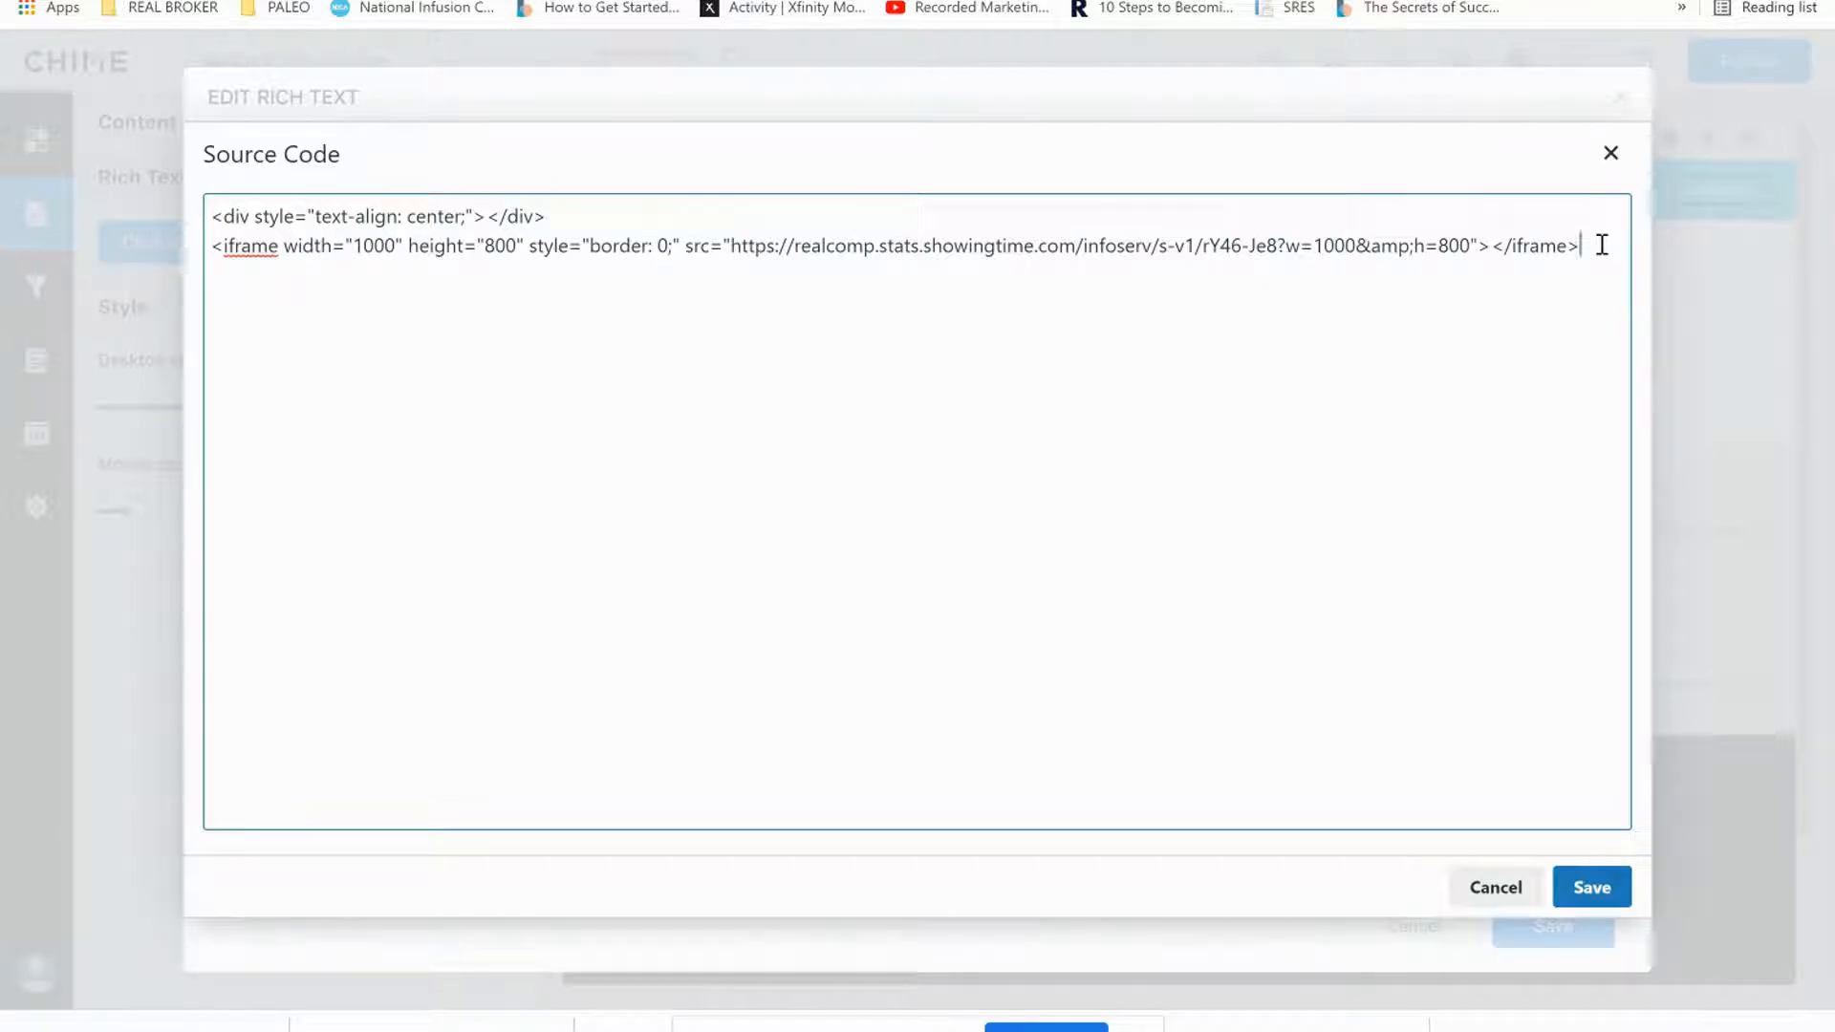
pyautogui.press('Return')
pyautogui.hotkey('ctrl', 'v')
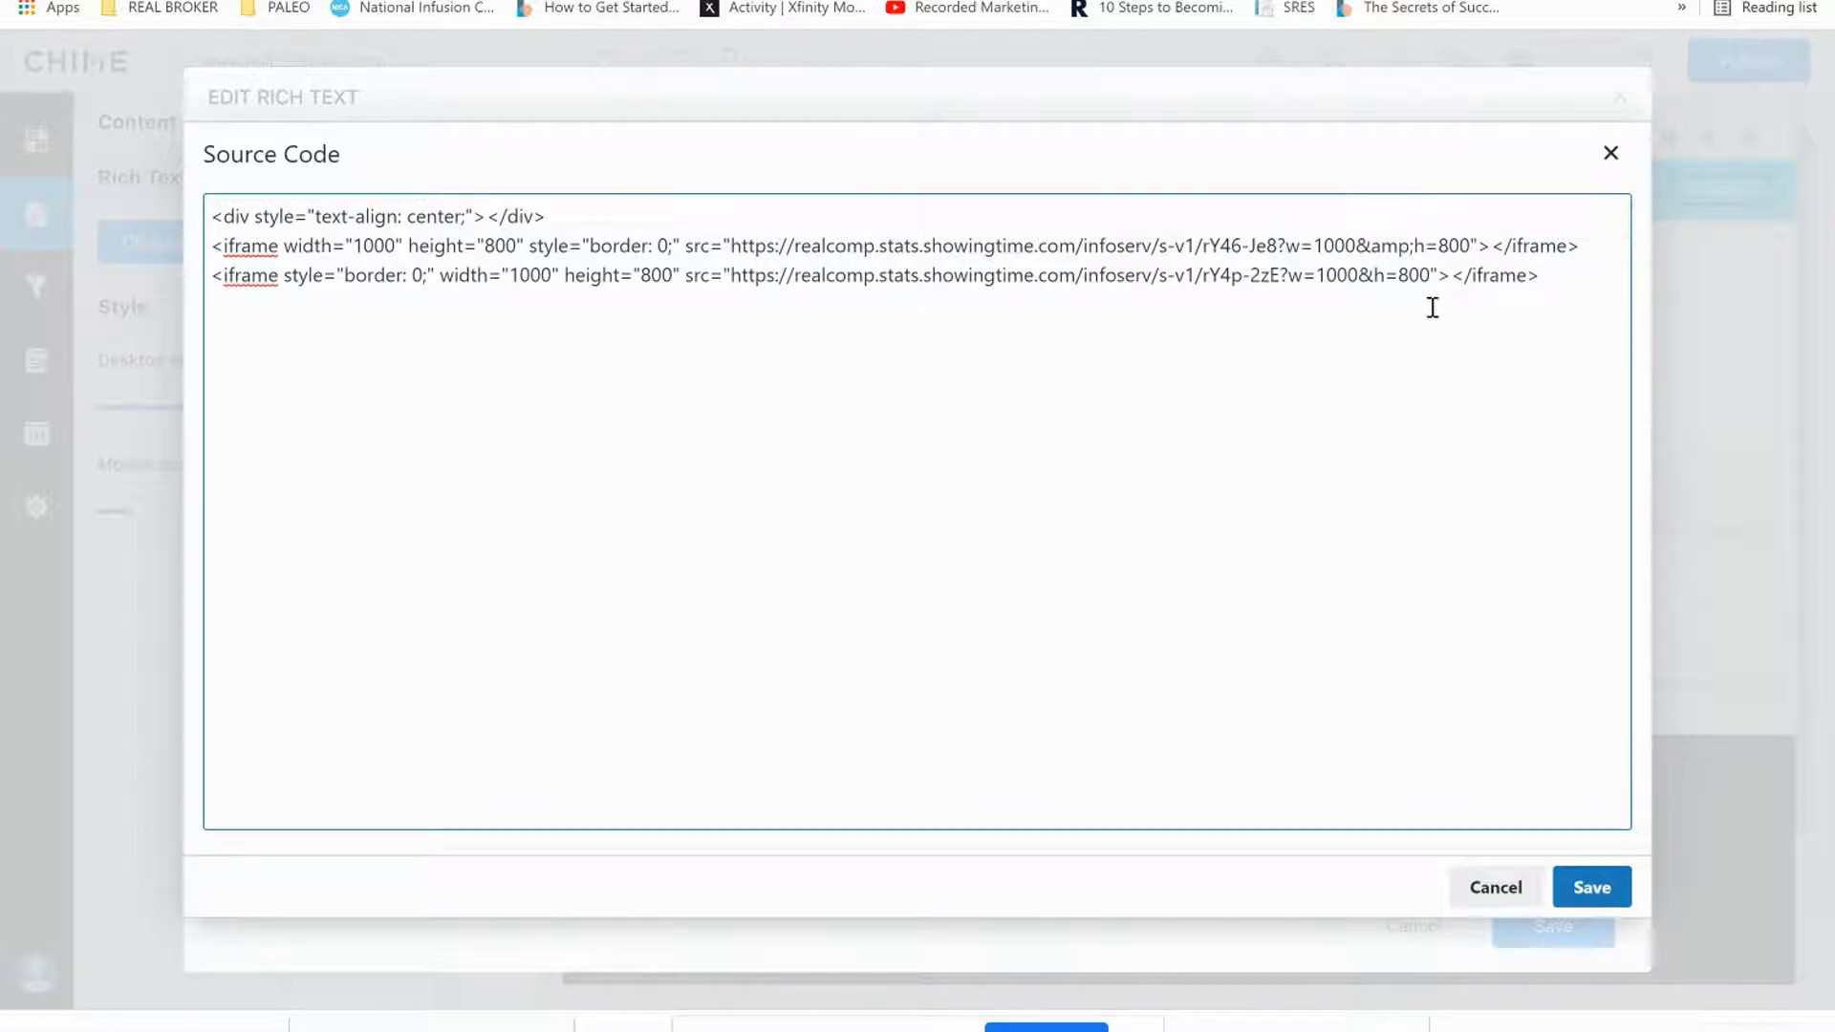
pyautogui.click(1588, 887)
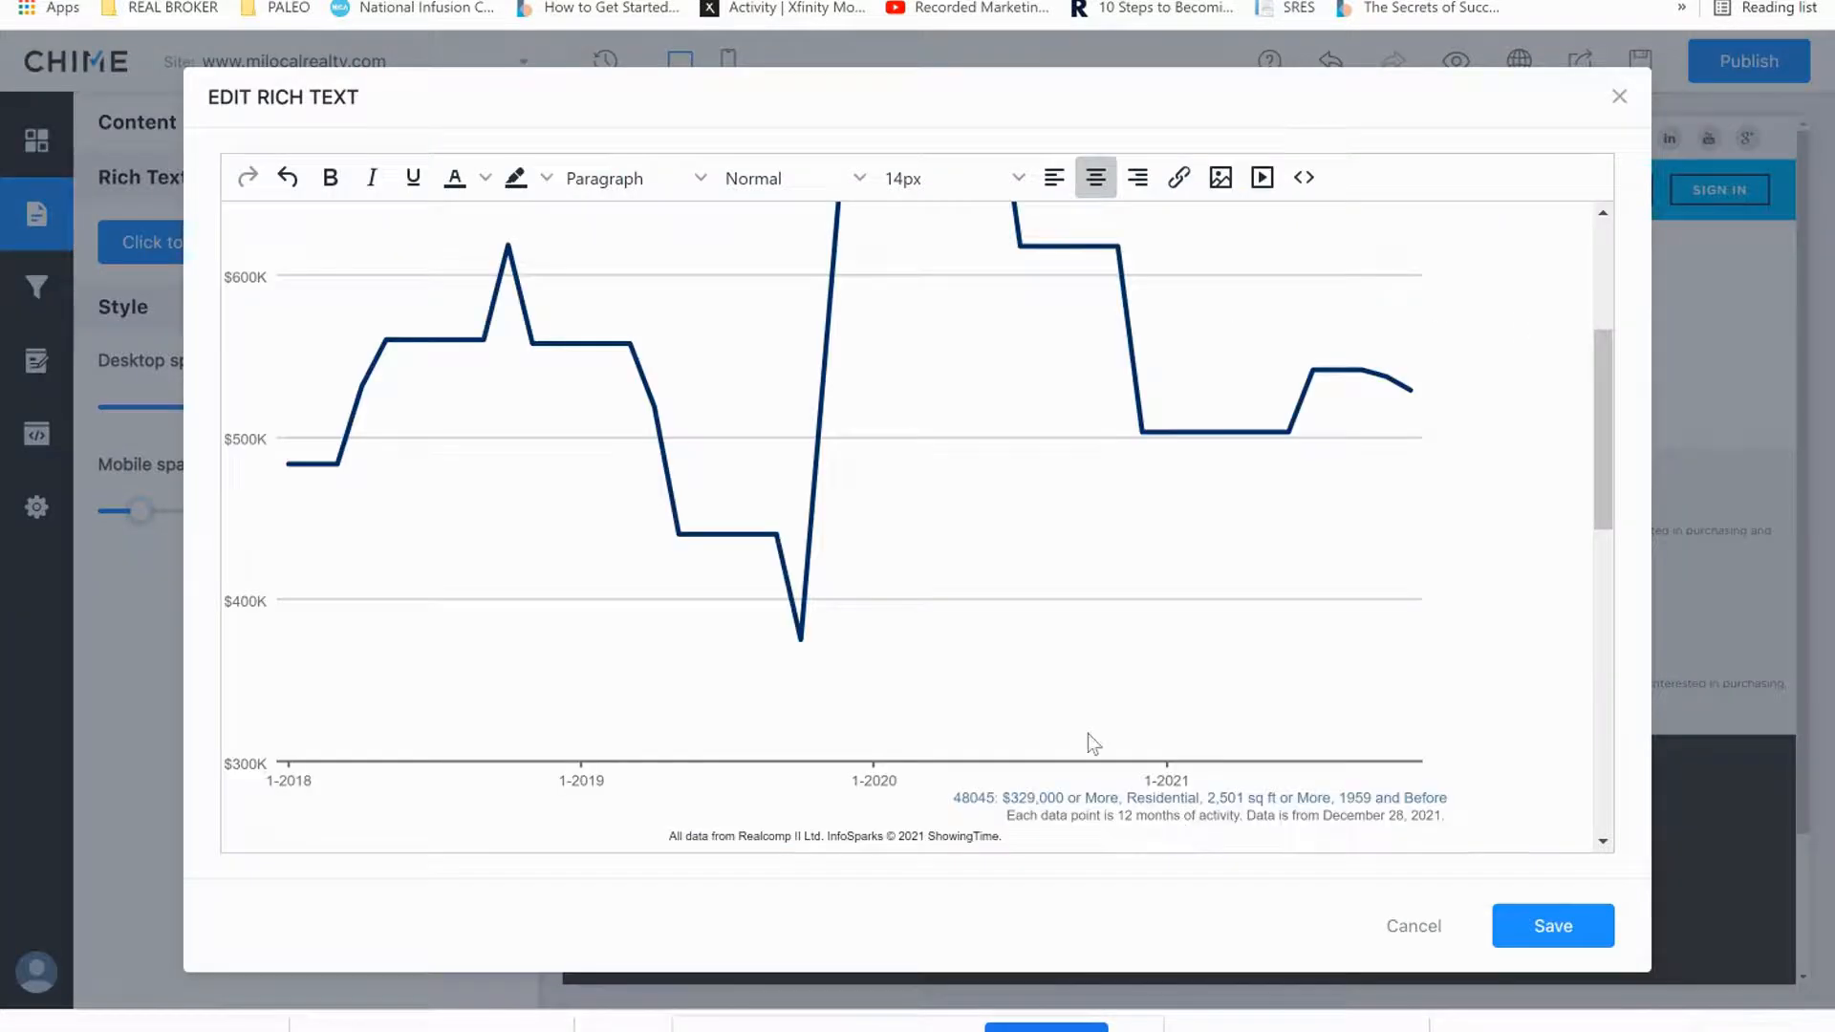
# Enter the heading "AVERAGE SALE PRICE" on the centered line above the sales price chart.
pyautogui.scroll(-5, 1088, 732)
pyautogui.scroll(-3, 1088, 732)
pyautogui.scroll(3, 1087, 732)
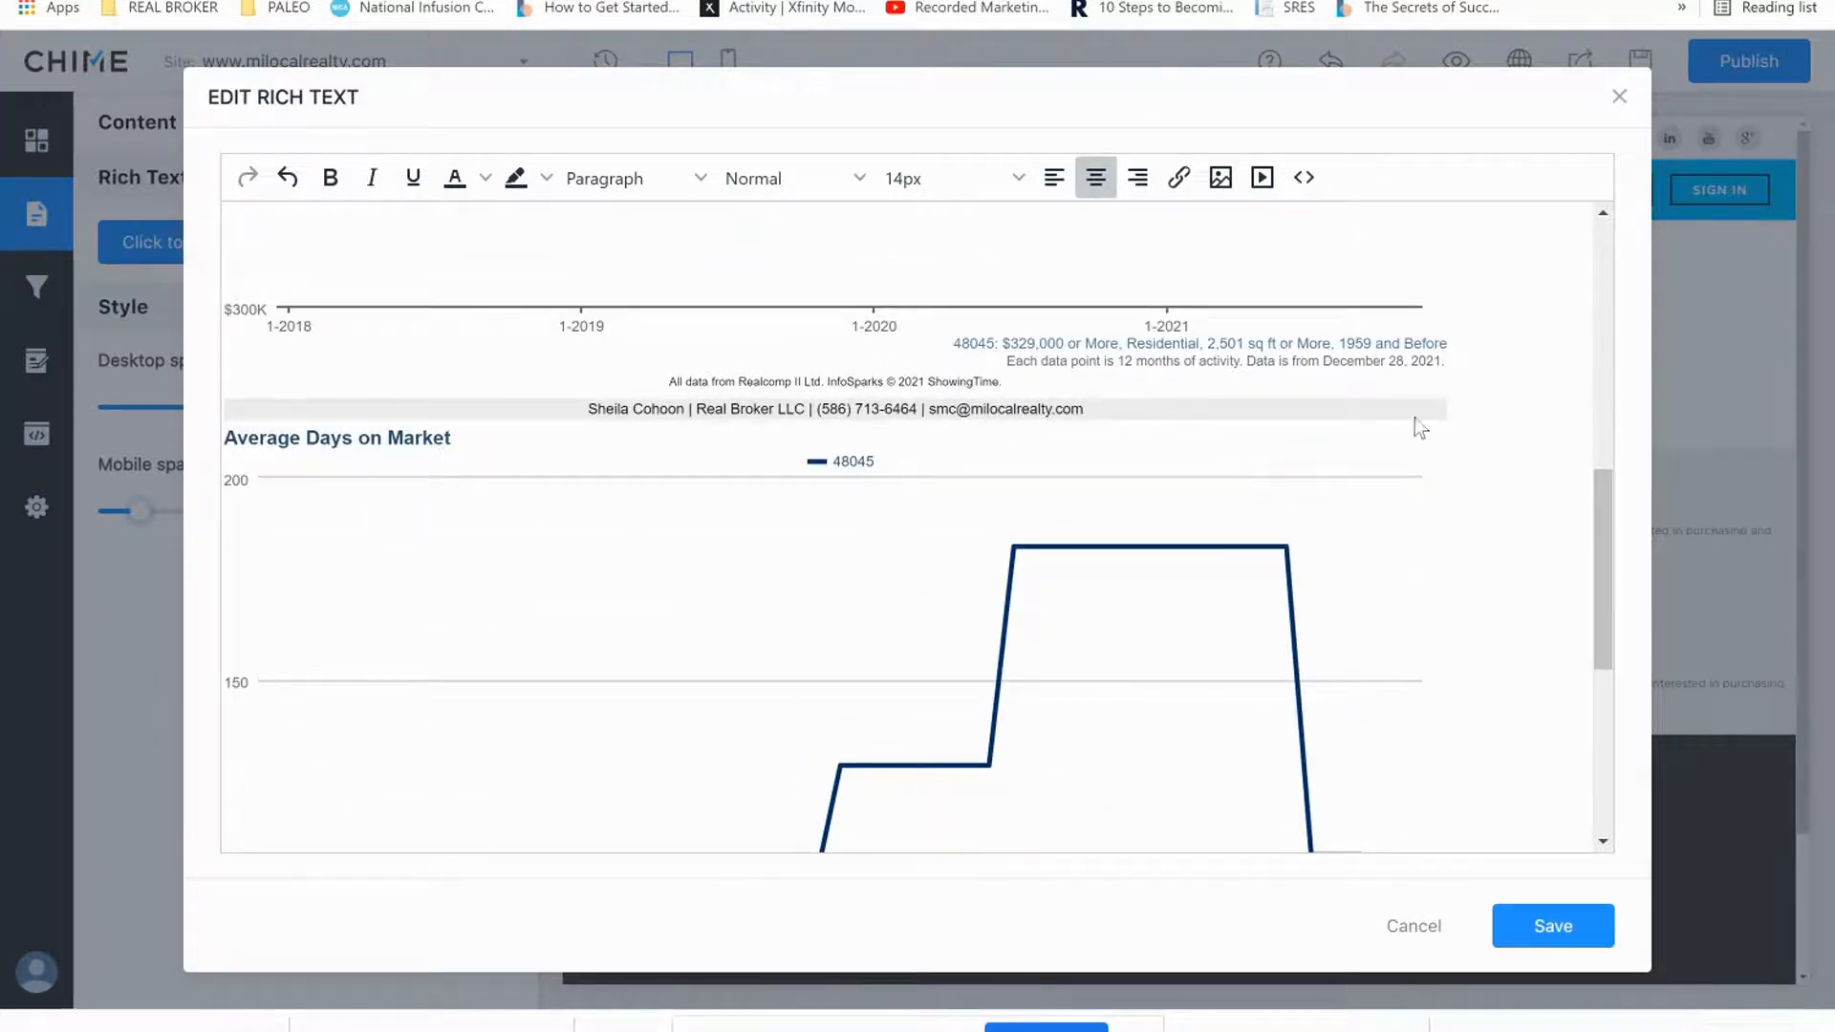
pyautogui.scroll(5, 1453, 383)
pyautogui.scroll(3, 1452, 383)
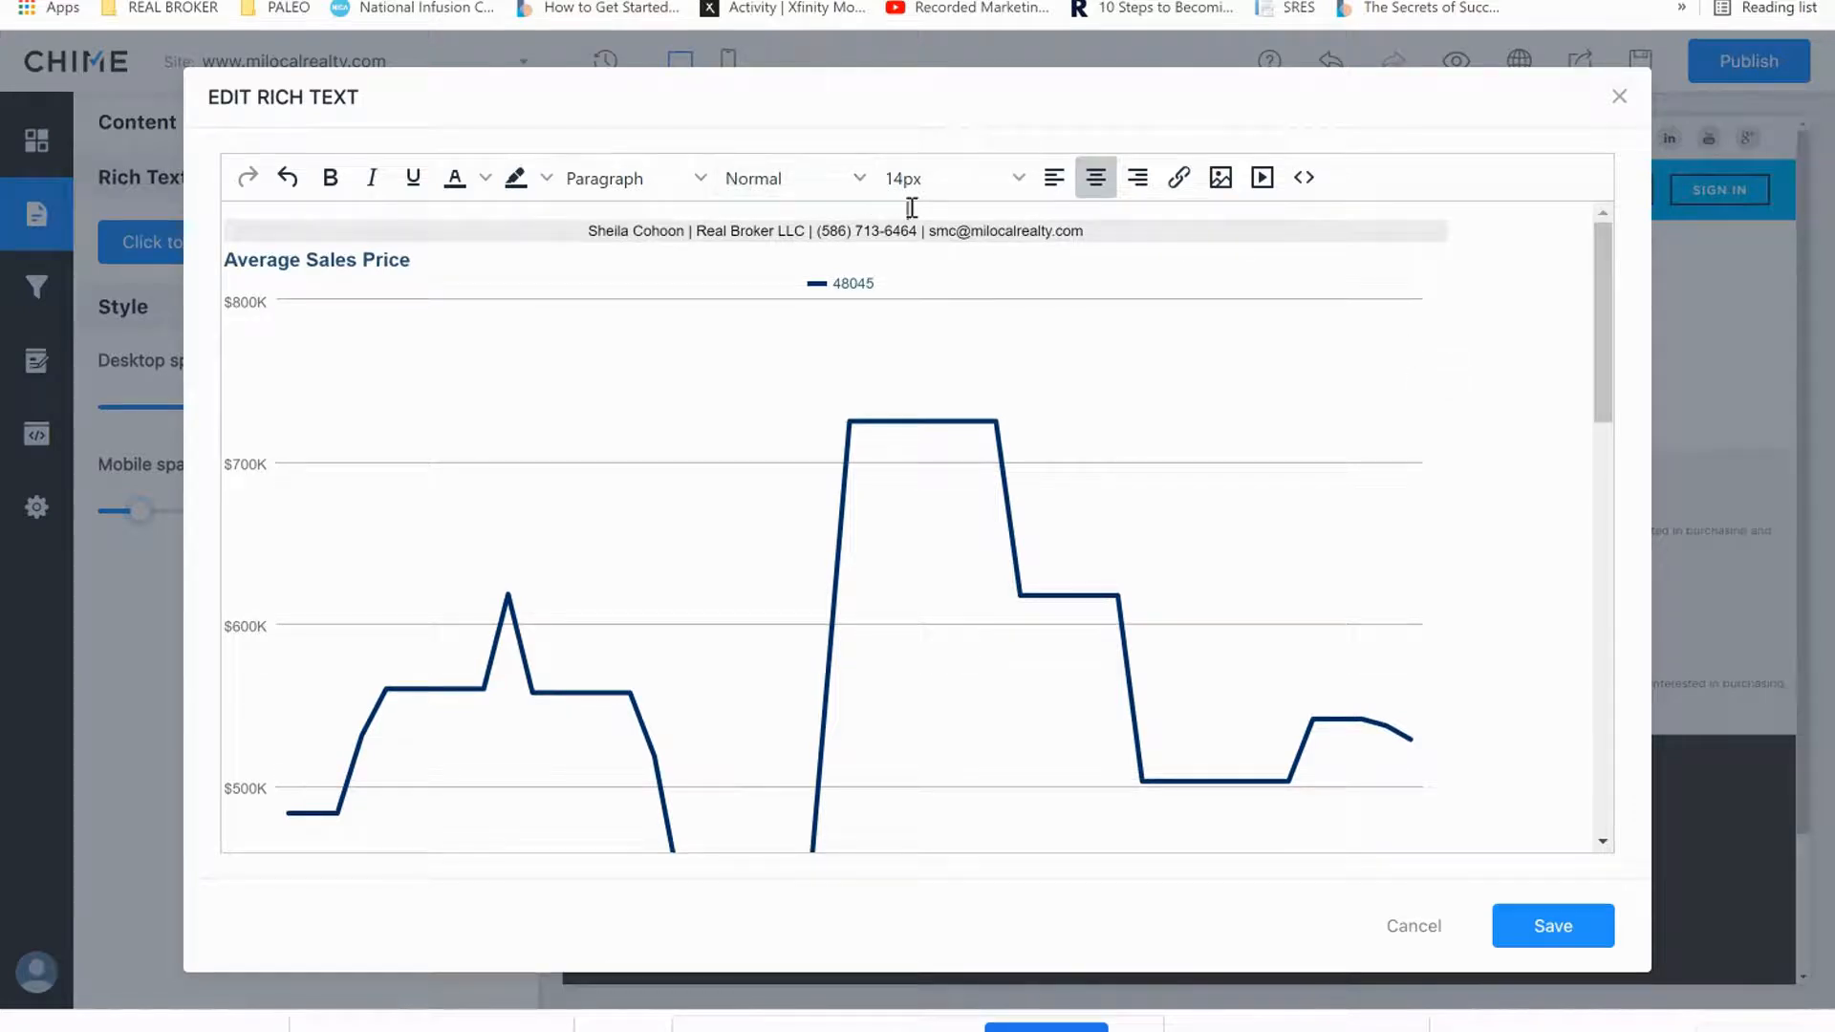
pyautogui.write('Y')
pyautogui.press('BackSpace')
pyautogui.write('VERAGE SALES')
pyautogui.press('BackSpace')
pyautogui.write('PRICE')
# Format the "AVERAGE SALE PRICE" heading as 36px, bold, in the Title font.
pyautogui.tripleClick(913, 208)
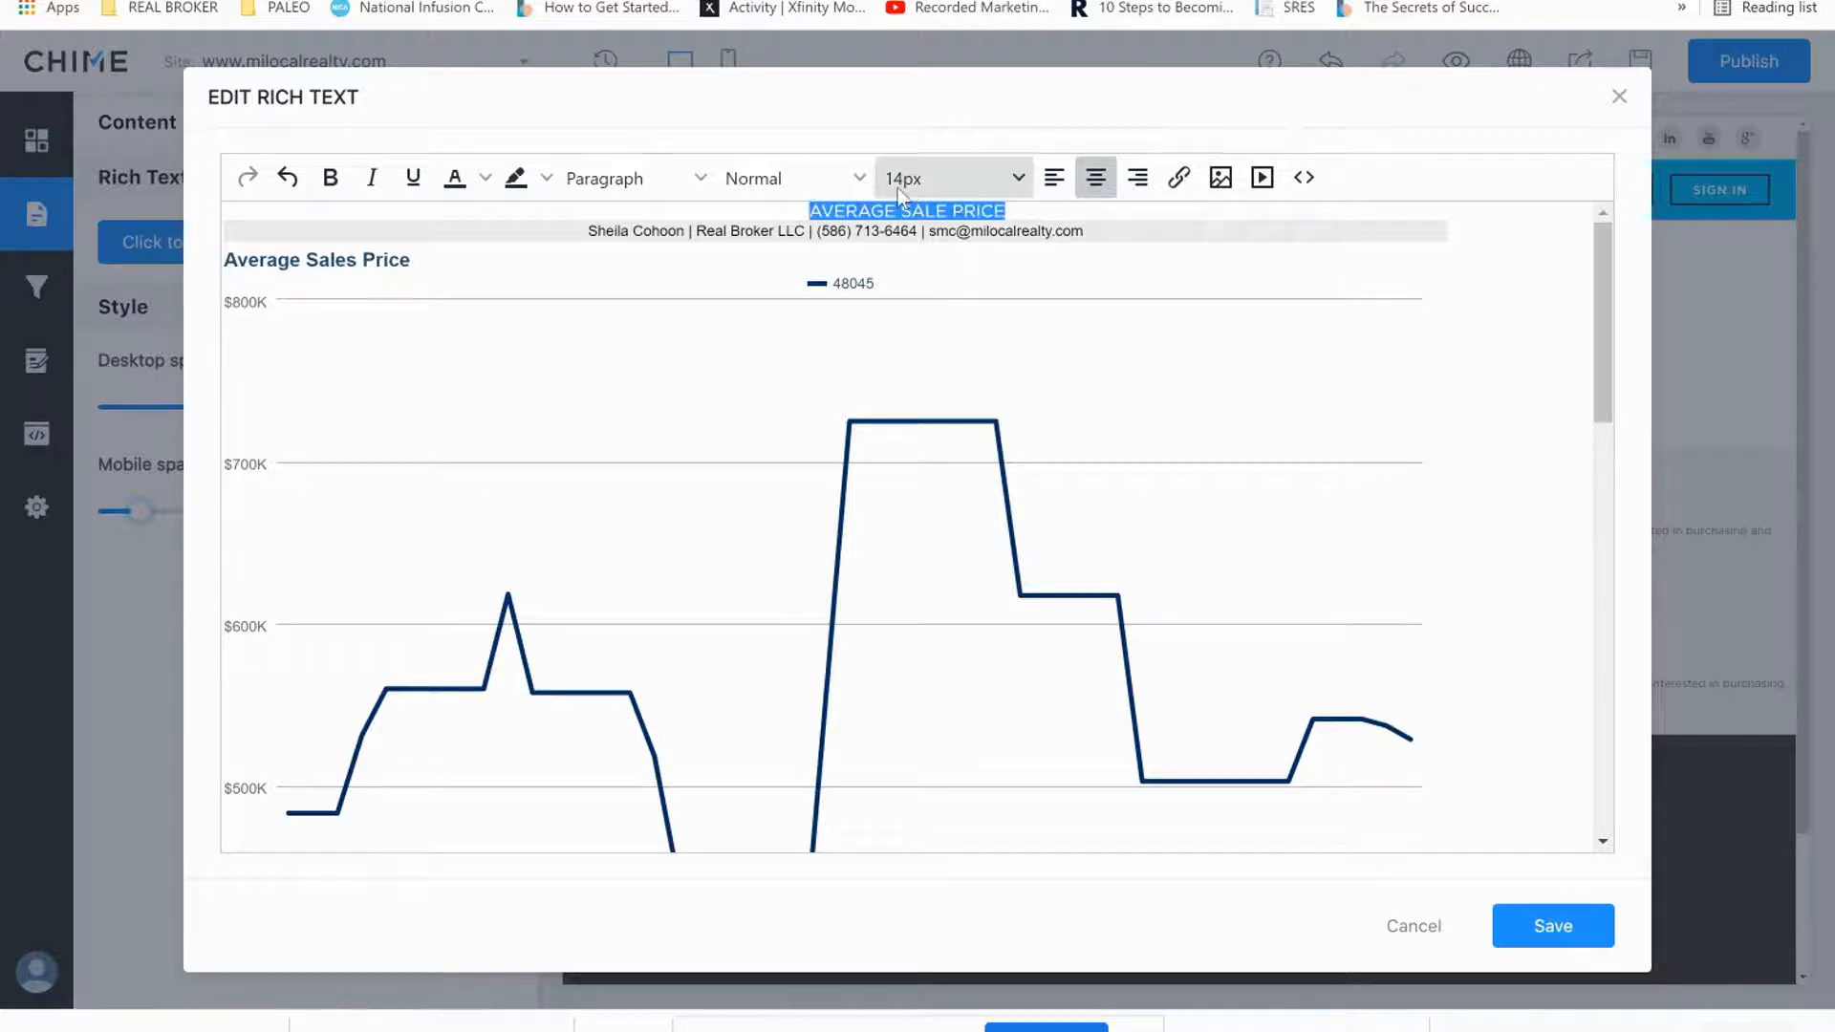
pyautogui.click(946, 178)
pyautogui.click(909, 420)
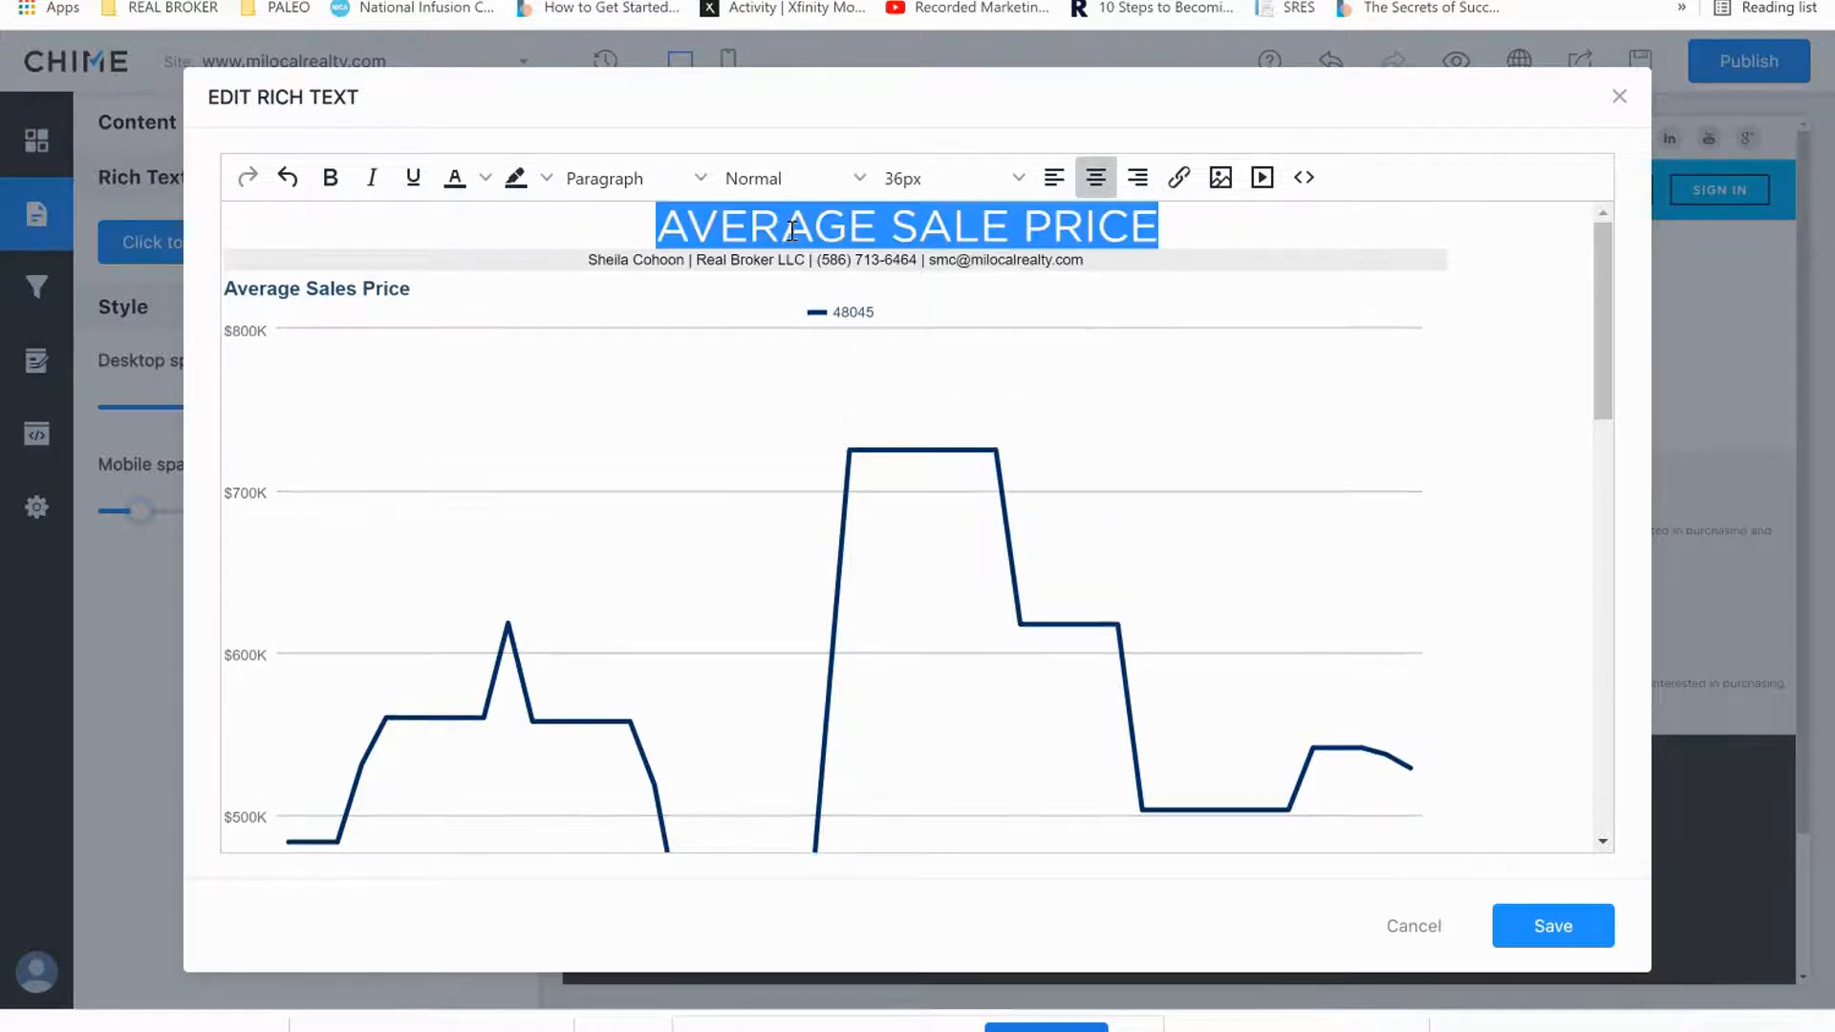
pyautogui.click(330, 177)
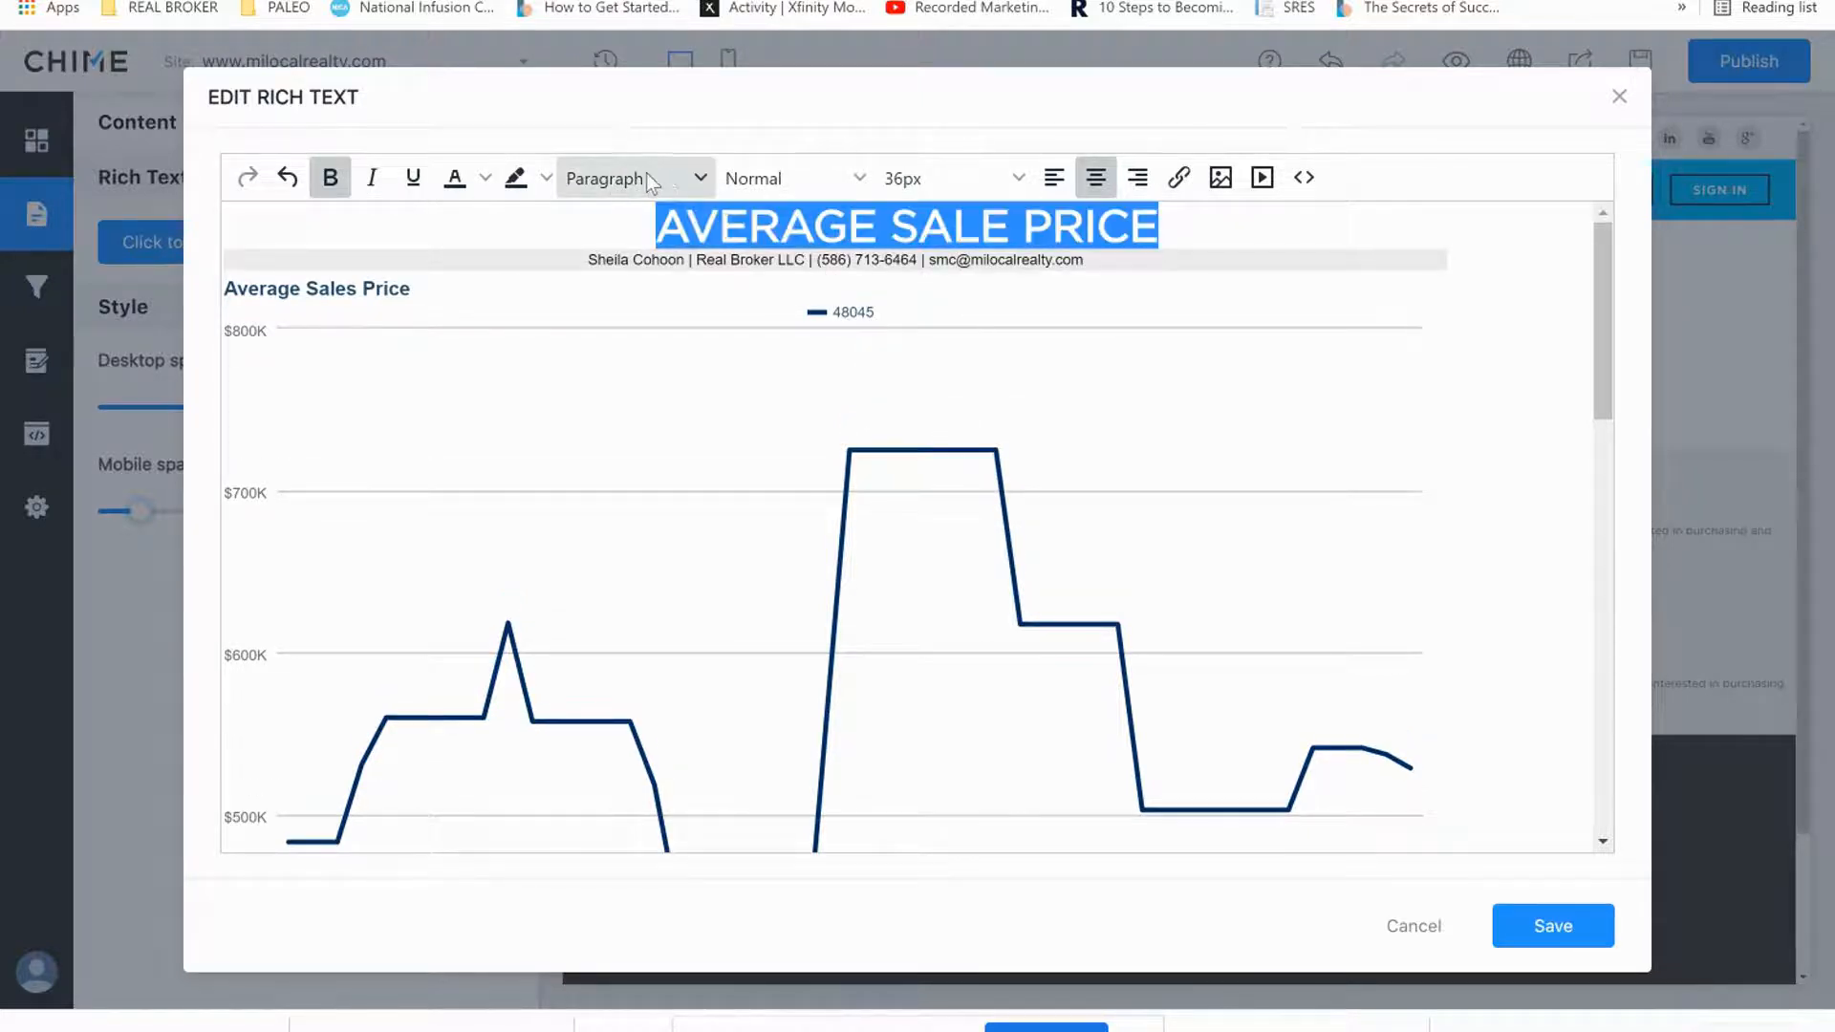
pyautogui.click(747, 176)
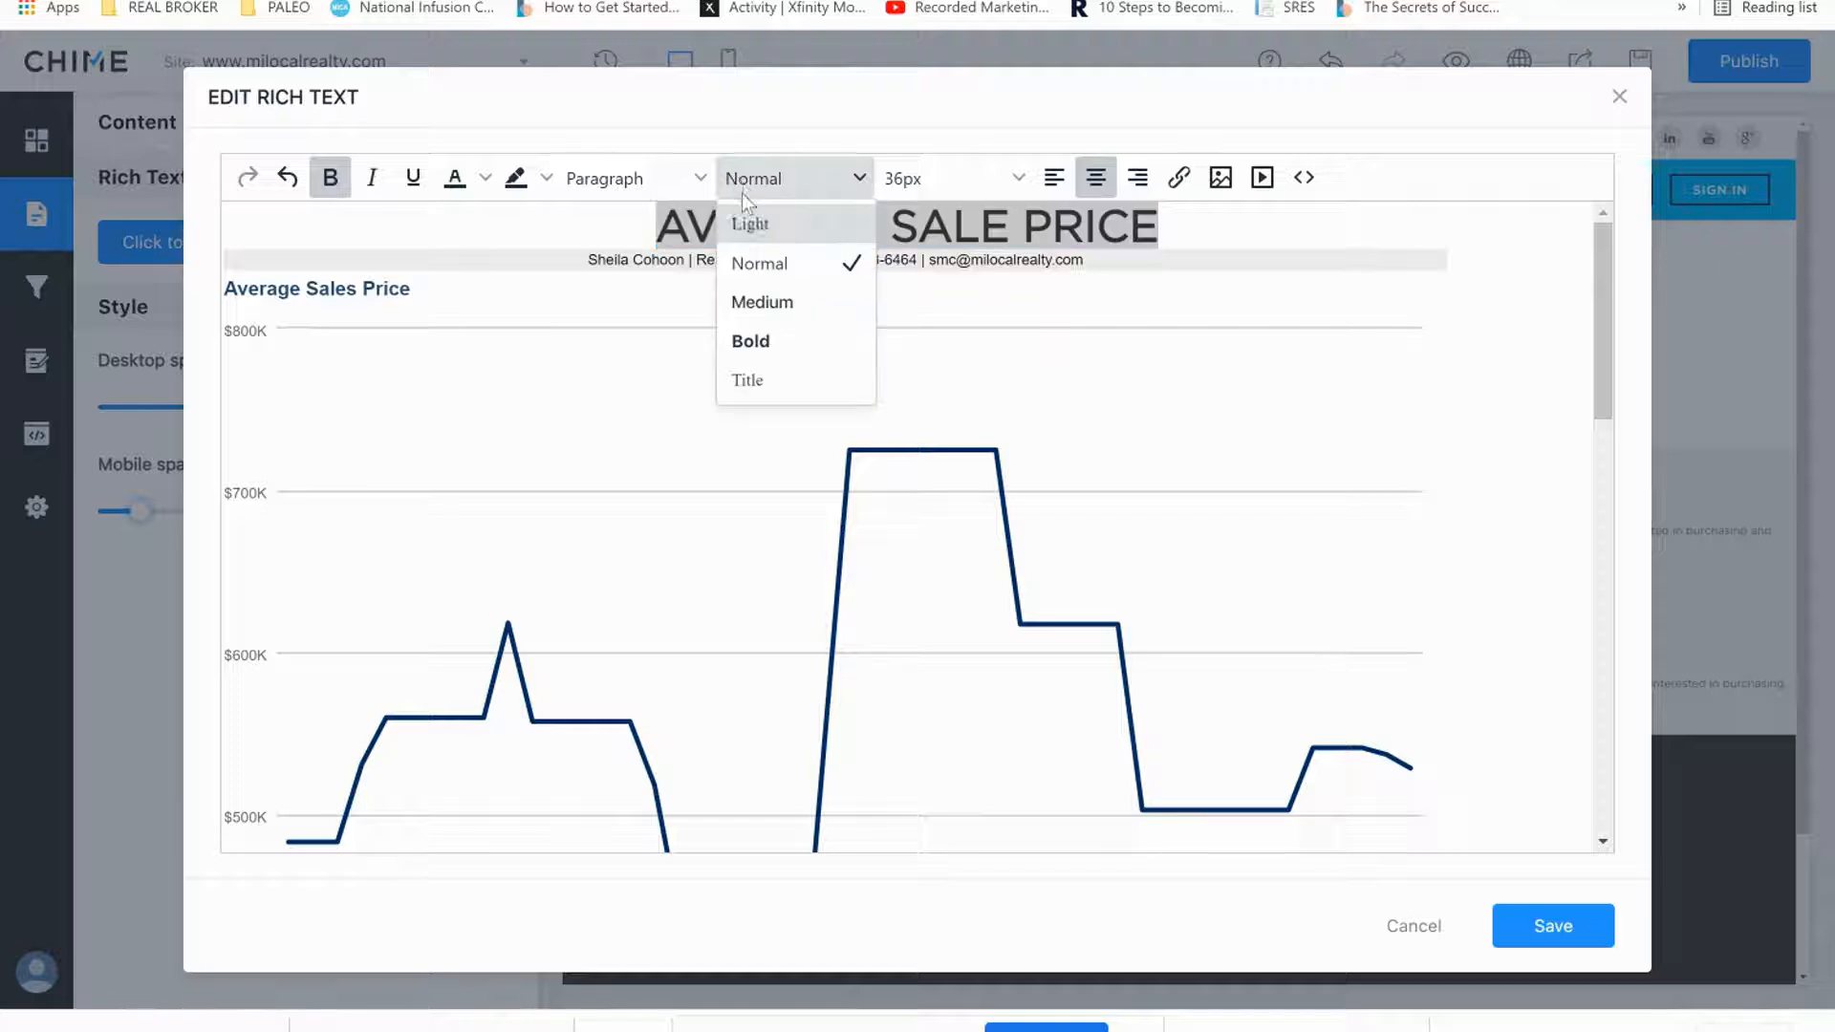
pyautogui.click(779, 382)
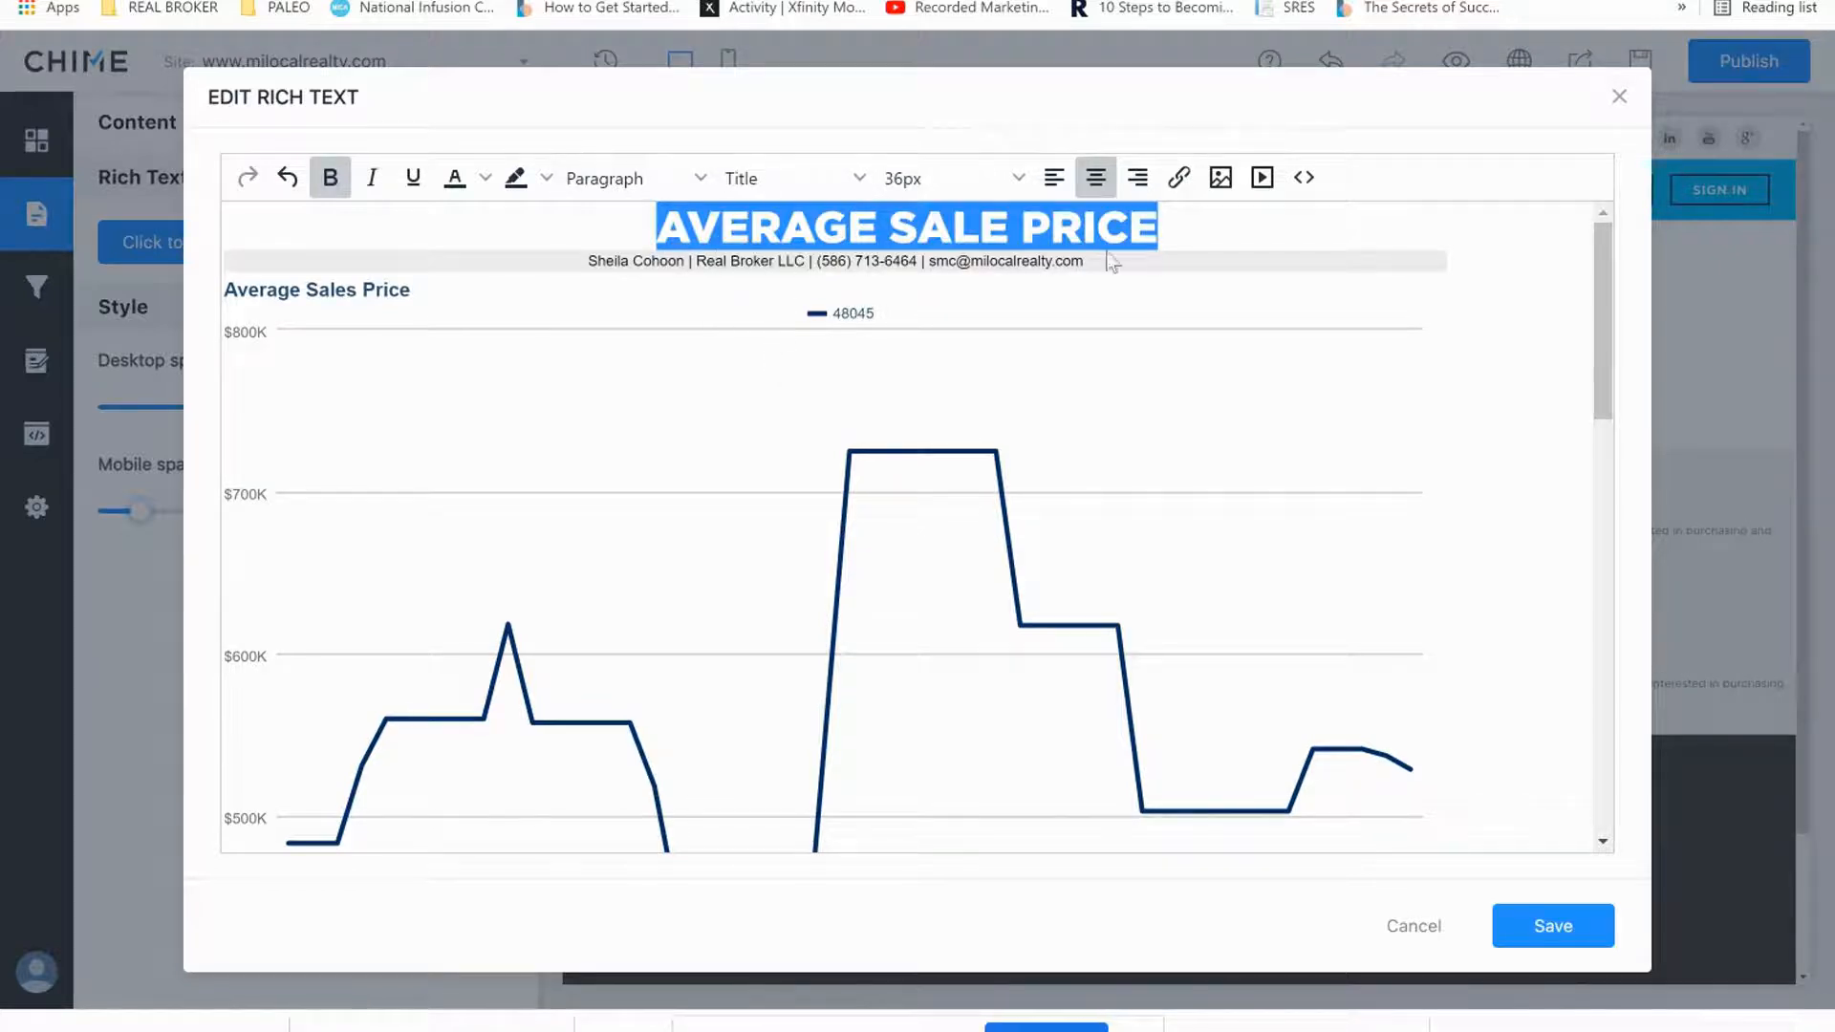
pyautogui.click(1257, 230)
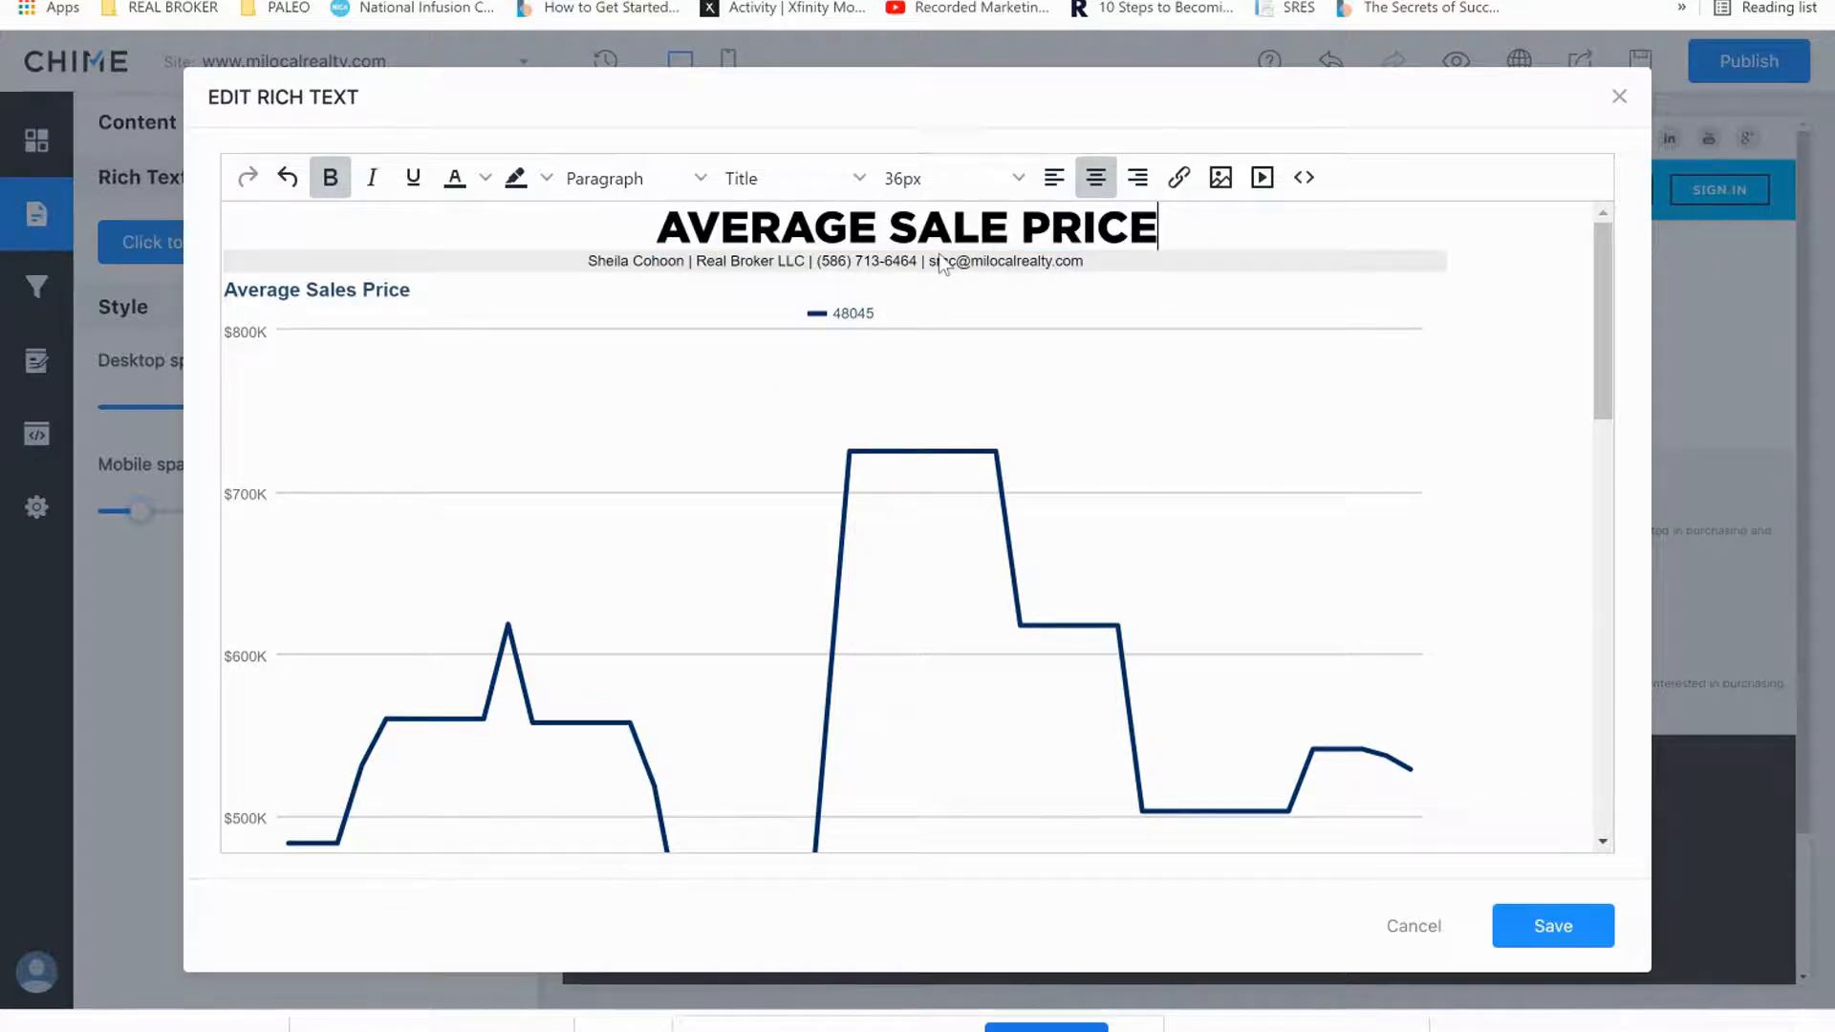
# Color the whole "AVERAGE SALE PRICE" heading blue (#26578d).
pyautogui.doubleClick(808, 225)
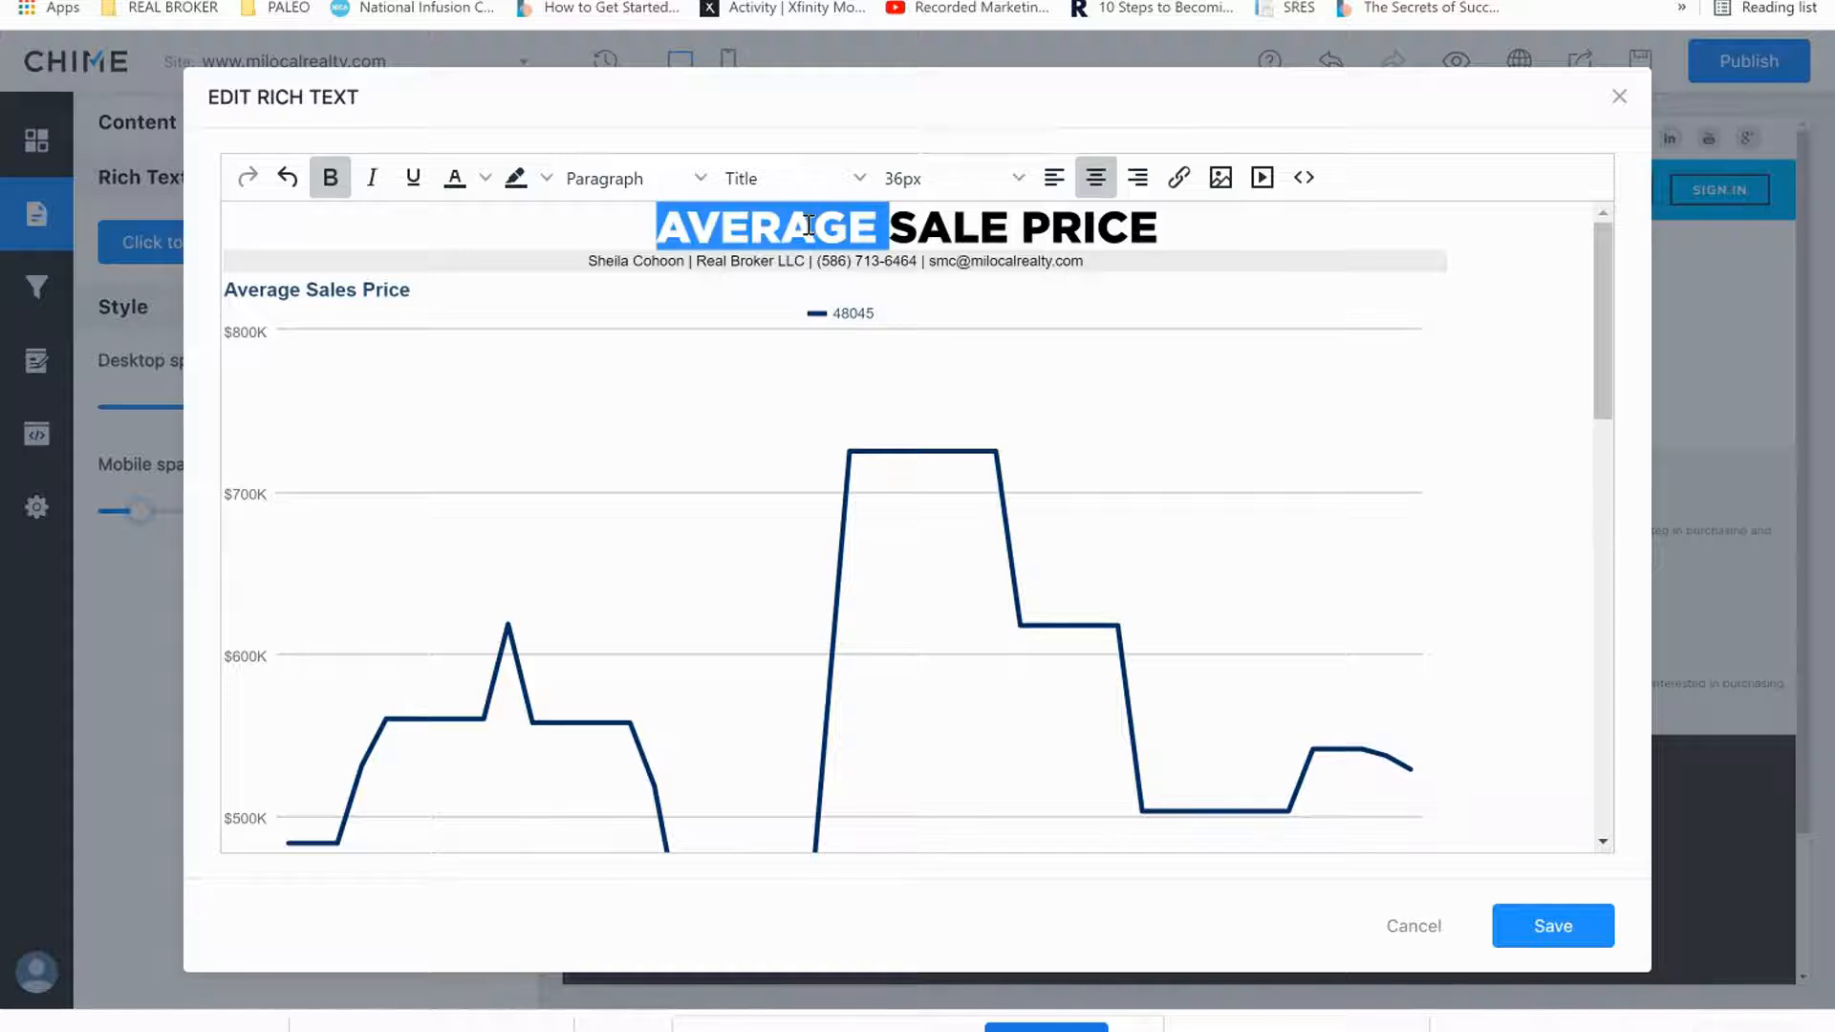
pyautogui.click(809, 224)
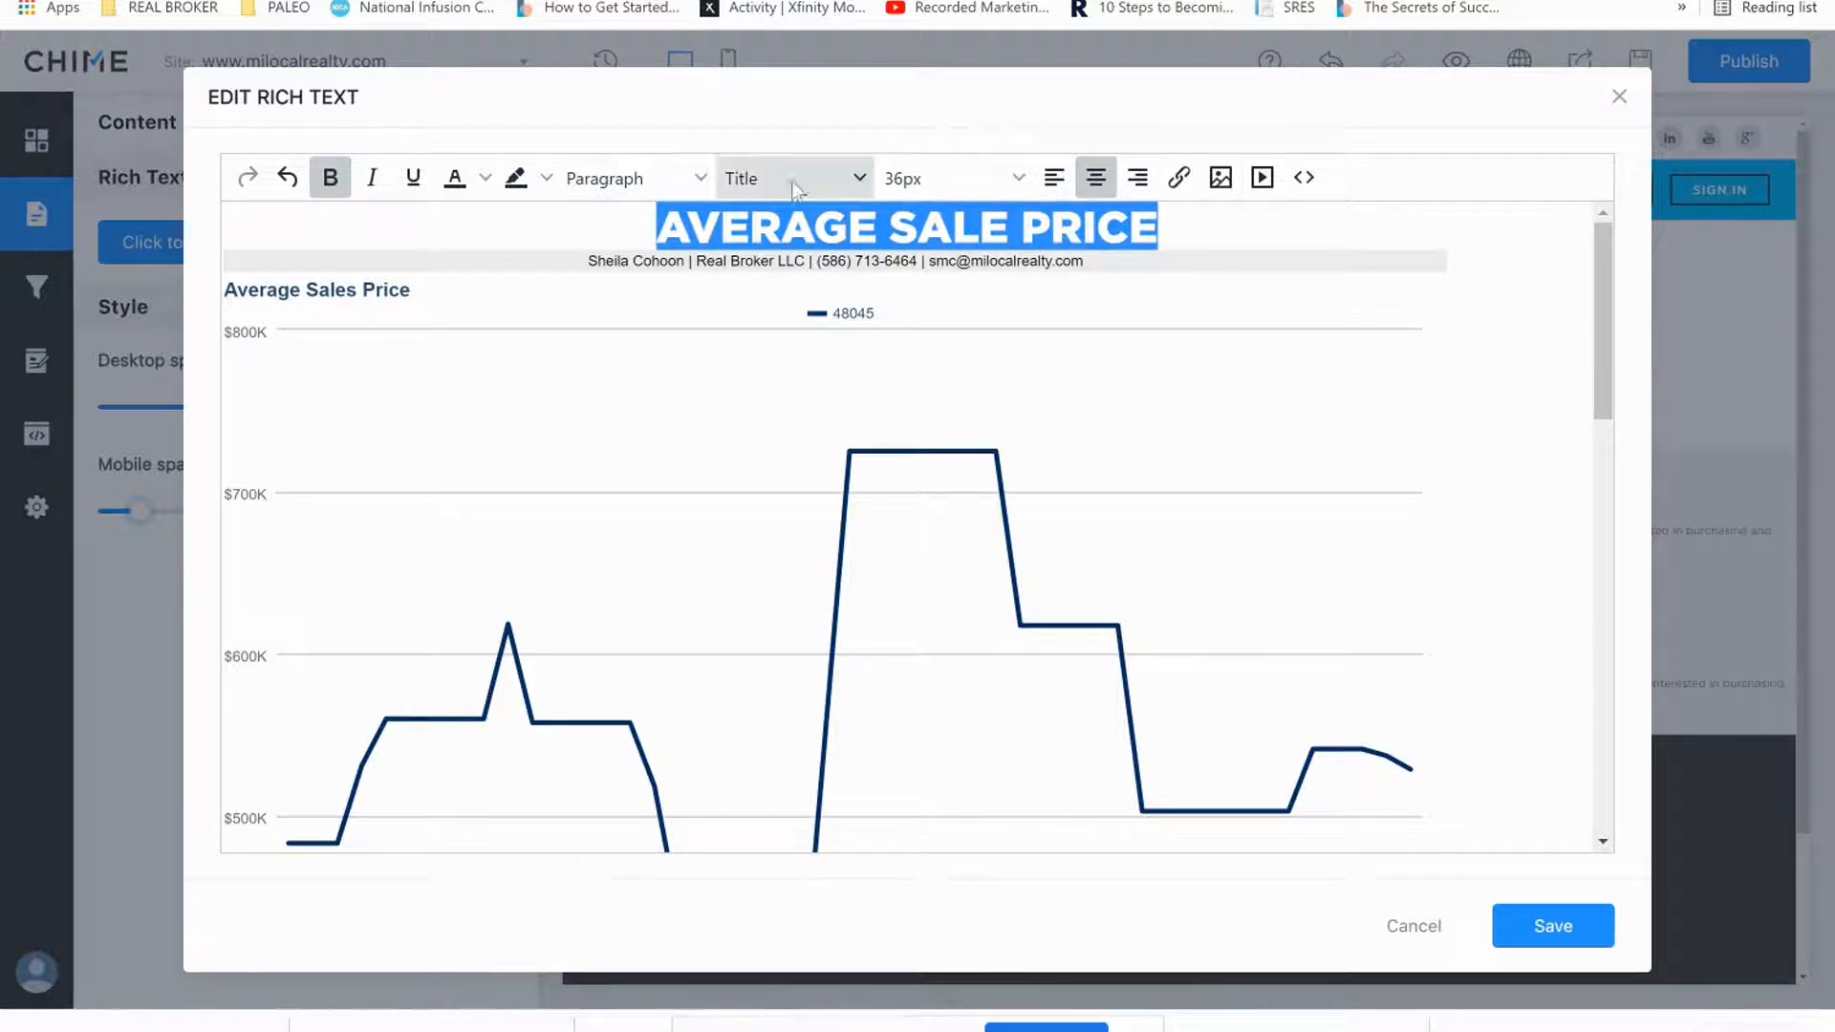
pyautogui.click(486, 179)
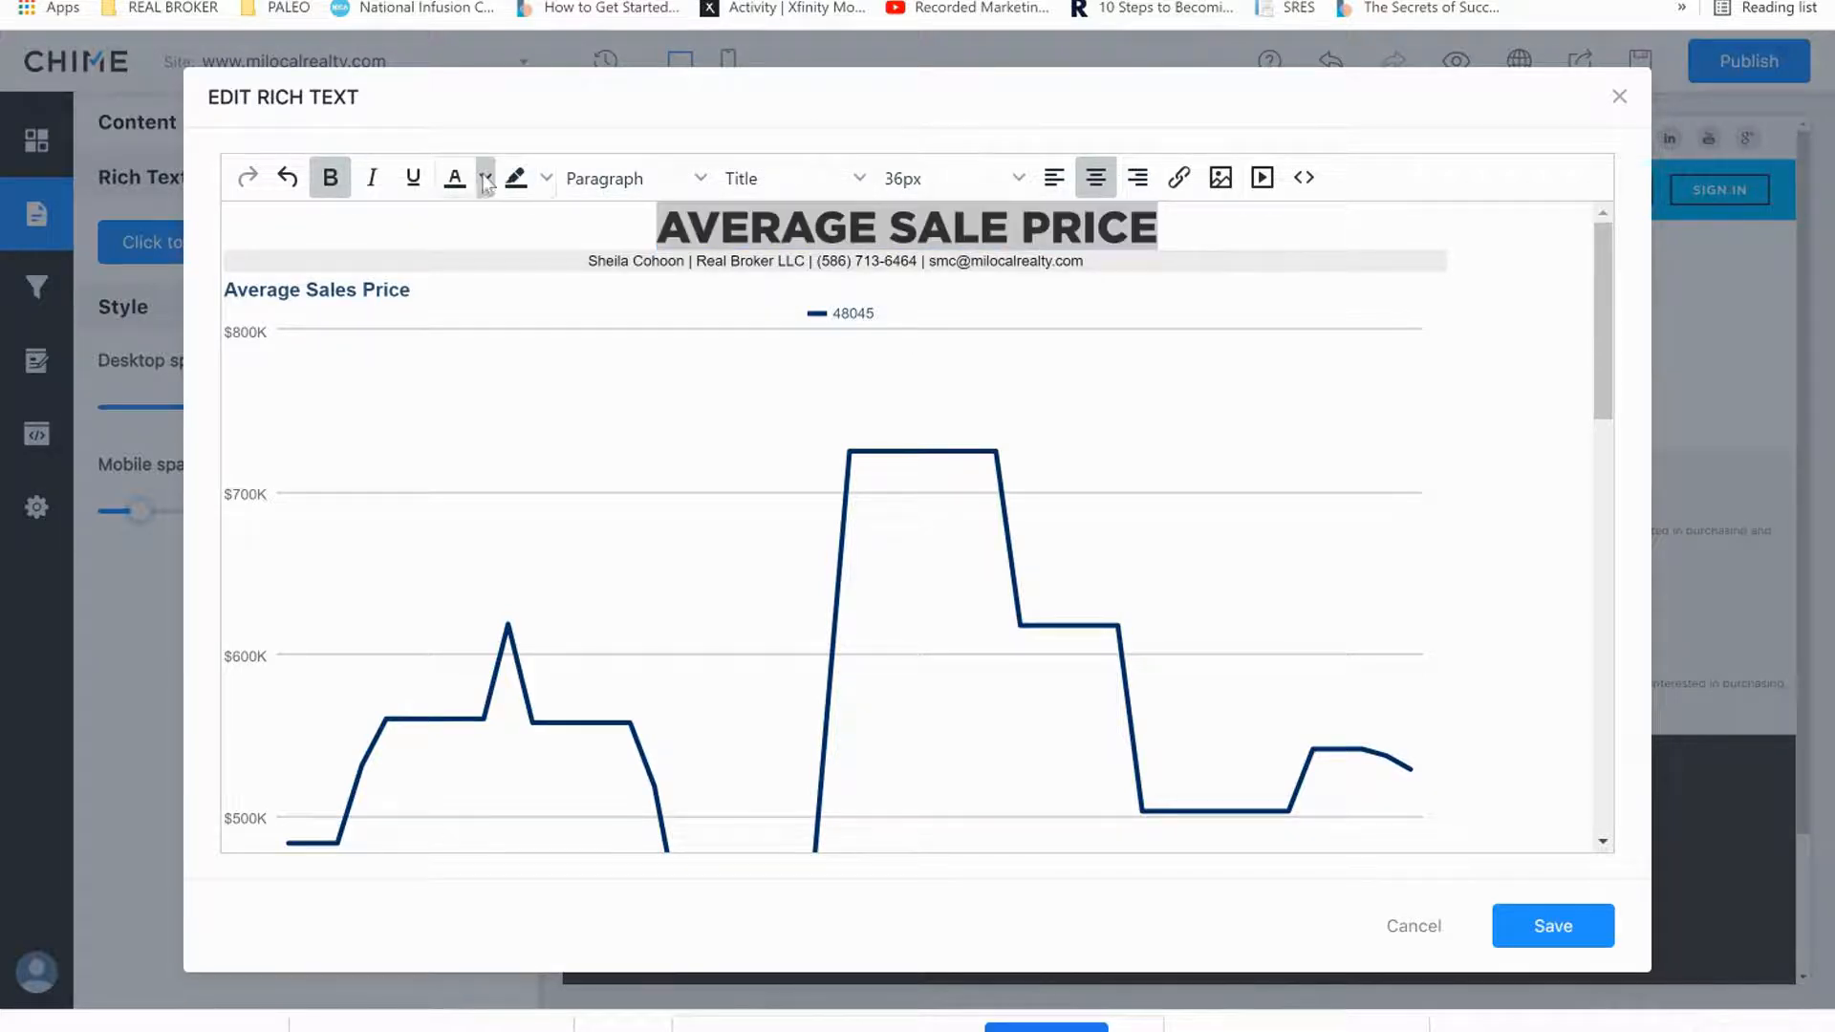
pyautogui.click(562, 359)
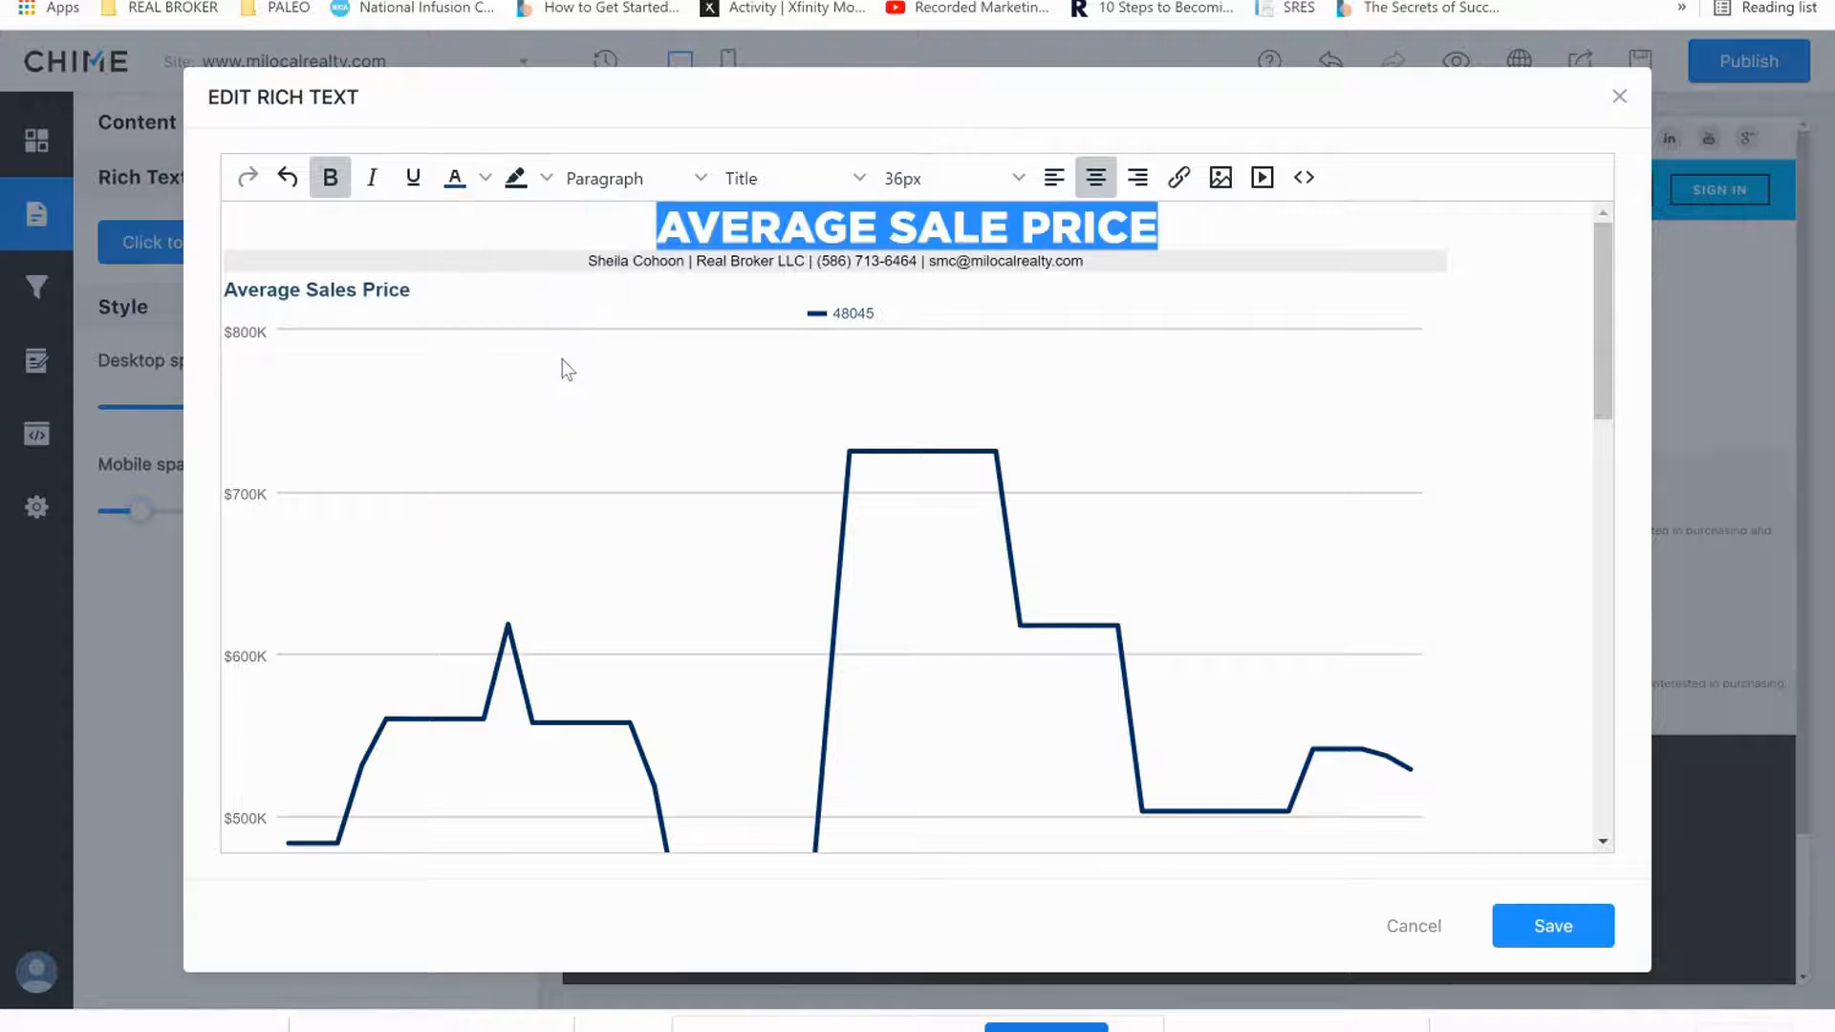
pyautogui.click(1110, 325)
# Duplicate the <br /> tag between the two chart iframes in the source code and save the code.
pyautogui.scroll(-10, 1065, 544)
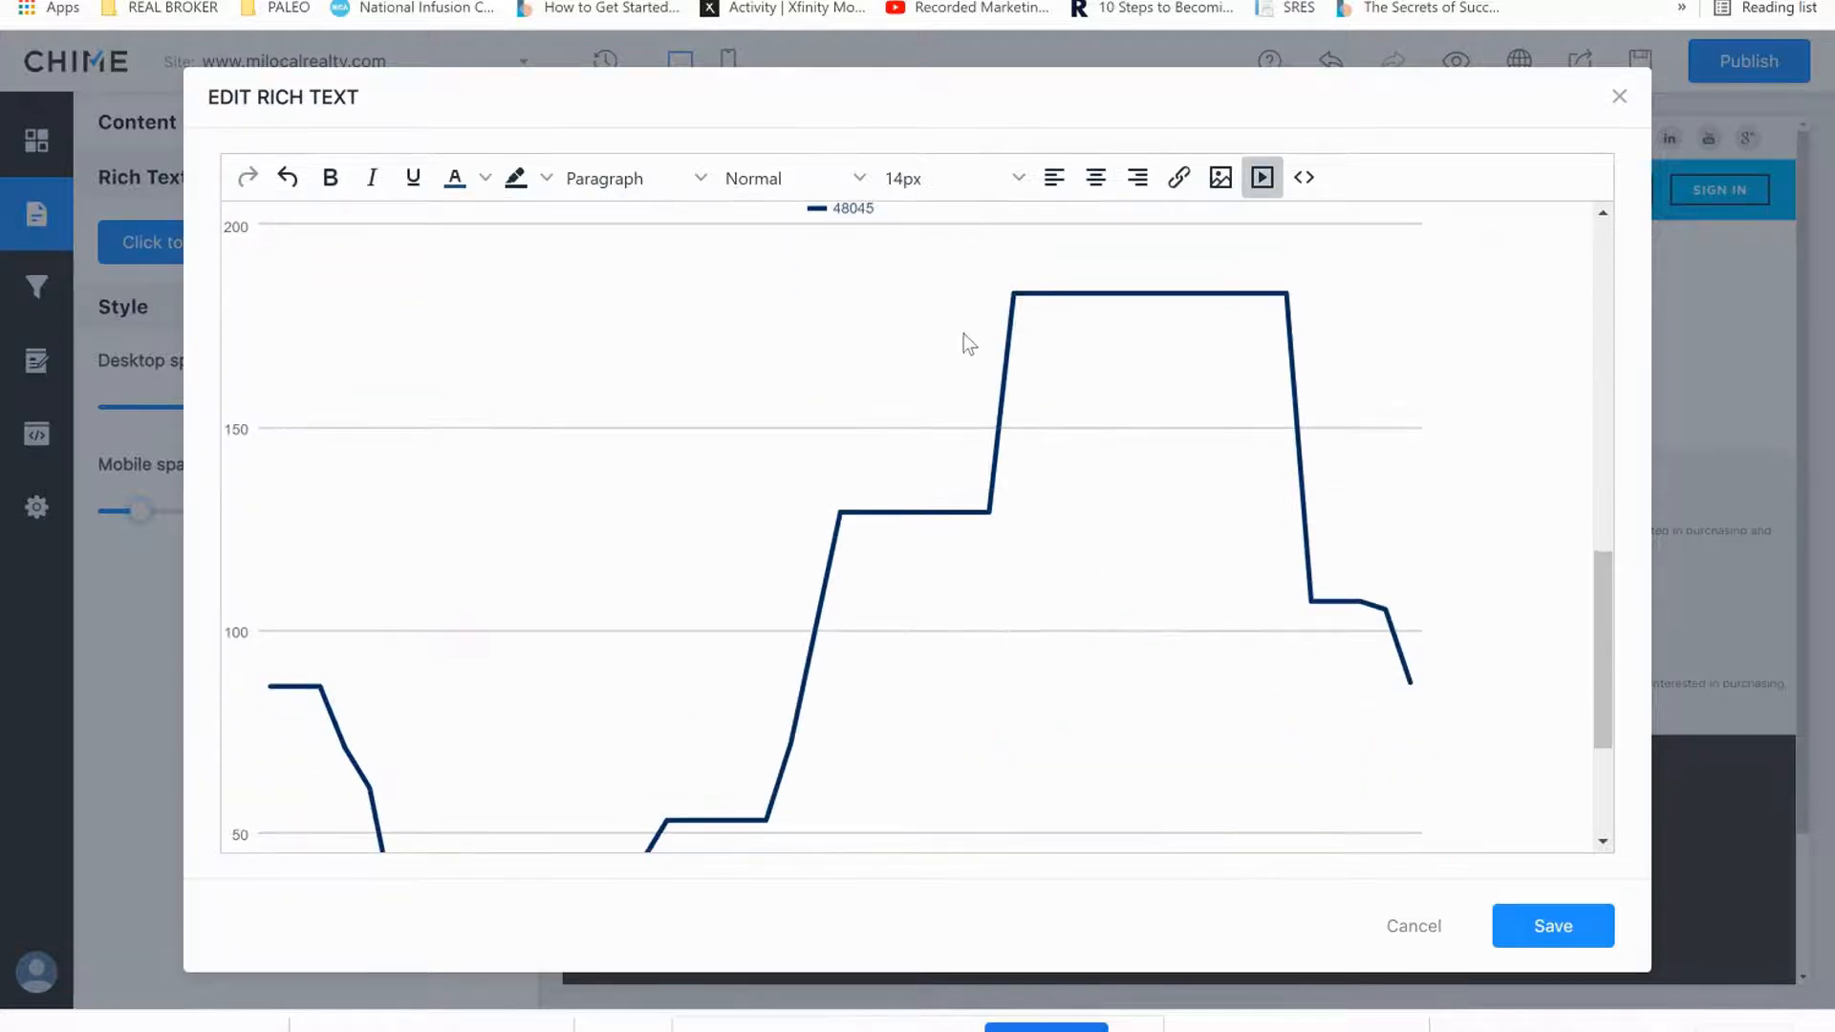
pyautogui.scroll(3, 967, 339)
pyautogui.click(1494, 410)
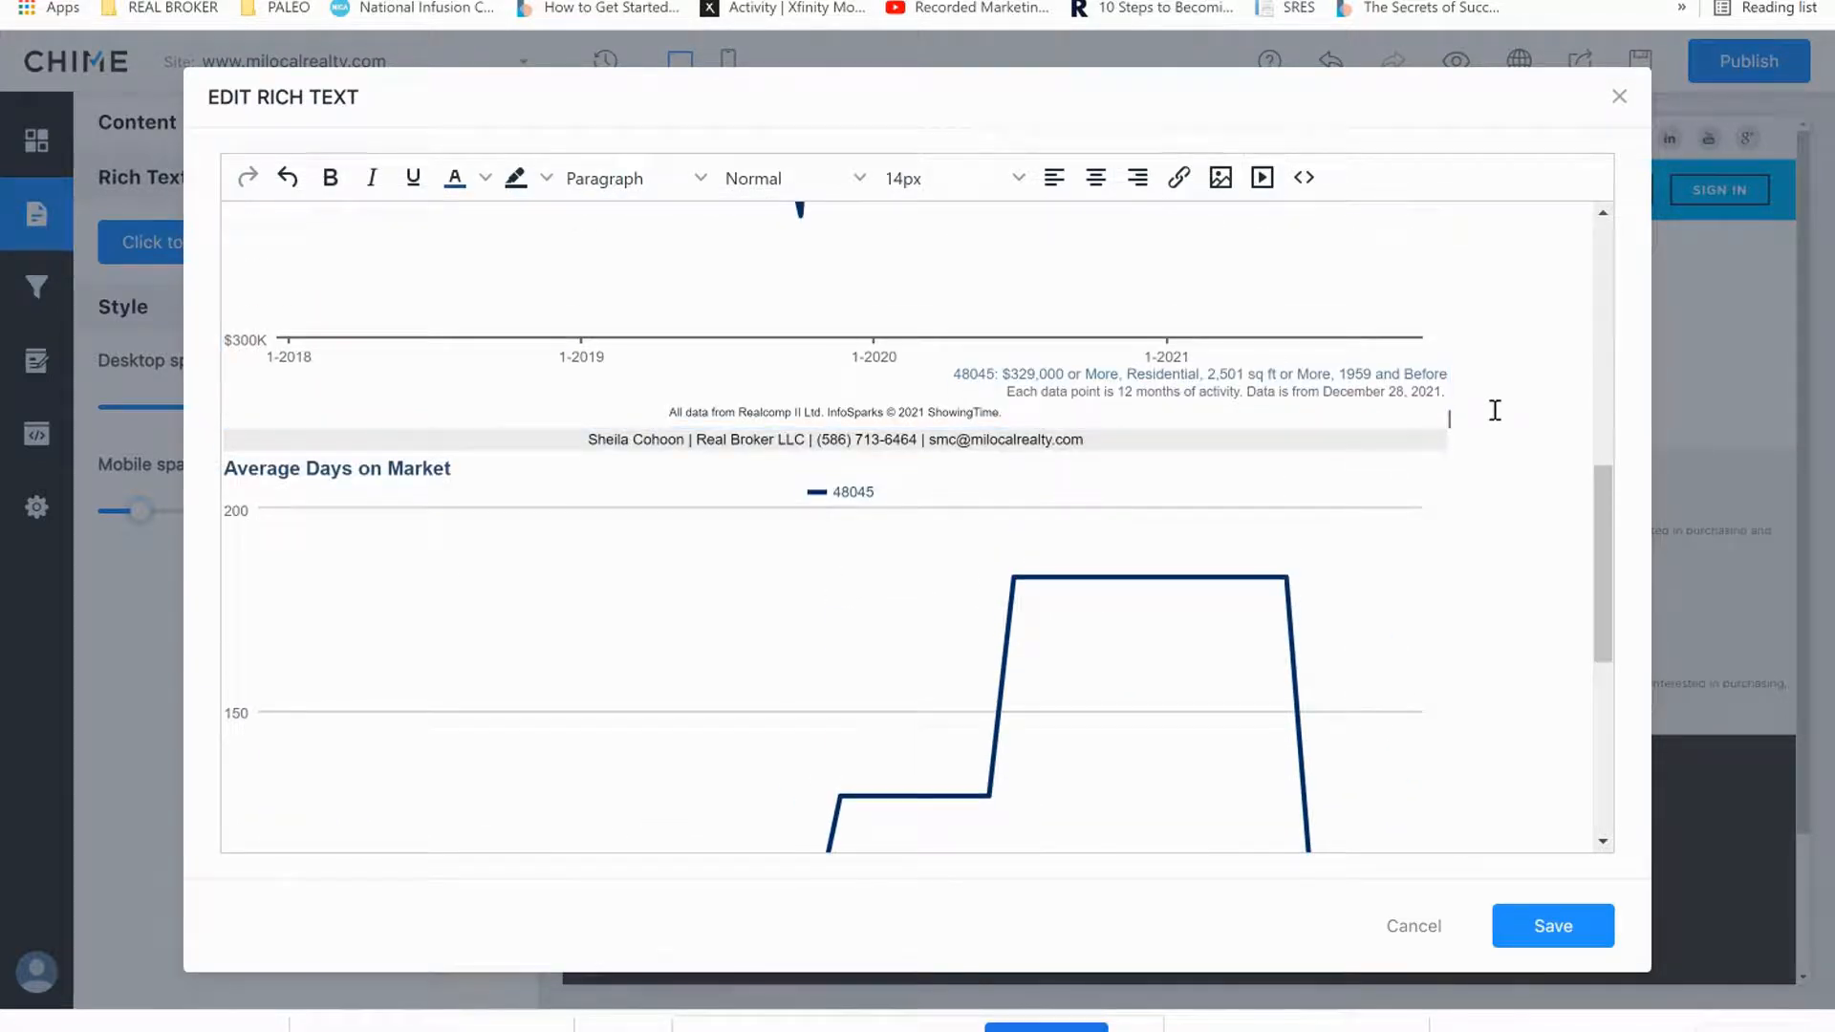
pyautogui.scroll(-6, 1494, 410)
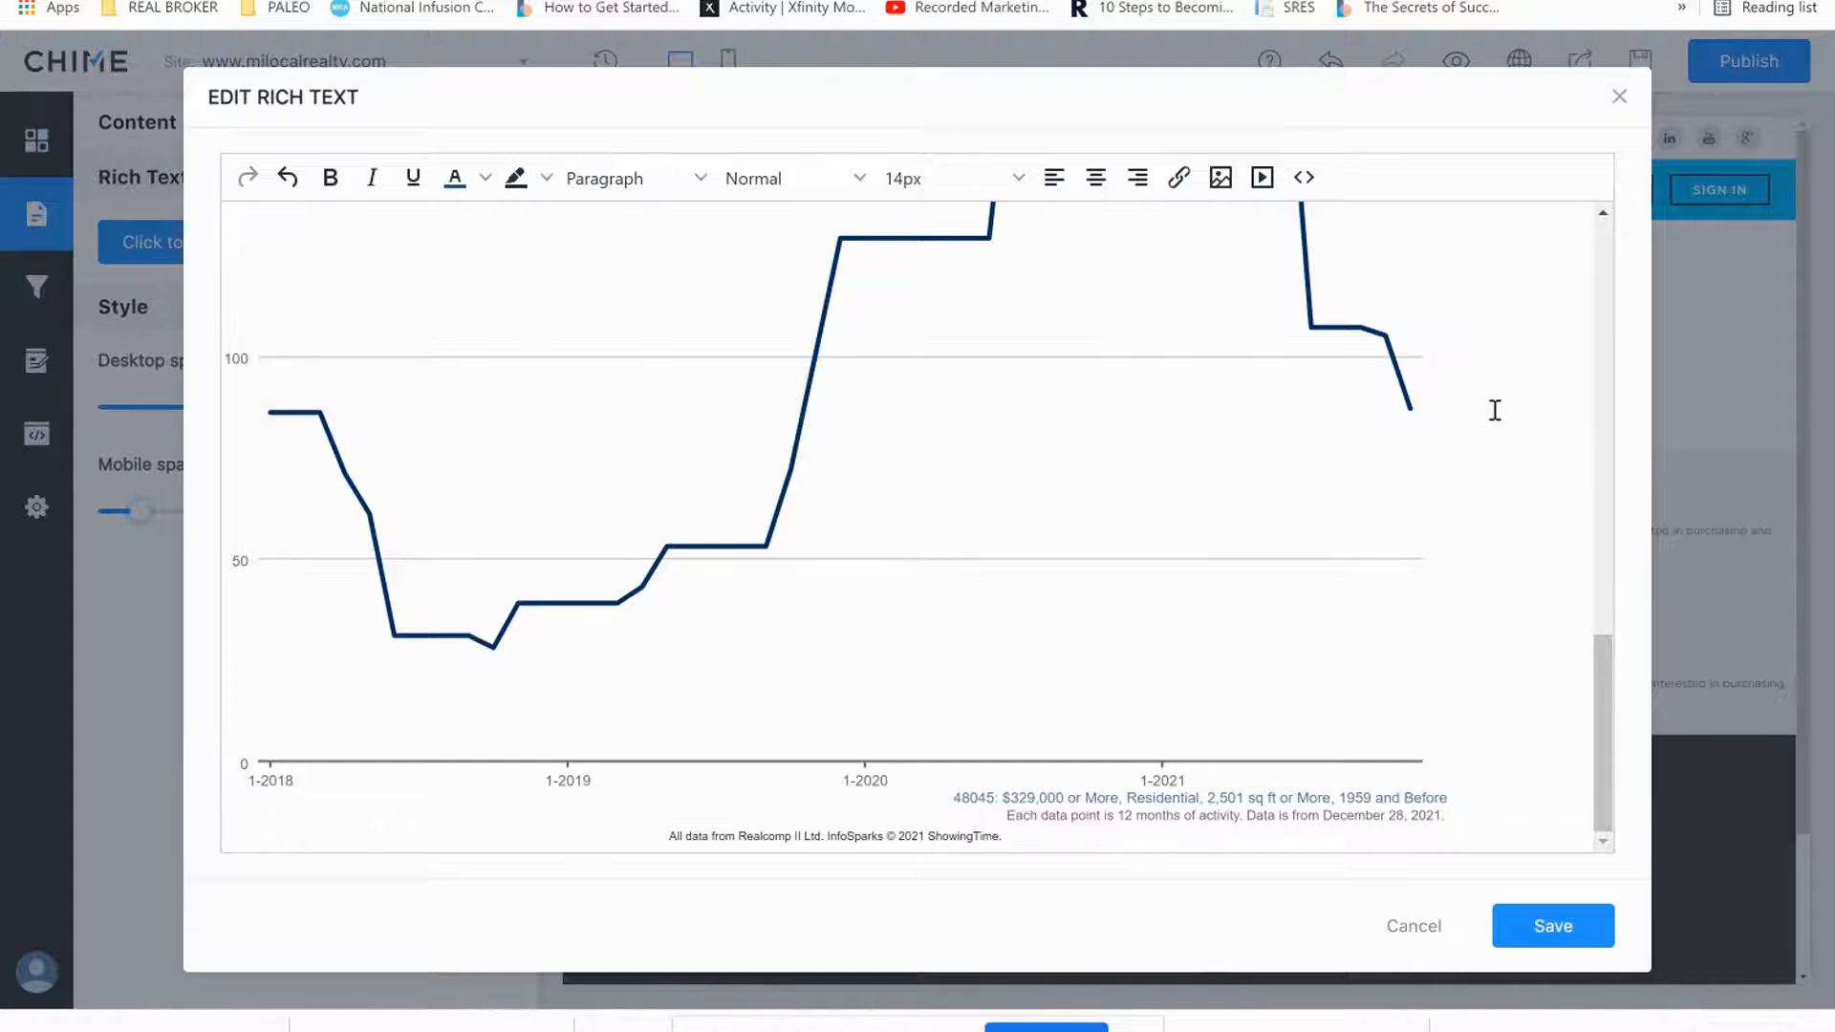
pyautogui.scroll(6, 1157, 631)
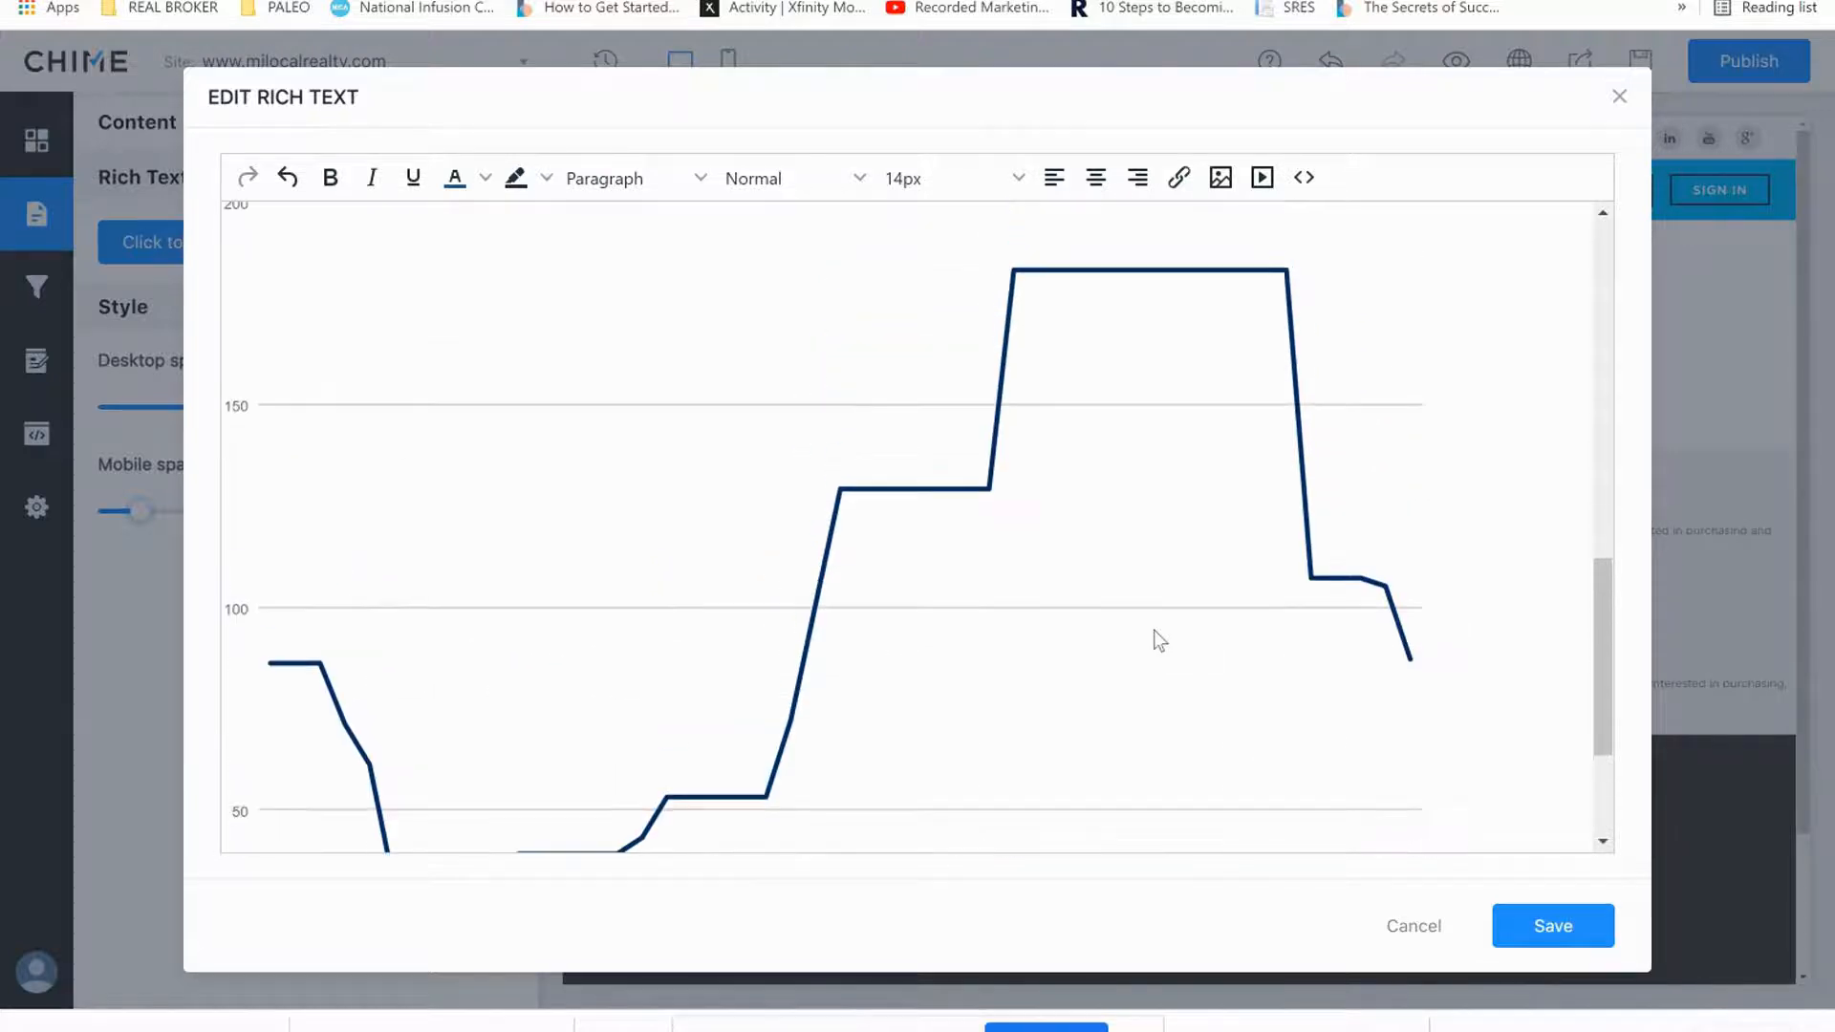
pyautogui.scroll(1, 1151, 588)
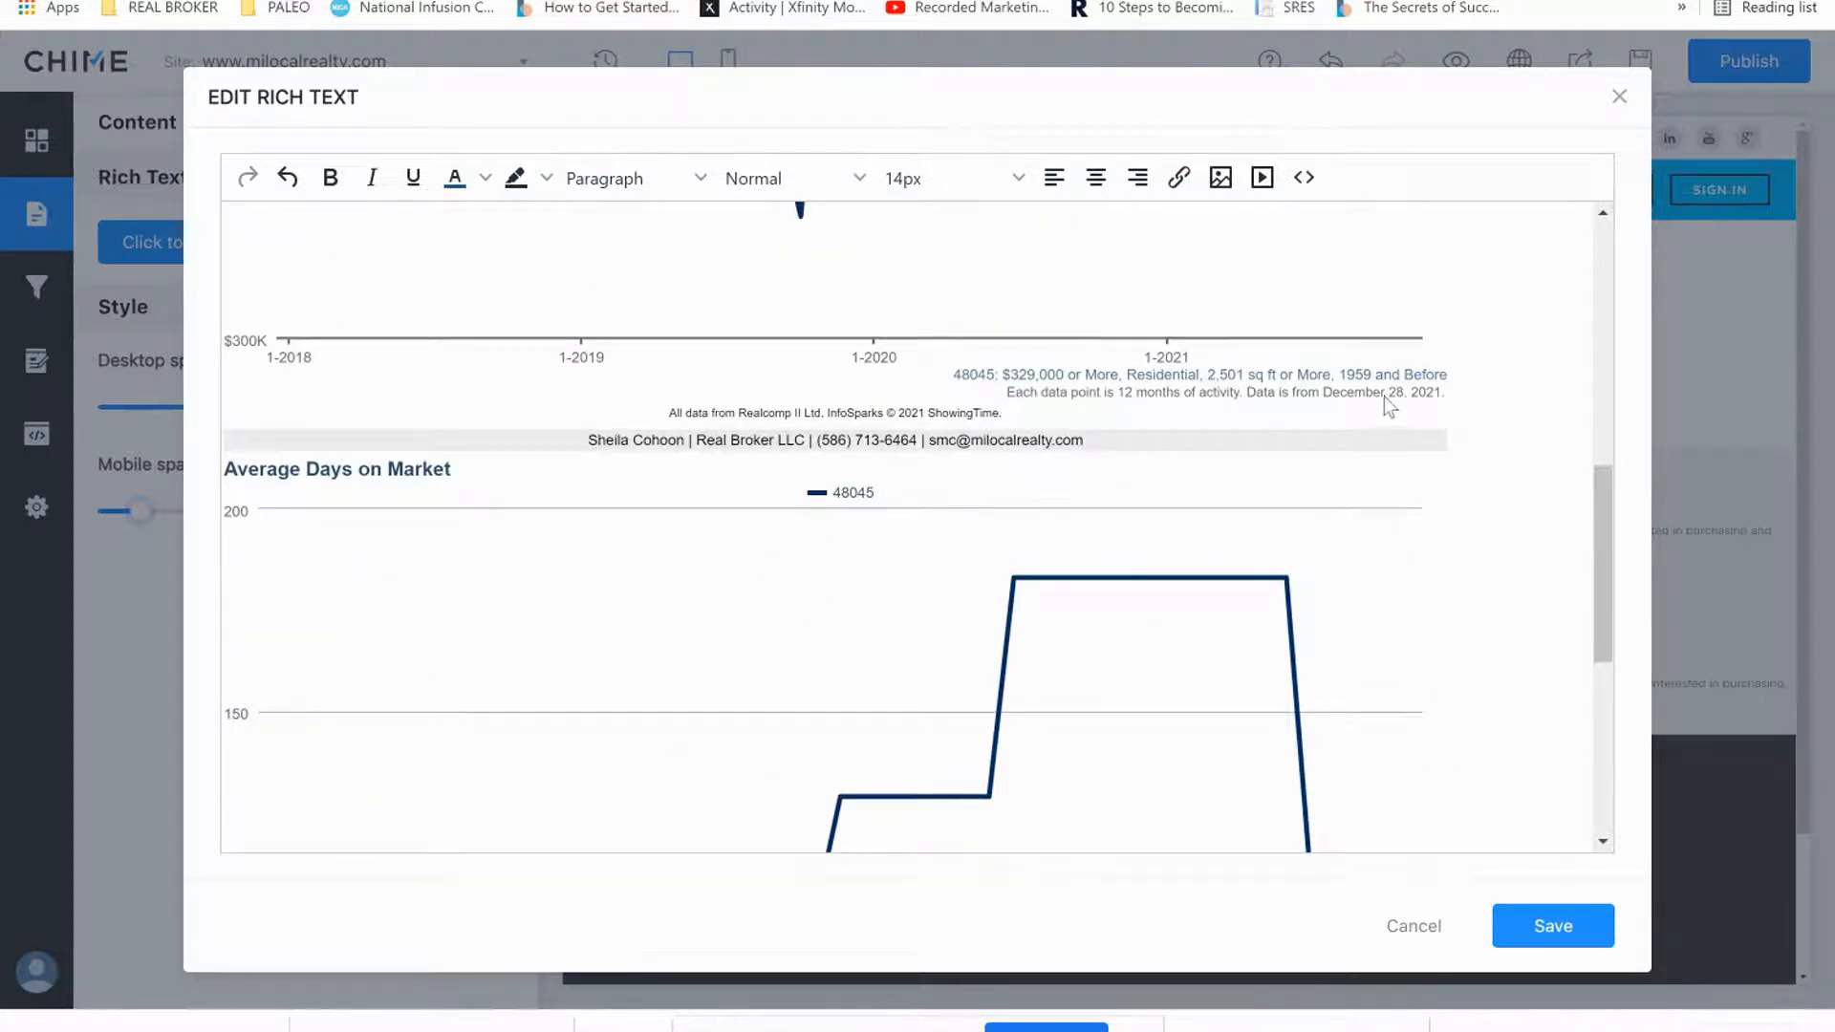
pyautogui.click(1303, 176)
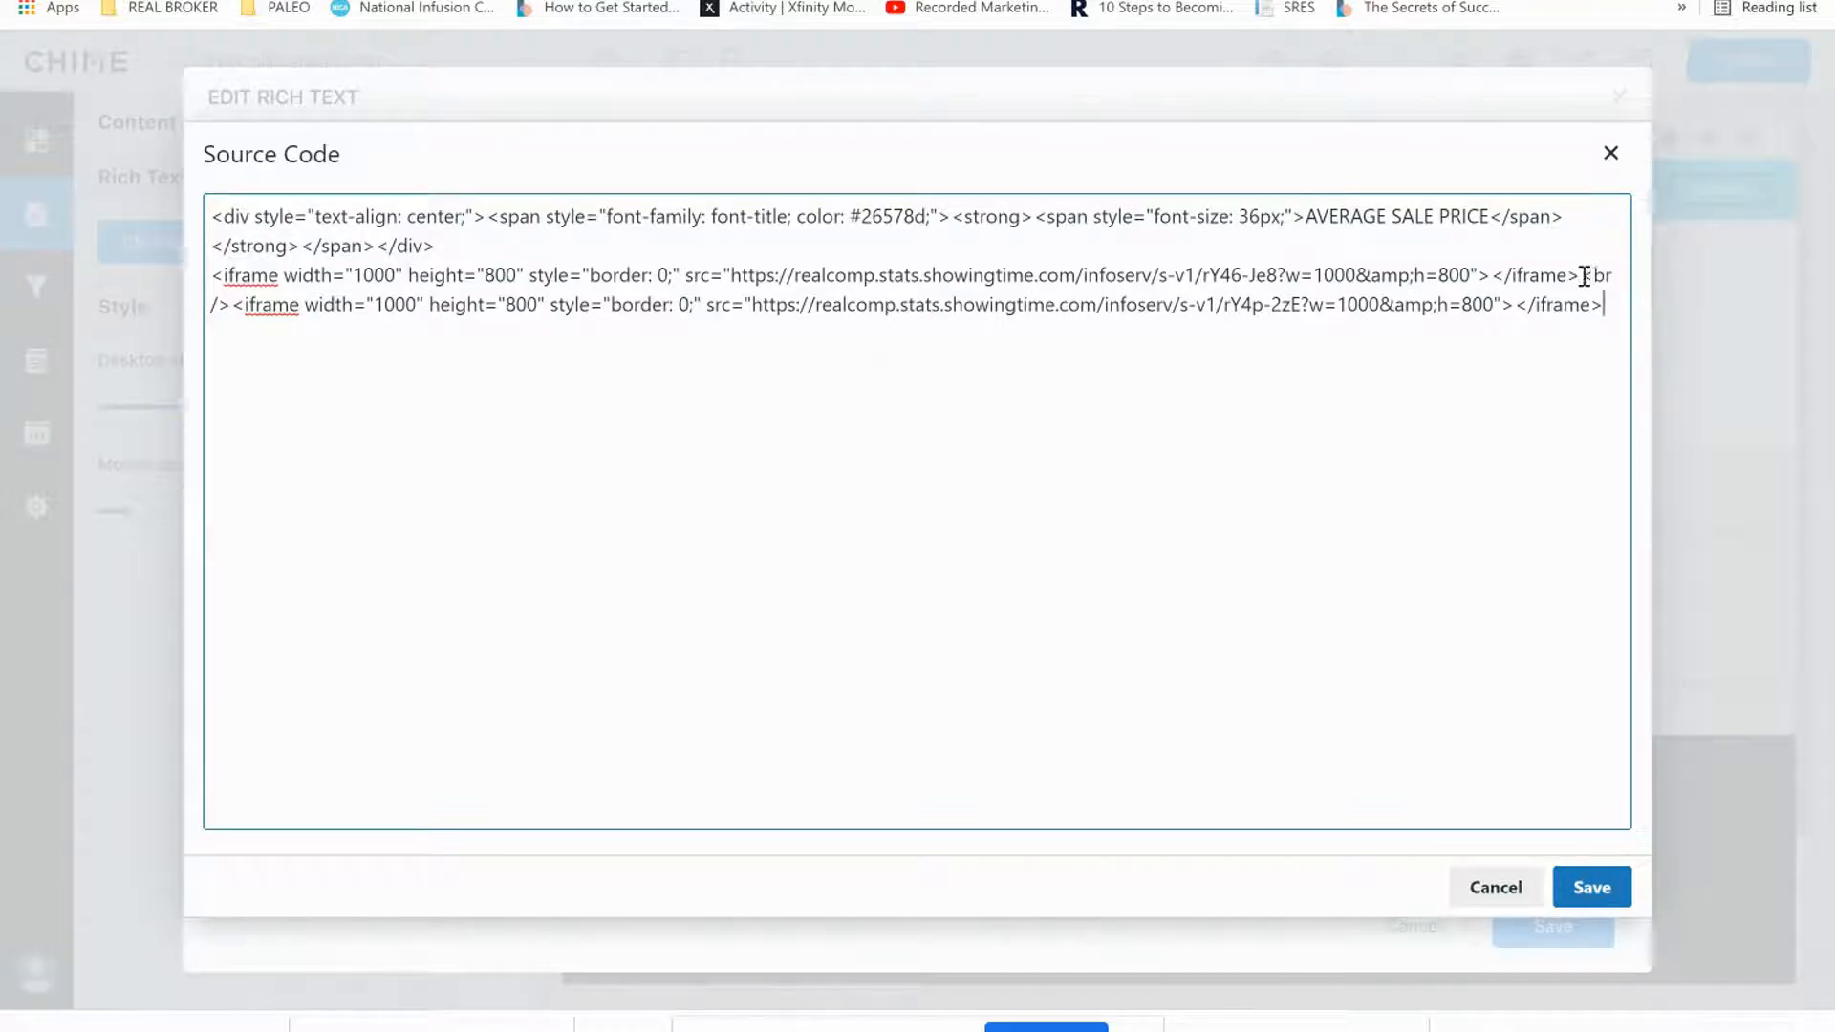
pyautogui.moveTo(1580, 277); pyautogui.dragTo(230, 304)
pyautogui.hotkey('ctrl', 'c')
pyautogui.click(232, 305)
pyautogui.hotkey('ctrl', 'v')
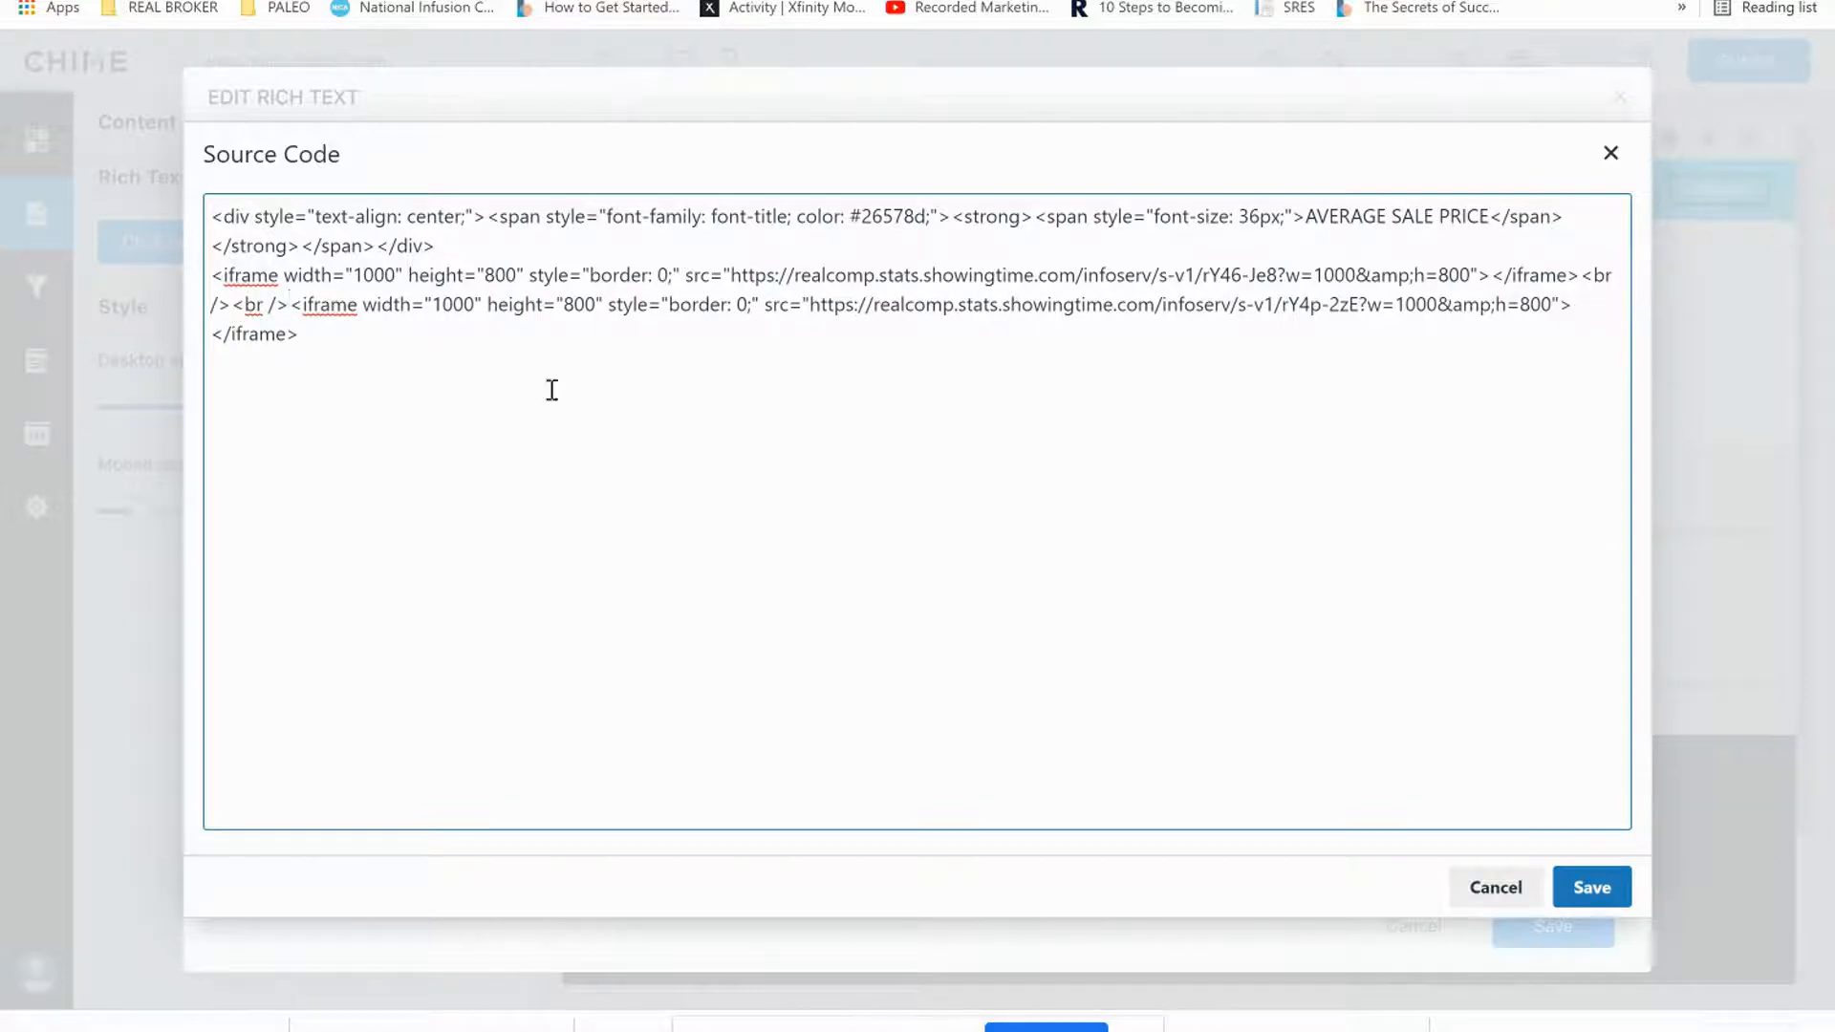
pyautogui.click(1594, 889)
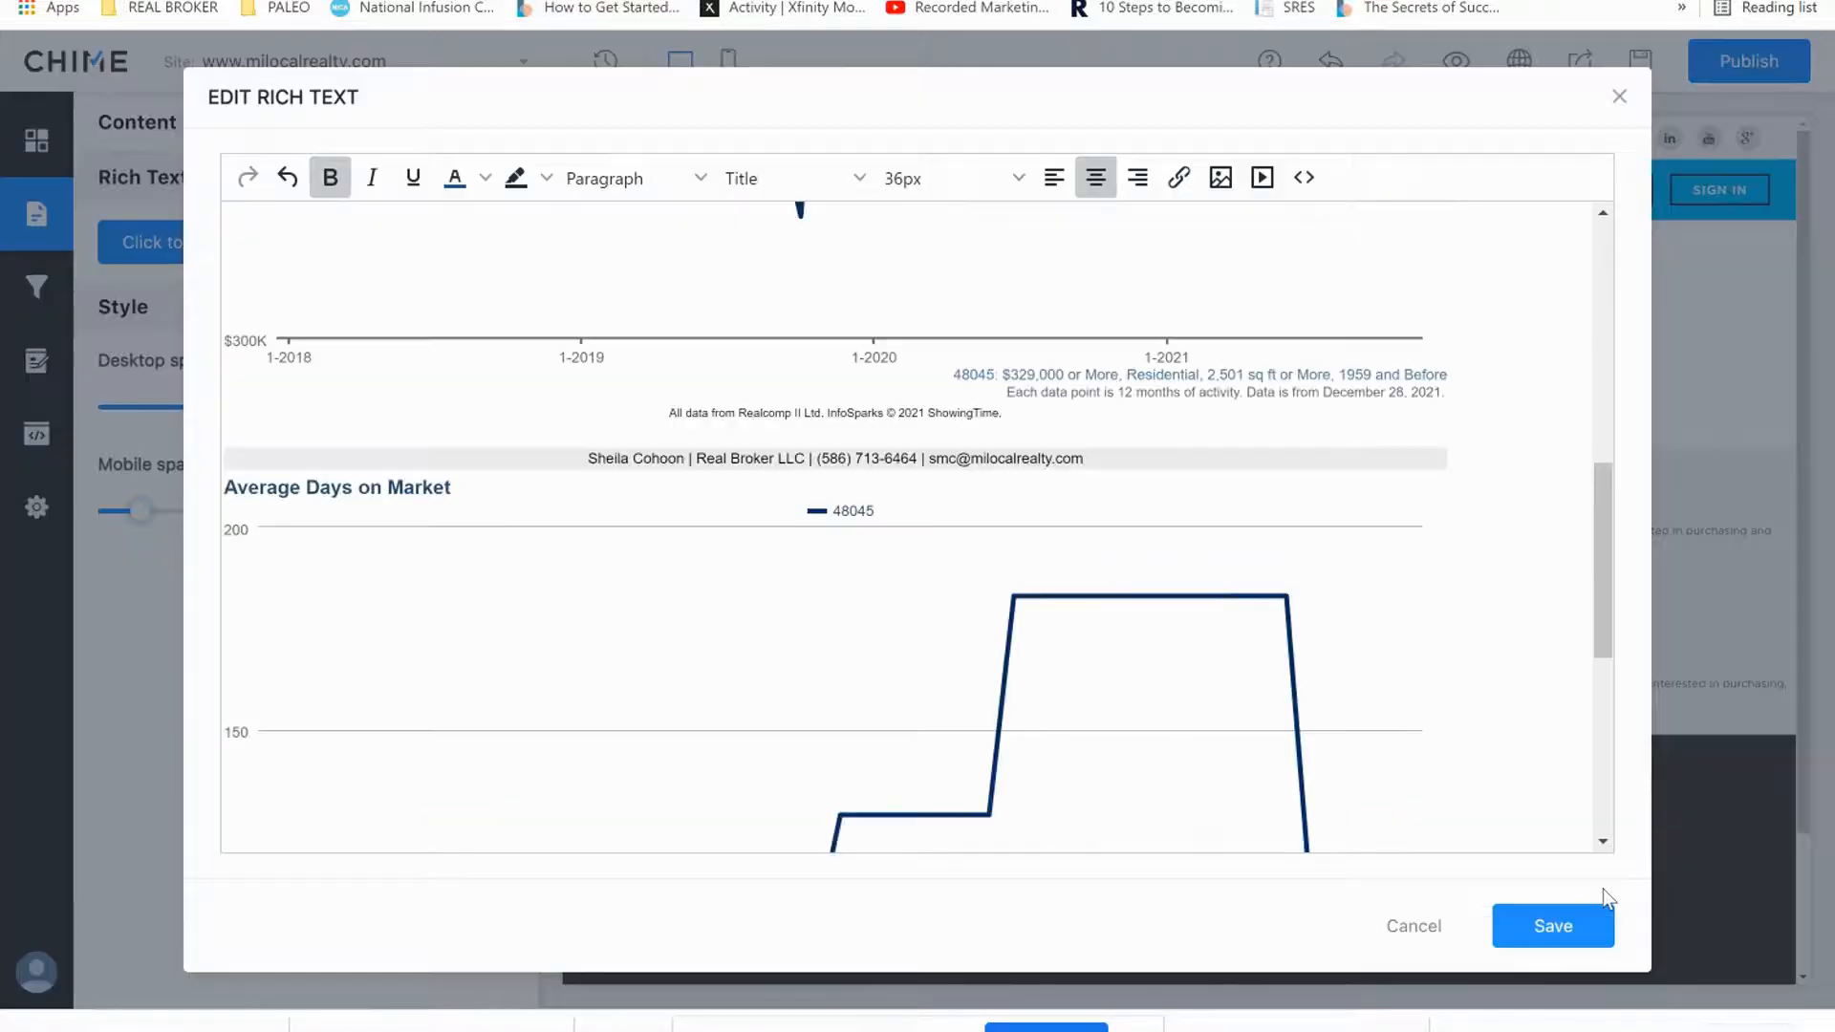
# Copy the sales price heading to the blank line between the charts and reword the copy as "AVERAGE DAYS ON MARKET".
pyautogui.click(633, 435)
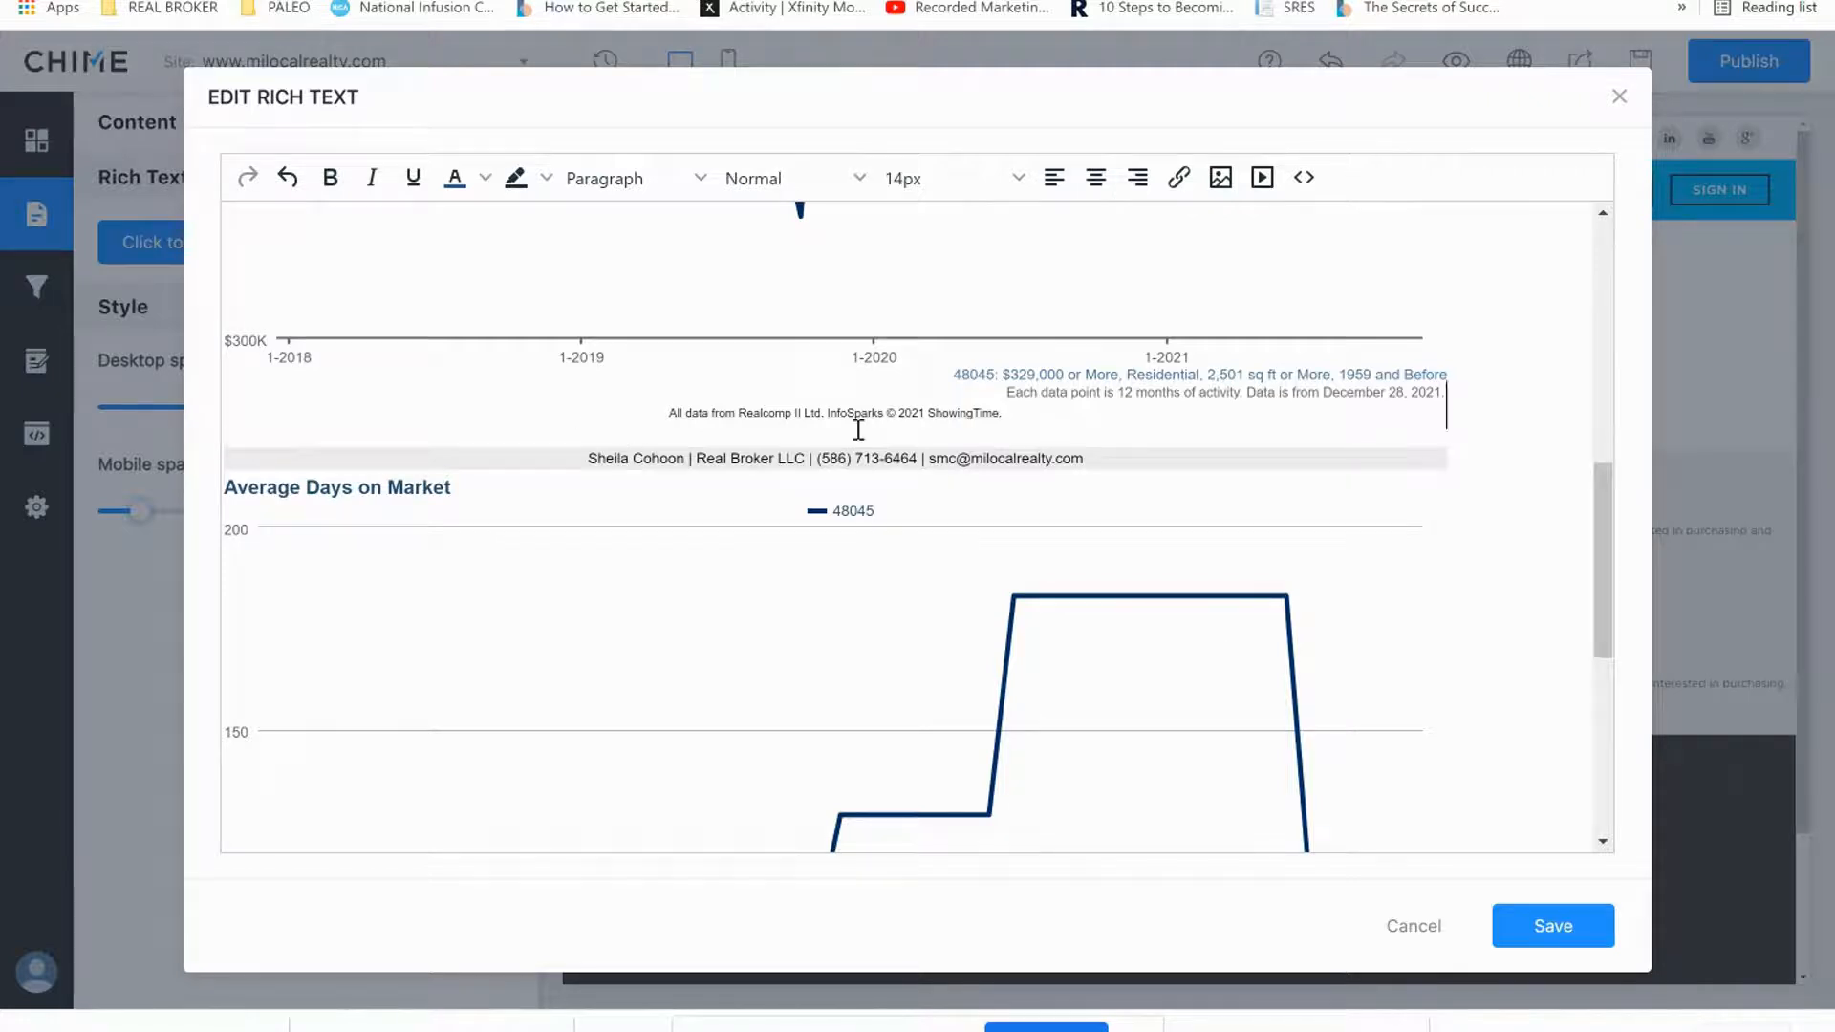
pyautogui.scroll(5, 860, 405)
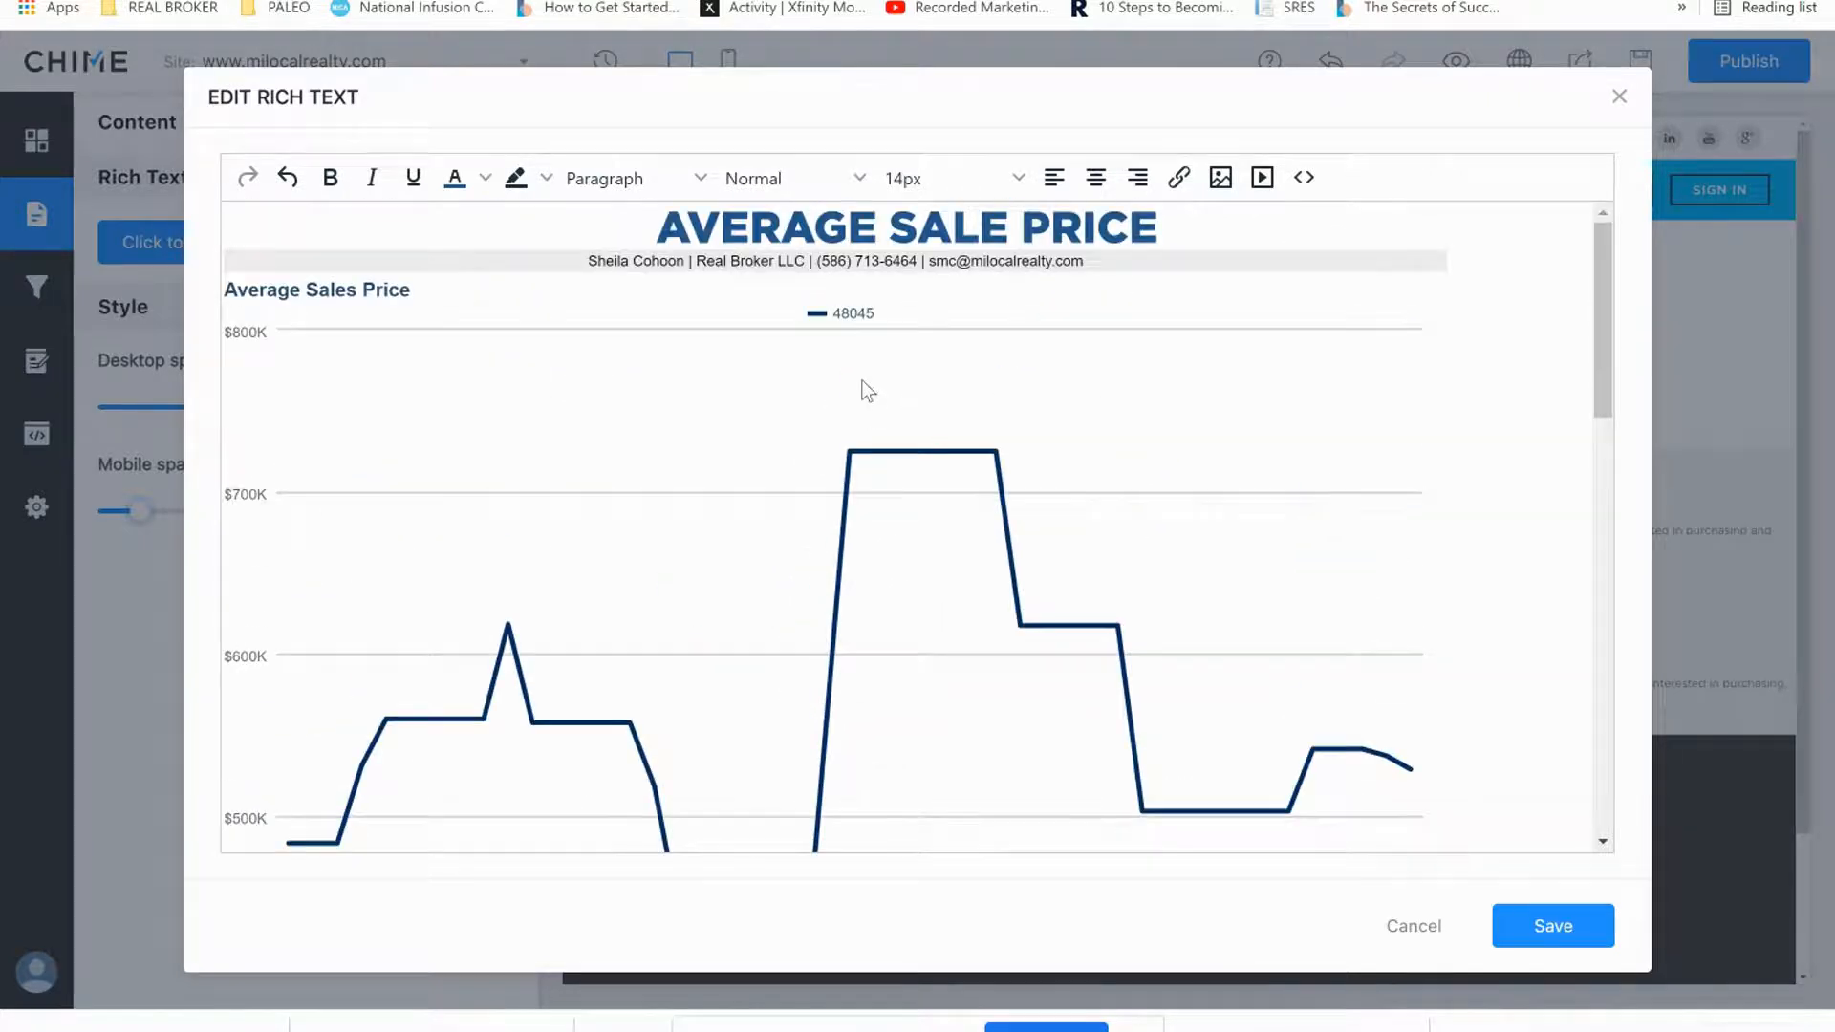
pyautogui.tripleClick(837, 226)
pyautogui.hotkey('ctrl', 'c')
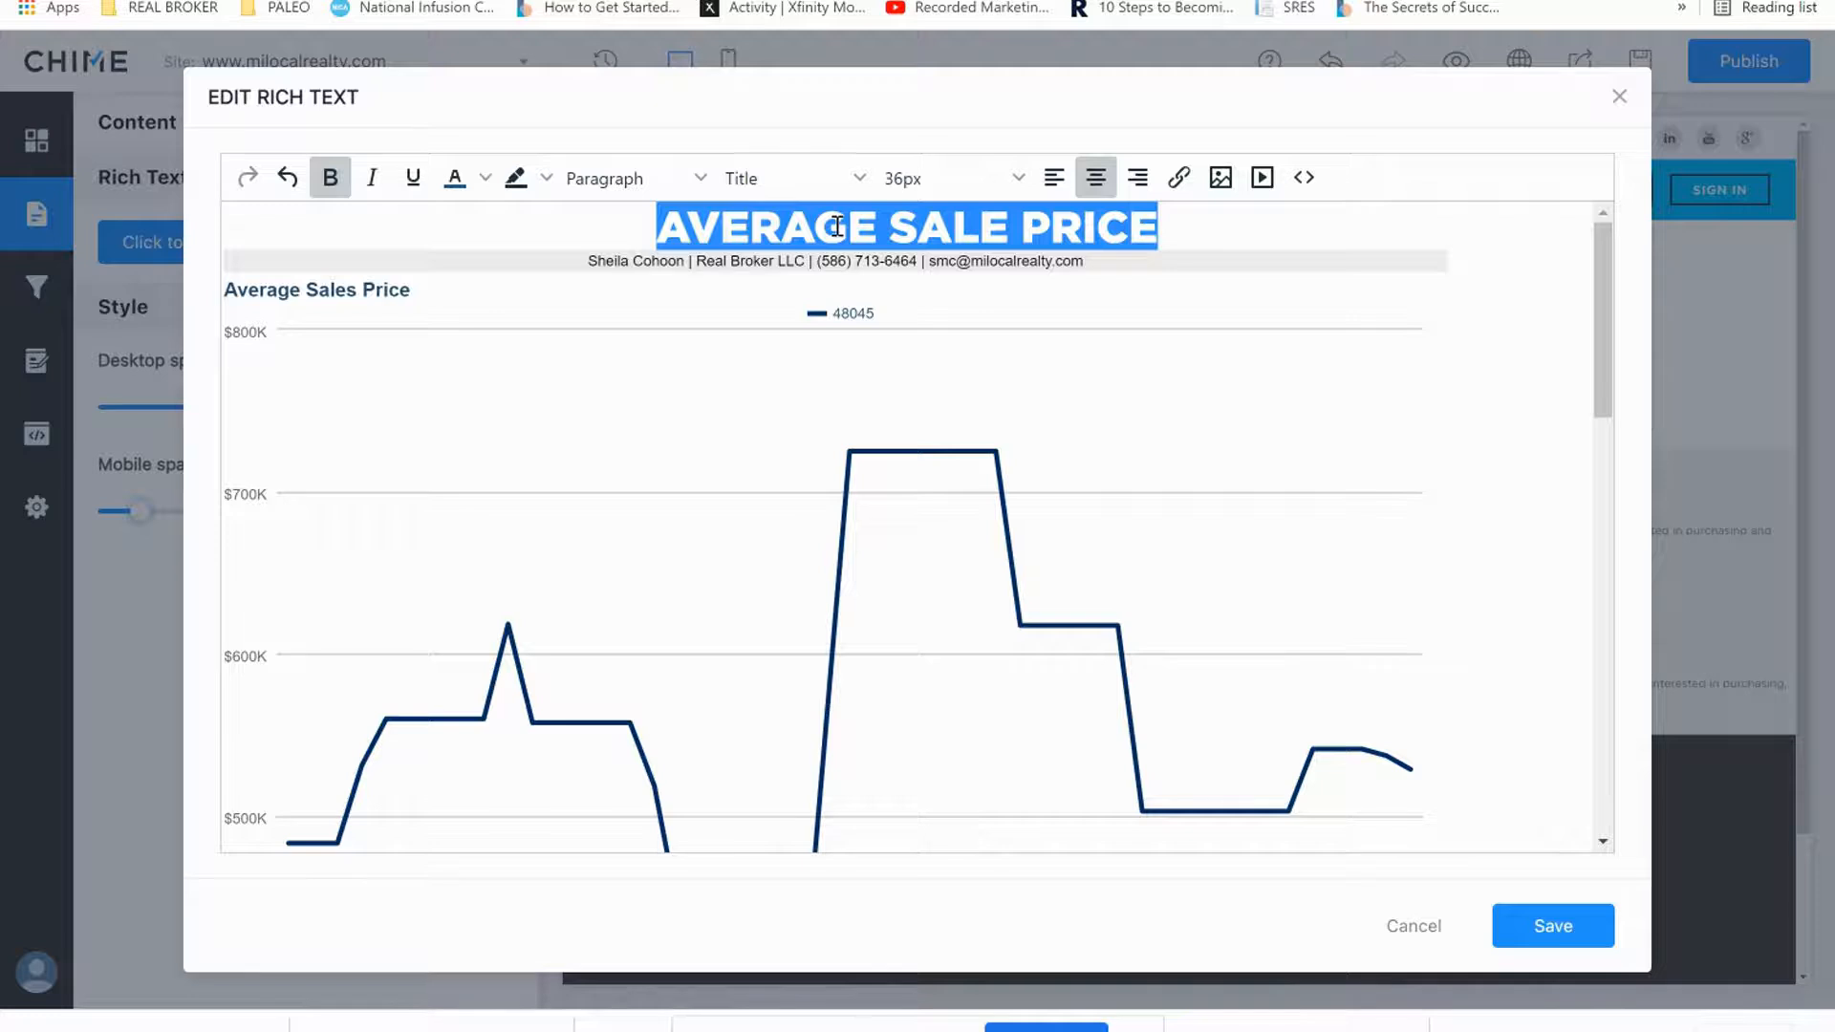
pyautogui.scroll(-8, 798, 363)
pyautogui.click(803, 409)
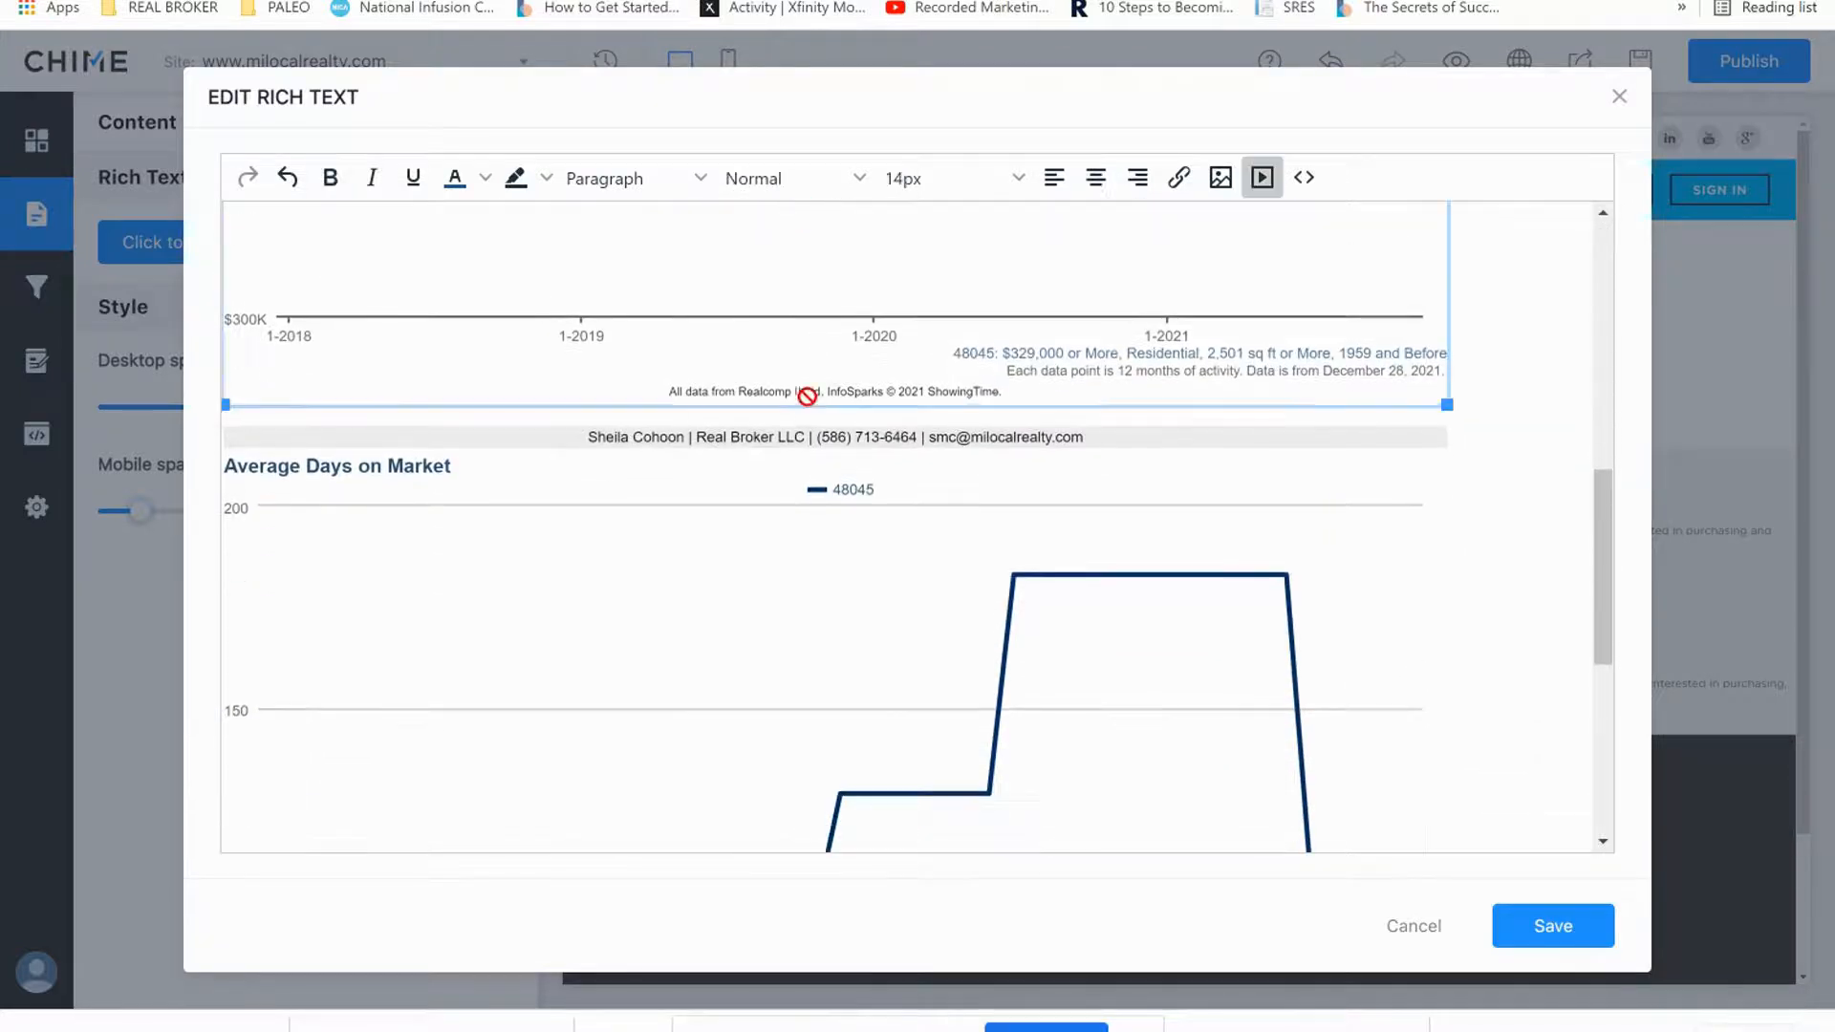
pyautogui.hotkey('ctrl', 'v')
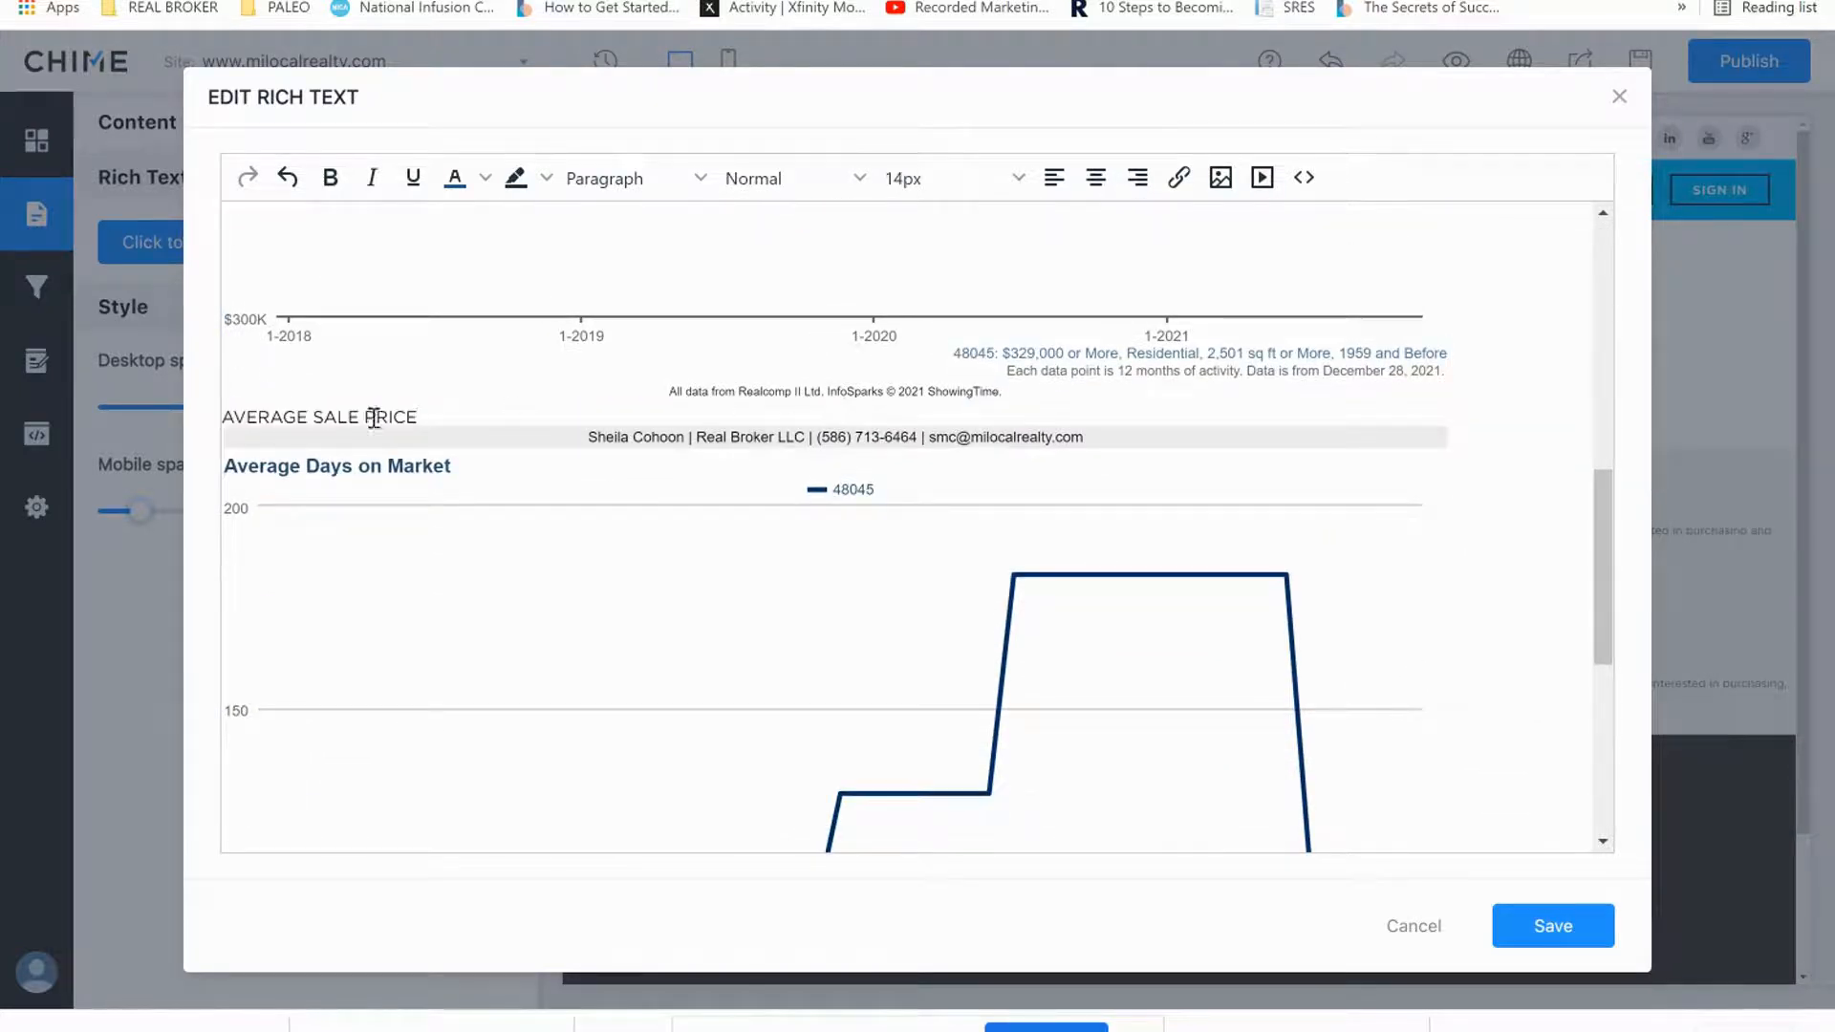
pyautogui.moveTo(313, 417); pyautogui.dragTo(423, 418)
pyautogui.write('DAYS ON MARKET')
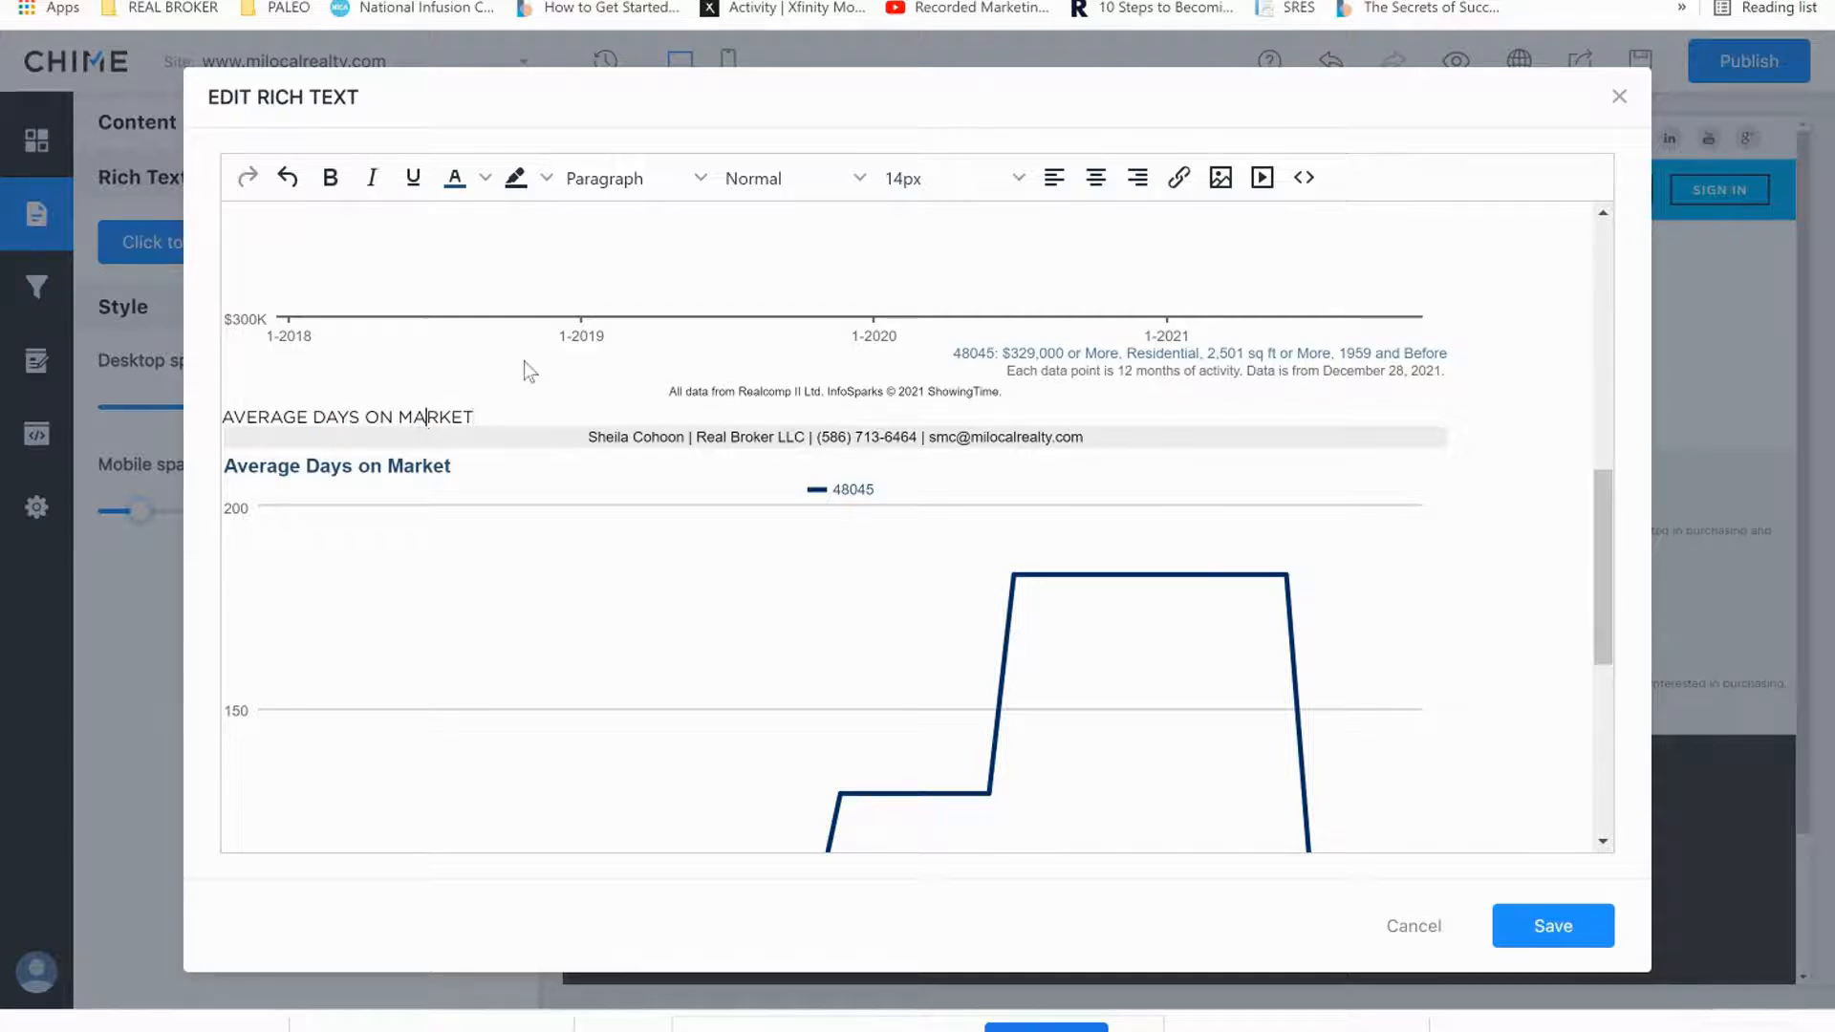
# Center the "AVERAGE DAYS ON MARKET" heading and format it as 36px in the Title font.
pyautogui.click(1097, 178)
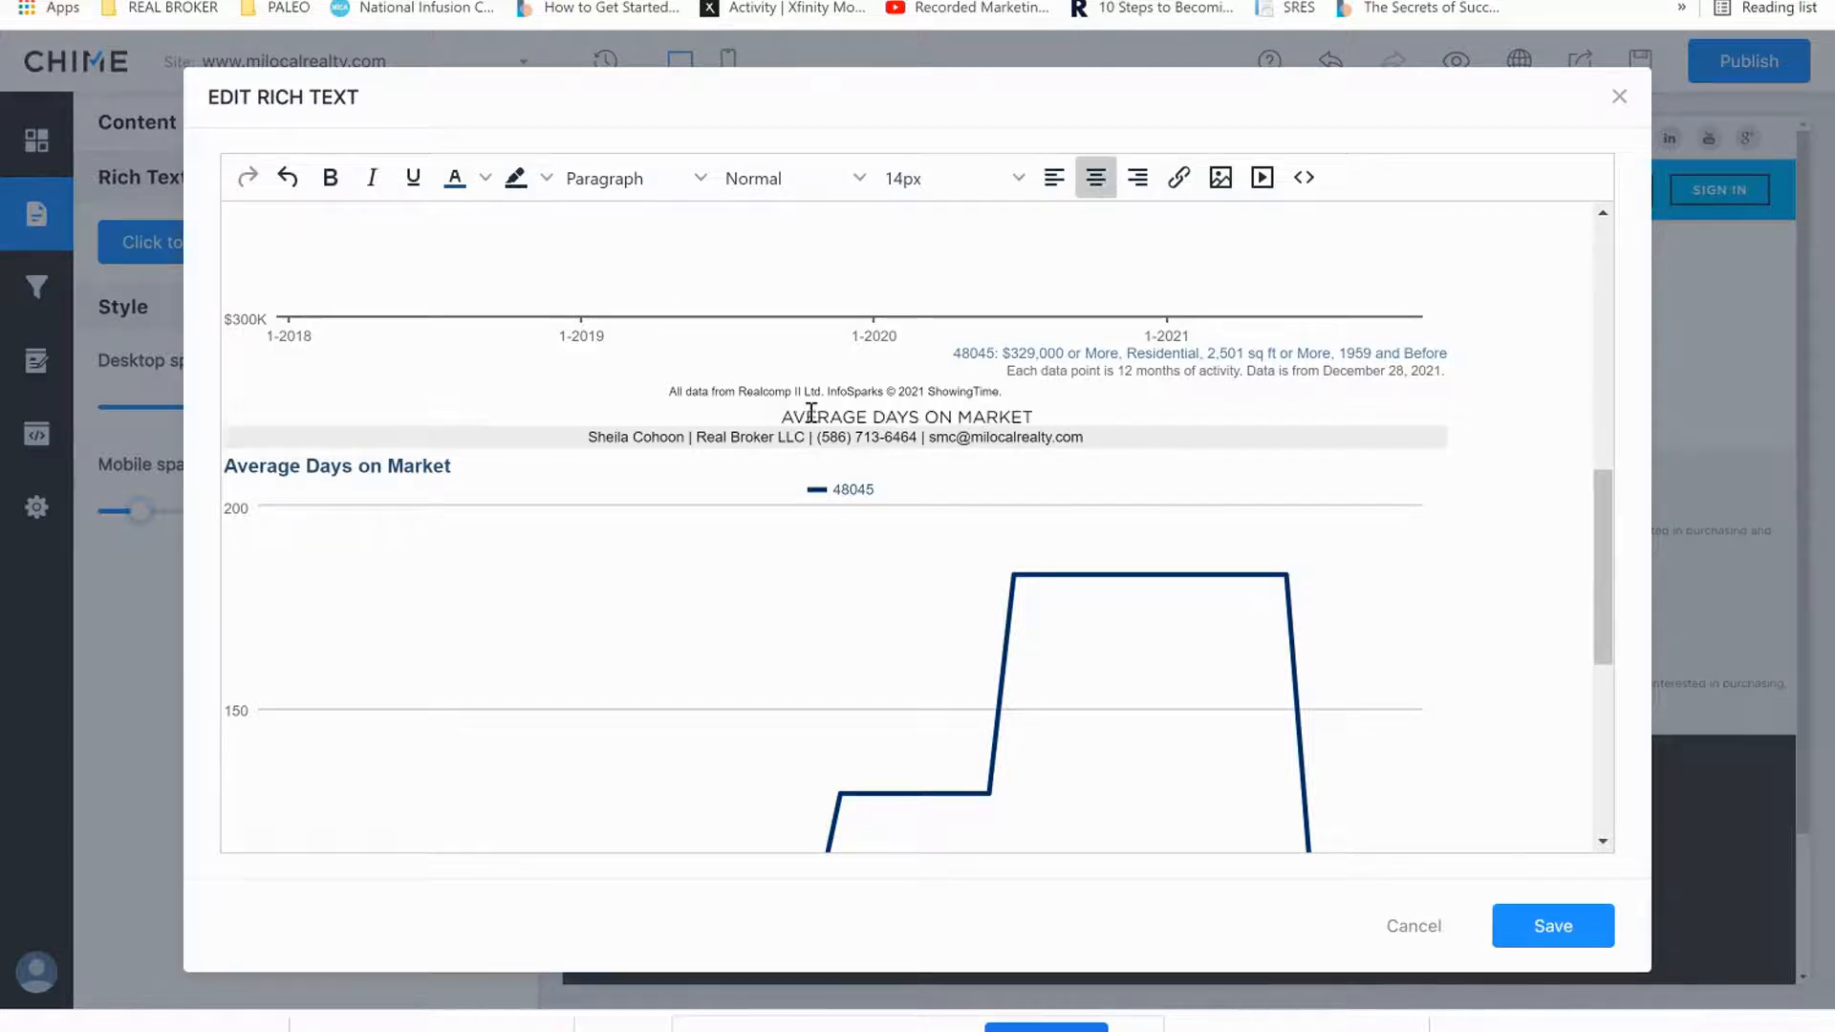
pyautogui.moveTo(780, 417); pyautogui.dragTo(1044, 416)
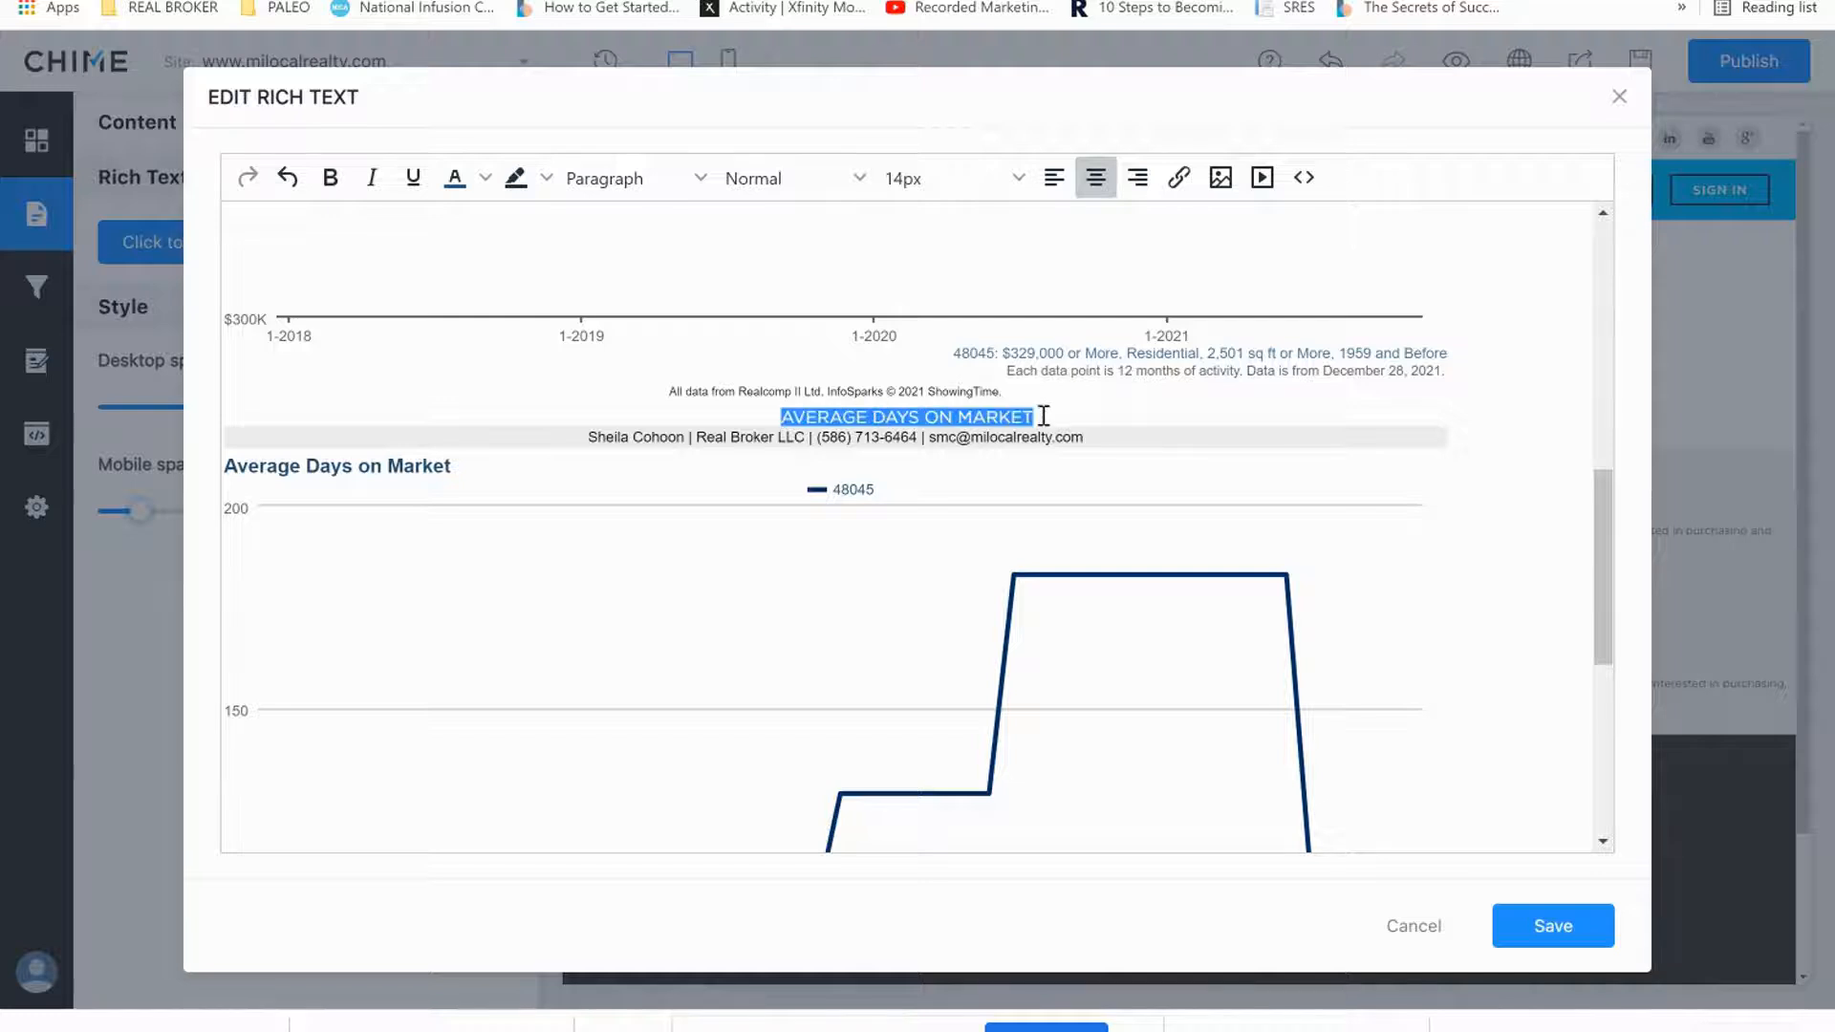
pyautogui.click(898, 178)
pyautogui.click(925, 422)
pyautogui.click(796, 178)
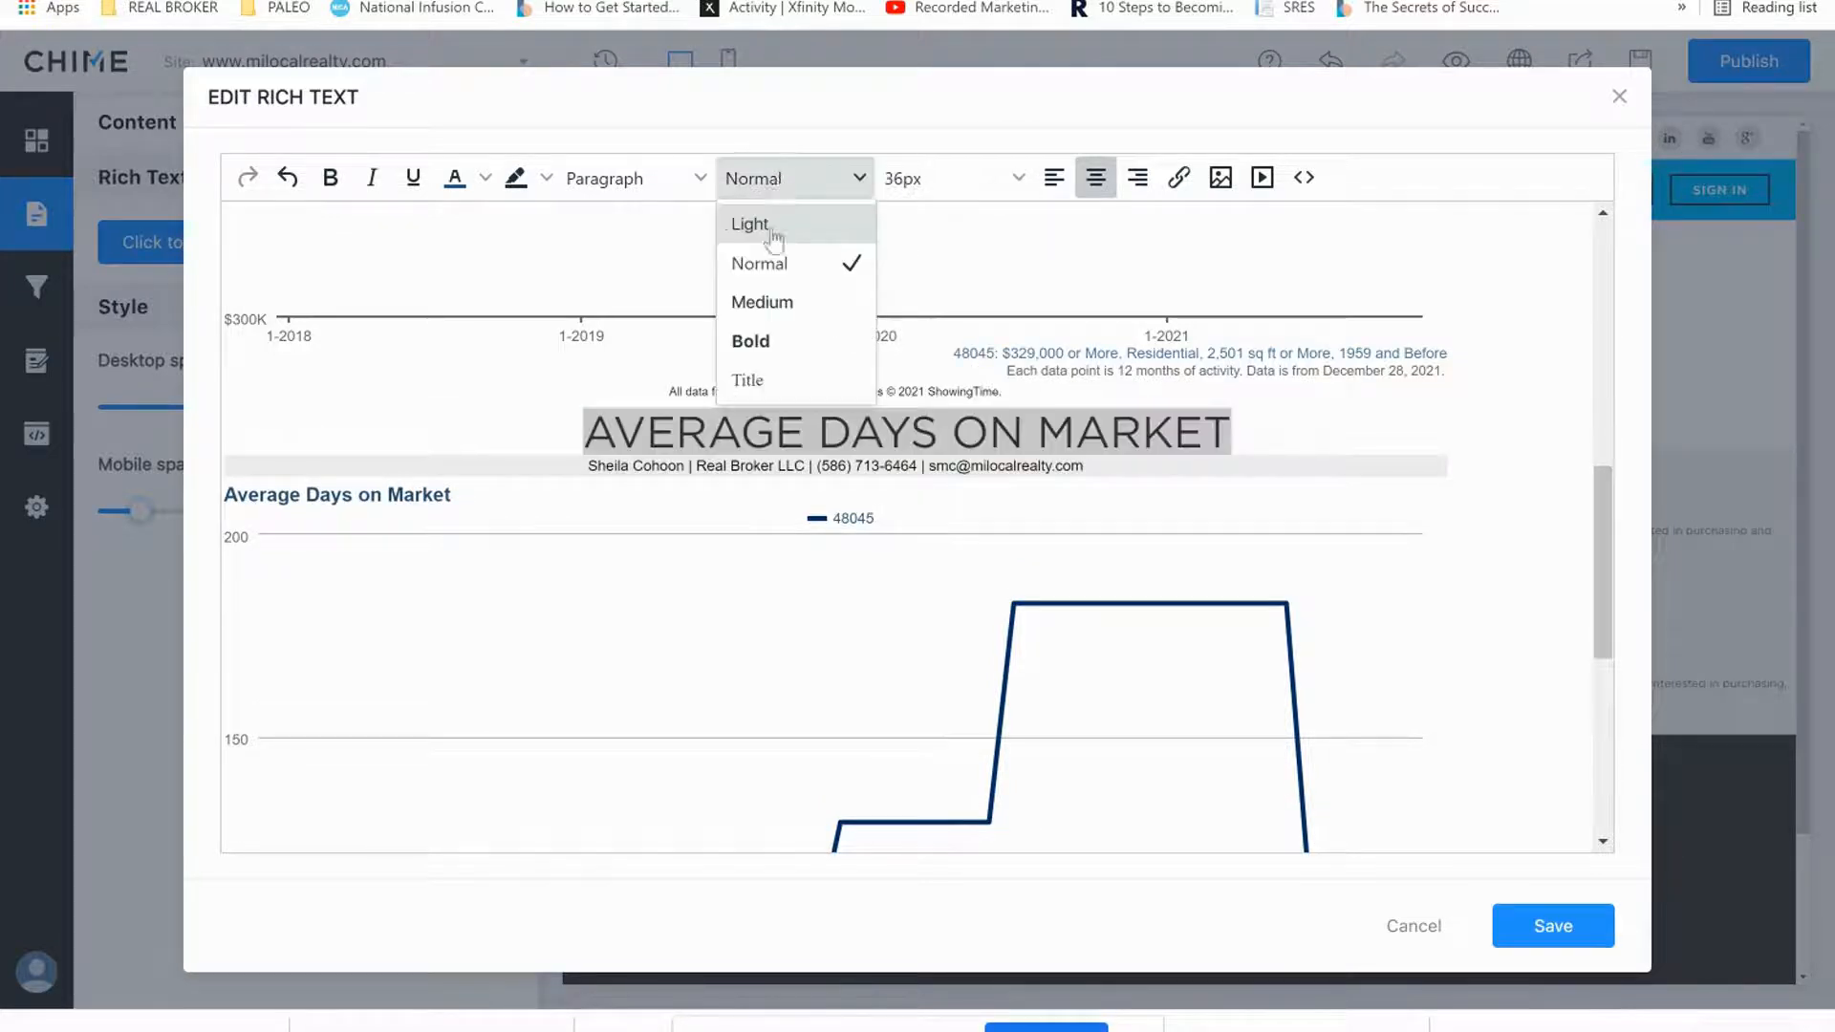
pyautogui.click(750, 378)
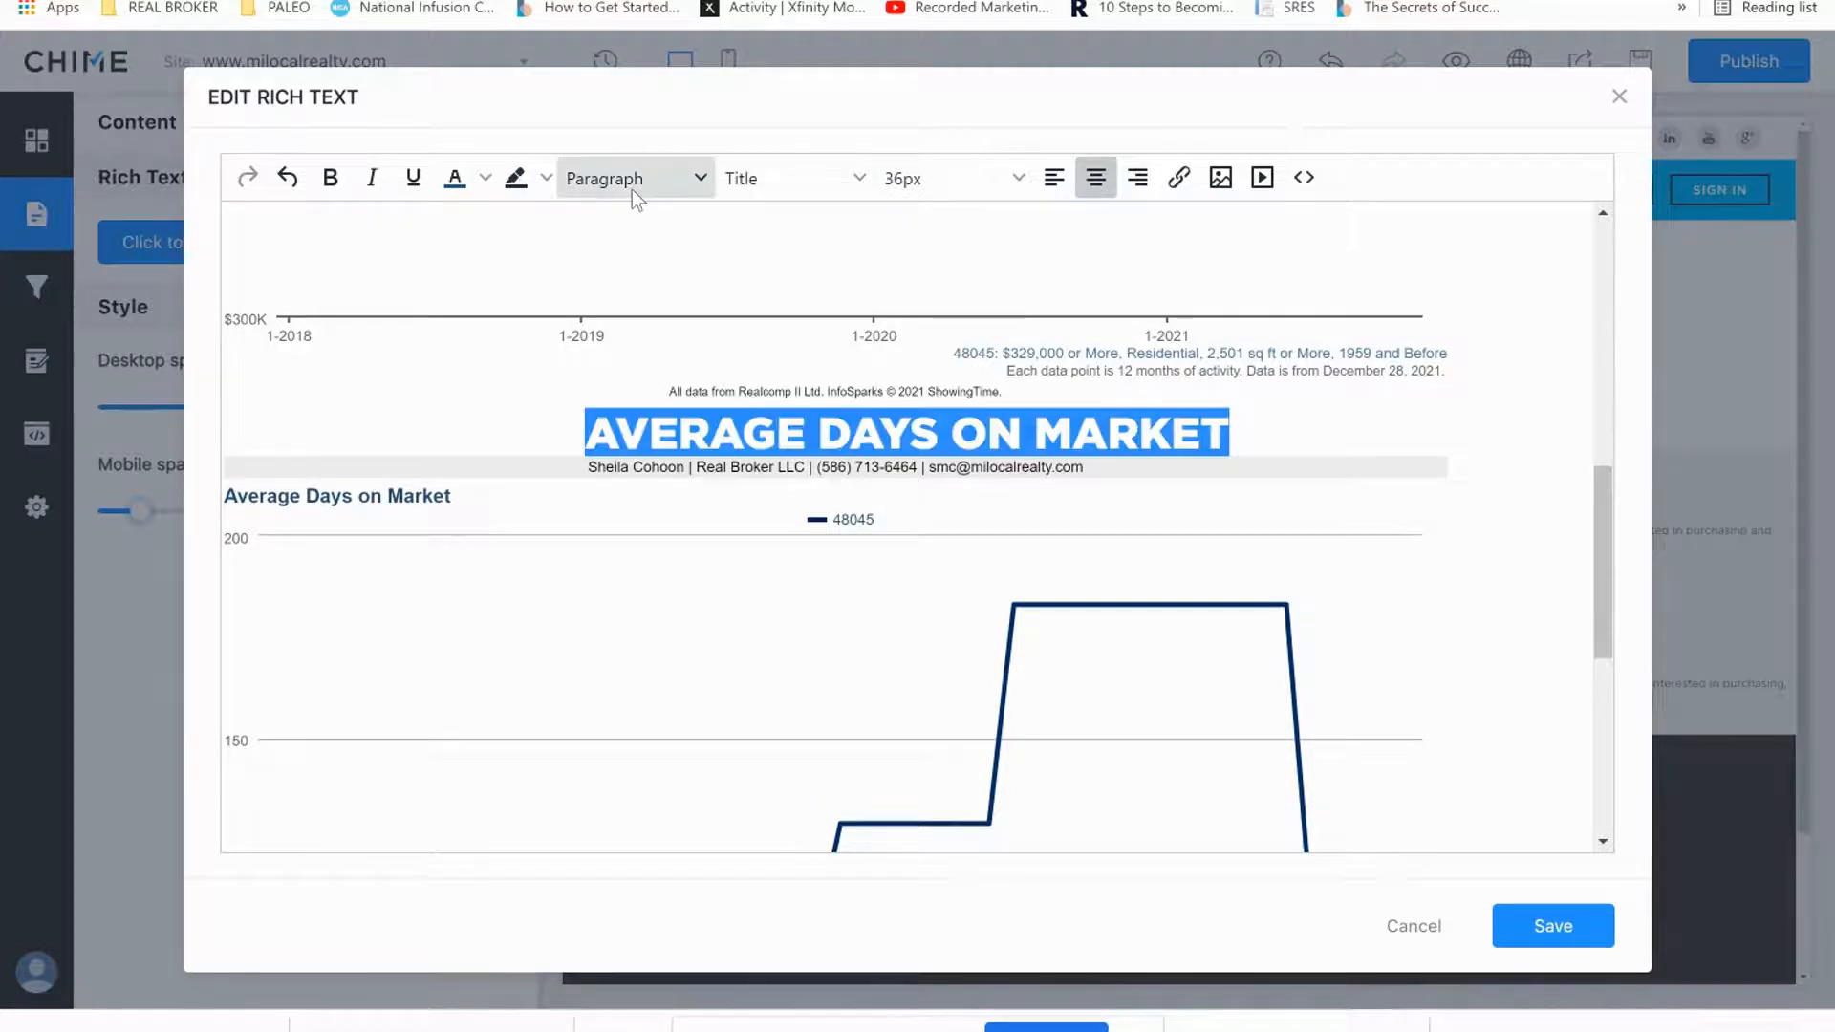
# Color the whole "AVERAGE DAYS ON MARKET" heading blue (#26578d).
pyautogui.click(485, 178)
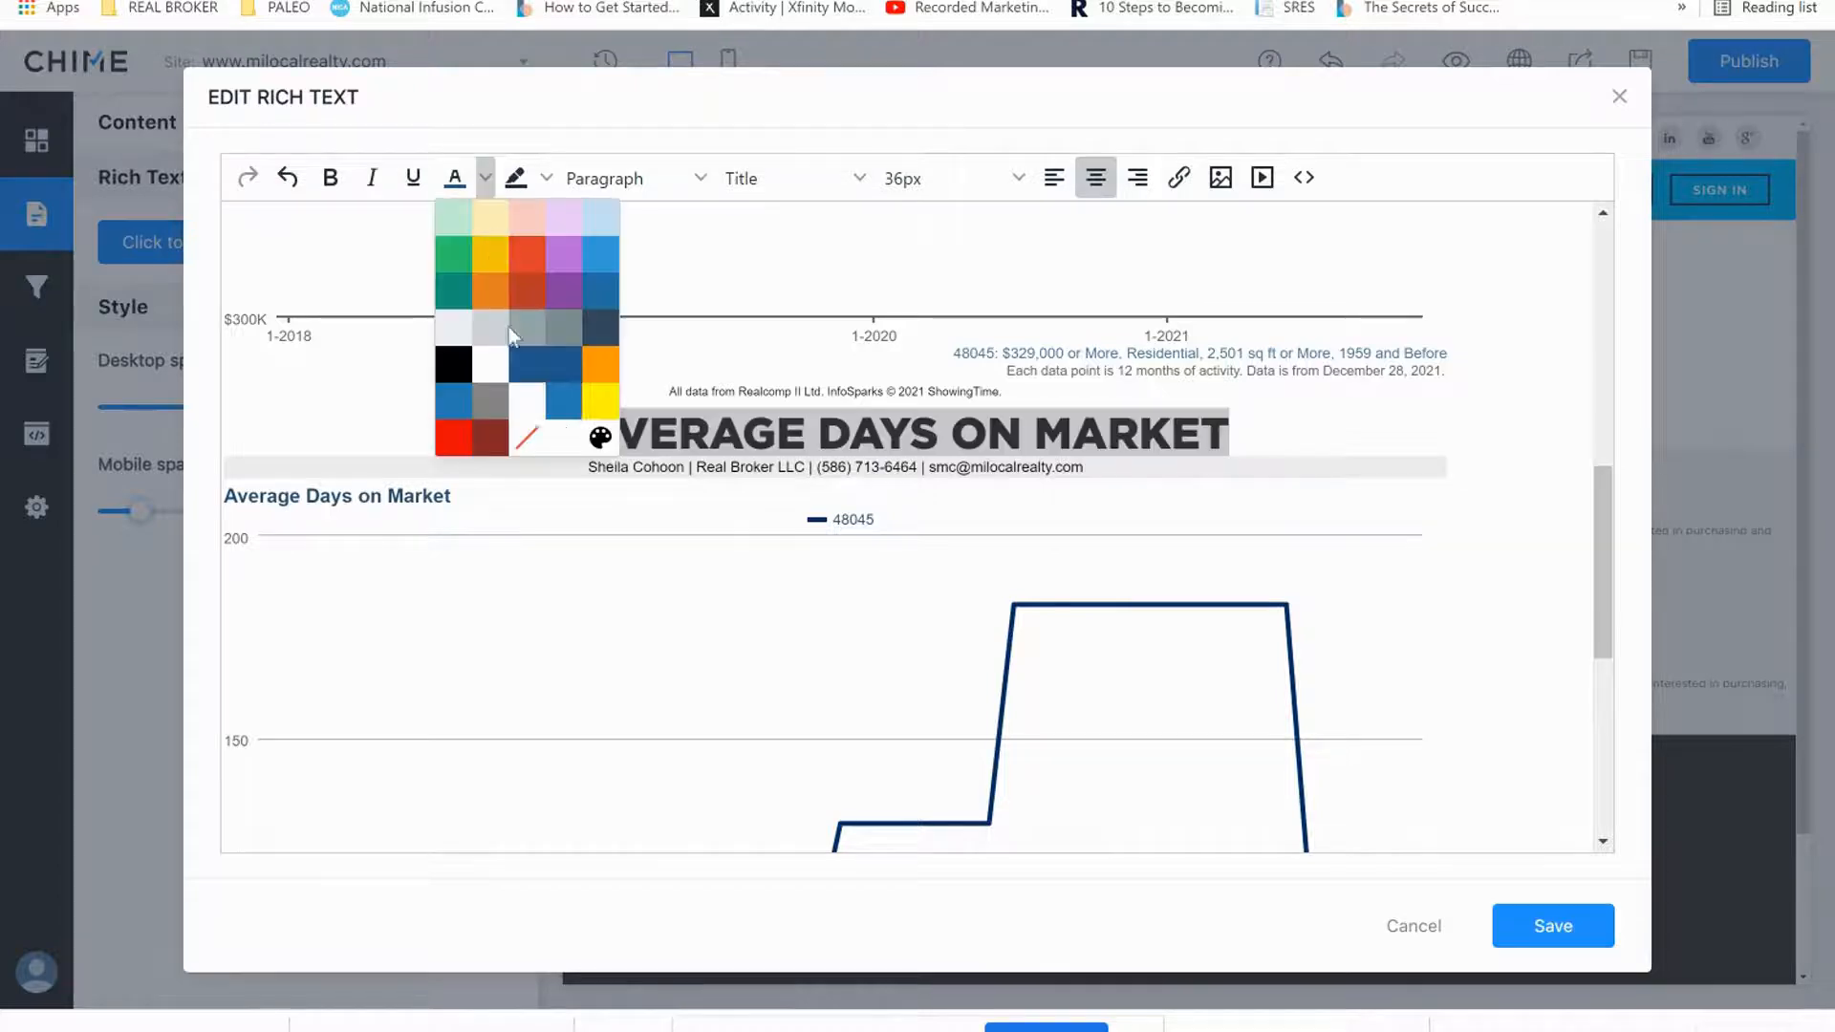
pyautogui.click(564, 365)
pyautogui.click(1366, 462)
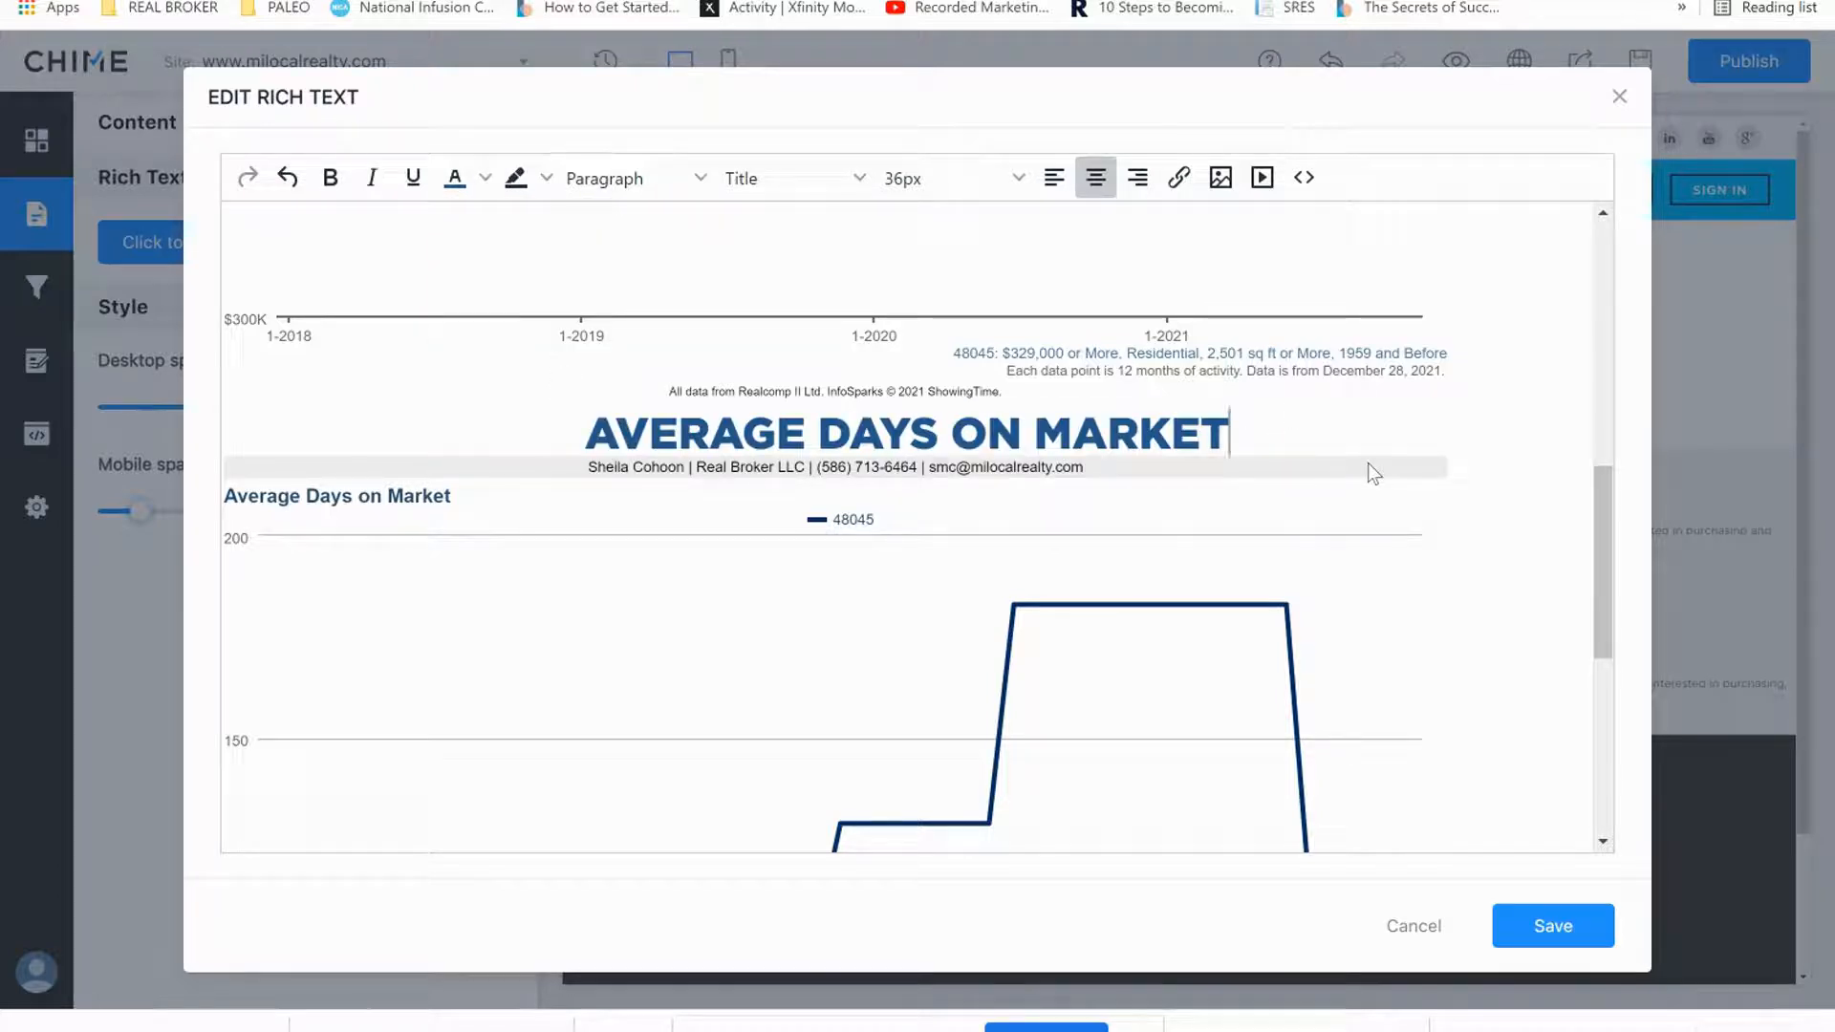
# Insert a line break between the first chart and the "AVERAGE DAYS ON MARKET" heading and save the rich text block.
pyautogui.click(1505, 382)
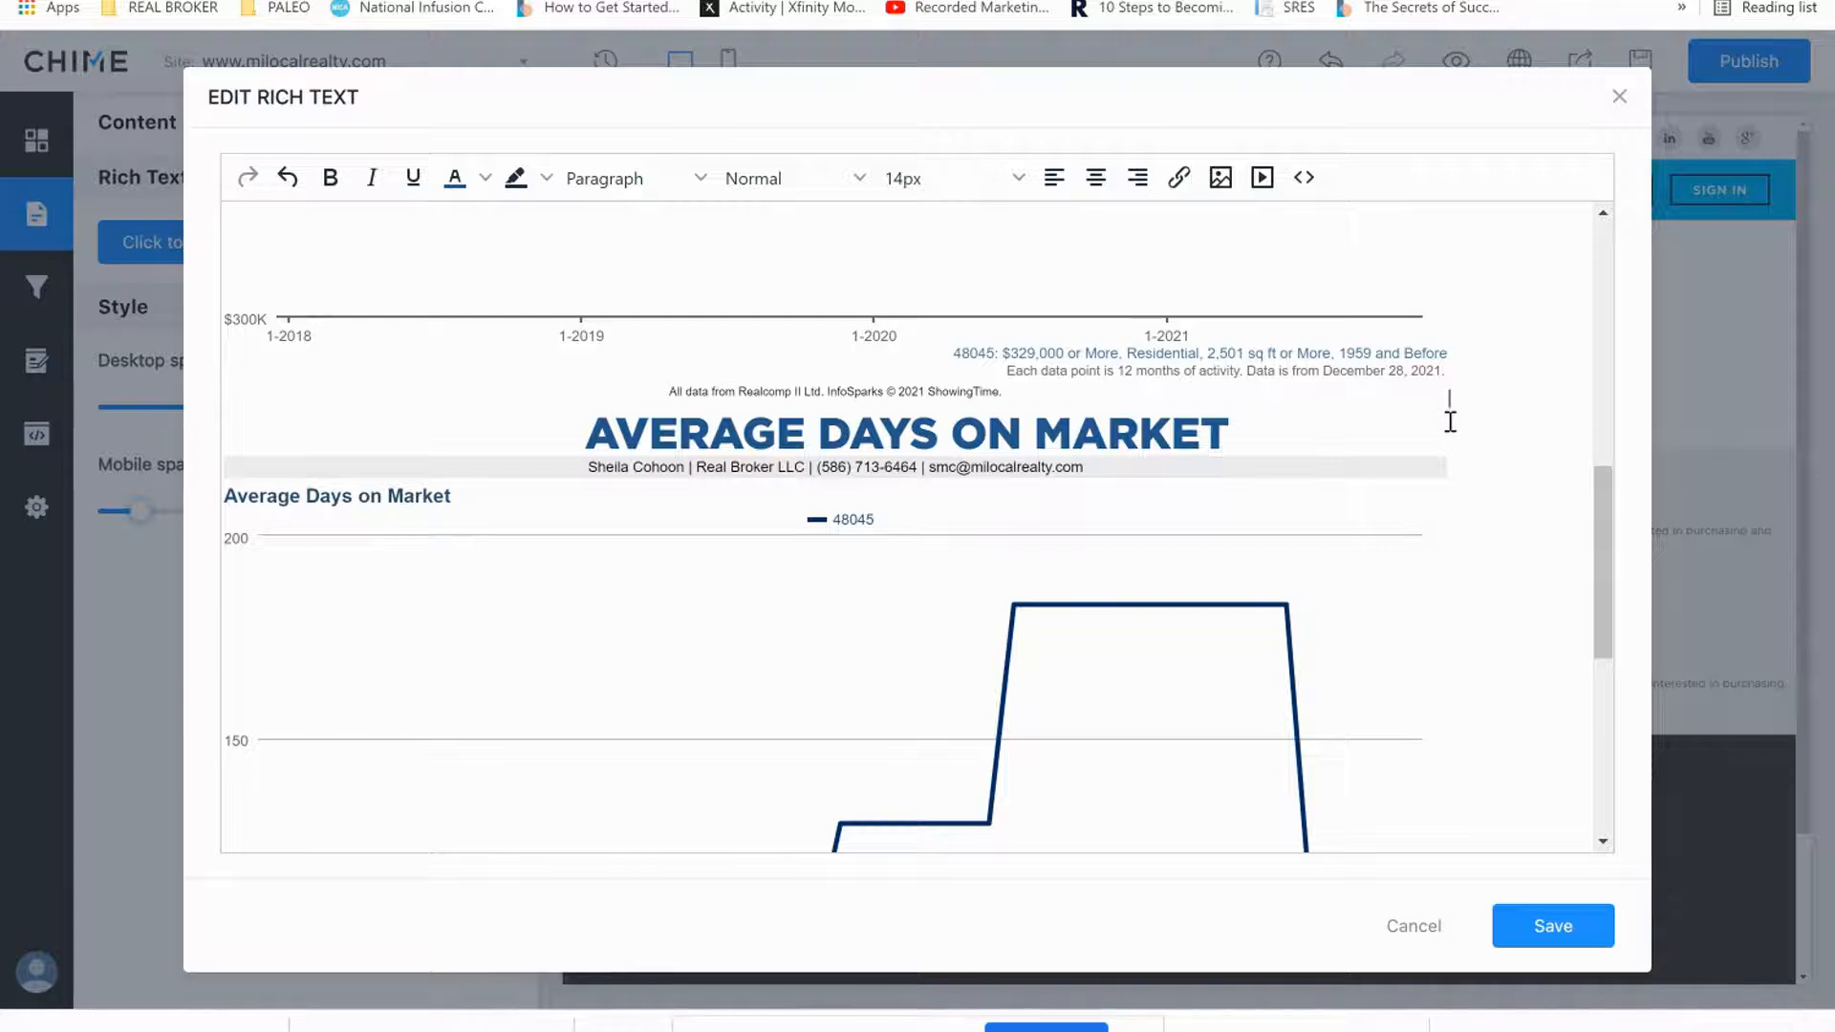
pyautogui.click(1303, 178)
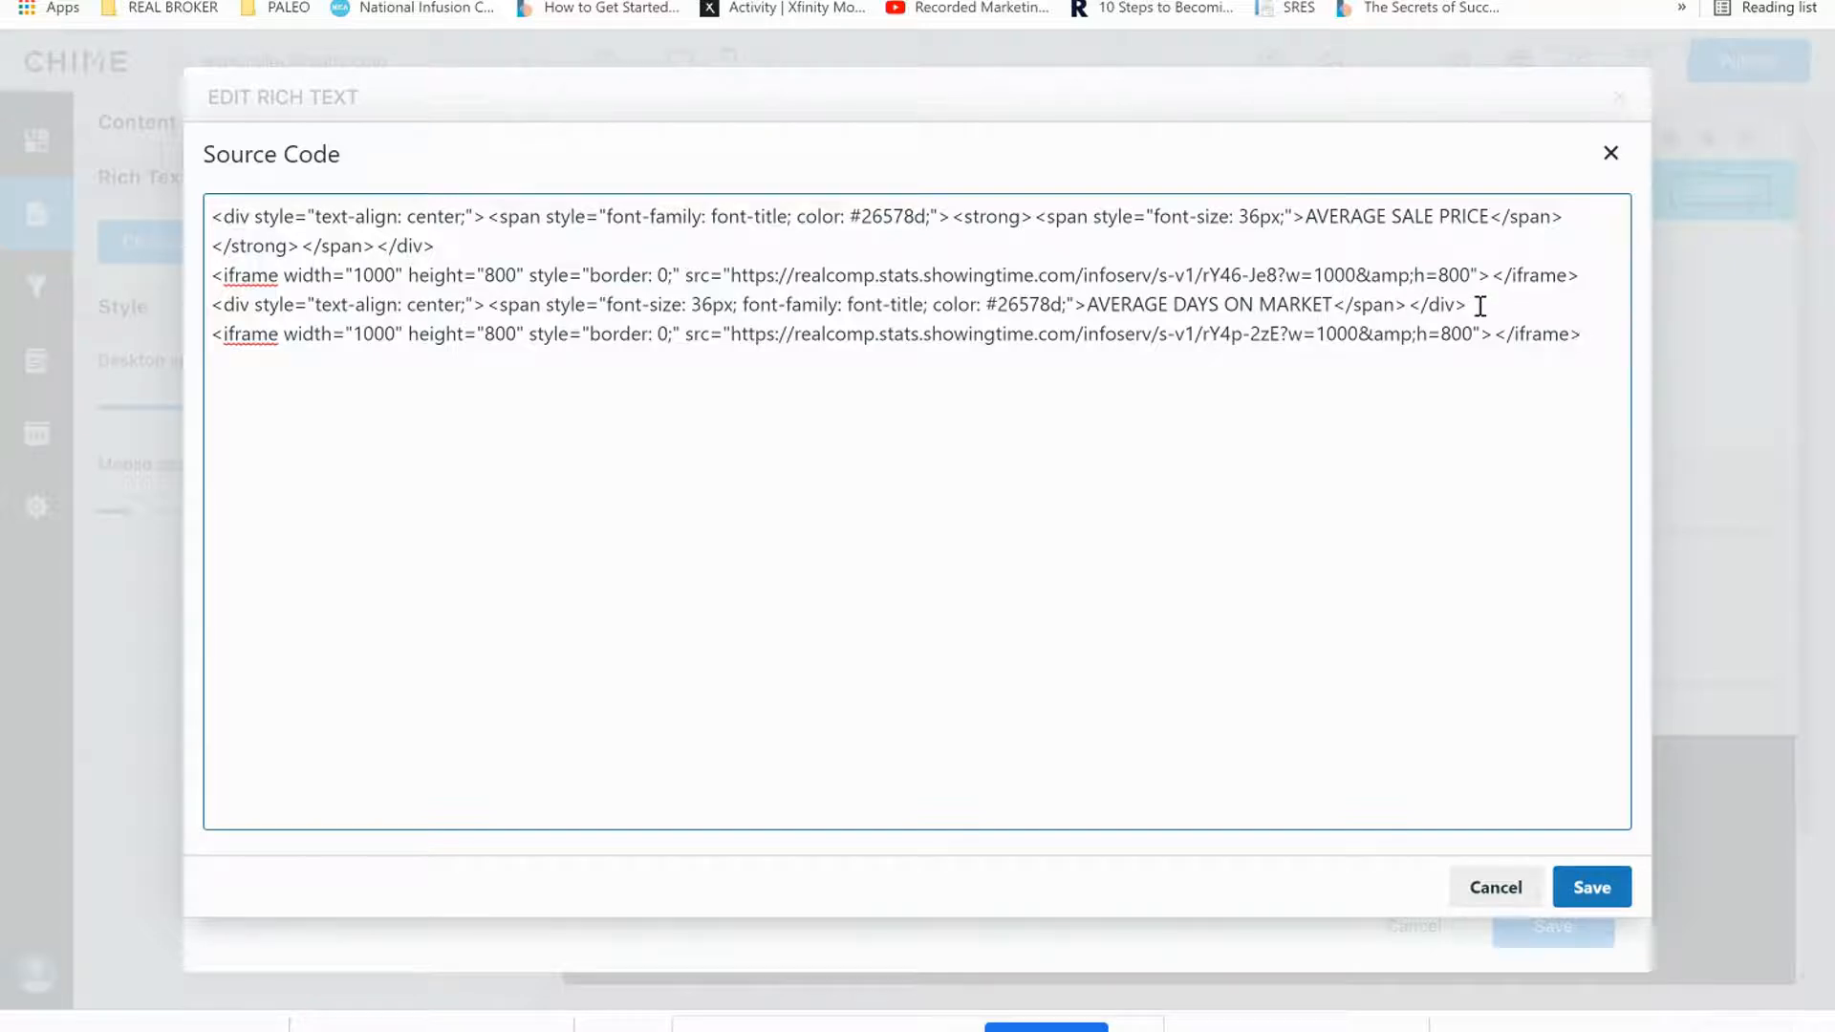
pyautogui.click(1560, 896)
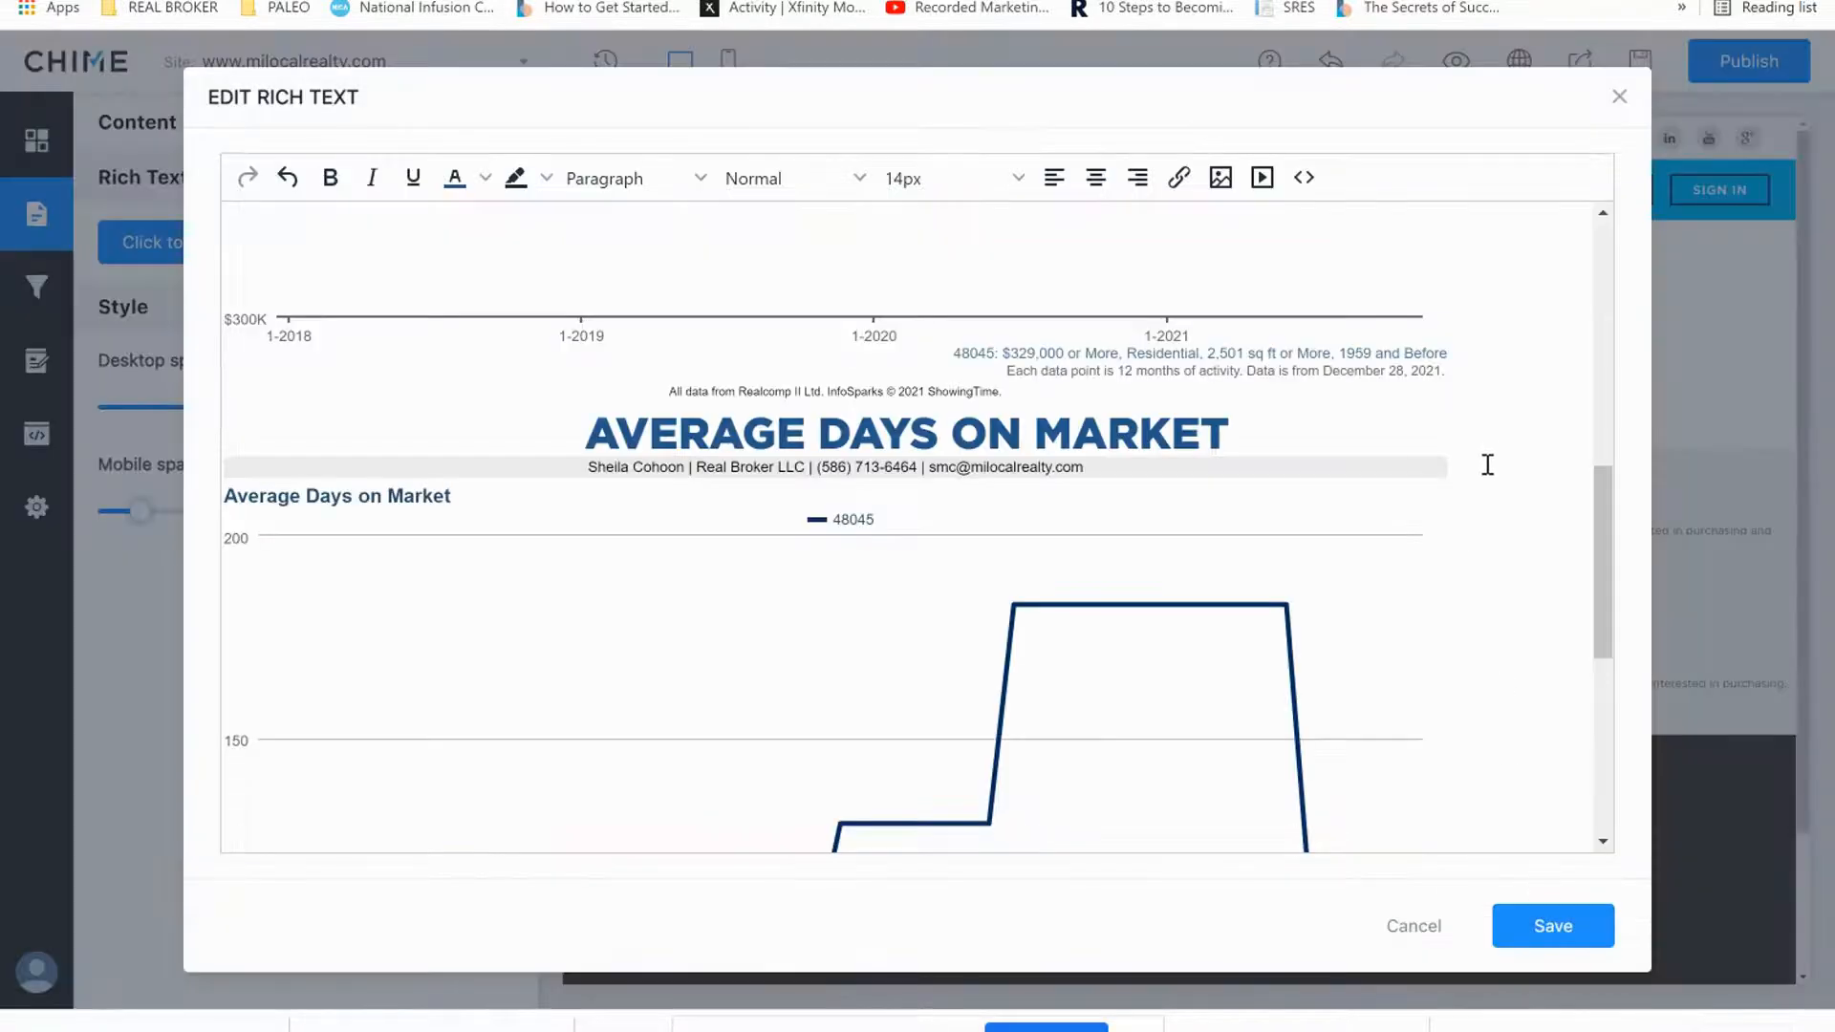
pyautogui.press('Return')
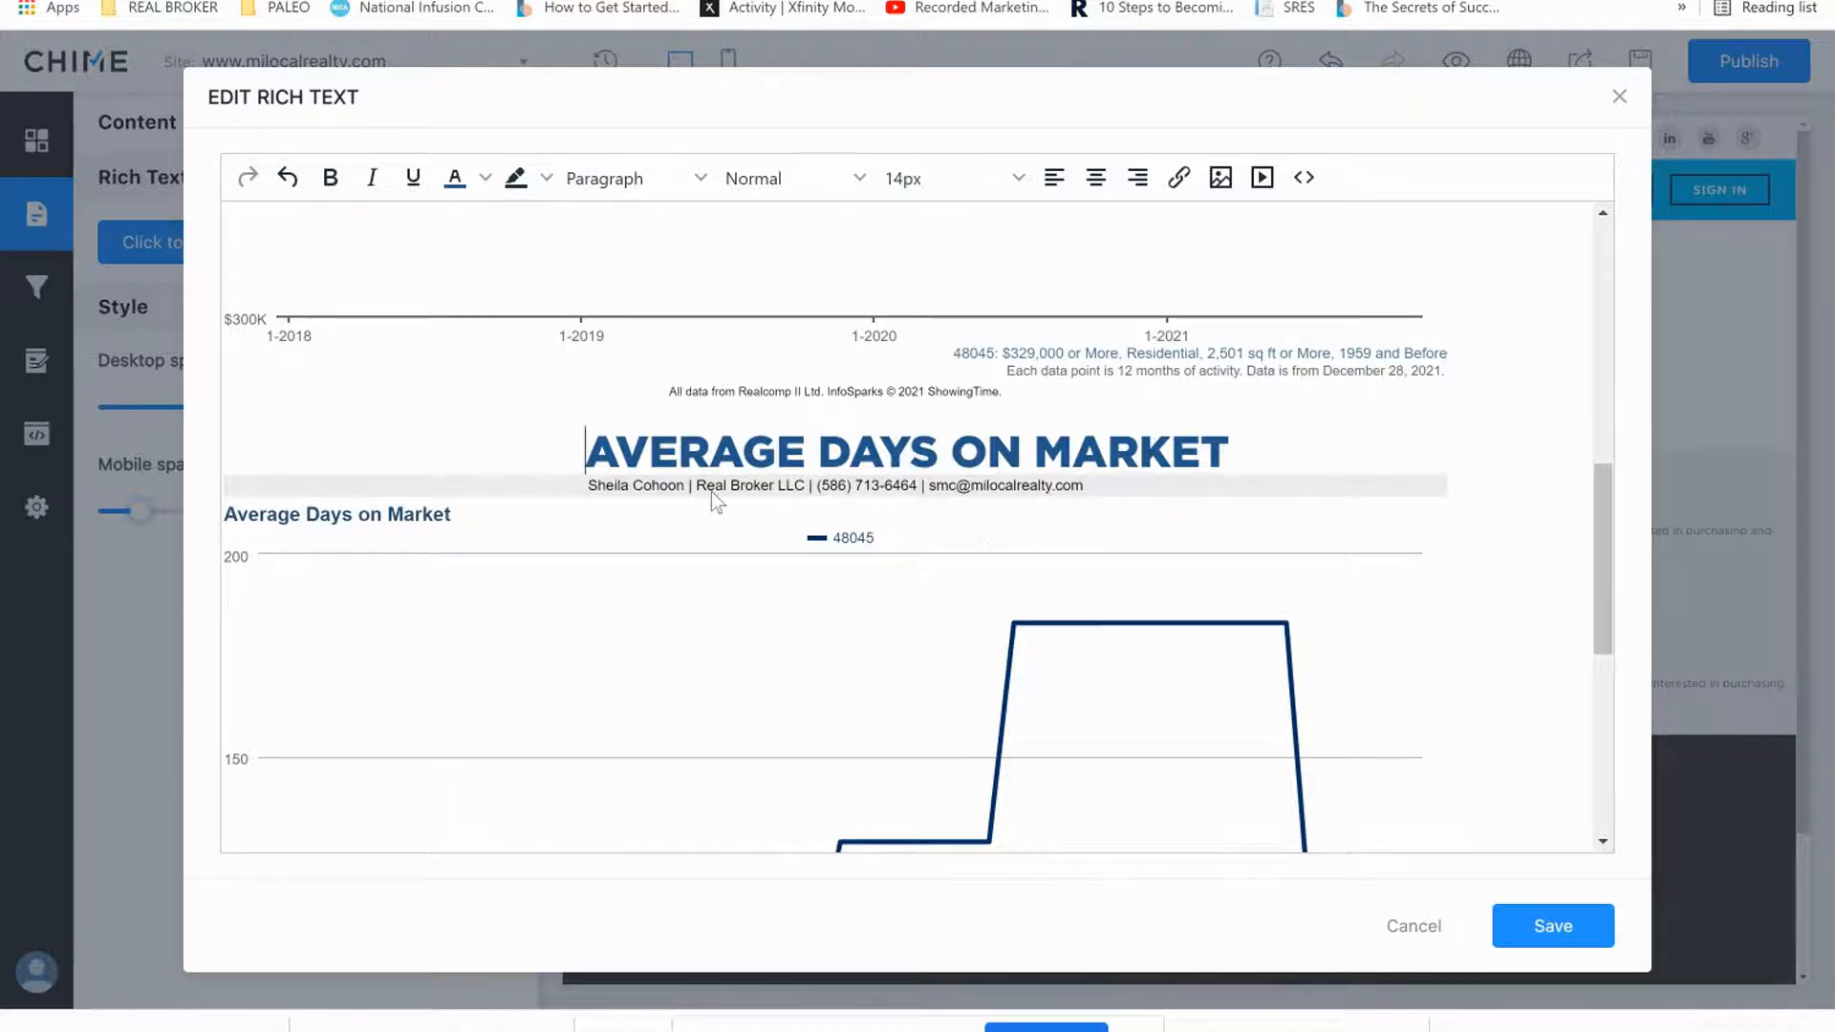
pyautogui.click(1303, 177)
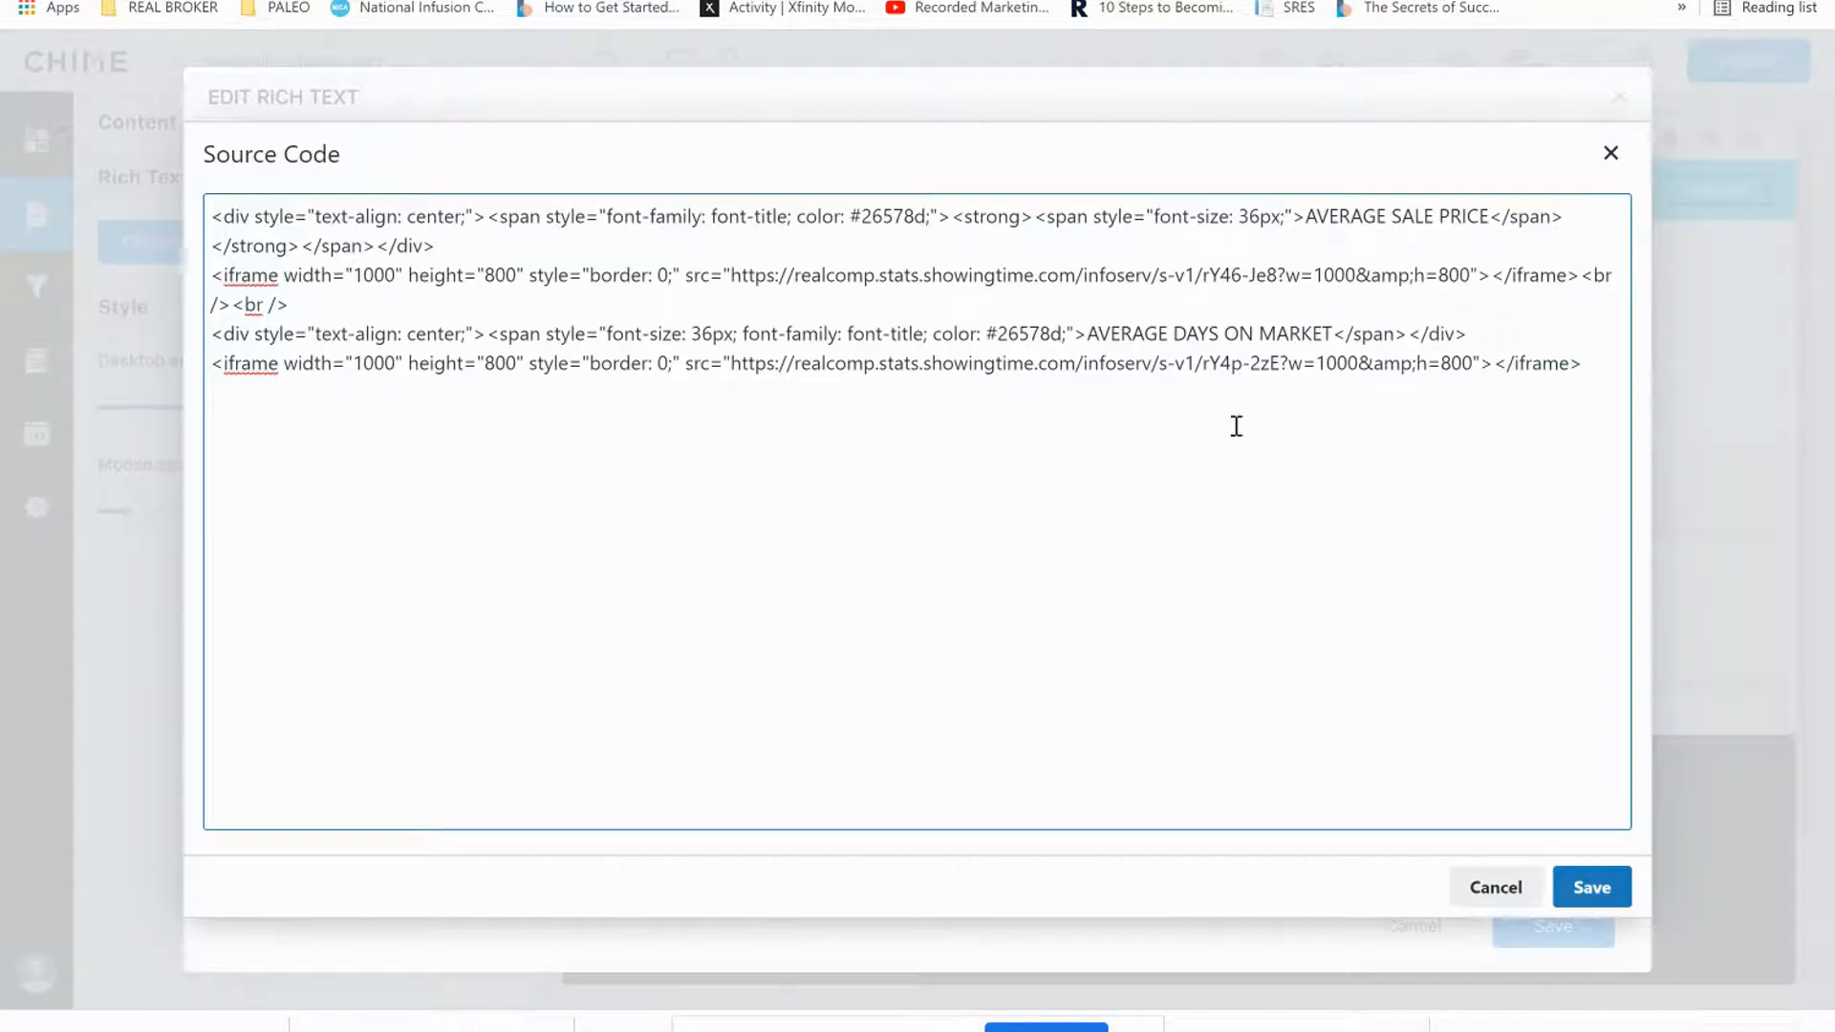
pyautogui.click(1505, 889)
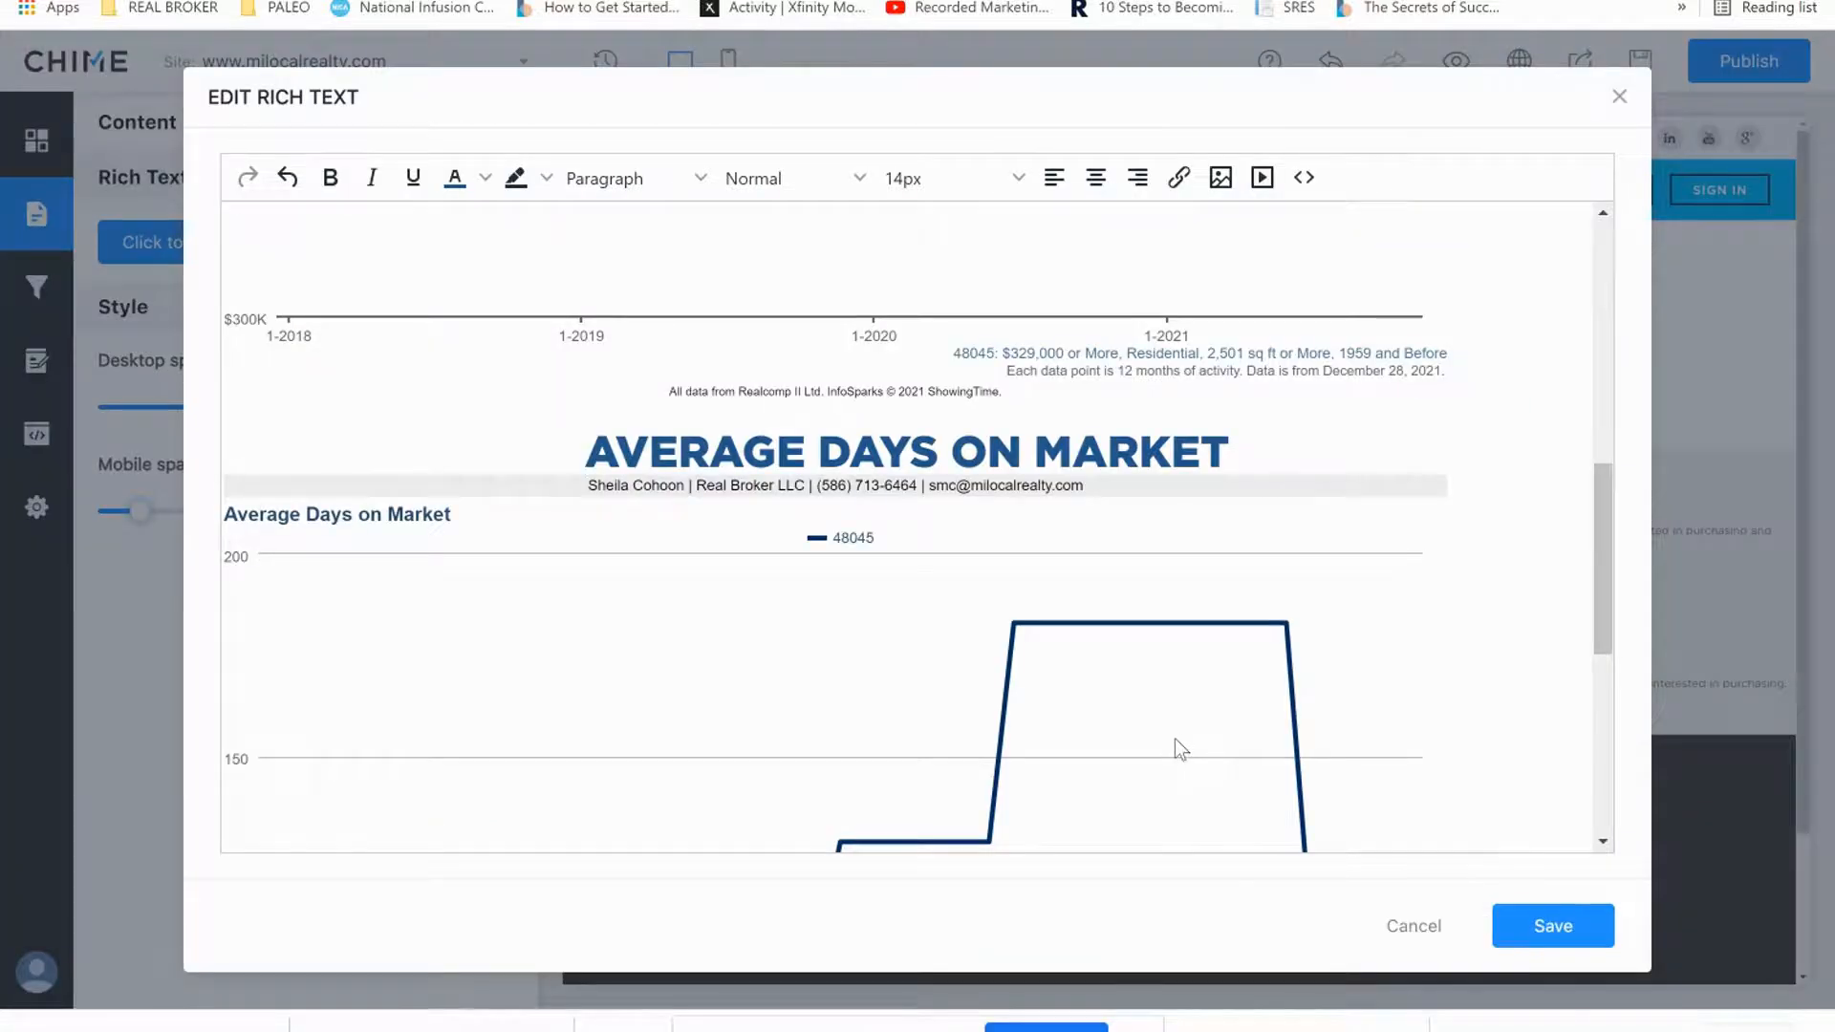
pyautogui.scroll(-6, 807, 500)
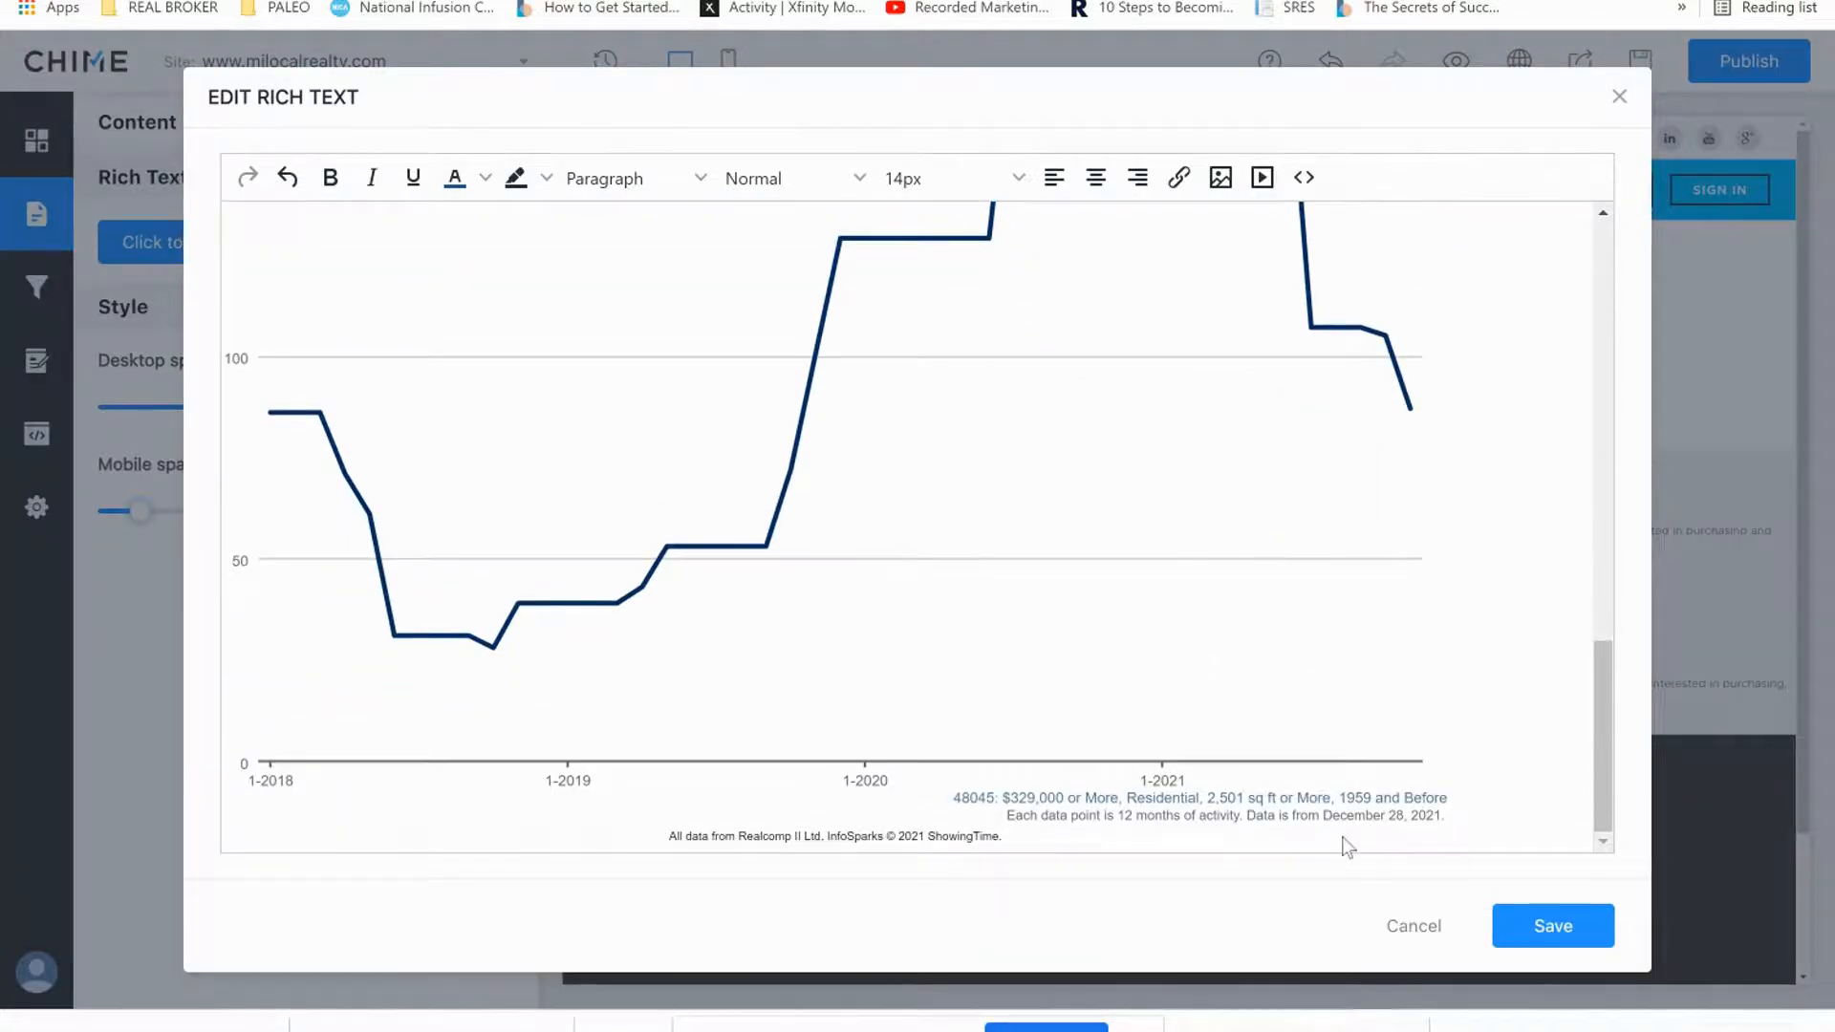
pyautogui.click(1542, 924)
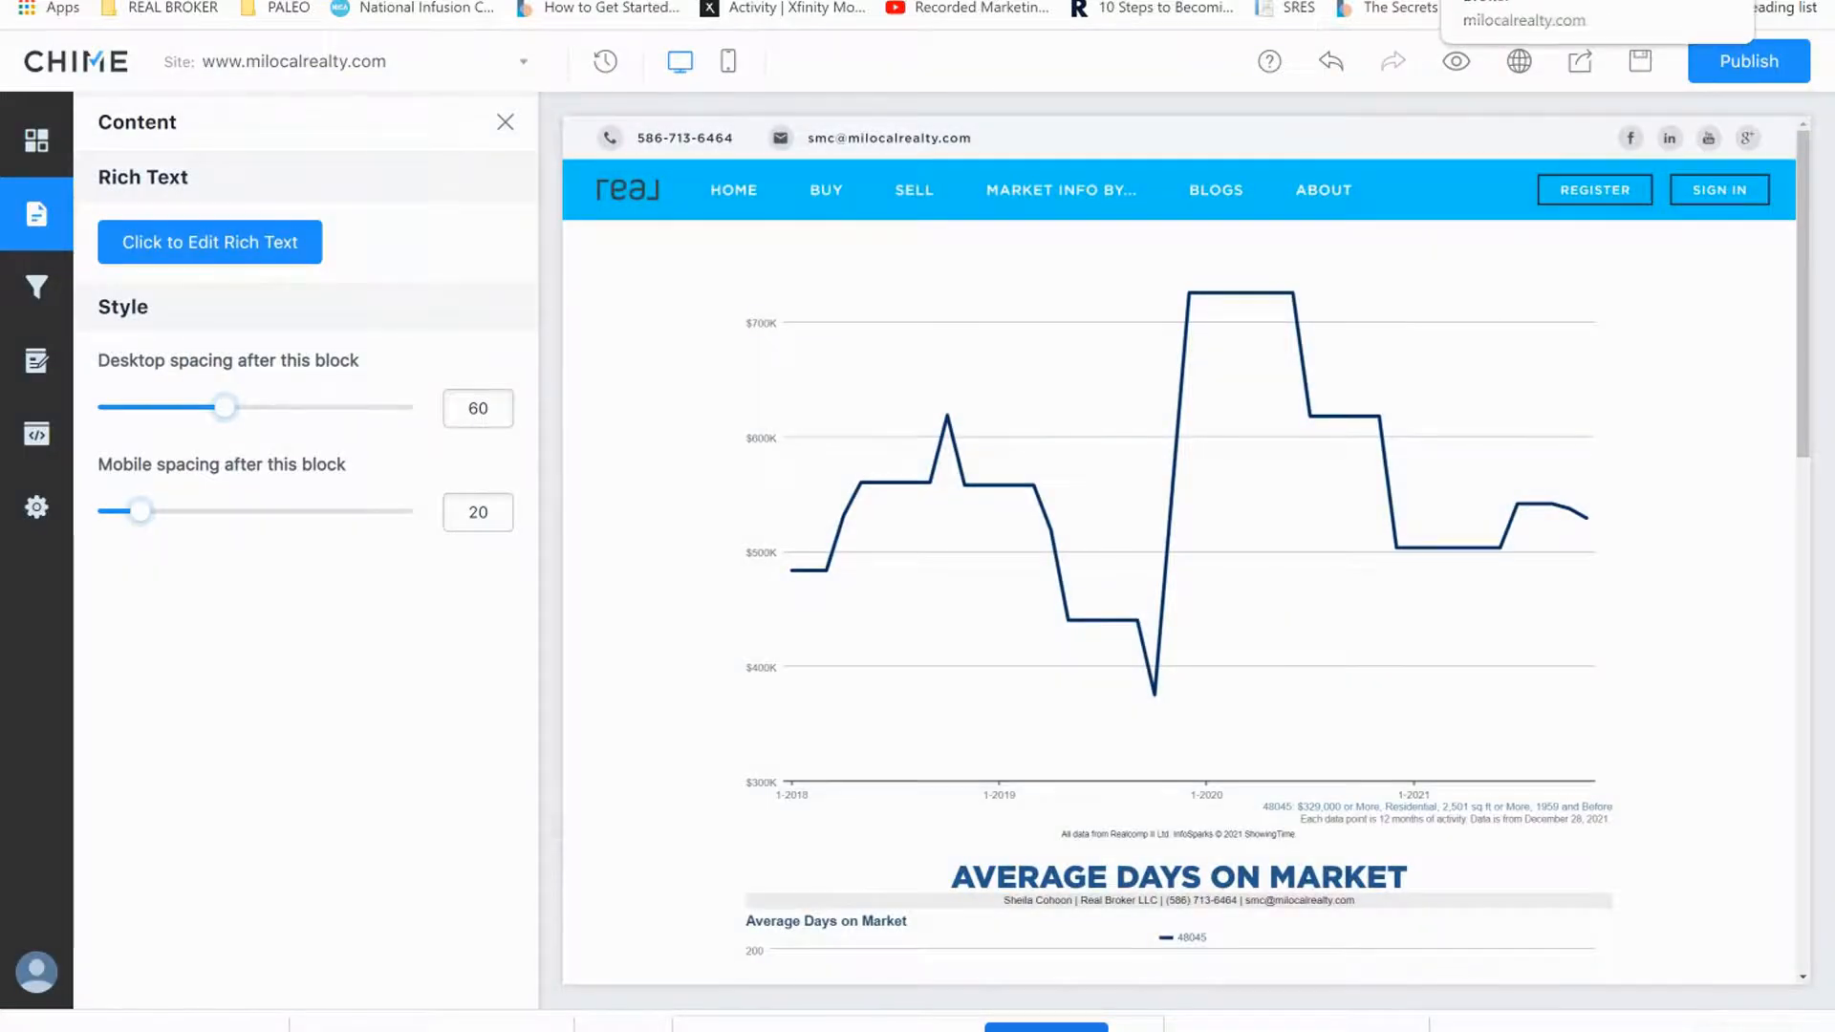
# Open the live client page on milocalrealty.com in a new browser tab and review its Median Sales Price and Average Days on Market charts.
pyautogui.click(1500, 1)
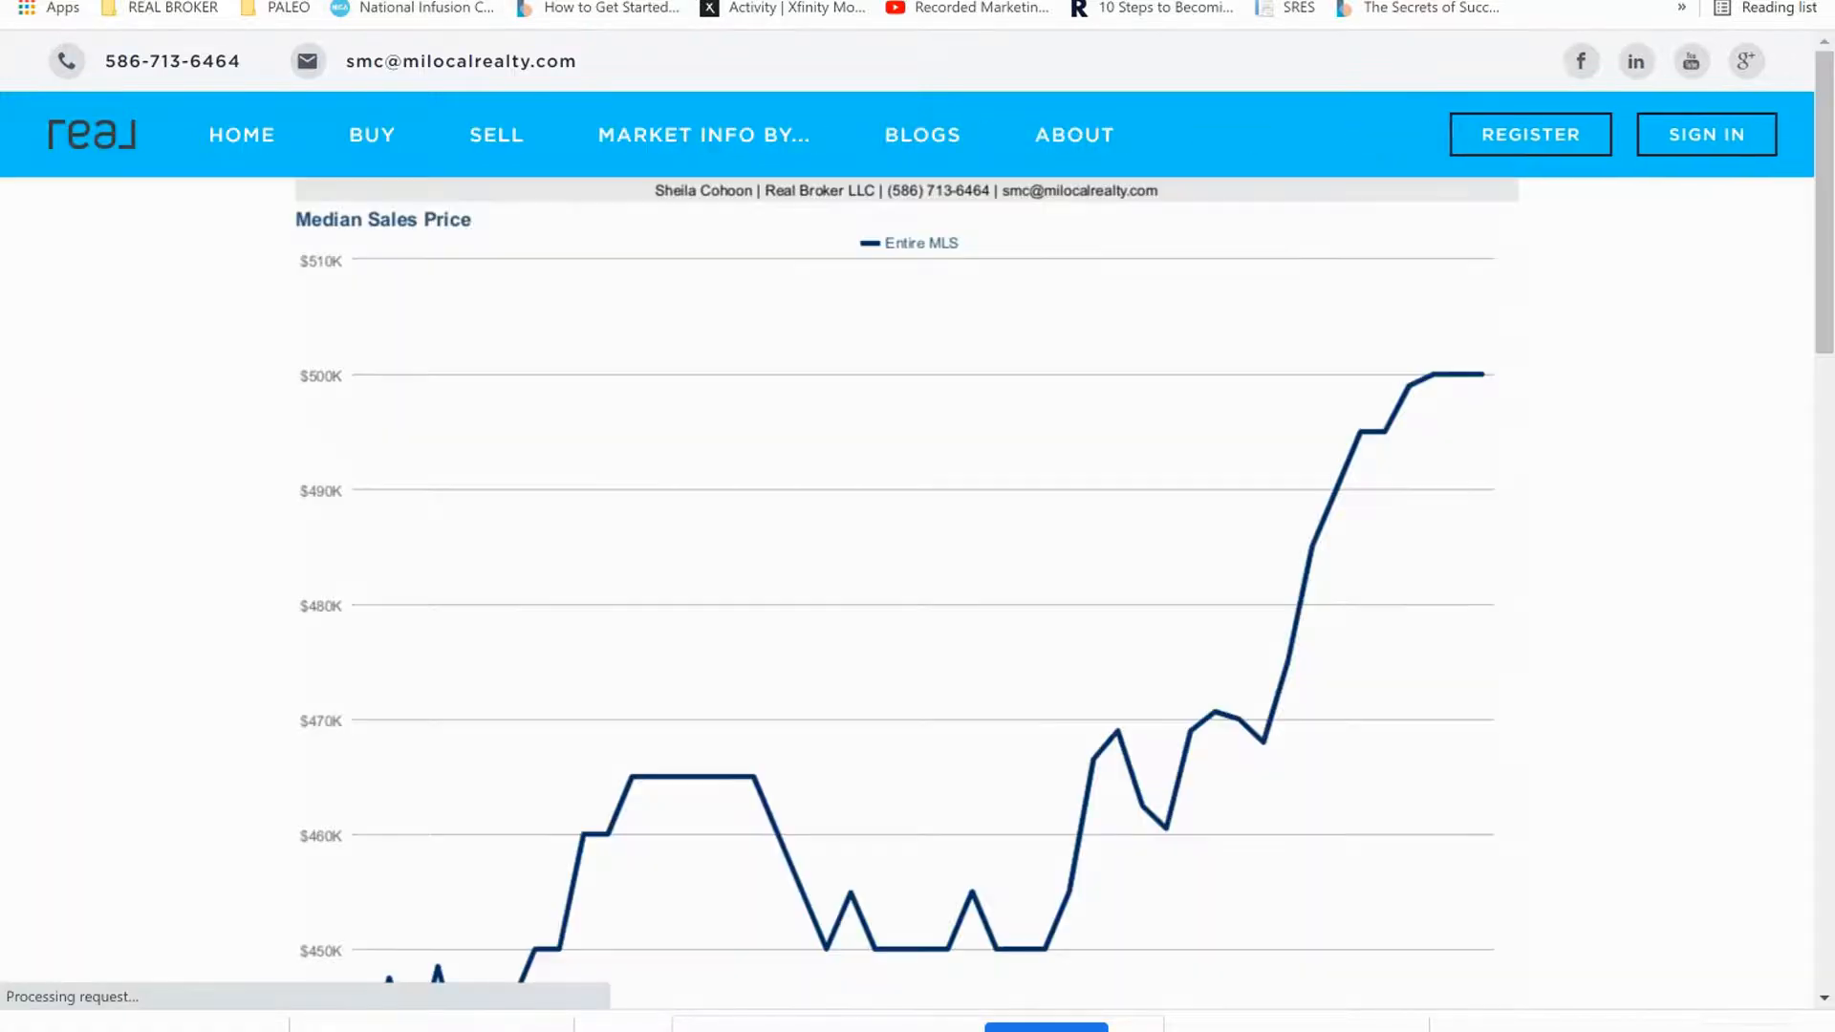
pyautogui.moveTo(703, 135)
pyautogui.moveTo(860, 214)
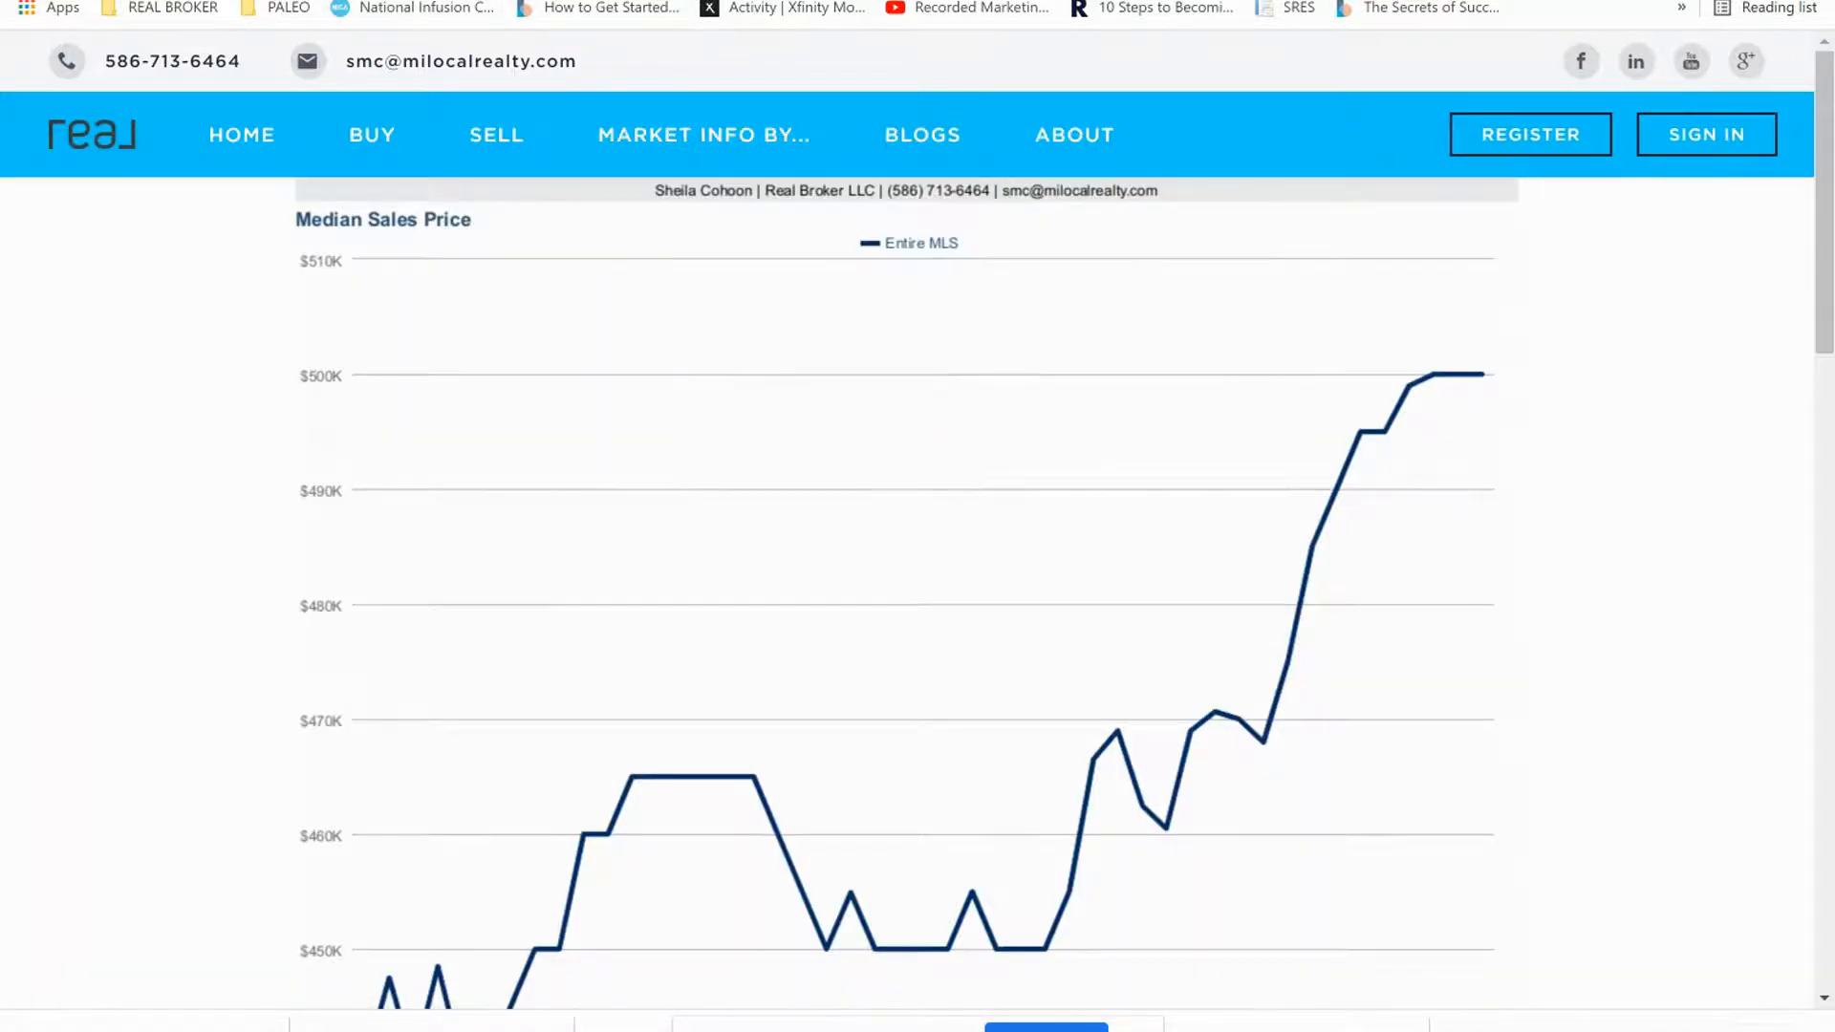
pyautogui.hotkey('ctrl', 't')
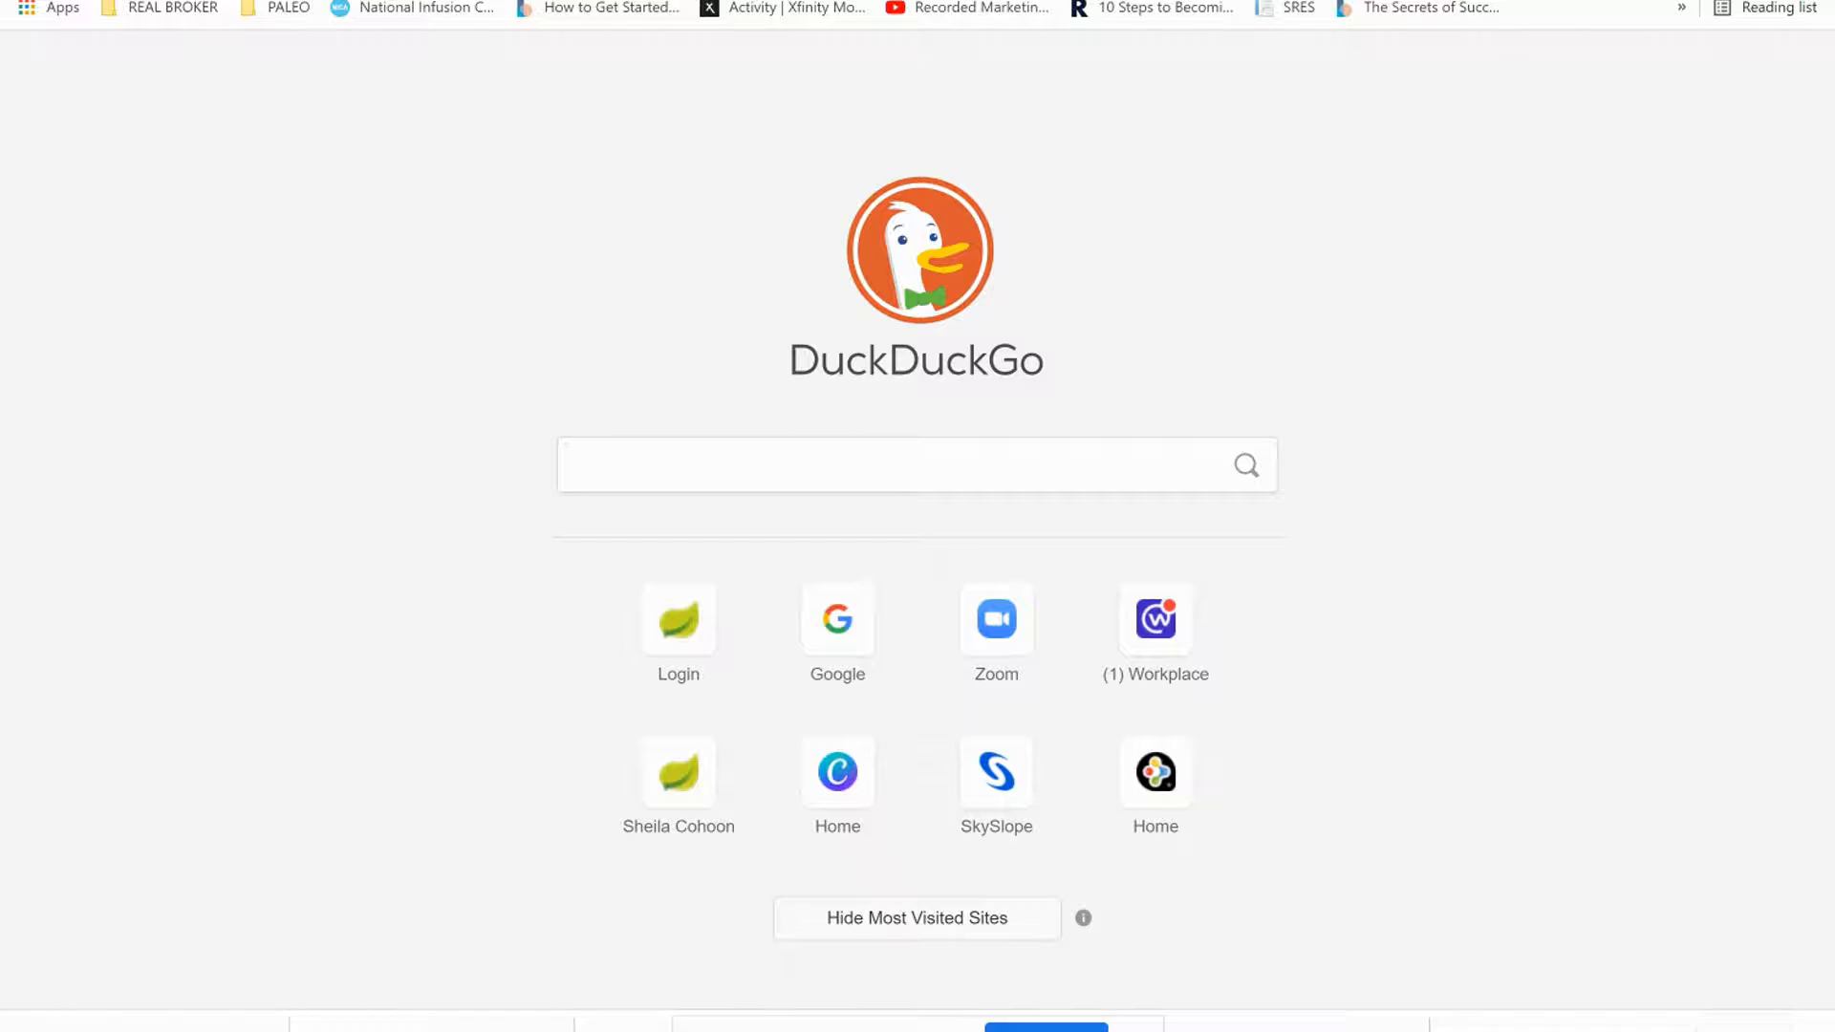
pyautogui.write('s')
pyautogui.press('Return')
pyautogui.write('MILO')
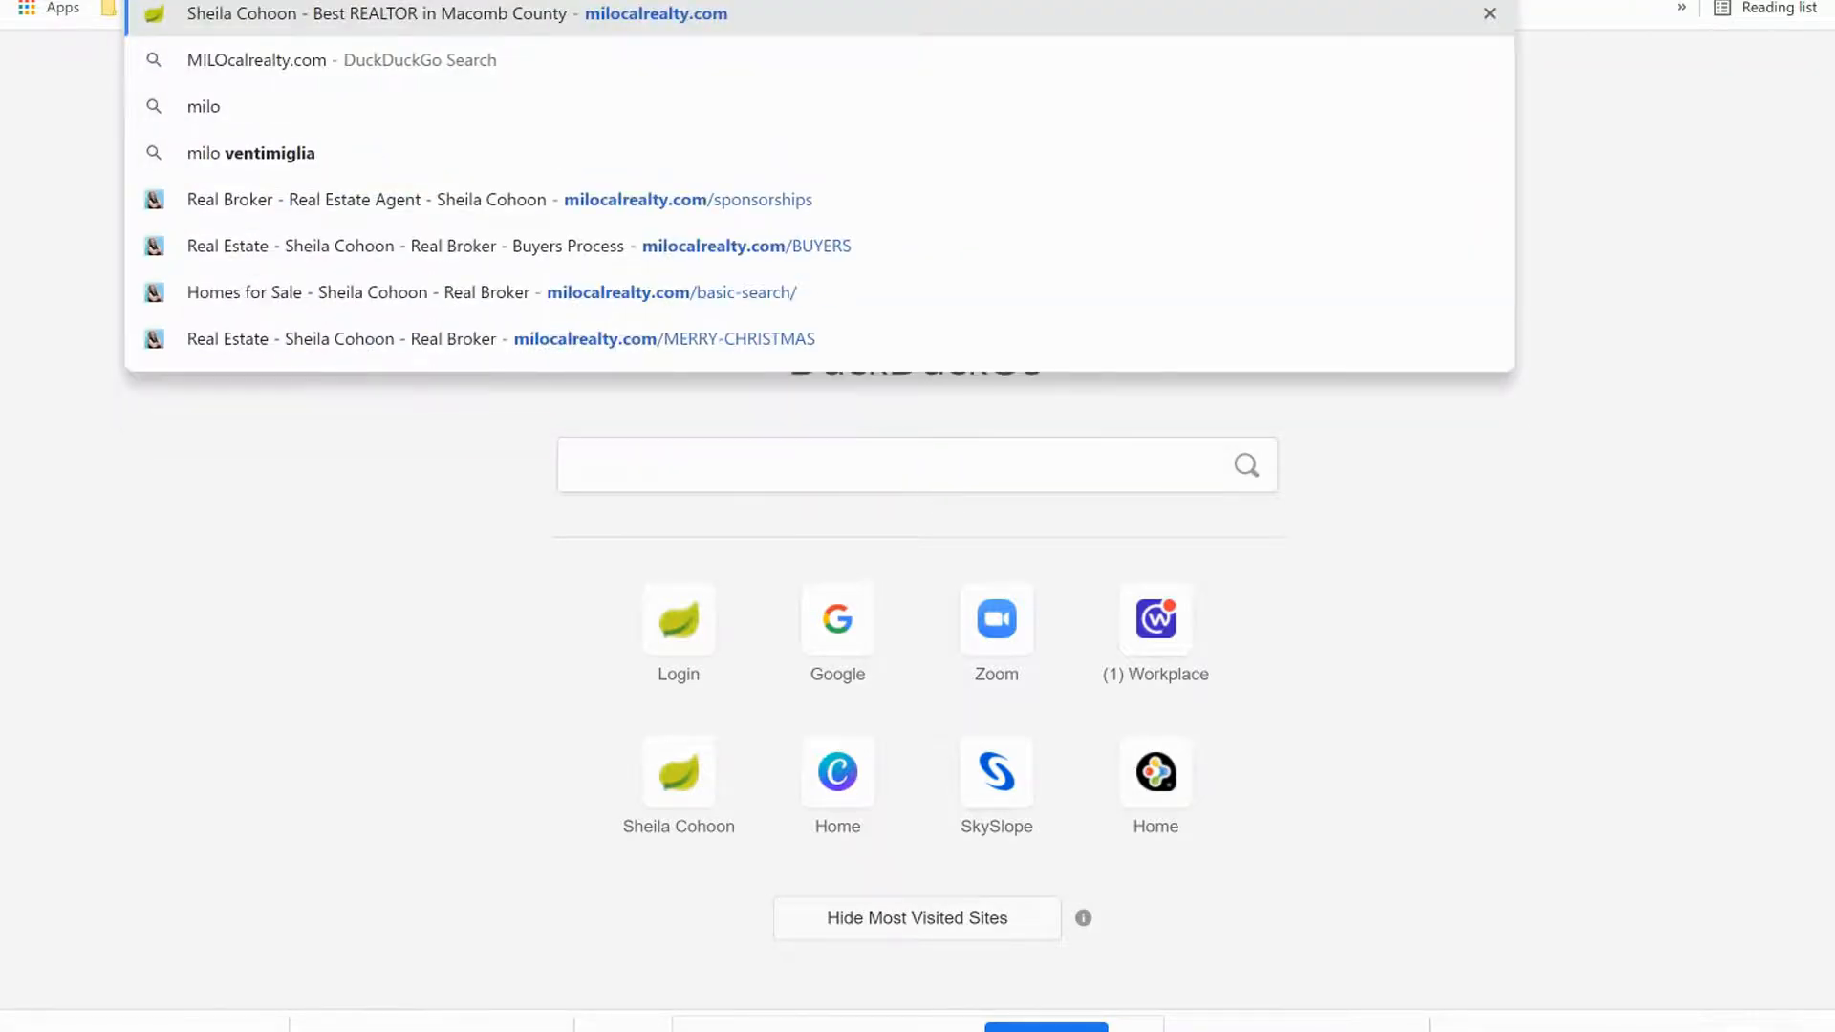
pyautogui.write('/')
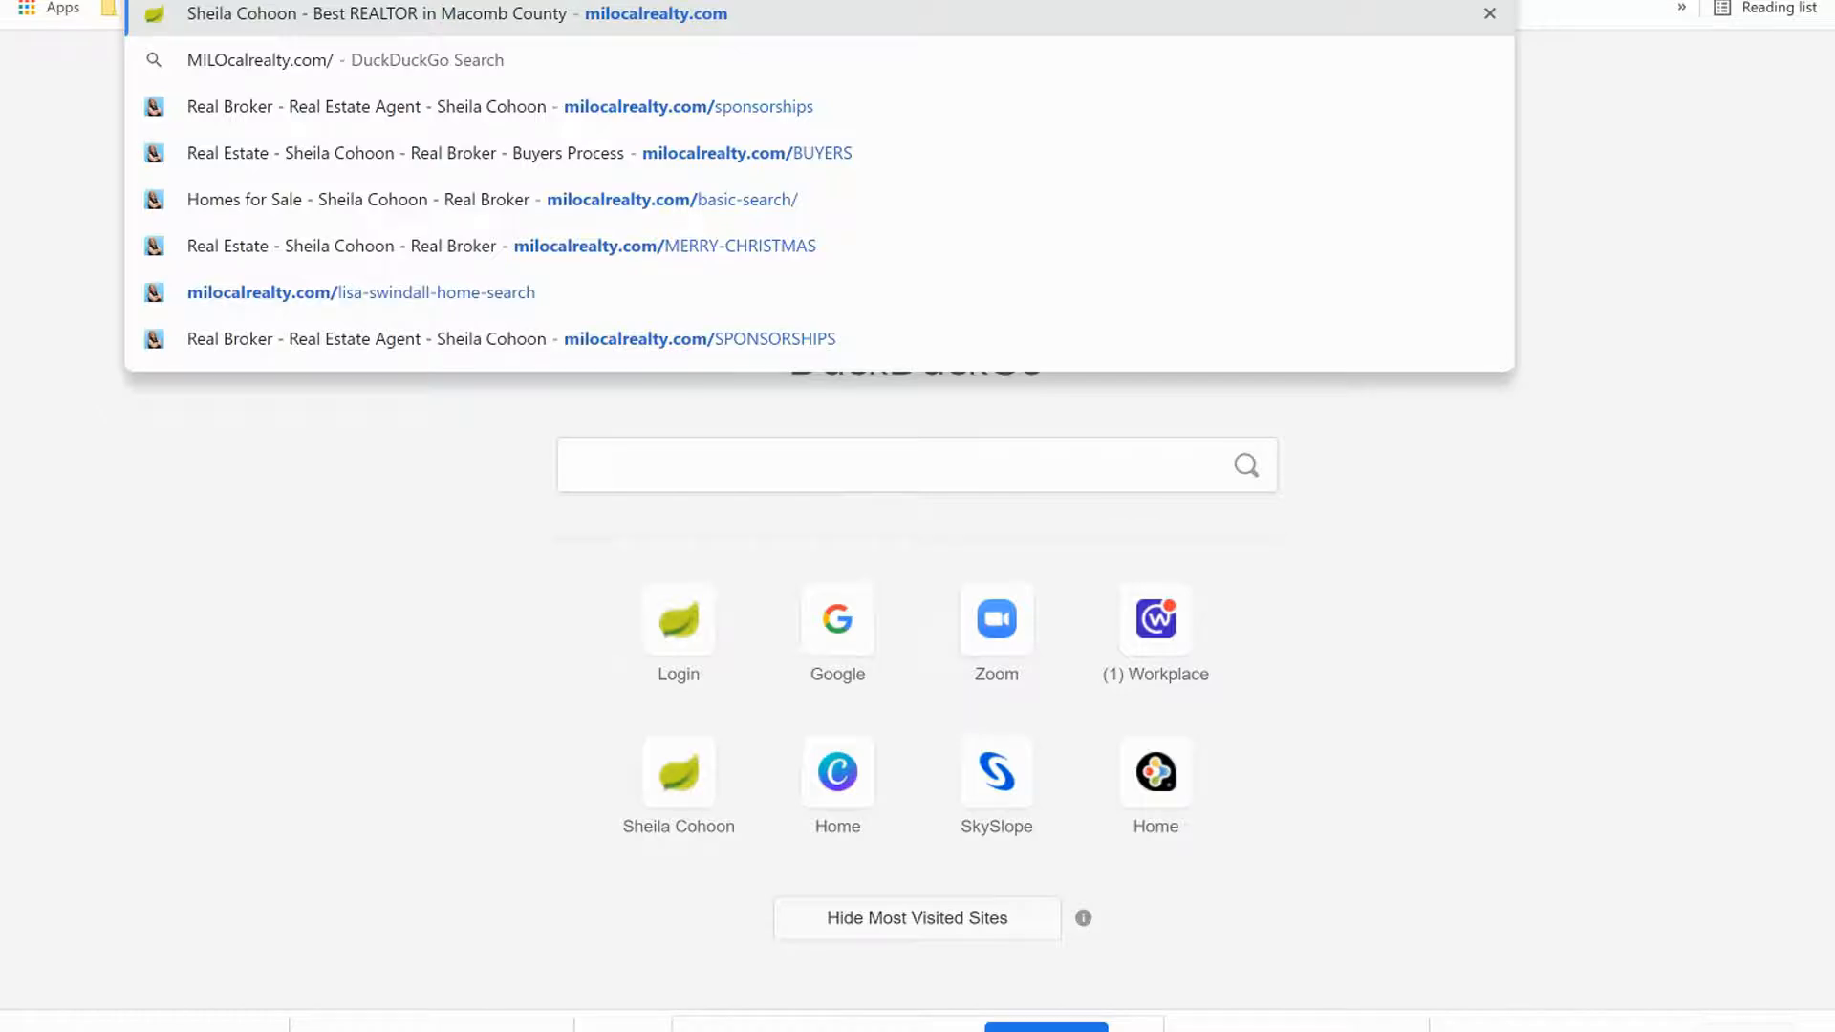
pyautogui.write('GA')
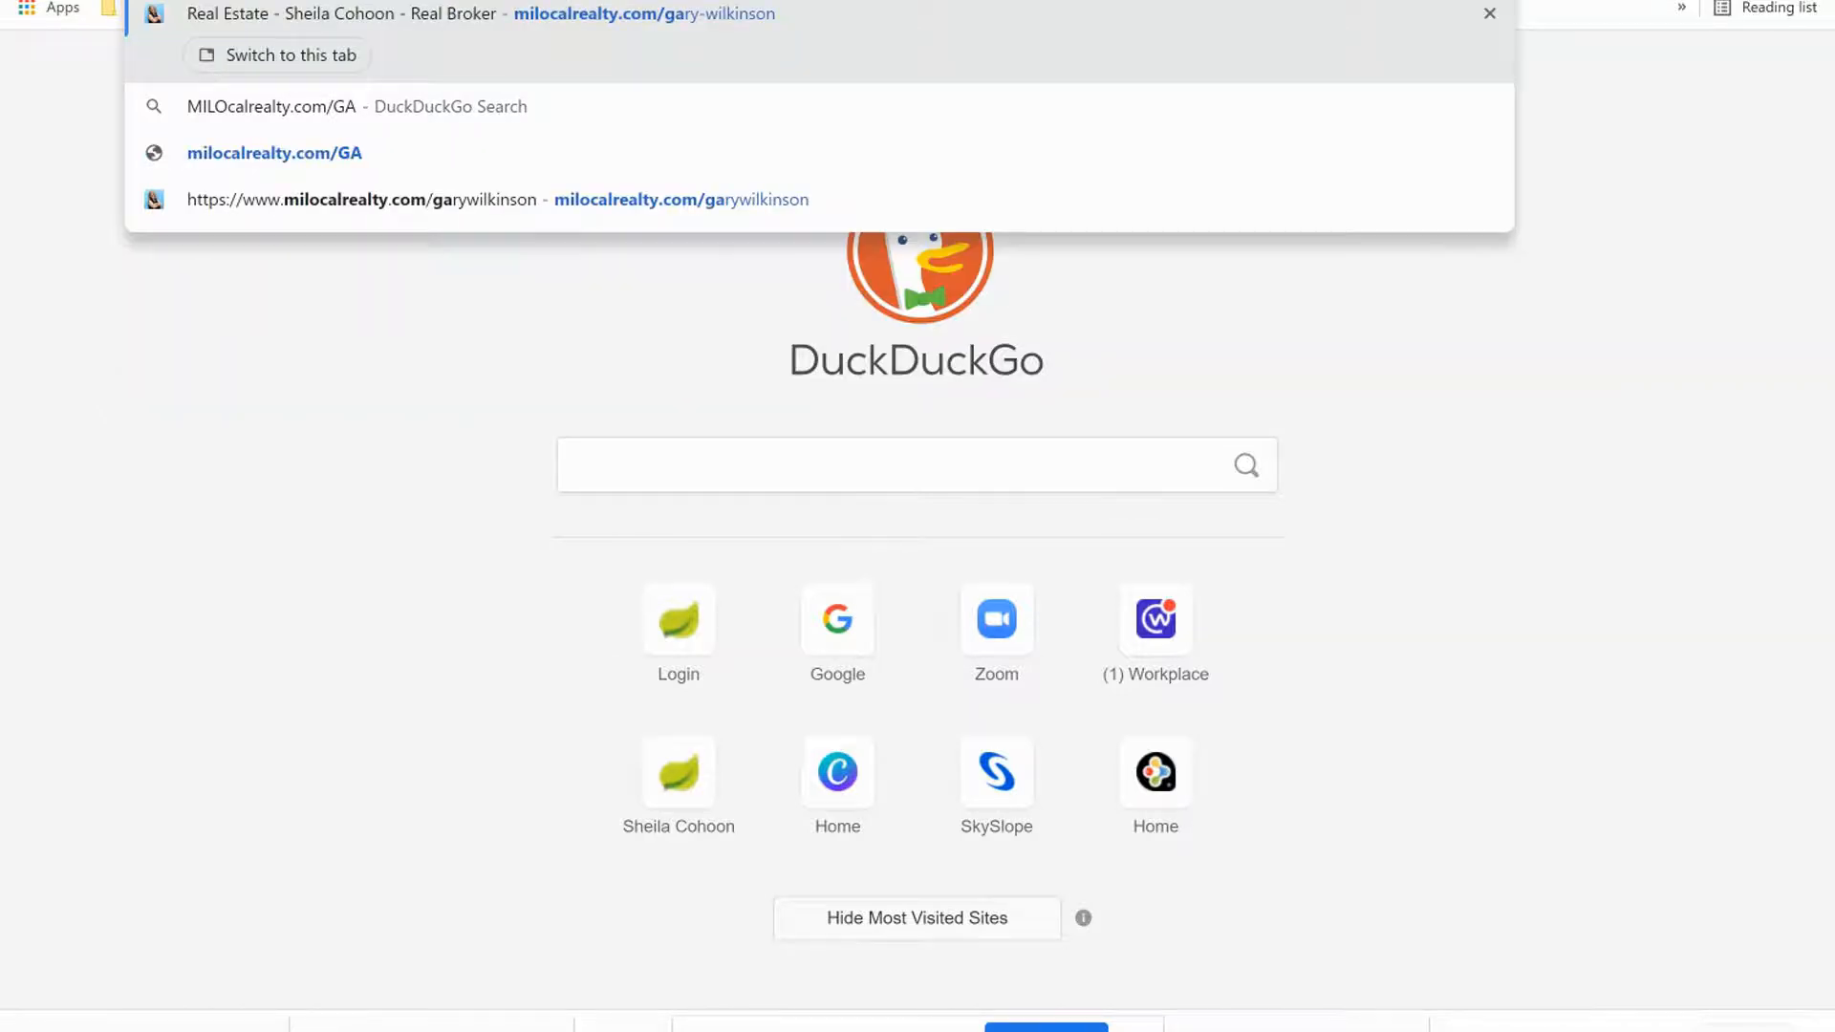
pyautogui.press('Right')
pyautogui.press('Return')
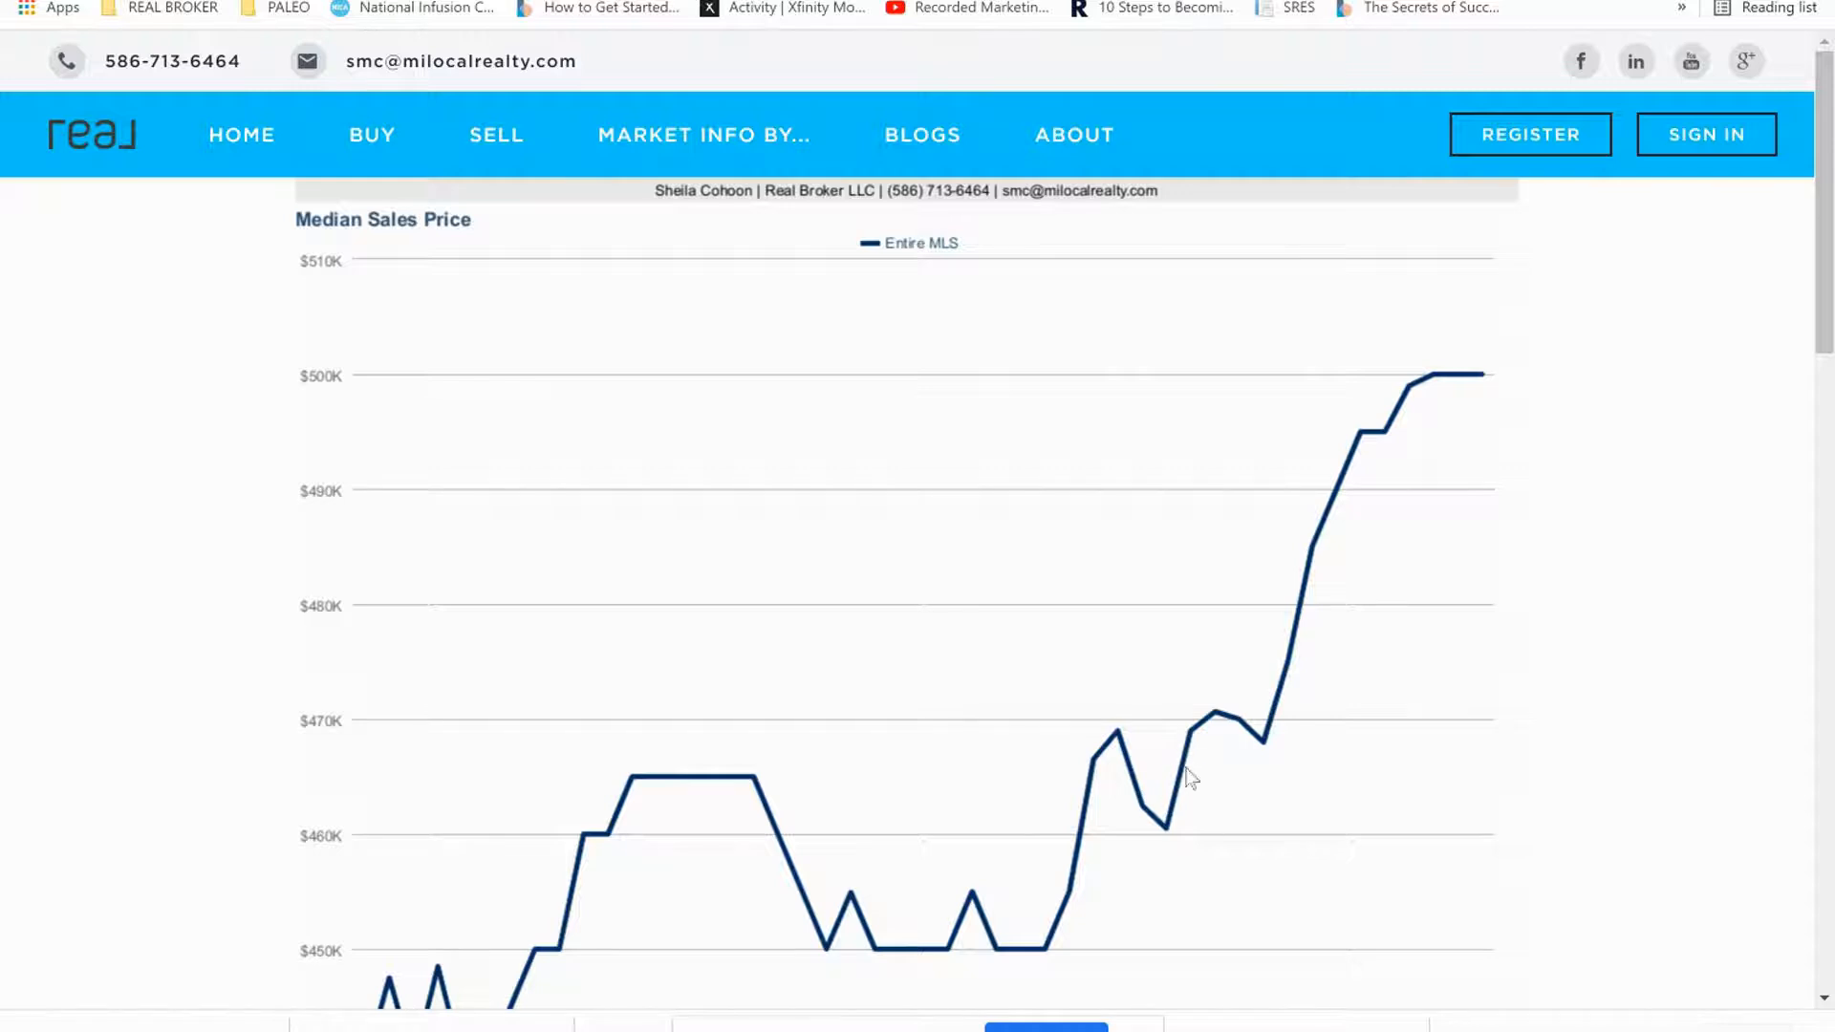
pyautogui.scroll(-10, 1138, 717)
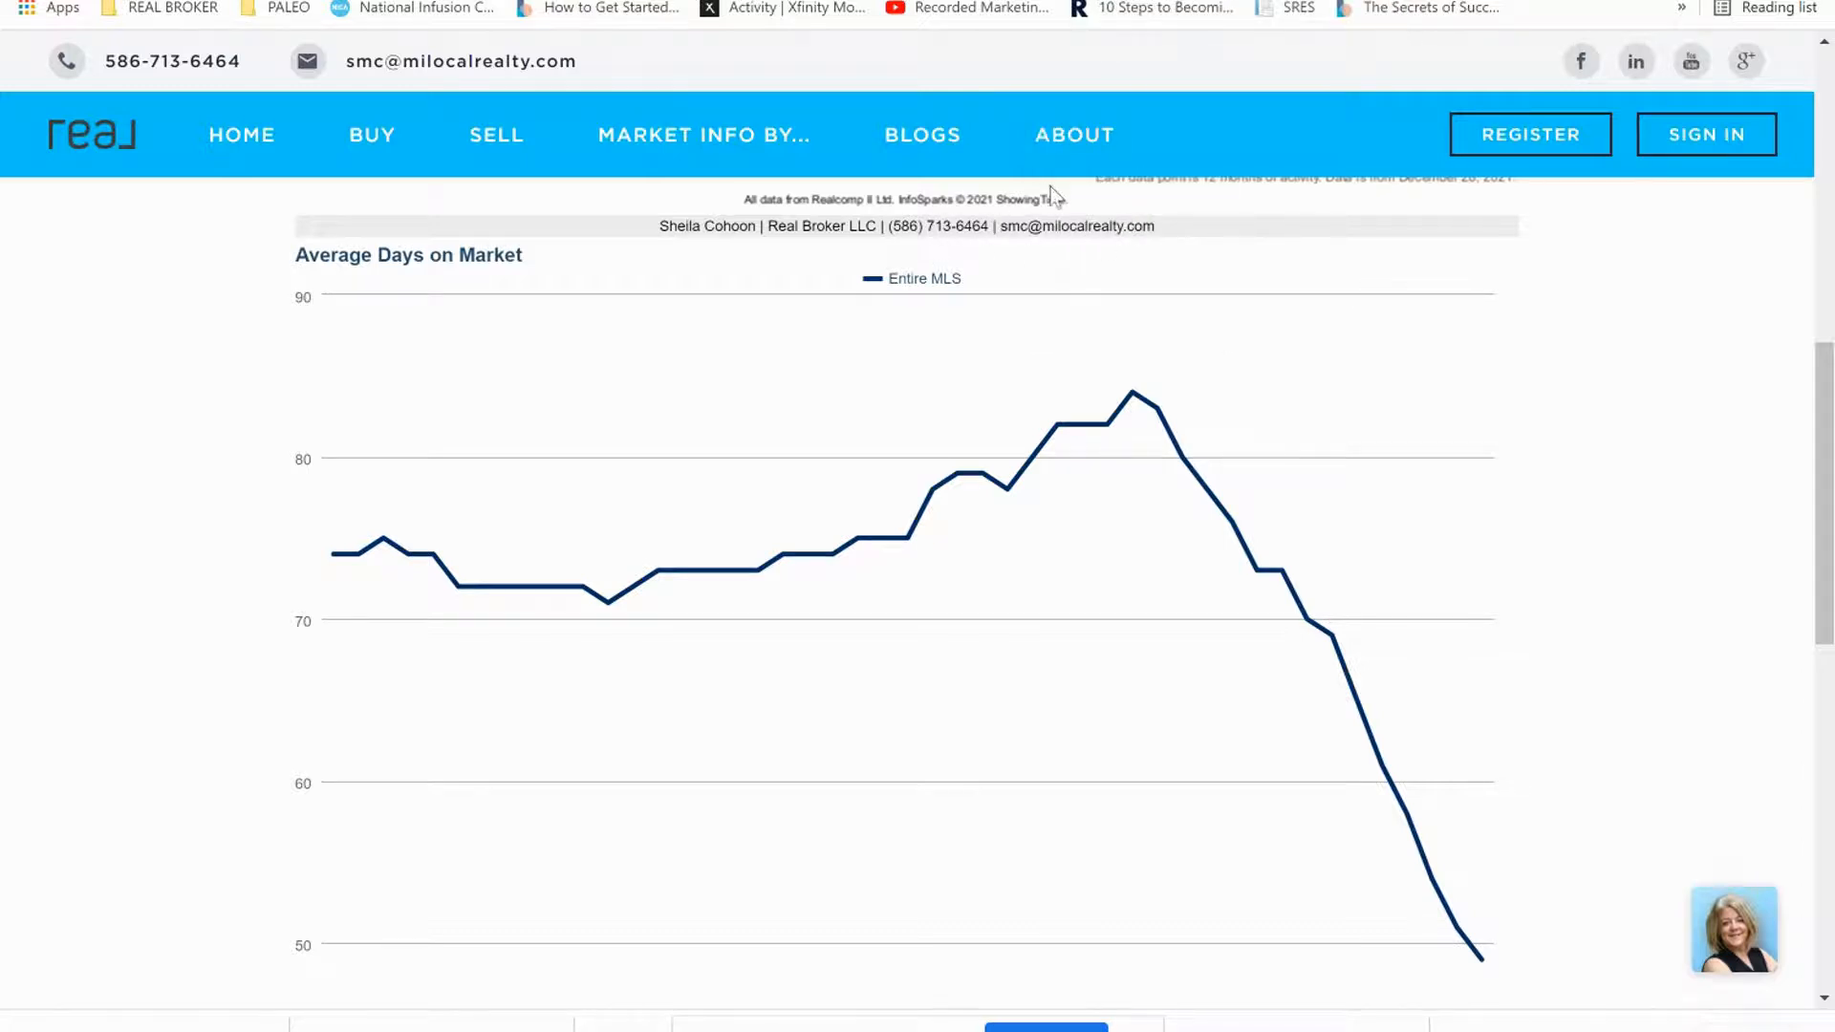
pyautogui.scroll(3, 1080, 226)
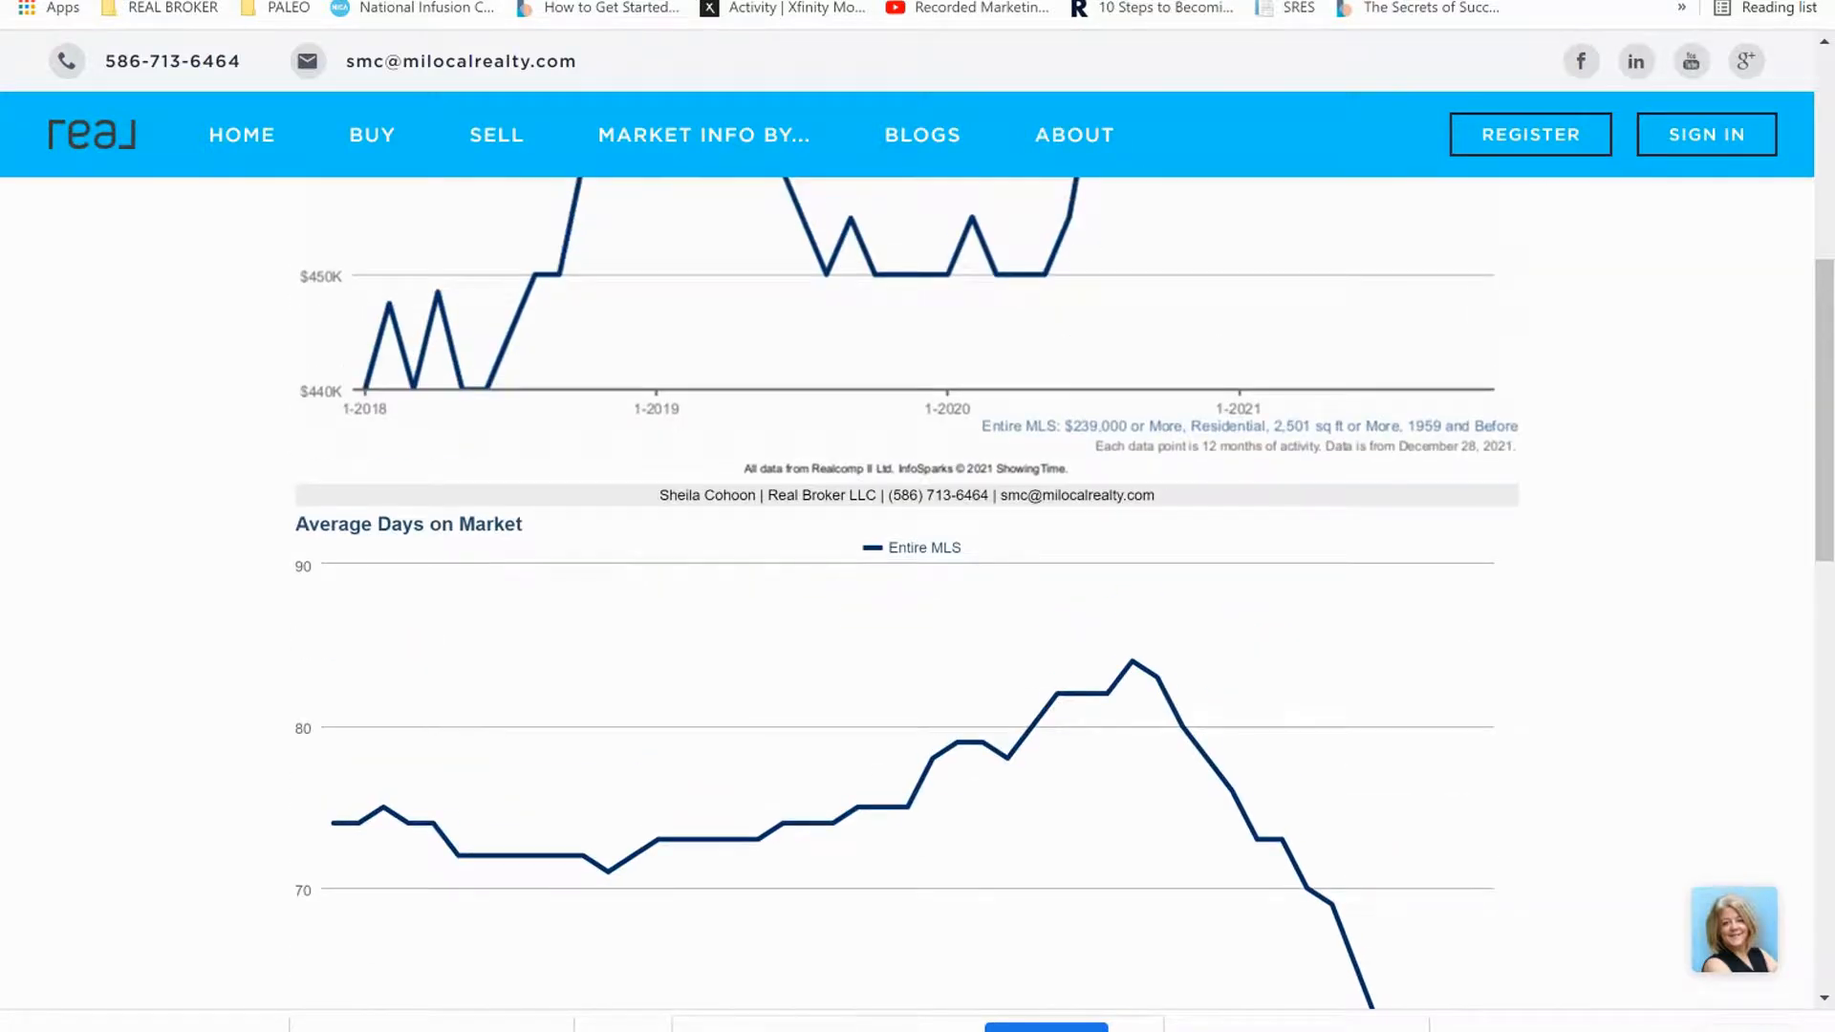
pyautogui.scroll(7, 908, 592)
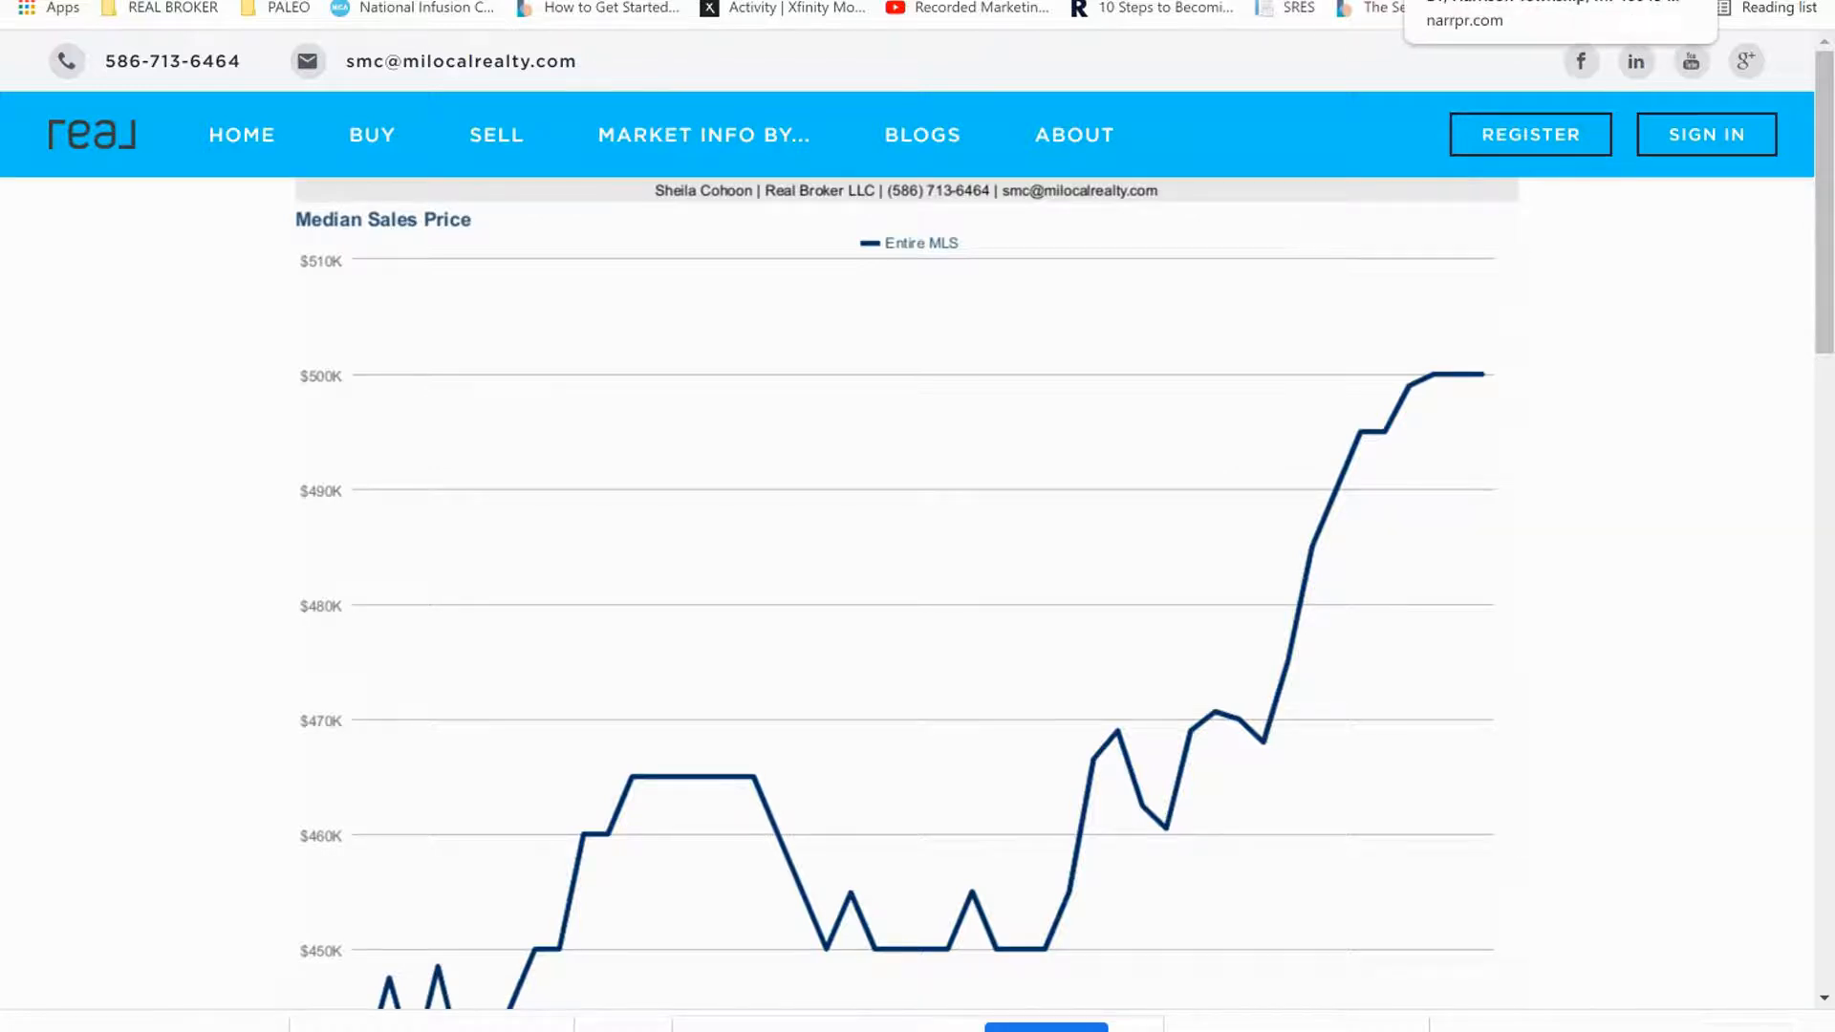
# Load the live client page on milocalrealty.com again in another tab and inspect the data points of the Average Days on Market chart.
pyautogui.click(1467, 1)
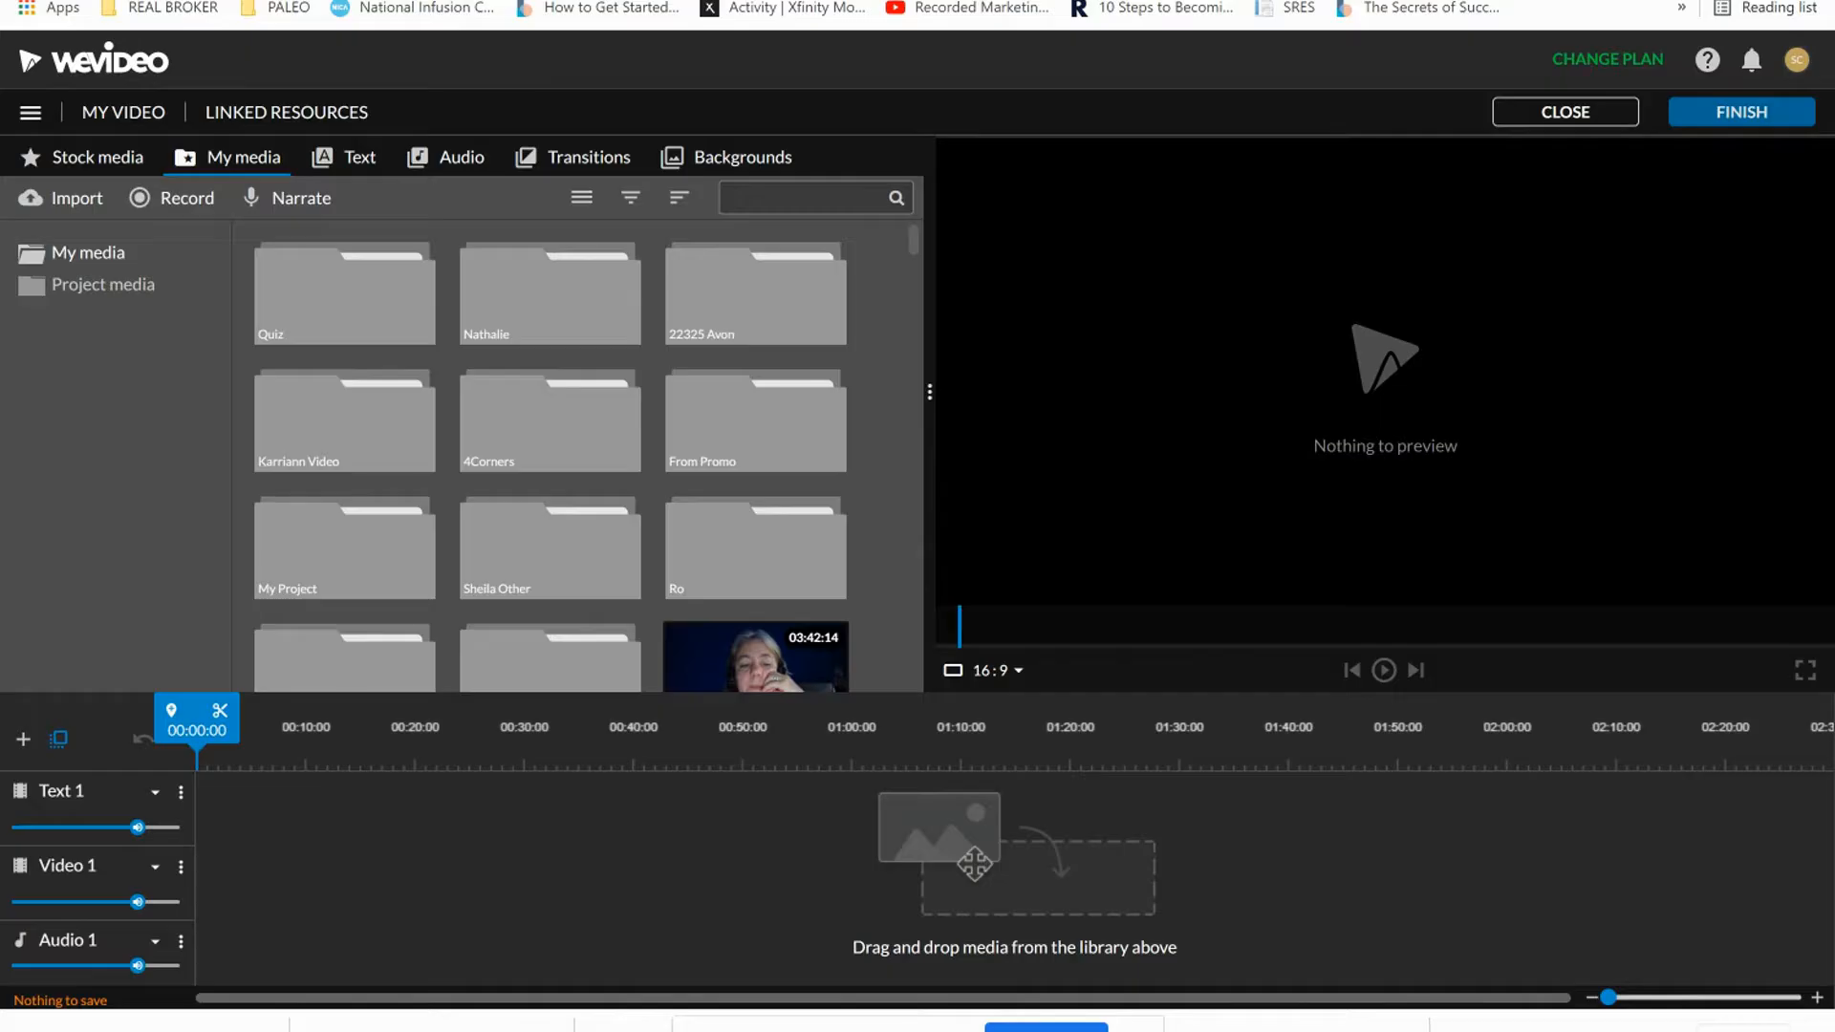
pyautogui.click(1707, 1)
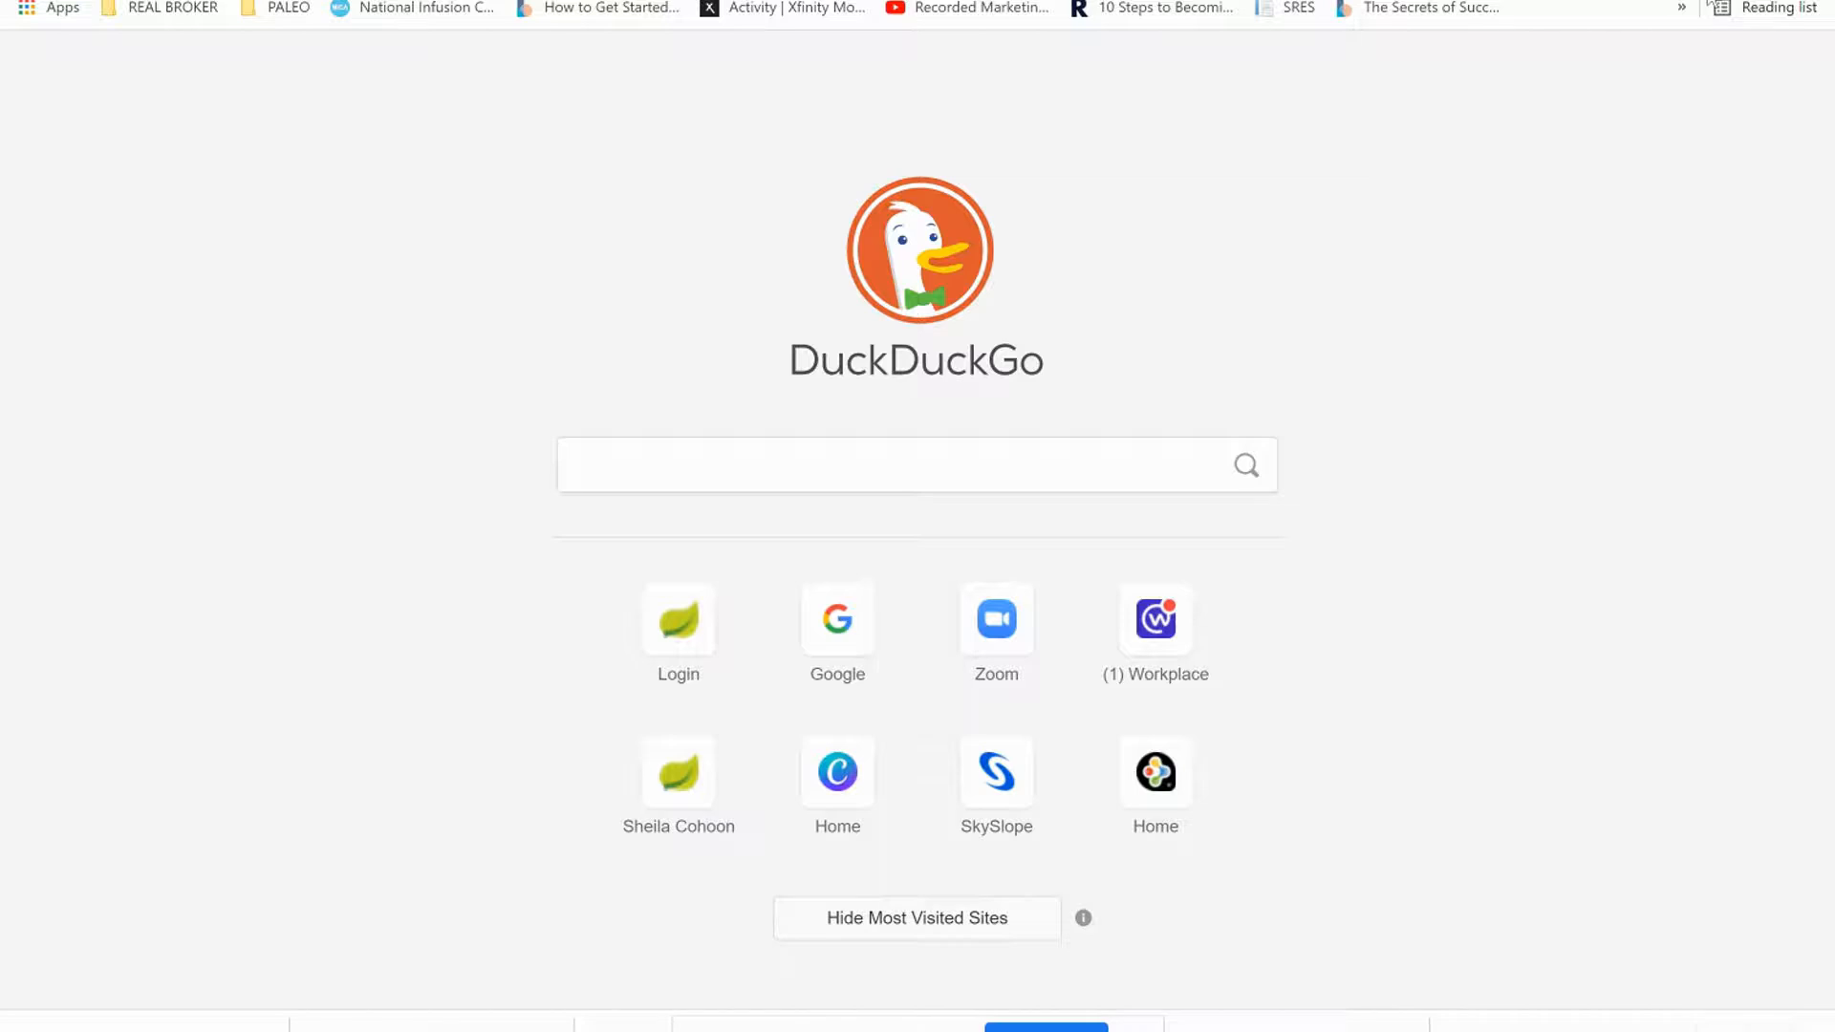
pyautogui.write('MIlocalrealty.com')
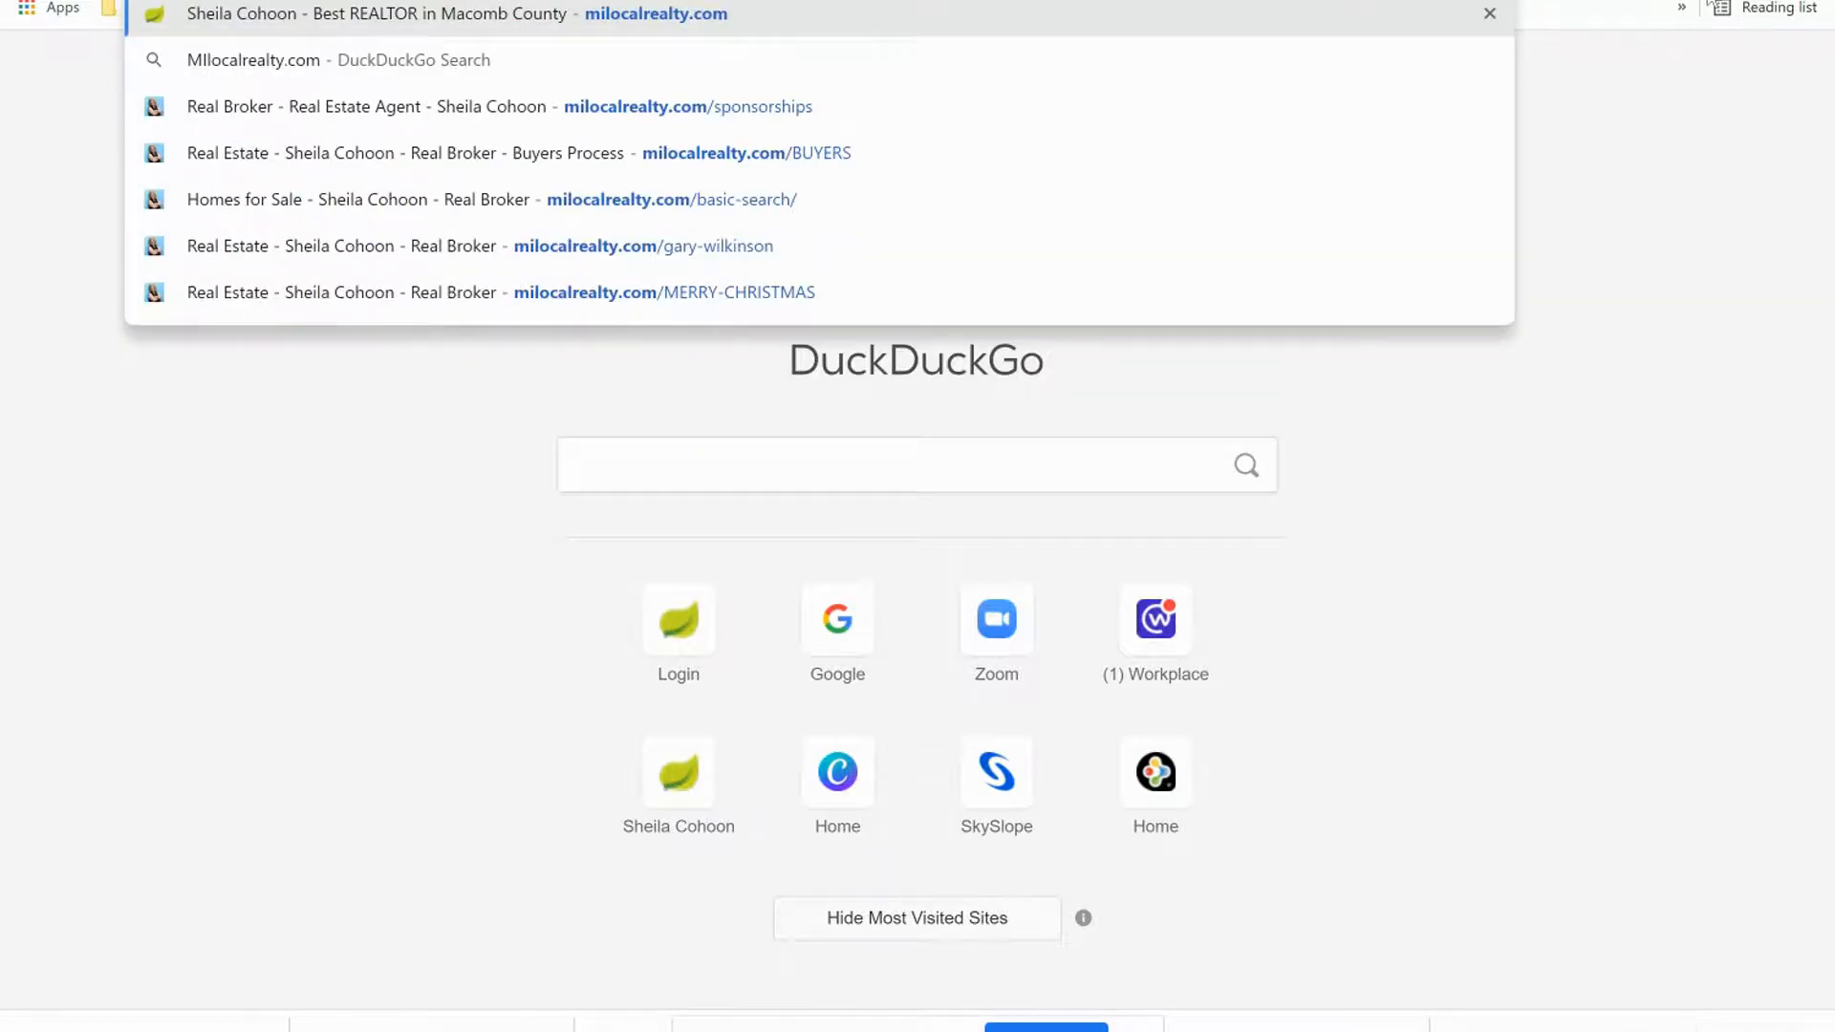
pyautogui.write('/GAR')
pyautogui.press('Return')
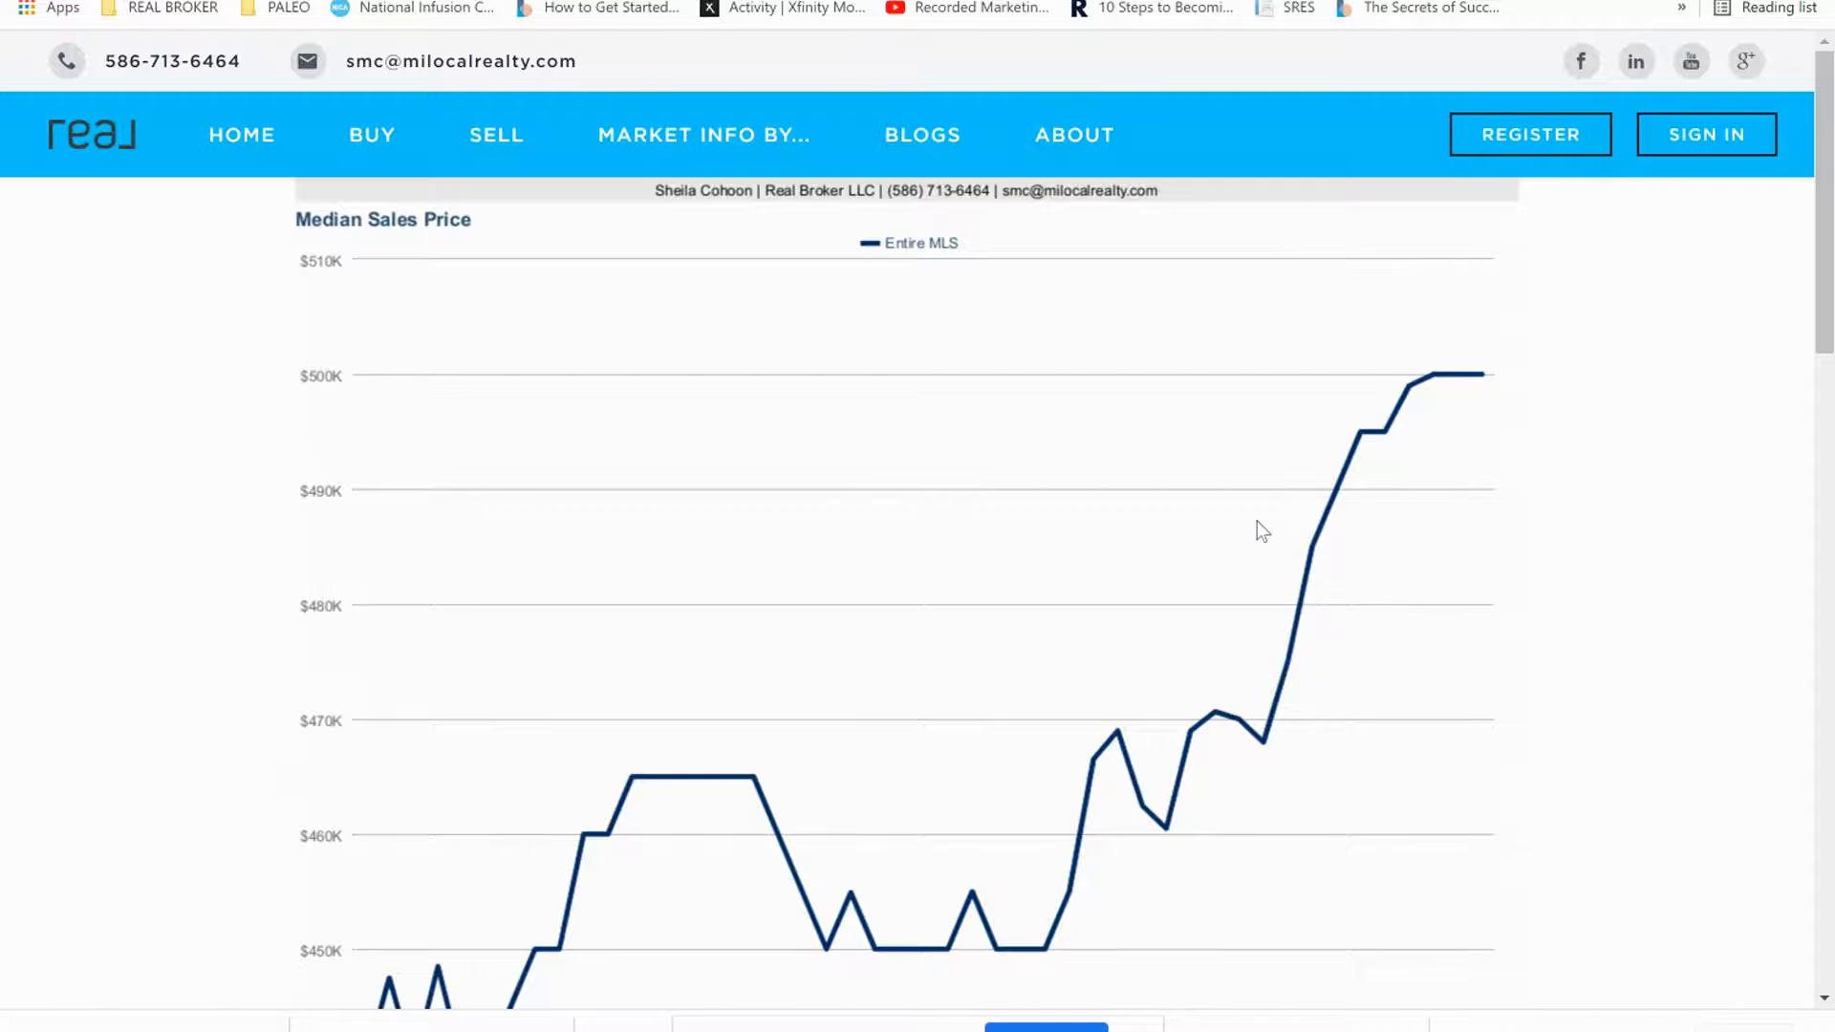
pyautogui.scroll(-7, 1248, 521)
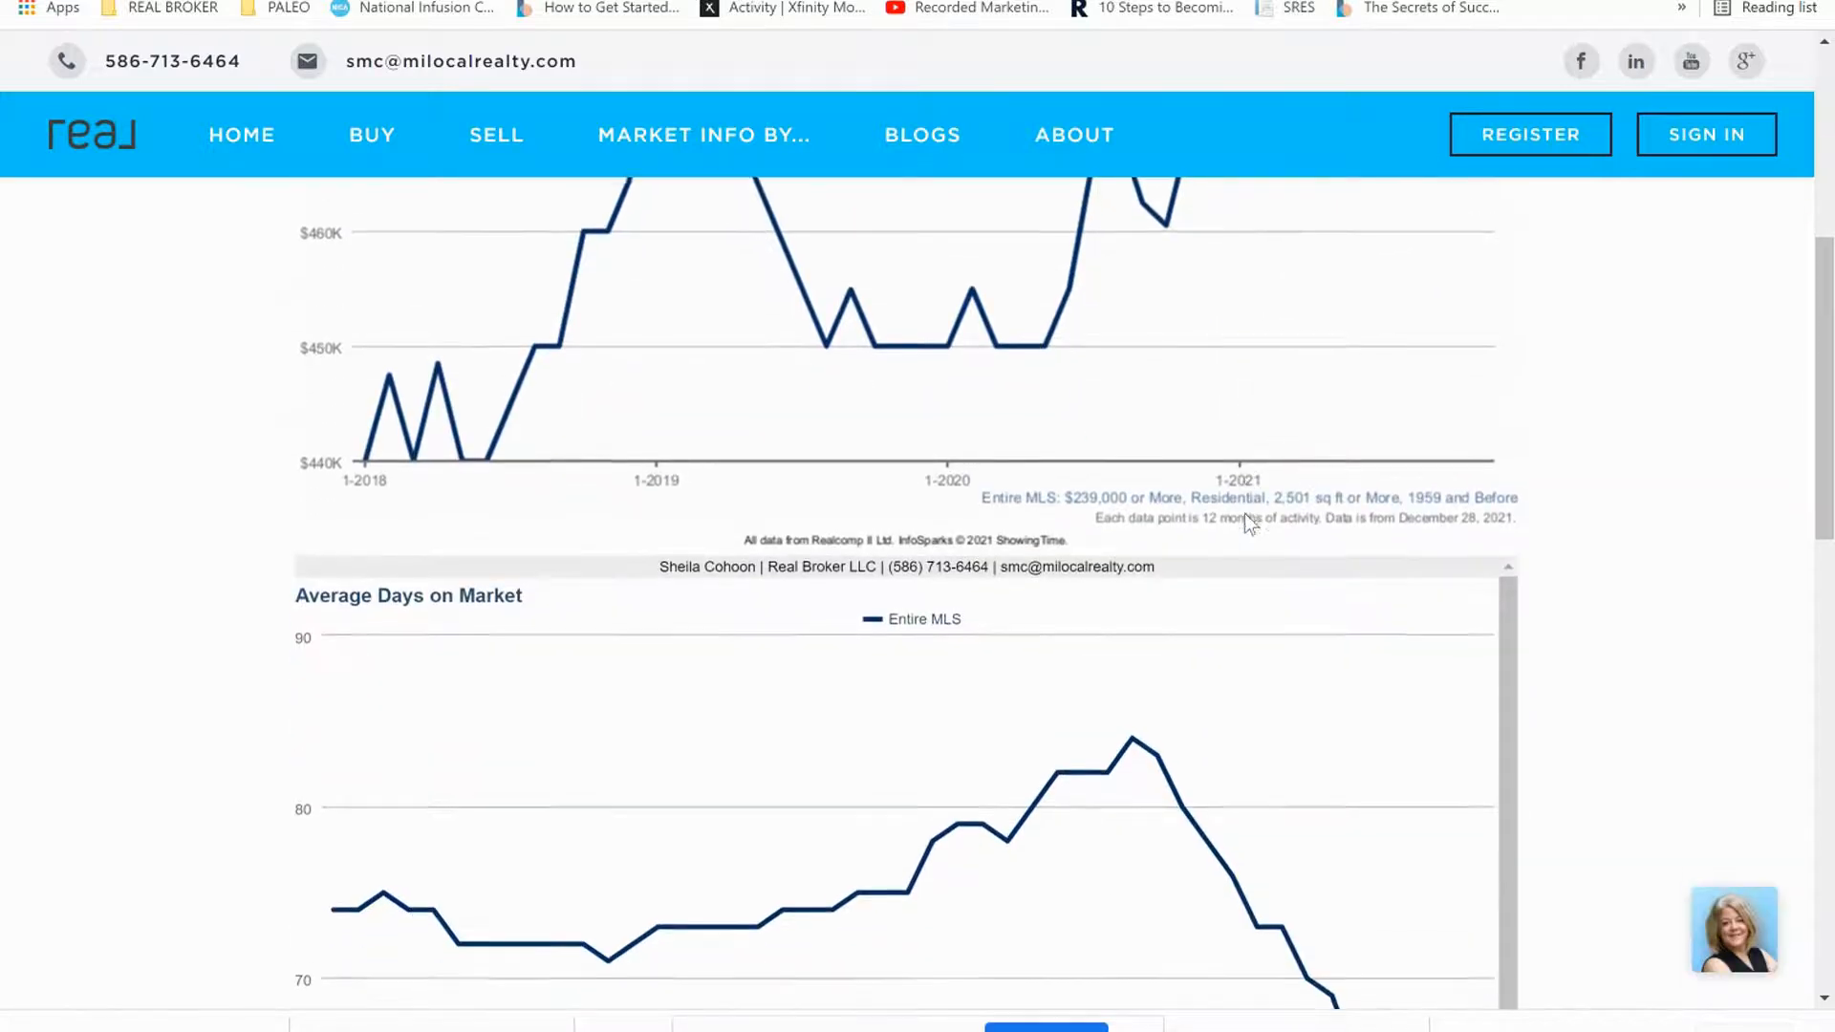
pyautogui.scroll(-1, 999, 727)
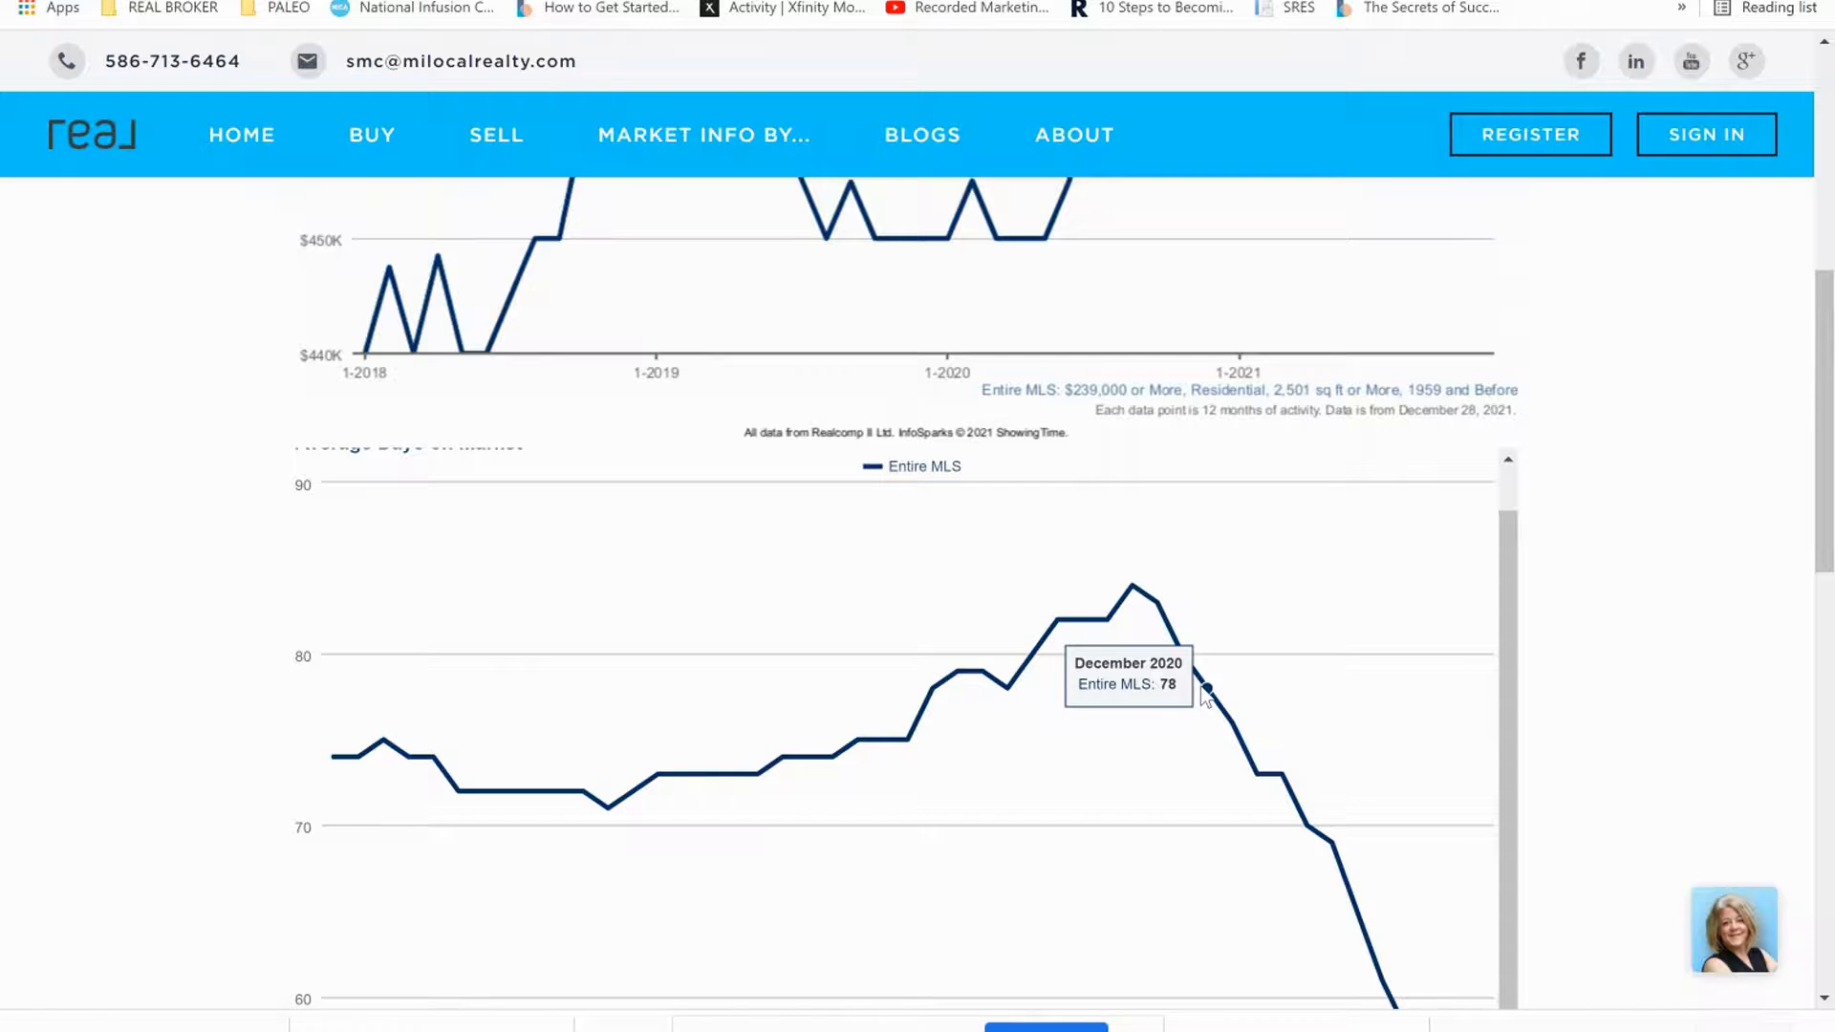
pyautogui.scroll(-6, 1202, 690)
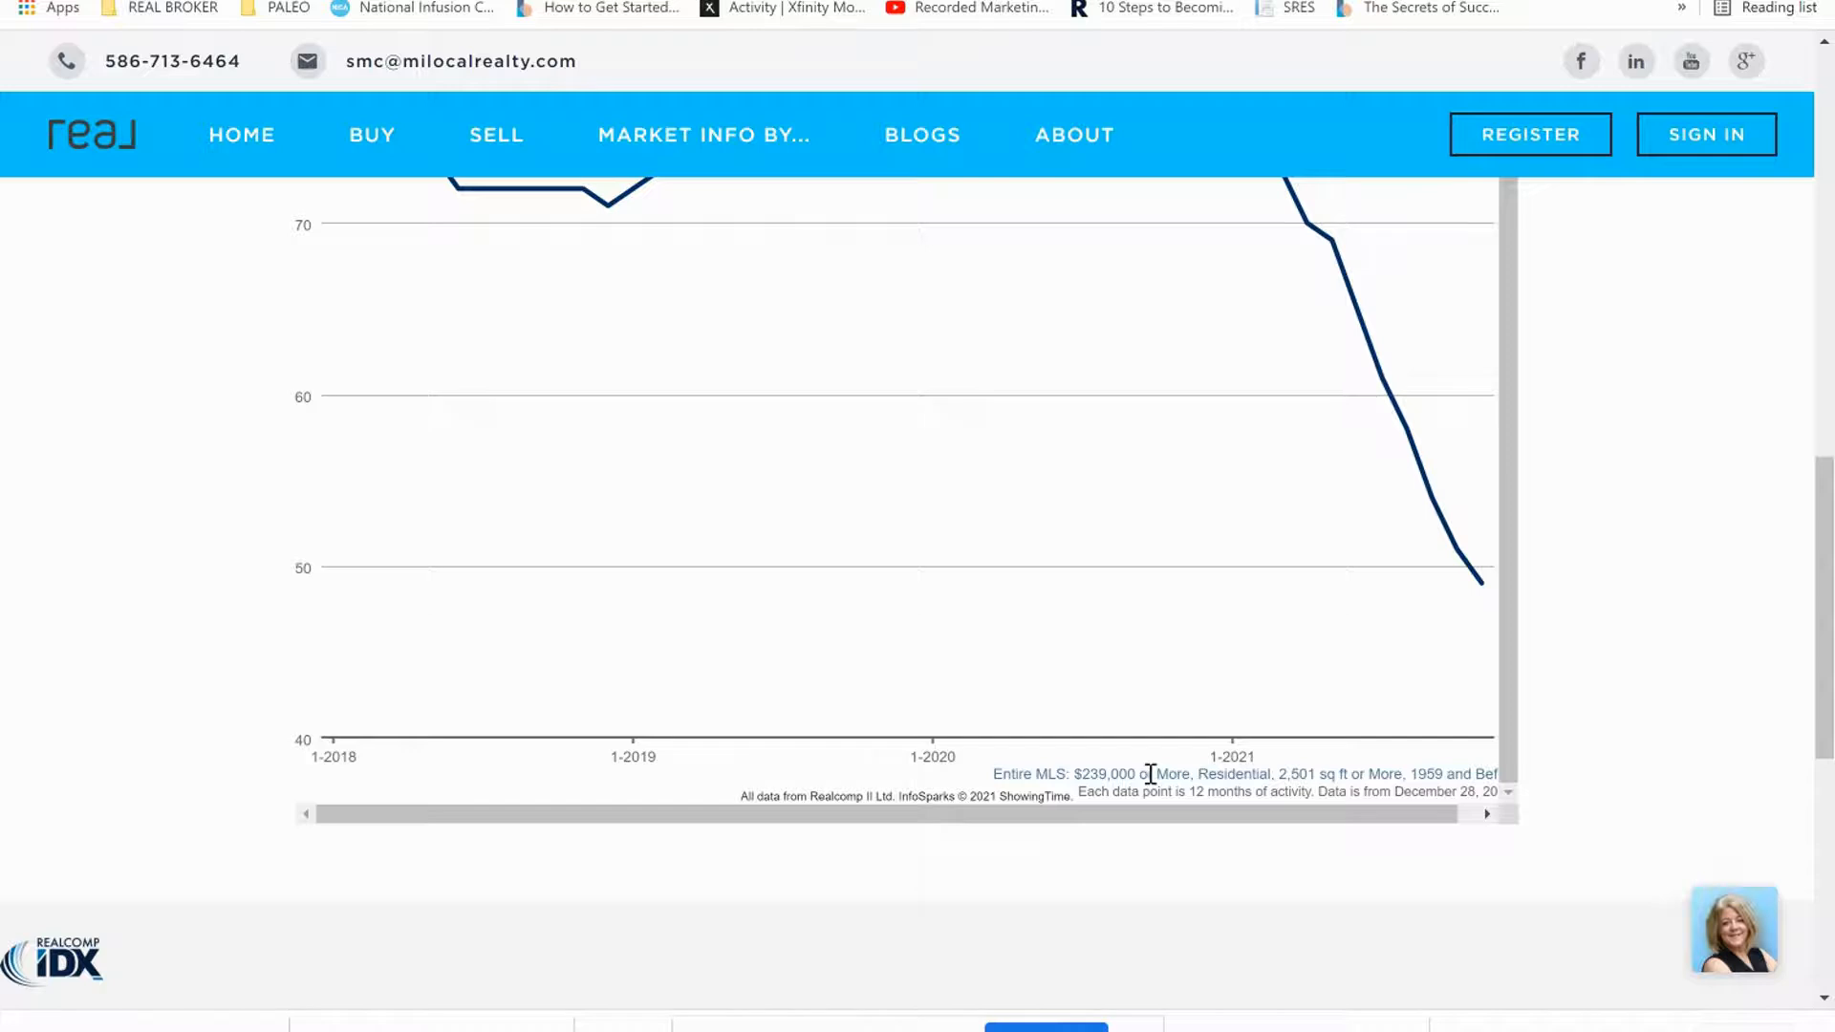
pyautogui.scroll(5, 1159, 772)
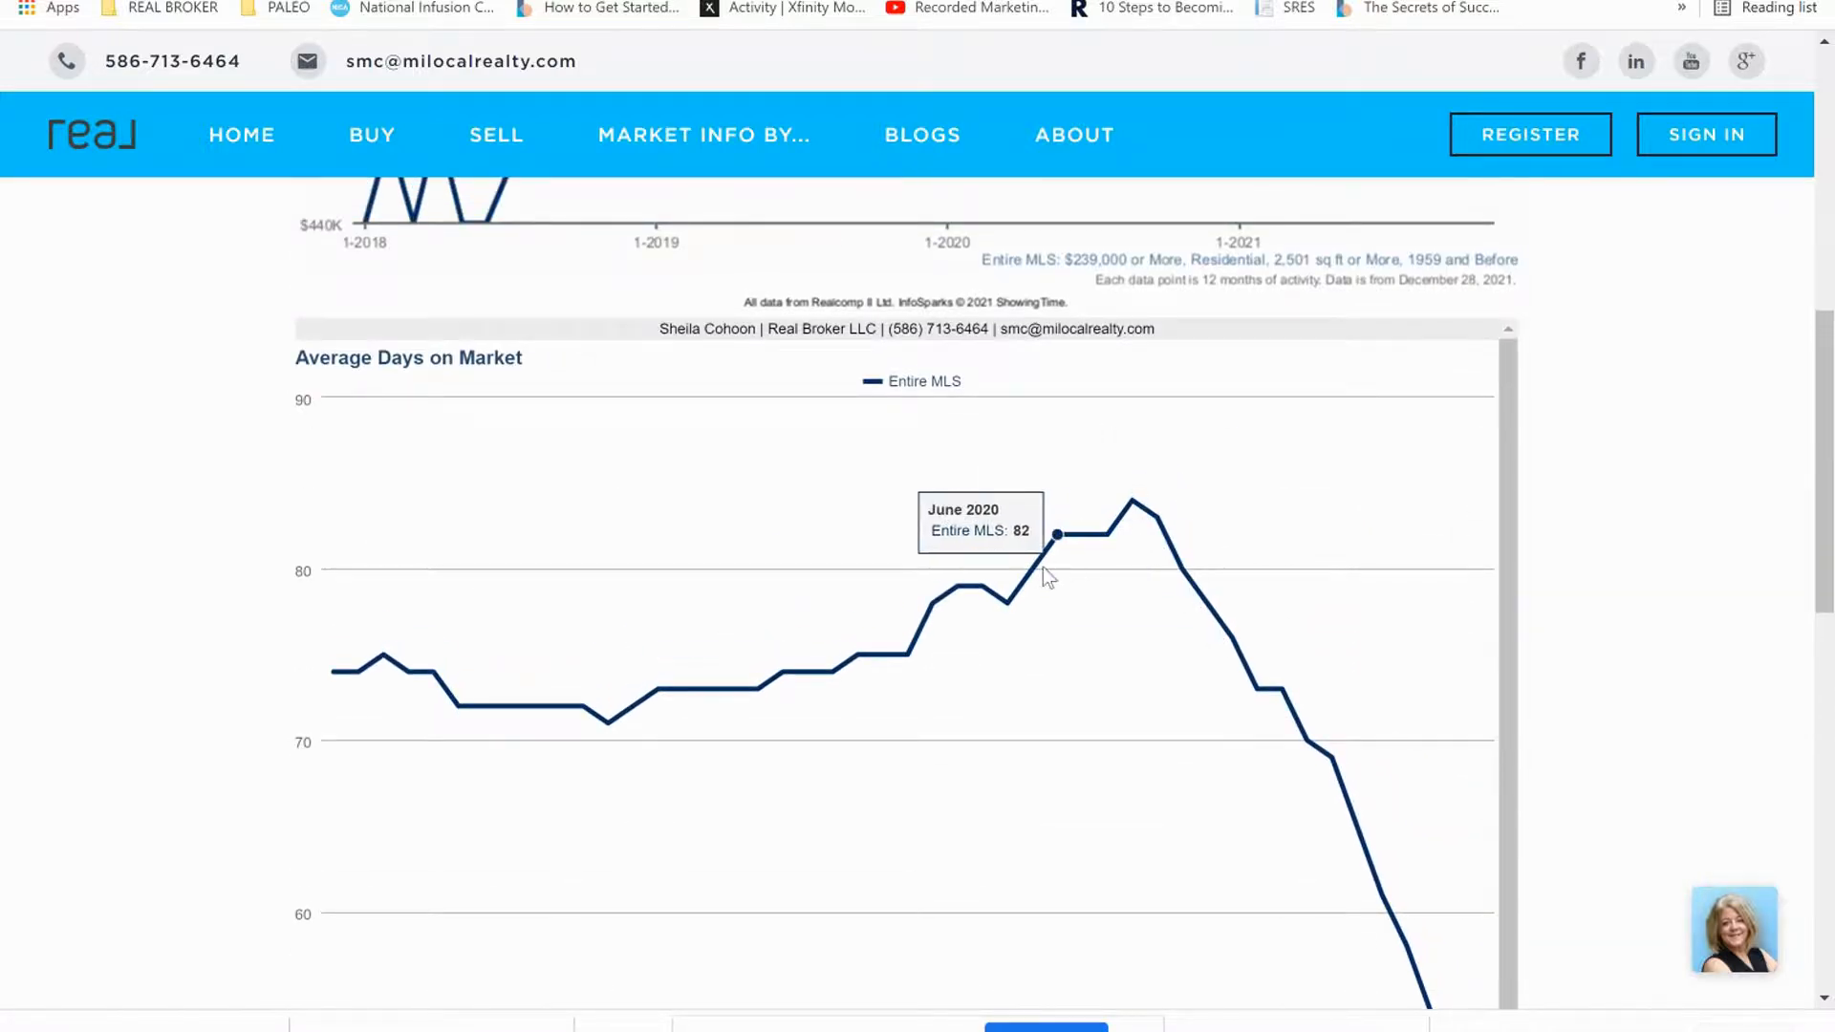
# Return to the Chime site editor and publish the updated page with the 48045 charts.
pyautogui.click(1586, 0)
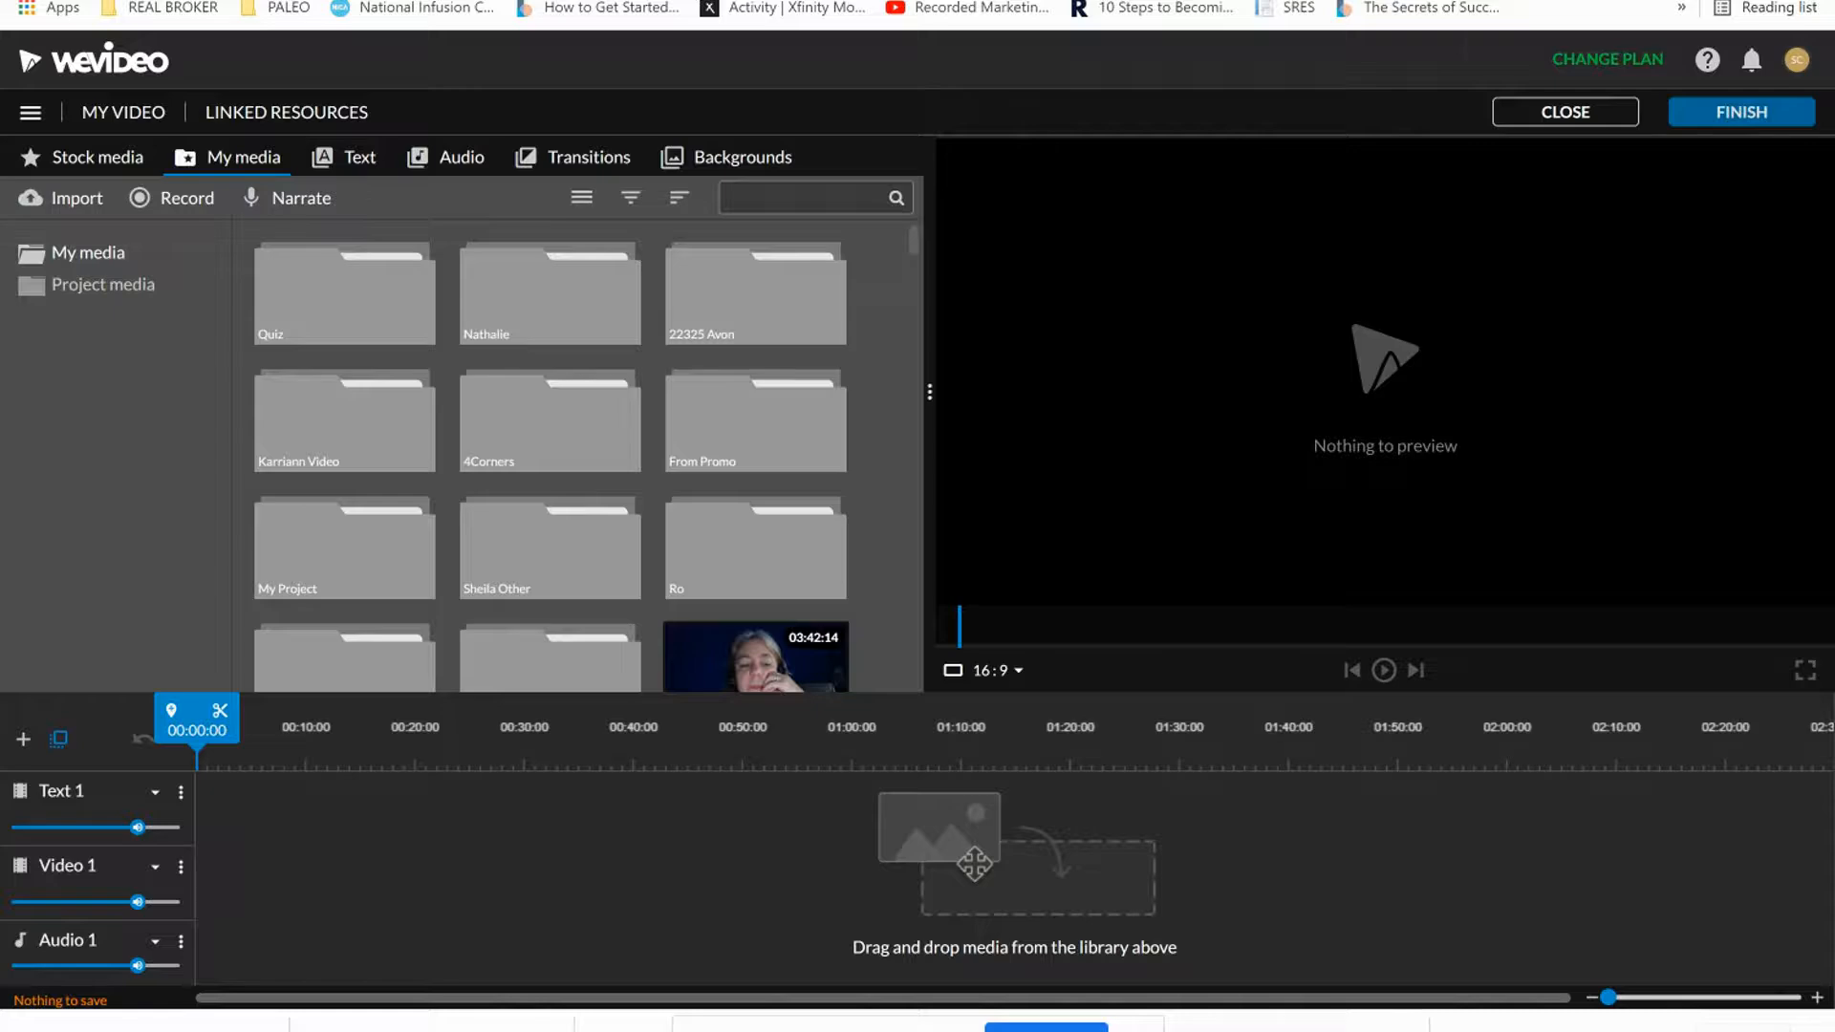
pyautogui.click(1586, 0)
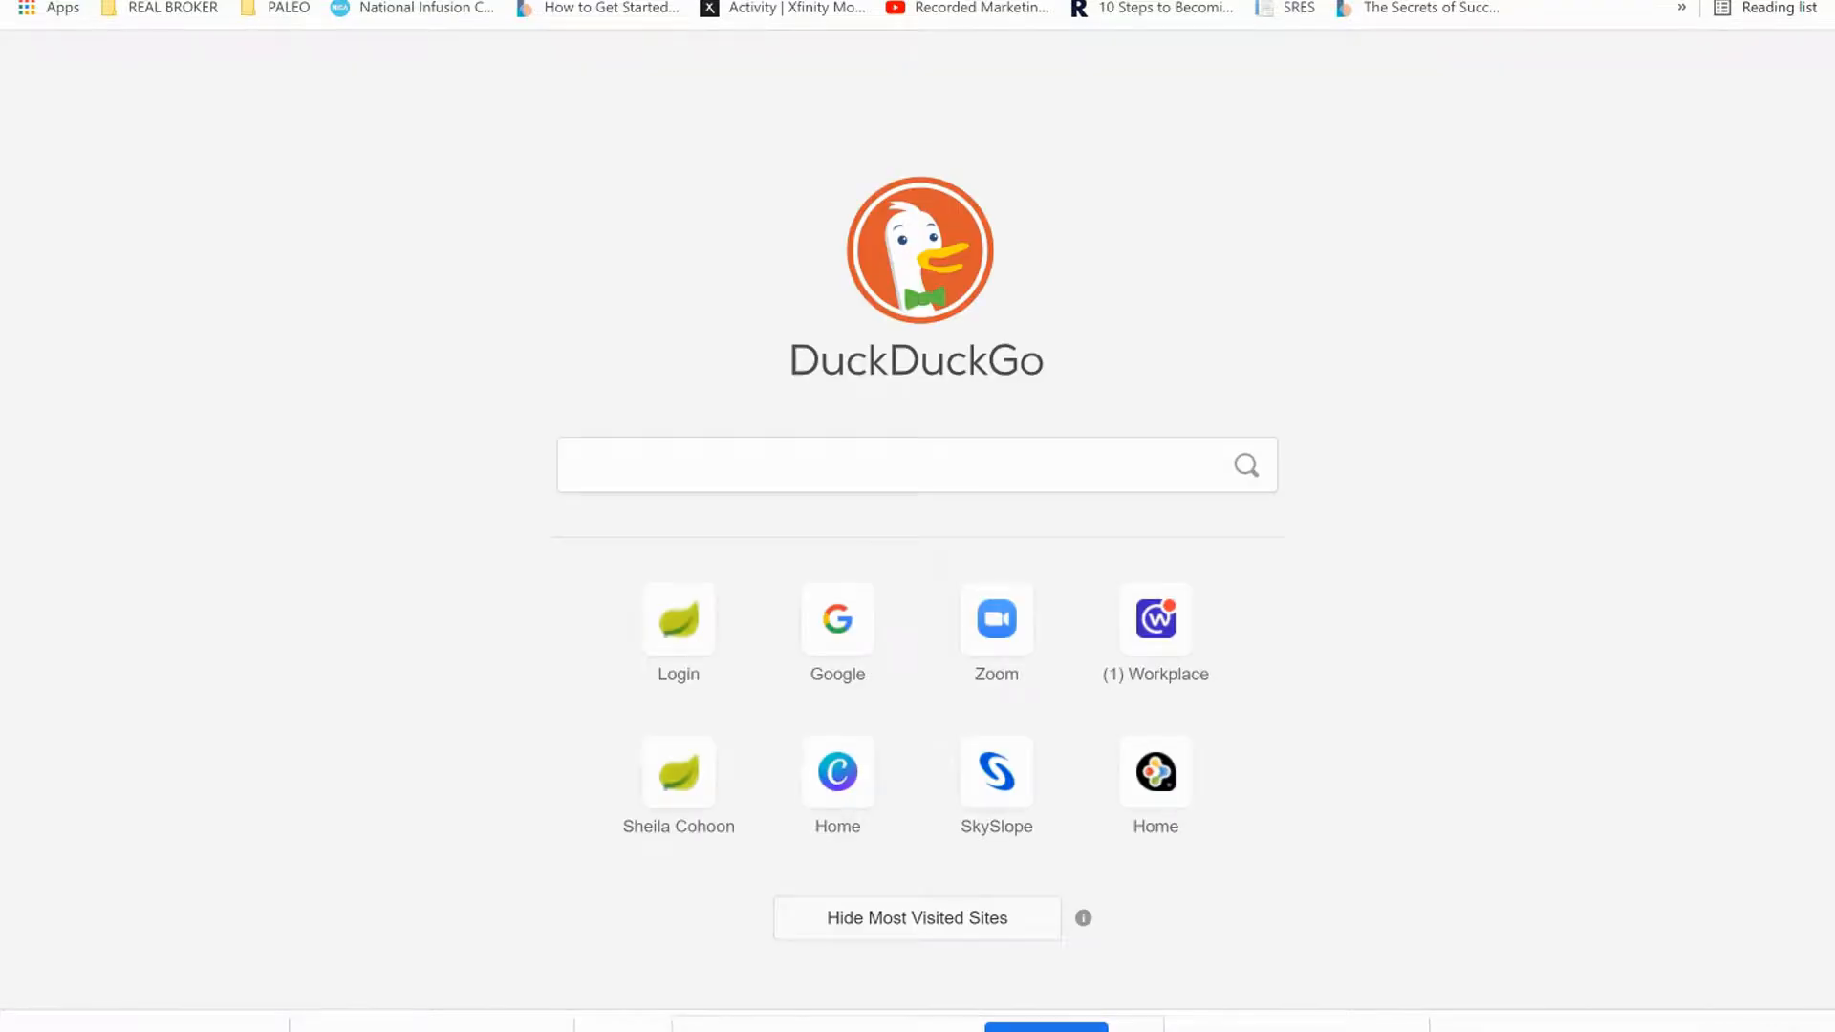
pyautogui.write('MI')
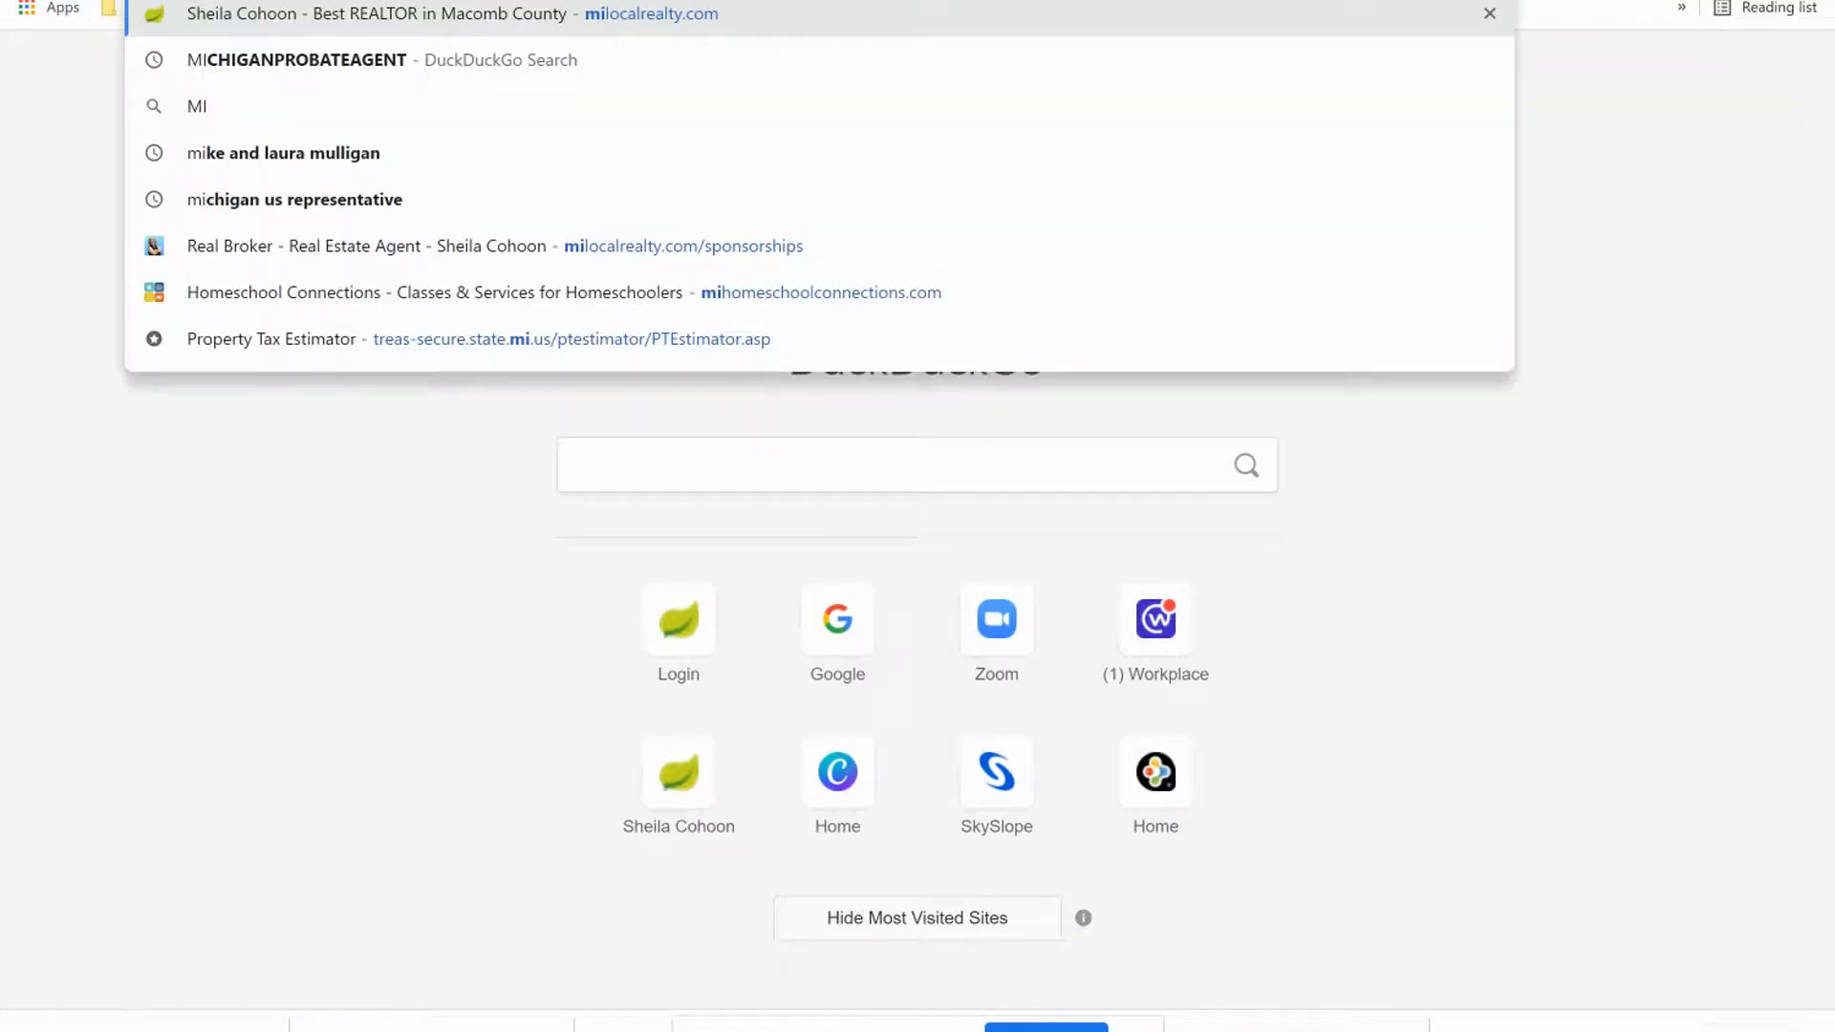
pyautogui.press('Return')
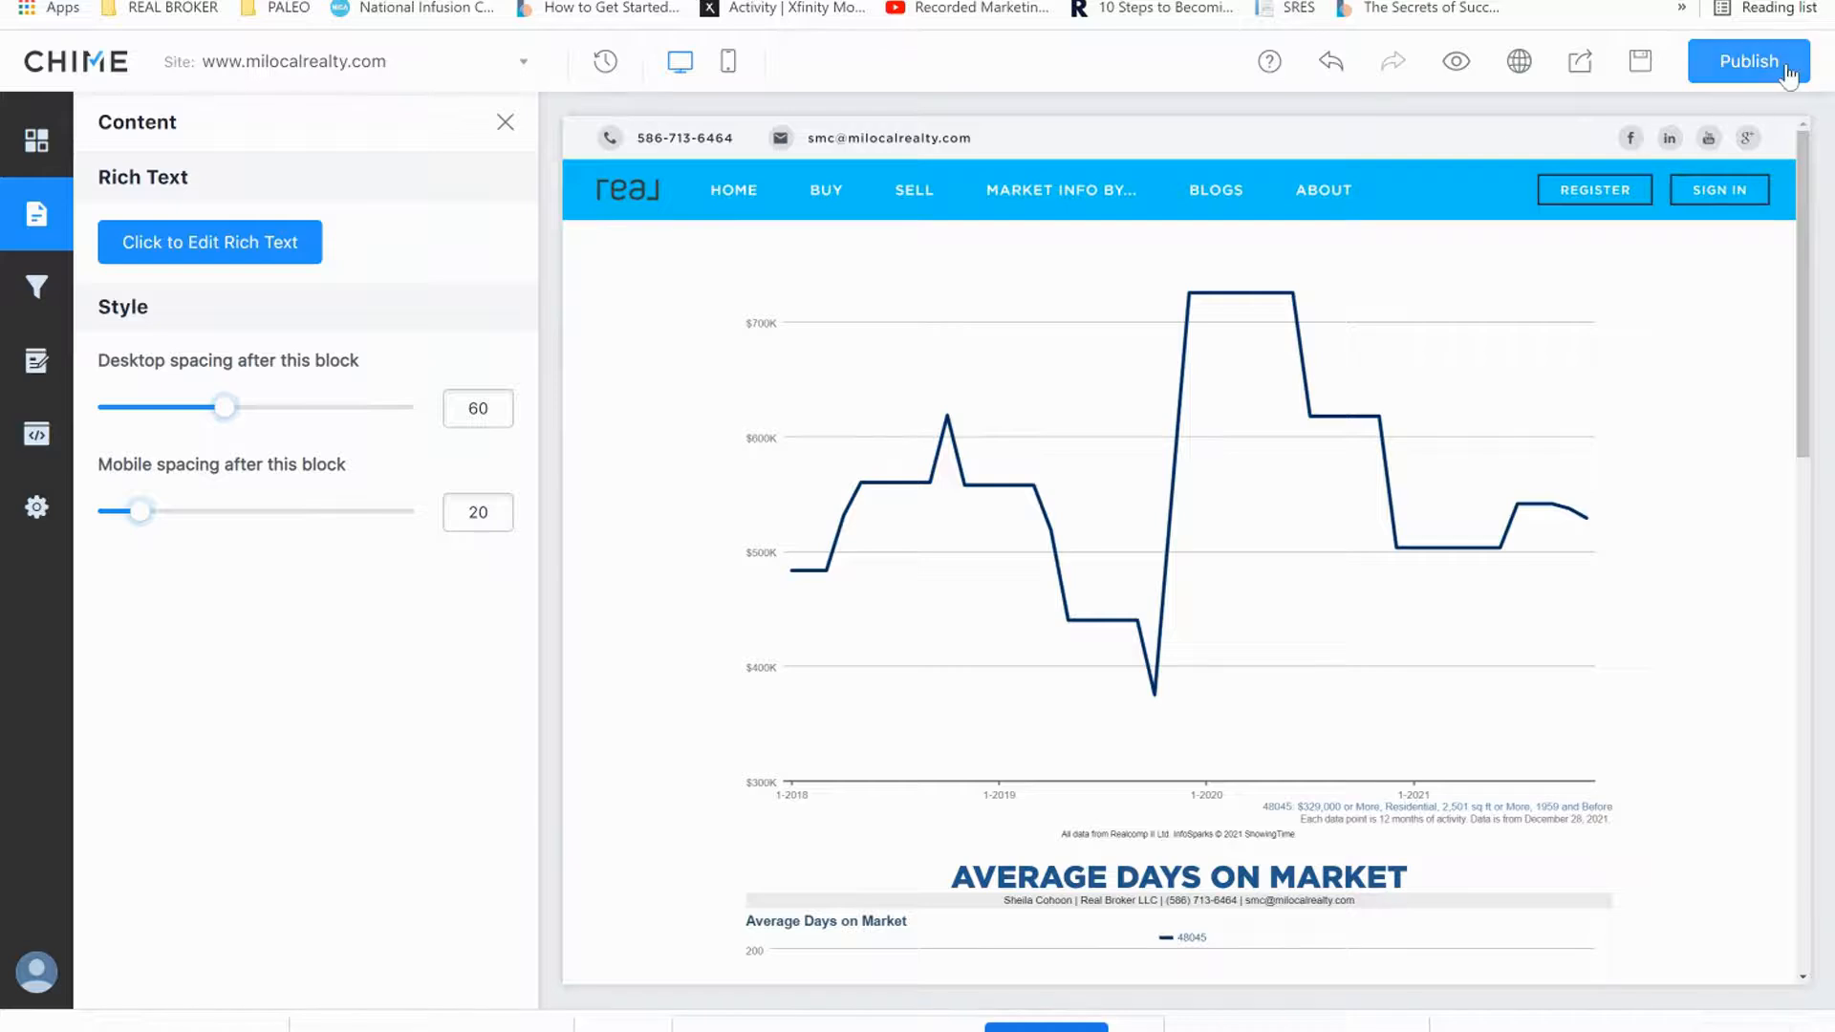
pyautogui.click(1783, 67)
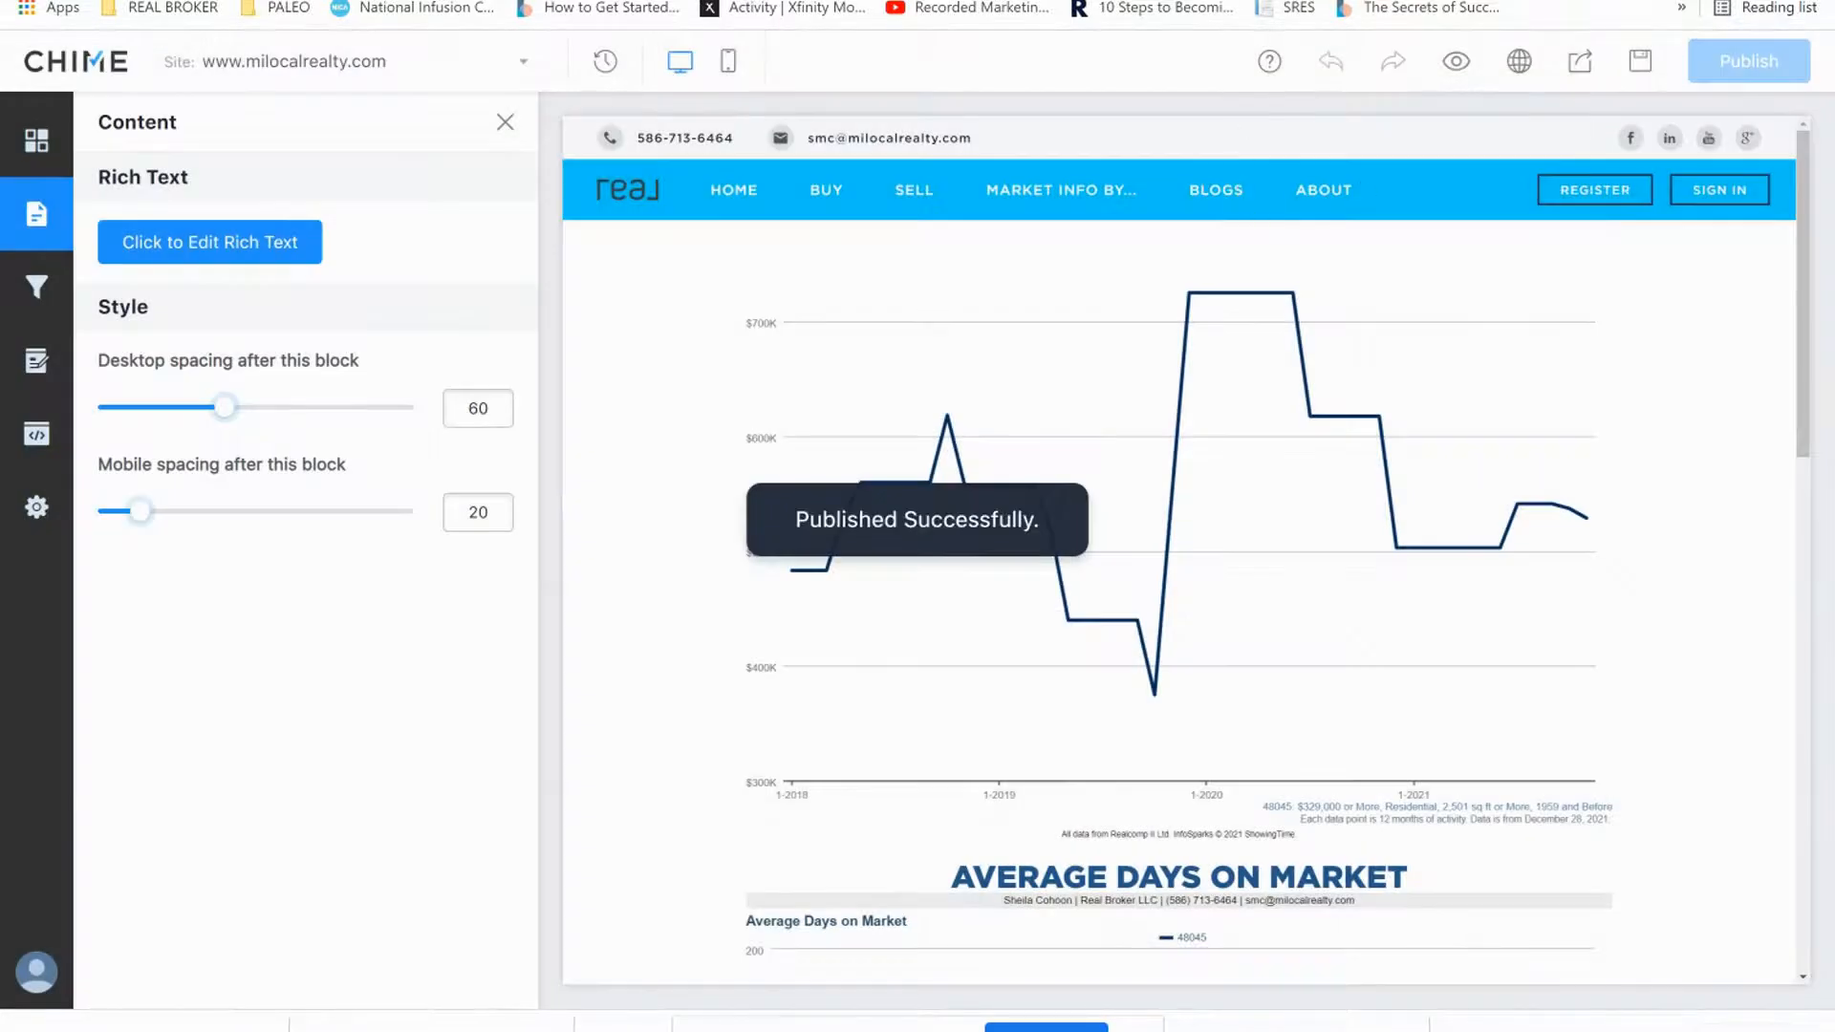
# Open the live client page on milocalrealty.com in a new browser tab and check the spacing above both charts.
pyautogui.hotkey('ctrl', 't')
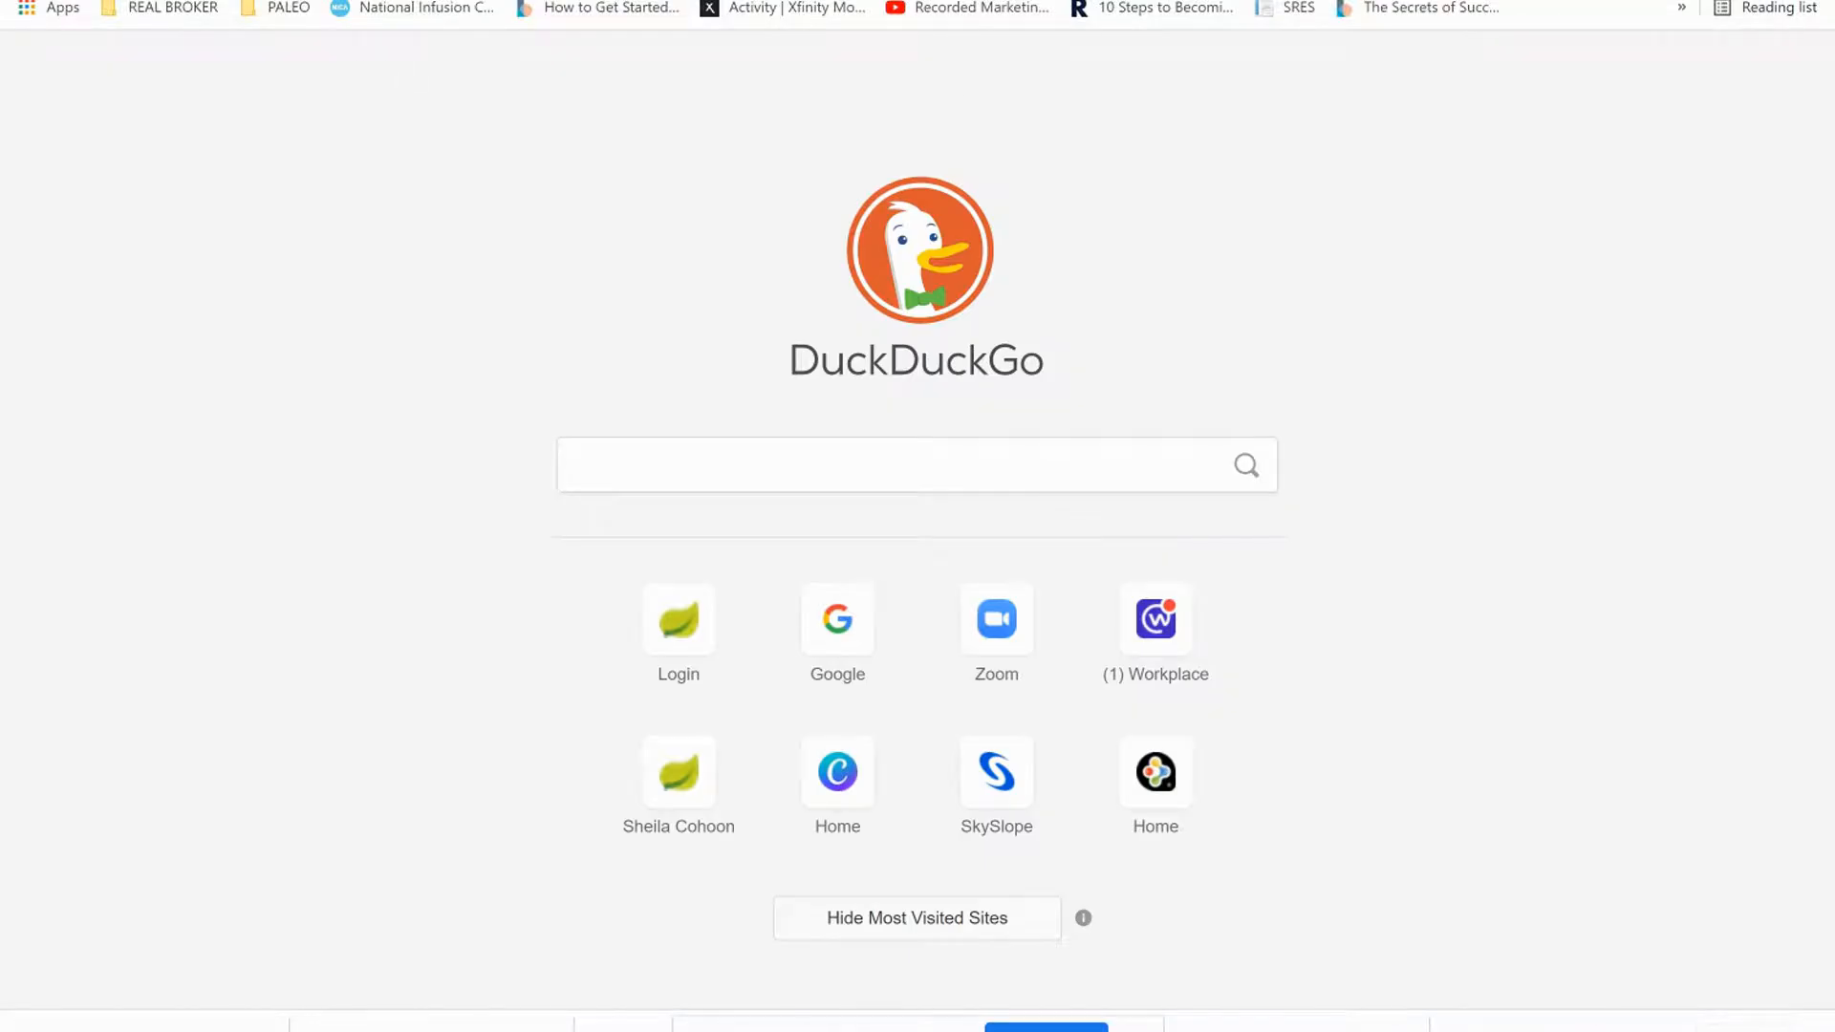
pyautogui.write('MIlocalrealty.com/')
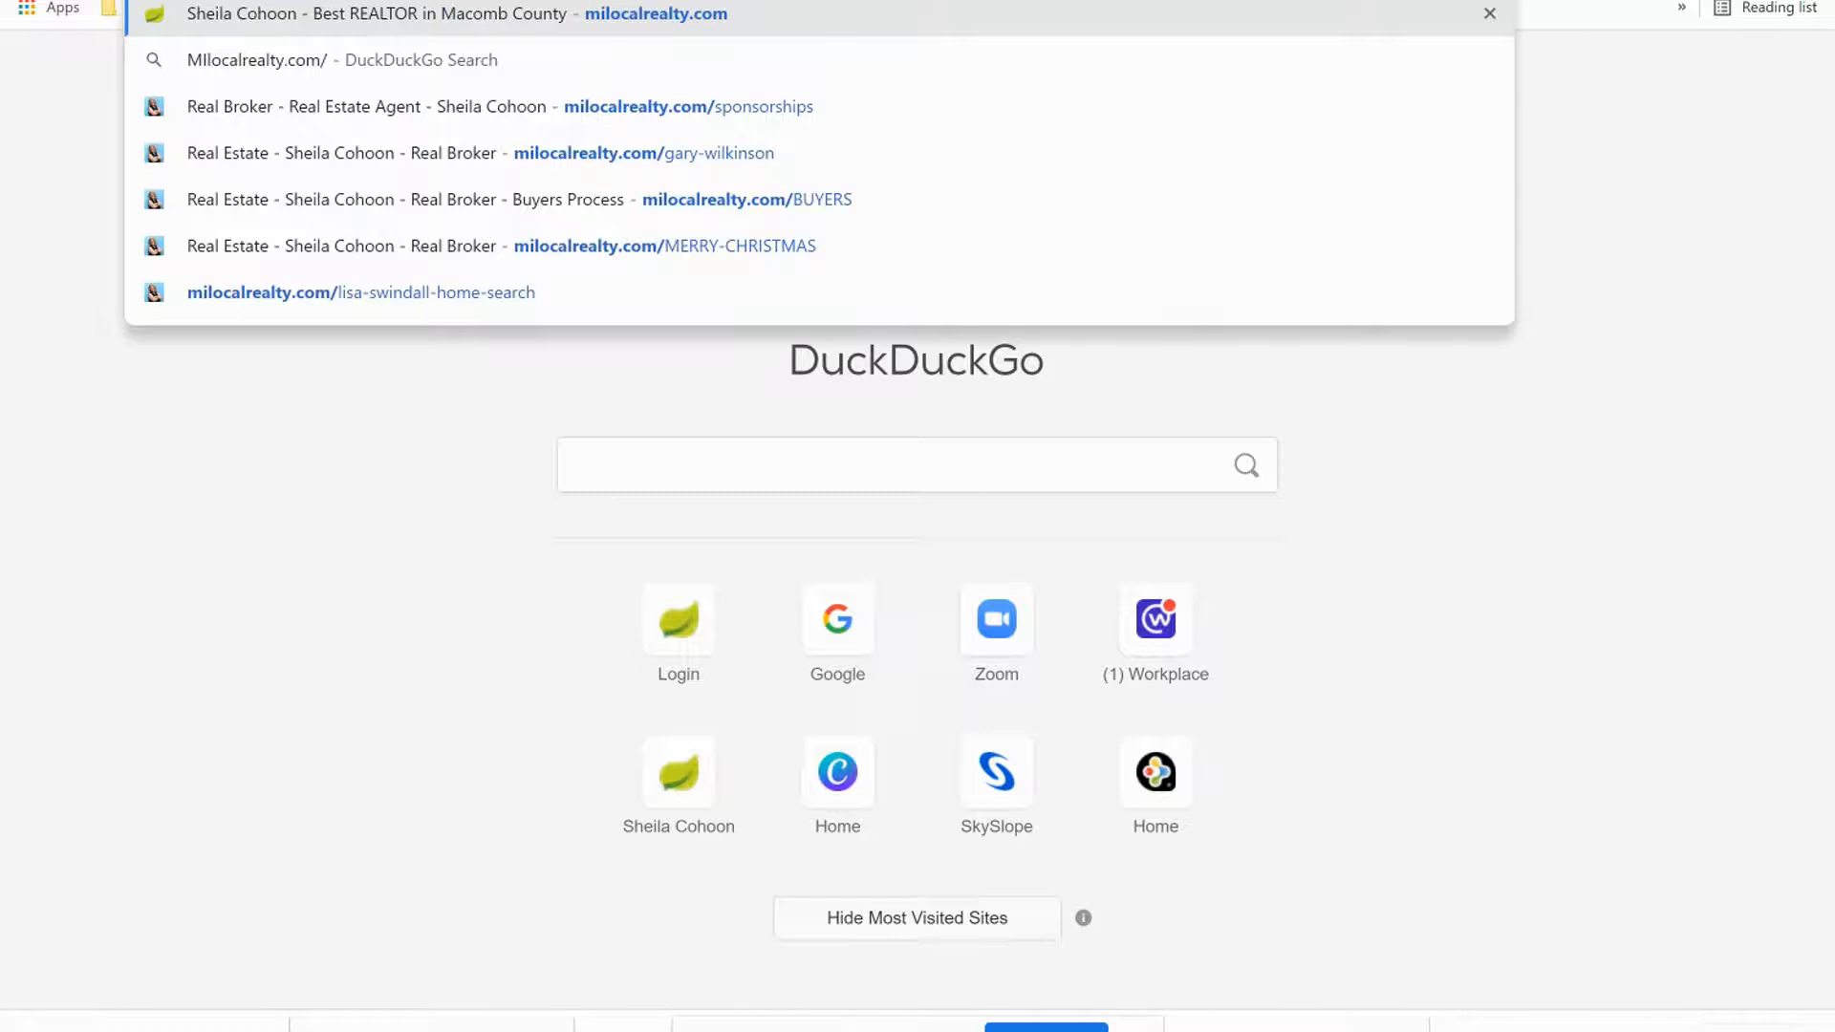
pyautogui.write('GAR')
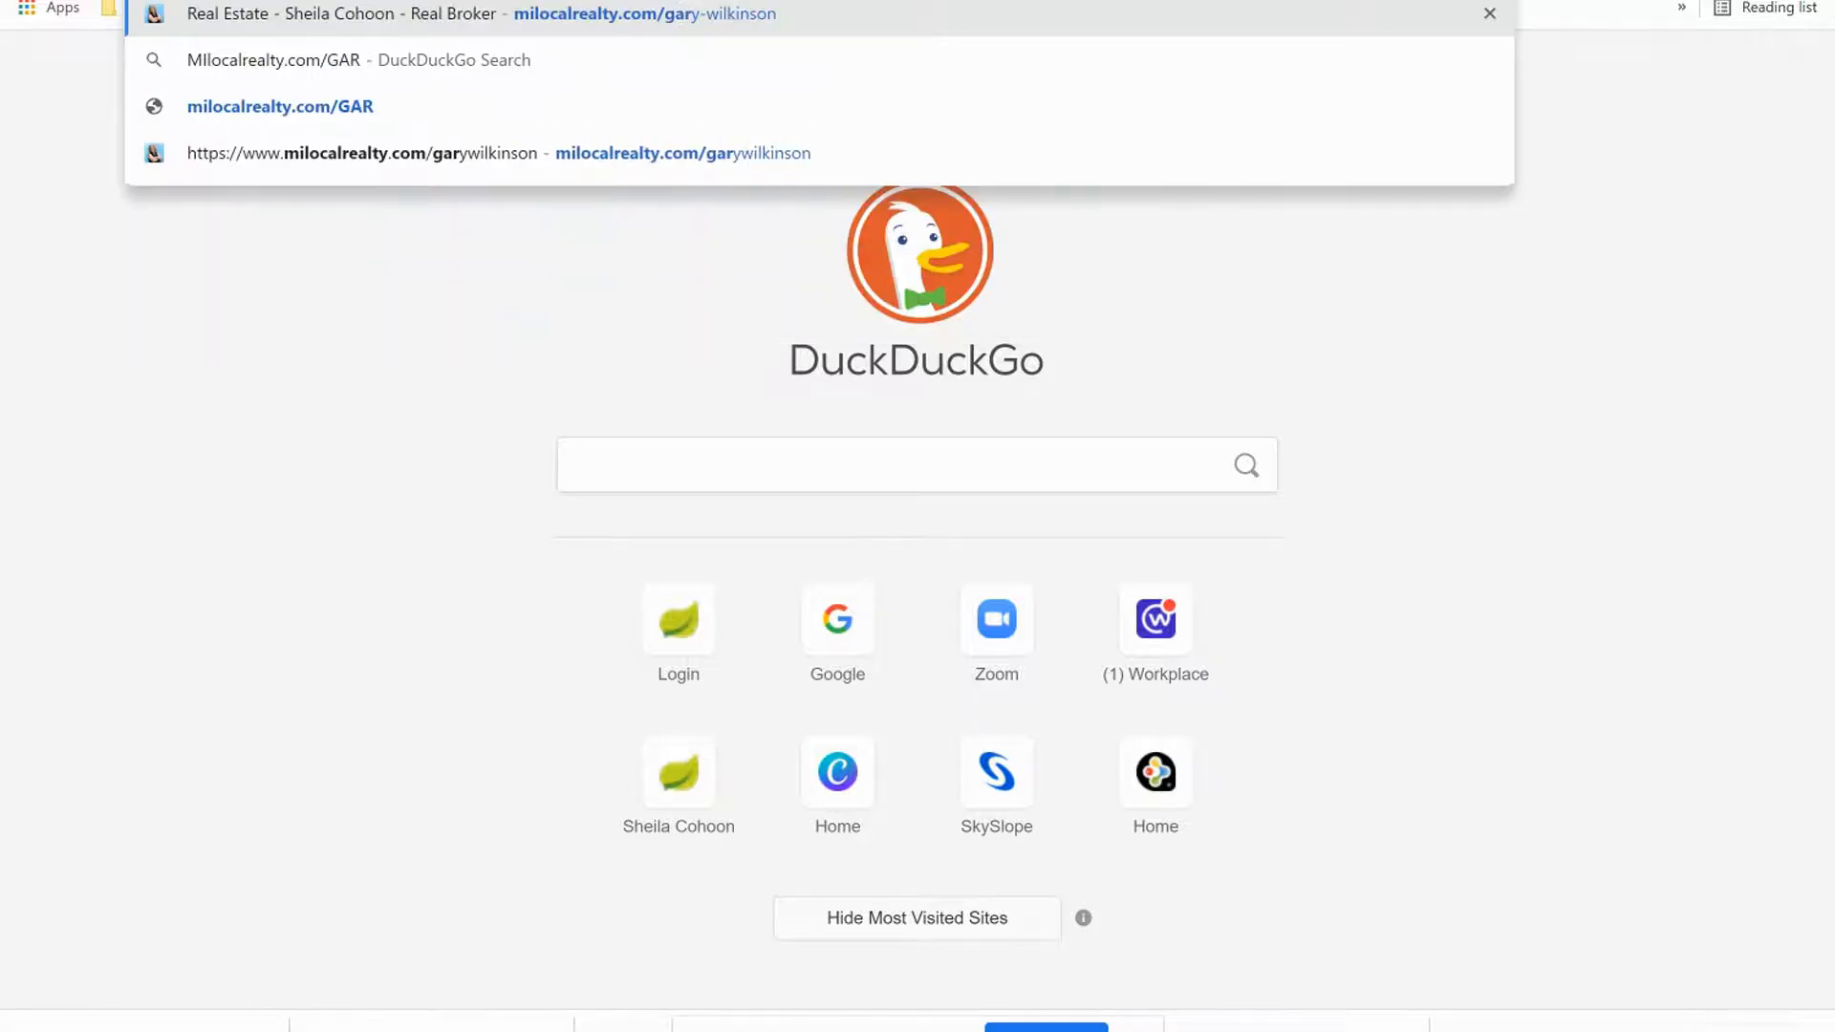
pyautogui.press('Return')
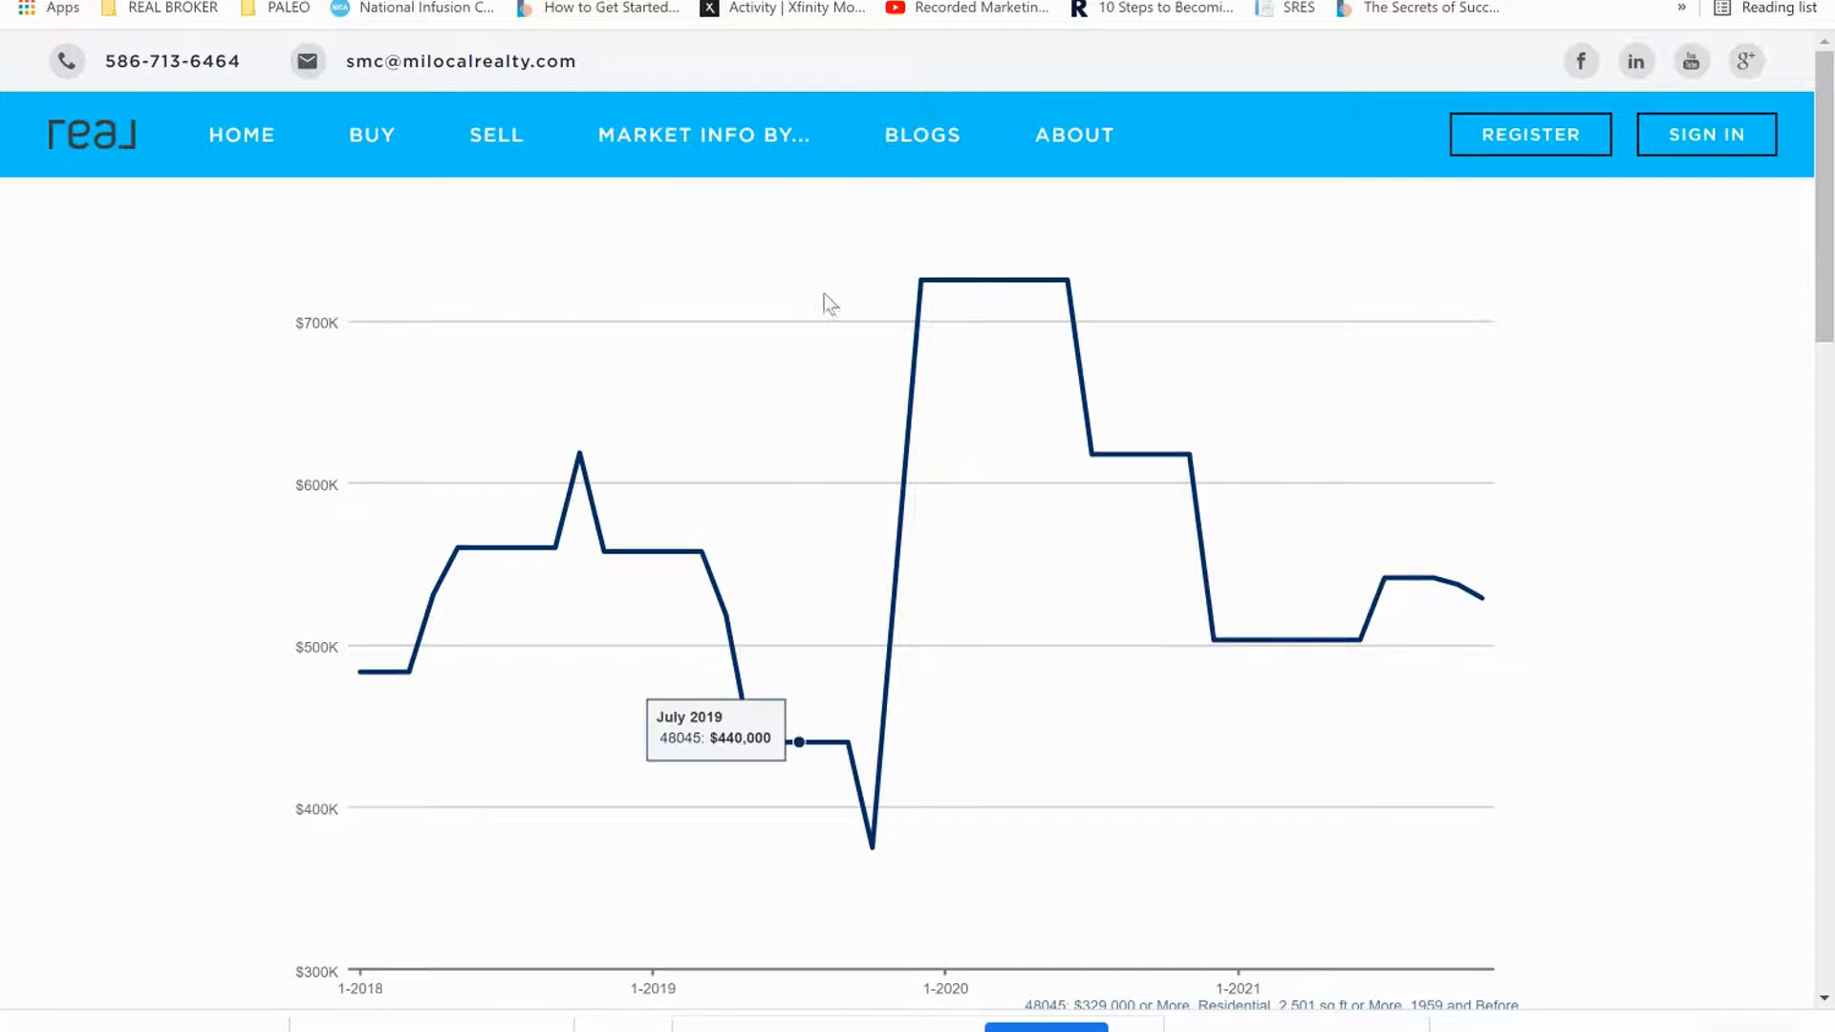
pyautogui.scroll(-7, 971, 541)
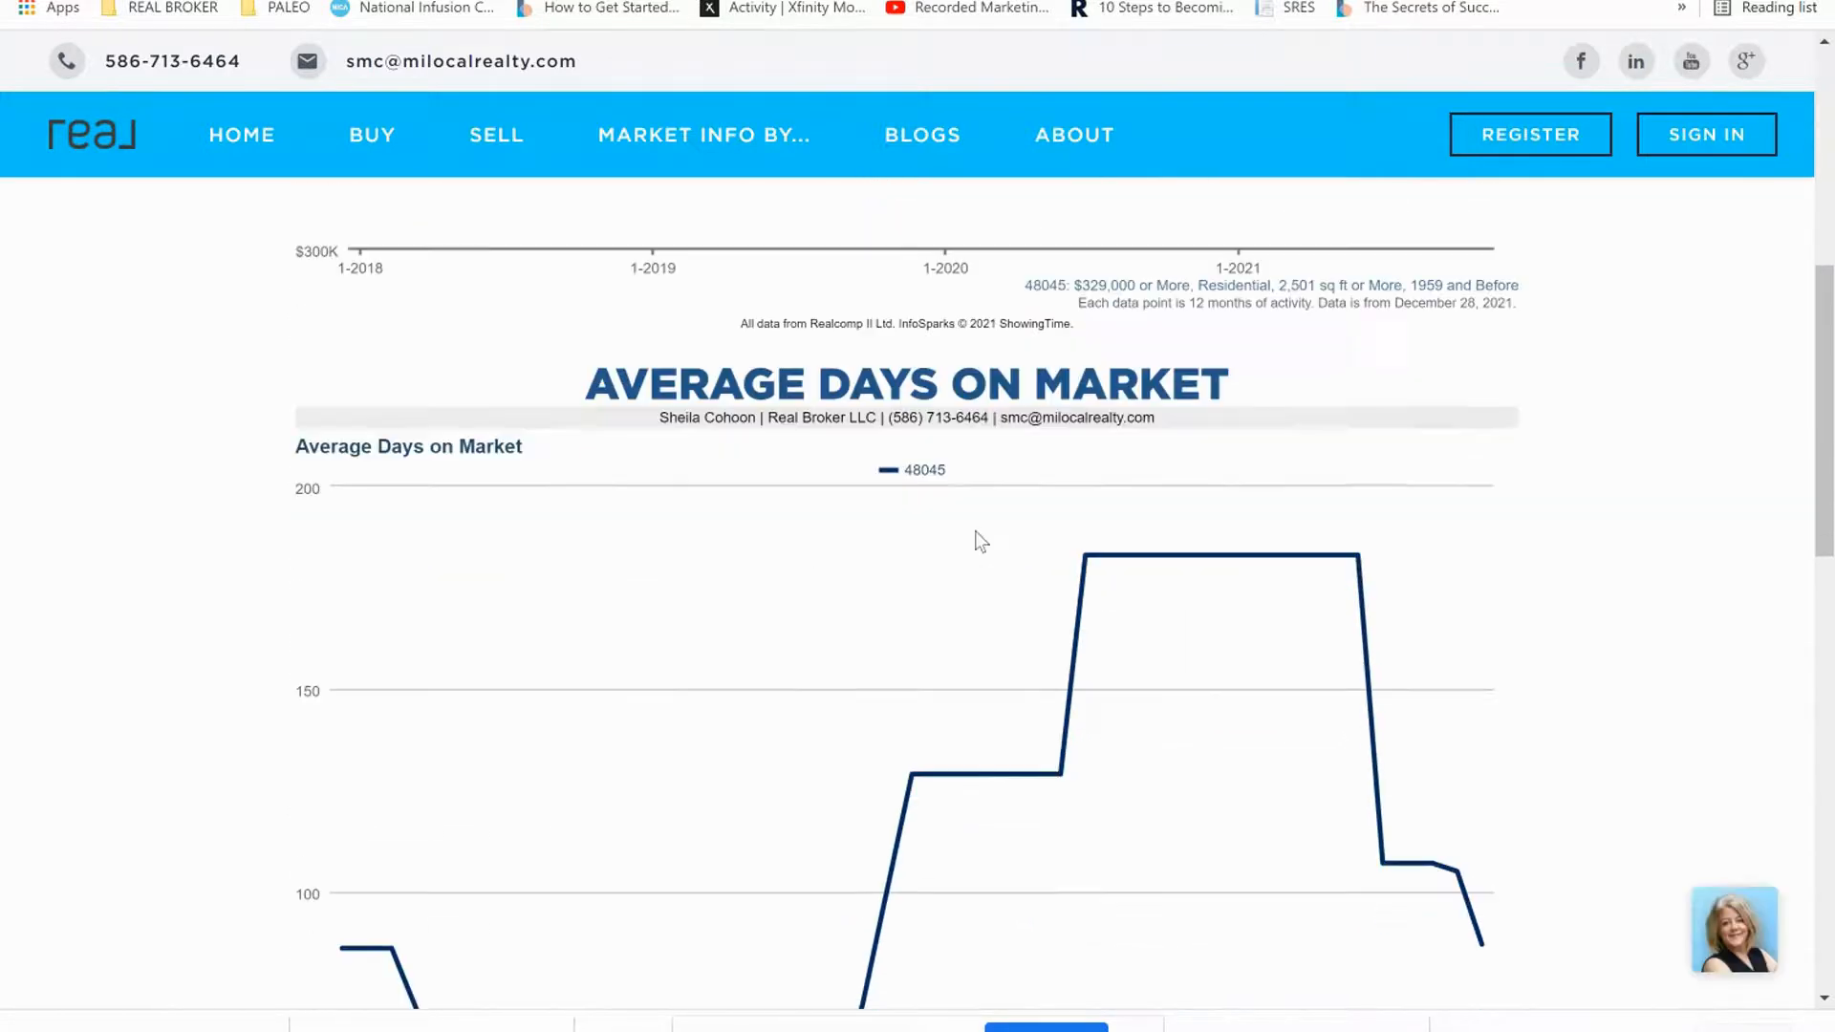
pyautogui.scroll(1, 939, 465)
pyautogui.scroll(6, 1091, 426)
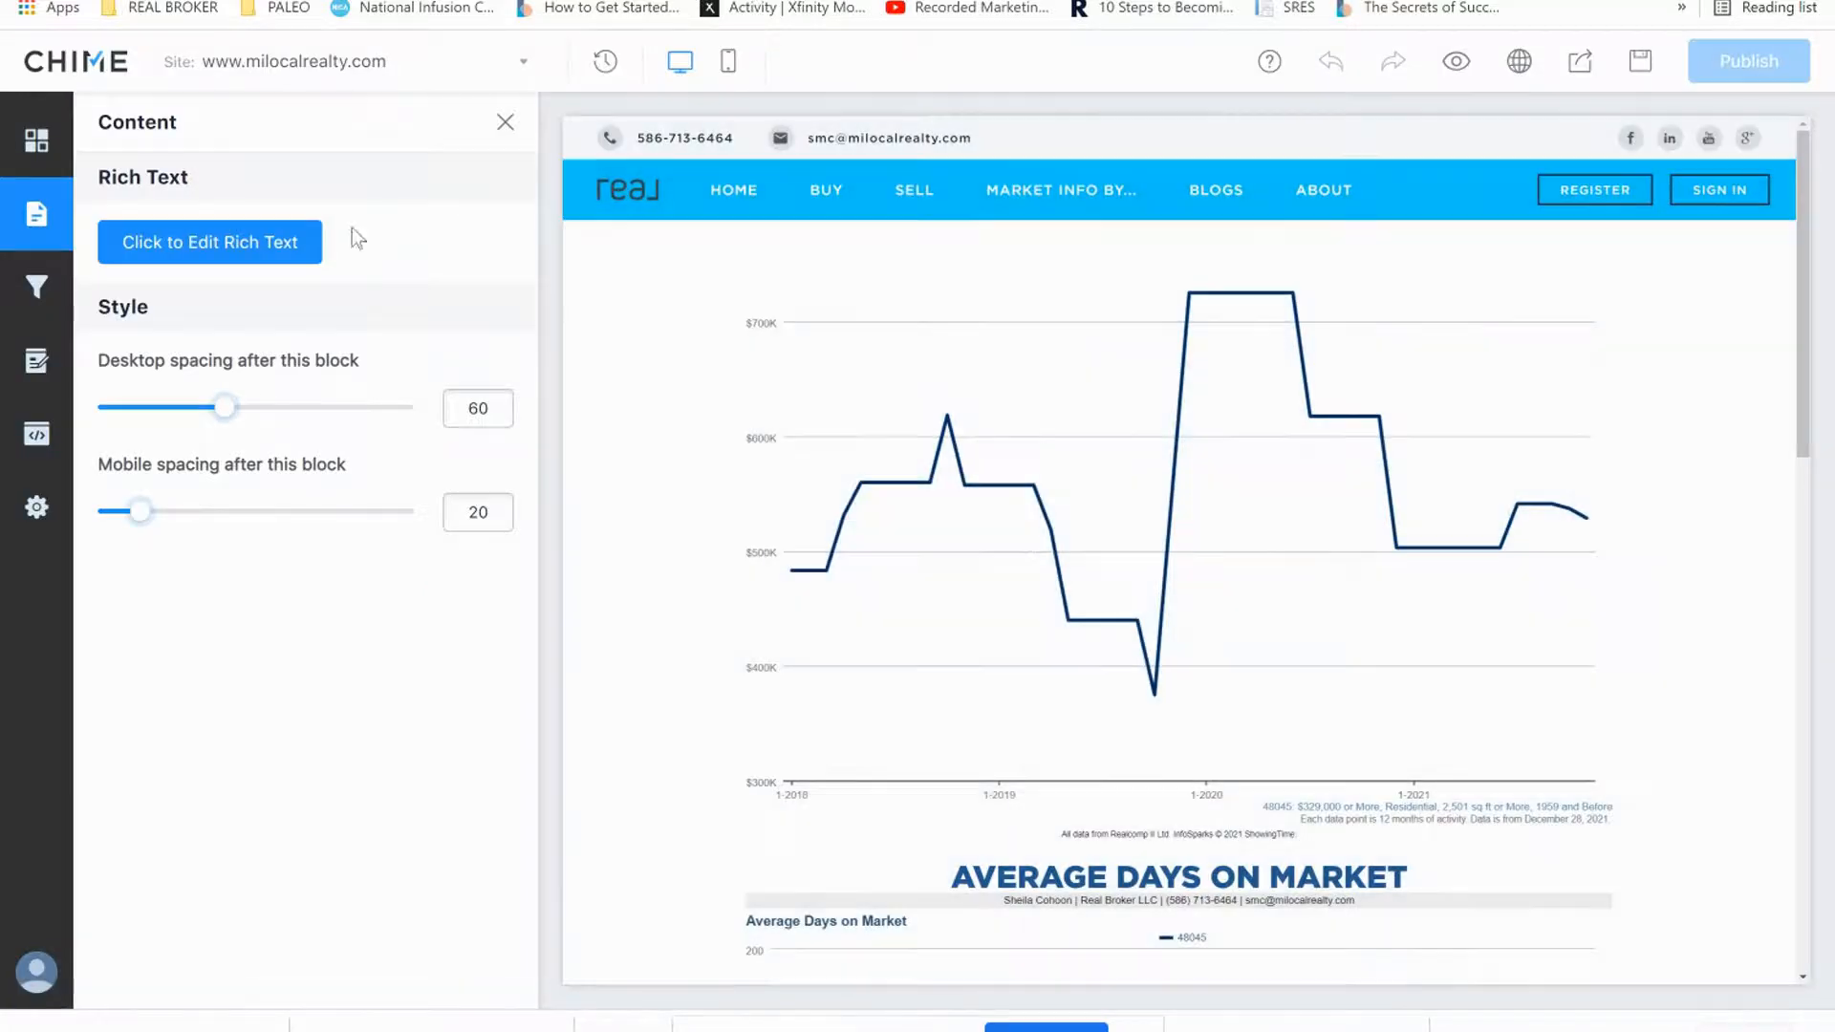
# Insert two blank lines above the "AVERAGE SALE PRICE" heading in the Chime rich text block and save it.
pyautogui.click(287, 242)
pyautogui.click(667, 222)
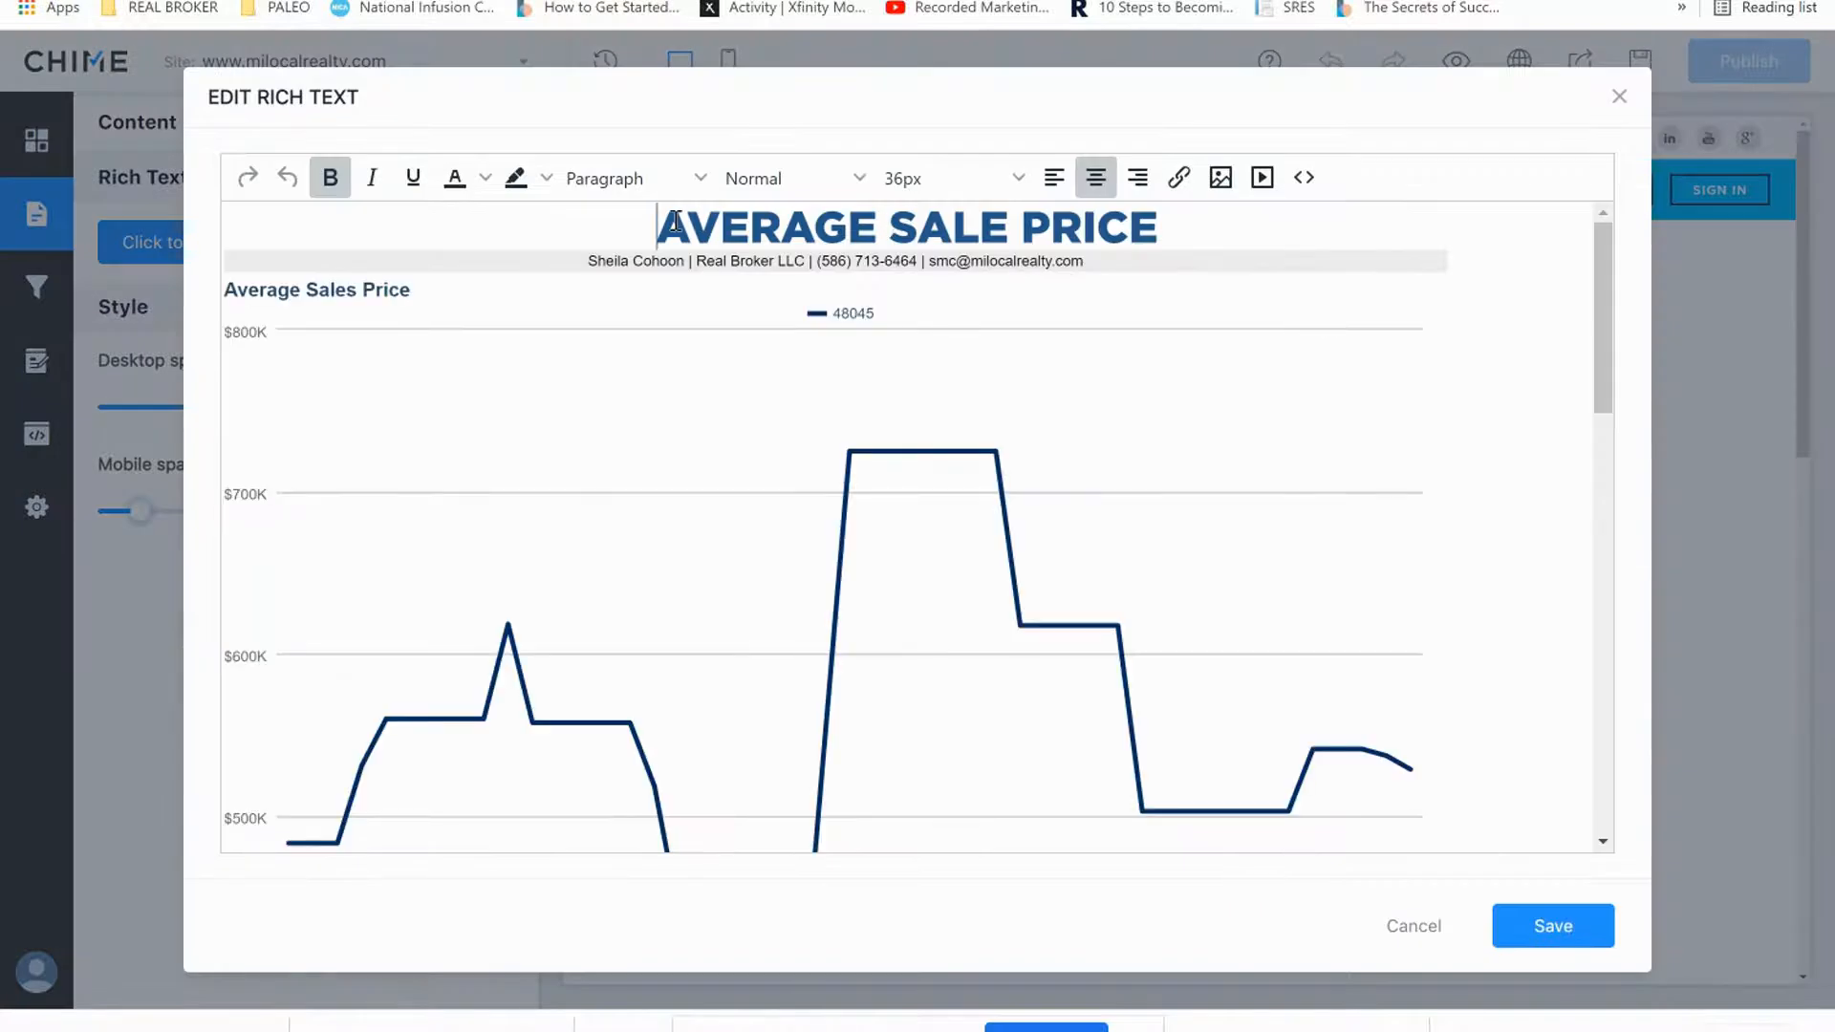
pyautogui.press('Return')
pyautogui.press('Return')
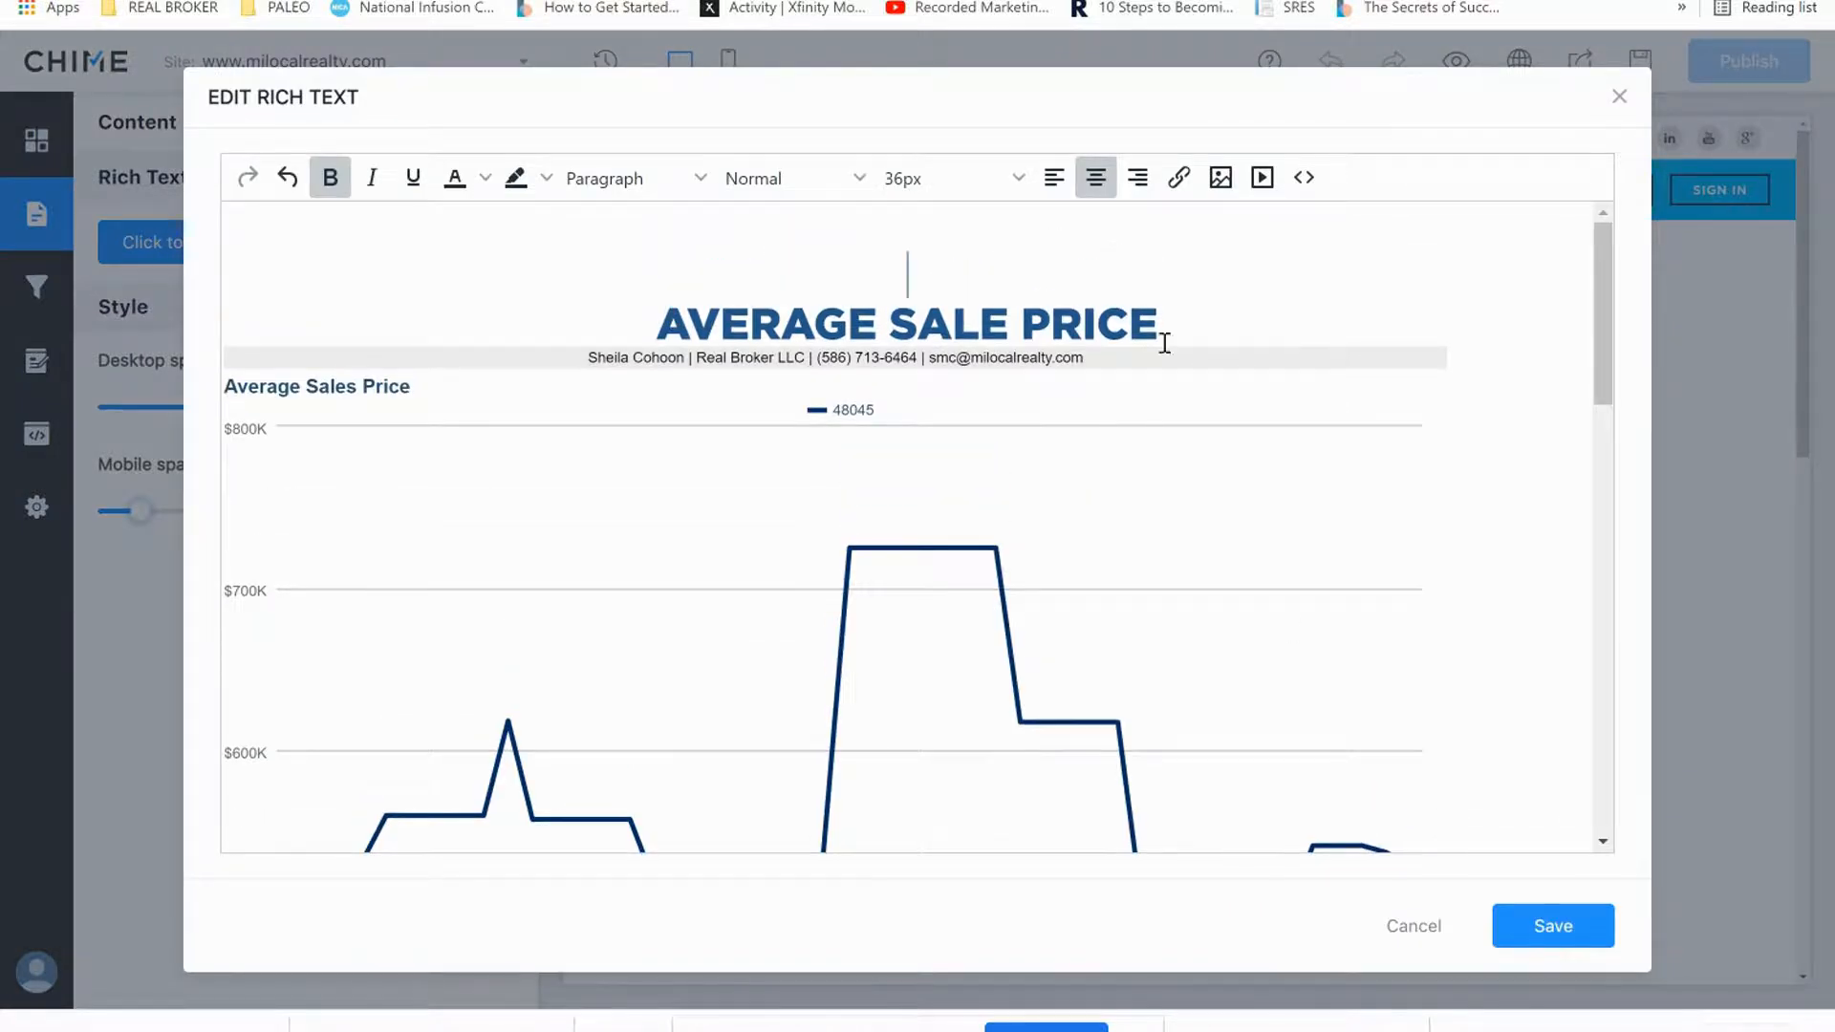
pyautogui.click(1530, 944)
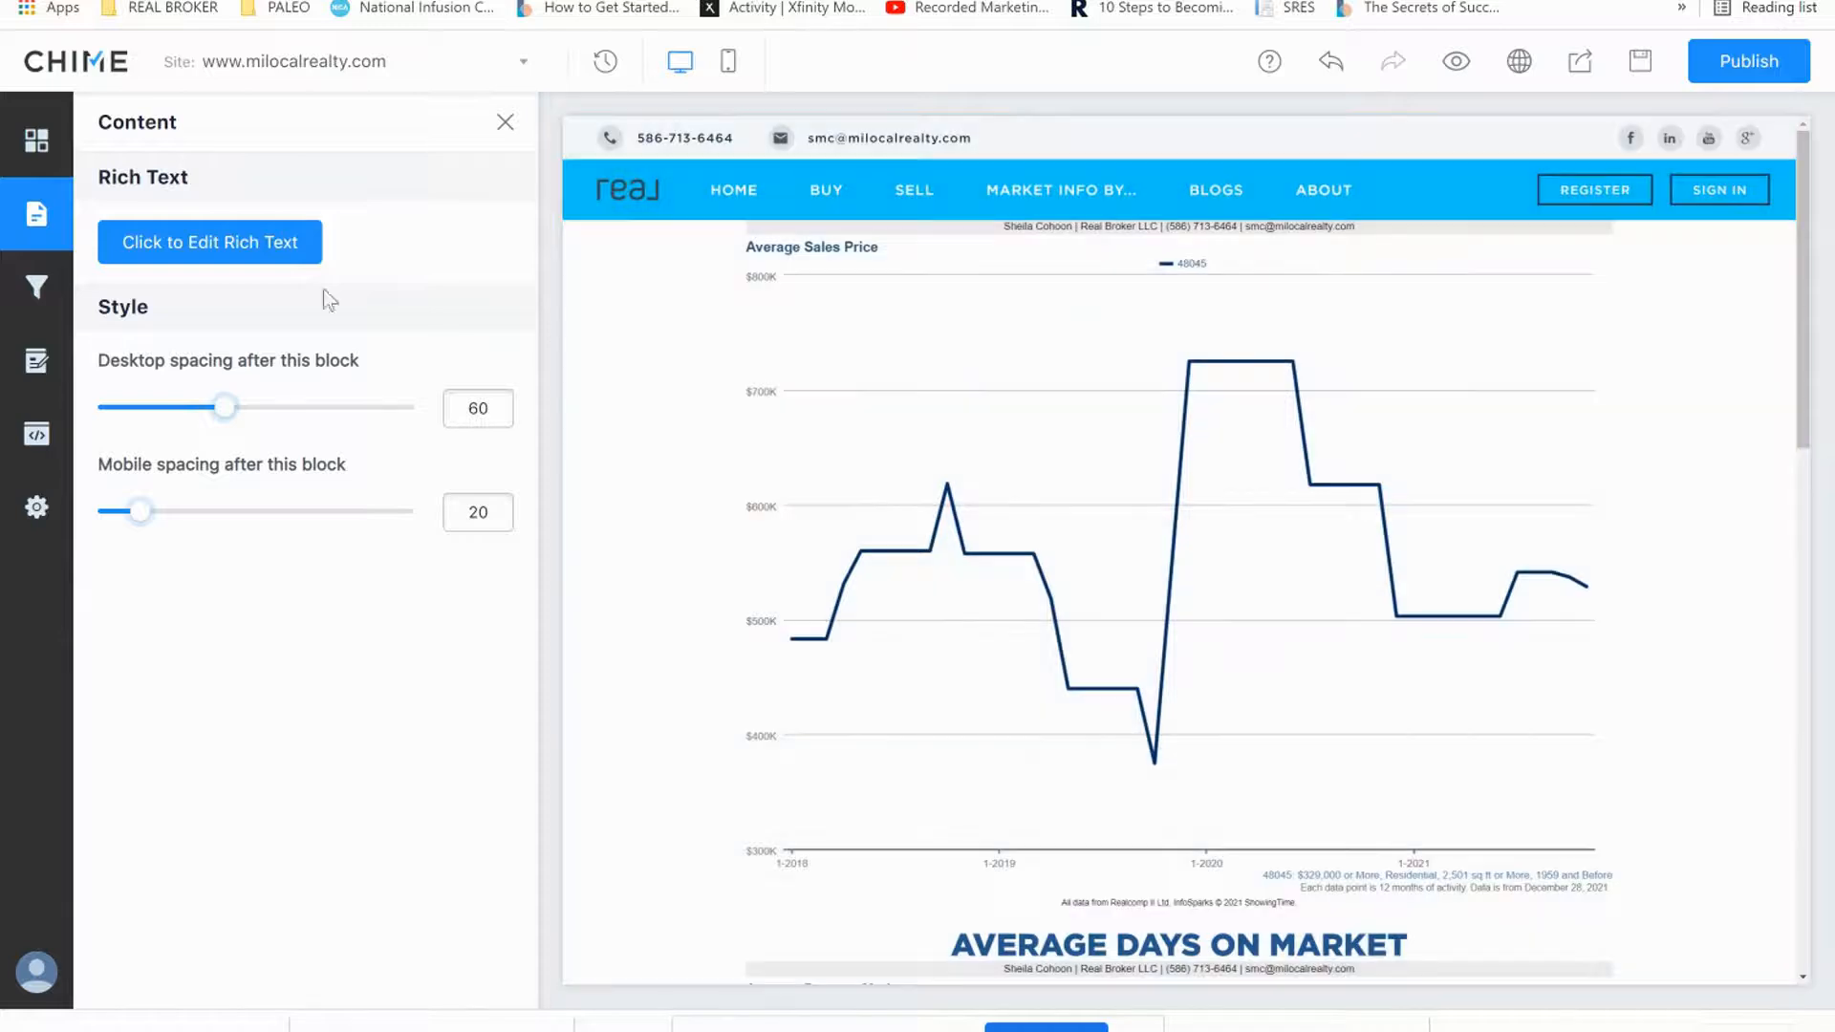
# Reopen the rich text block and examine the HTML source code of its headings and chart iframes.
pyautogui.click(172, 245)
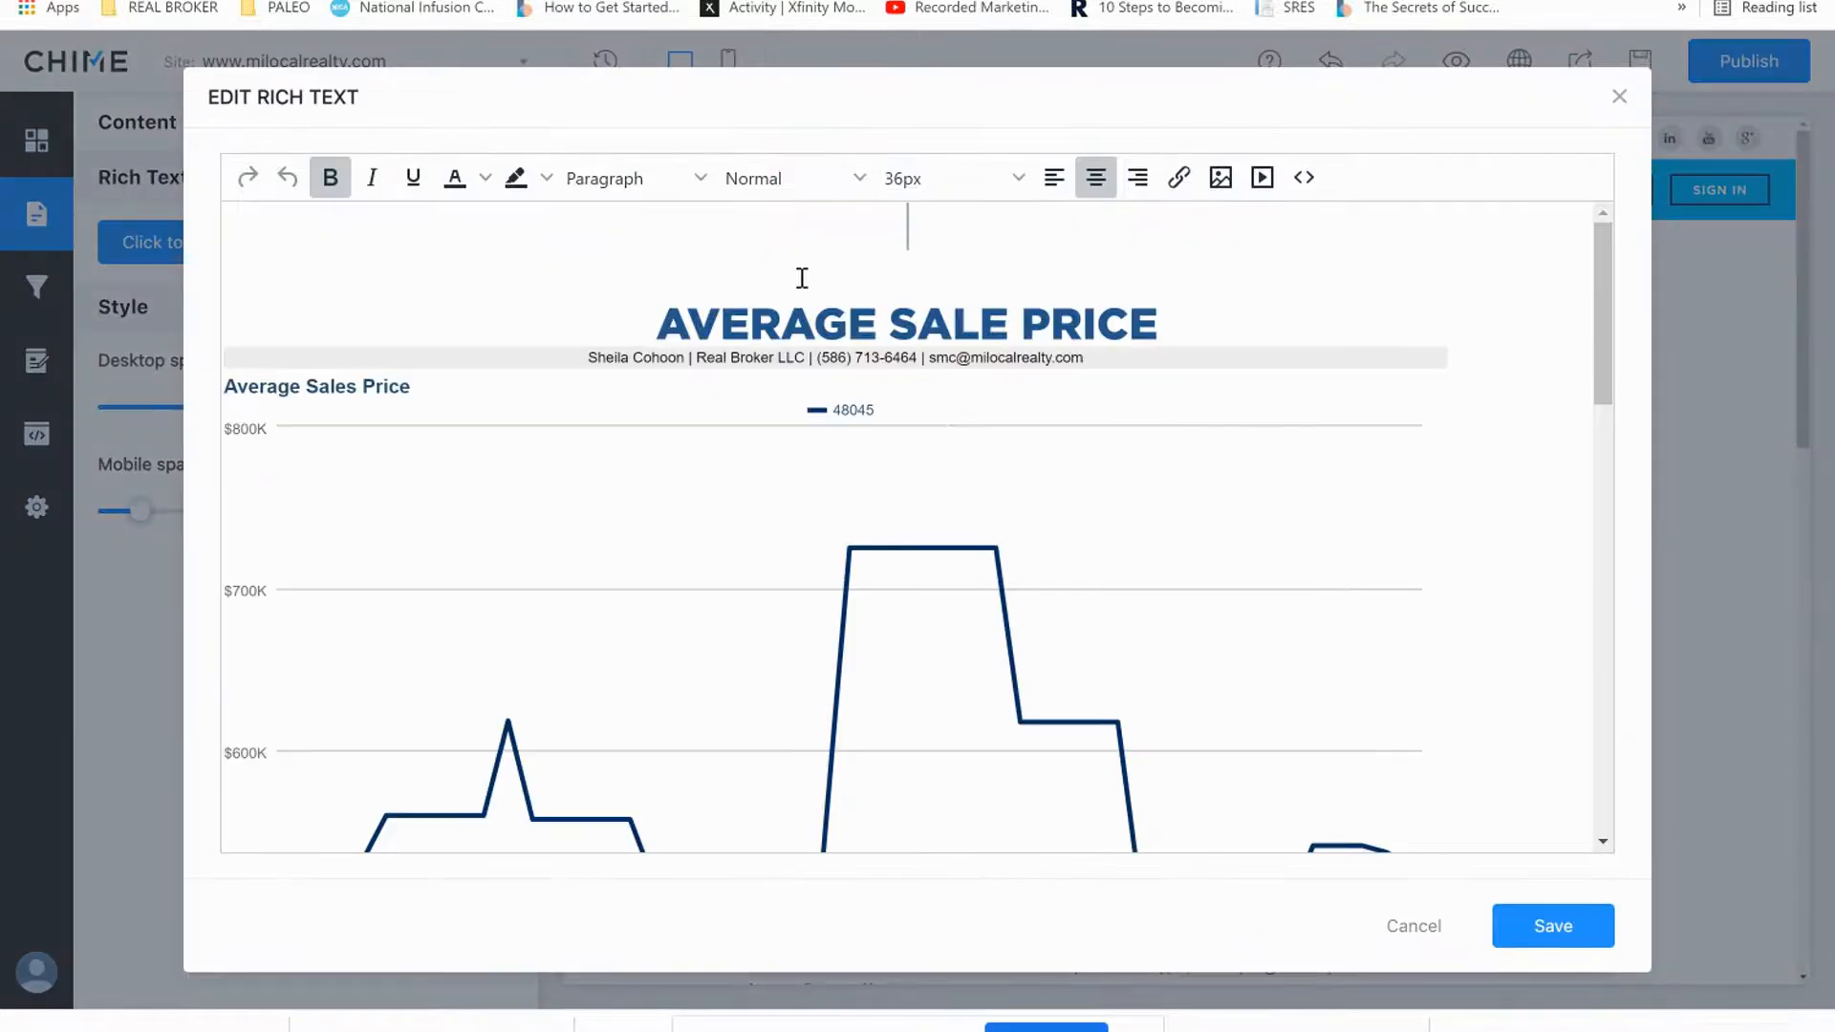
pyautogui.click(1303, 177)
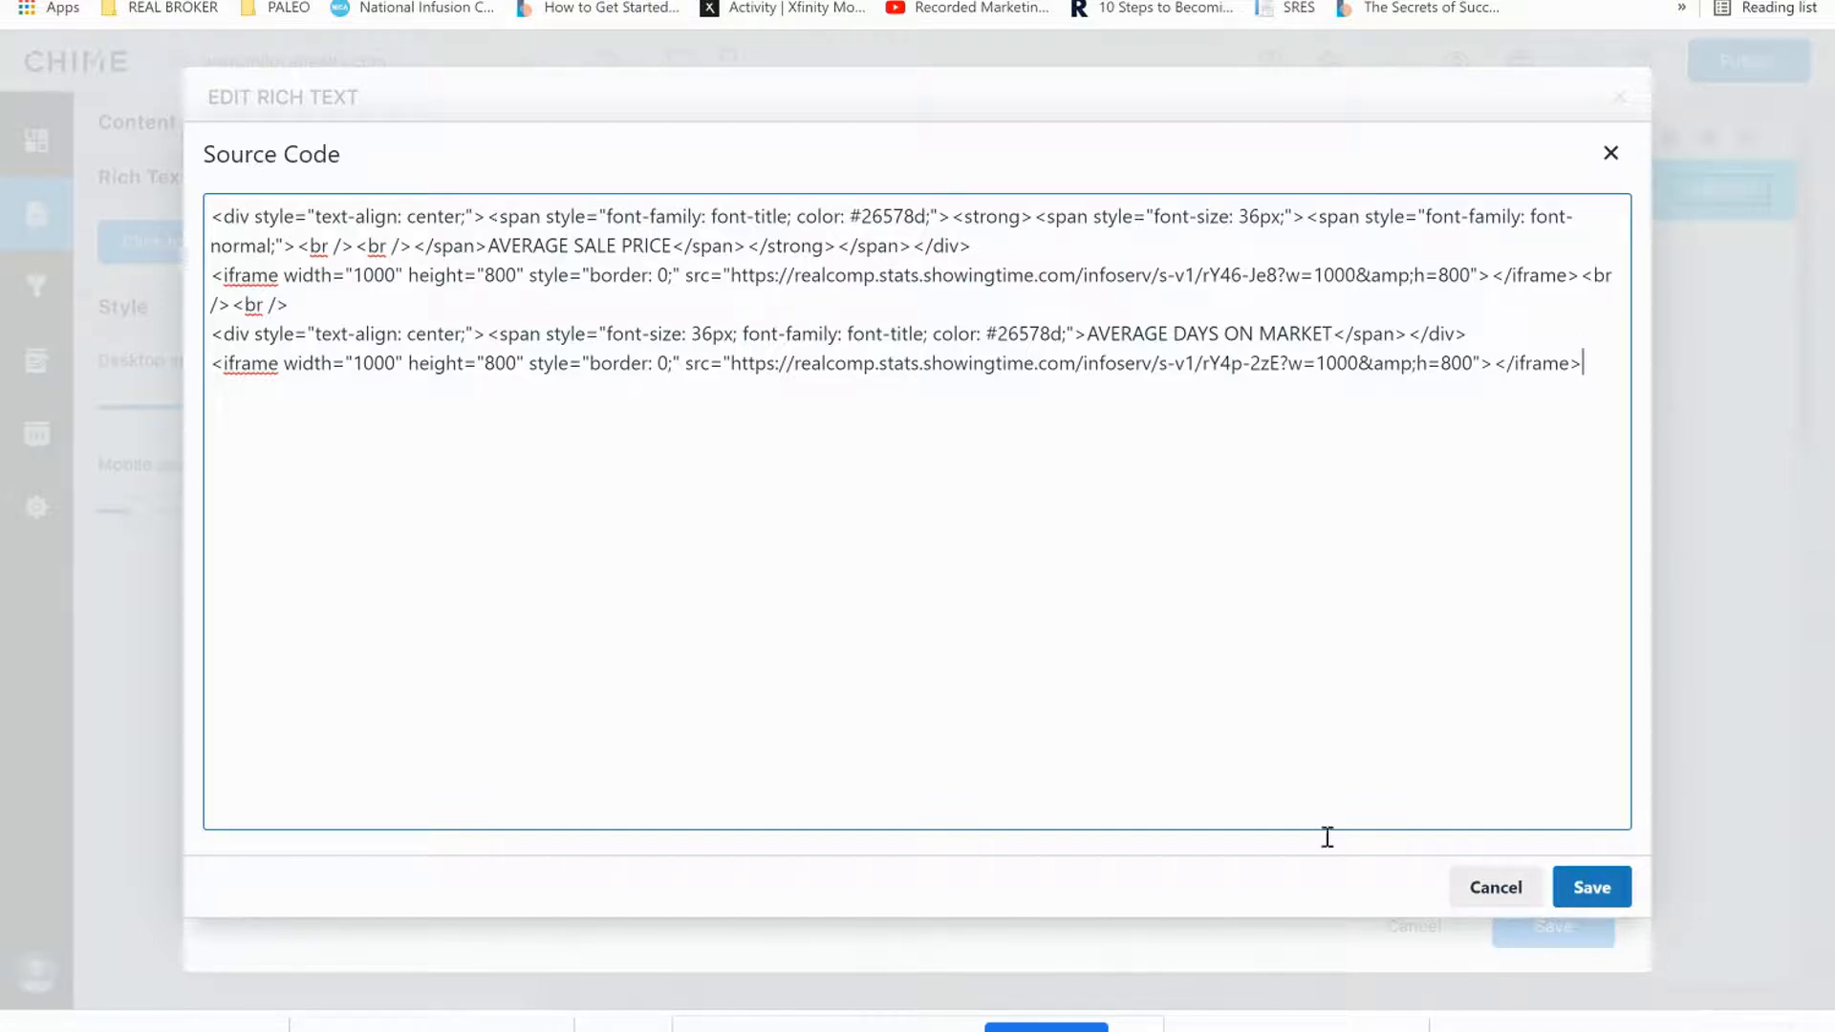
pyautogui.click(1591, 887)
pyautogui.click(895, 275)
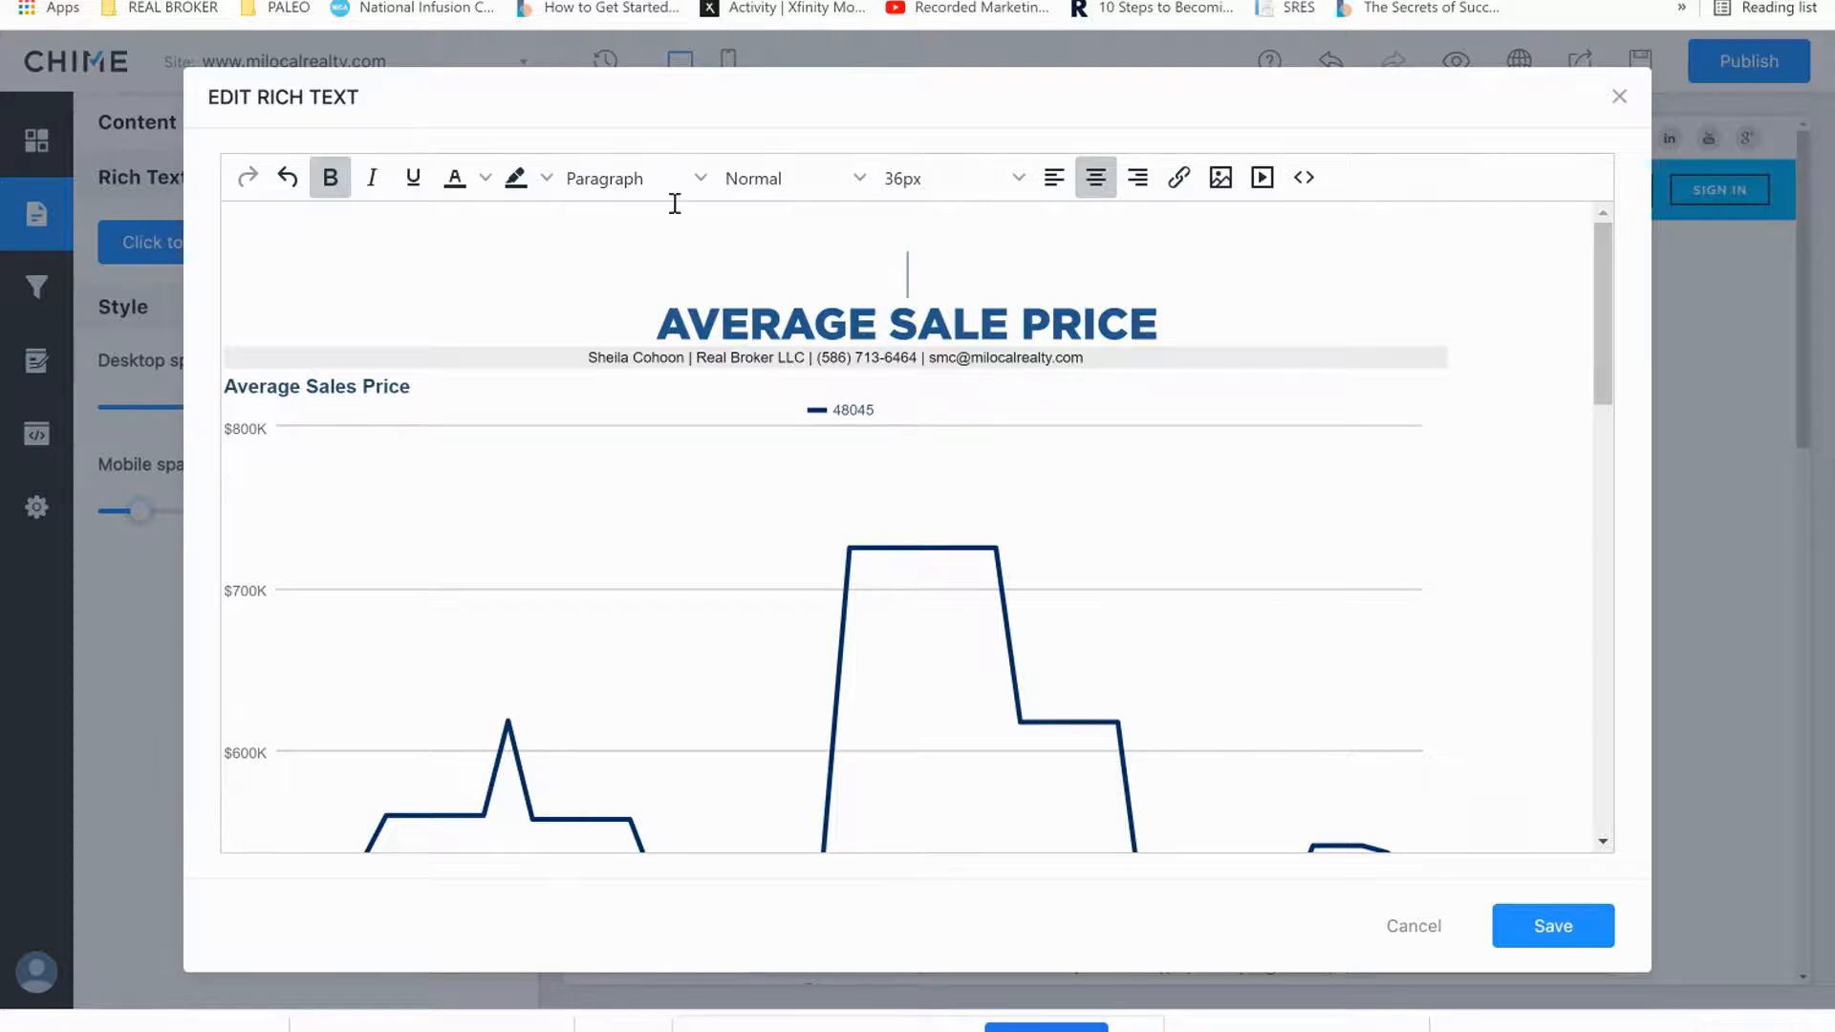
# Apply the Title font style to the "AVERAGE SALE PRICE" heading and save the rich text block.
pyautogui.click(784, 179)
pyautogui.click(799, 386)
pyautogui.moveTo(922, 278); pyautogui.dragTo(1168, 334)
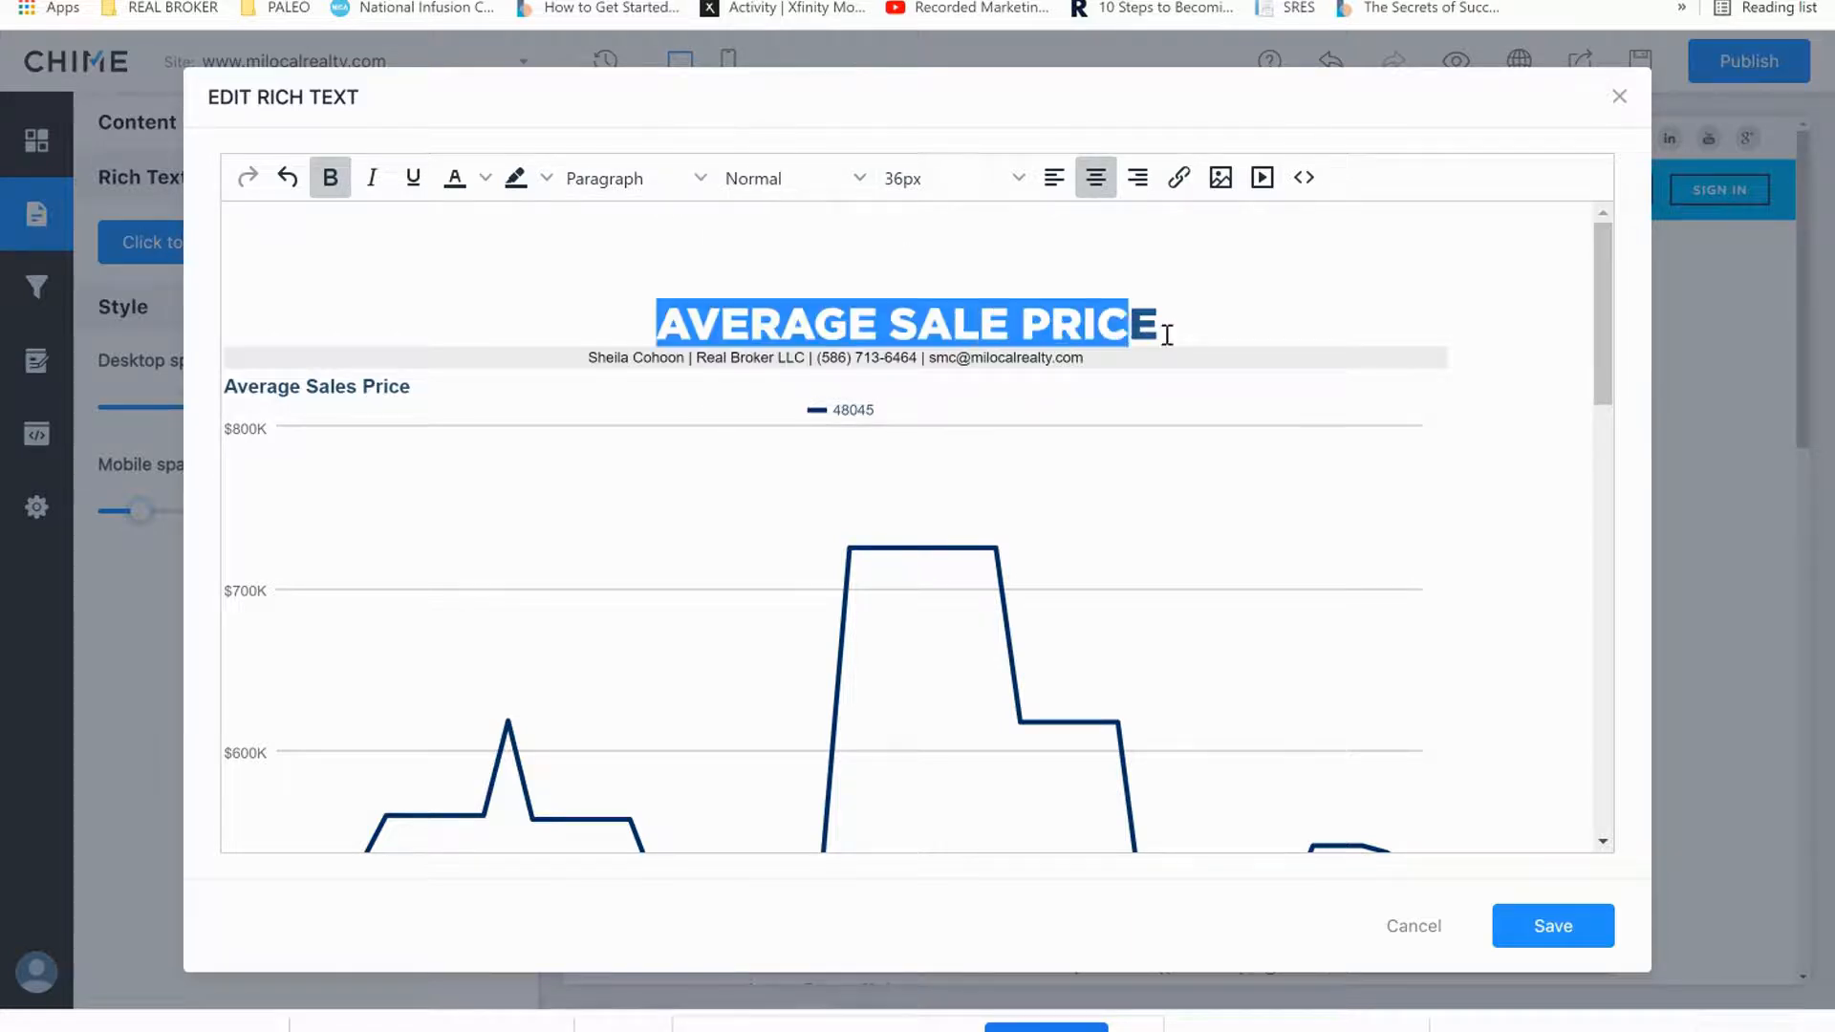
pyautogui.click(790, 179)
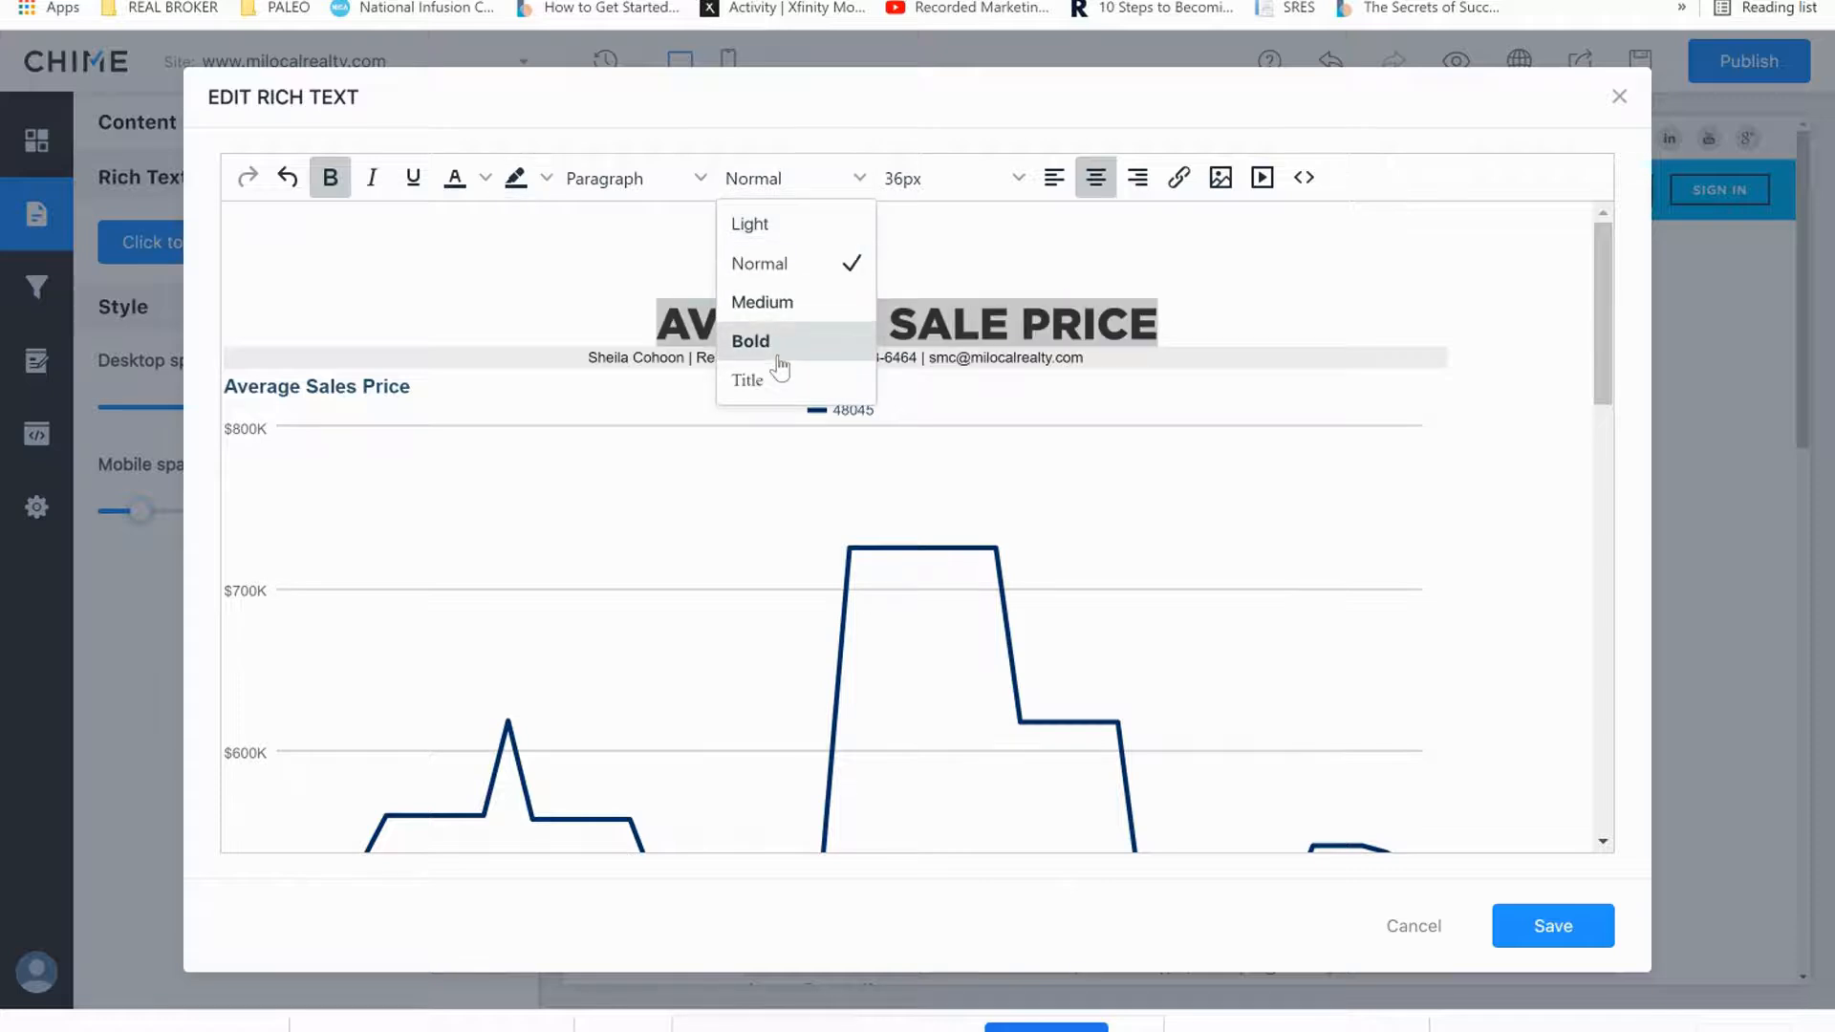
pyautogui.click(769, 387)
pyautogui.click(1188, 319)
pyautogui.click(1550, 925)
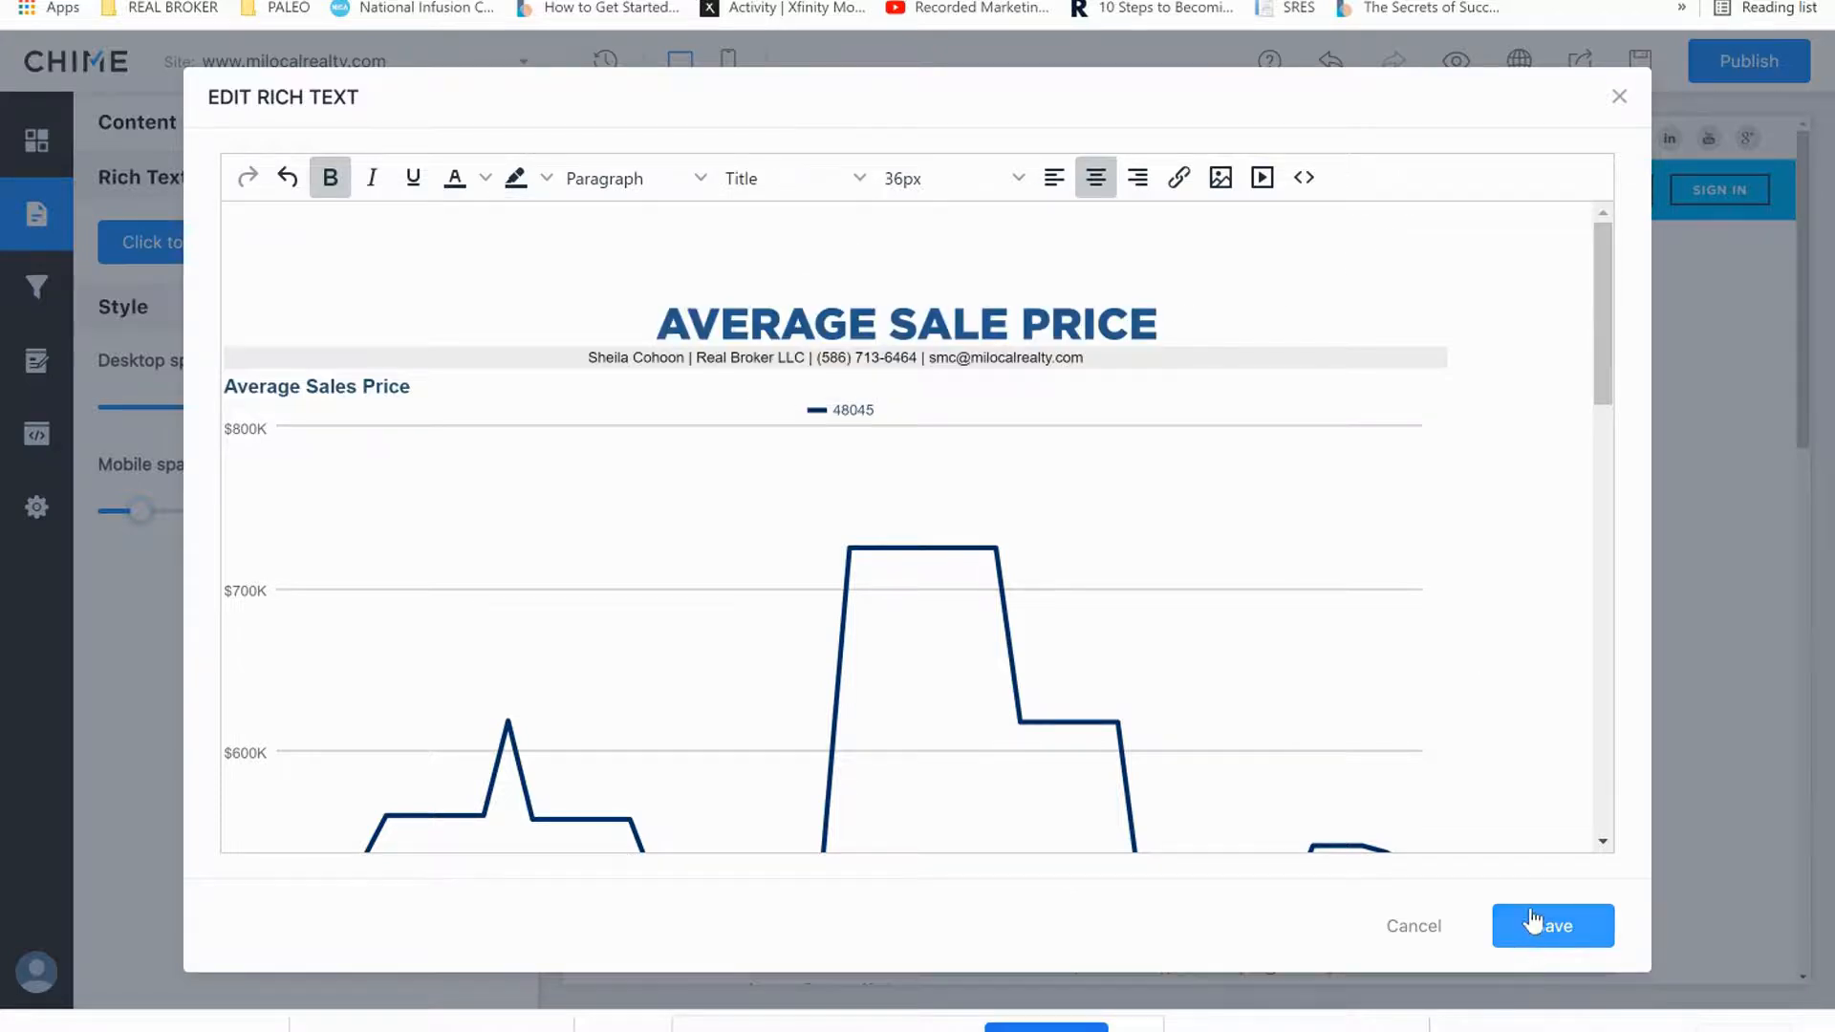
# Publish the updated page and reload the live client page to check the first chart's heading.
pyautogui.click(1726, 67)
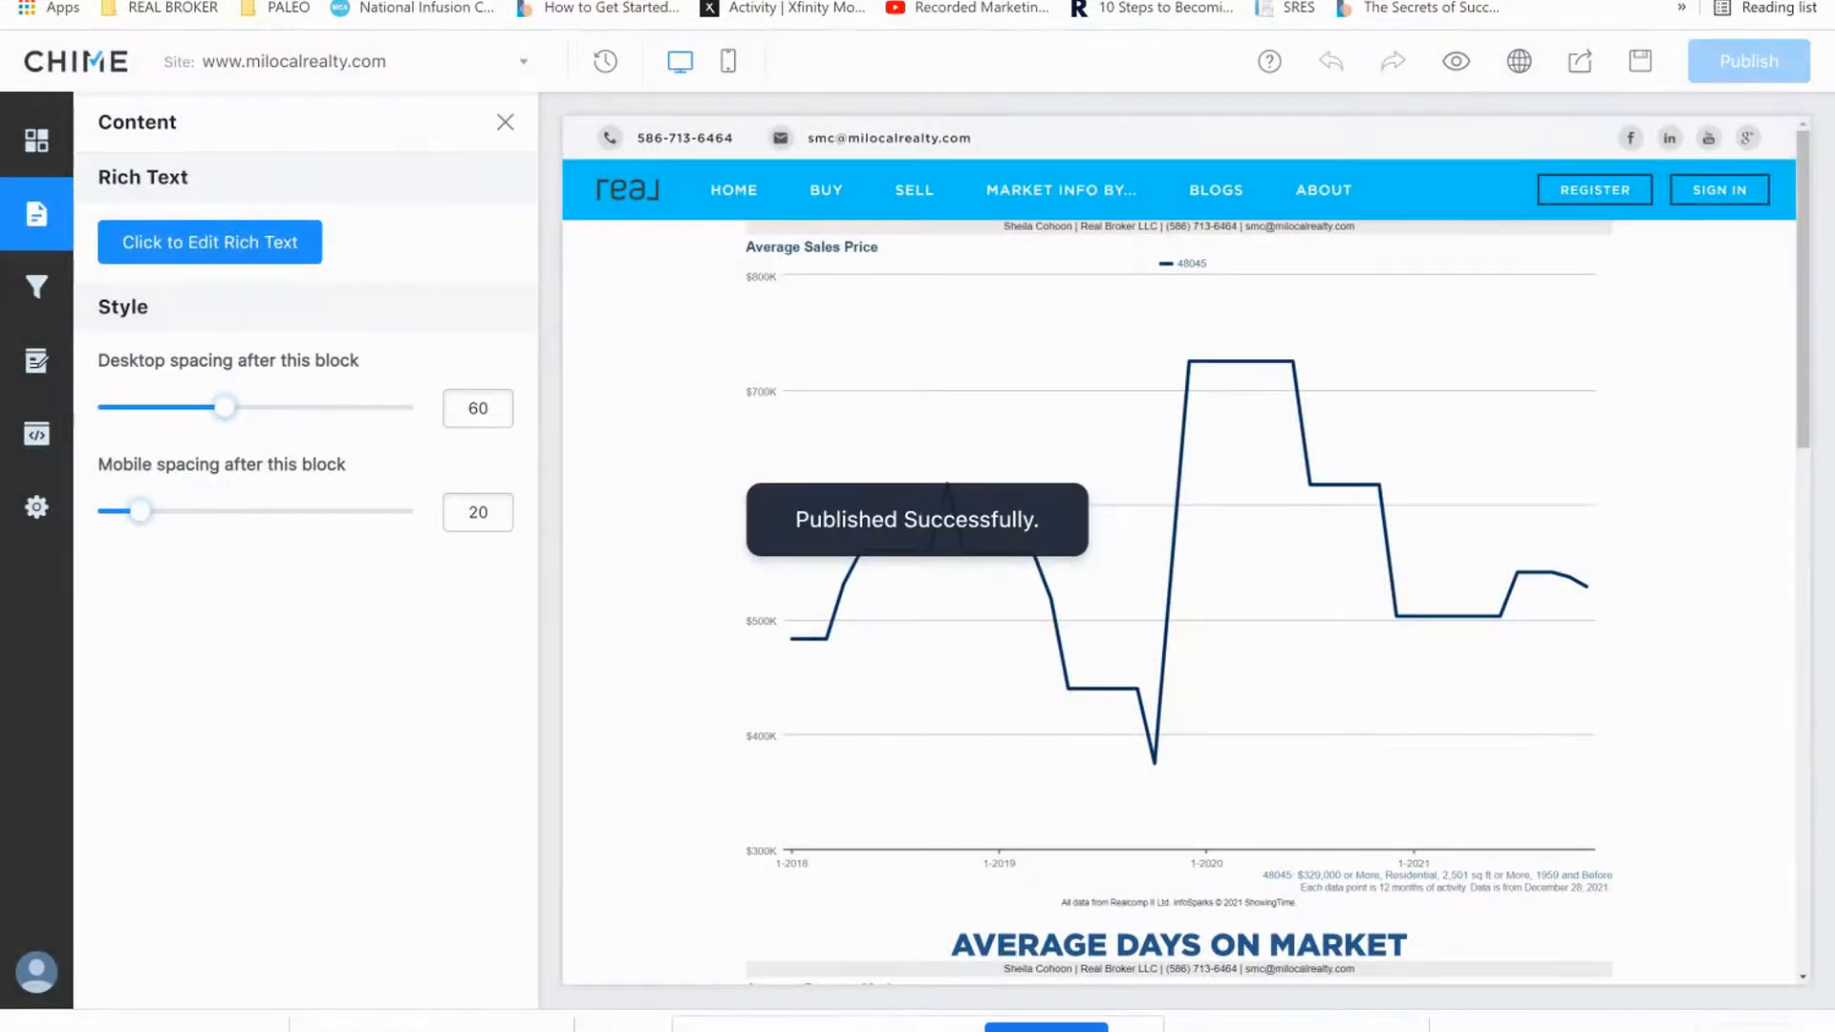
pyautogui.hotkey('ctrl', 'Tab')
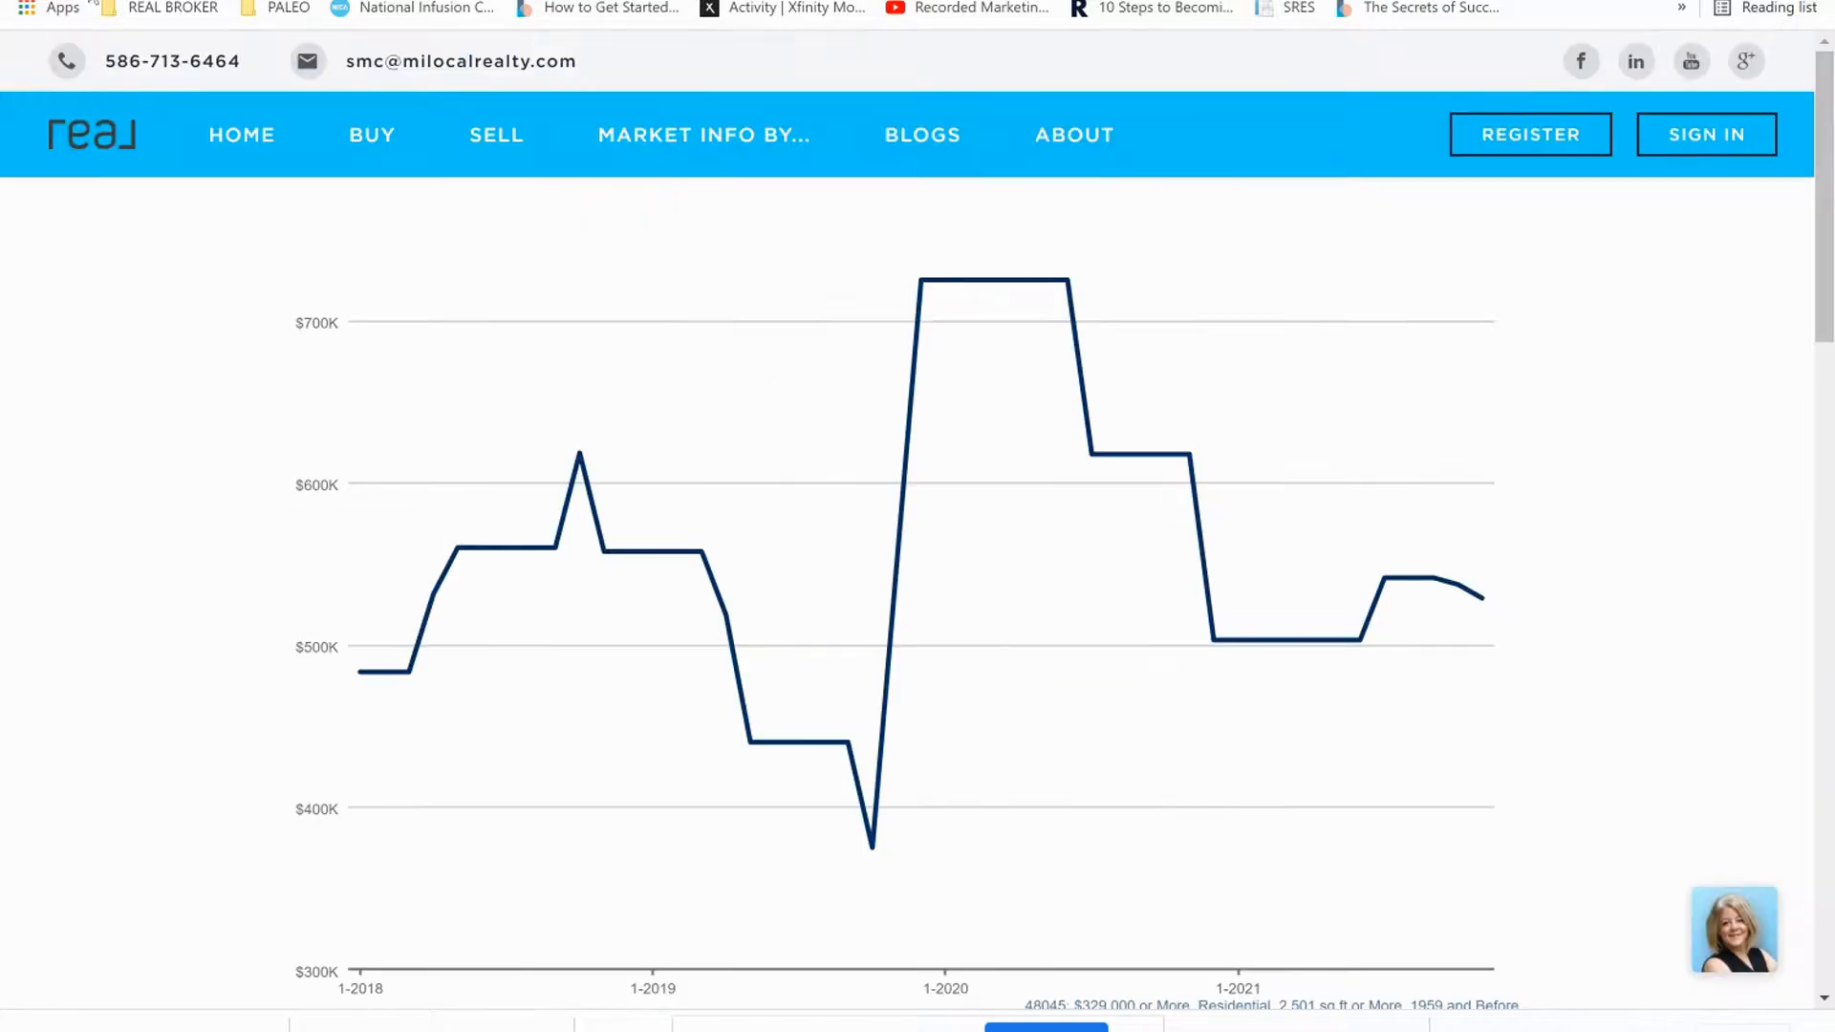
pyautogui.press('F5')
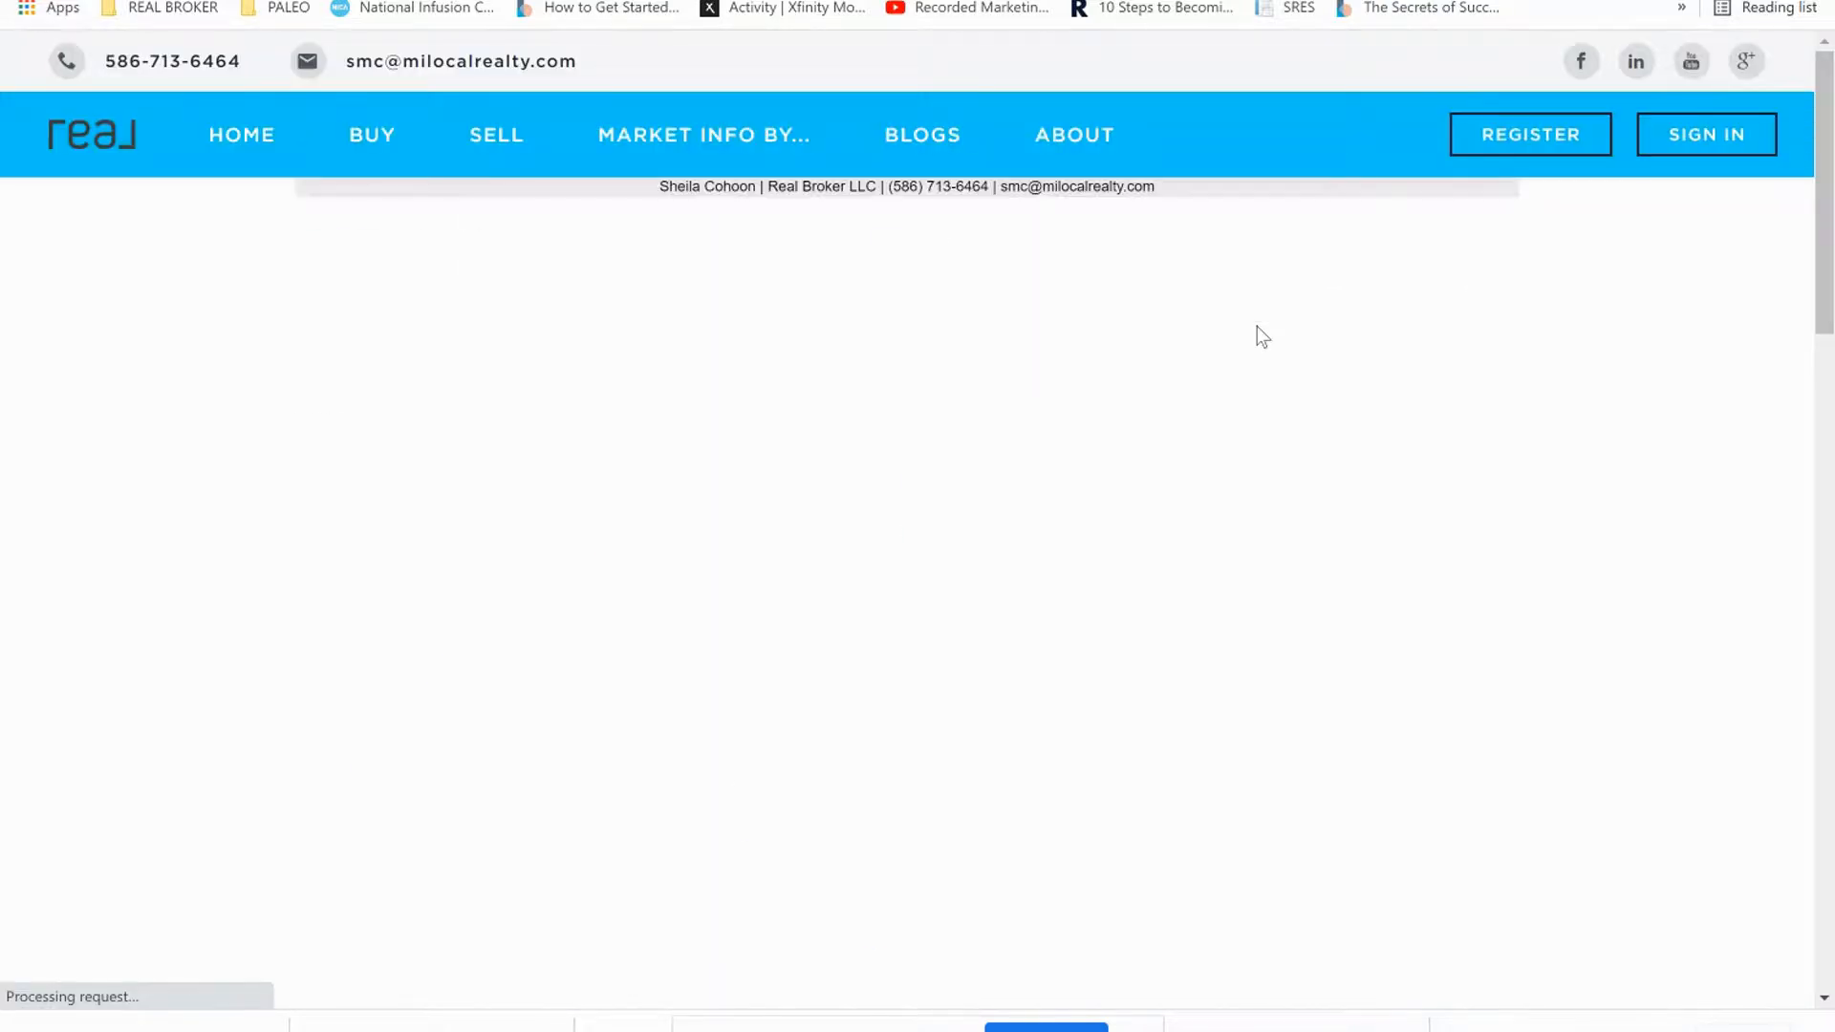
pyautogui.moveTo(949, 372)
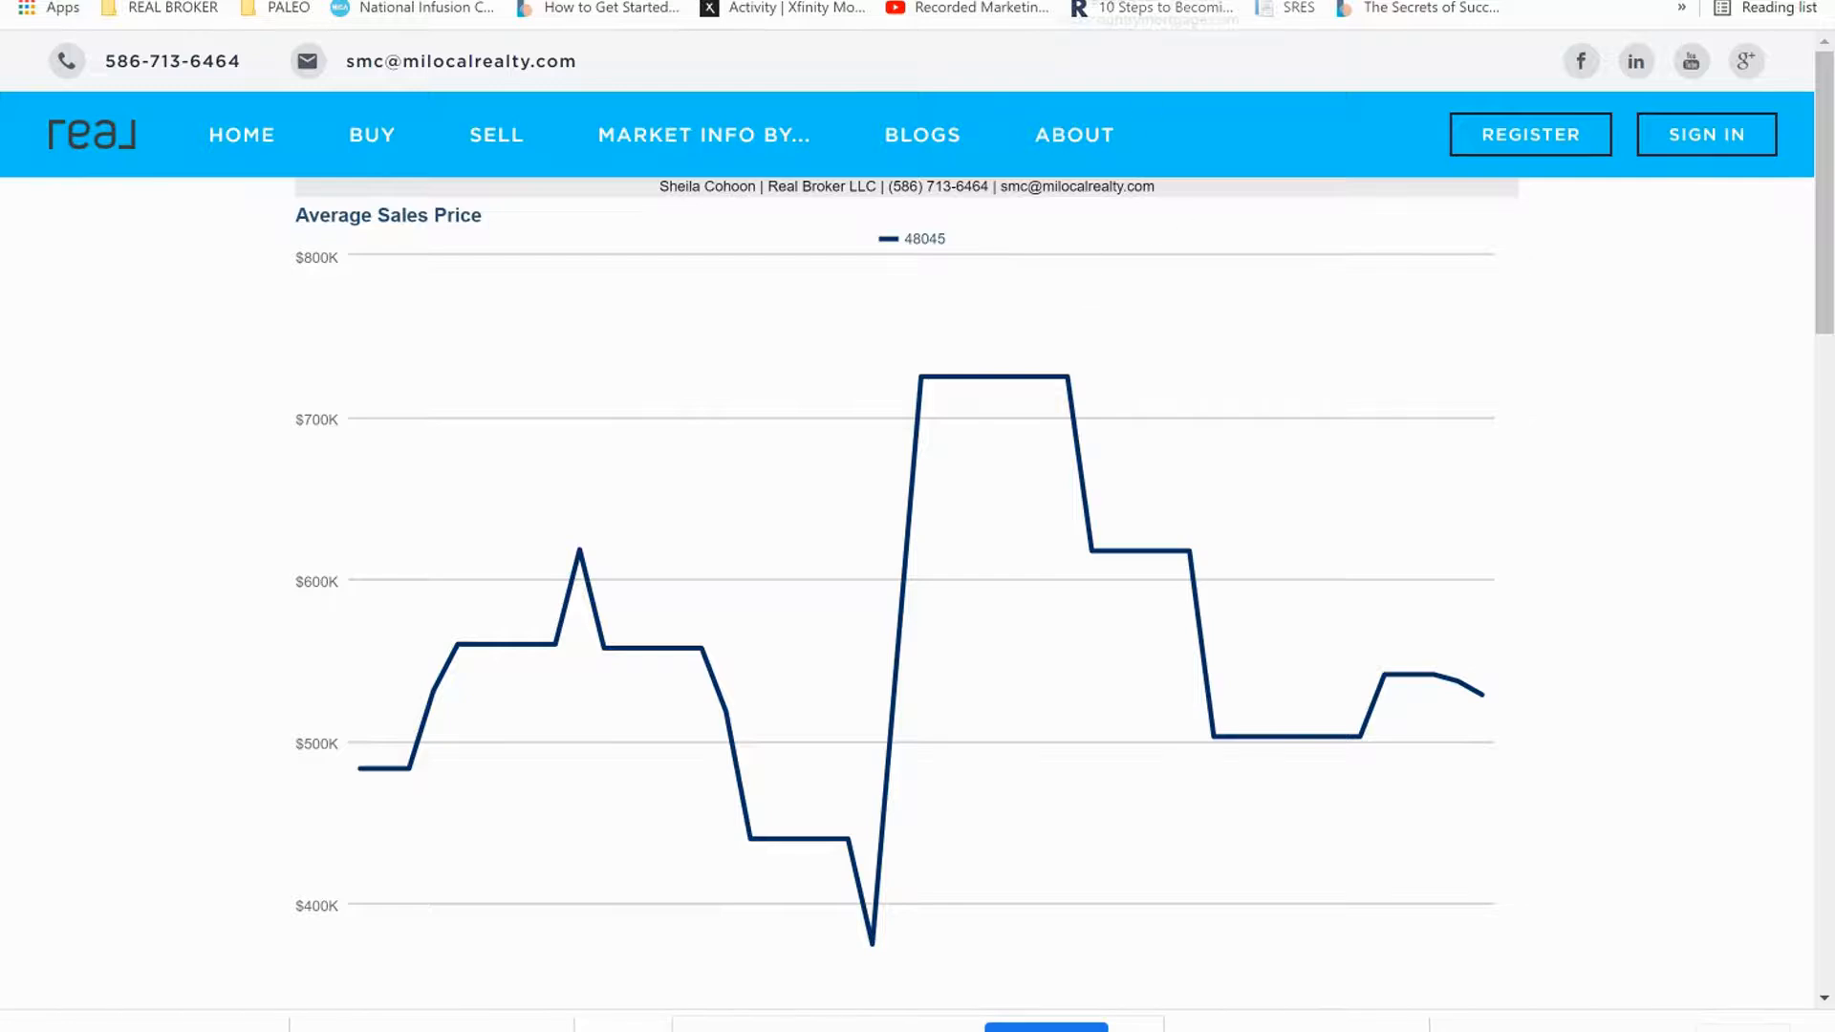
# Return to the Chime site editor and add the "We Are Here" banner block above the chart content.
pyautogui.click(861, 1)
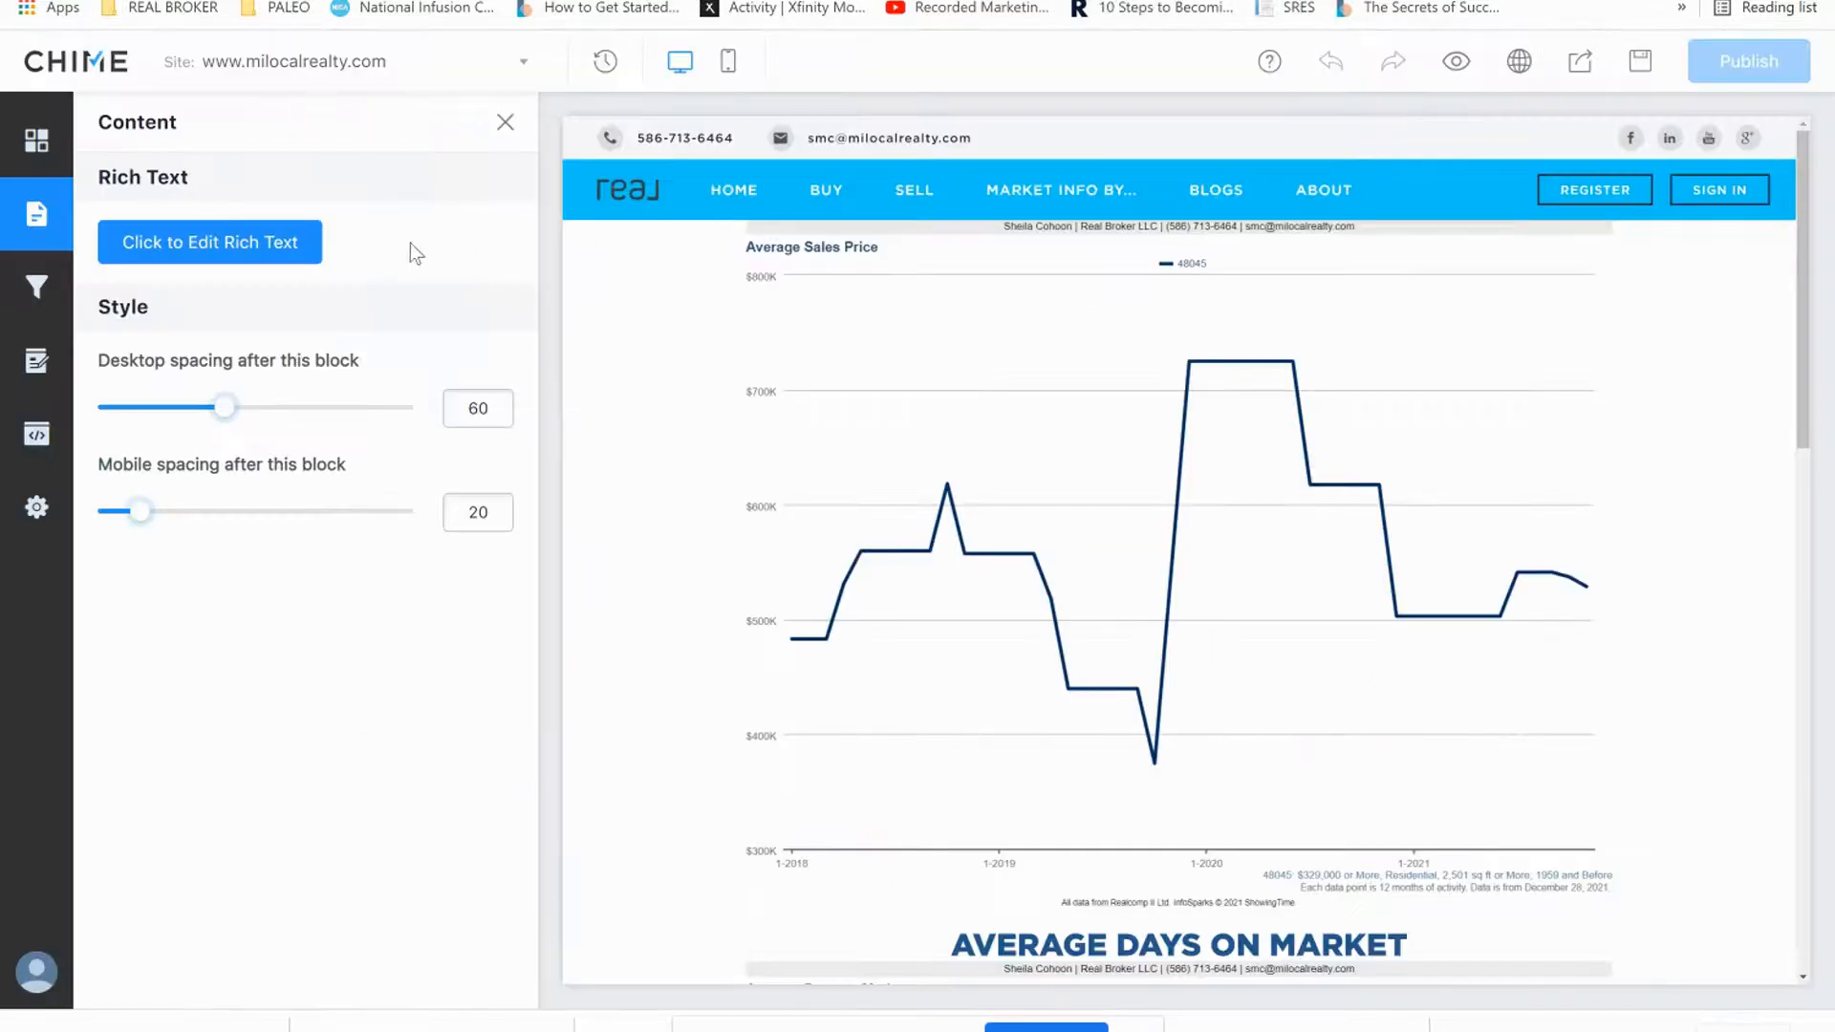
pyautogui.click(505, 123)
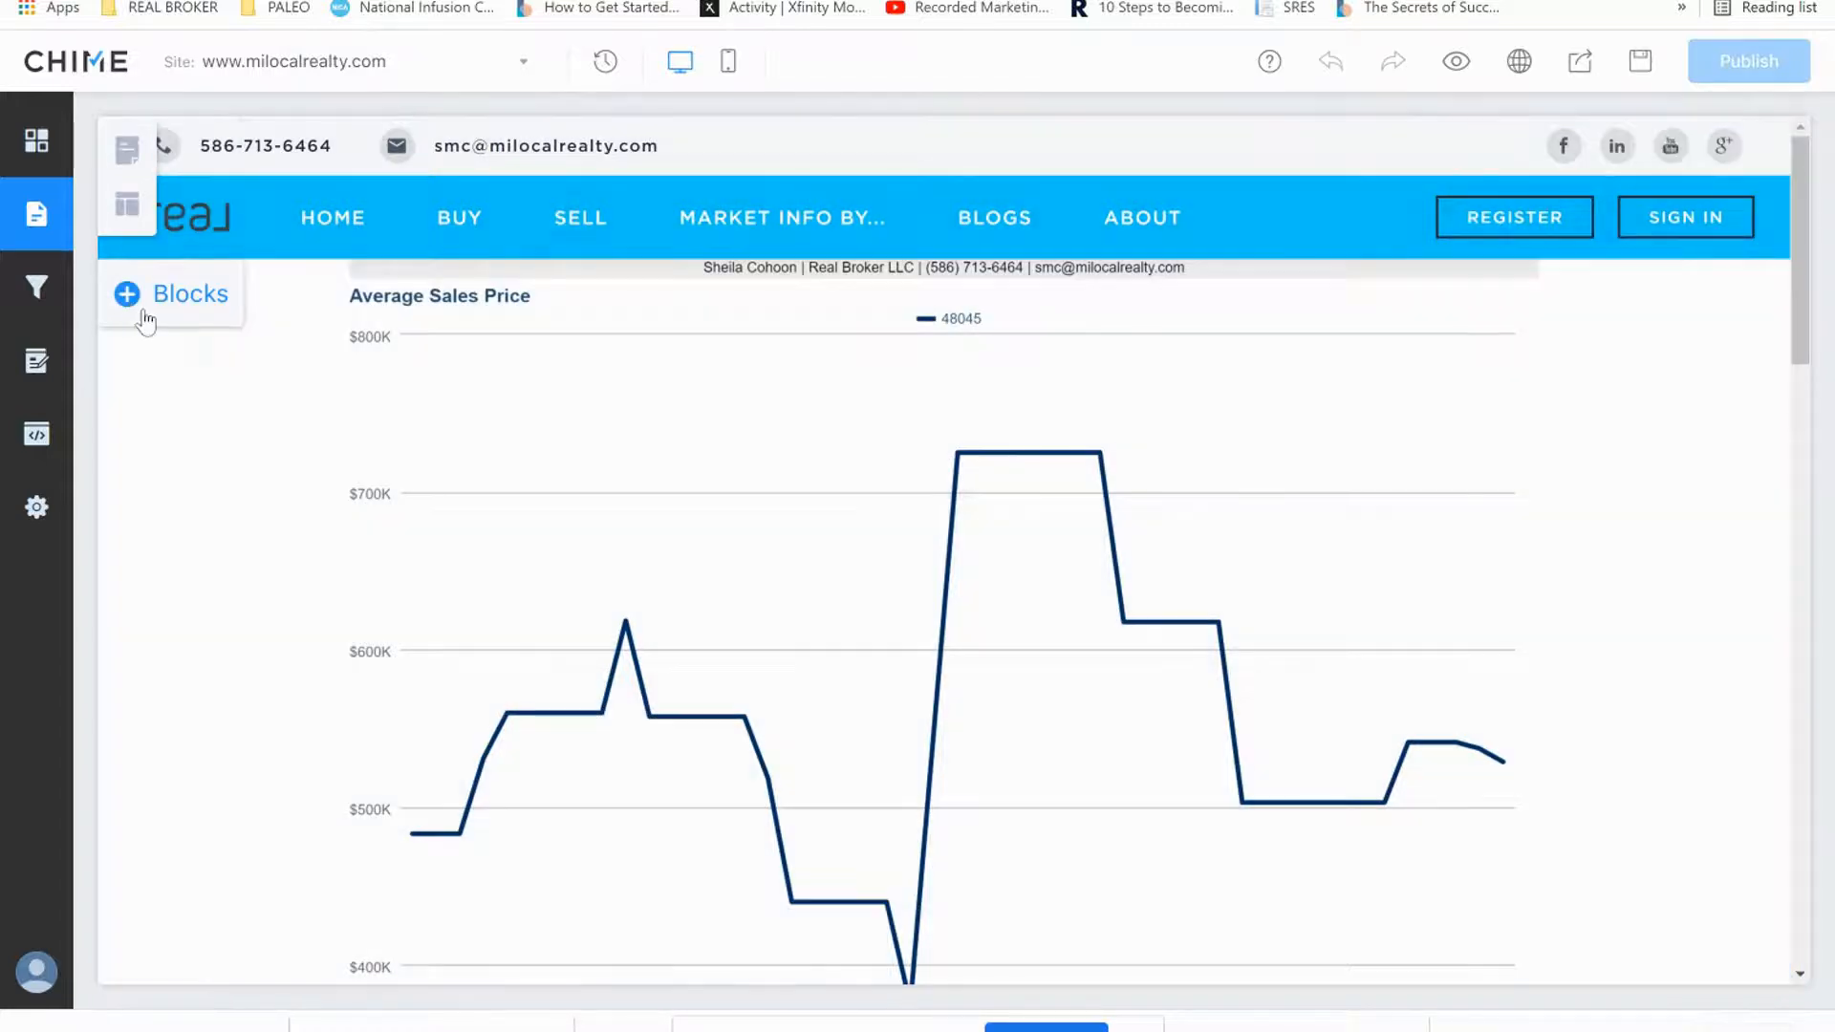
pyautogui.click(132, 302)
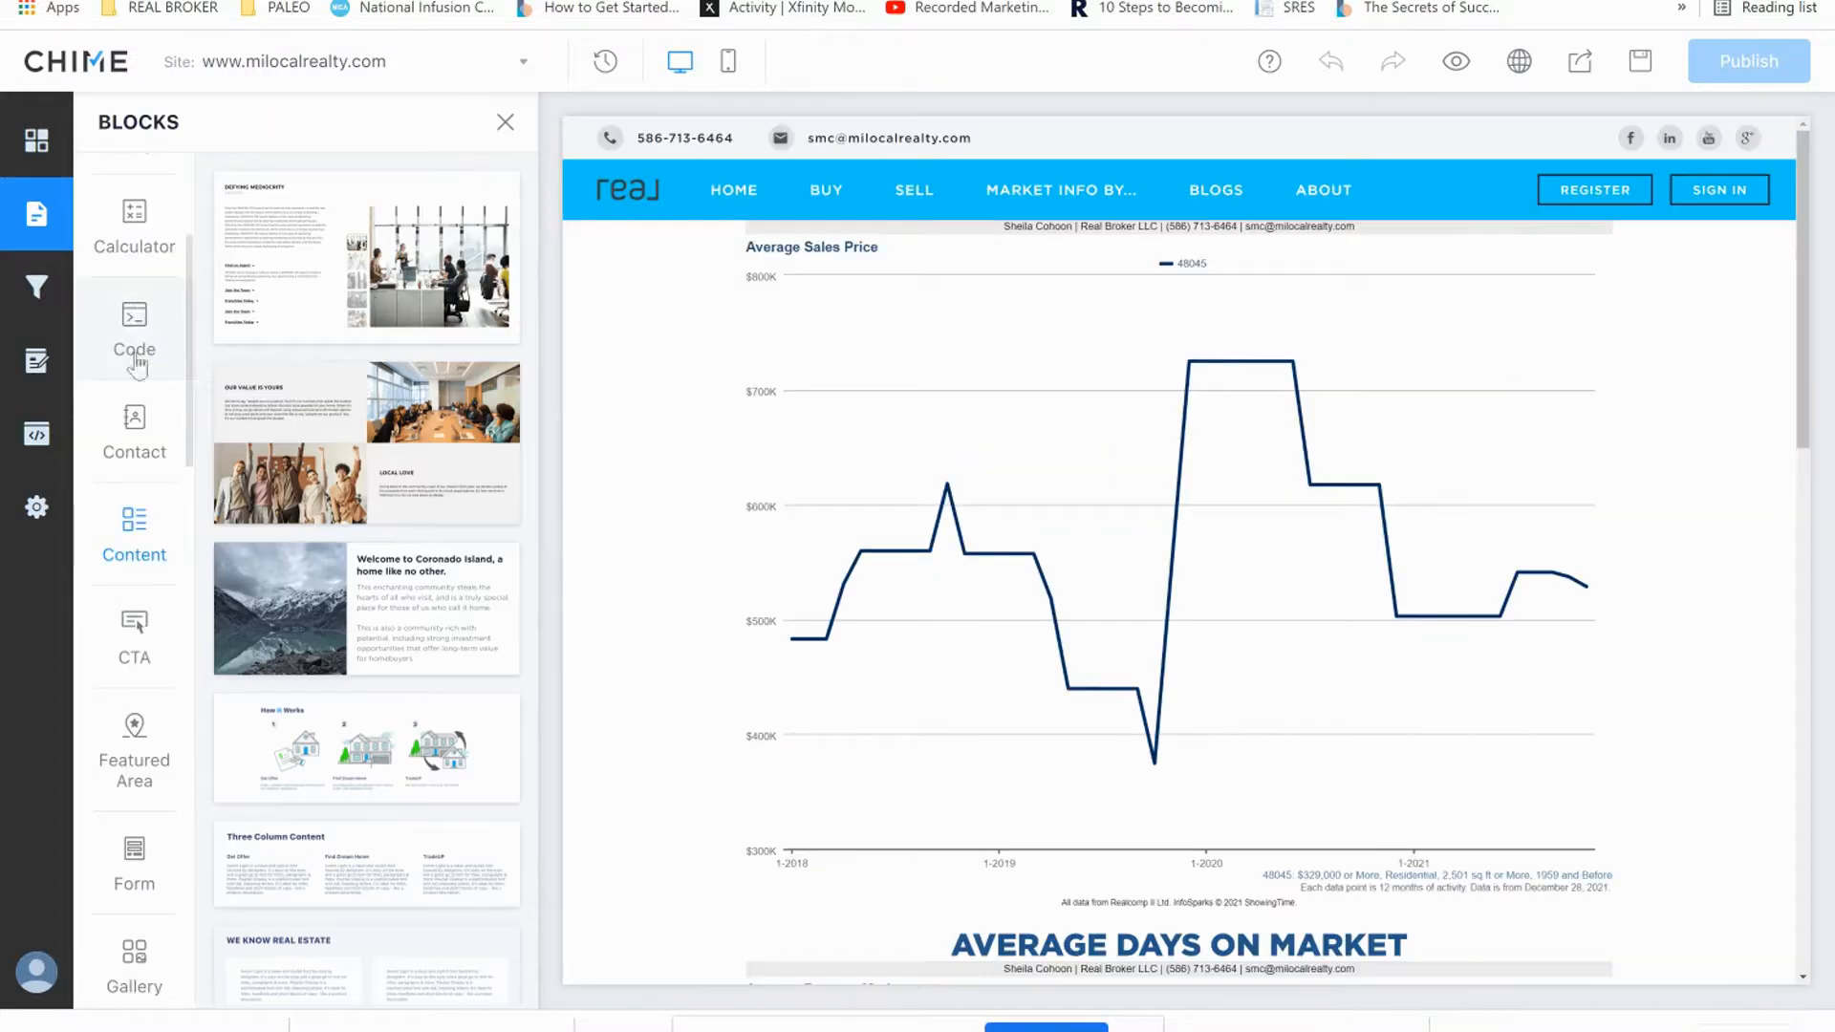
pyautogui.scroll(3, 136, 317)
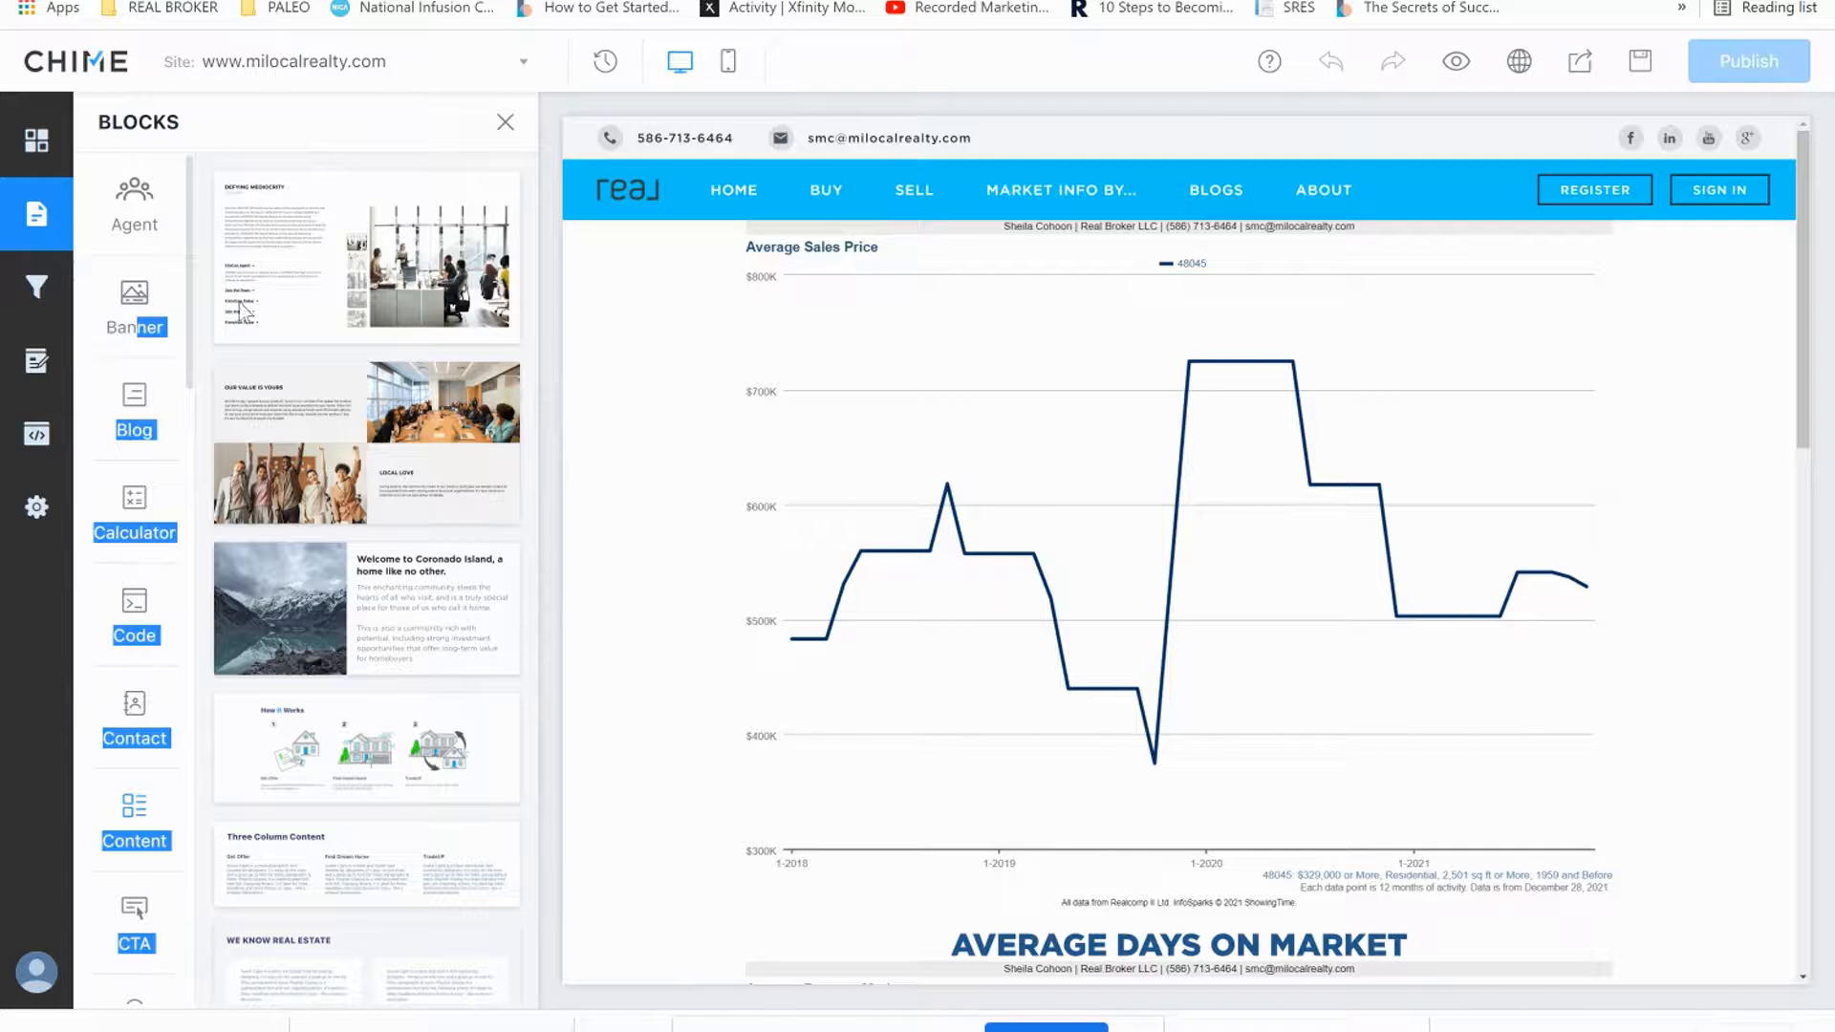
pyautogui.click(137, 318)
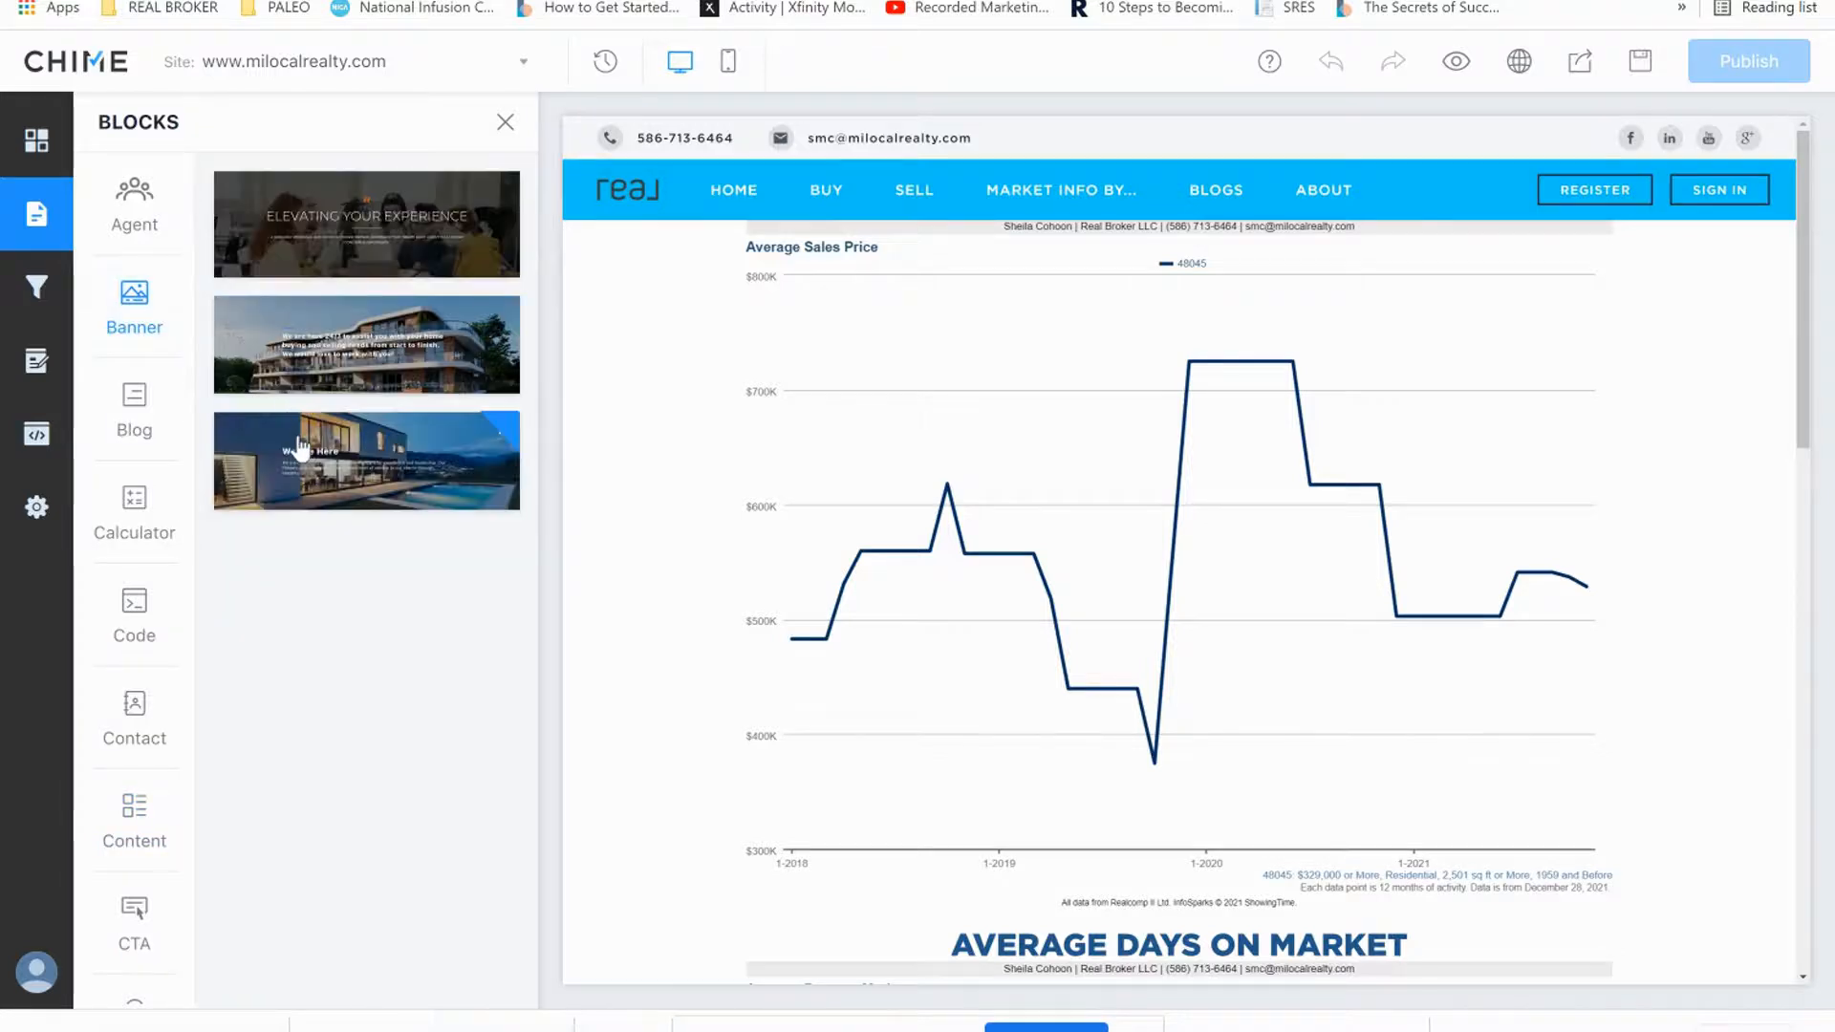
pyautogui.moveTo(316, 478); pyautogui.dragTo(860, 274)
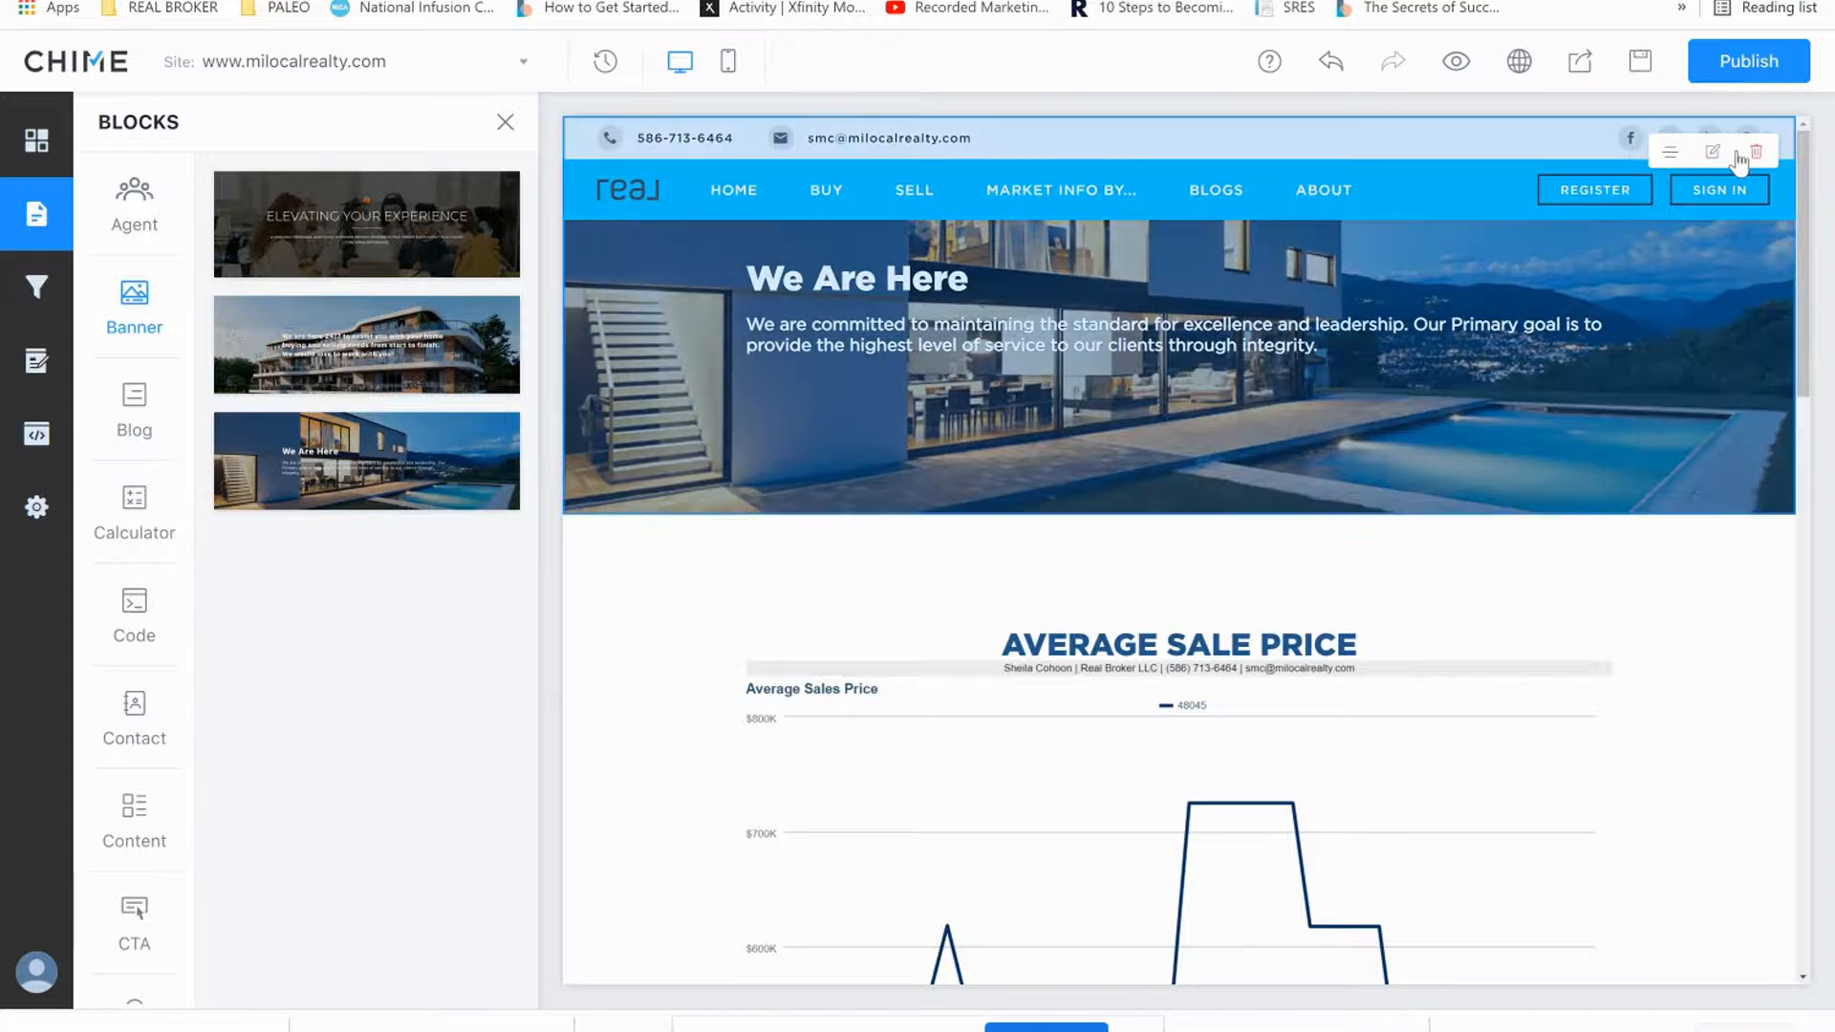
# Change the banner's background type to Color and set its opacity layer to white, rgba(255, 255, 255, 1).
pyautogui.click(1714, 154)
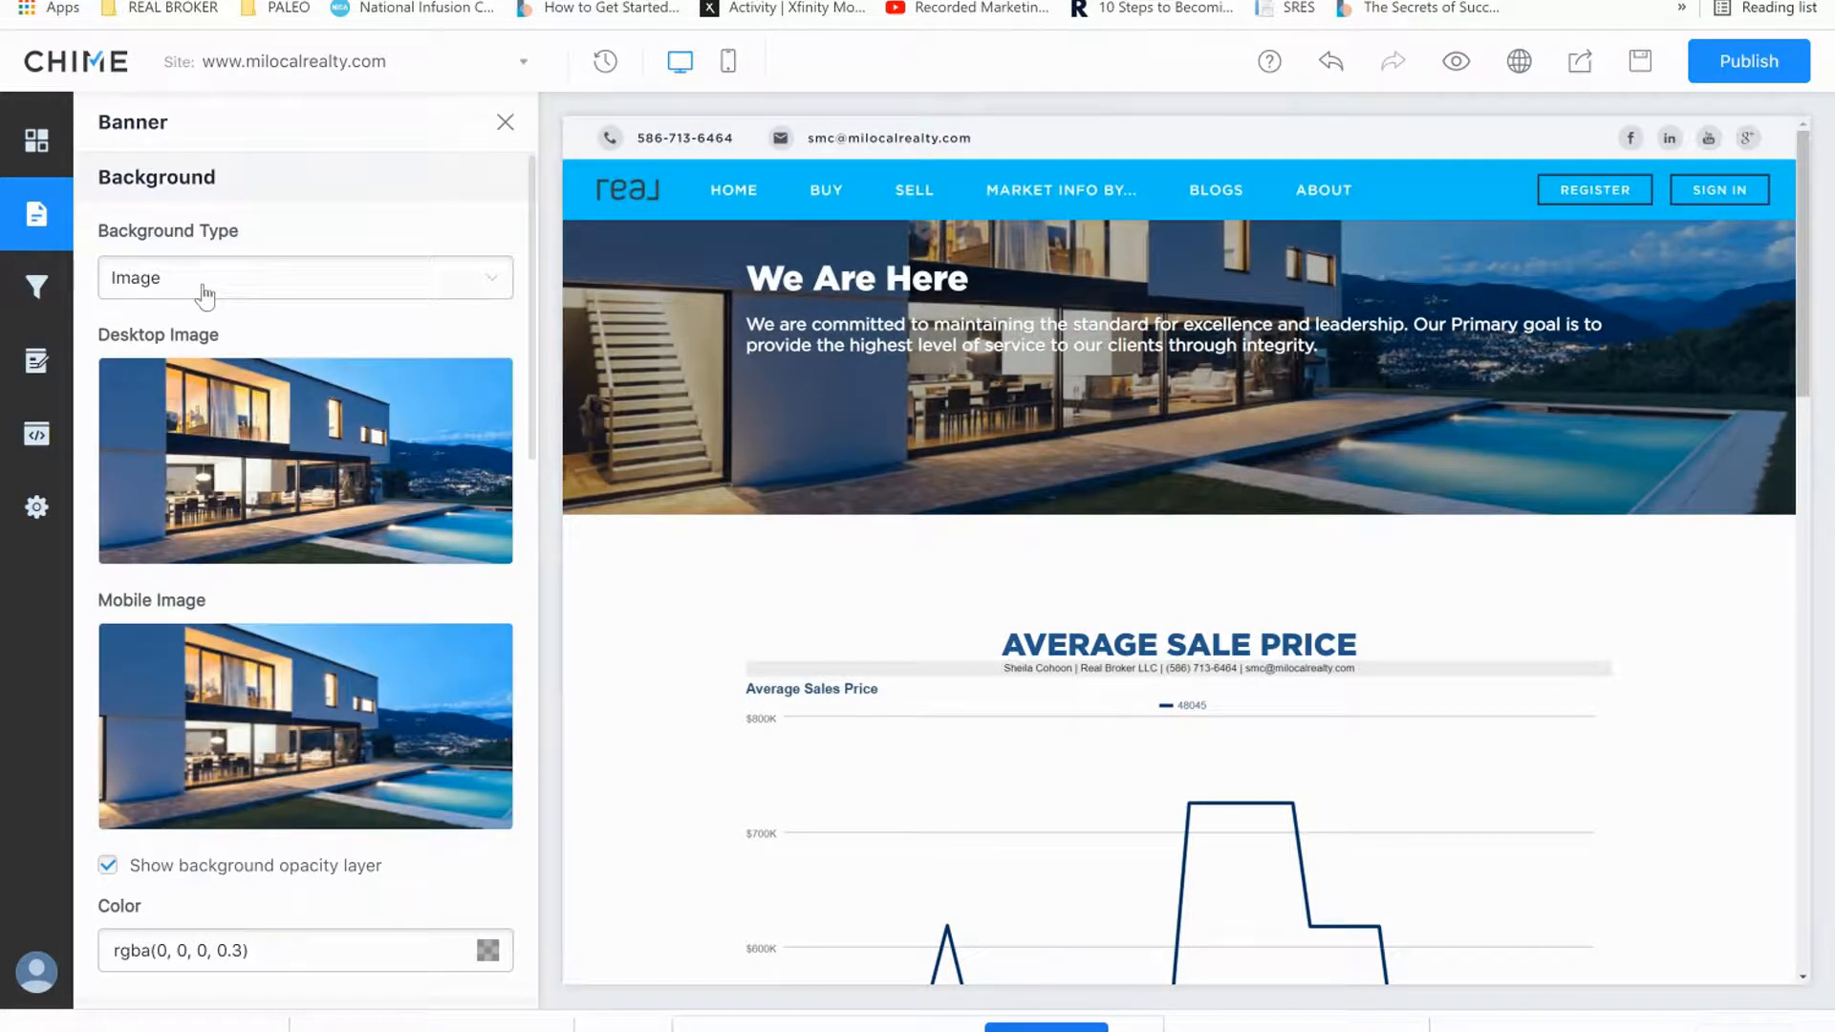
pyautogui.click(205, 297)
pyautogui.click(201, 371)
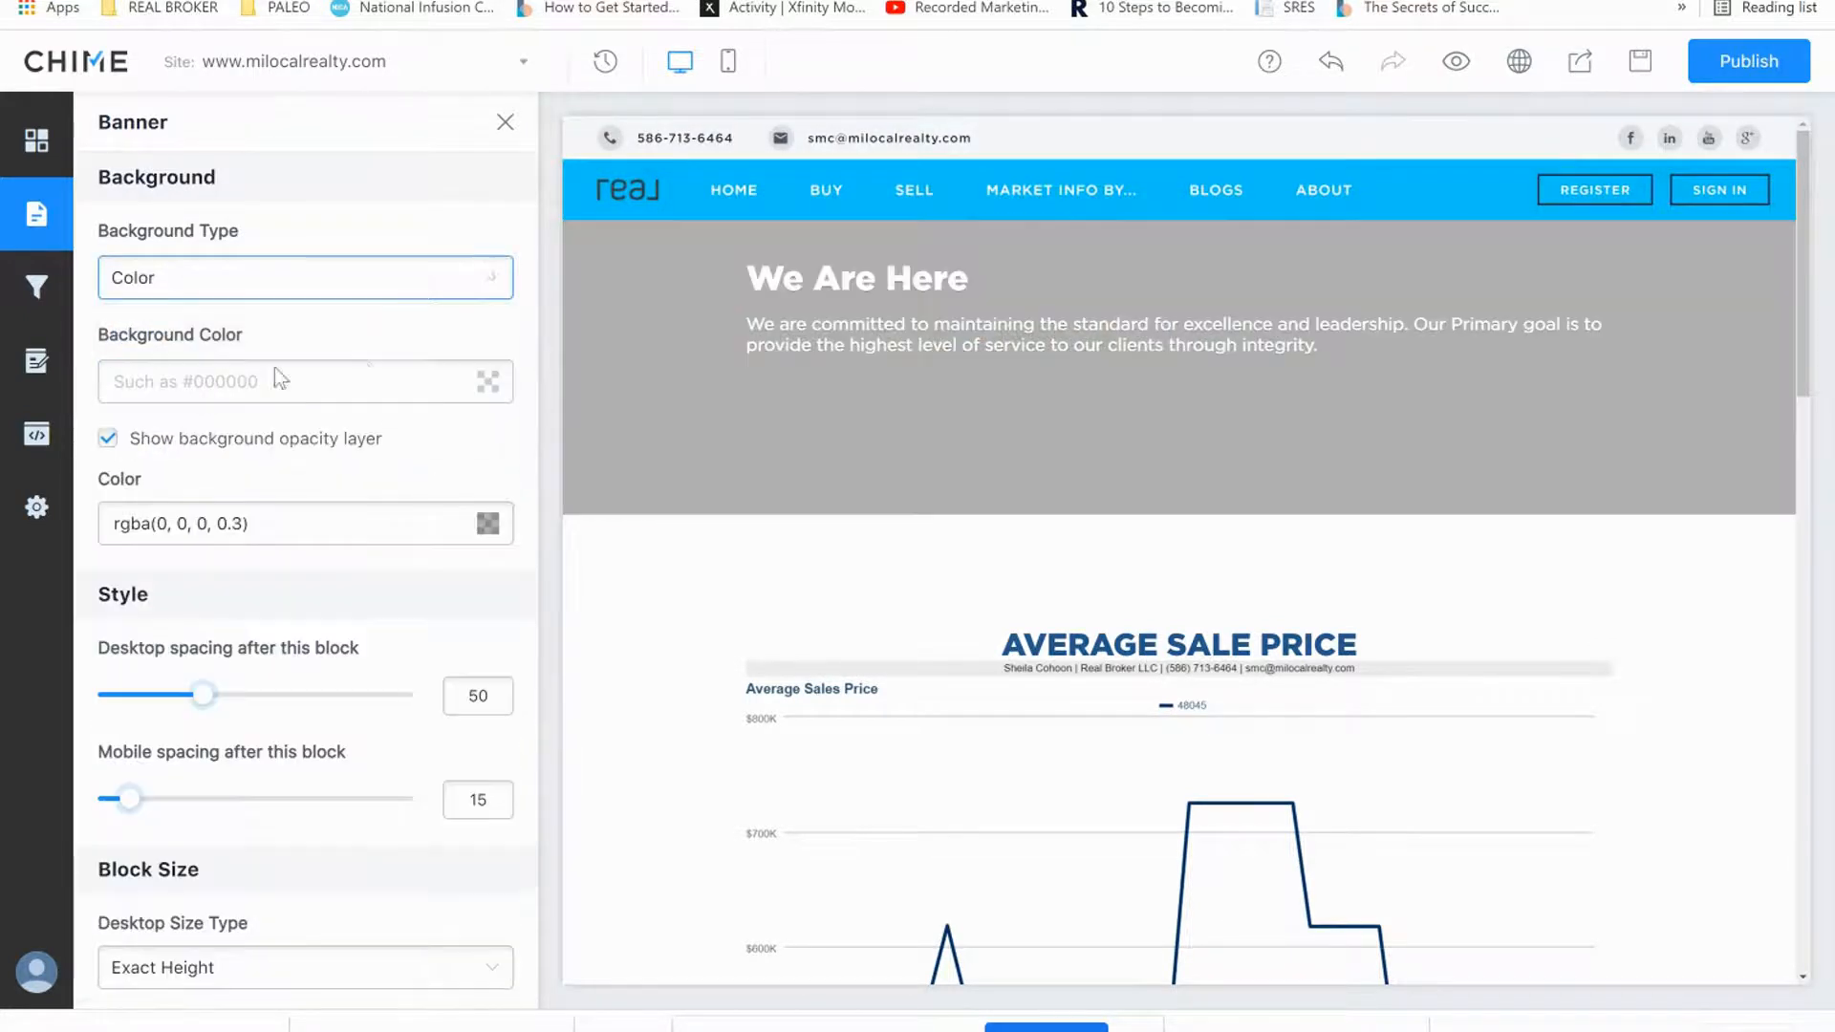
pyautogui.click(495, 533)
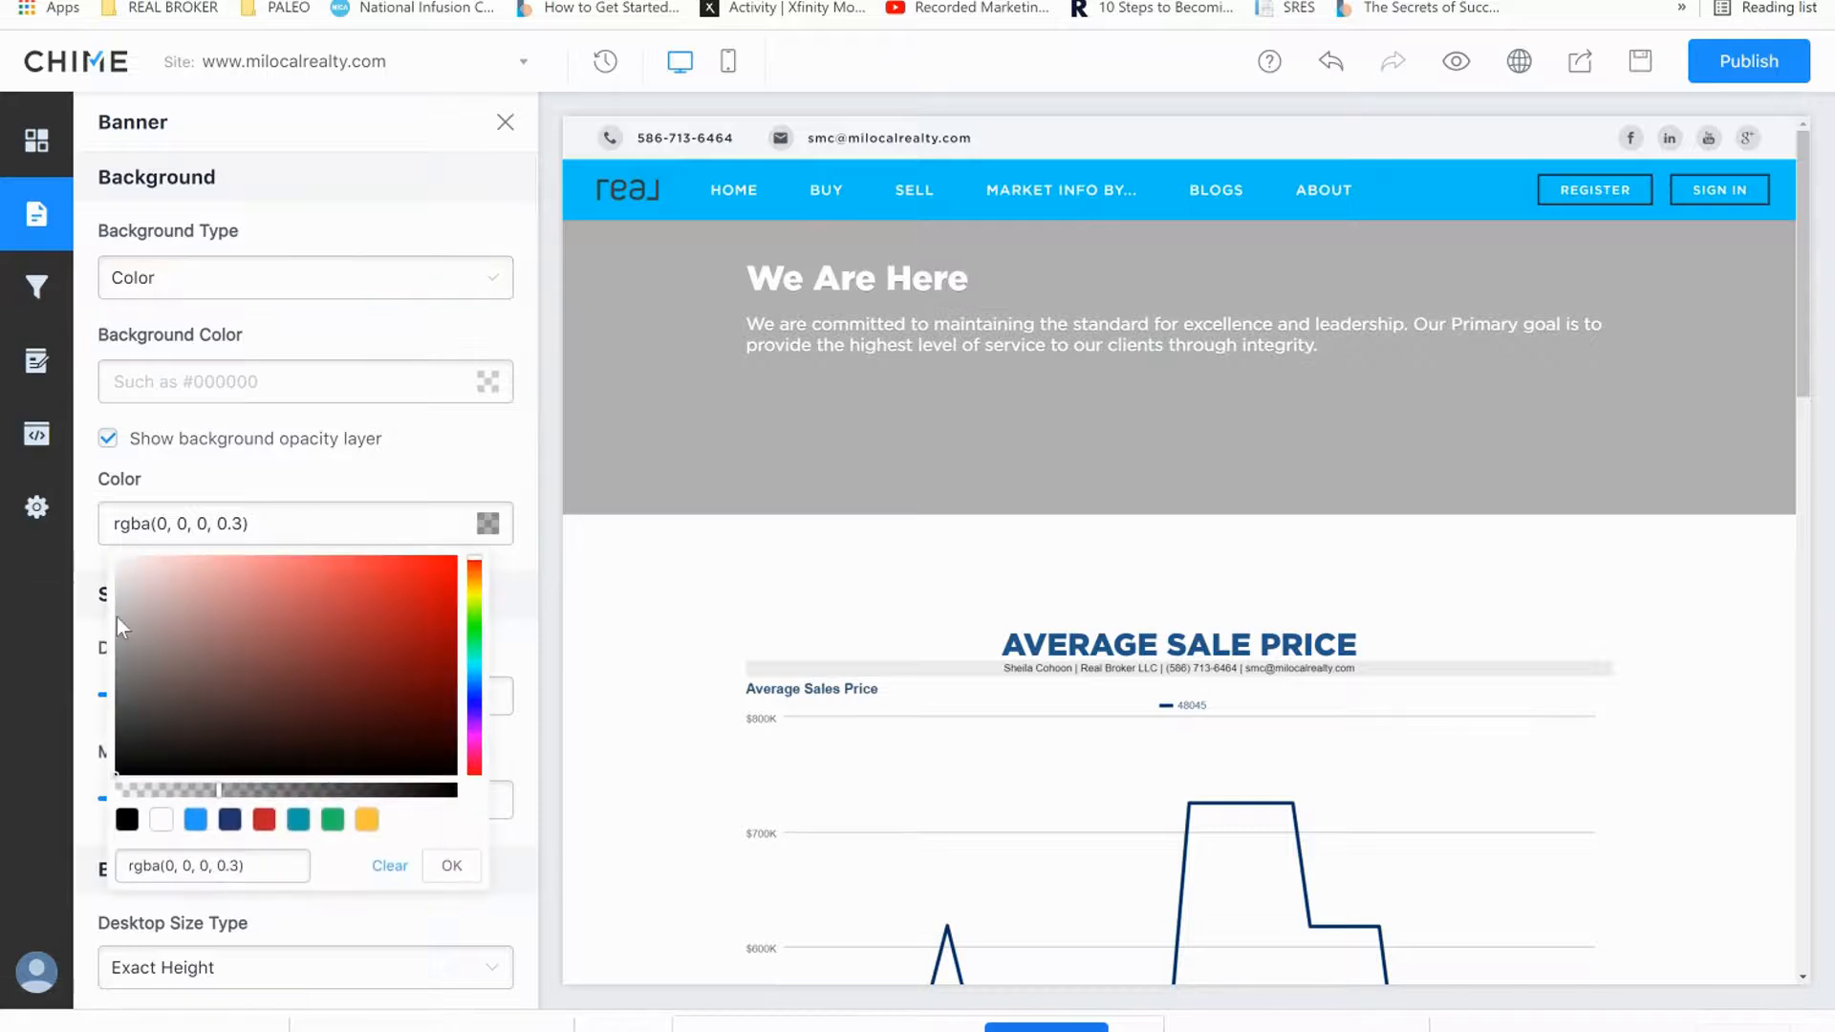
pyautogui.click(158, 824)
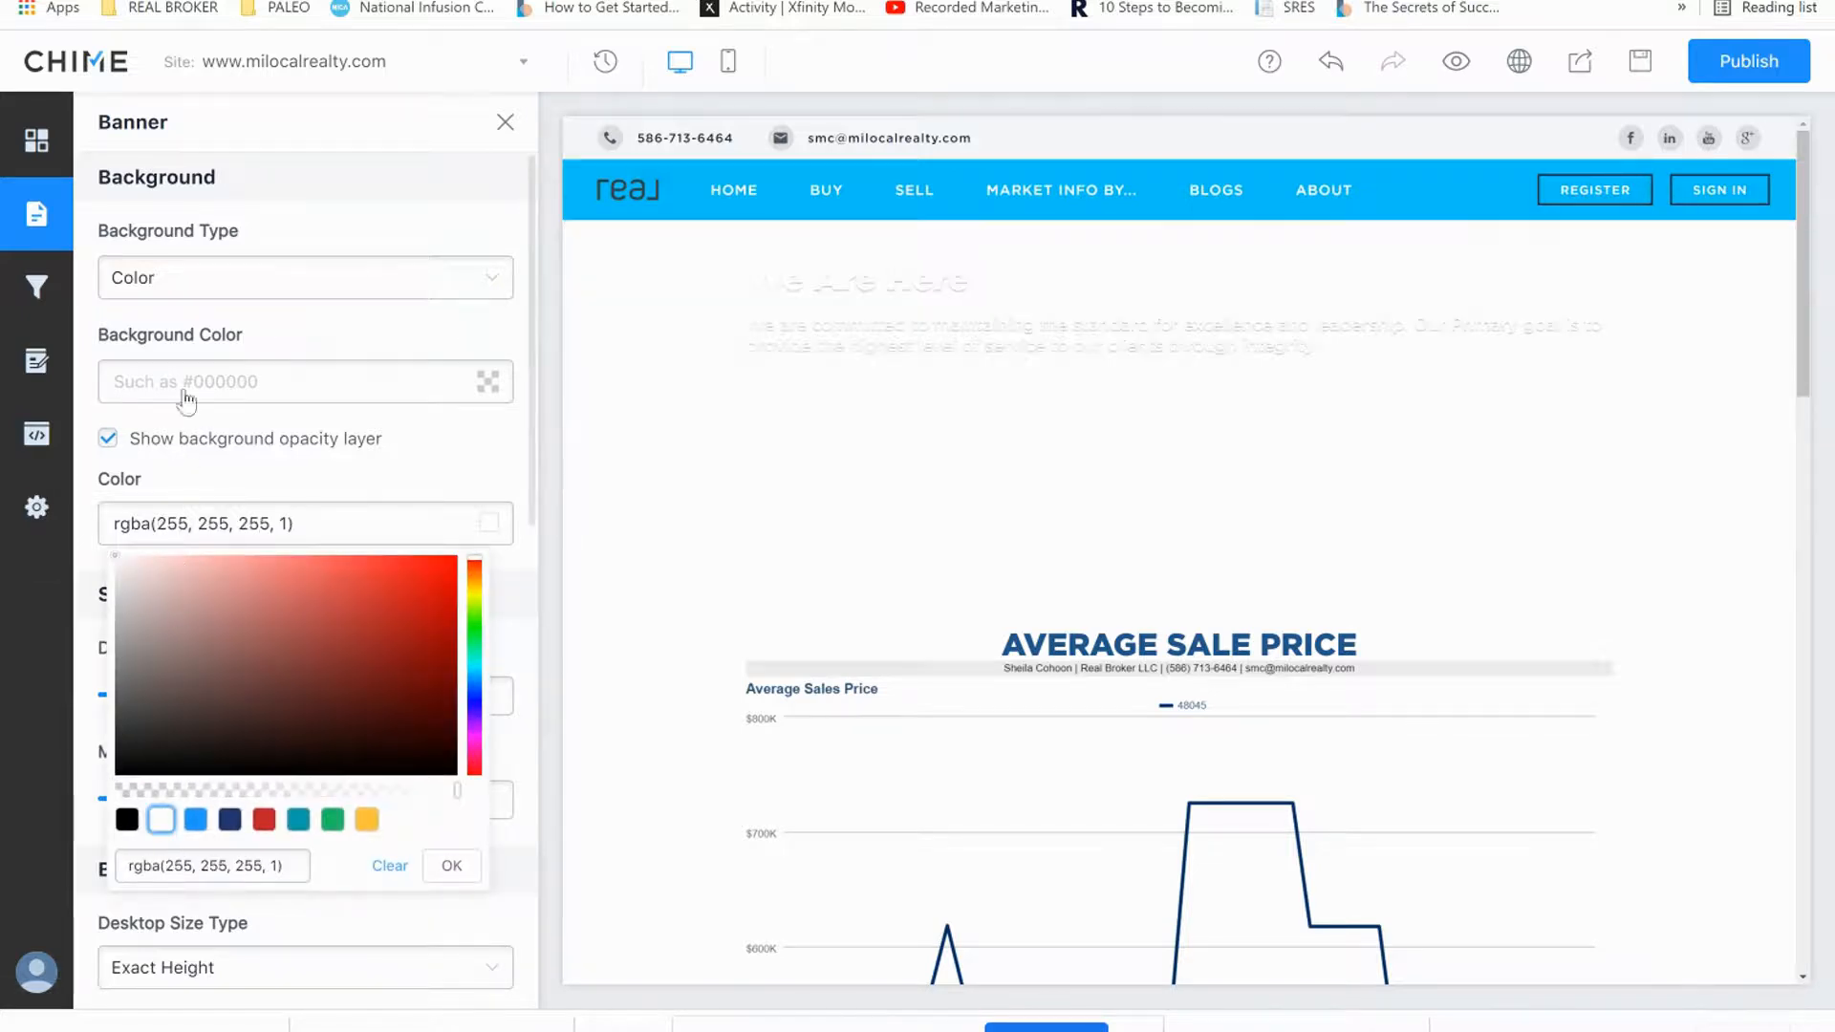
# Delete the banner's "We Are Here" heading and the visible part of its subheading text.
pyautogui.scroll(-7, 165, 356)
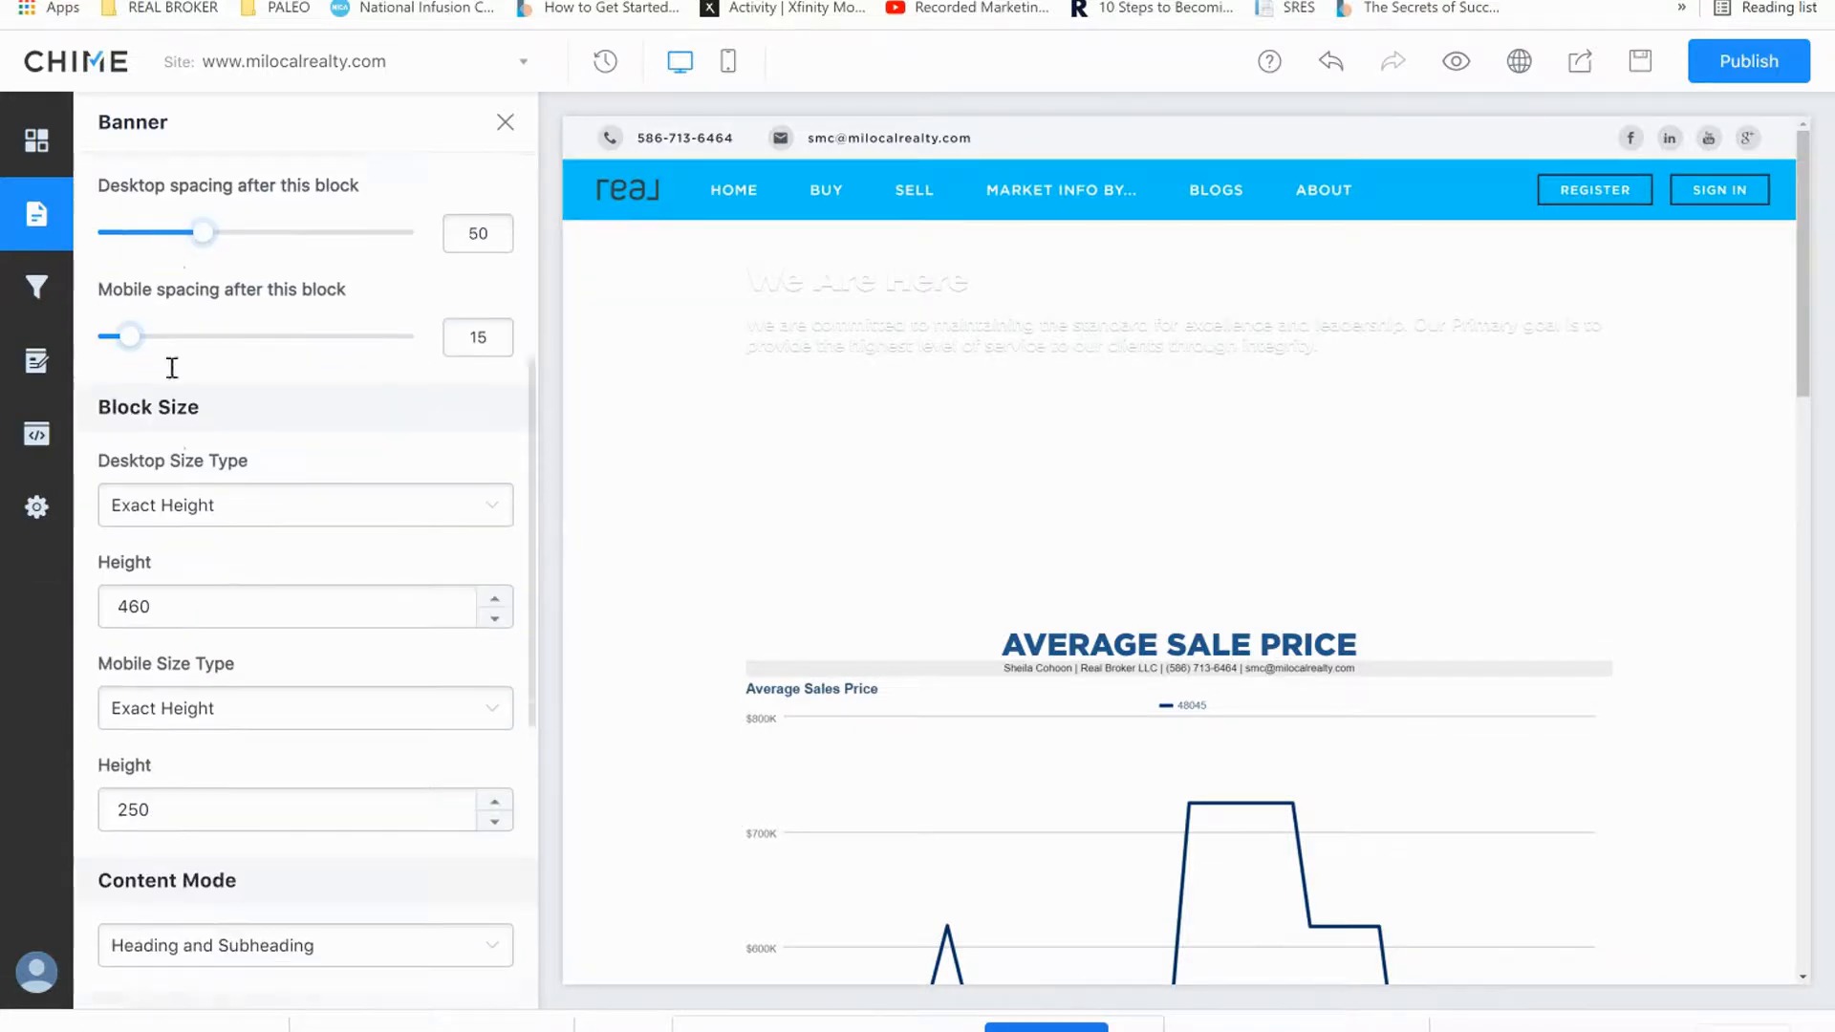
pyautogui.scroll(-4, 199, 451)
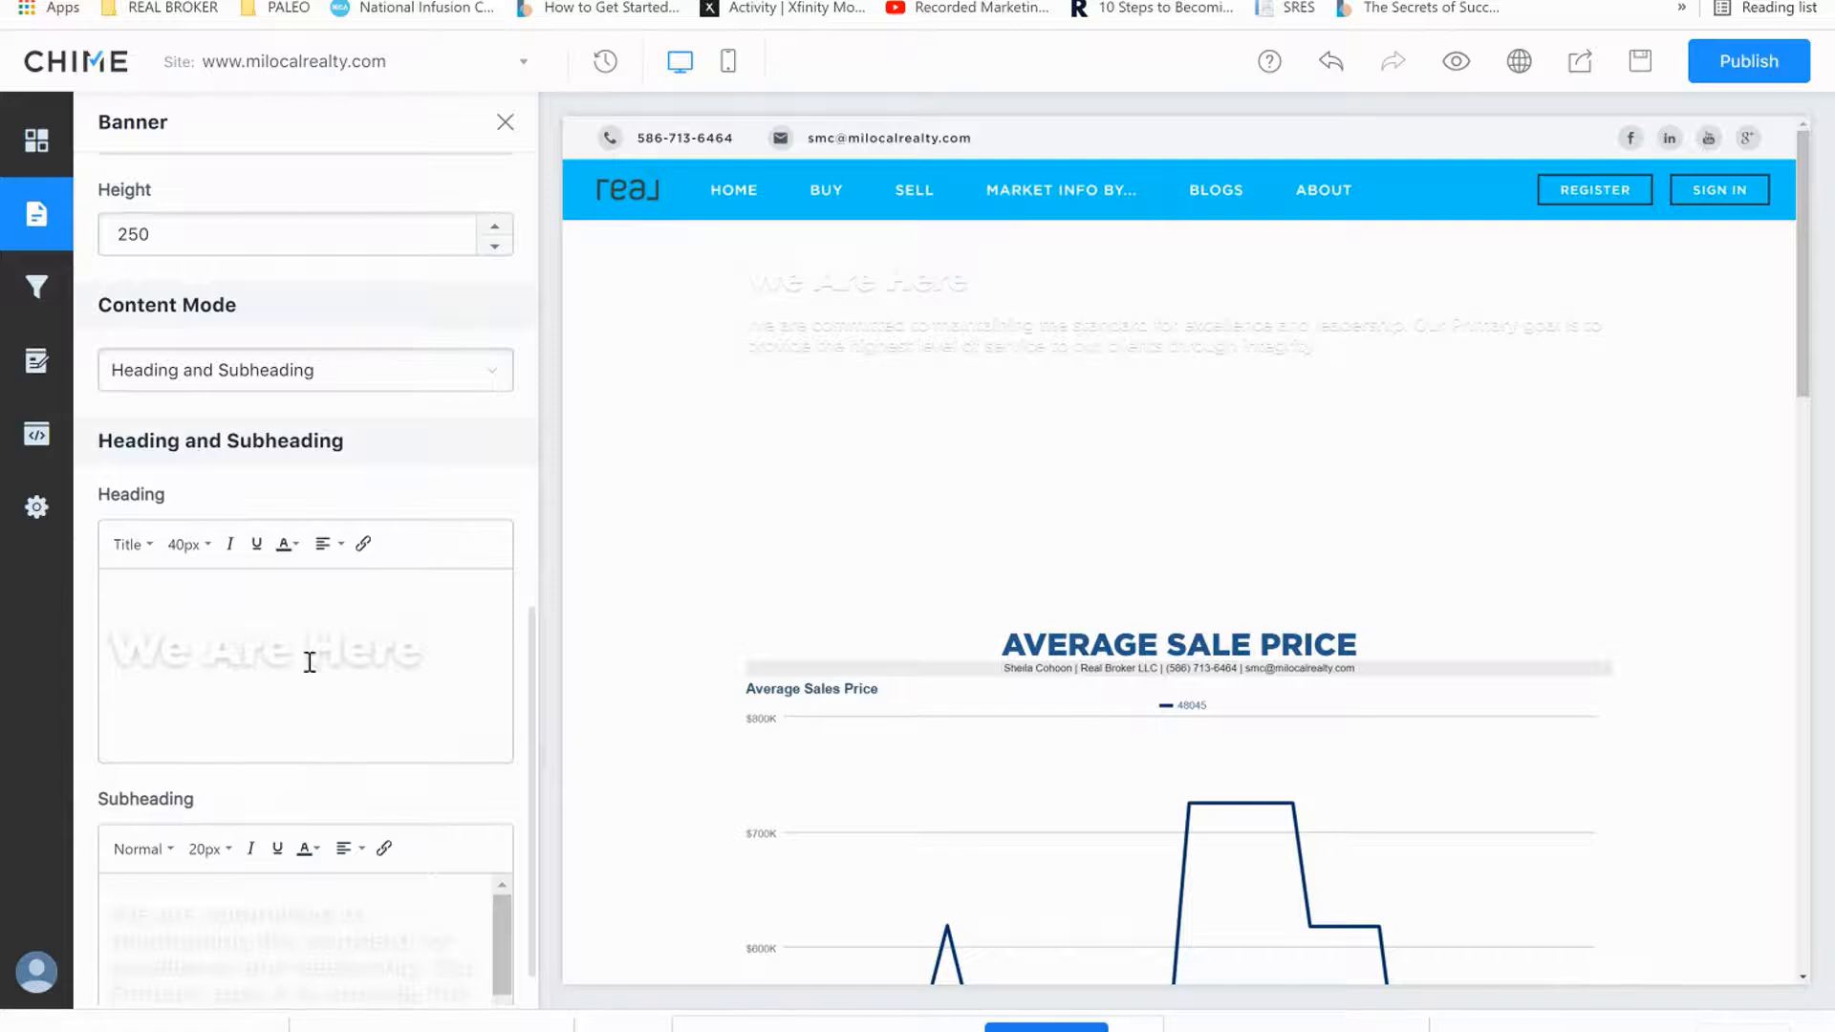
pyautogui.moveTo(437, 651); pyautogui.dragTo(107, 649)
pyautogui.press('BackSpace')
pyautogui.scroll(-1, 123, 764)
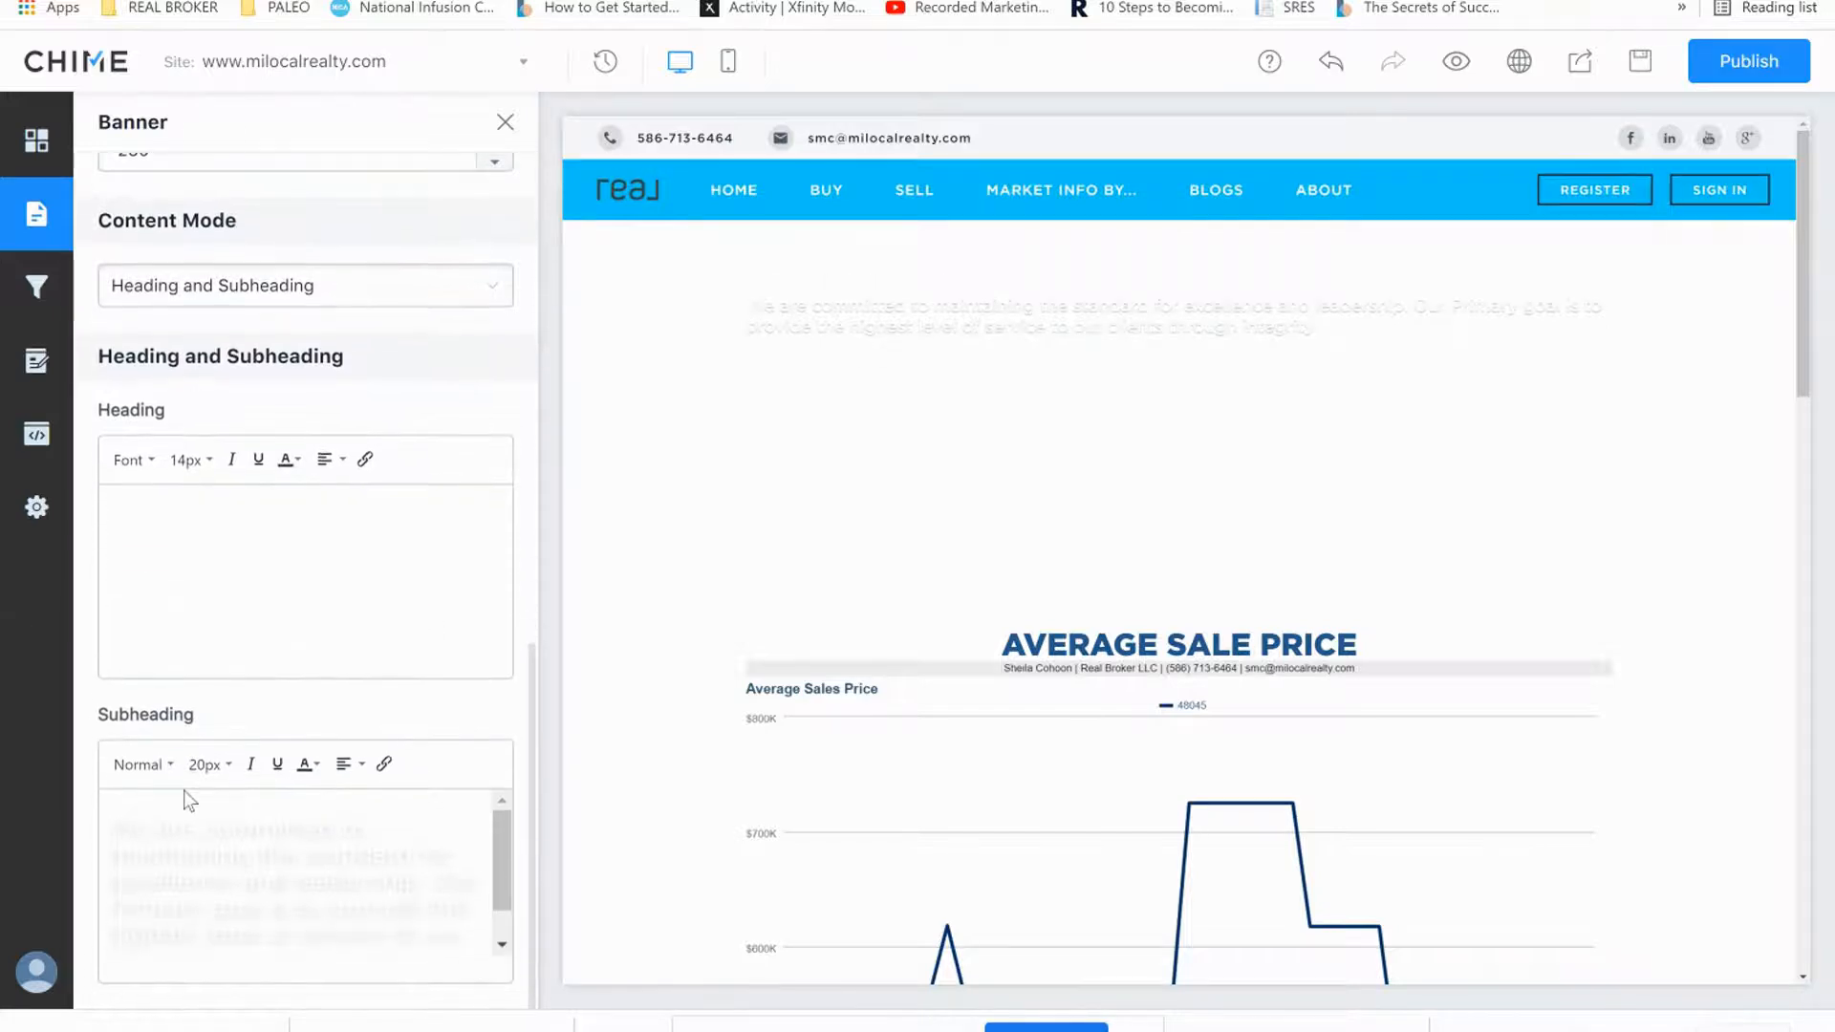
pyautogui.moveTo(474, 935); pyautogui.dragTo(17, 764)
pyautogui.press('BackSpace')
# Set both the desktop and mobile size types of the banner to Aspect ratio.
pyautogui.scroll(4, 189, 657)
pyautogui.scroll(1, 188, 651)
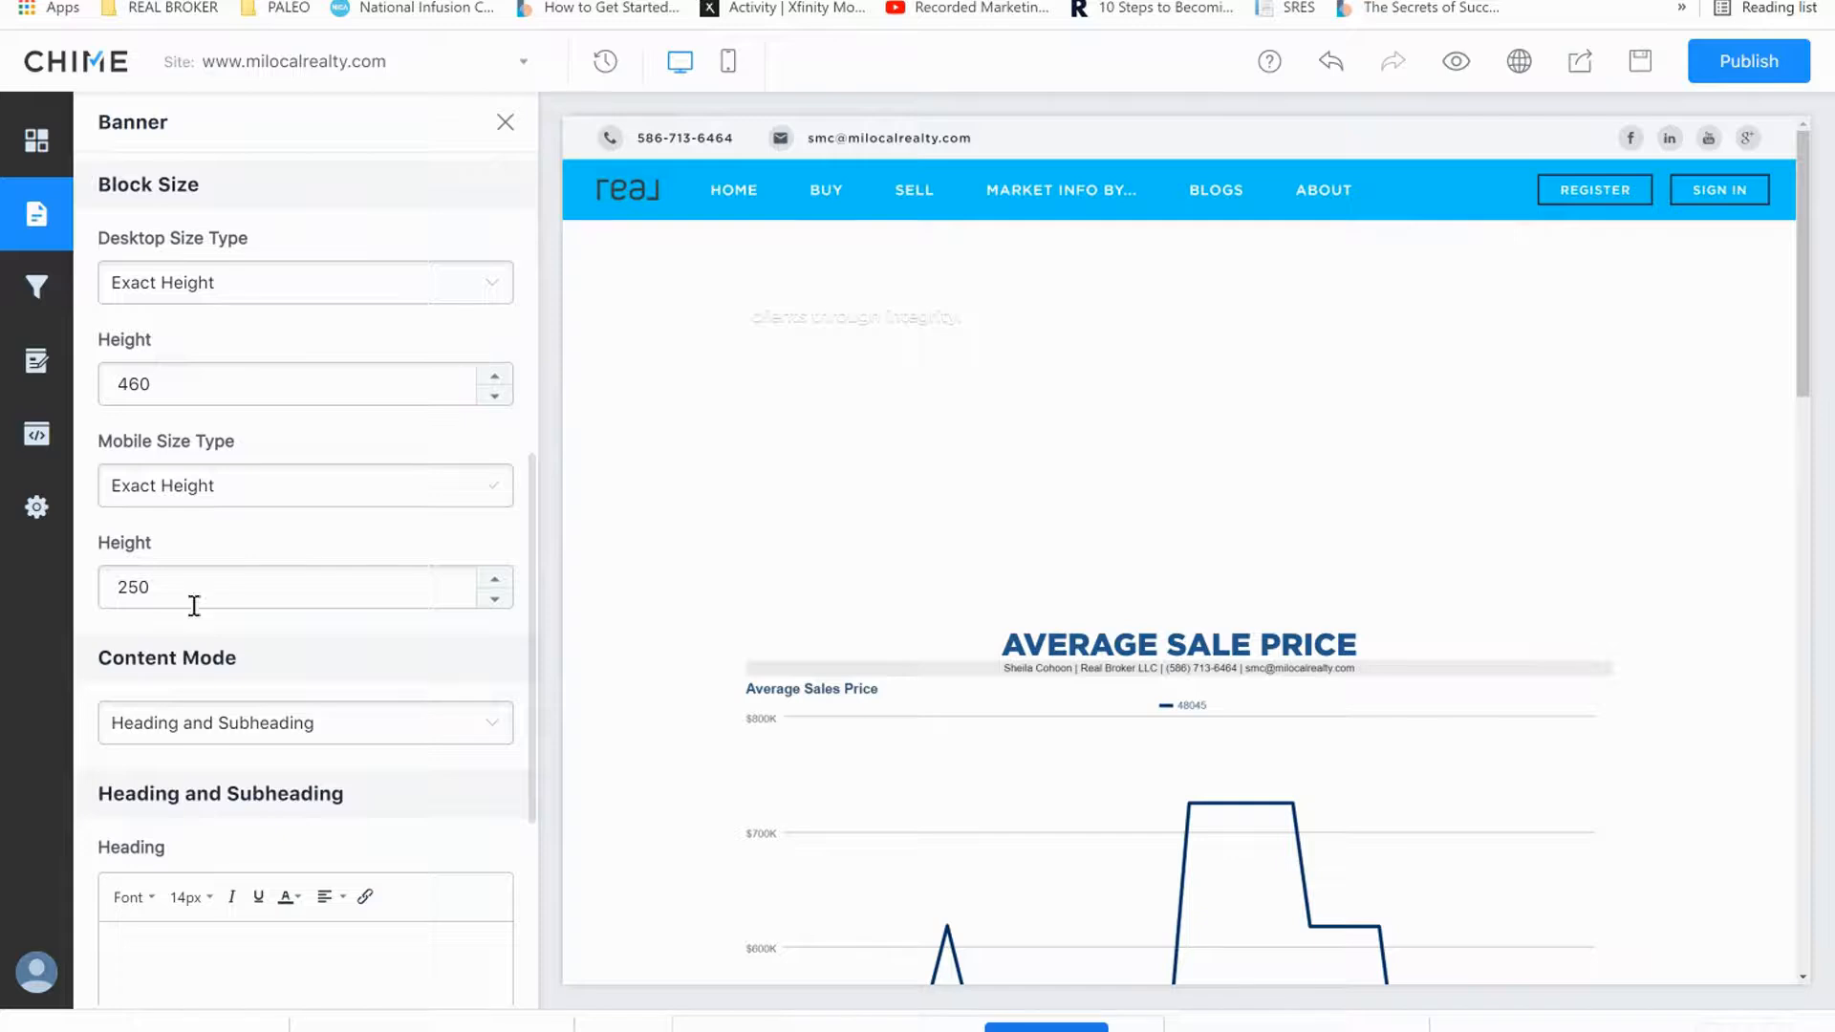
pyautogui.click(172, 291)
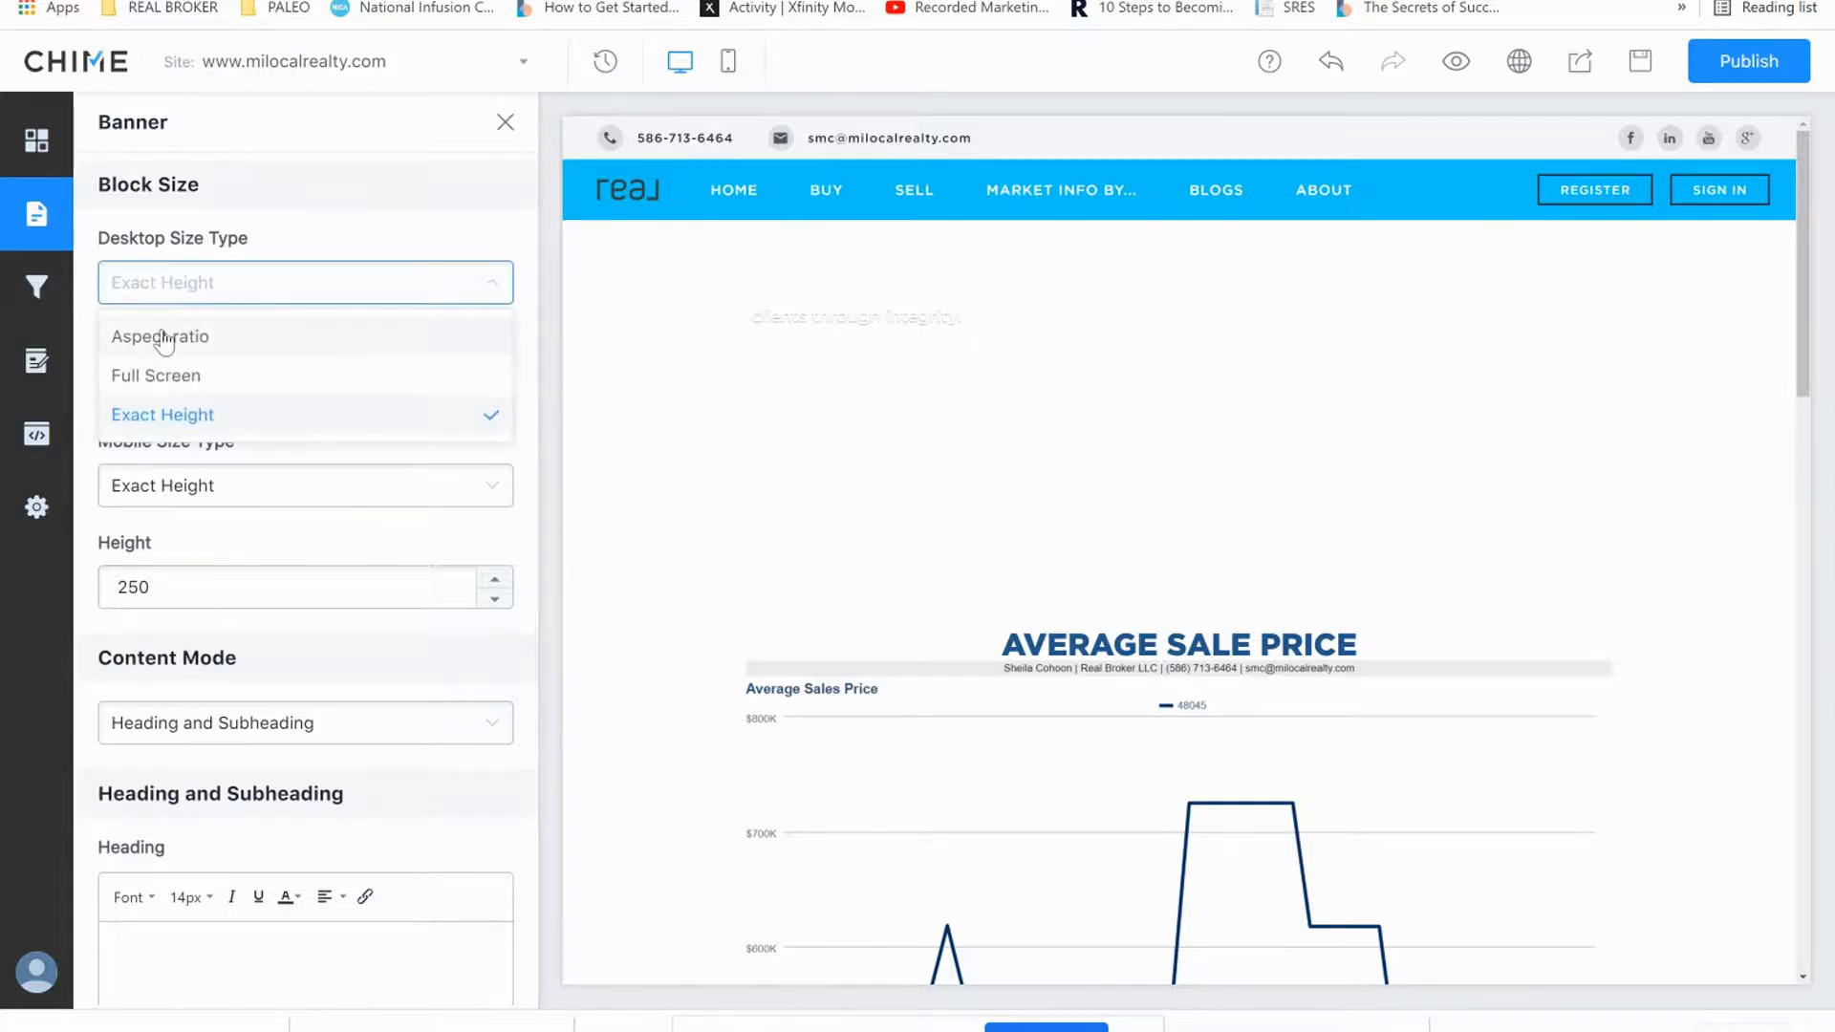
pyautogui.click(166, 331)
pyautogui.click(170, 497)
pyautogui.click(182, 537)
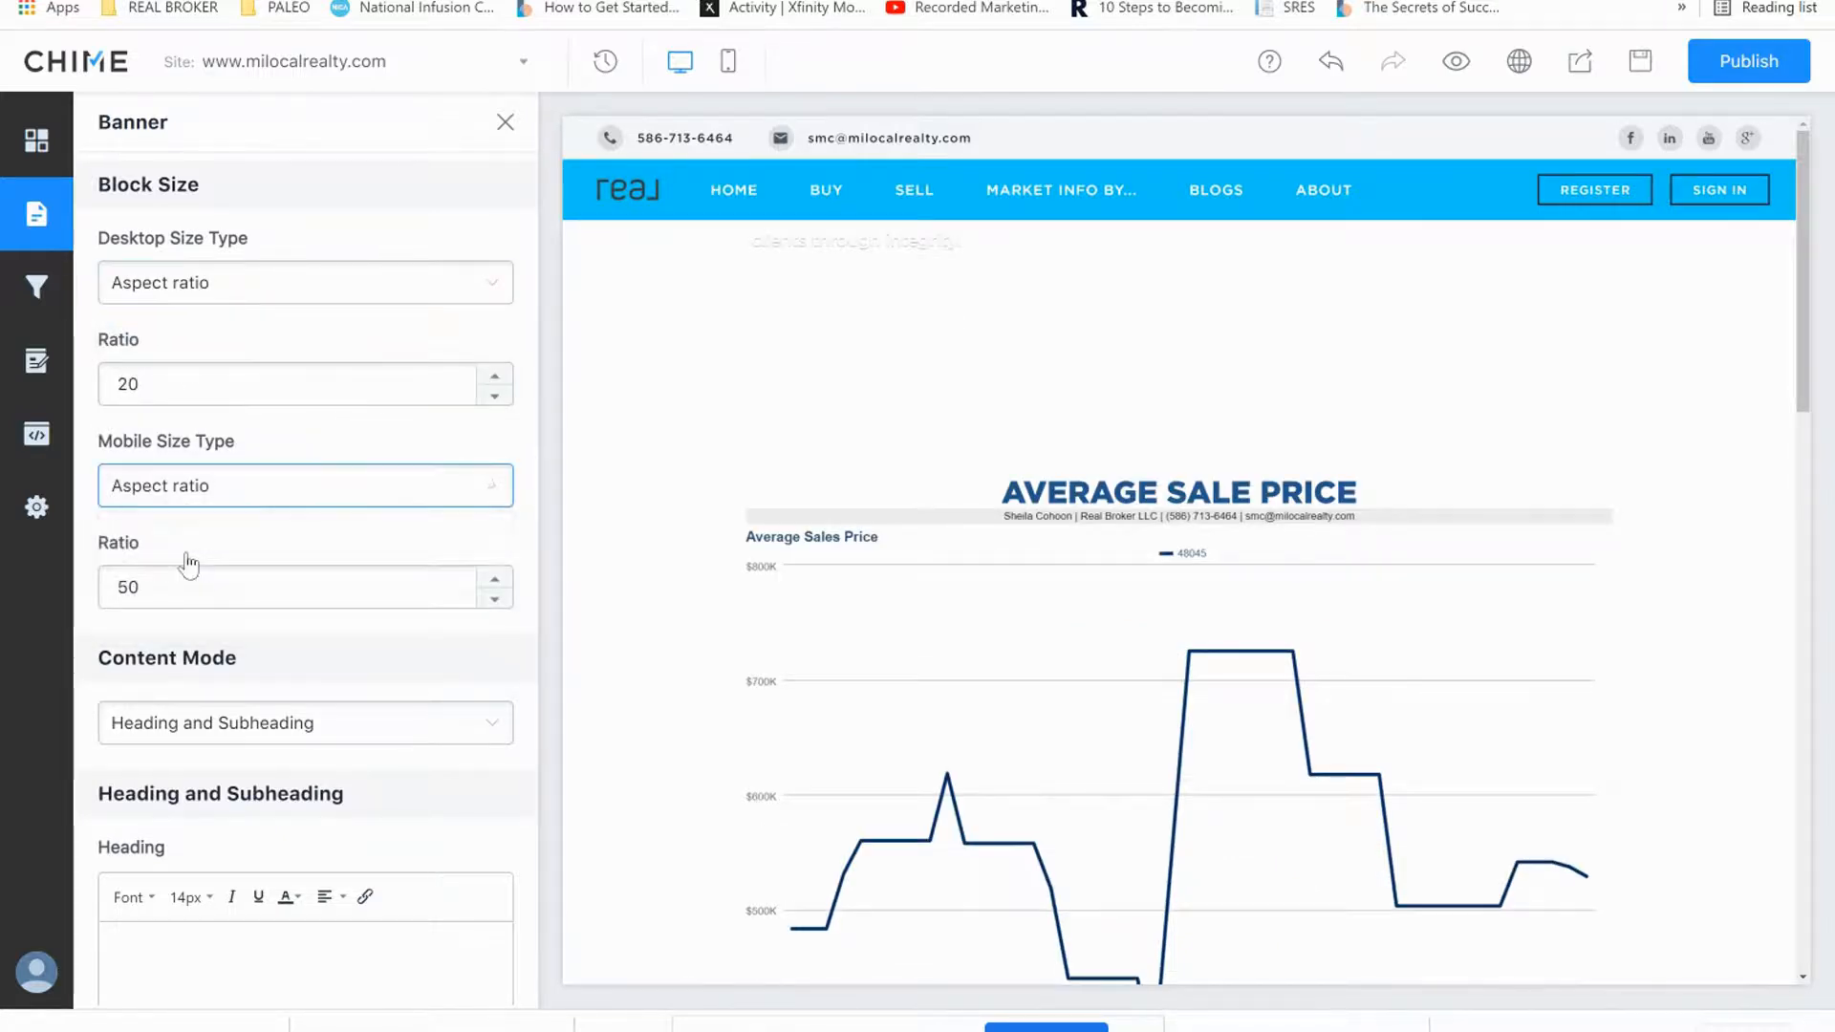
# Delete the remaining text from the banner's subheading.
pyautogui.scroll(-5, 286, 622)
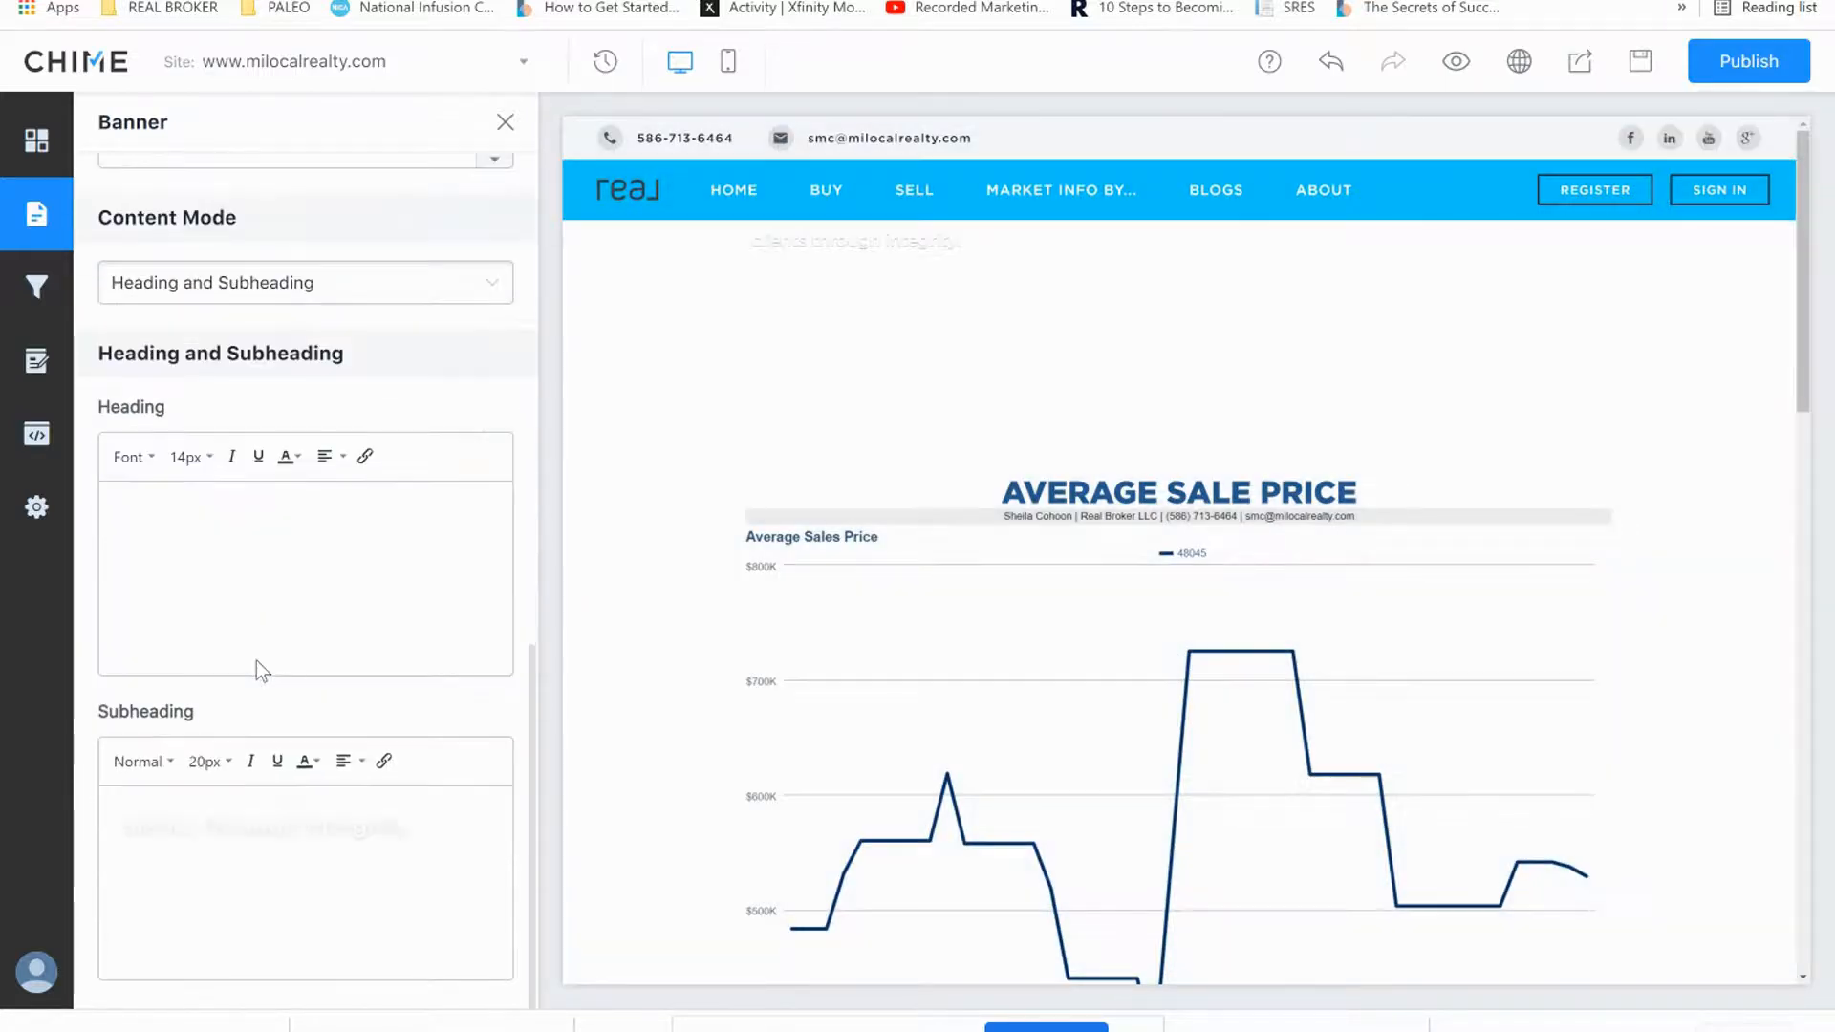
pyautogui.moveTo(414, 825); pyautogui.dragTo(17, 772)
pyautogui.press('BackSpace')
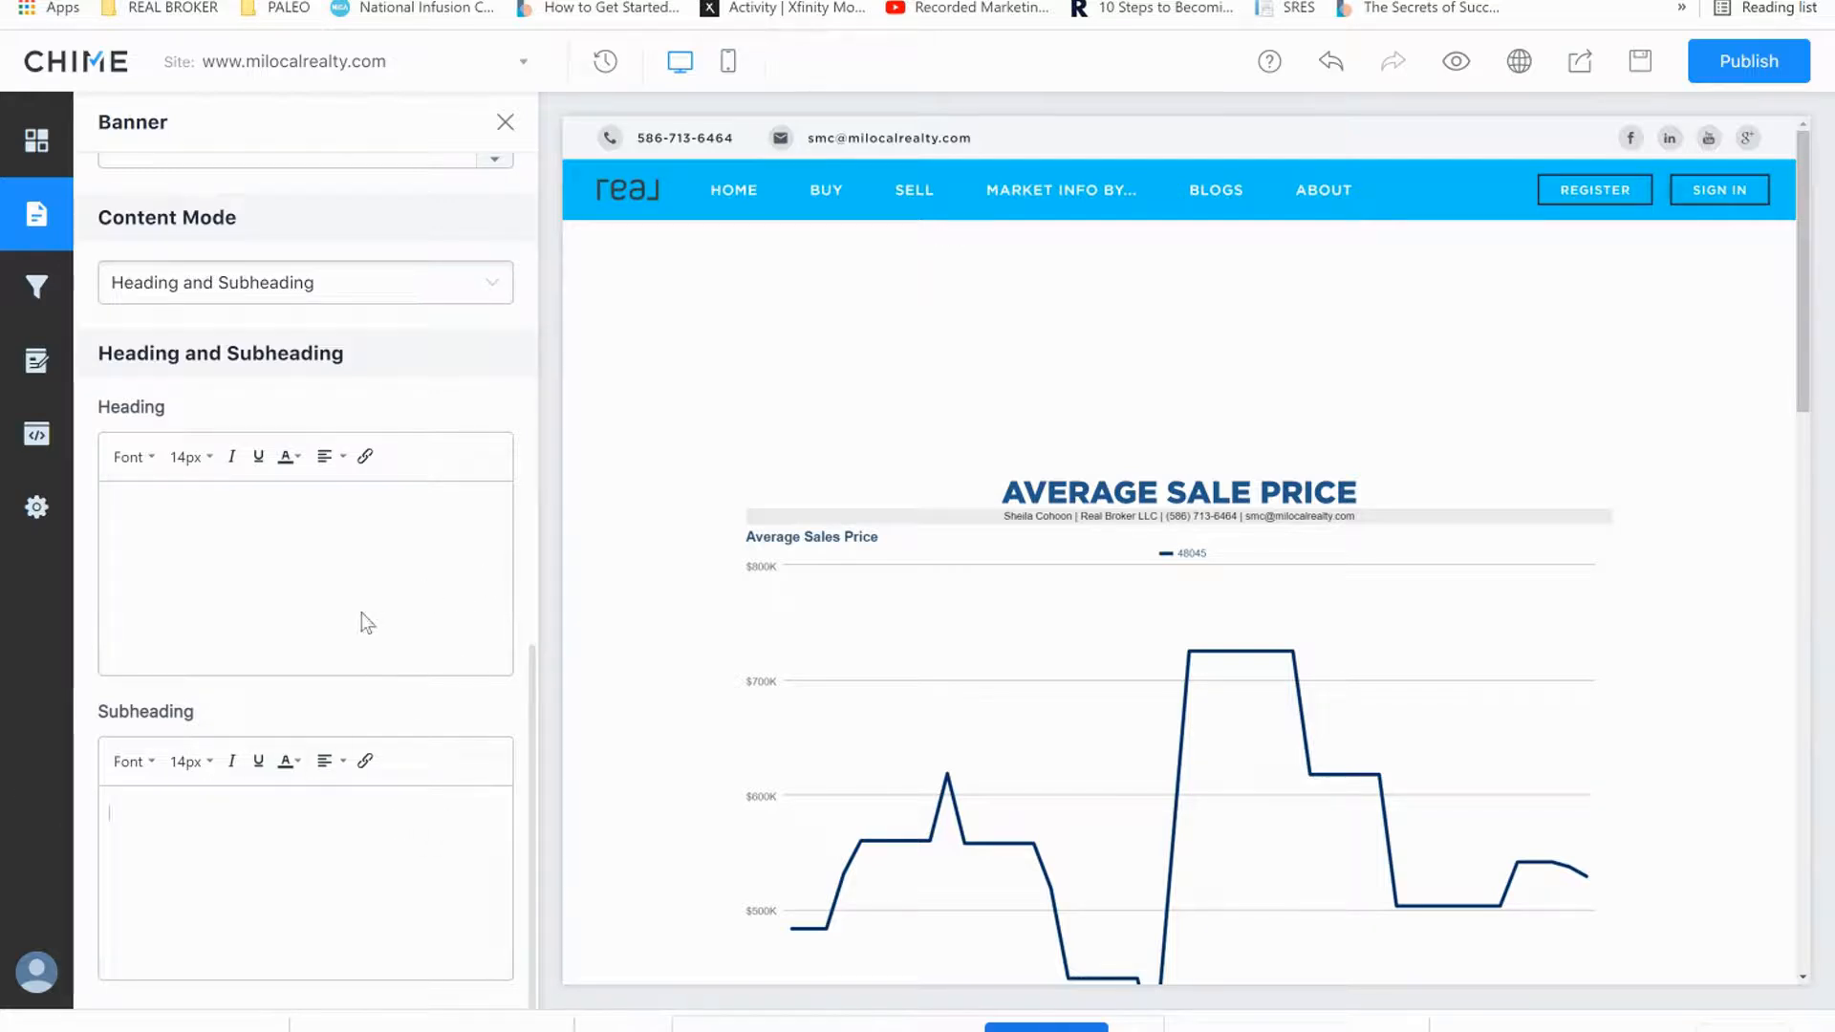
# Set both the desktop and mobile spacing after the banner block to 0.
pyautogui.scroll(5, 361, 618)
pyautogui.scroll(3, 287, 497)
pyautogui.moveTo(196, 336); pyautogui.dragTo(91, 338)
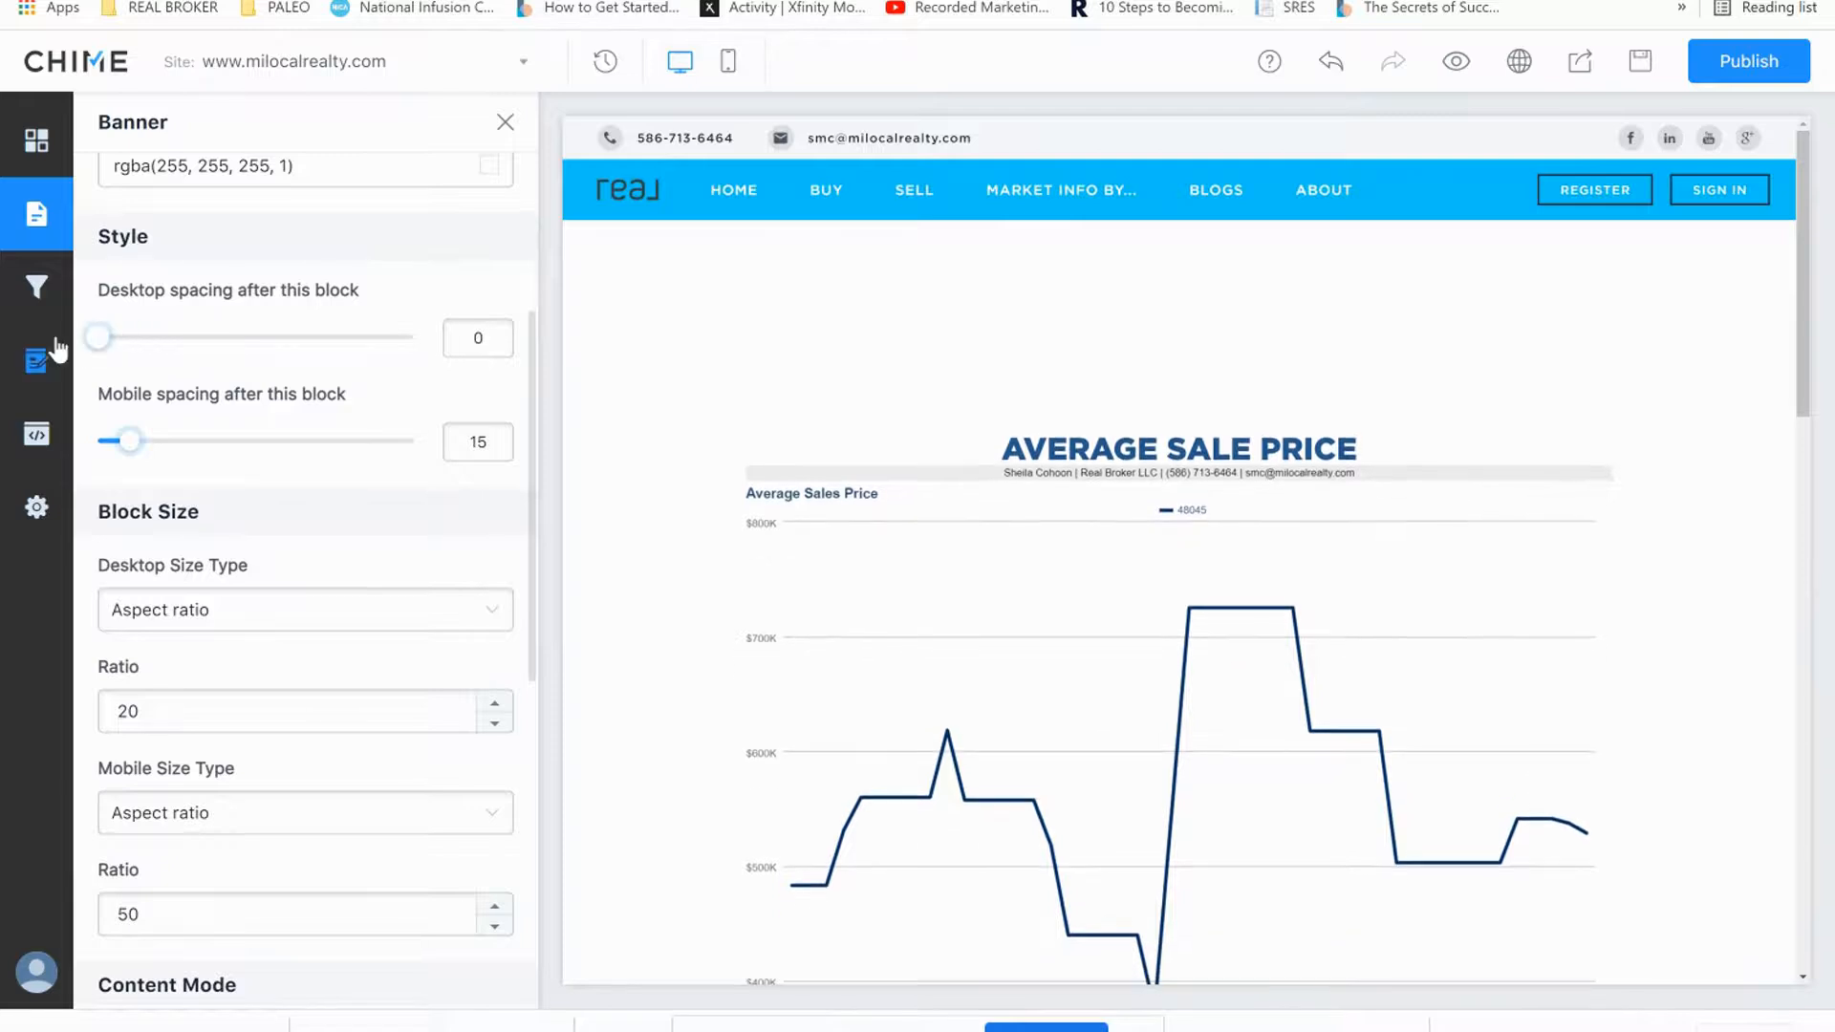
pyautogui.moveTo(130, 441); pyautogui.dragTo(95, 441)
pyautogui.scroll(4, 518, 392)
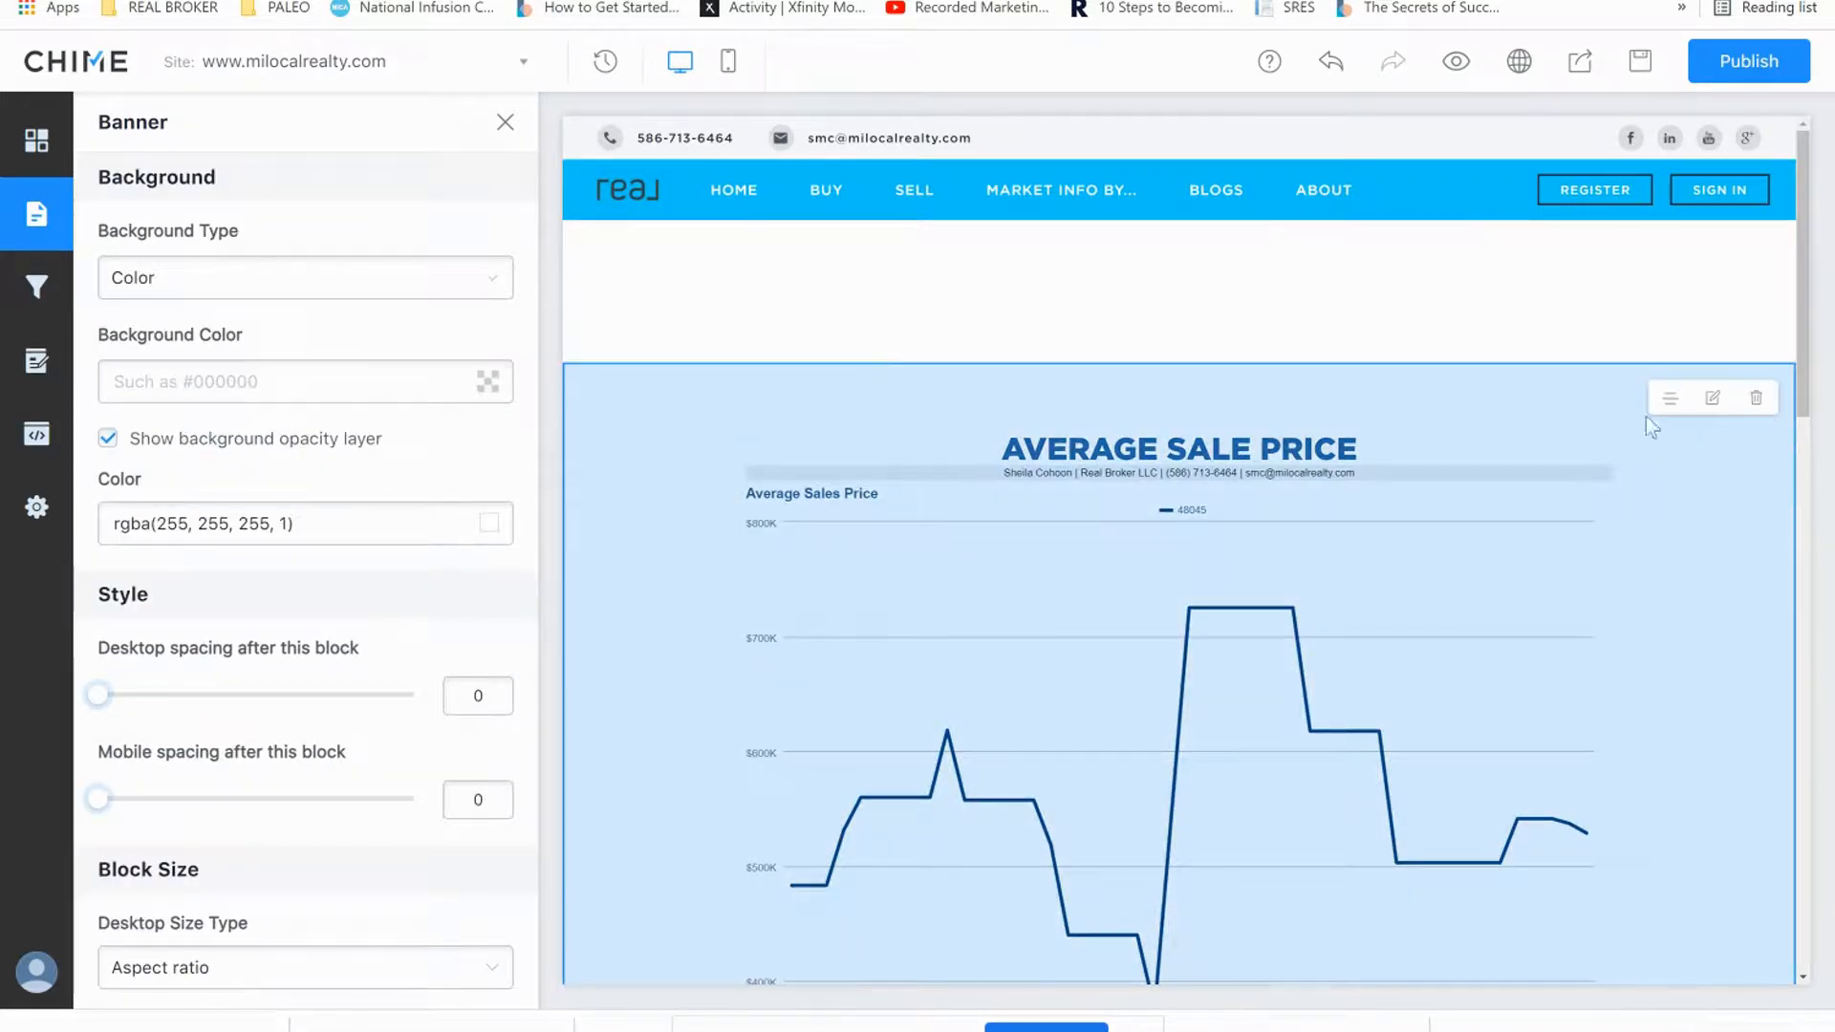
# Remove the blank space above the "AVERAGE SALE PRICE" heading in the chart block's rich text and save it.
pyautogui.click(1713, 397)
pyautogui.click(282, 257)
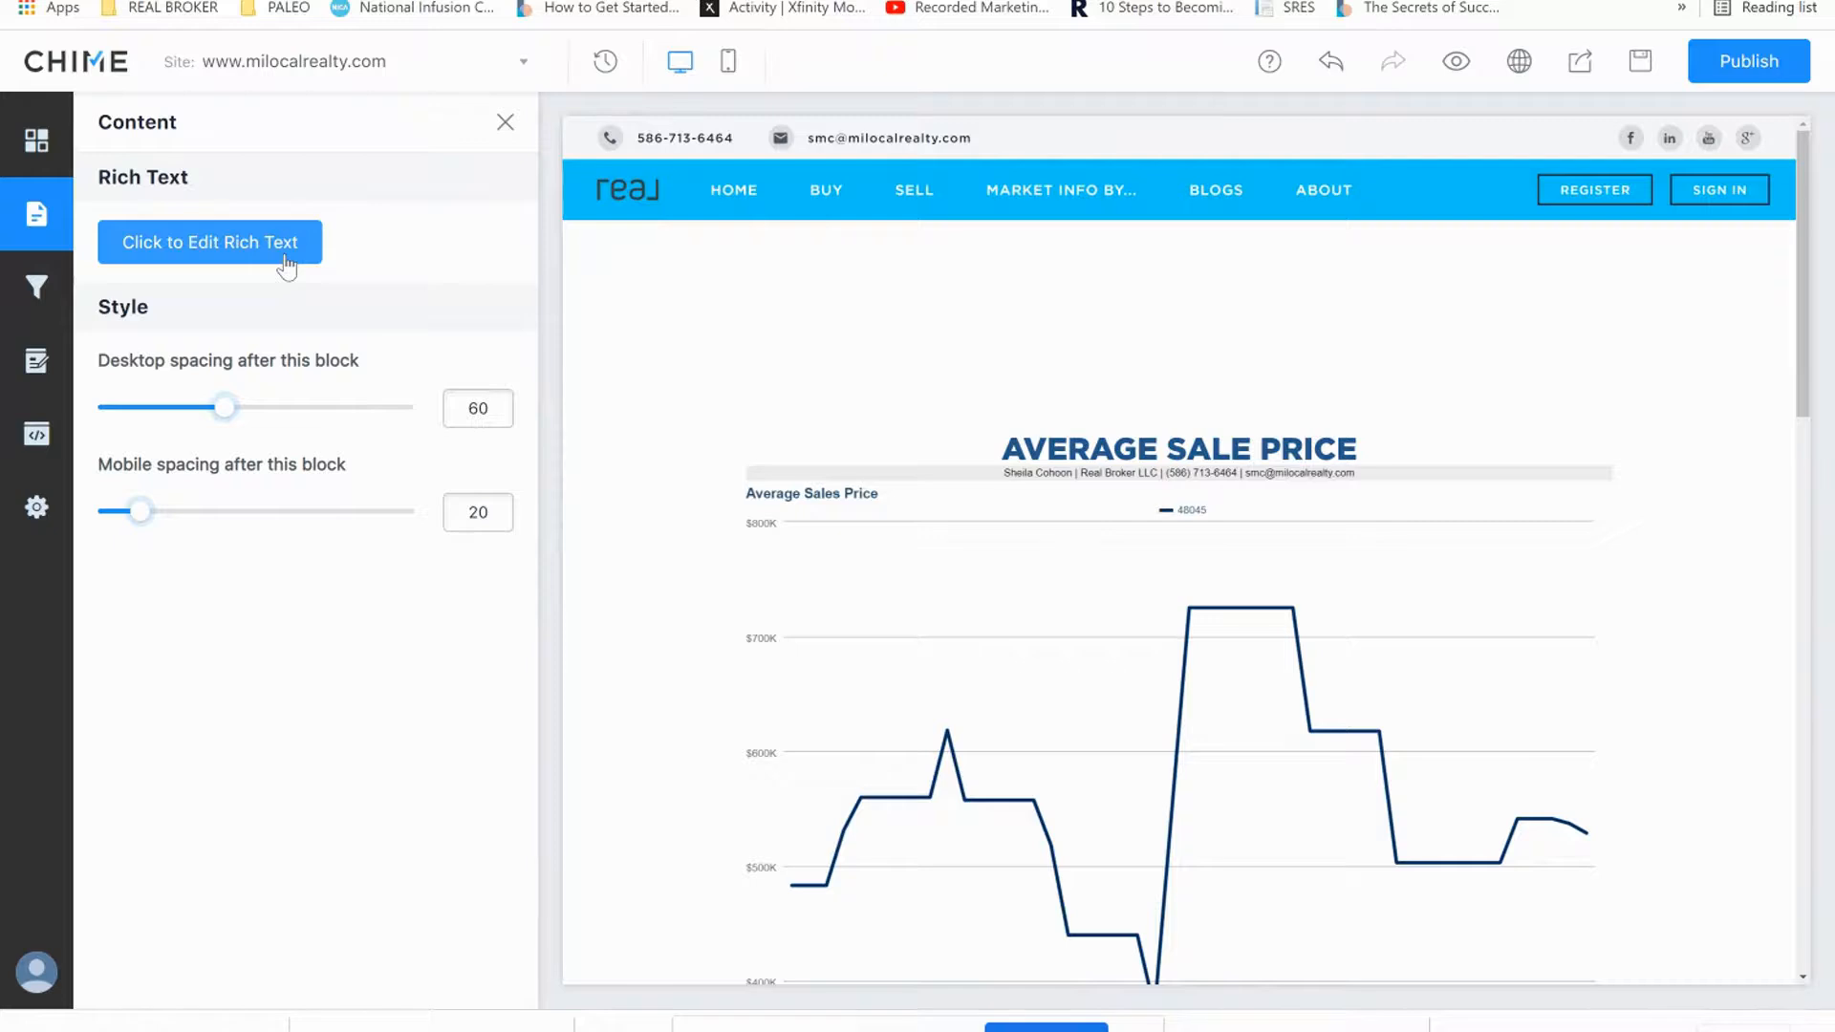
pyautogui.click(678, 327)
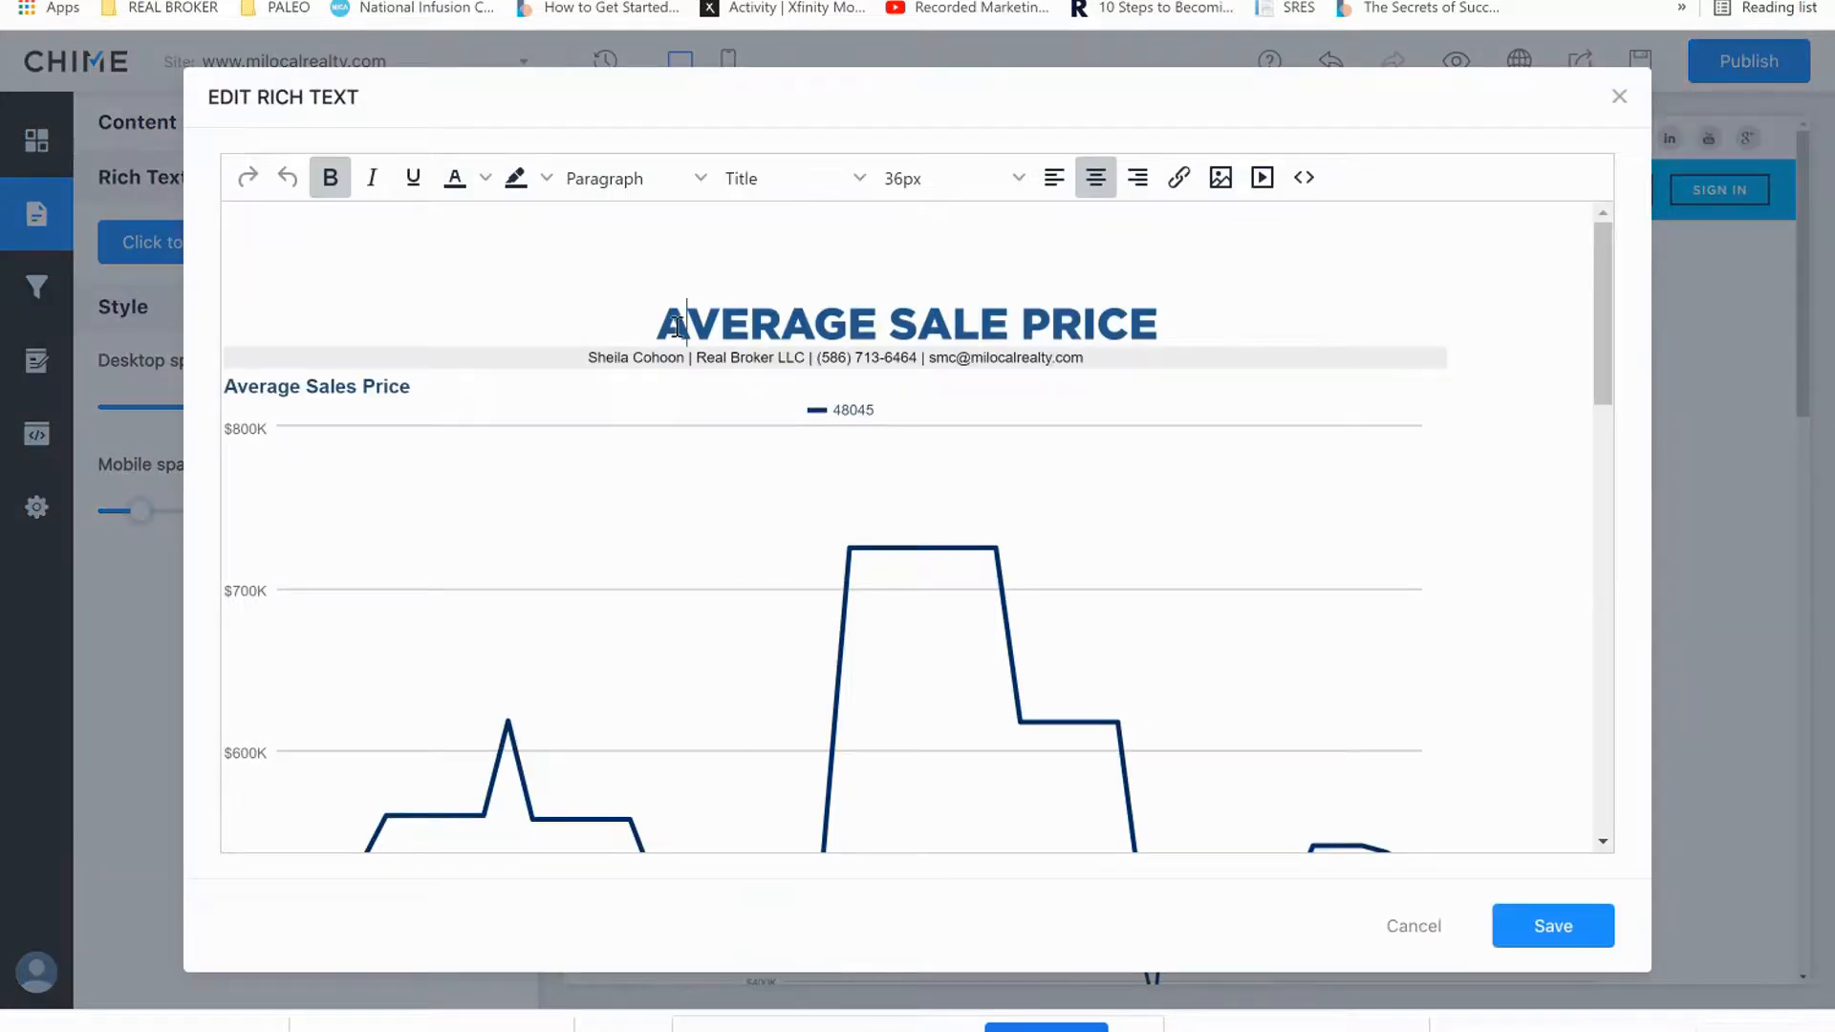
pyautogui.scroll(-1, 662, 331)
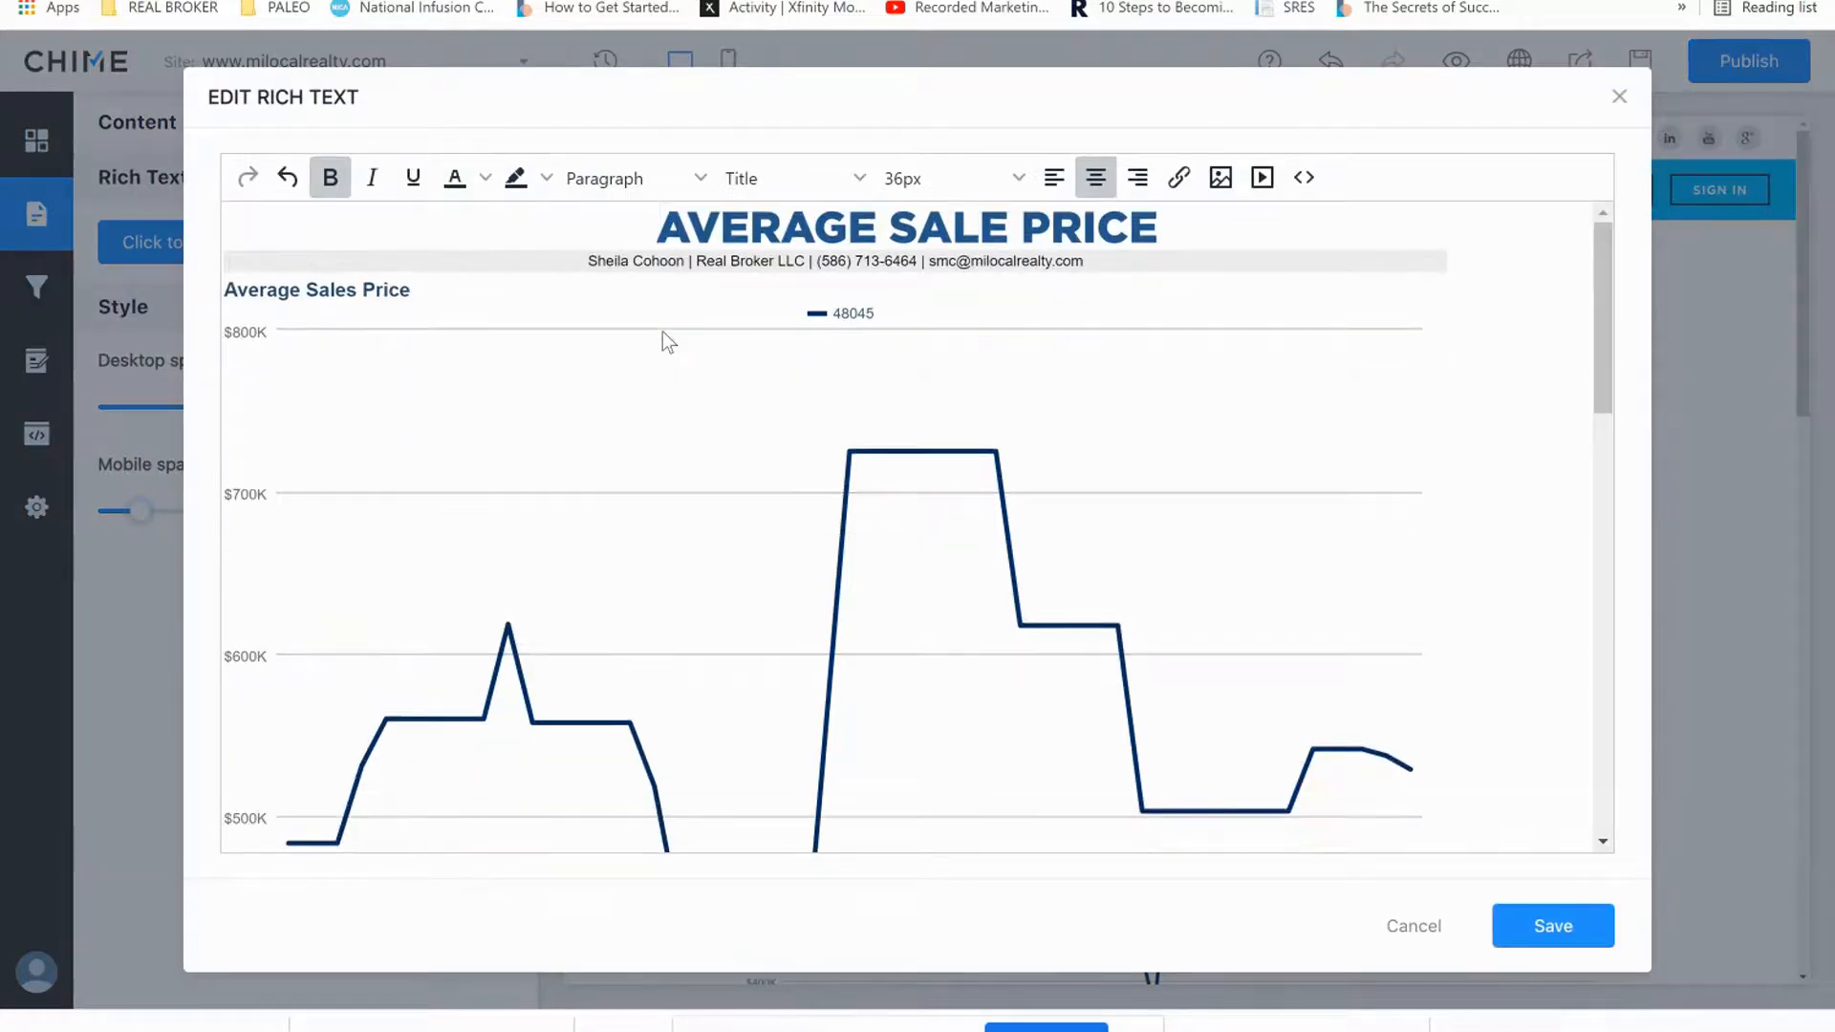
pyautogui.click(1553, 926)
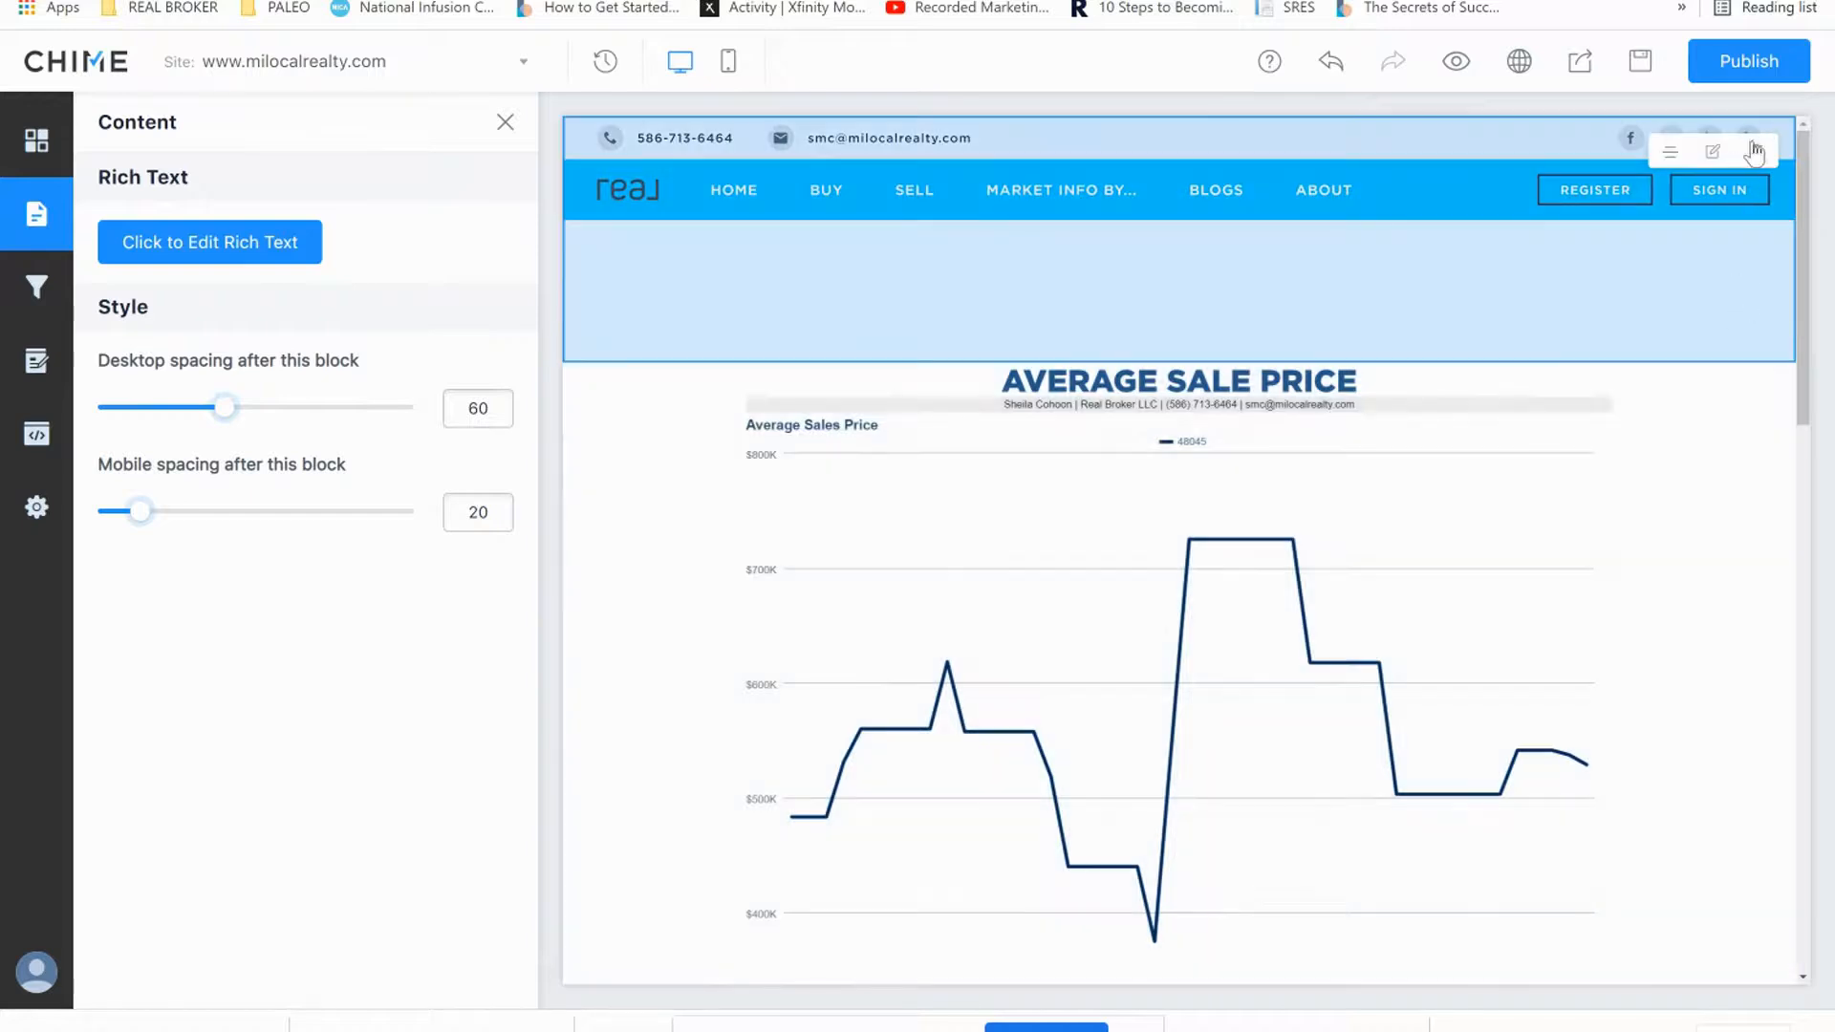
# Publish the page and review the spacing and both charts on the live site.
pyautogui.click(1748, 62)
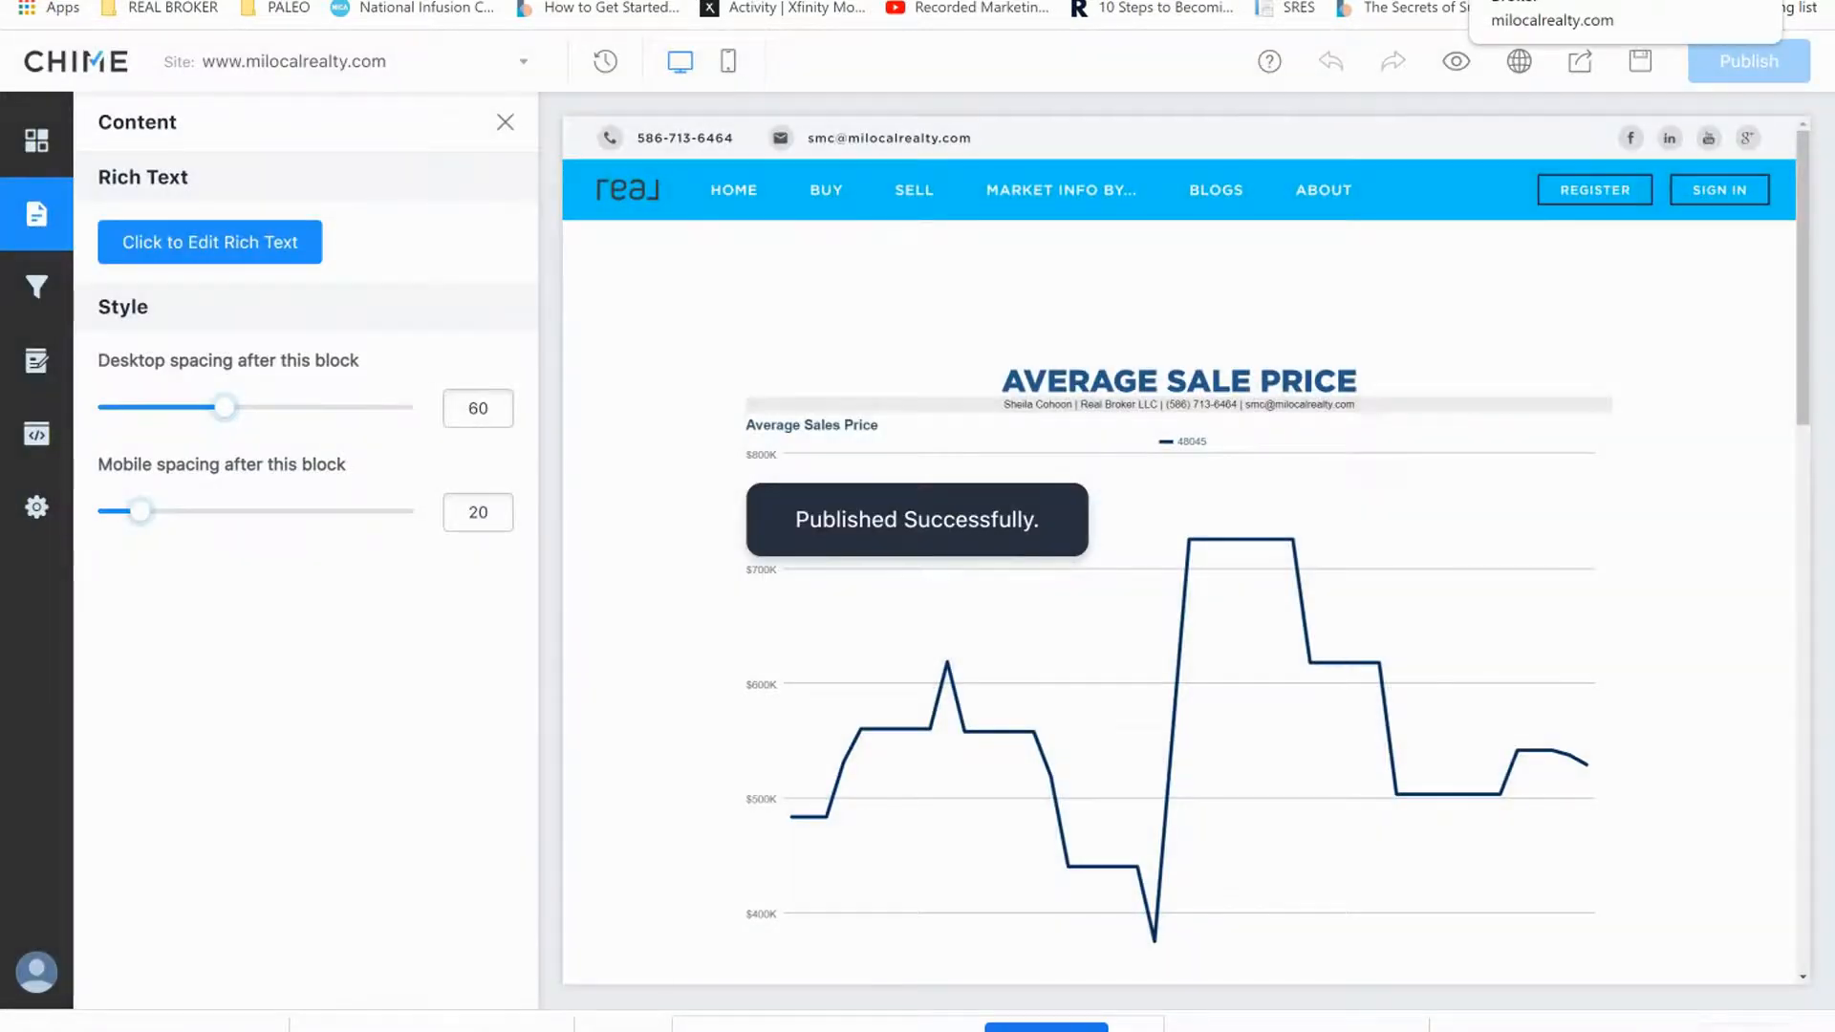
pyautogui.click(1519, 1)
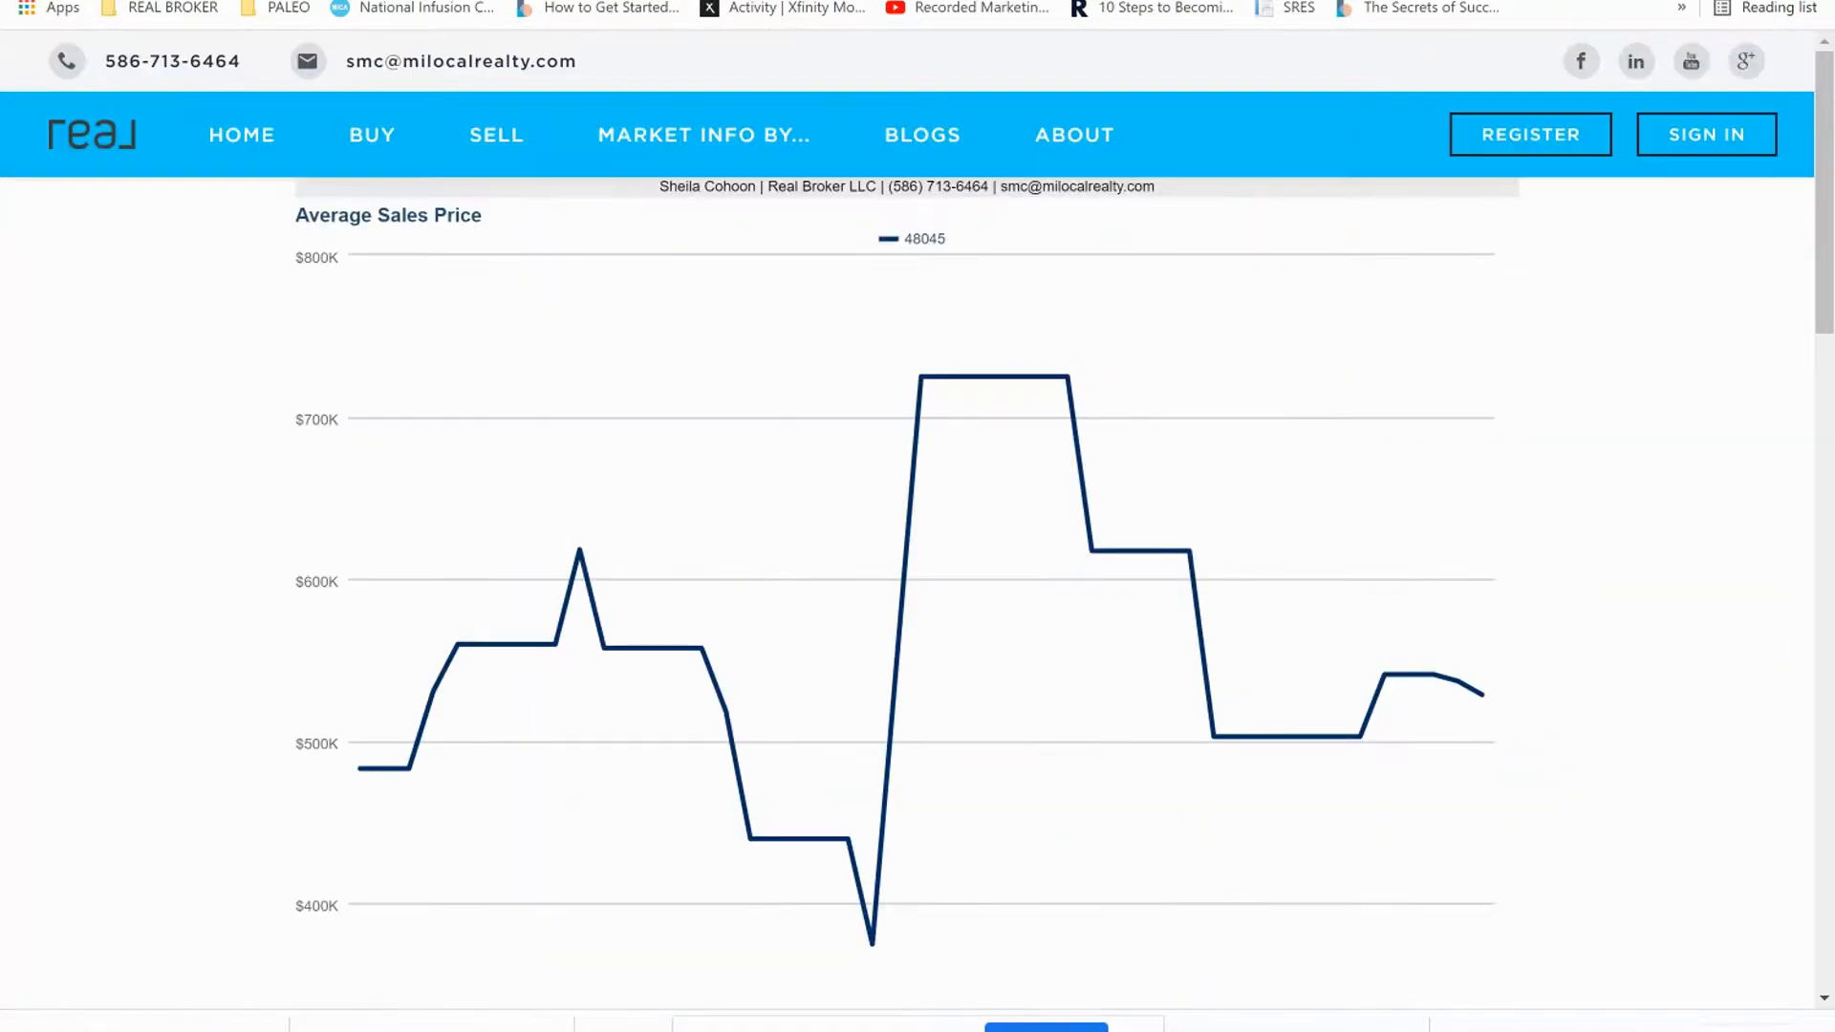
pyautogui.moveTo(1175, 435)
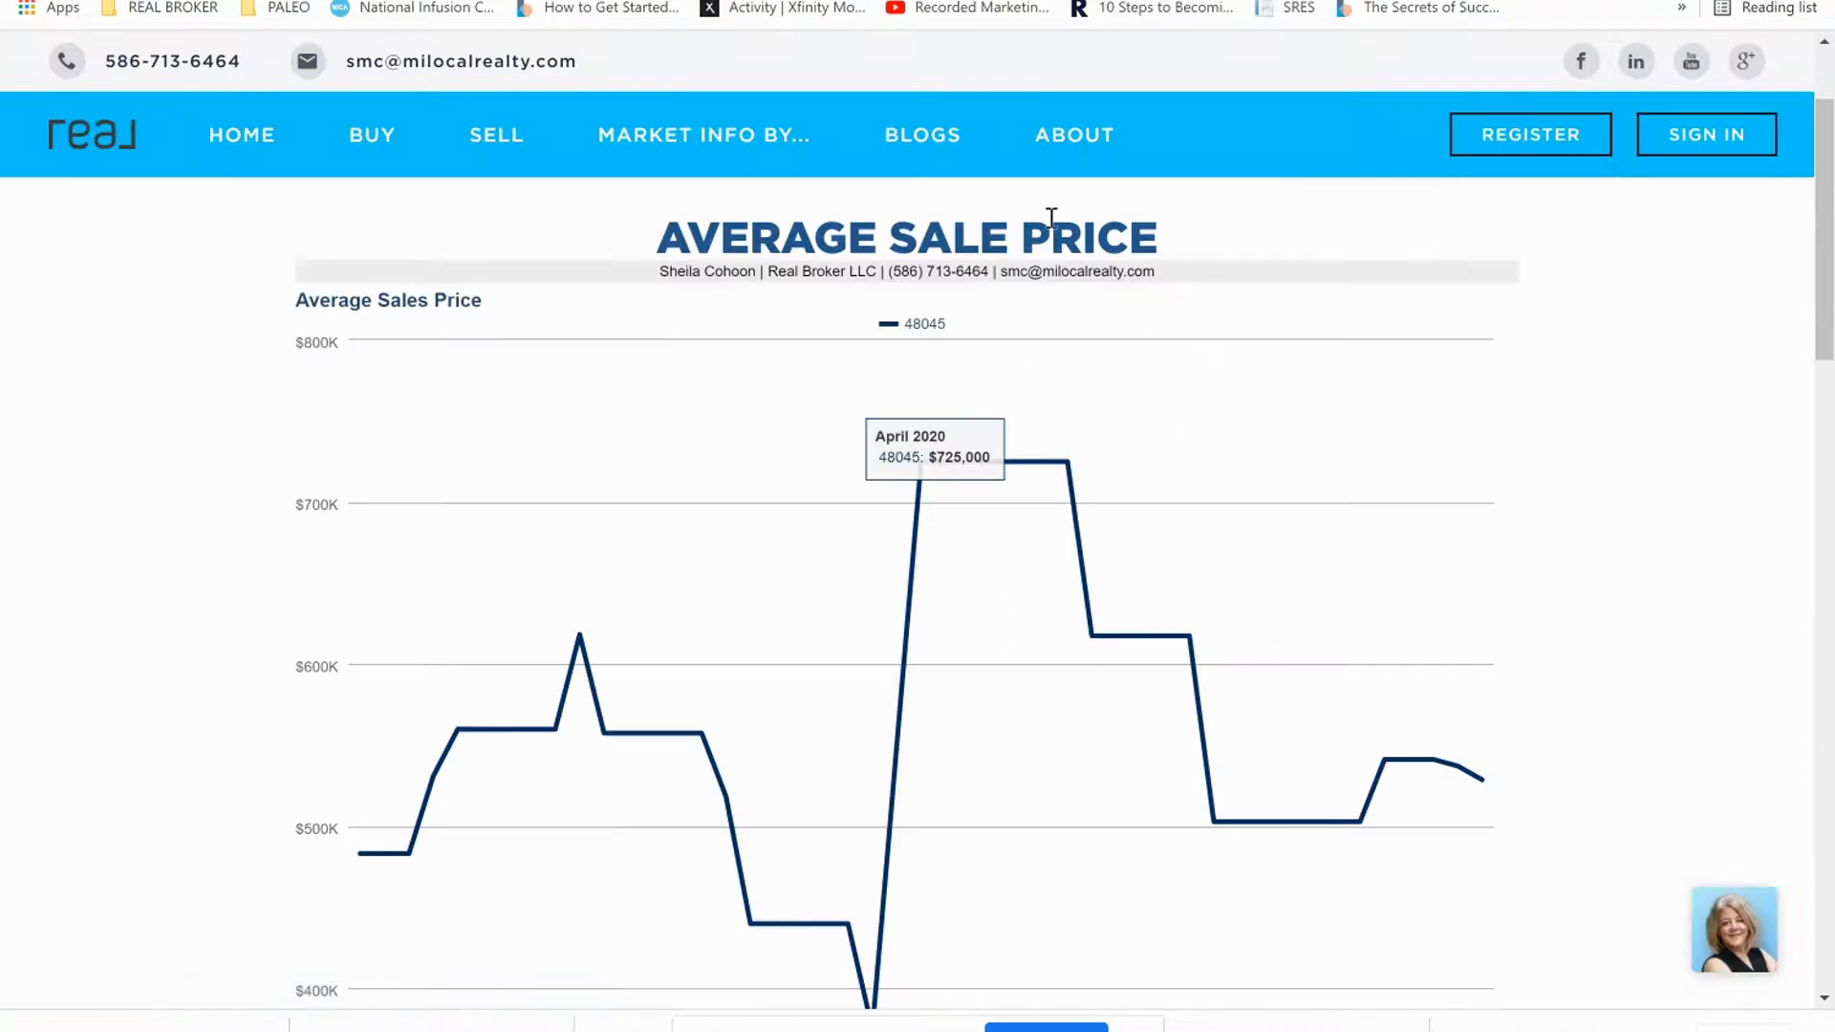
pyautogui.moveTo(1282, 647)
pyautogui.scroll(-2, 1282, 648)
pyautogui.scroll(-8, 1286, 654)
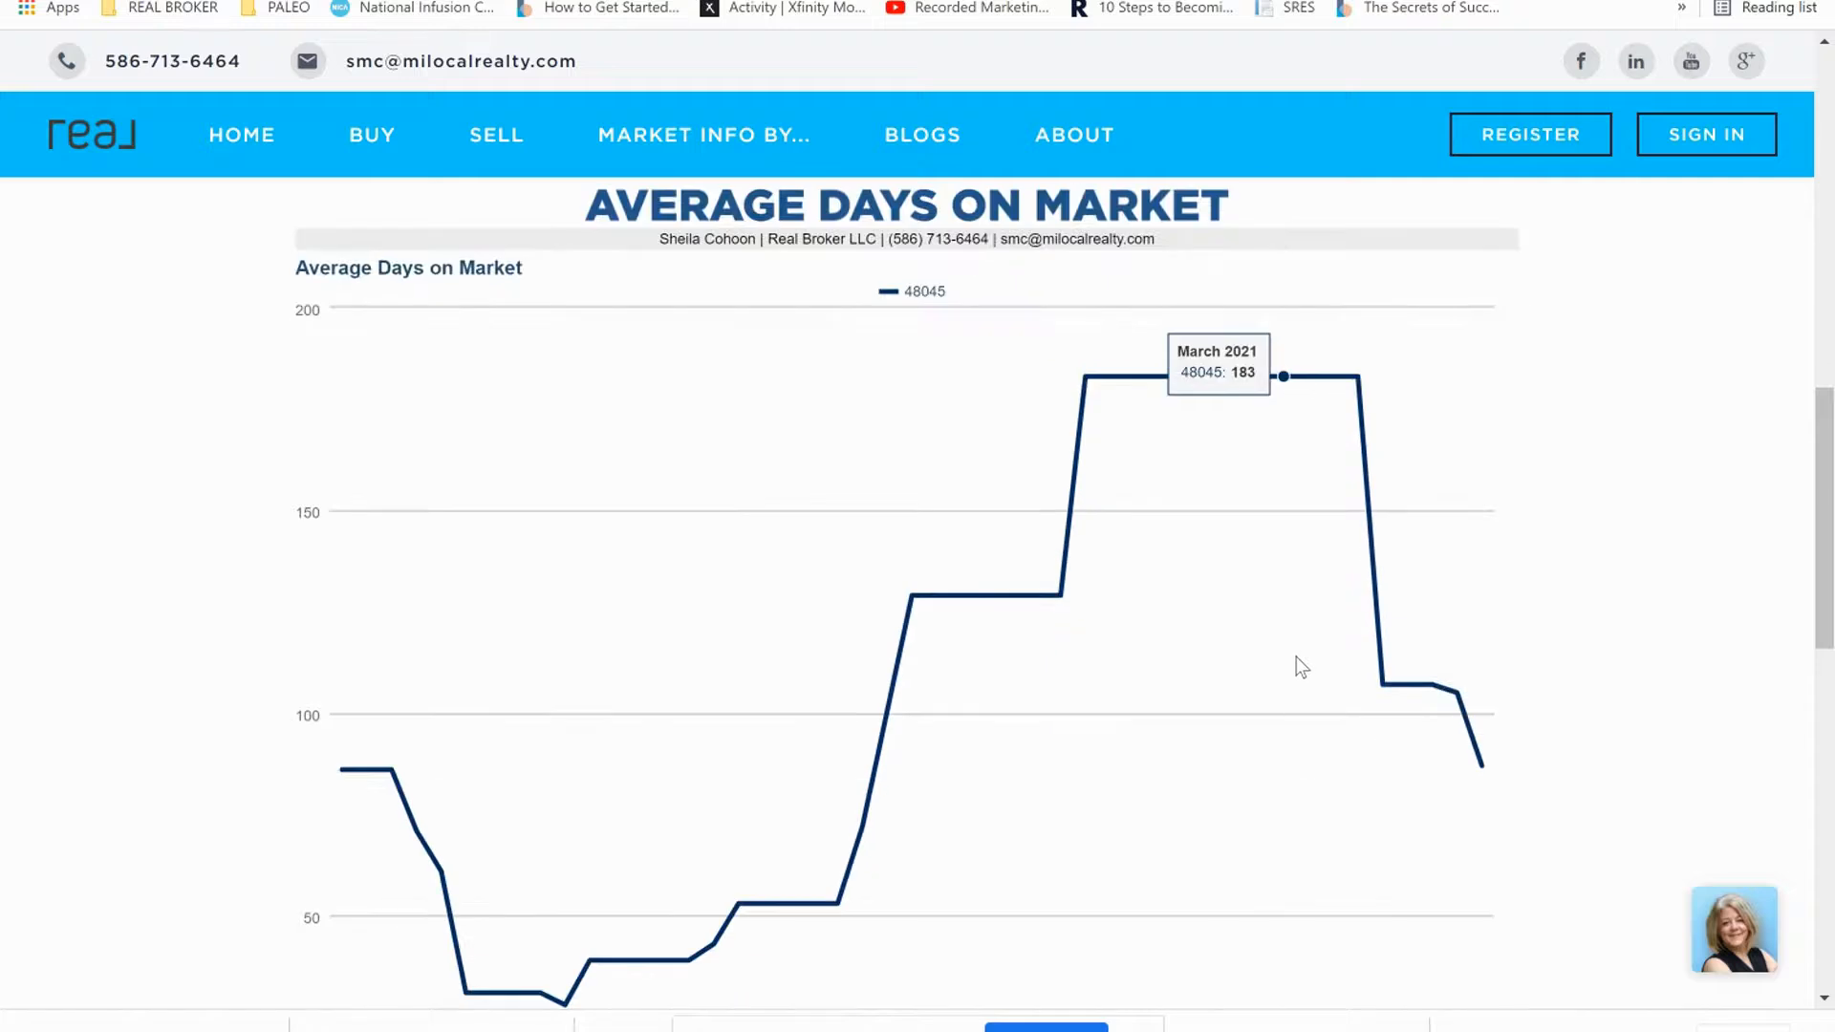
pyautogui.scroll(12, 1296, 657)
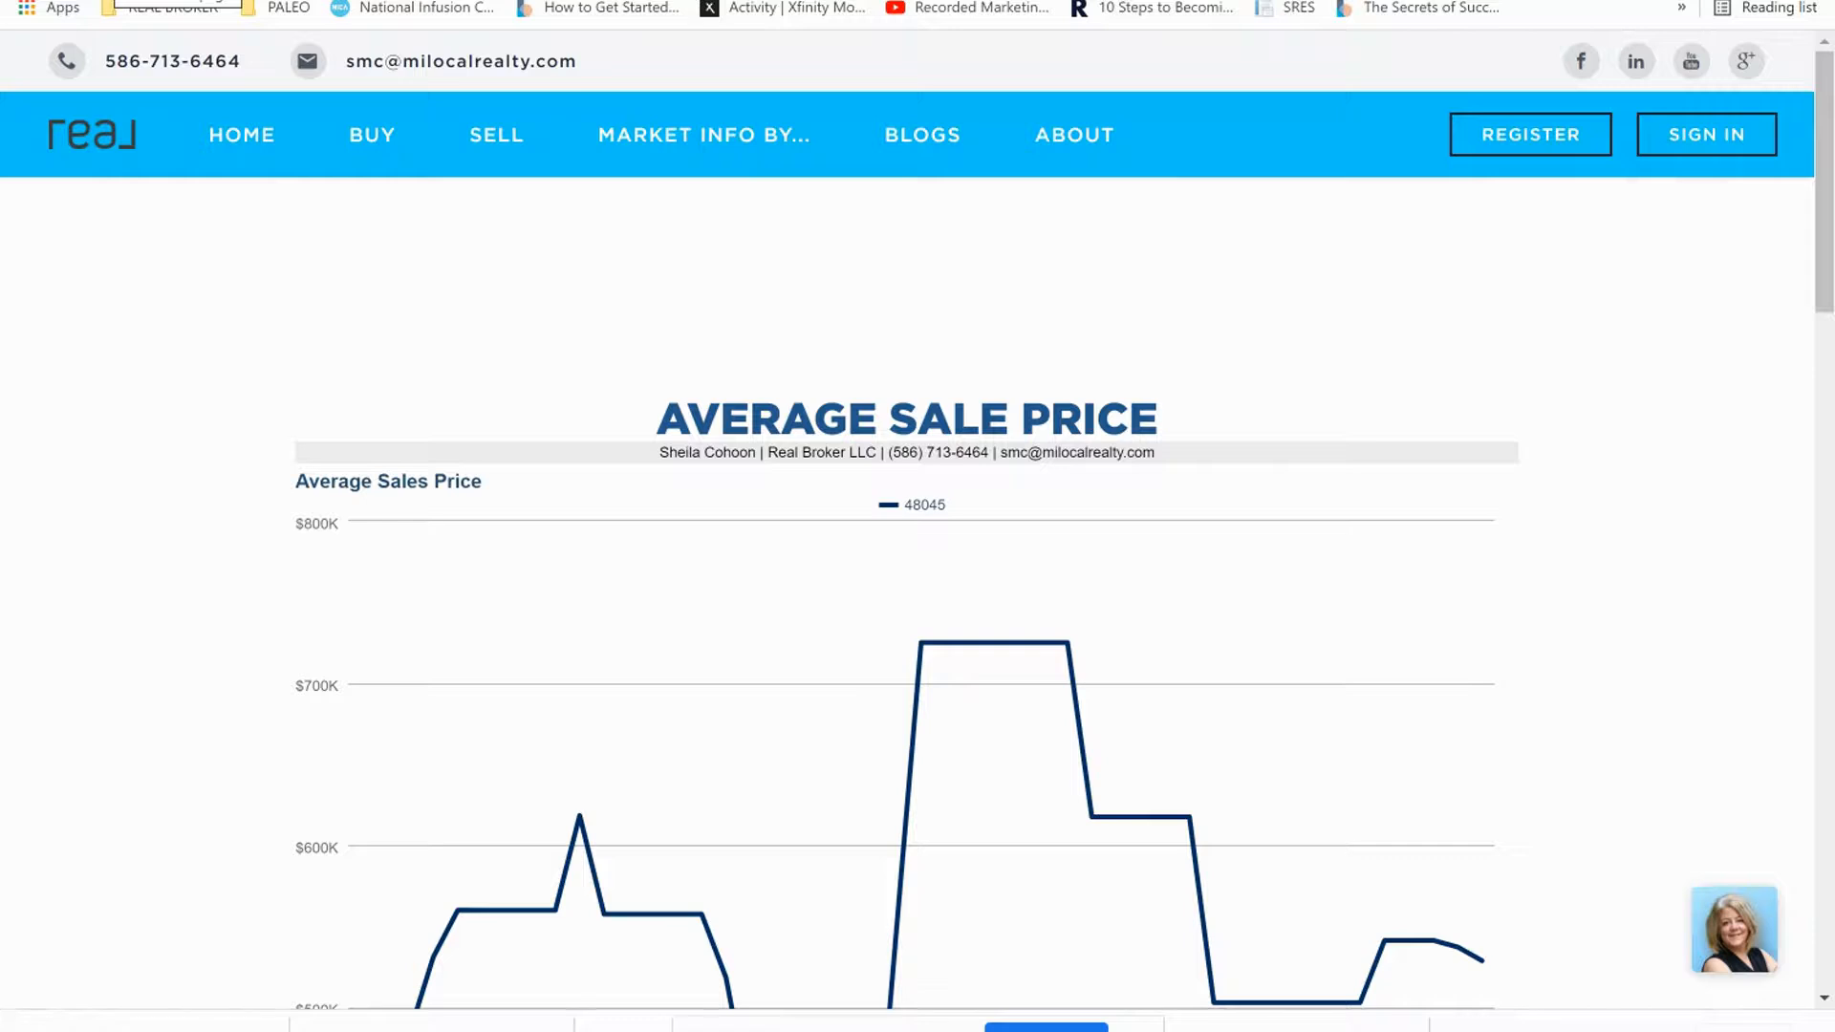
pyautogui.moveTo(704, 135)
pyautogui.moveTo(860, 311)
# Return to the Chime site editor and set the blank banner's desktop aspect ratio to 13.
pyautogui.click(918, 1)
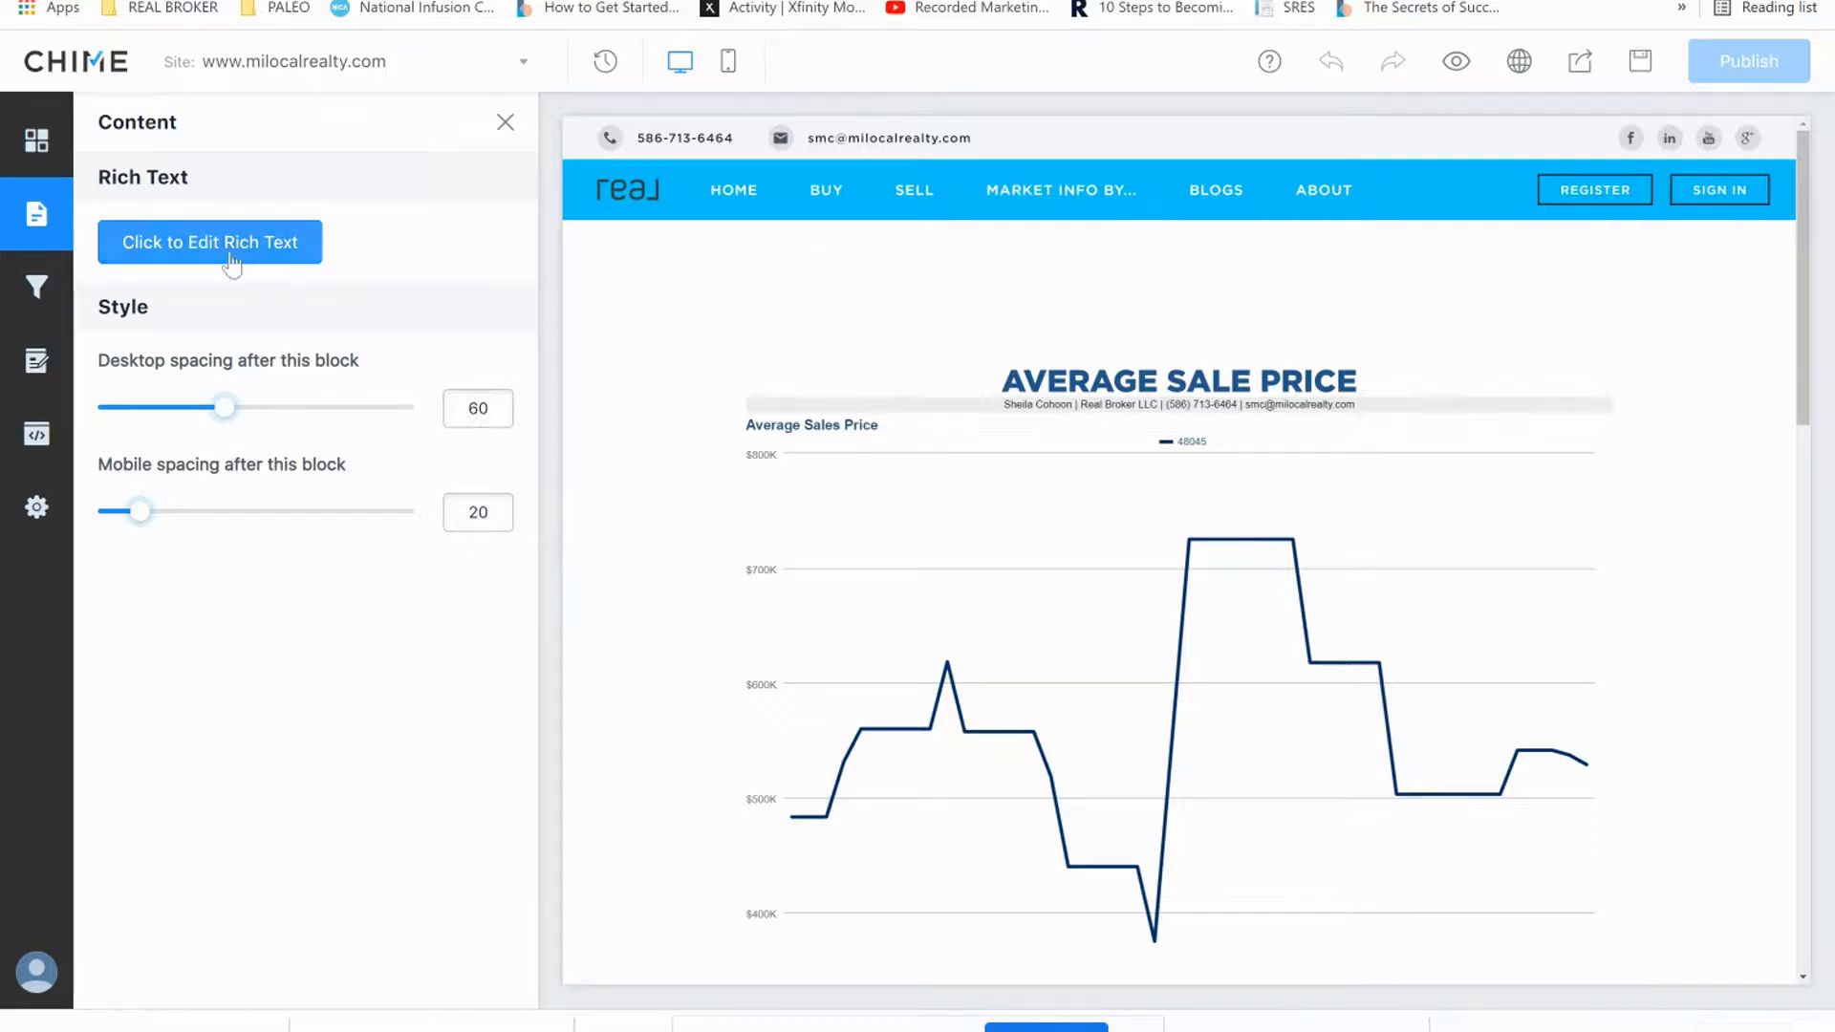
pyautogui.moveTo(1763, 250)
pyautogui.click(1712, 151)
pyautogui.scroll(-5, 306, 535)
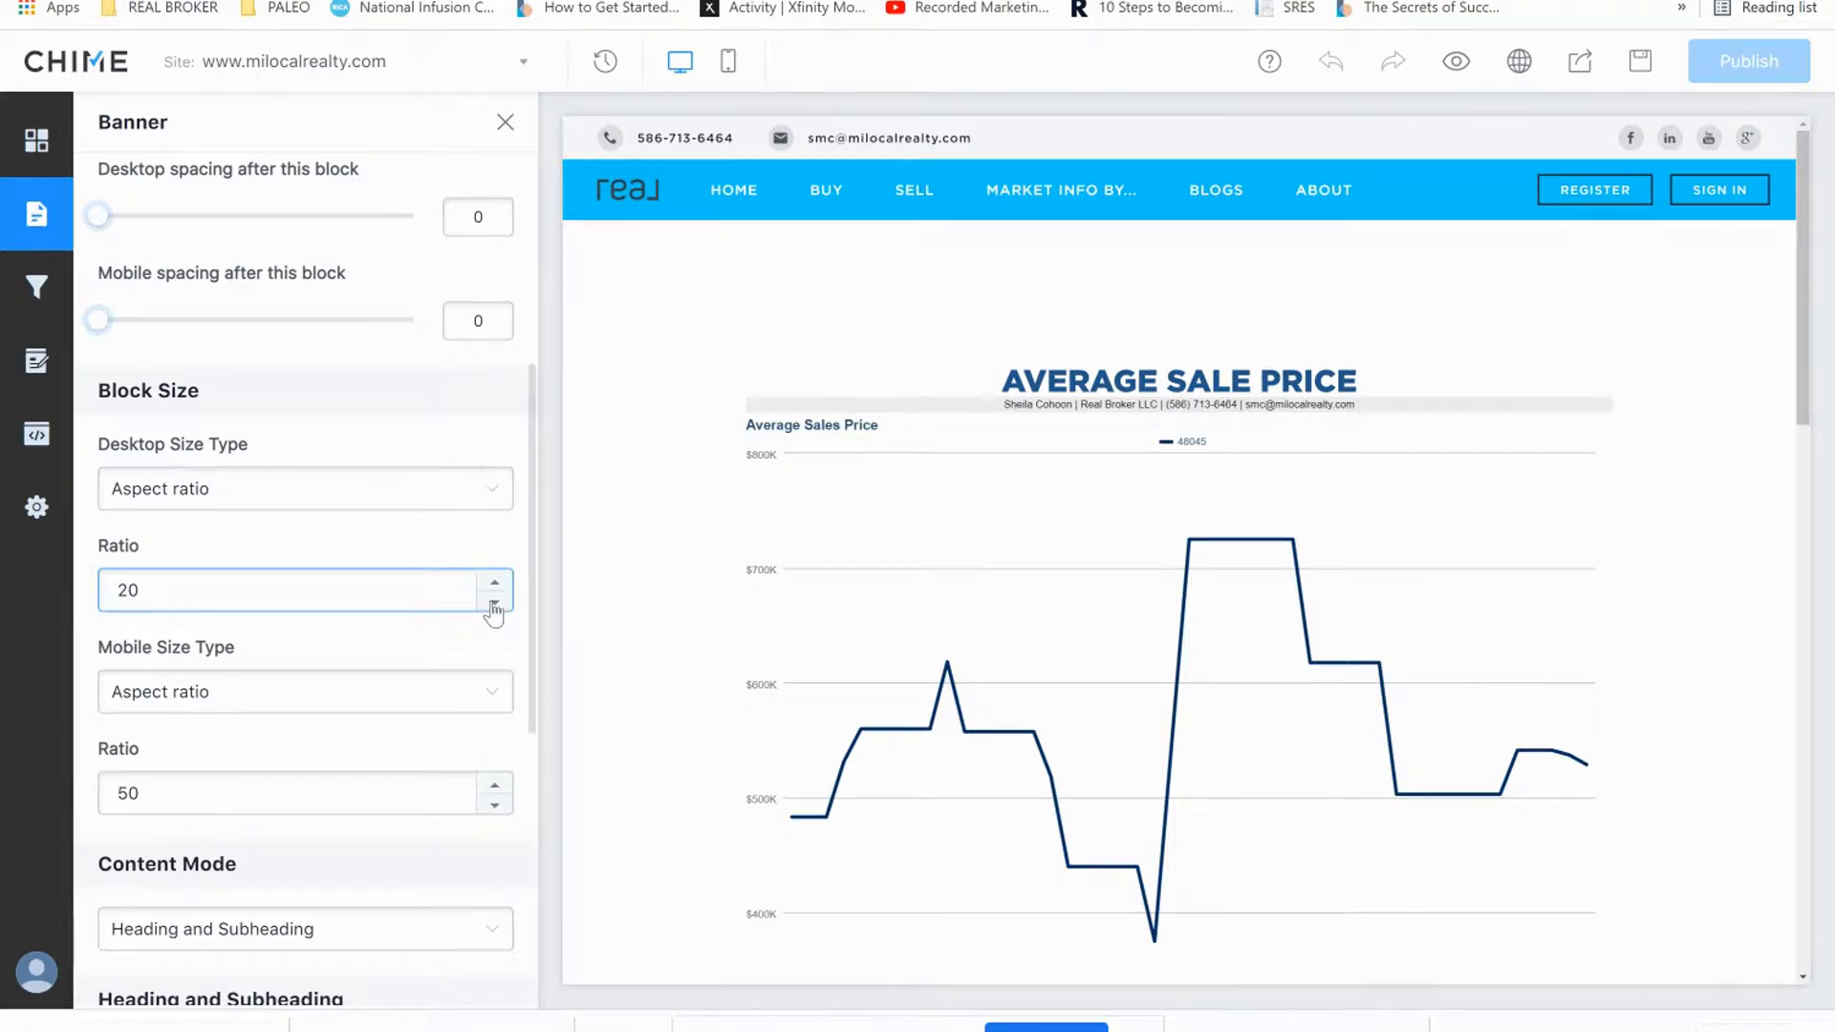
pyautogui.click(494, 605)
pyautogui.click(494, 605)
pyautogui.click(494, 605)
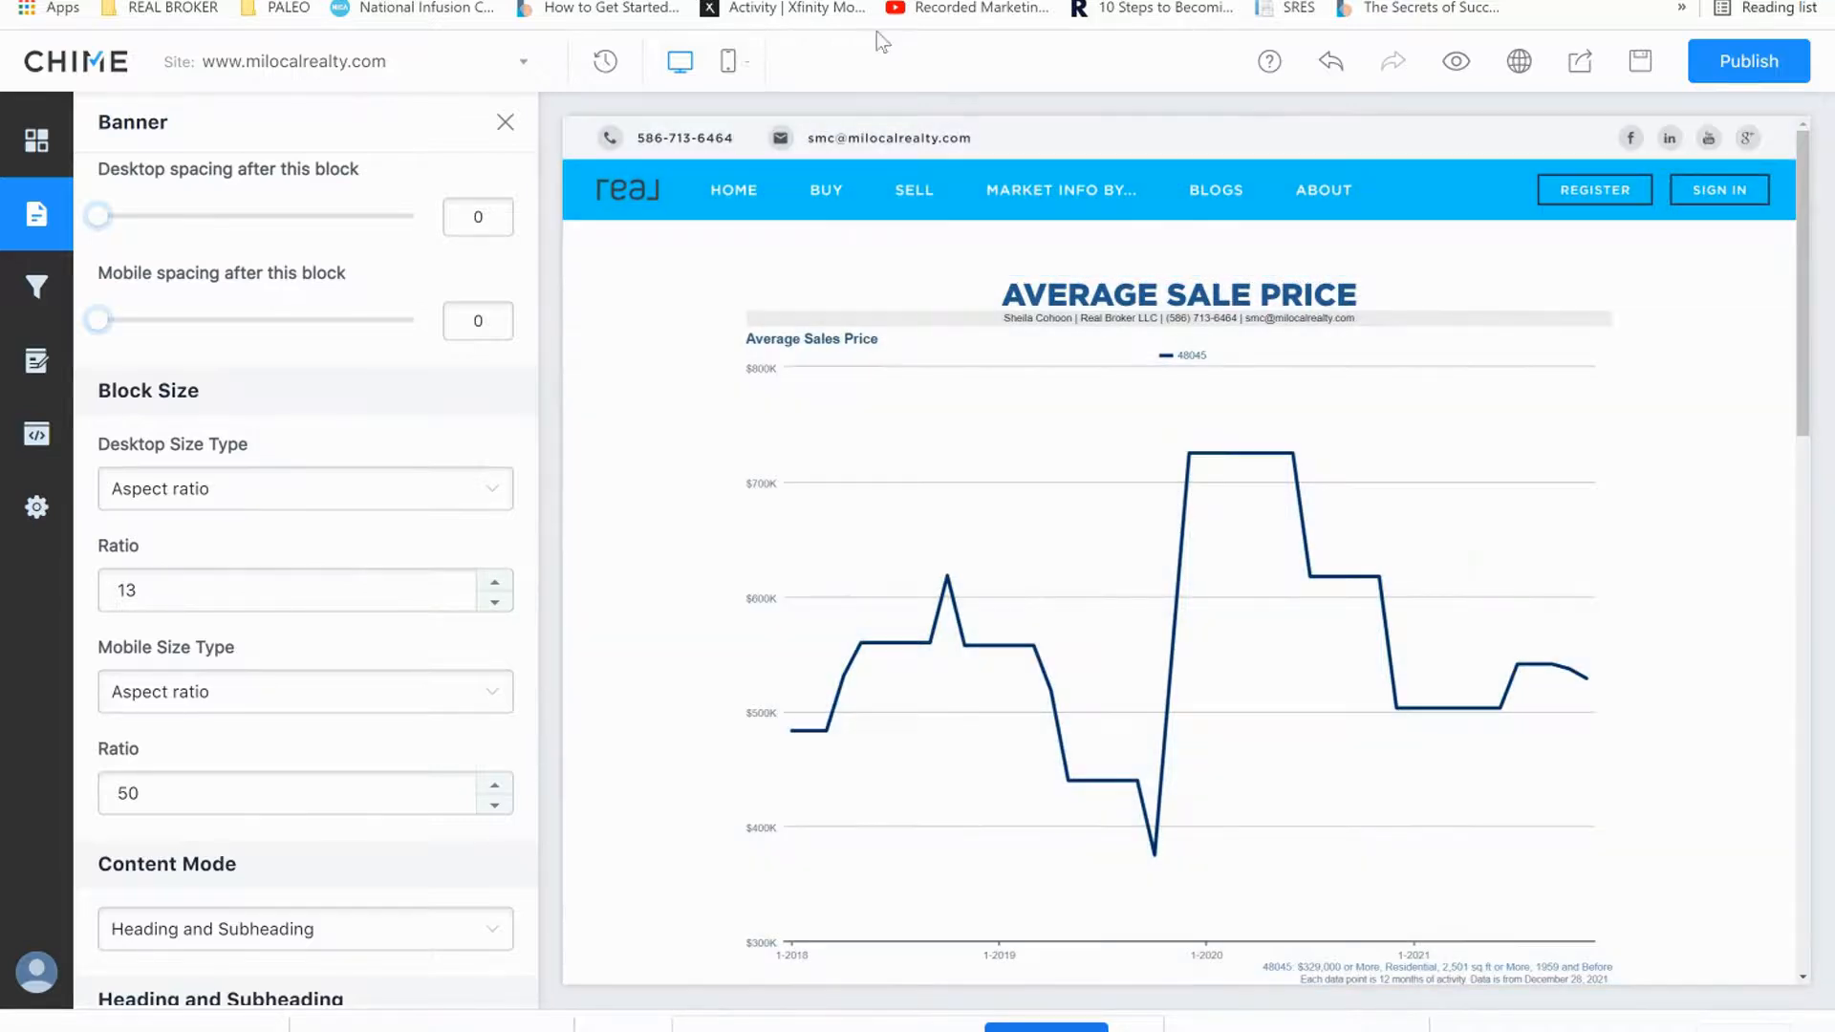
# Switch to the mobile preview and set the banner's mobile aspect ratio to 33.
pyautogui.click(734, 65)
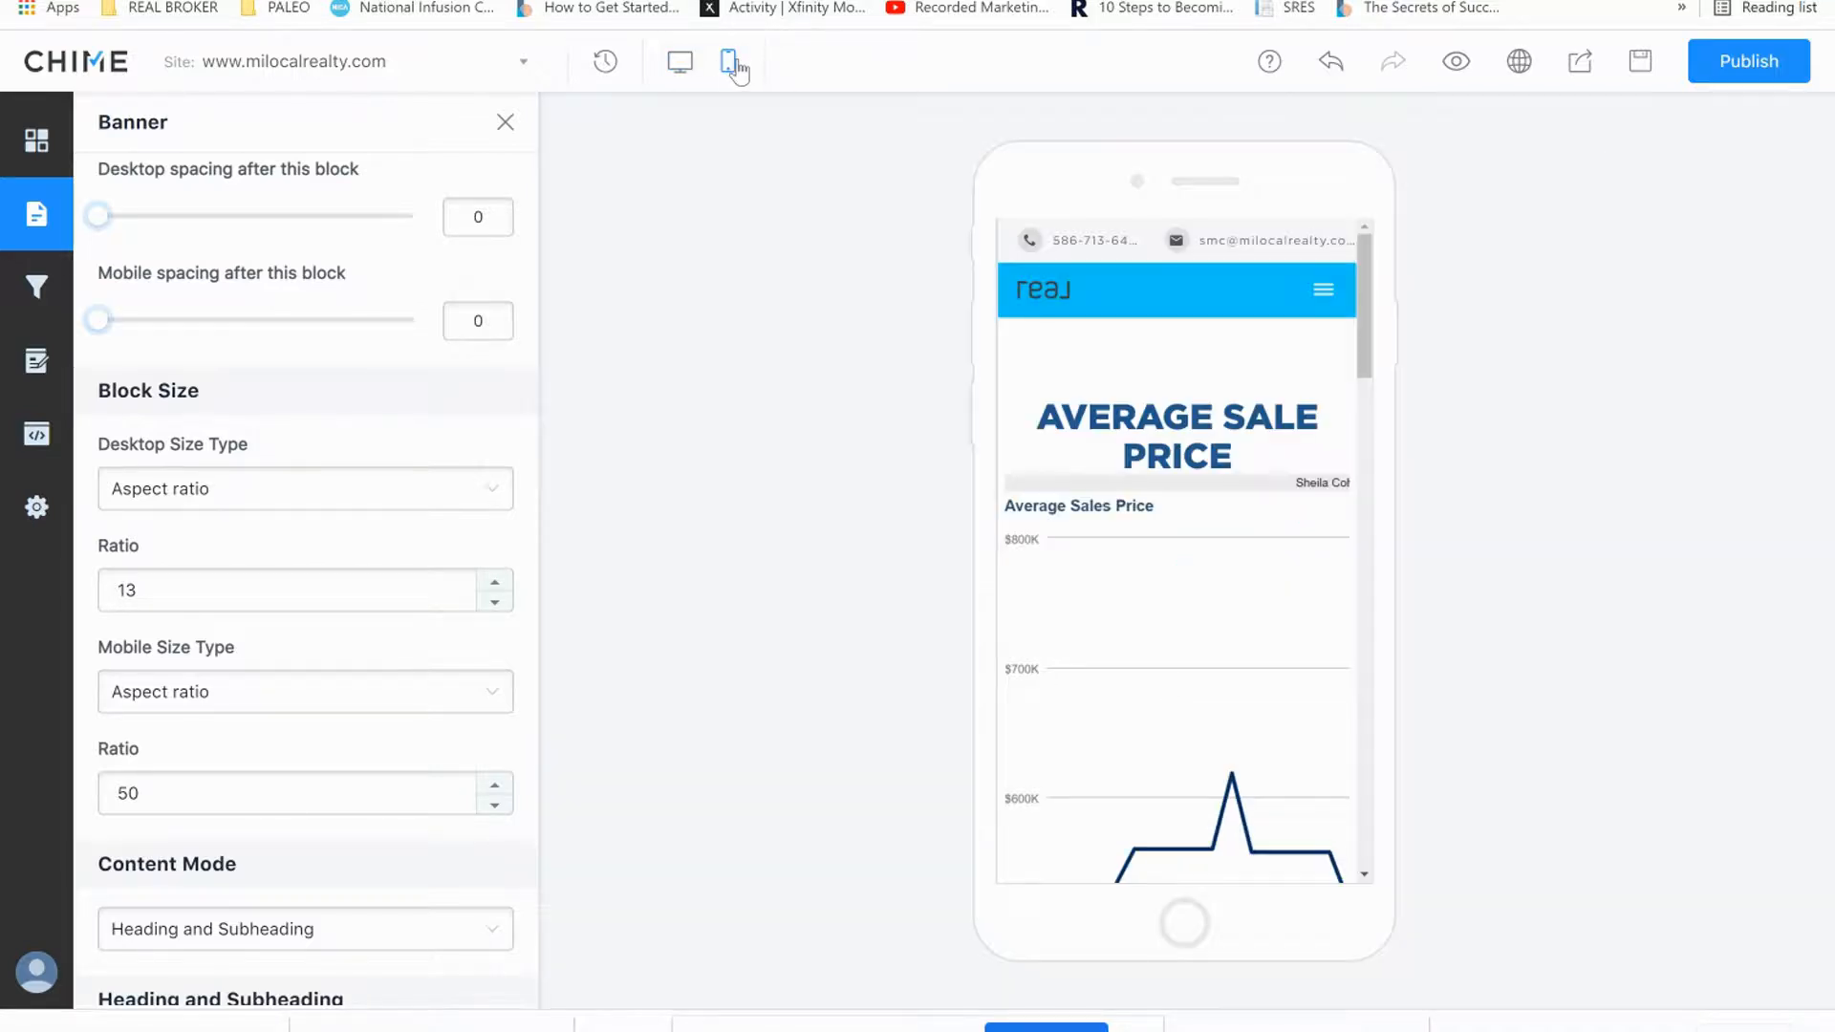
pyautogui.click(494, 806)
pyautogui.click(494, 806)
pyautogui.click(494, 806)
pyautogui.click(494, 805)
pyautogui.click(494, 806)
pyautogui.click(494, 806)
pyautogui.click(494, 806)
pyautogui.click(494, 806)
pyautogui.click(494, 808)
pyautogui.click(494, 808)
pyautogui.click(494, 808)
pyautogui.click(494, 809)
pyautogui.click(494, 809)
pyautogui.click(494, 808)
pyautogui.click(494, 809)
pyautogui.click(494, 808)
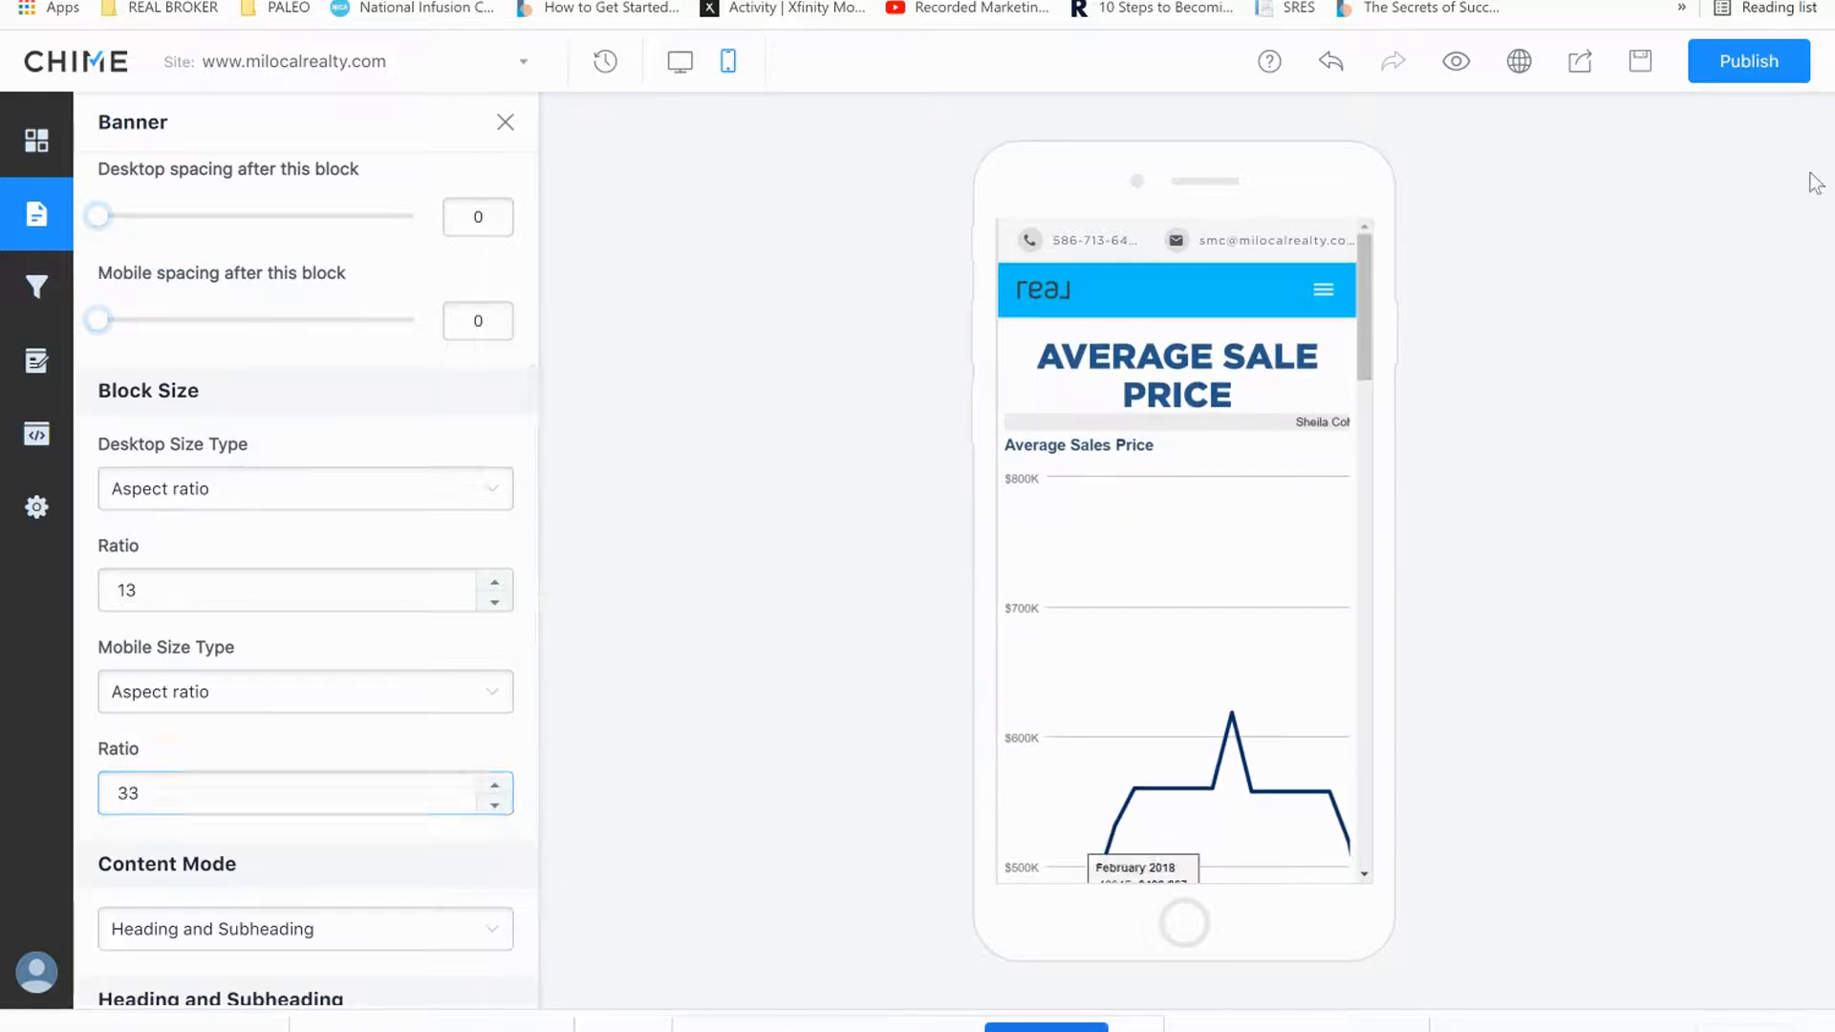
# Publish the page again, return the editor to desktop preview and check the spacing on the live page.
pyautogui.click(1783, 61)
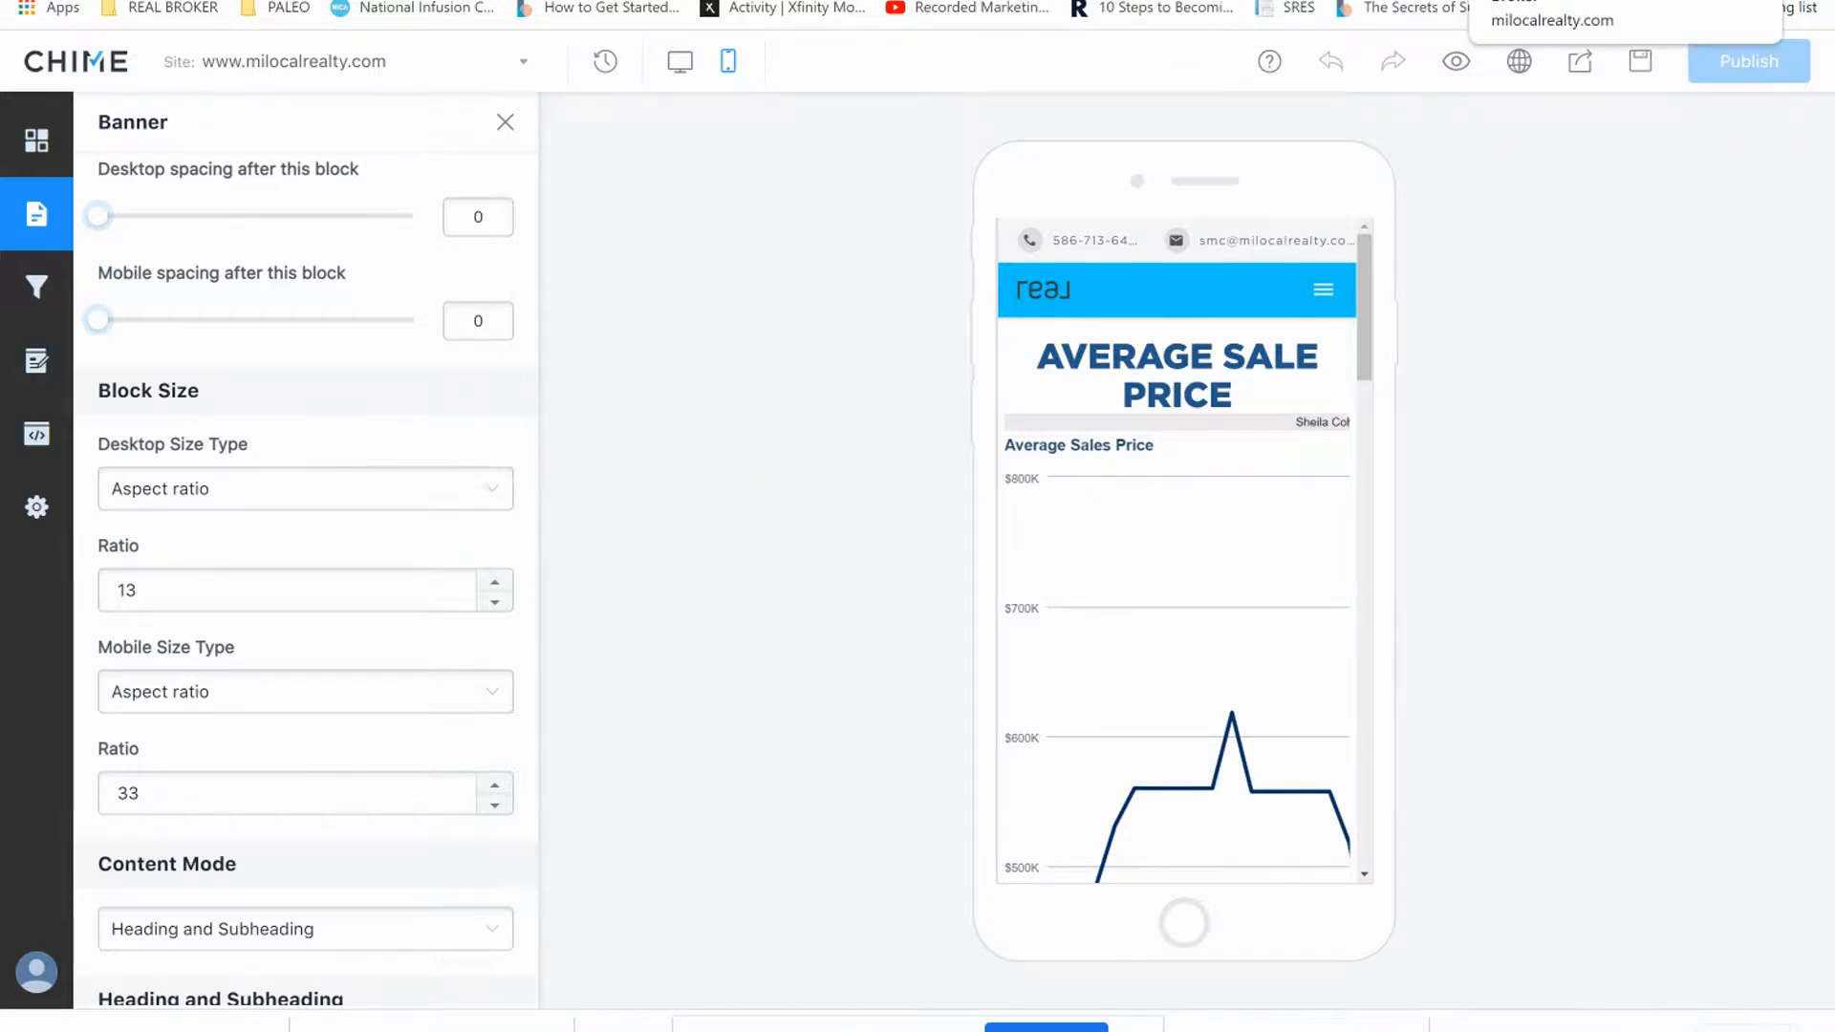
pyautogui.click(679, 61)
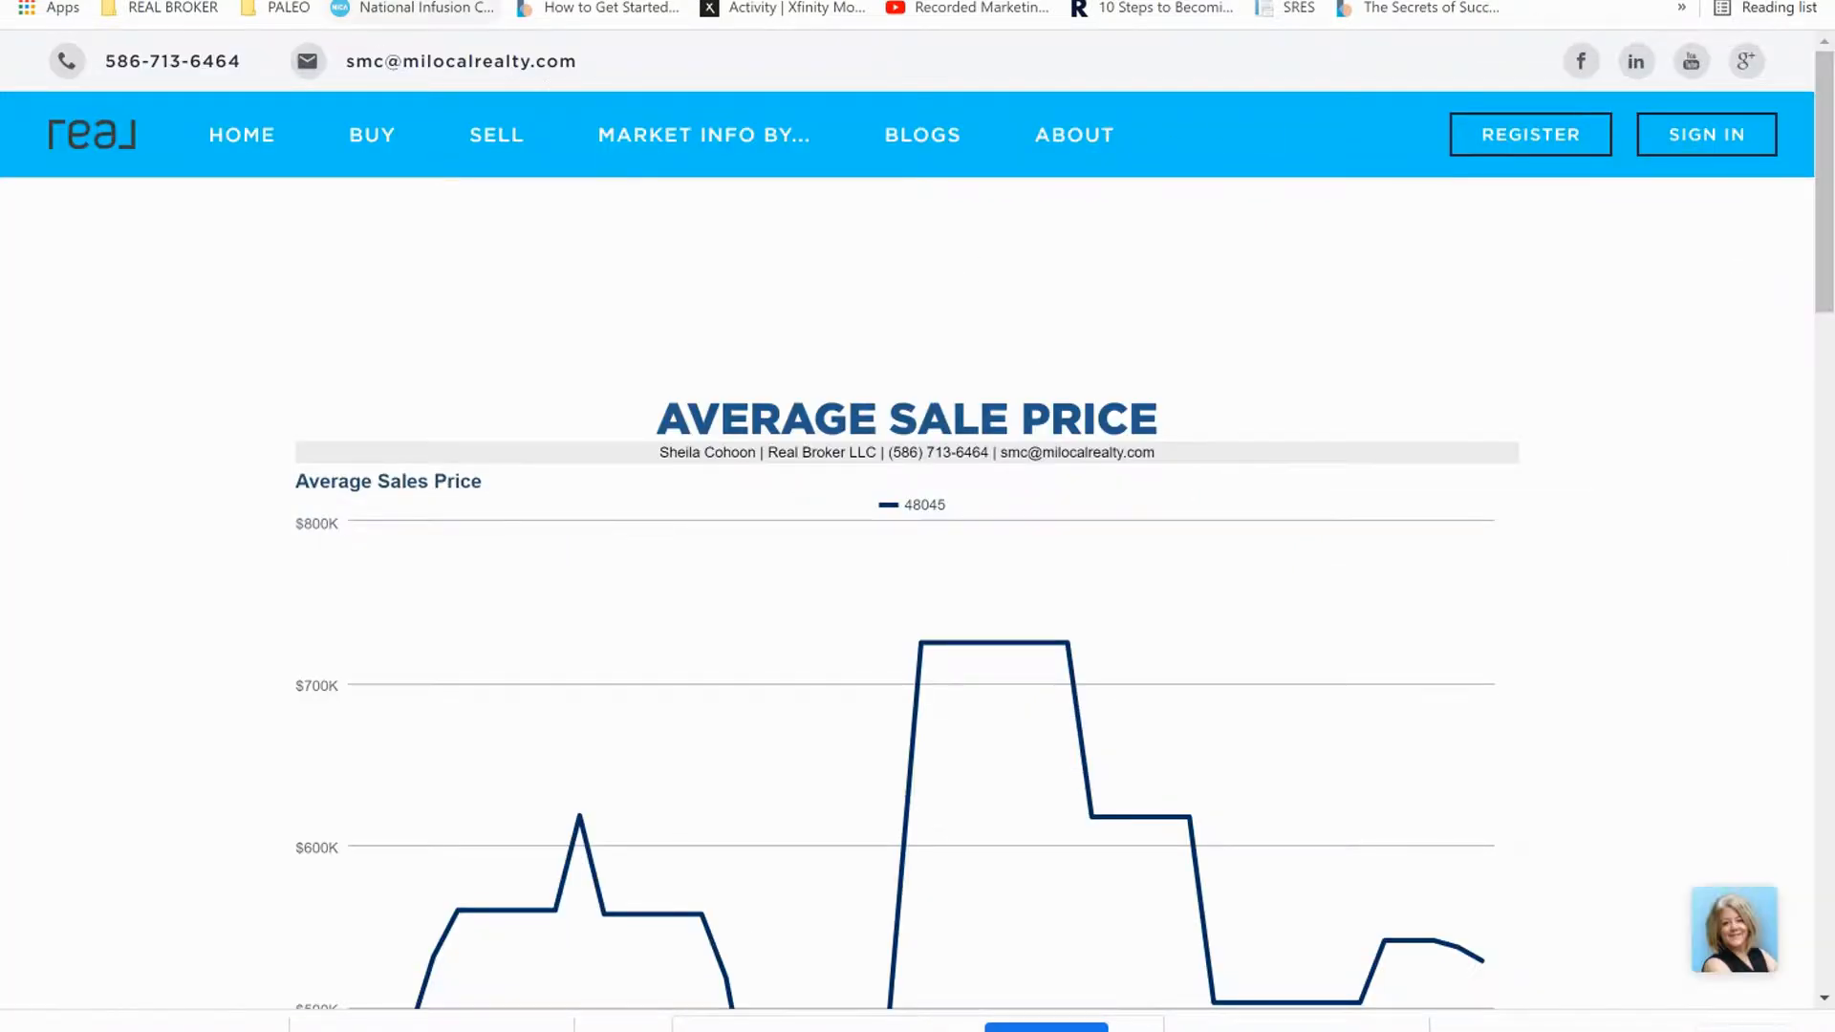
pyautogui.scroll(-1, 832, 382)
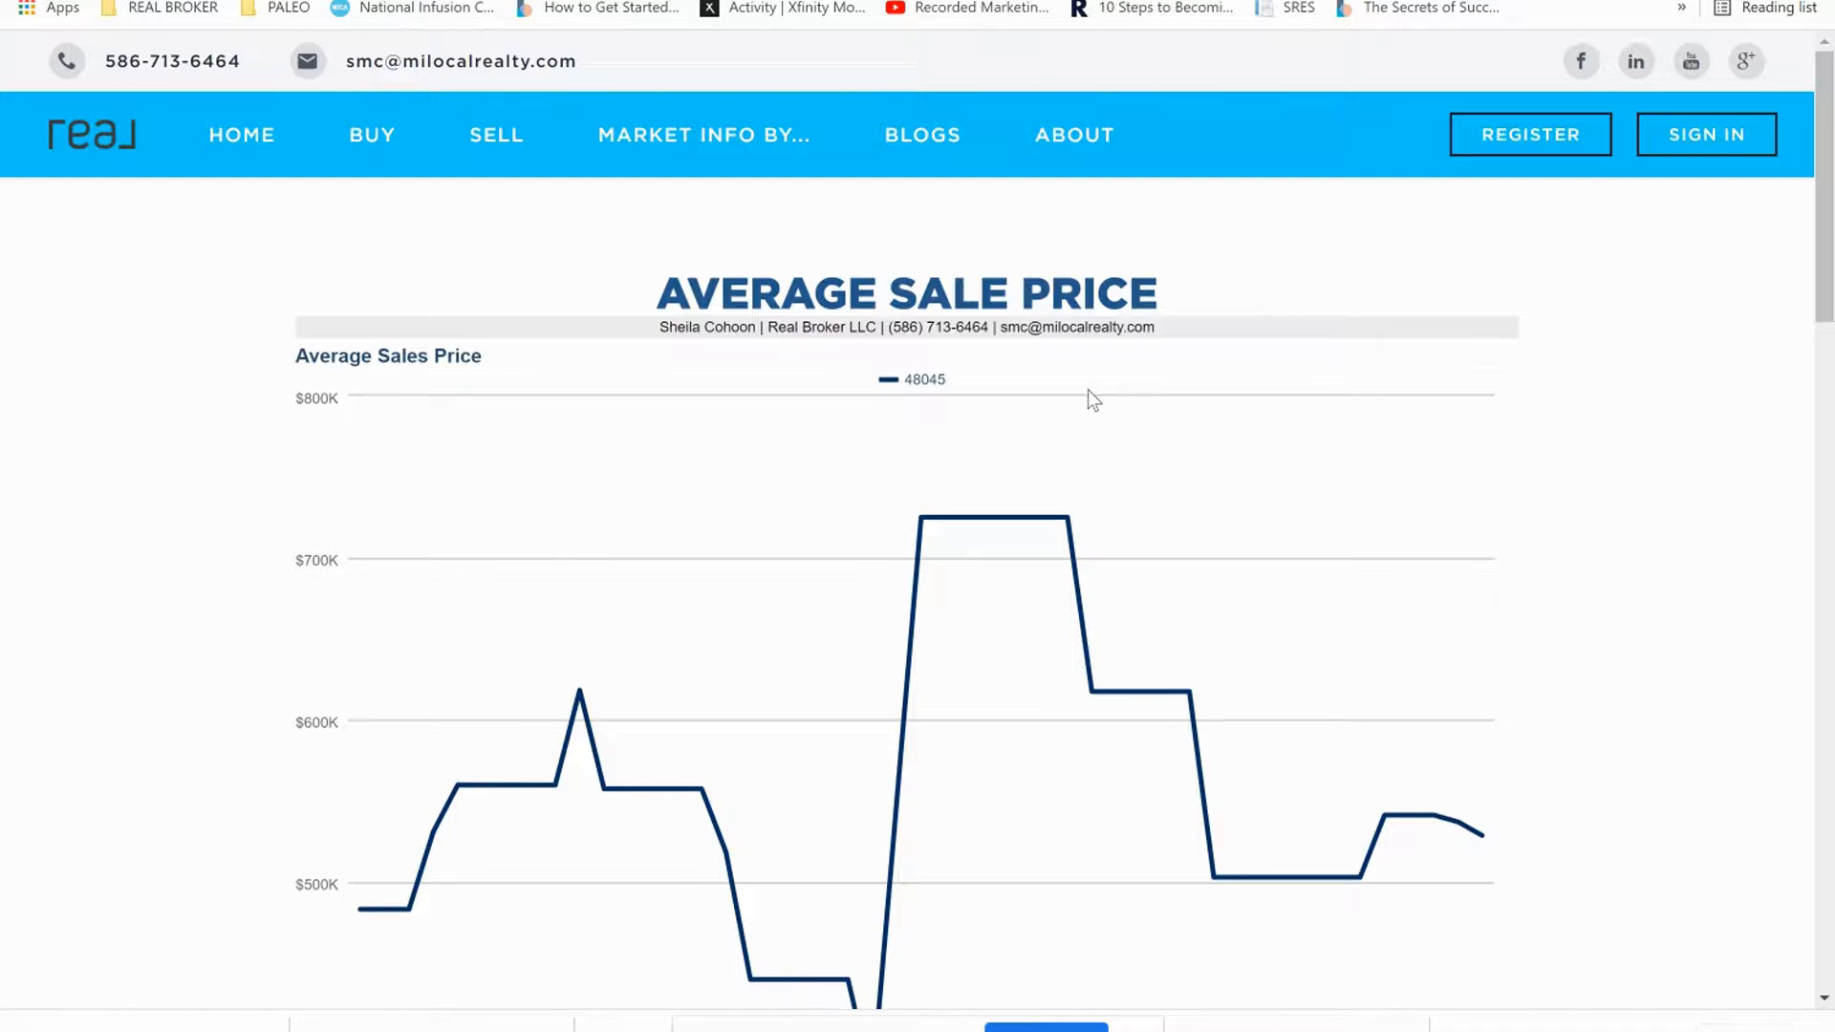
pyautogui.scroll(-5, 1087, 388)
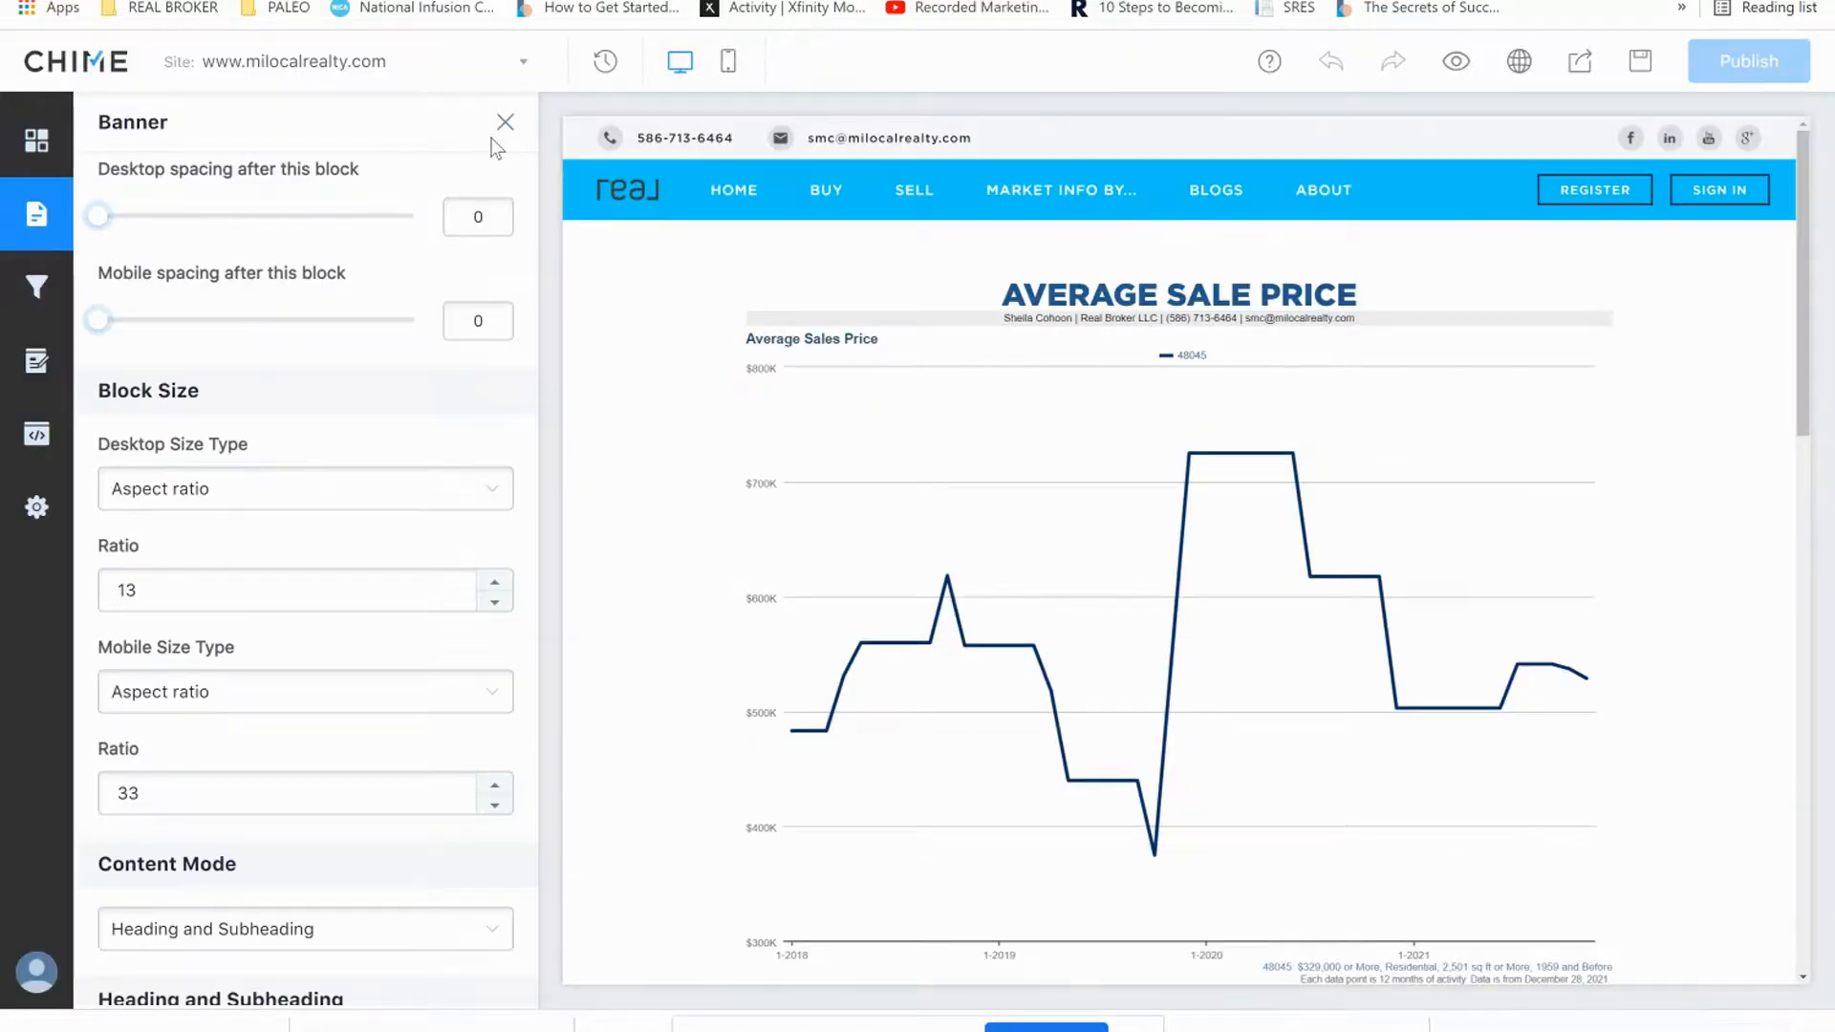
# Add the single-video block from the Video category between the blank banner and the Average Sale Price chart.
pyautogui.click(505, 122)
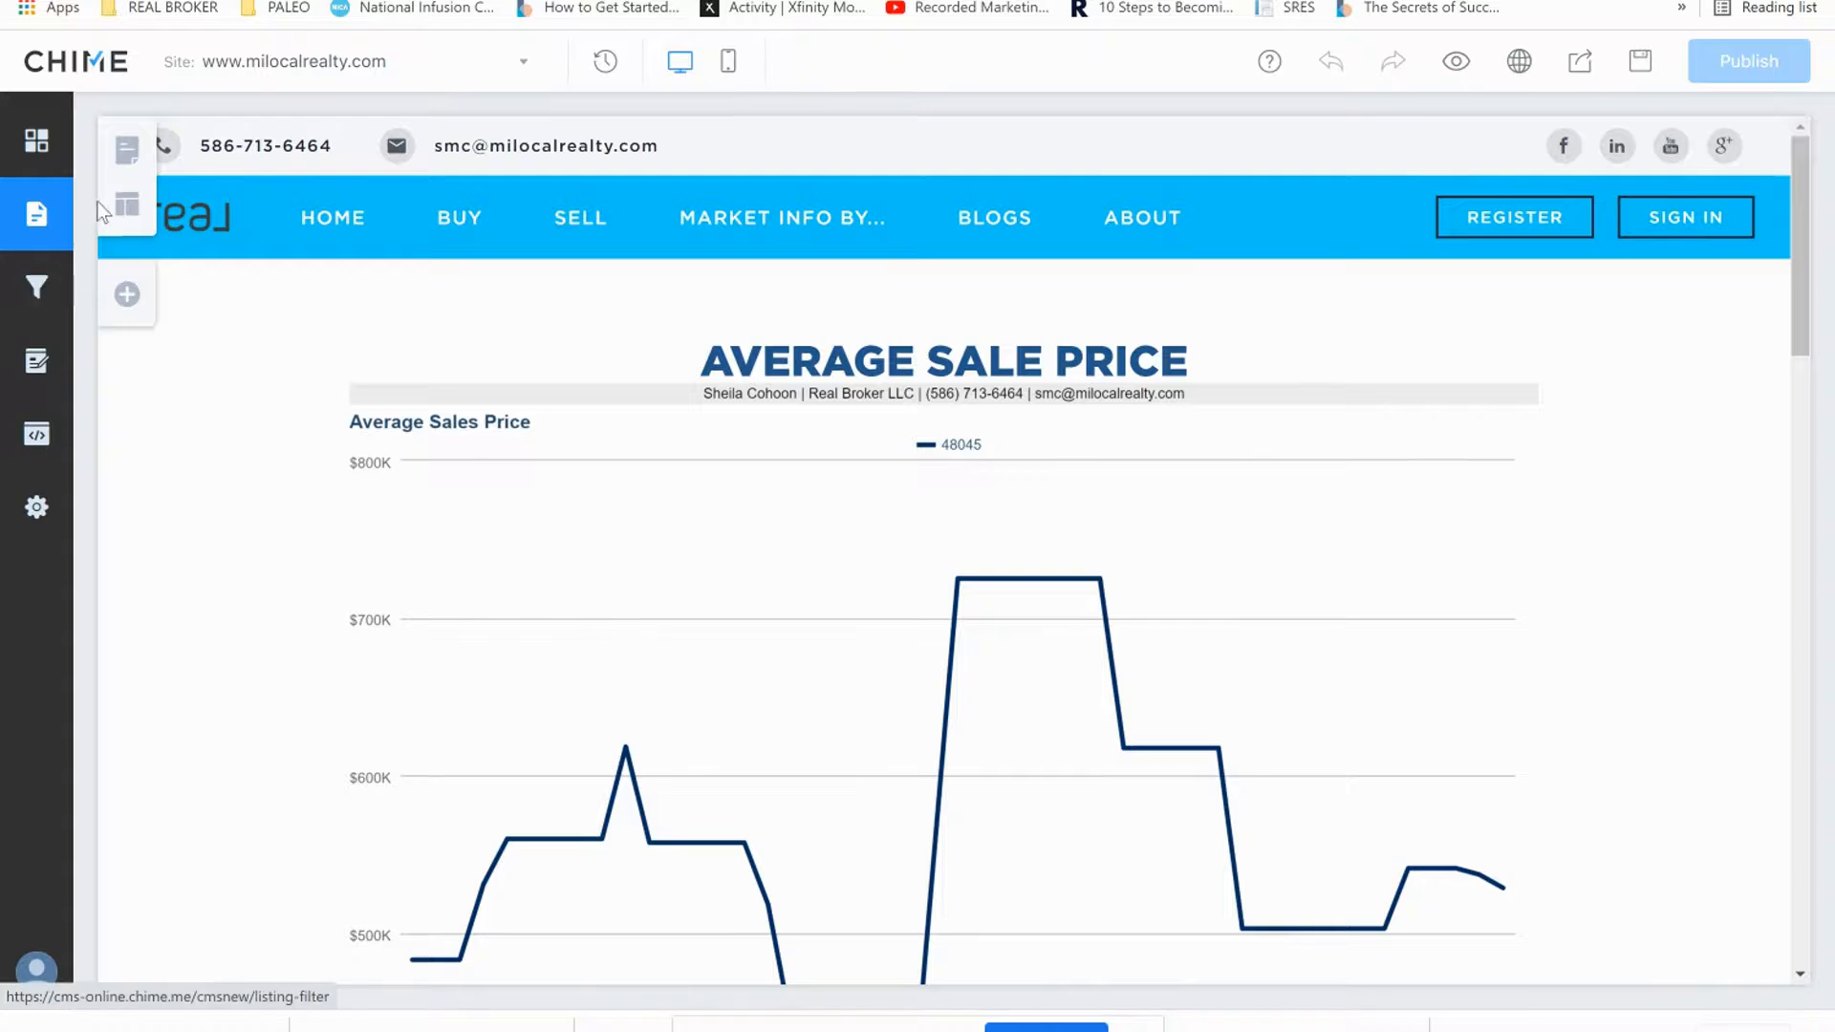
pyautogui.moveTo(113, 212)
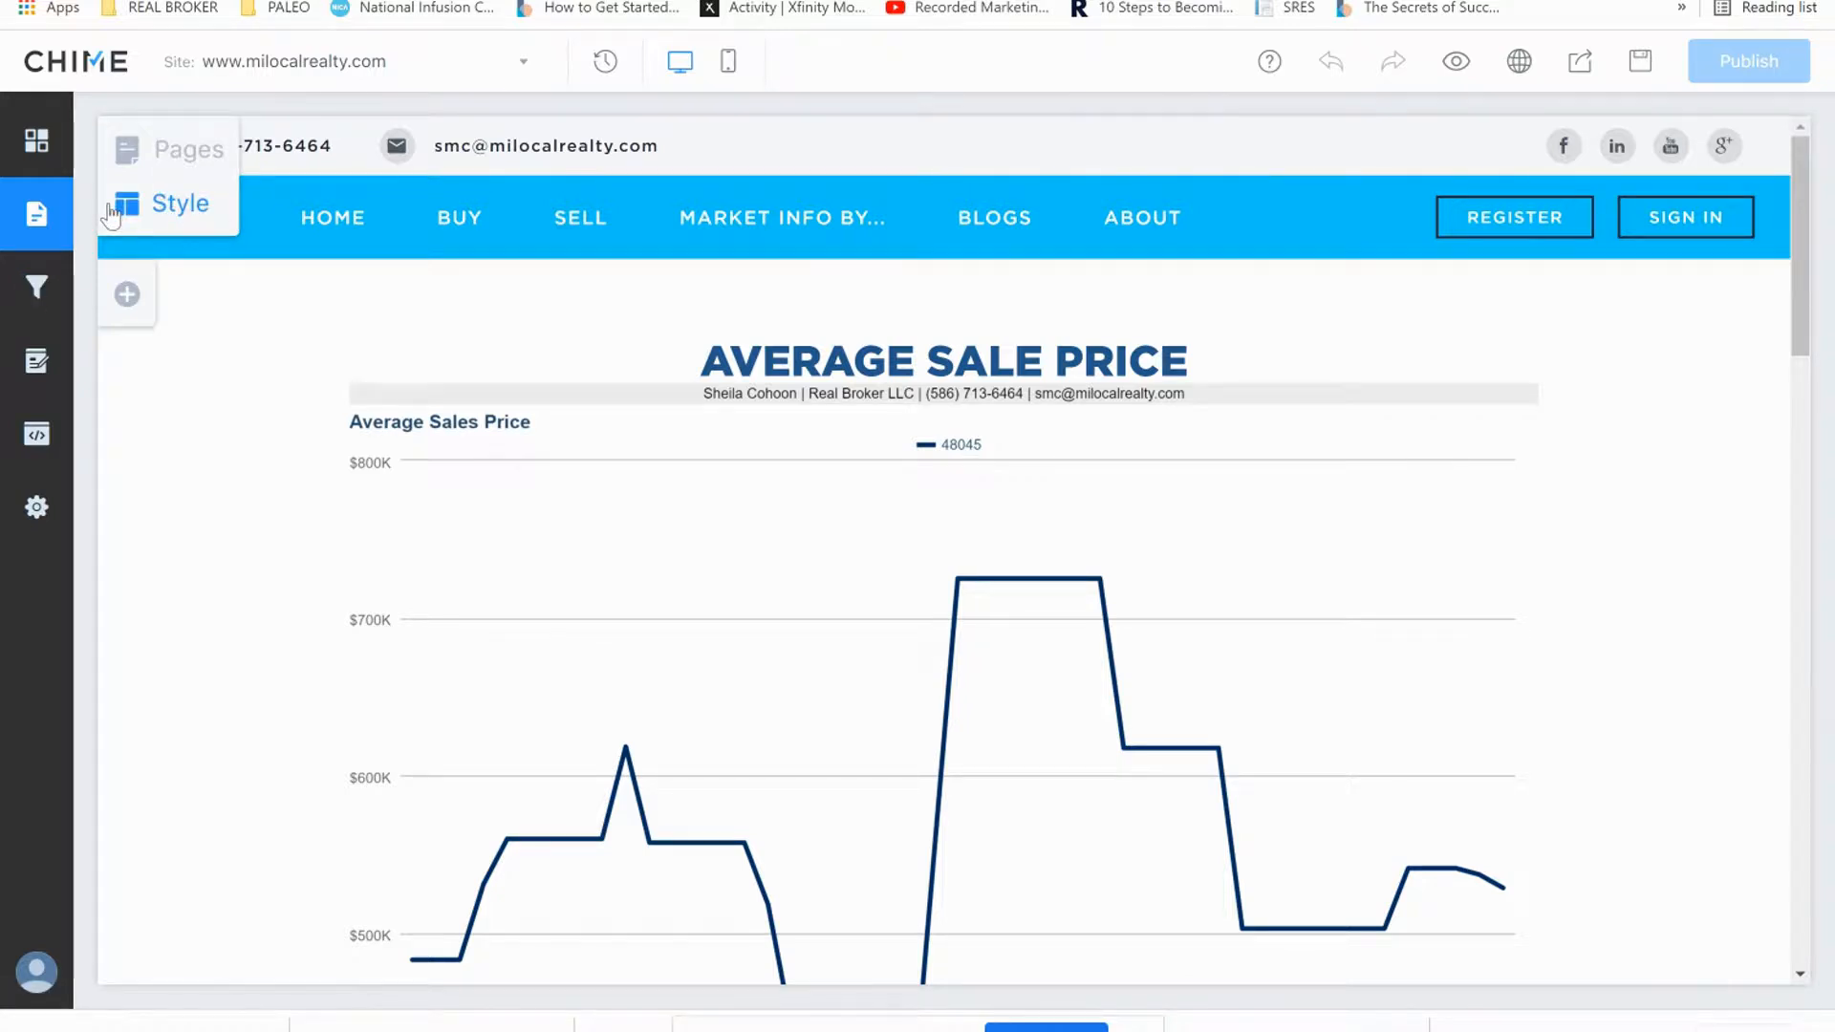
pyautogui.click(134, 294)
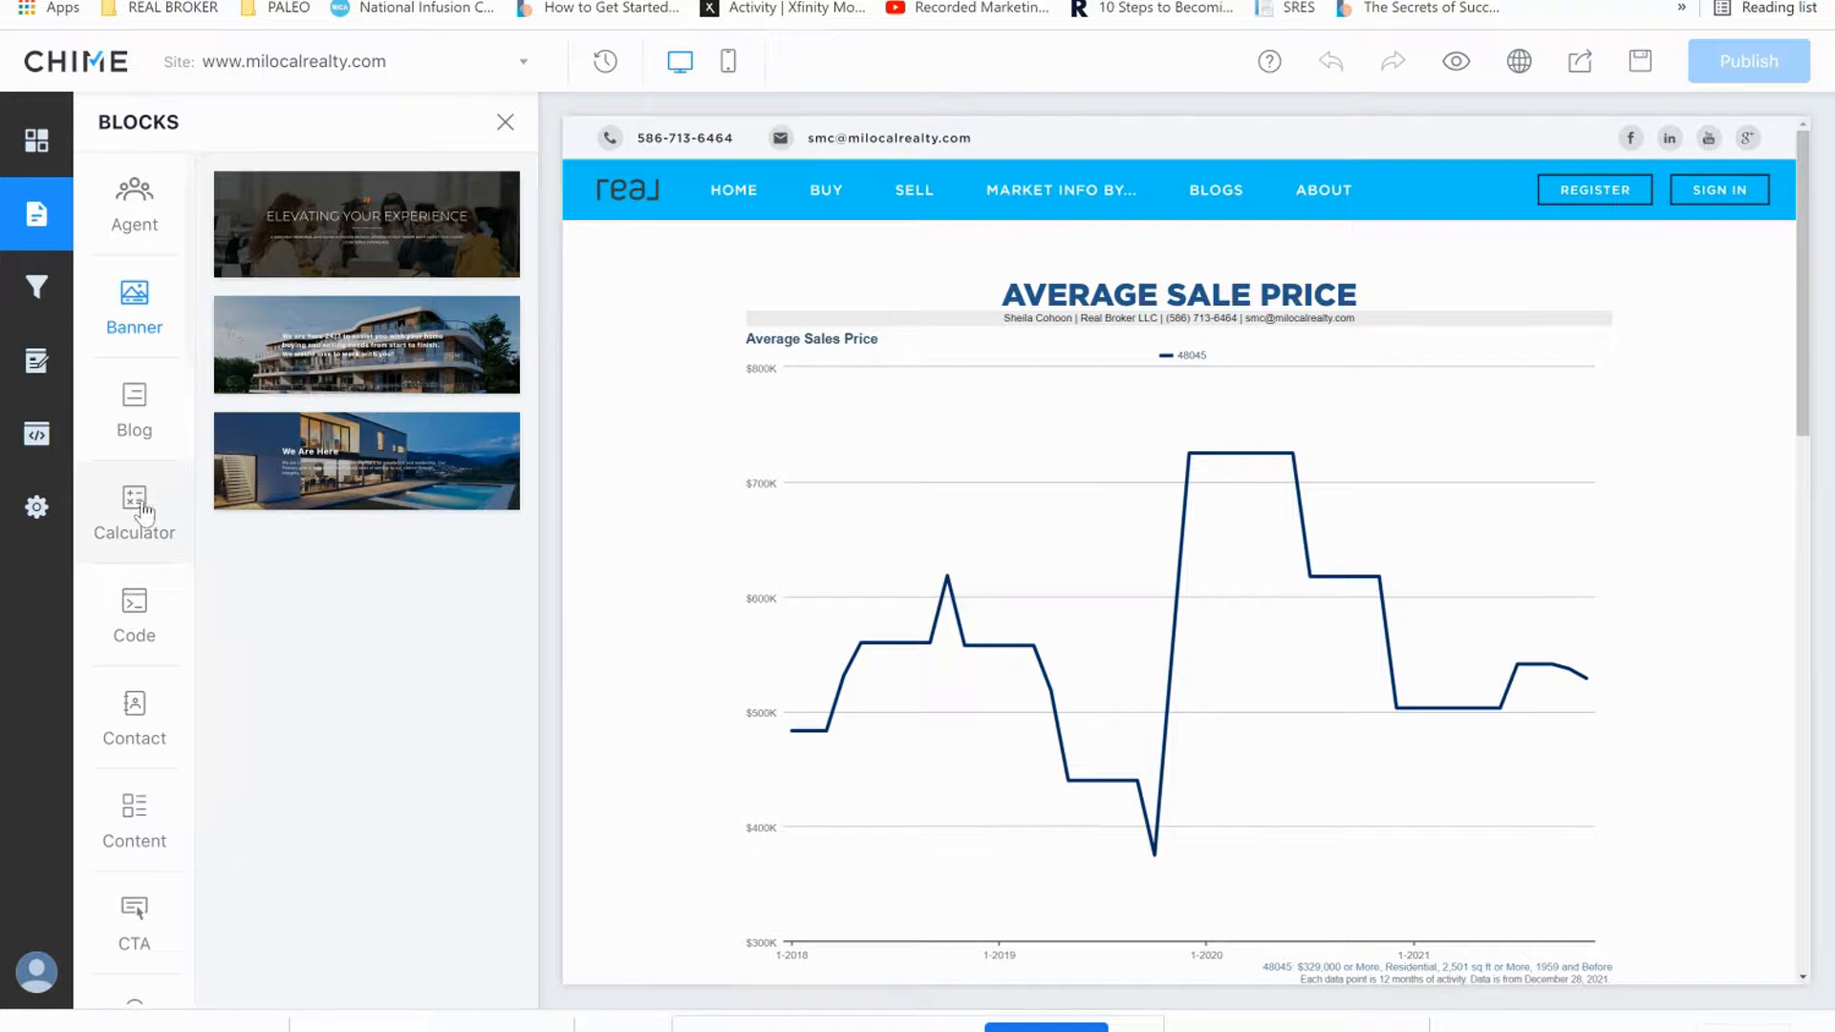
pyautogui.scroll(-10, 143, 765)
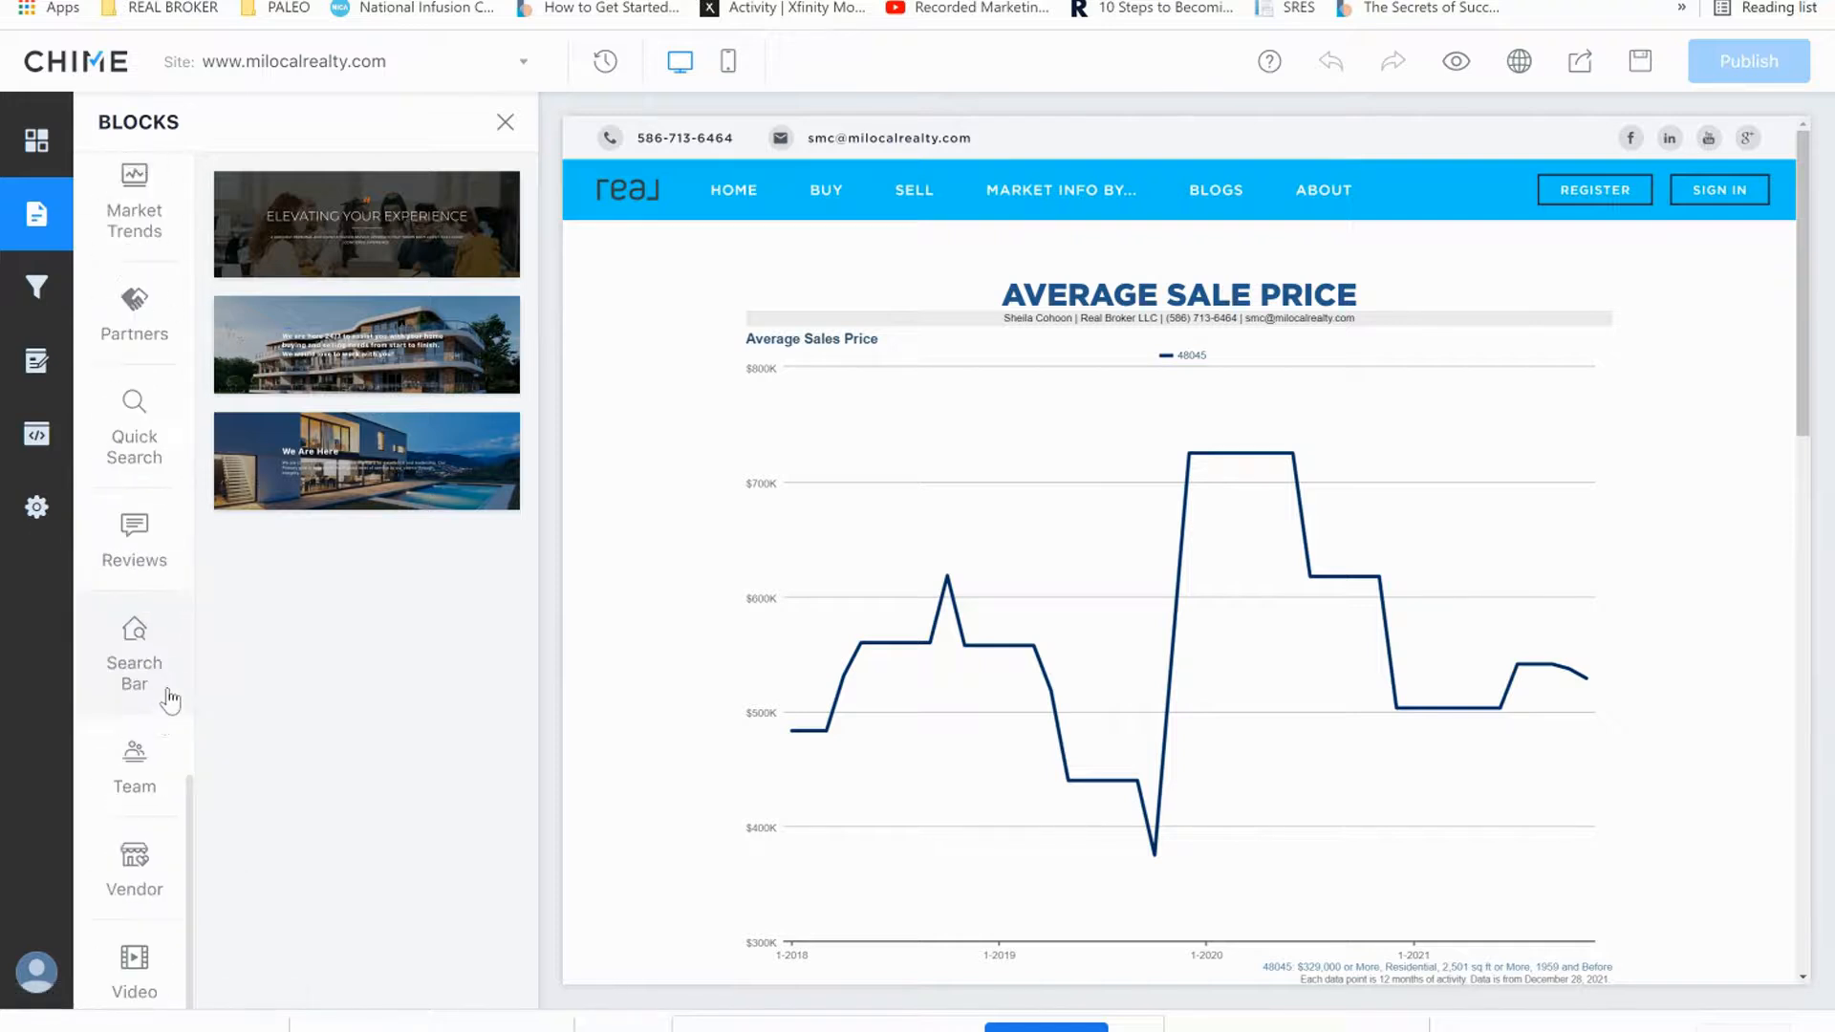
pyautogui.click(135, 994)
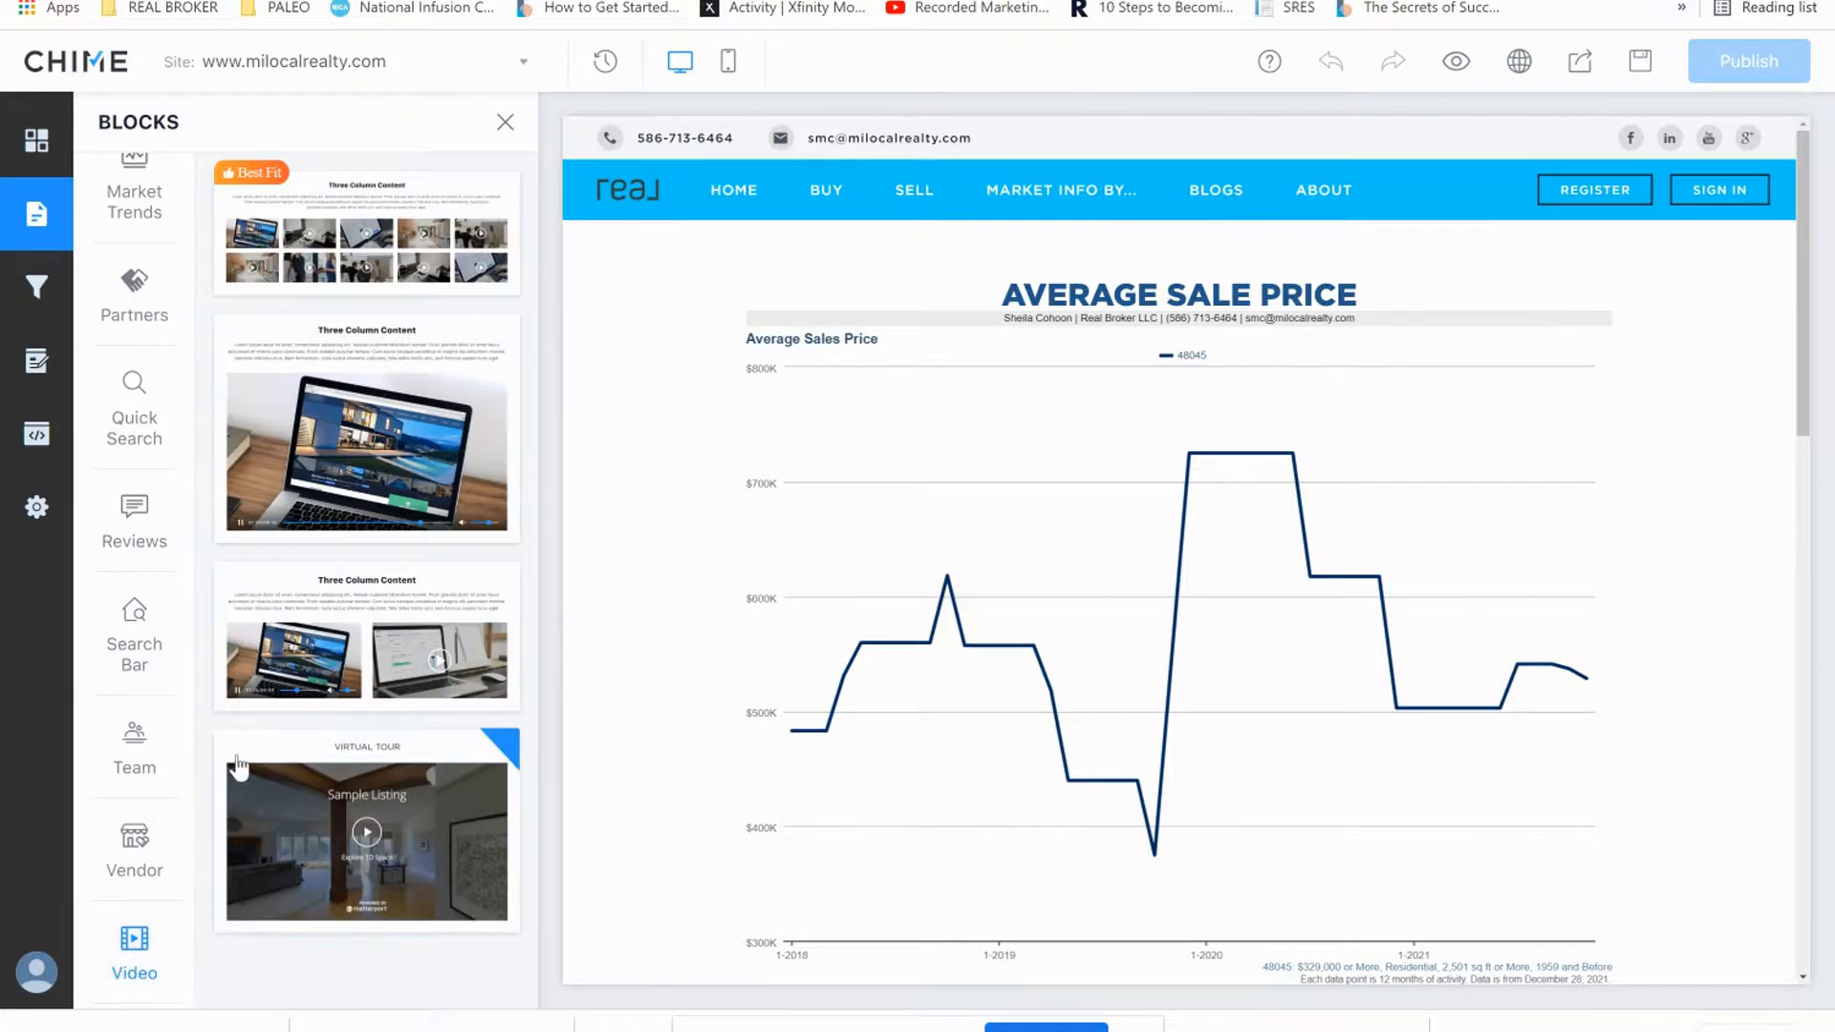
pyautogui.moveTo(296, 399); pyautogui.dragTo(1087, 480)
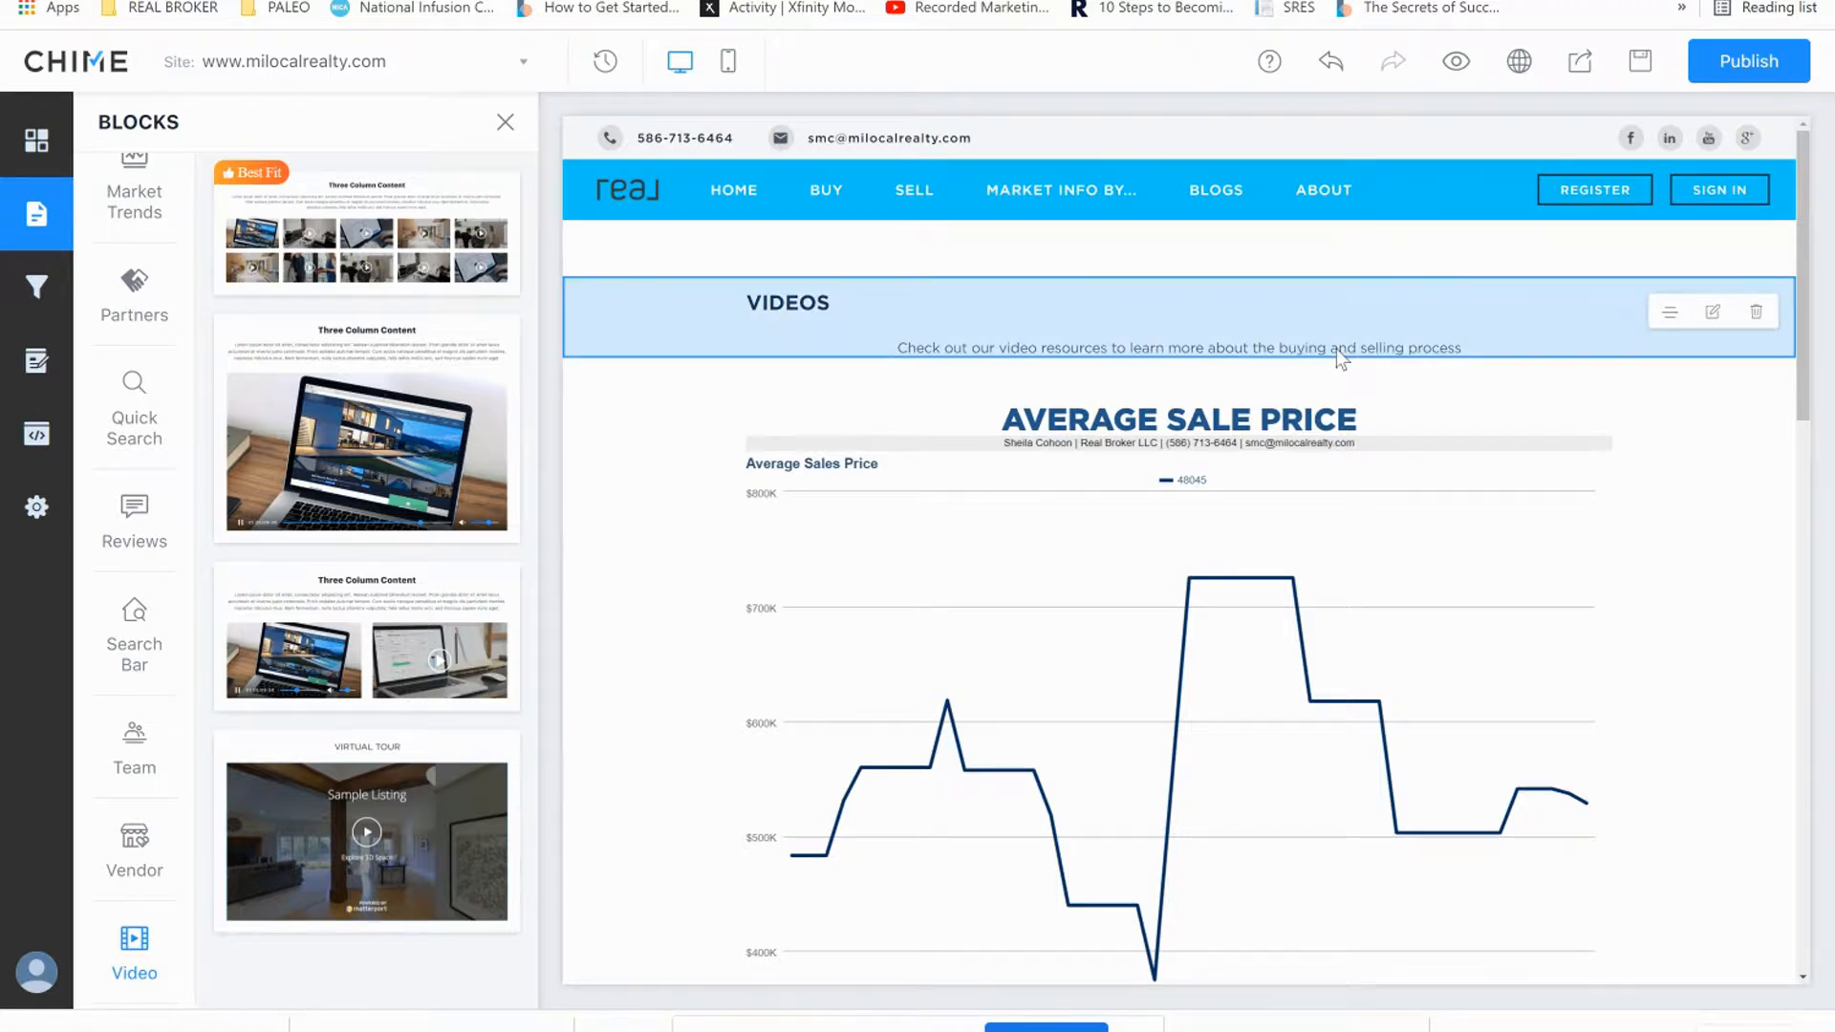
# Examine the page down to its footer and look through the available block categories for further content.
pyautogui.scroll(-6, 1057, 543)
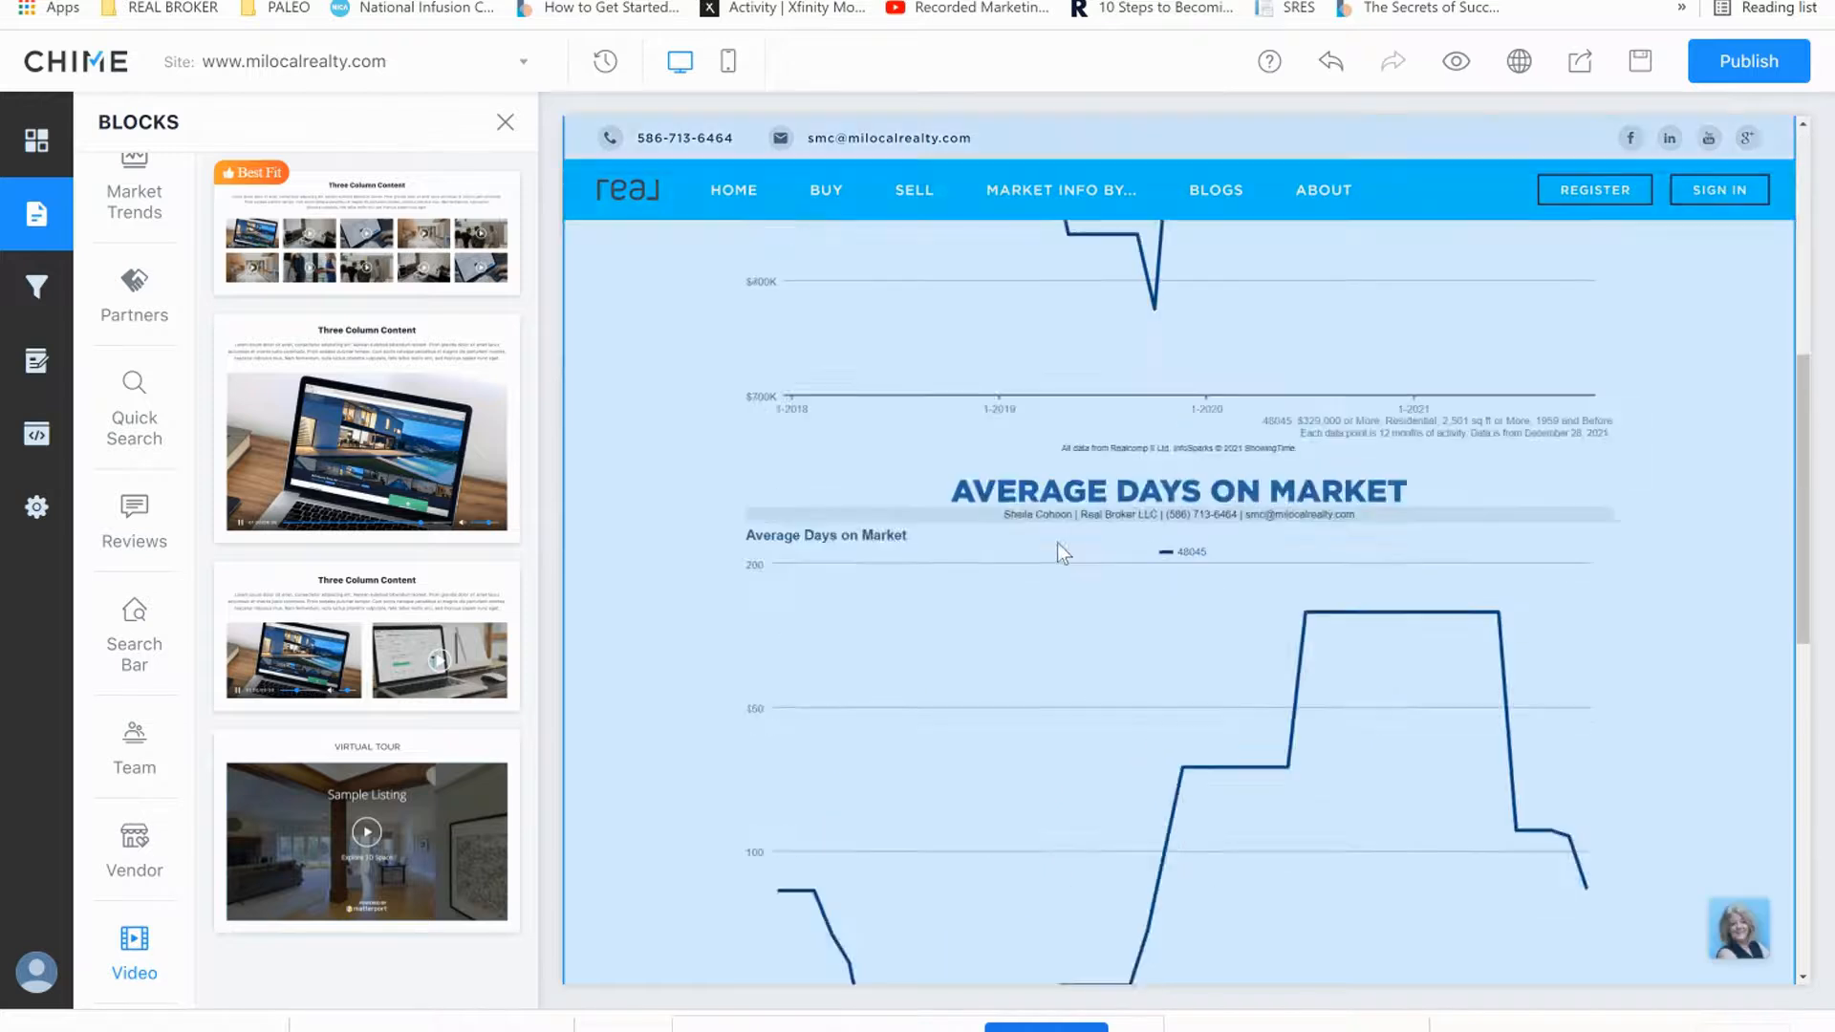
pyautogui.scroll(-9, 1057, 543)
pyautogui.scroll(3, 1142, 483)
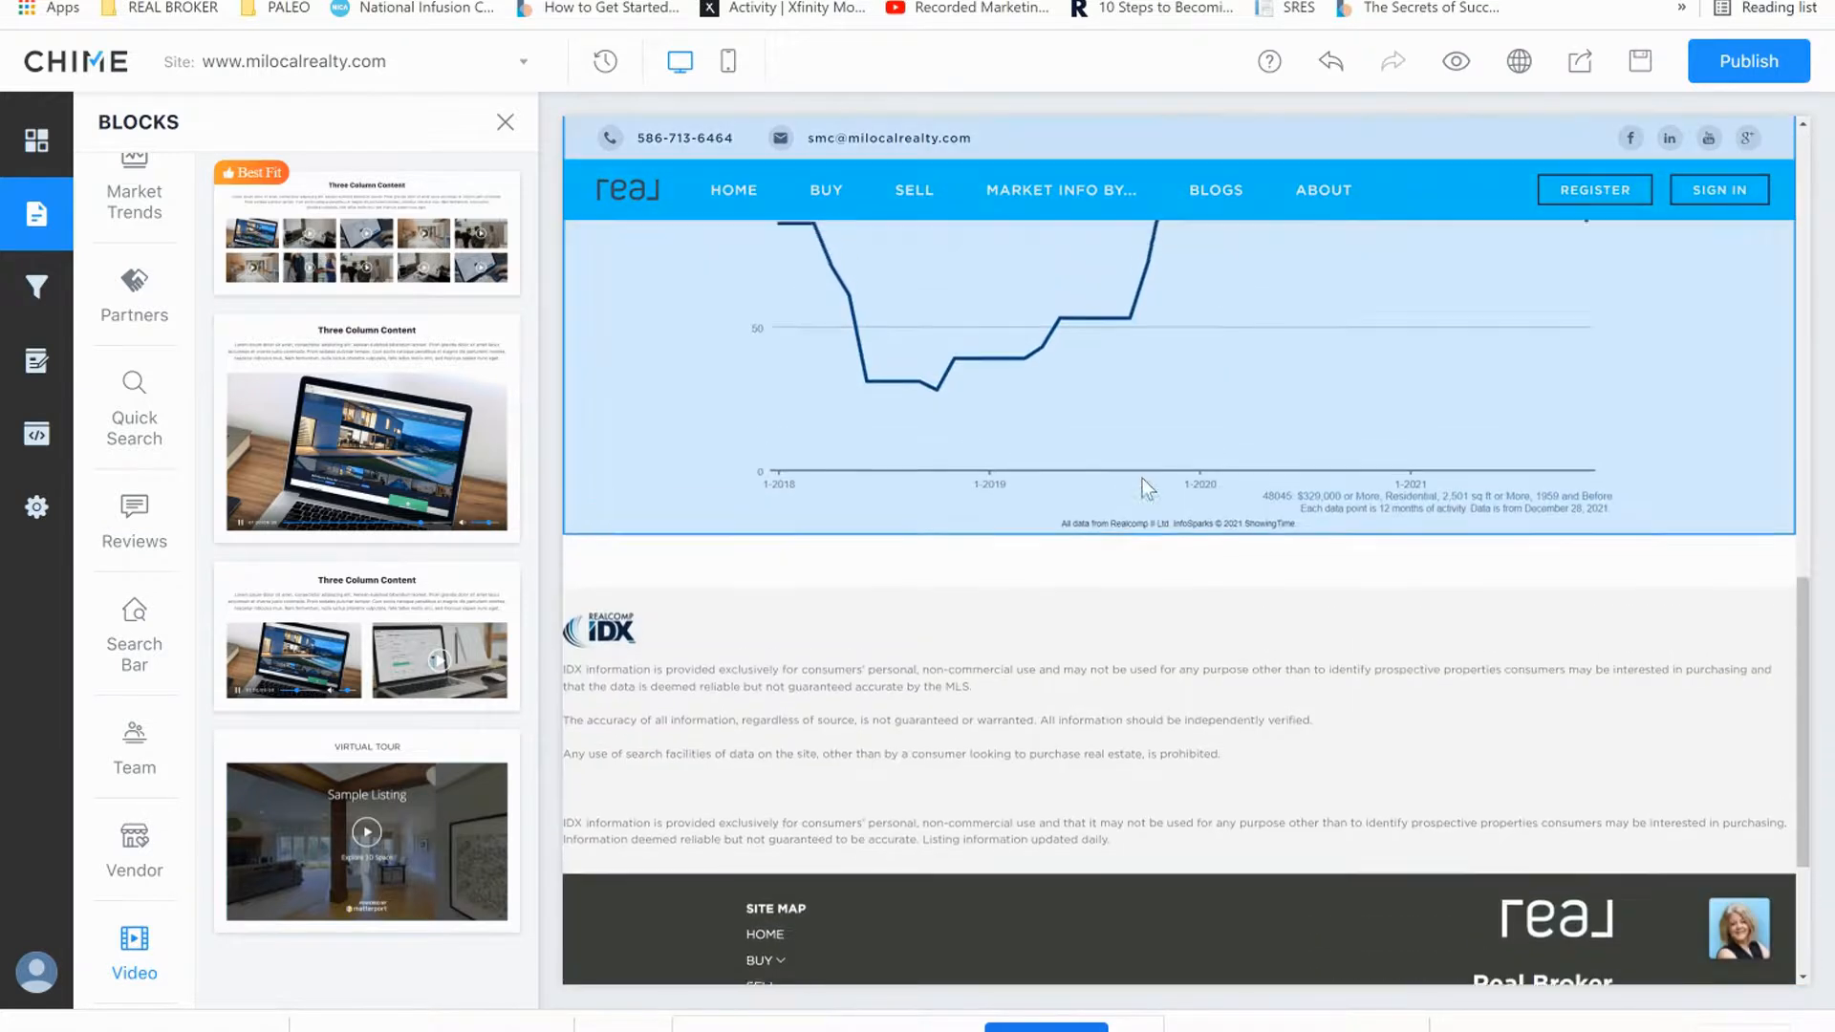
pyautogui.scroll(4, 1142, 478)
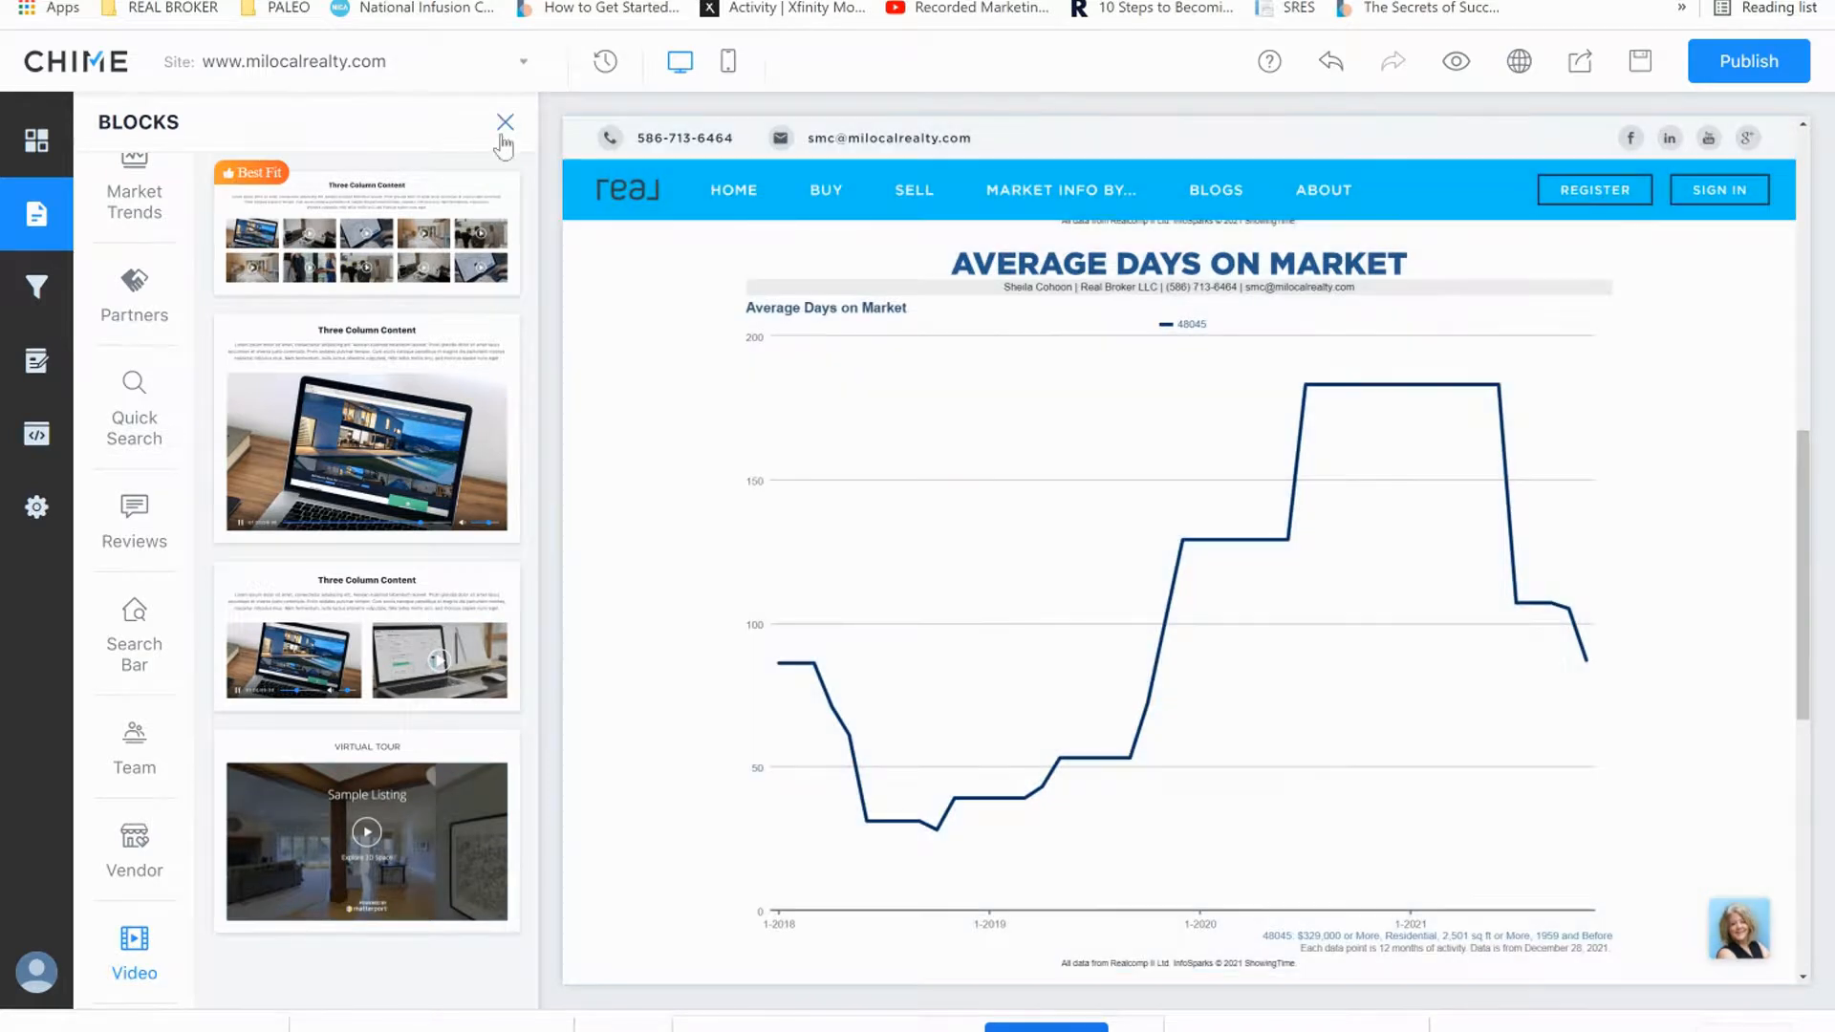
pyautogui.click(504, 124)
pyautogui.moveTo(149, 230)
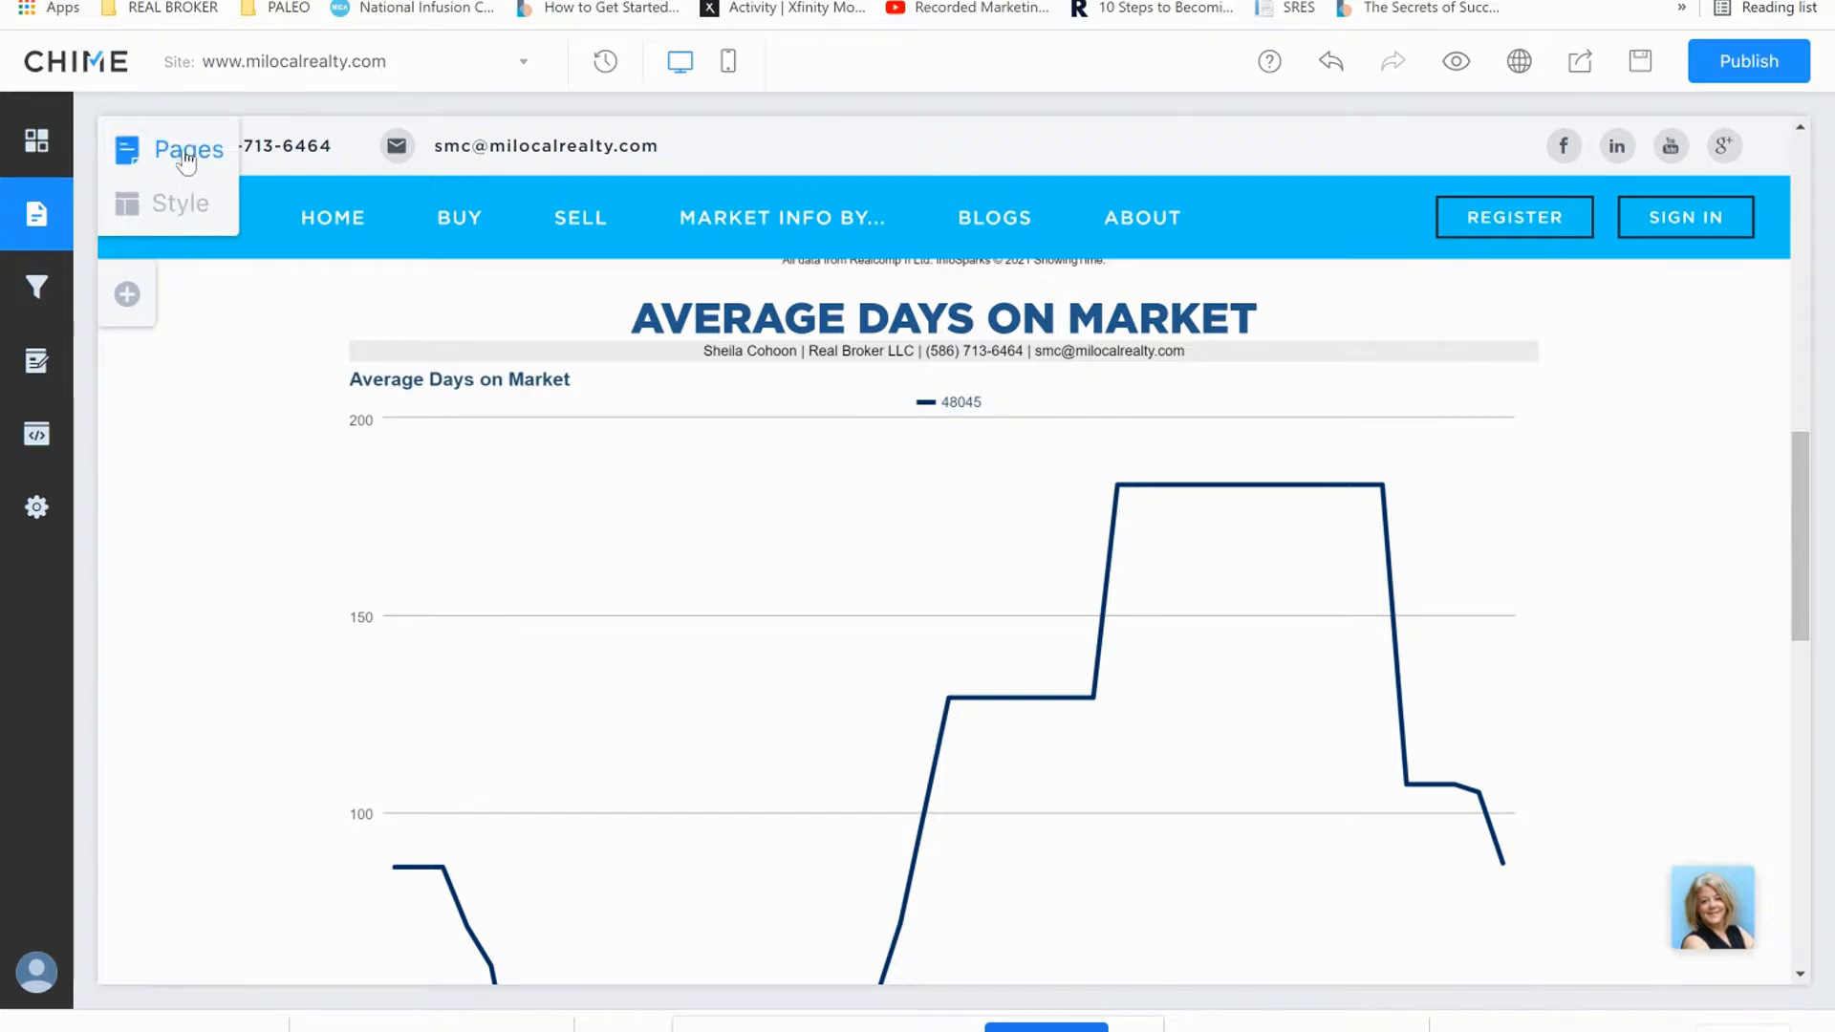
pyautogui.click(138, 306)
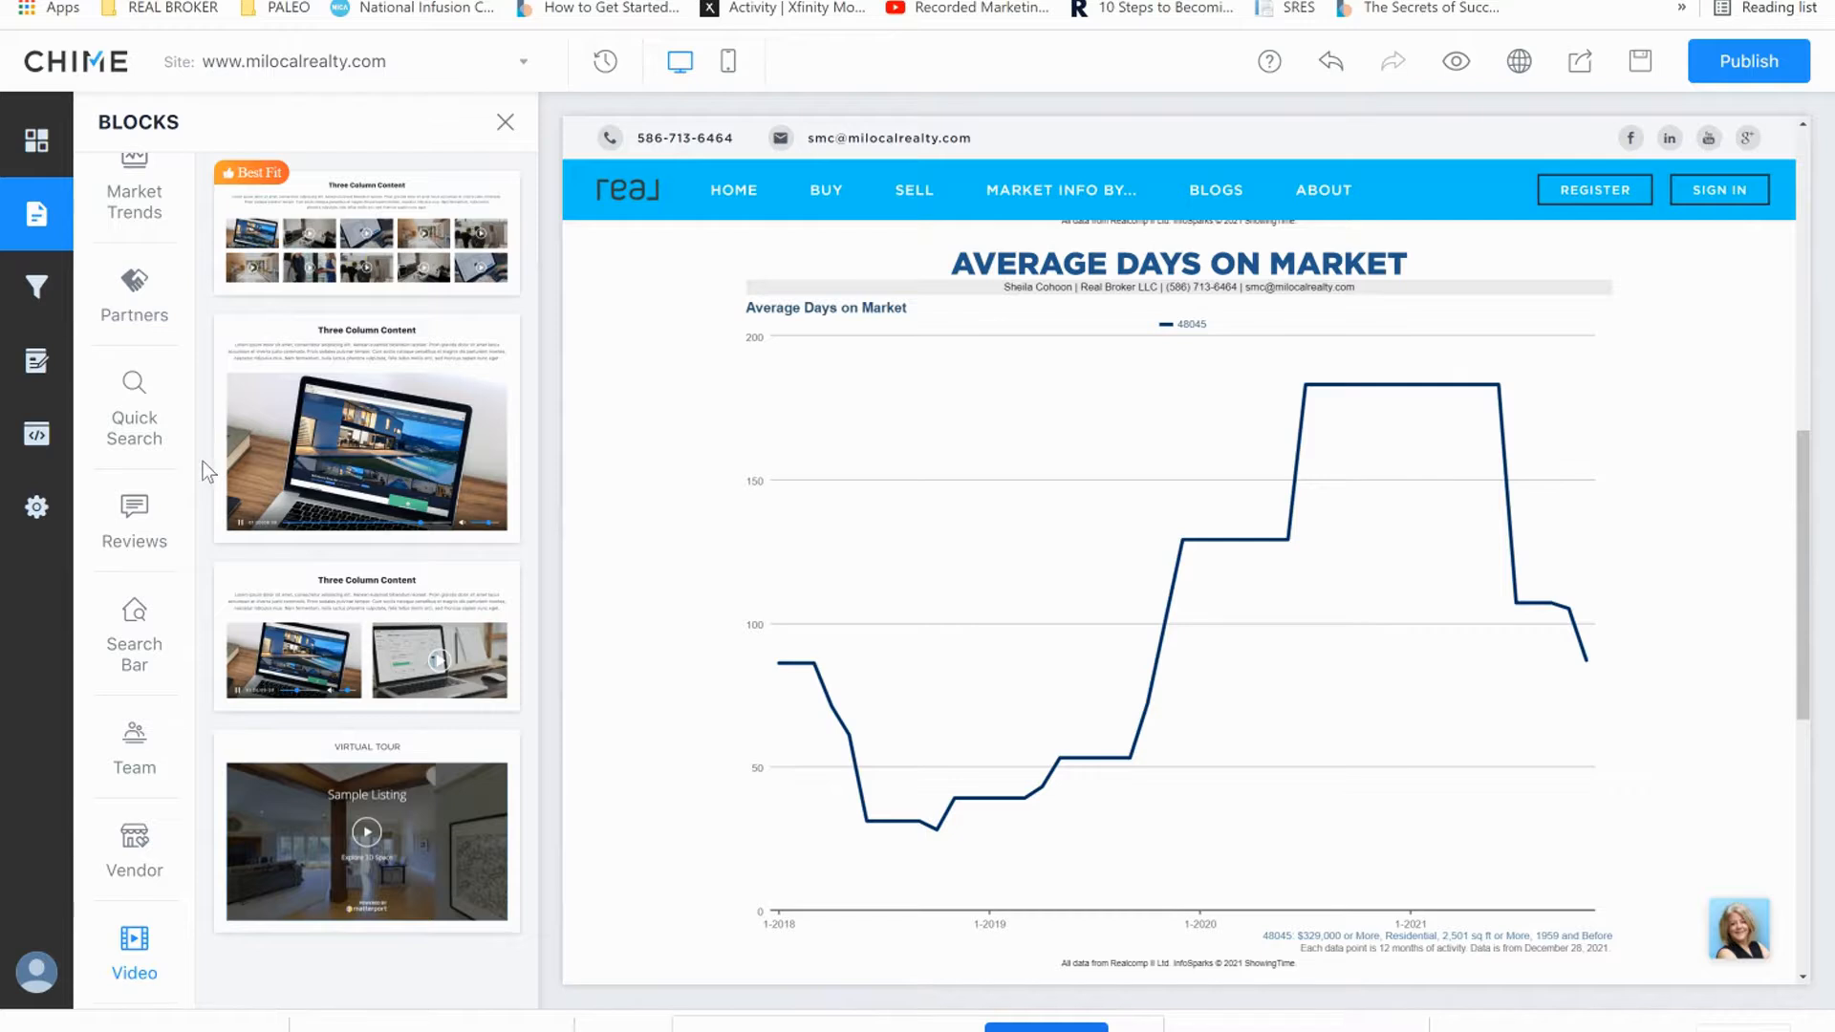
pyautogui.scroll(5, 120, 286)
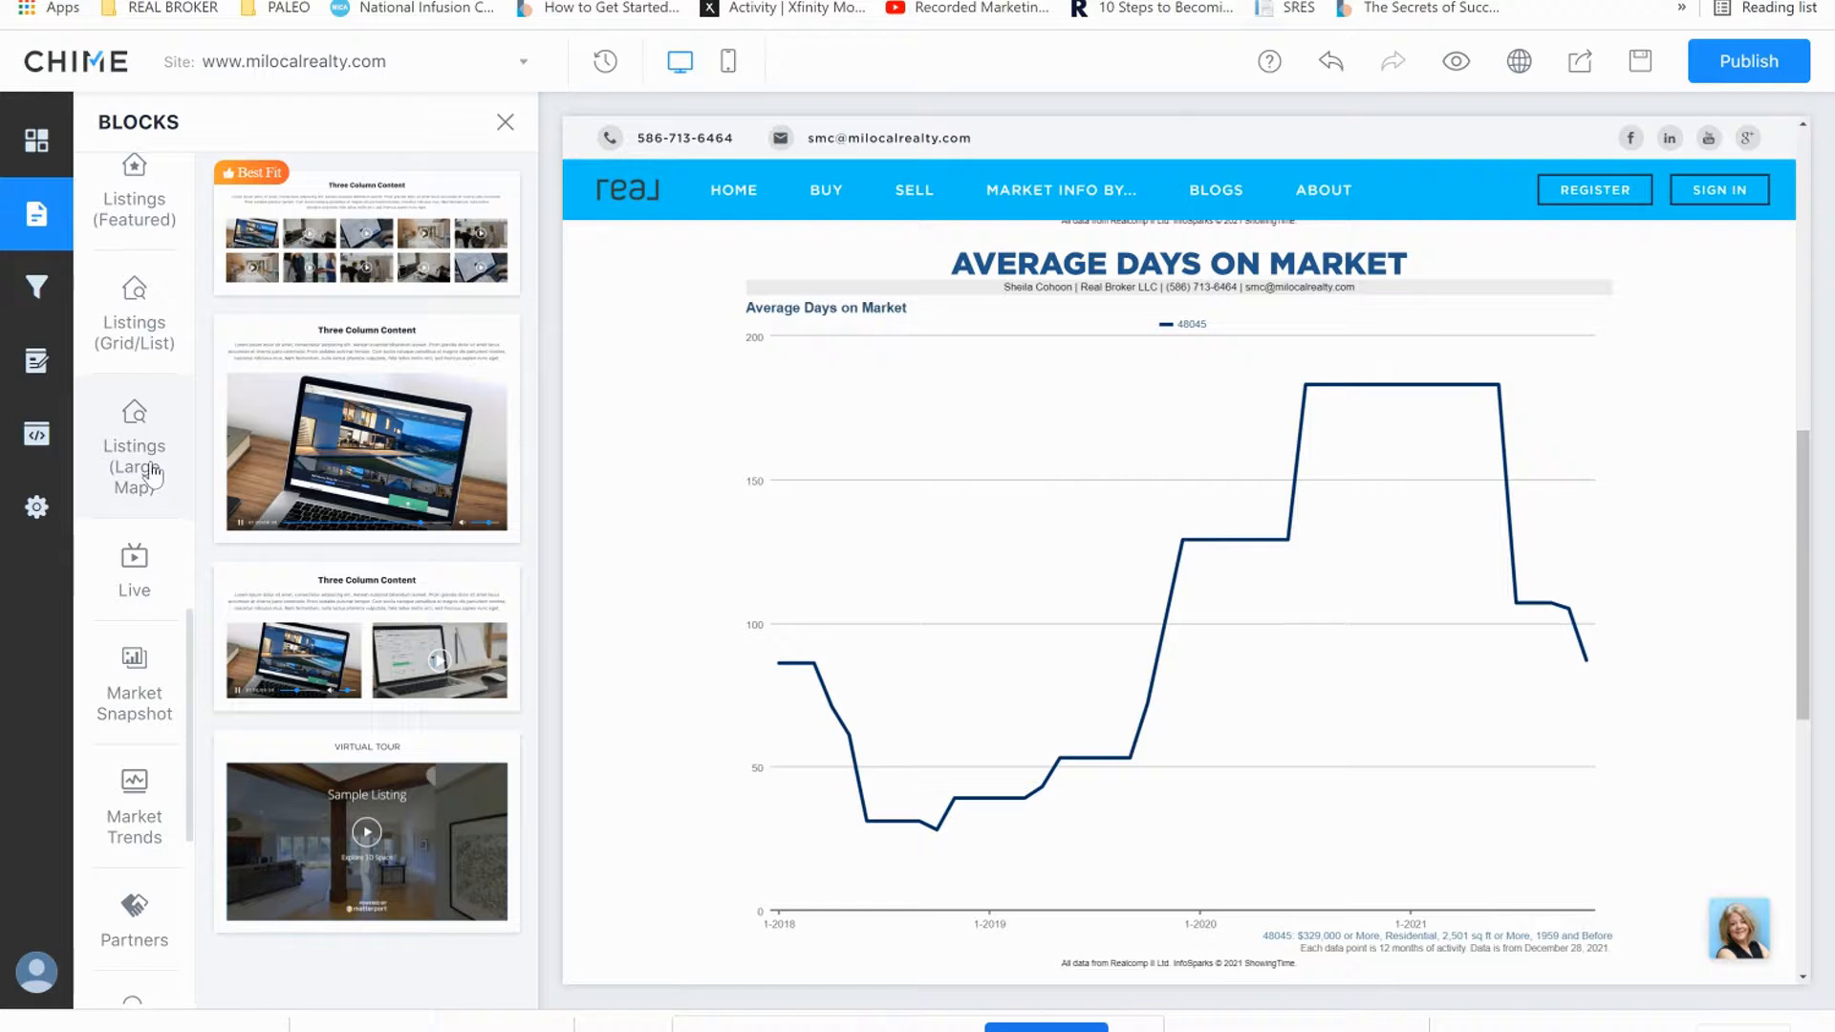
pyautogui.scroll(3, 115, 325)
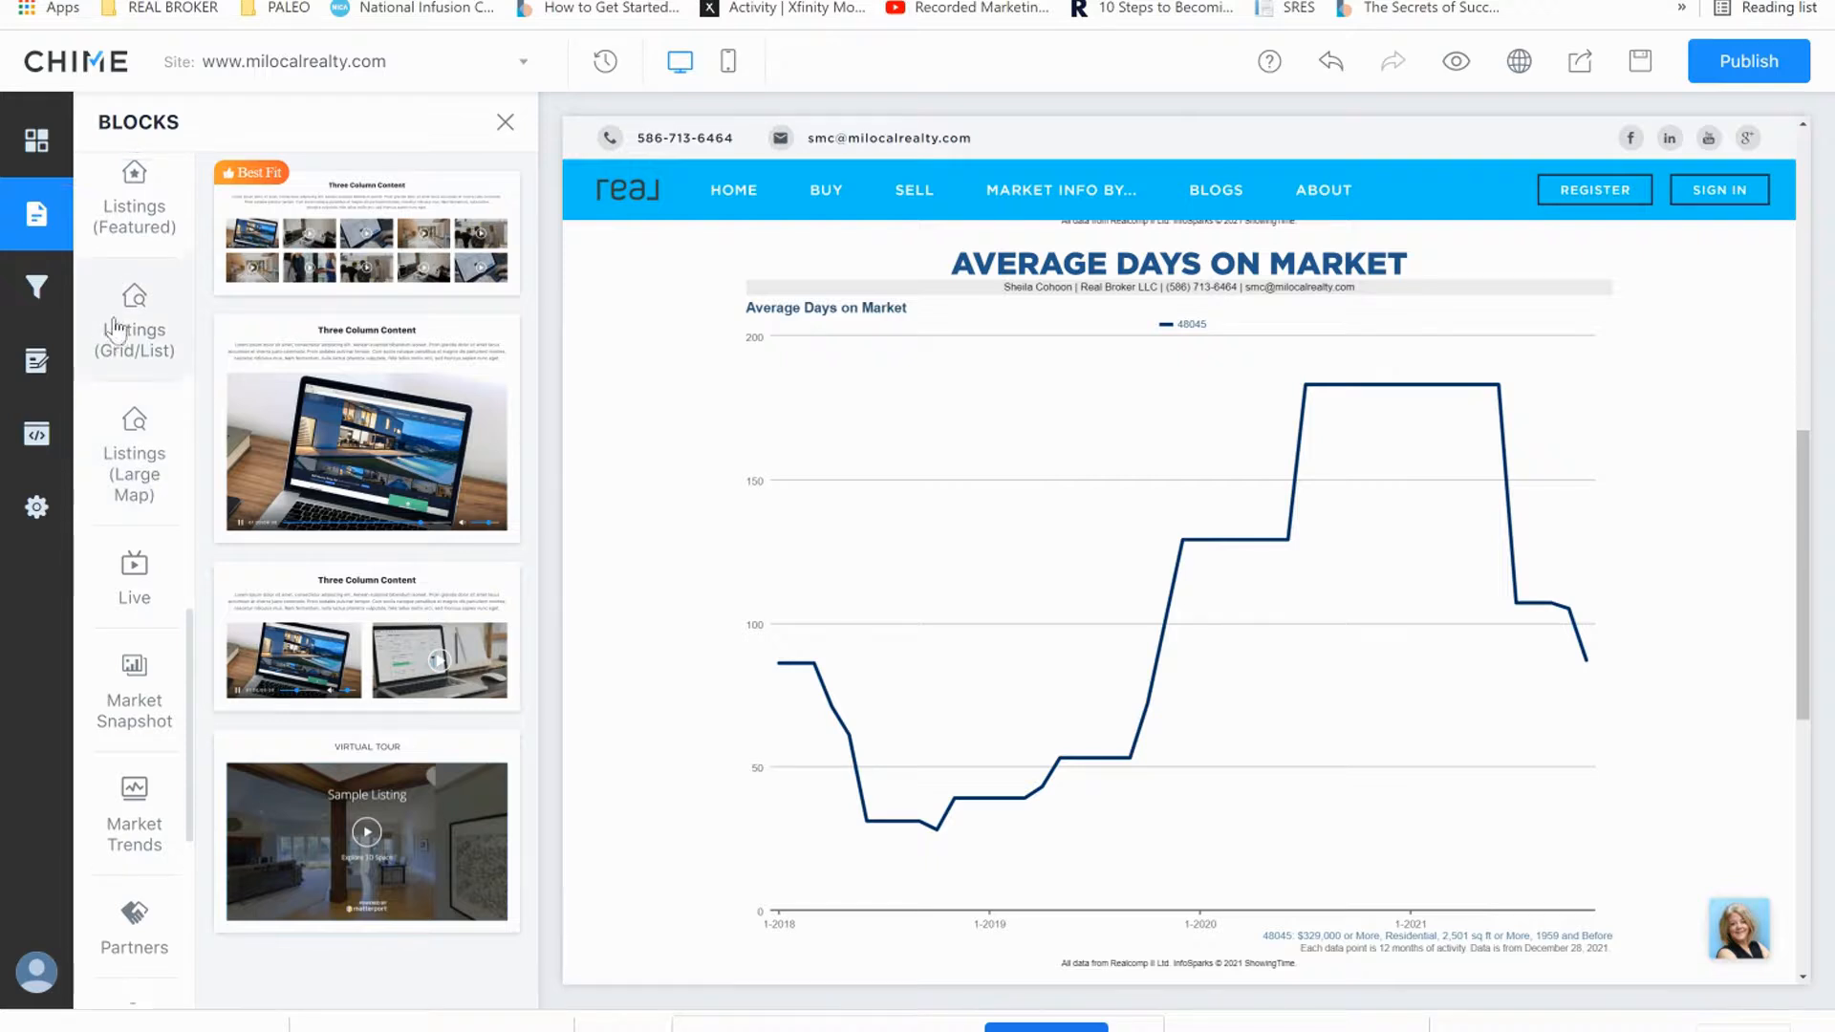
# Browse to the Listings (Grid/List) block designs and bring up the area between the Average Days on Market chart and the footer.
pyautogui.scroll(3, 138, 336)
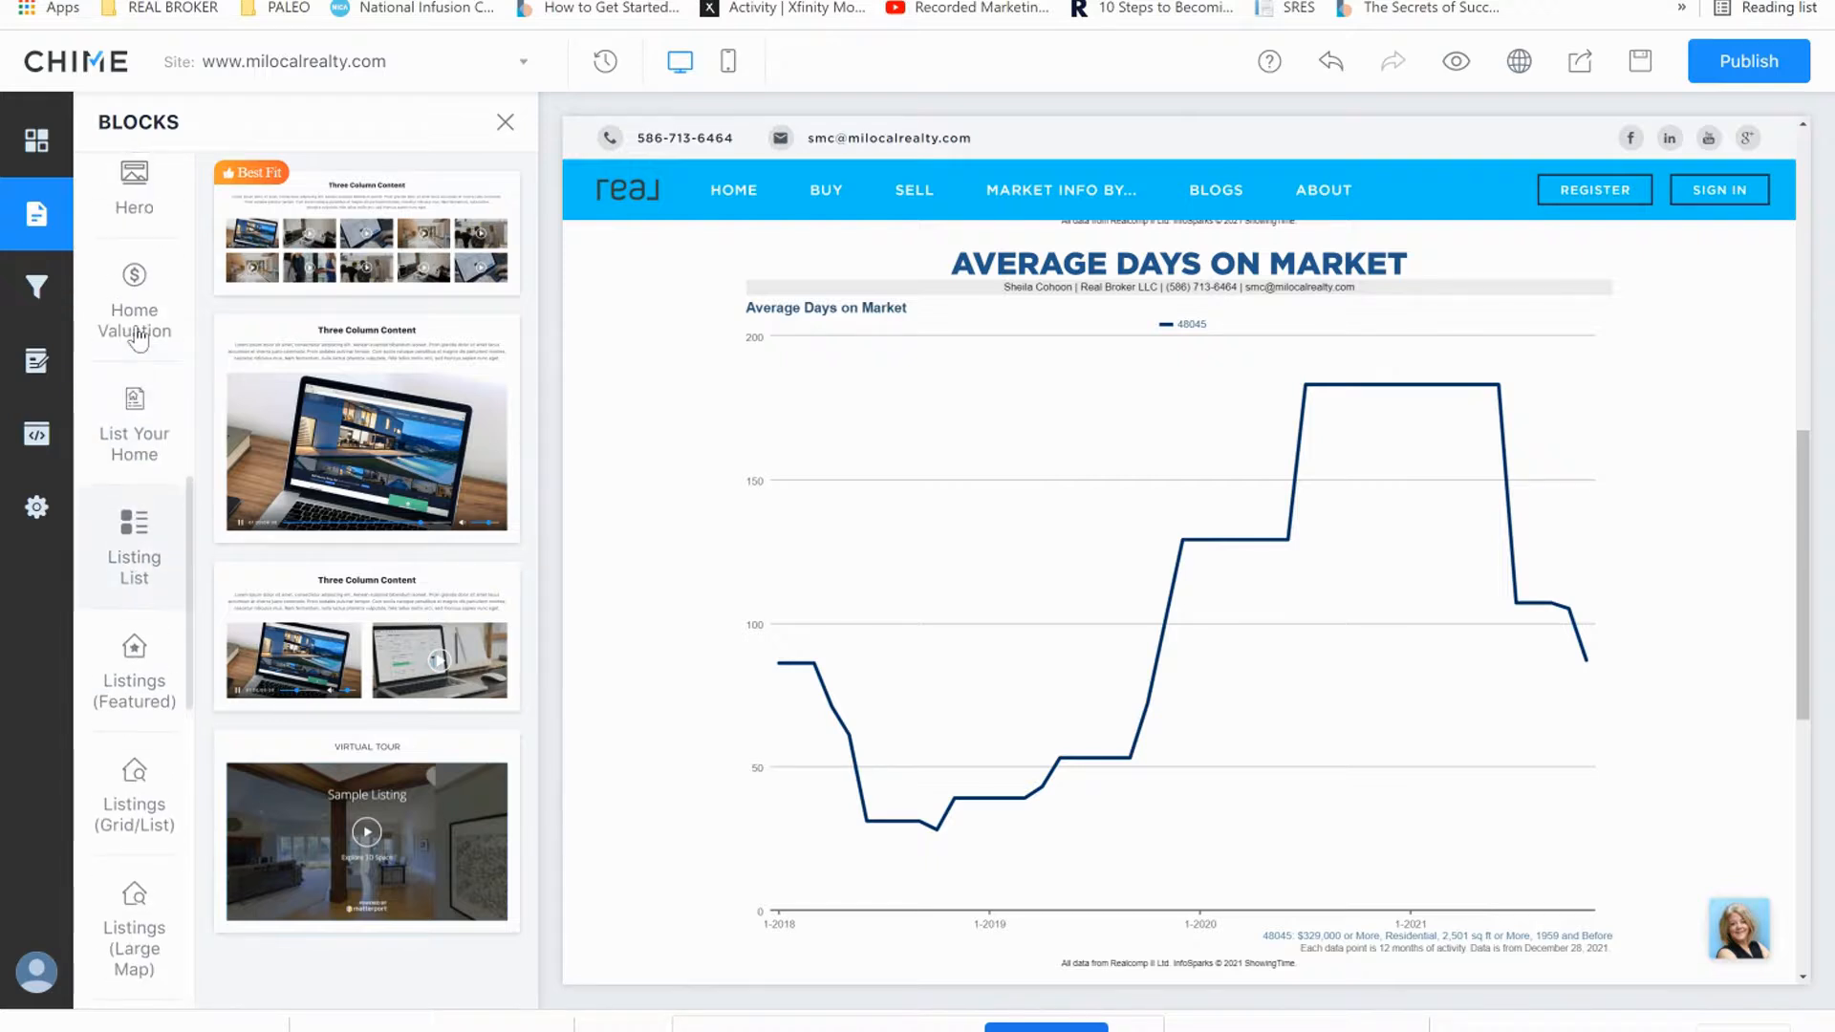
pyautogui.scroll(-4, 136, 473)
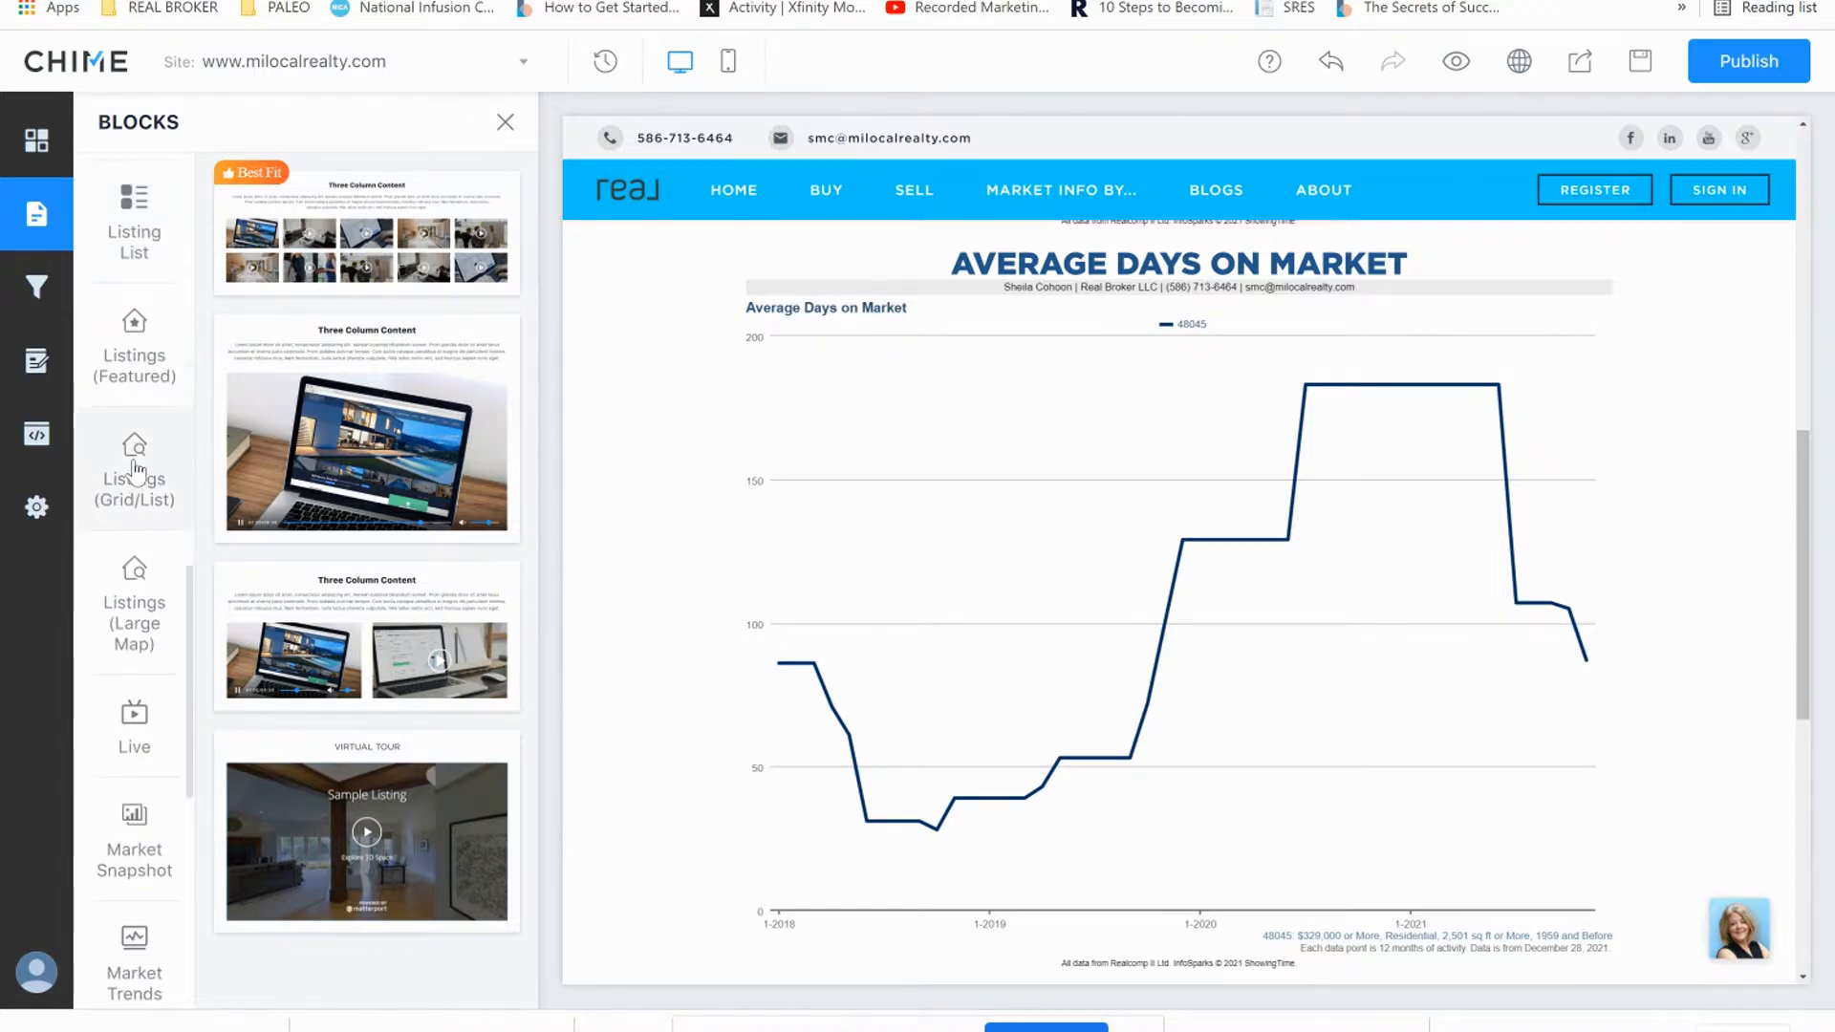
pyautogui.click(134, 468)
pyautogui.scroll(-10, 932, 593)
pyautogui.scroll(2, 948, 592)
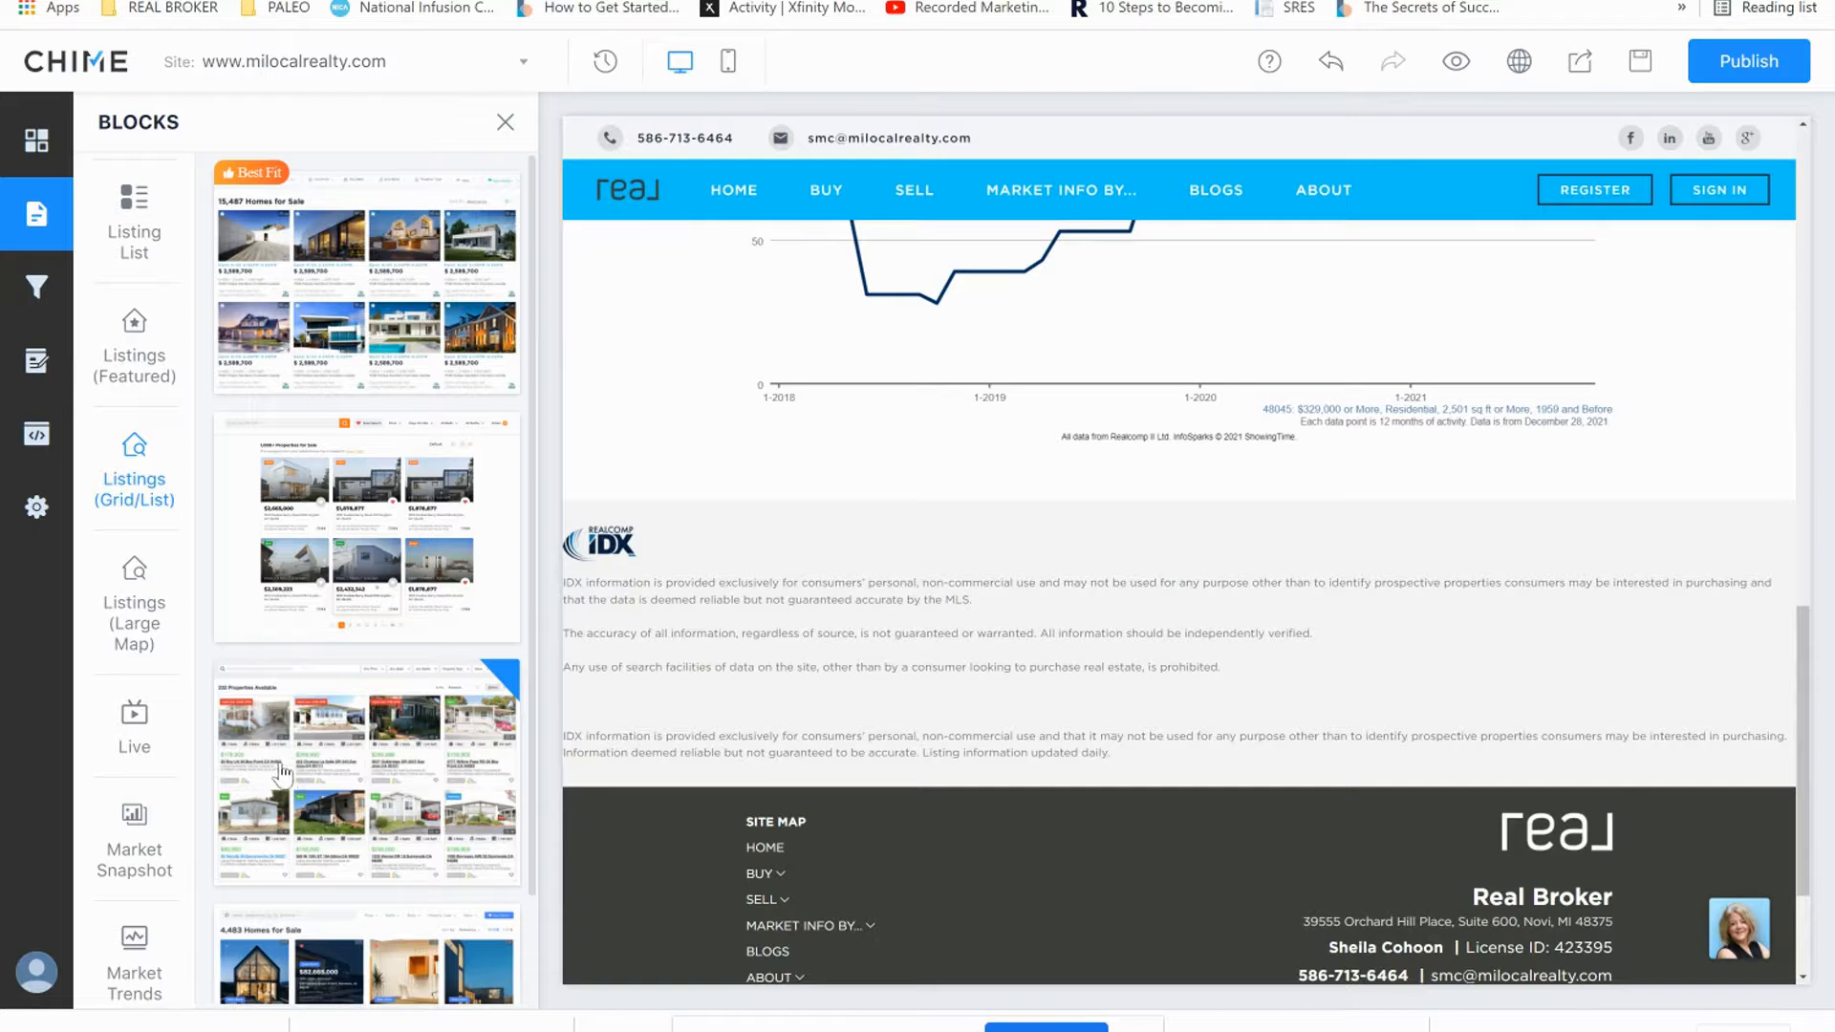
pyautogui.moveTo(286, 776); pyautogui.dragTo(804, 669)
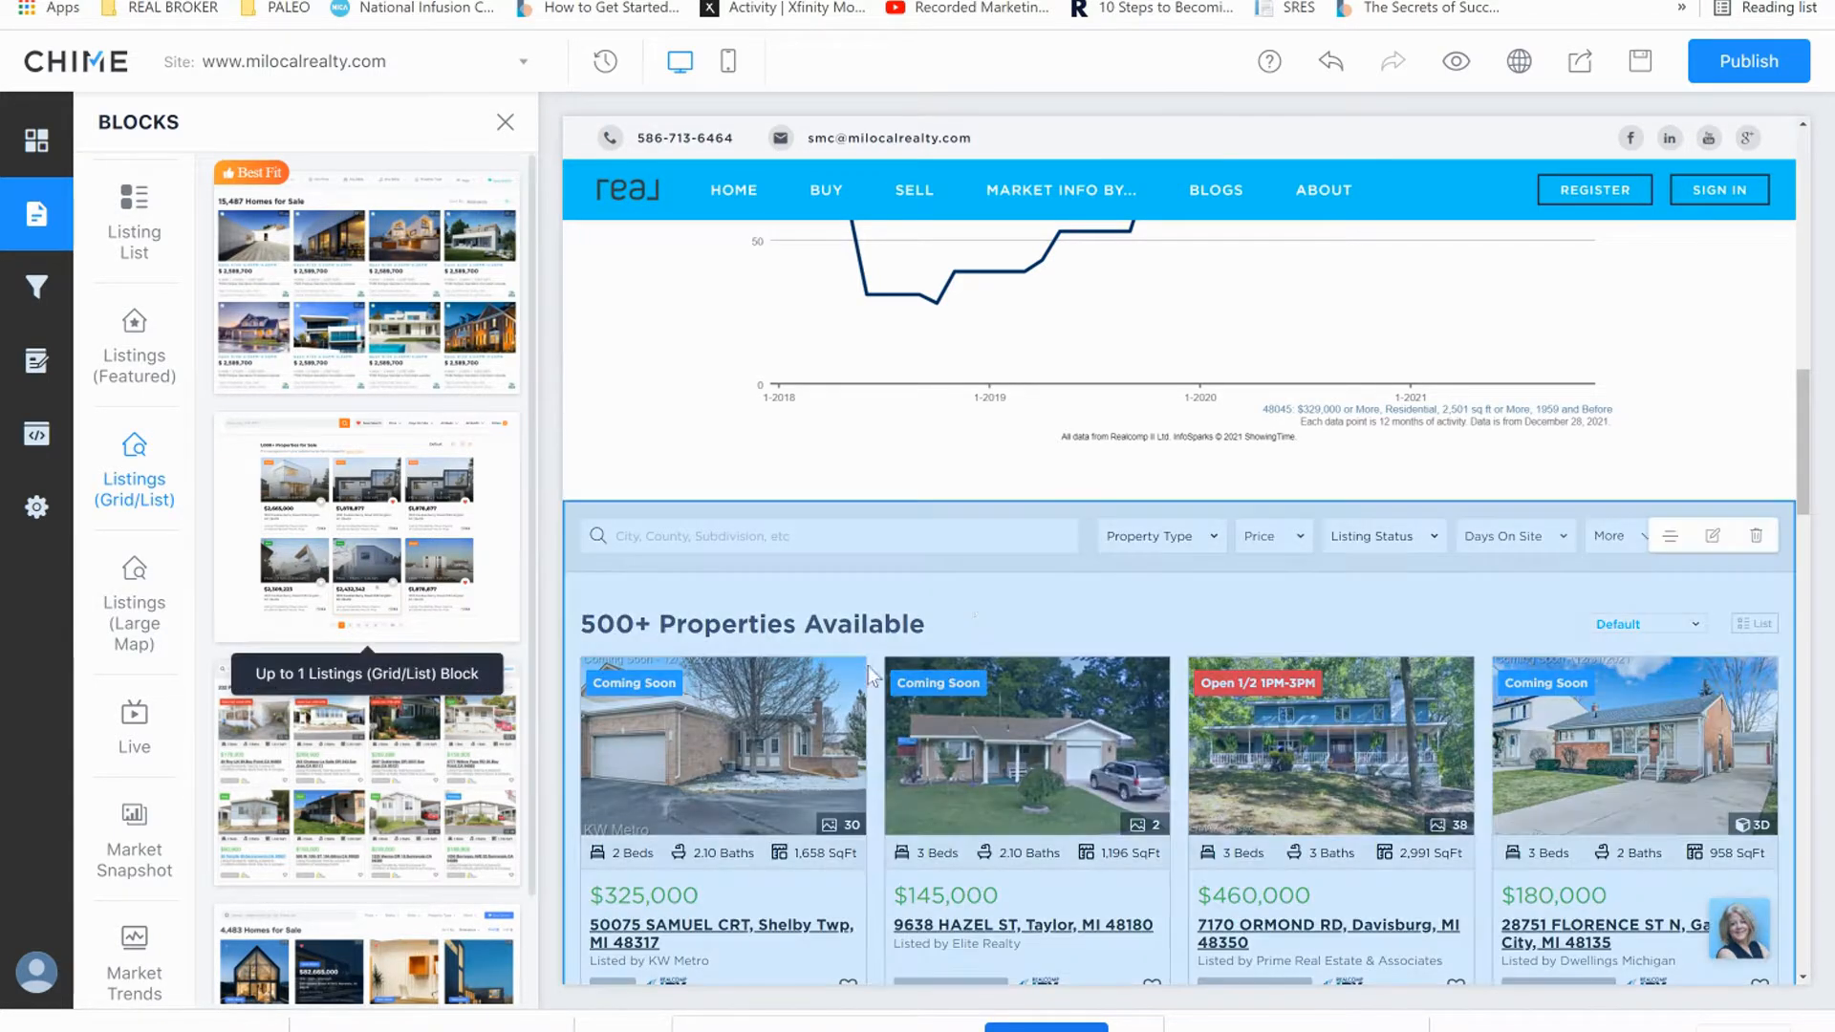
pyautogui.click(1755, 535)
pyautogui.click(1142, 585)
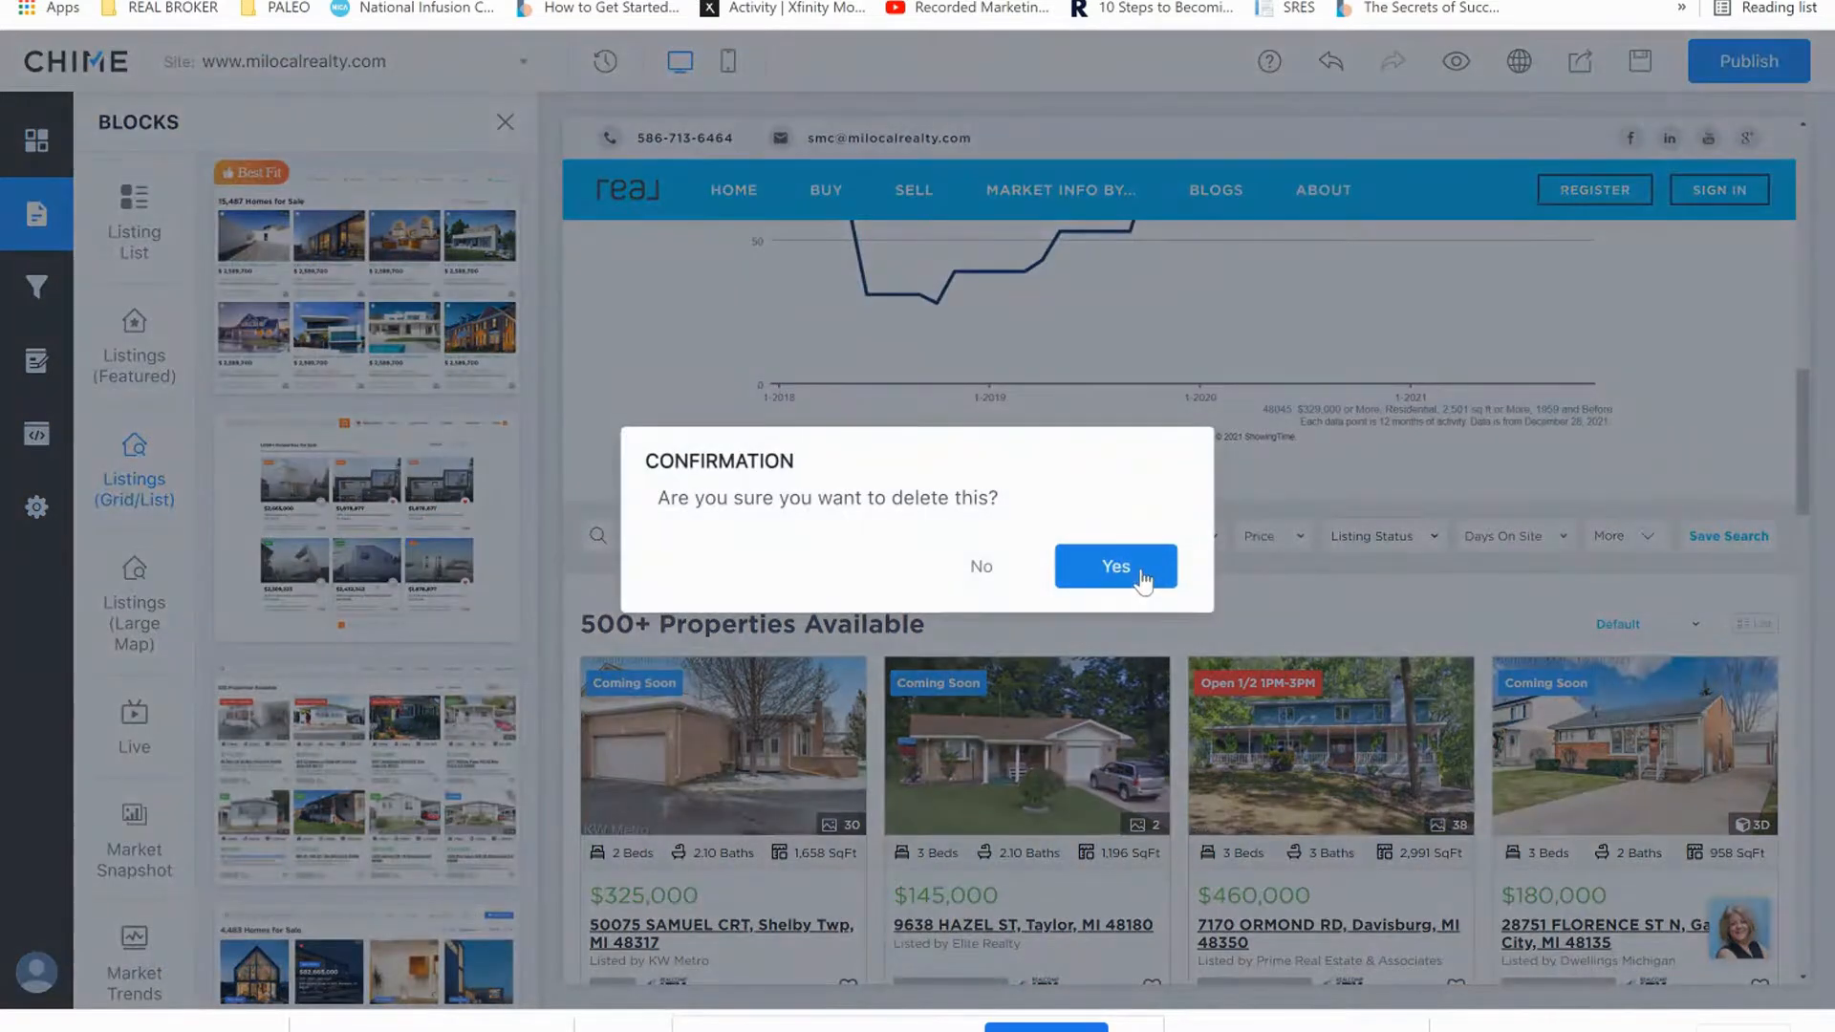
# Add the second Listings (Grid/List) design to the page directly below the Average Days on Market chart.
pyautogui.moveTo(339, 517); pyautogui.dragTo(1000, 650)
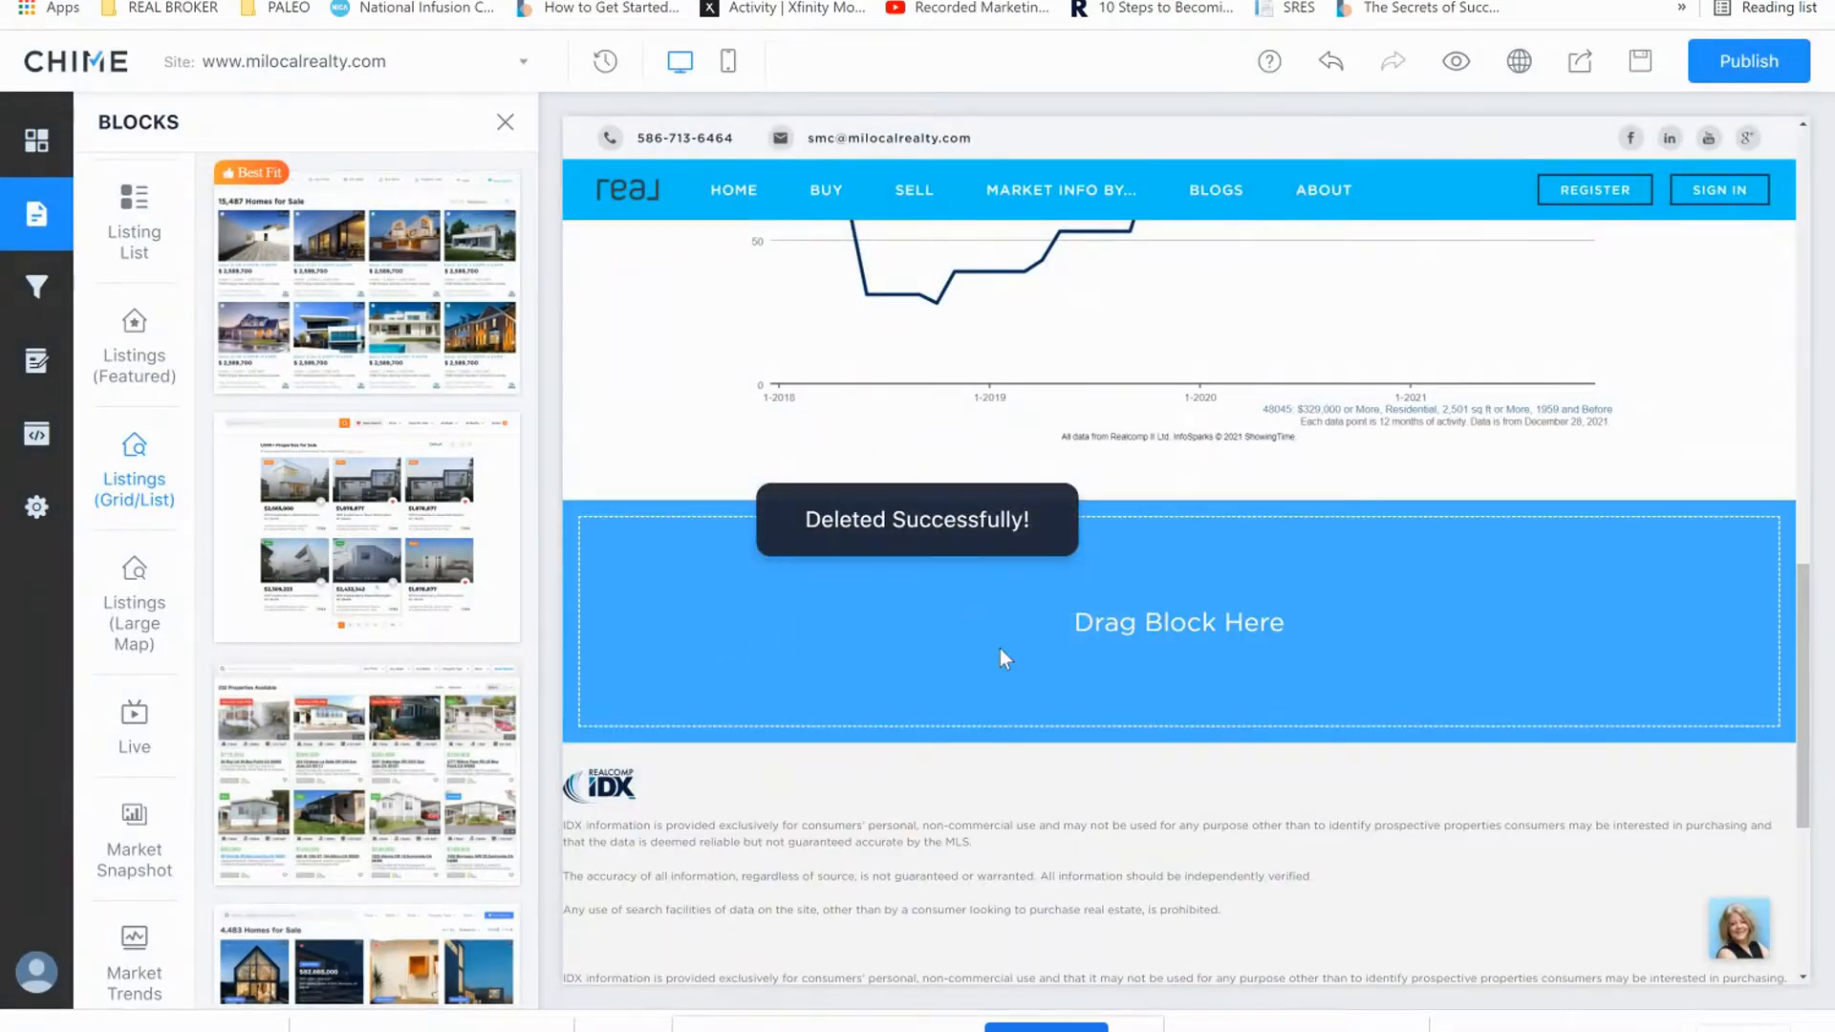
pyautogui.moveTo(487, 540); pyautogui.dragTo(951, 610)
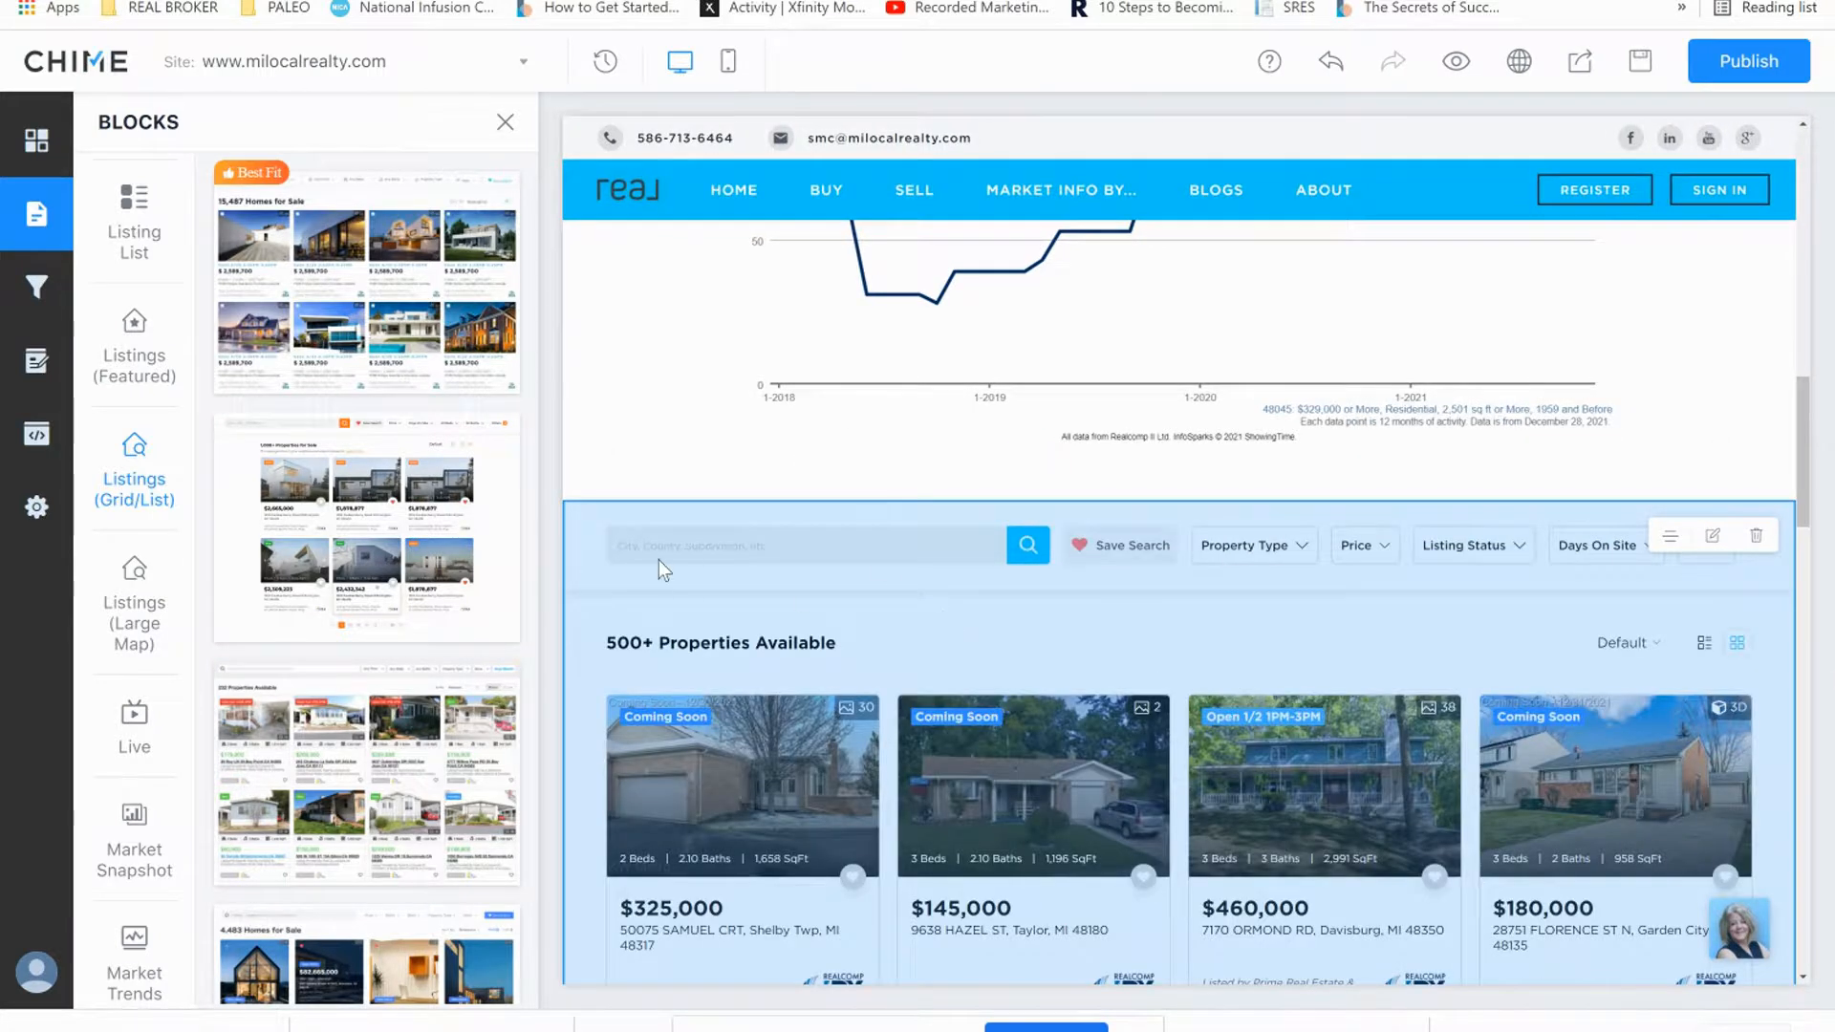
# Edit the listings block's preset filter to include the property types Single Family Home and Condo.
pyautogui.click(1711, 537)
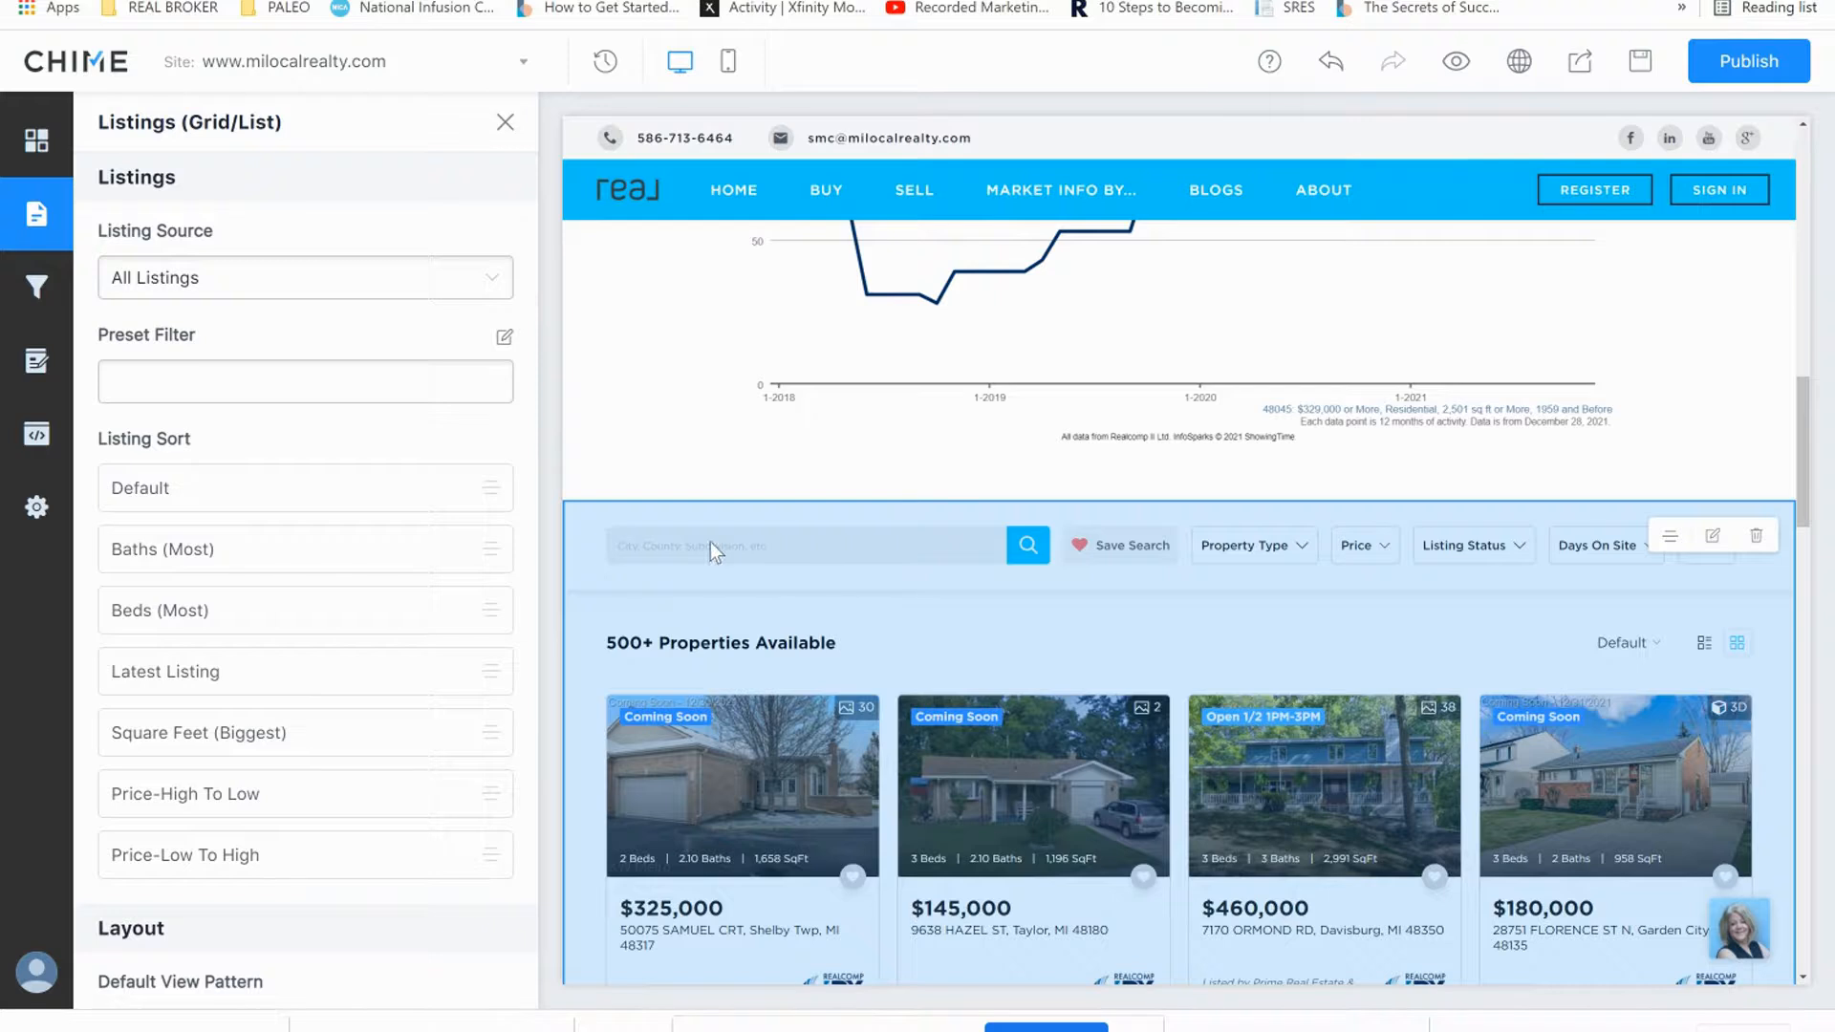
pyautogui.click(503, 339)
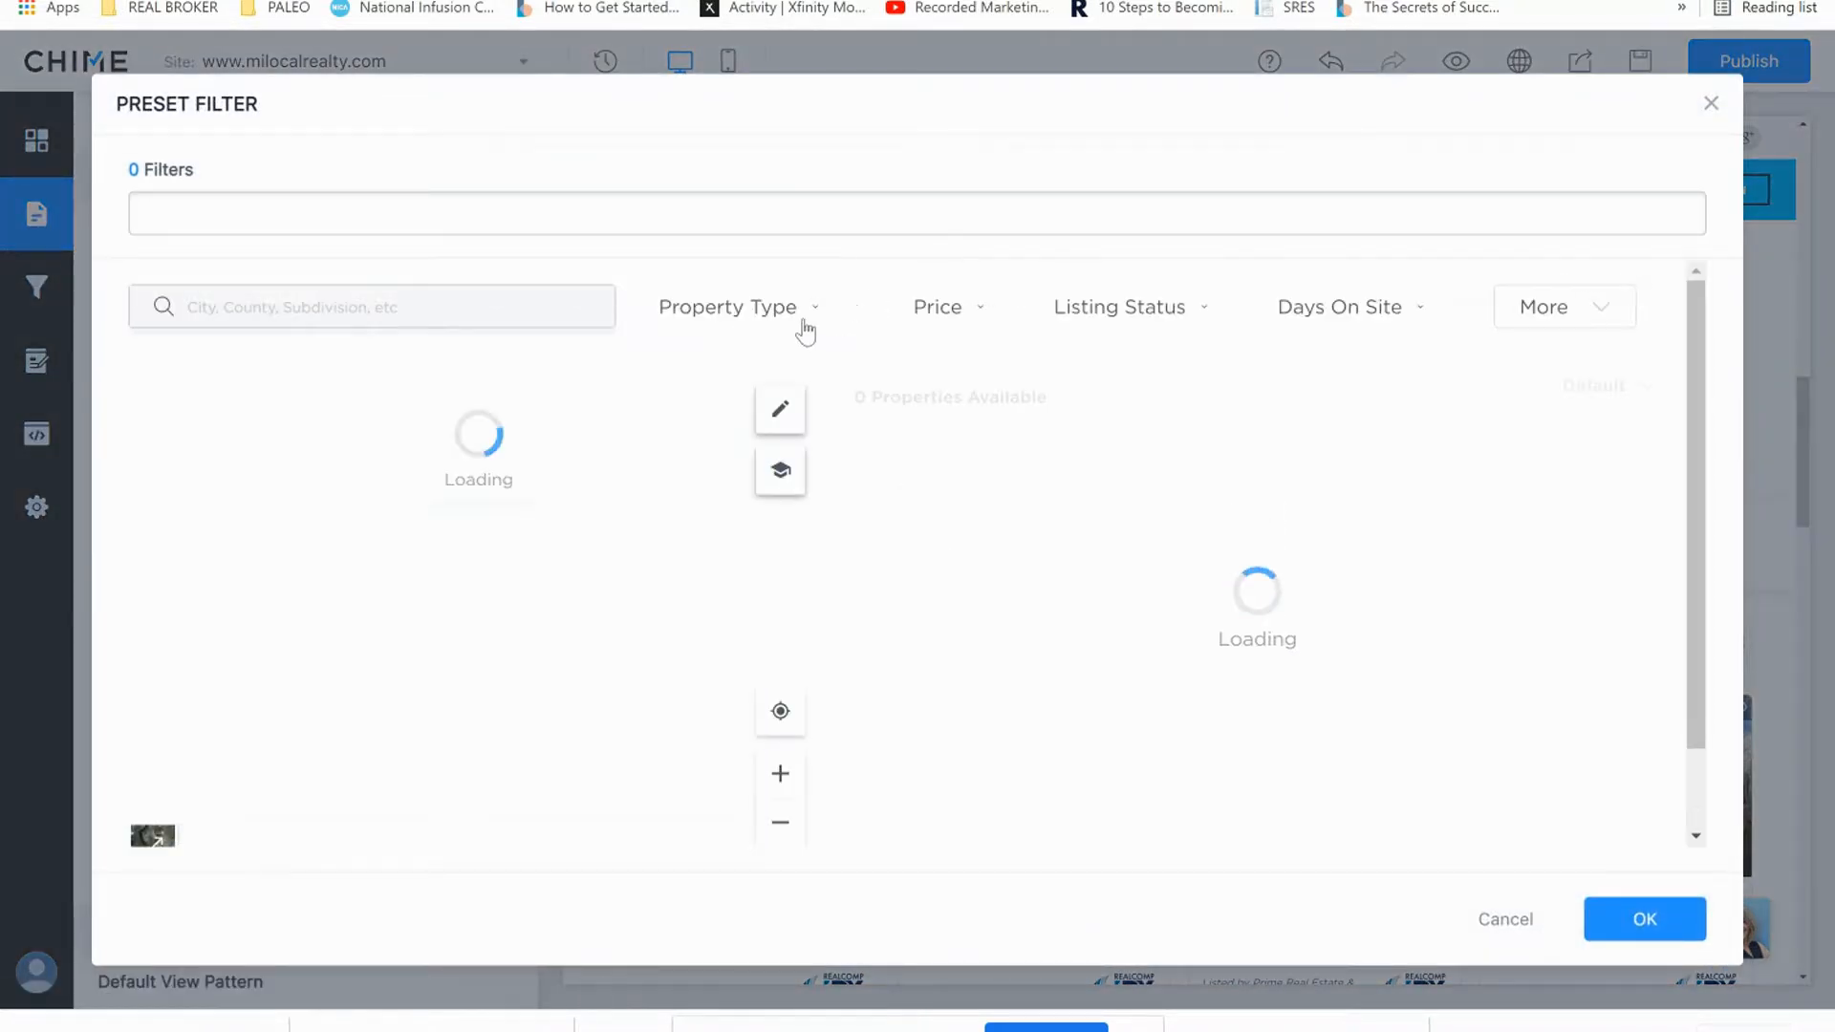
pyautogui.click(809, 315)
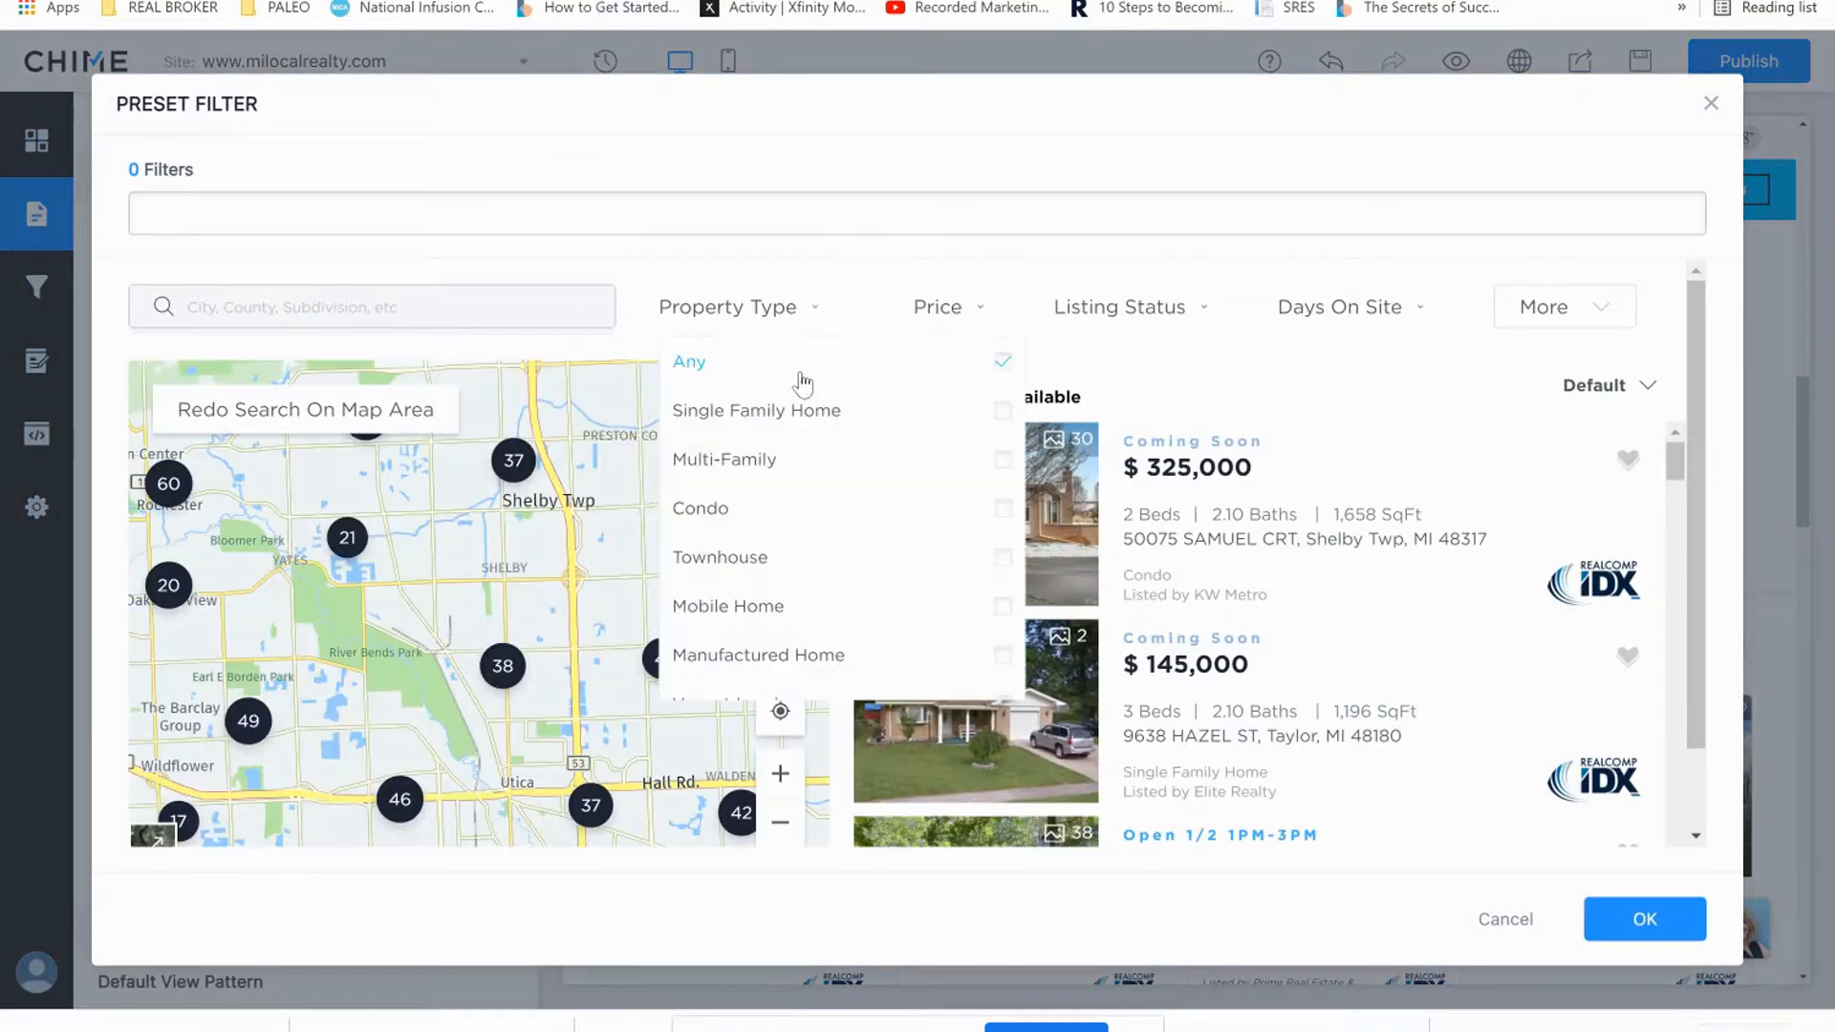
pyautogui.click(997, 421)
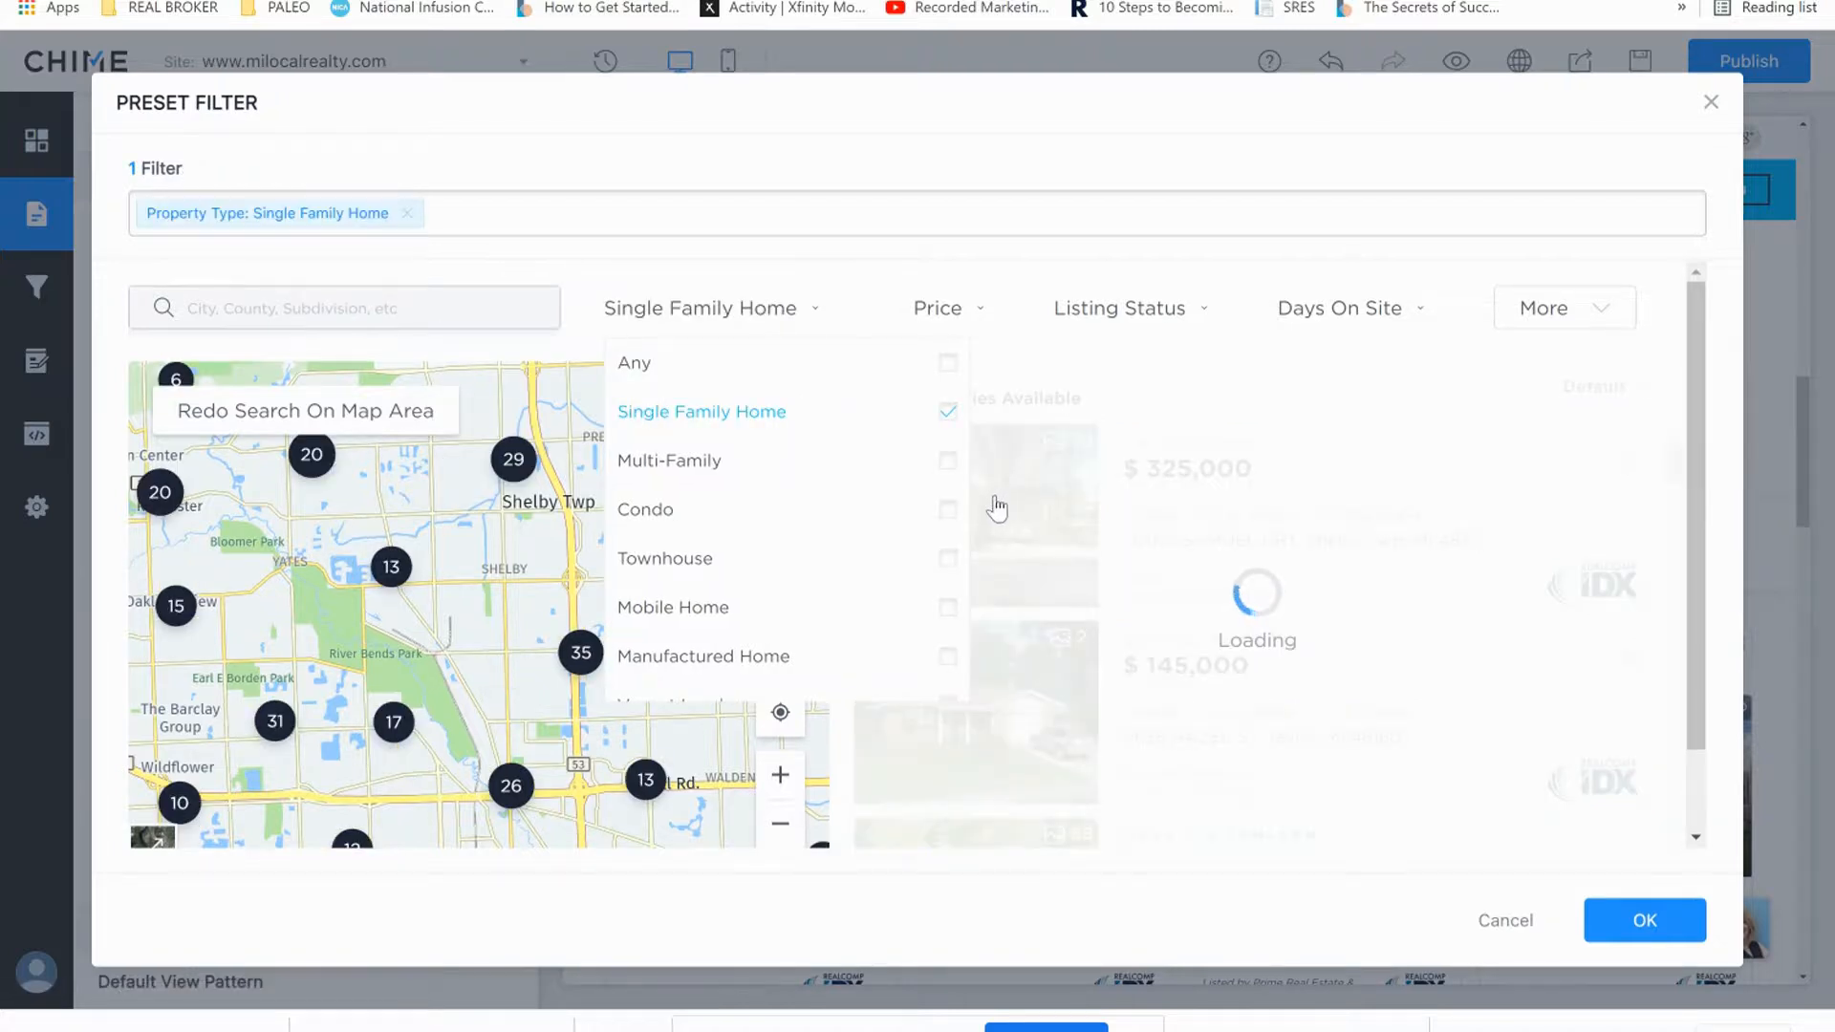
pyautogui.click(951, 509)
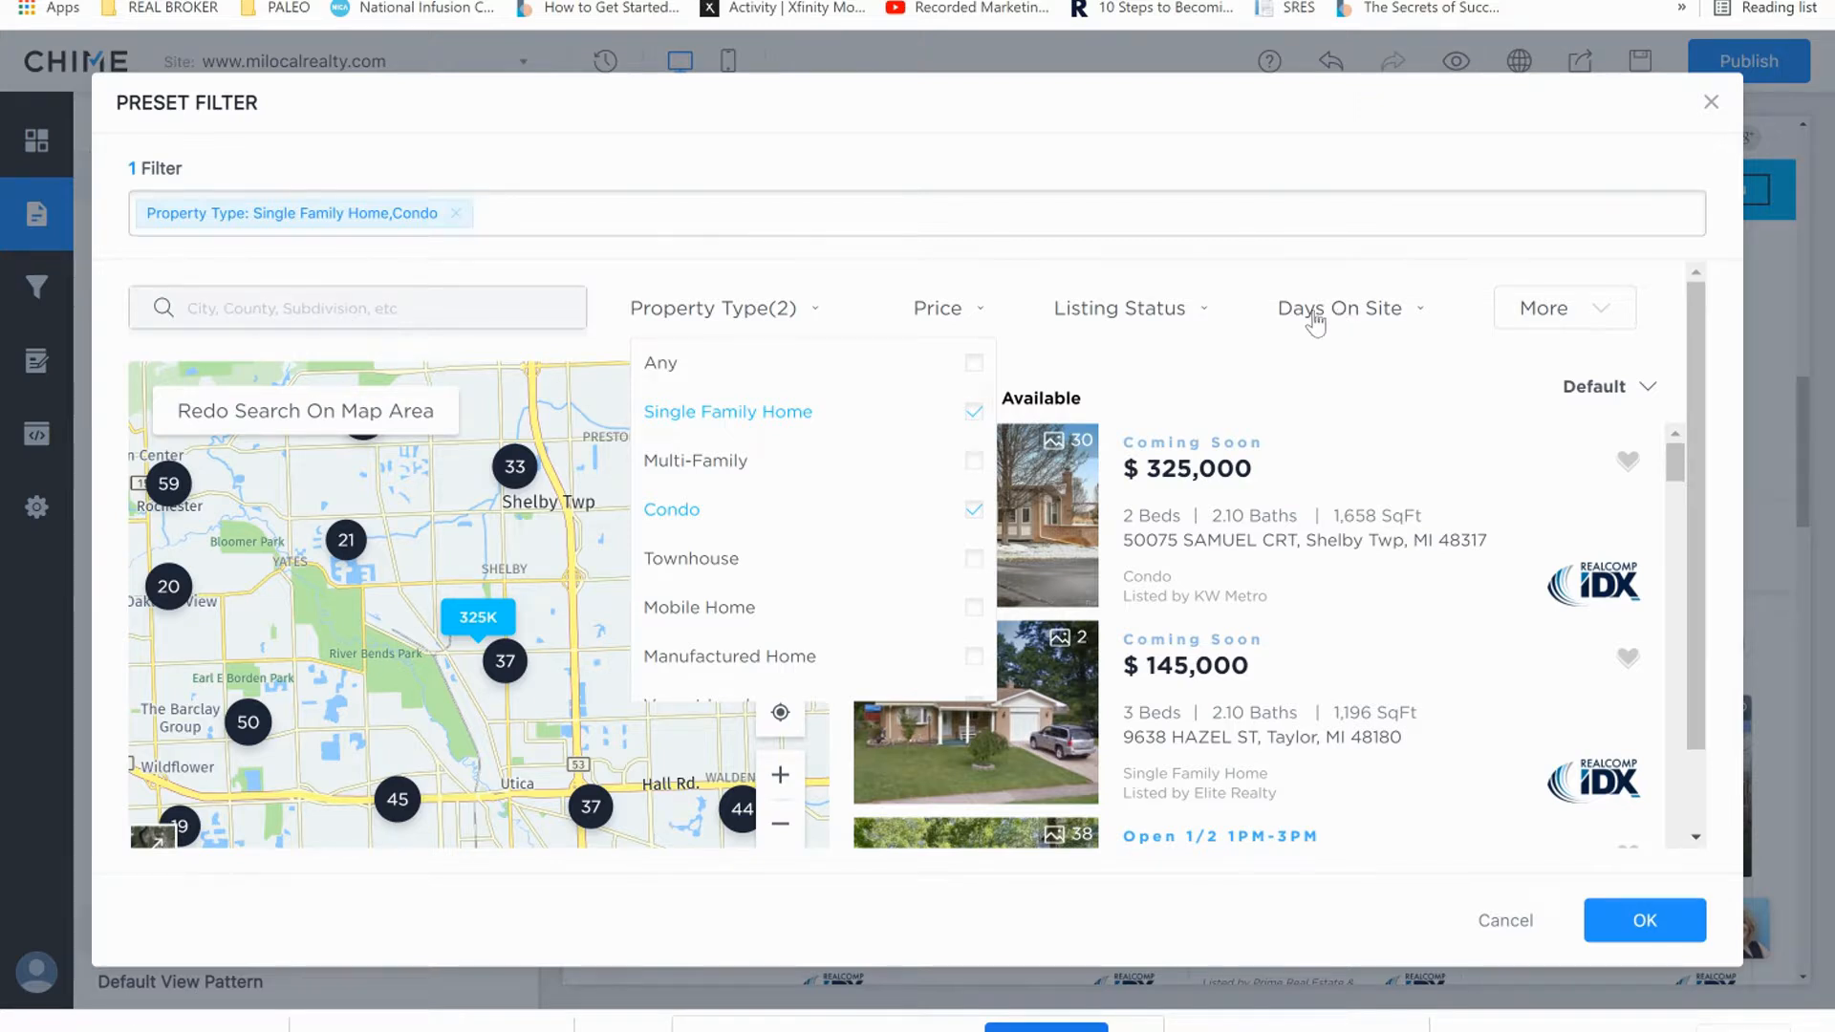
# Restrict the preset filter's listing status to Active and Coming Soon.
pyautogui.click(1168, 333)
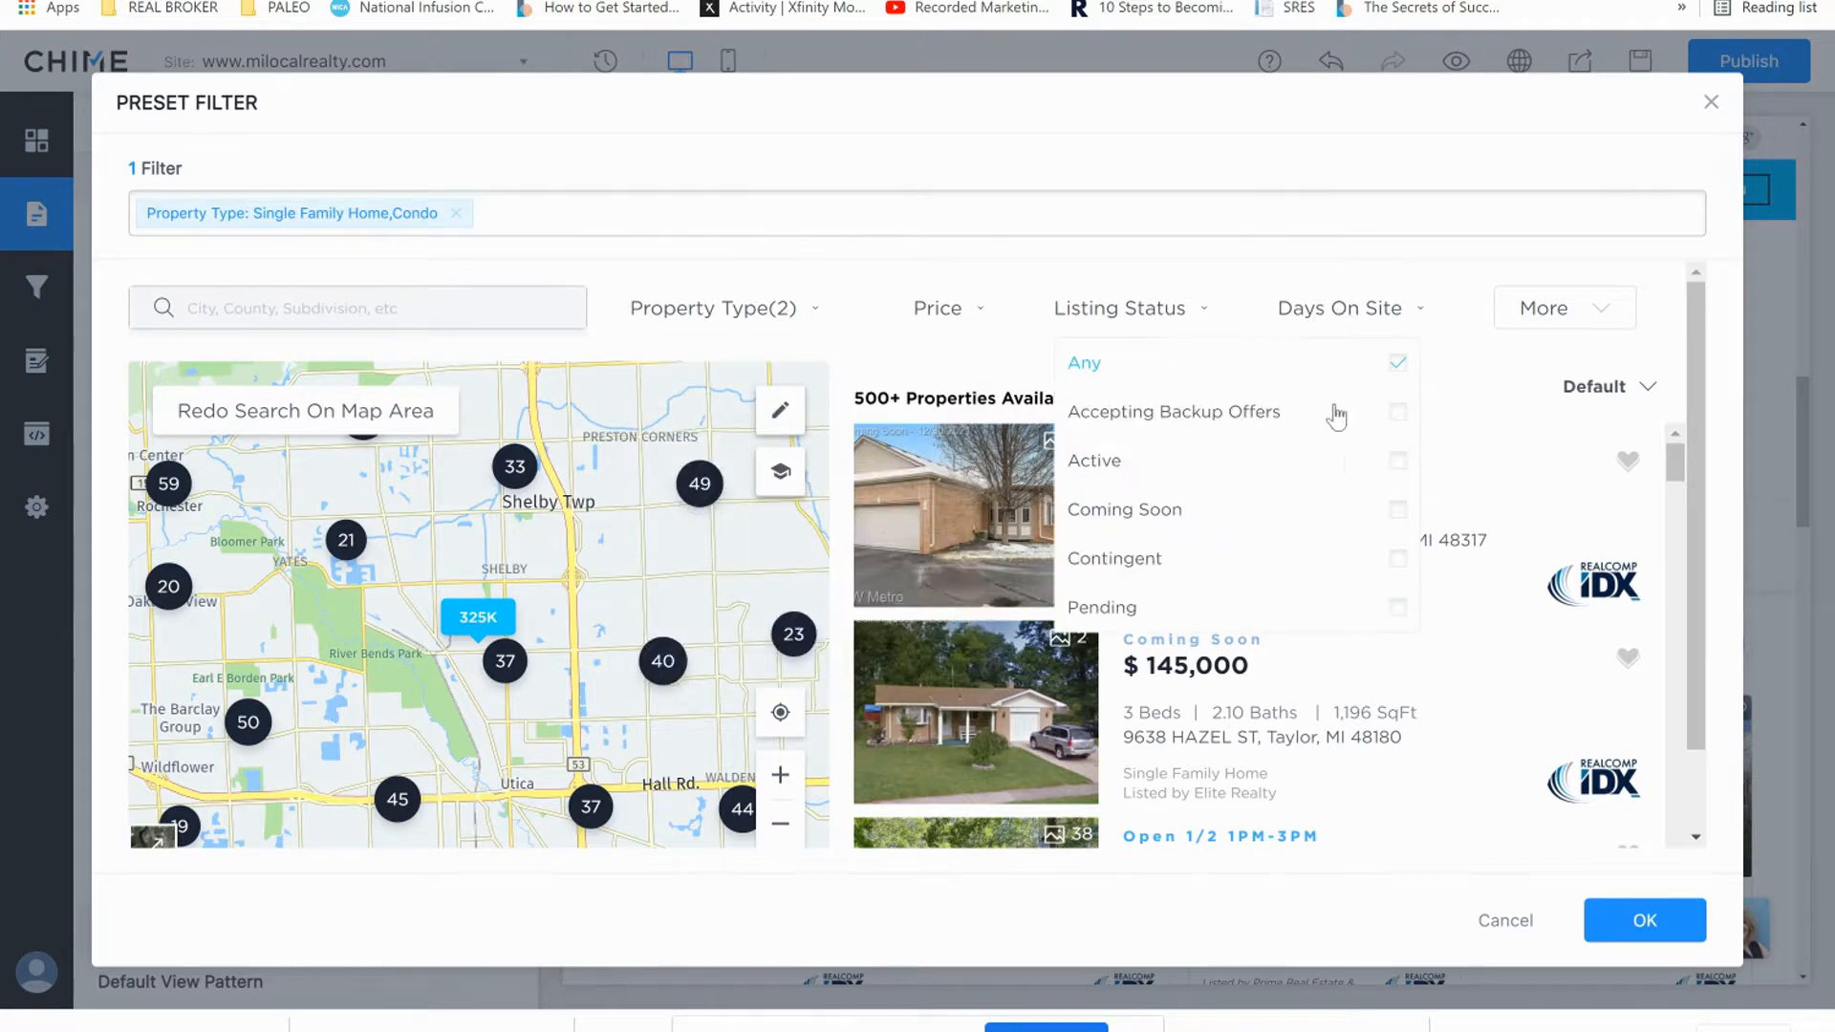
pyautogui.click(1399, 475)
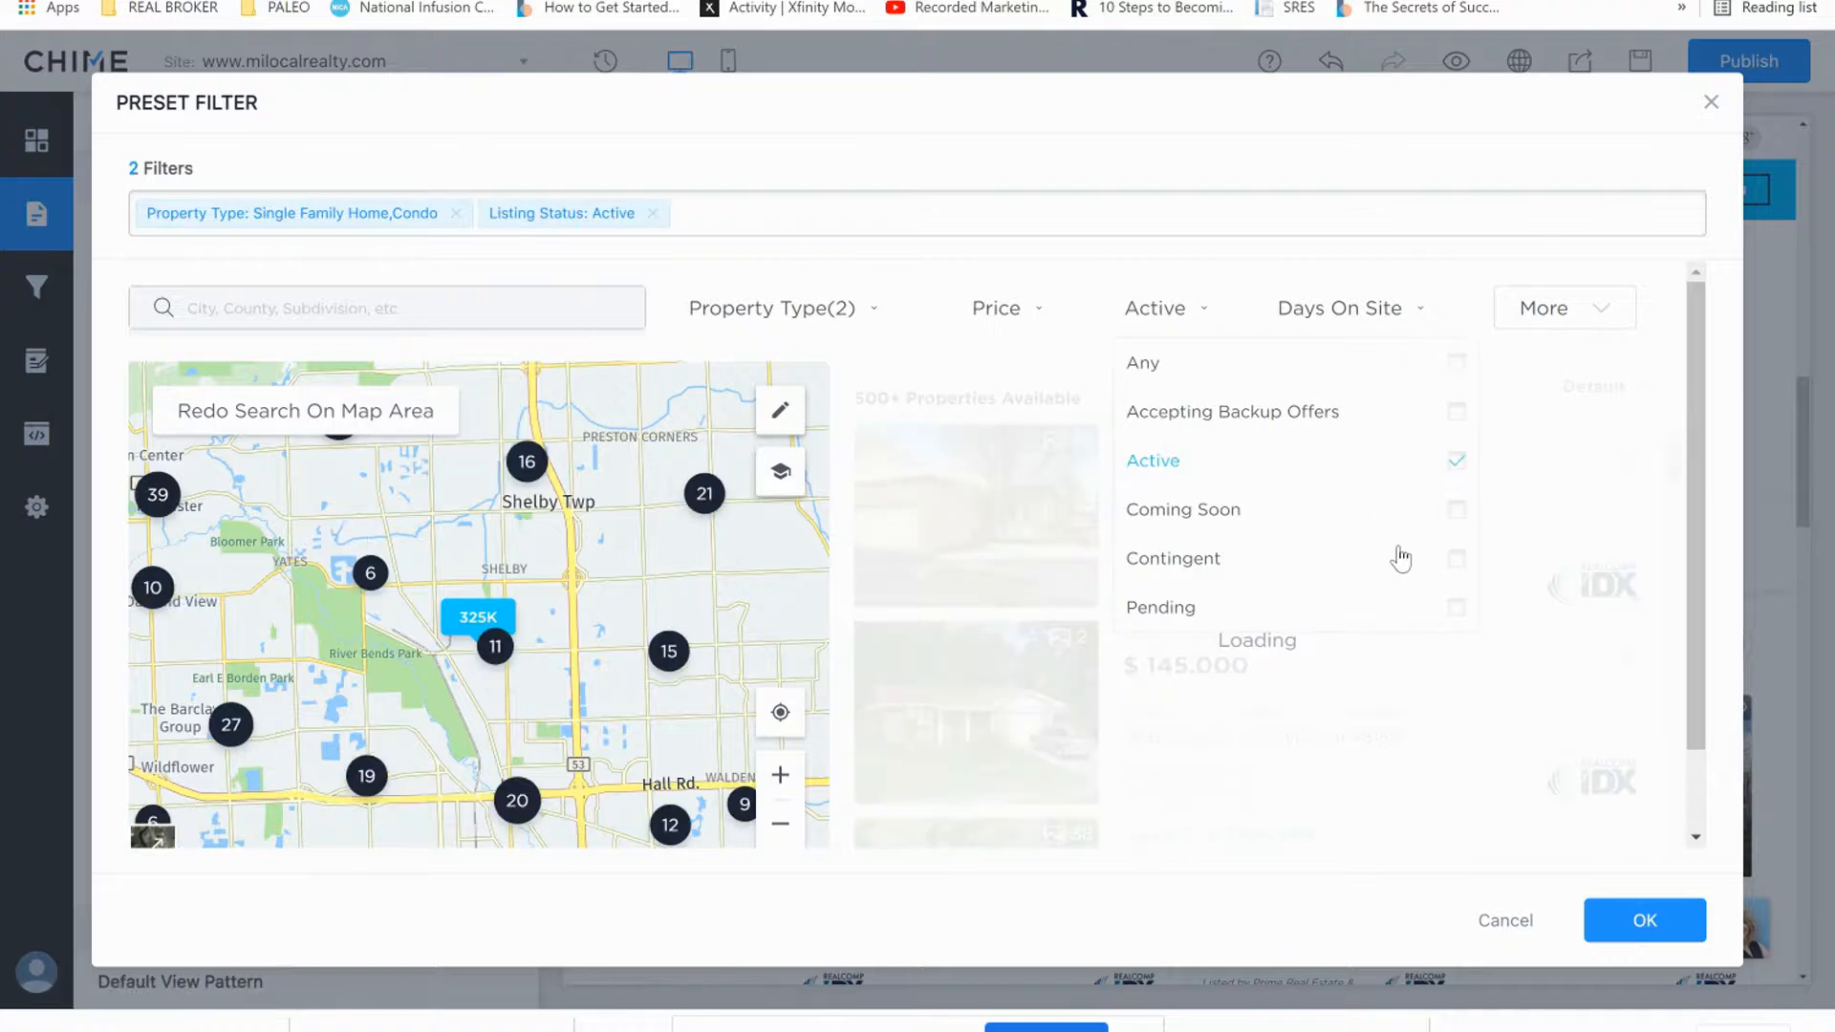
pyautogui.click(1459, 512)
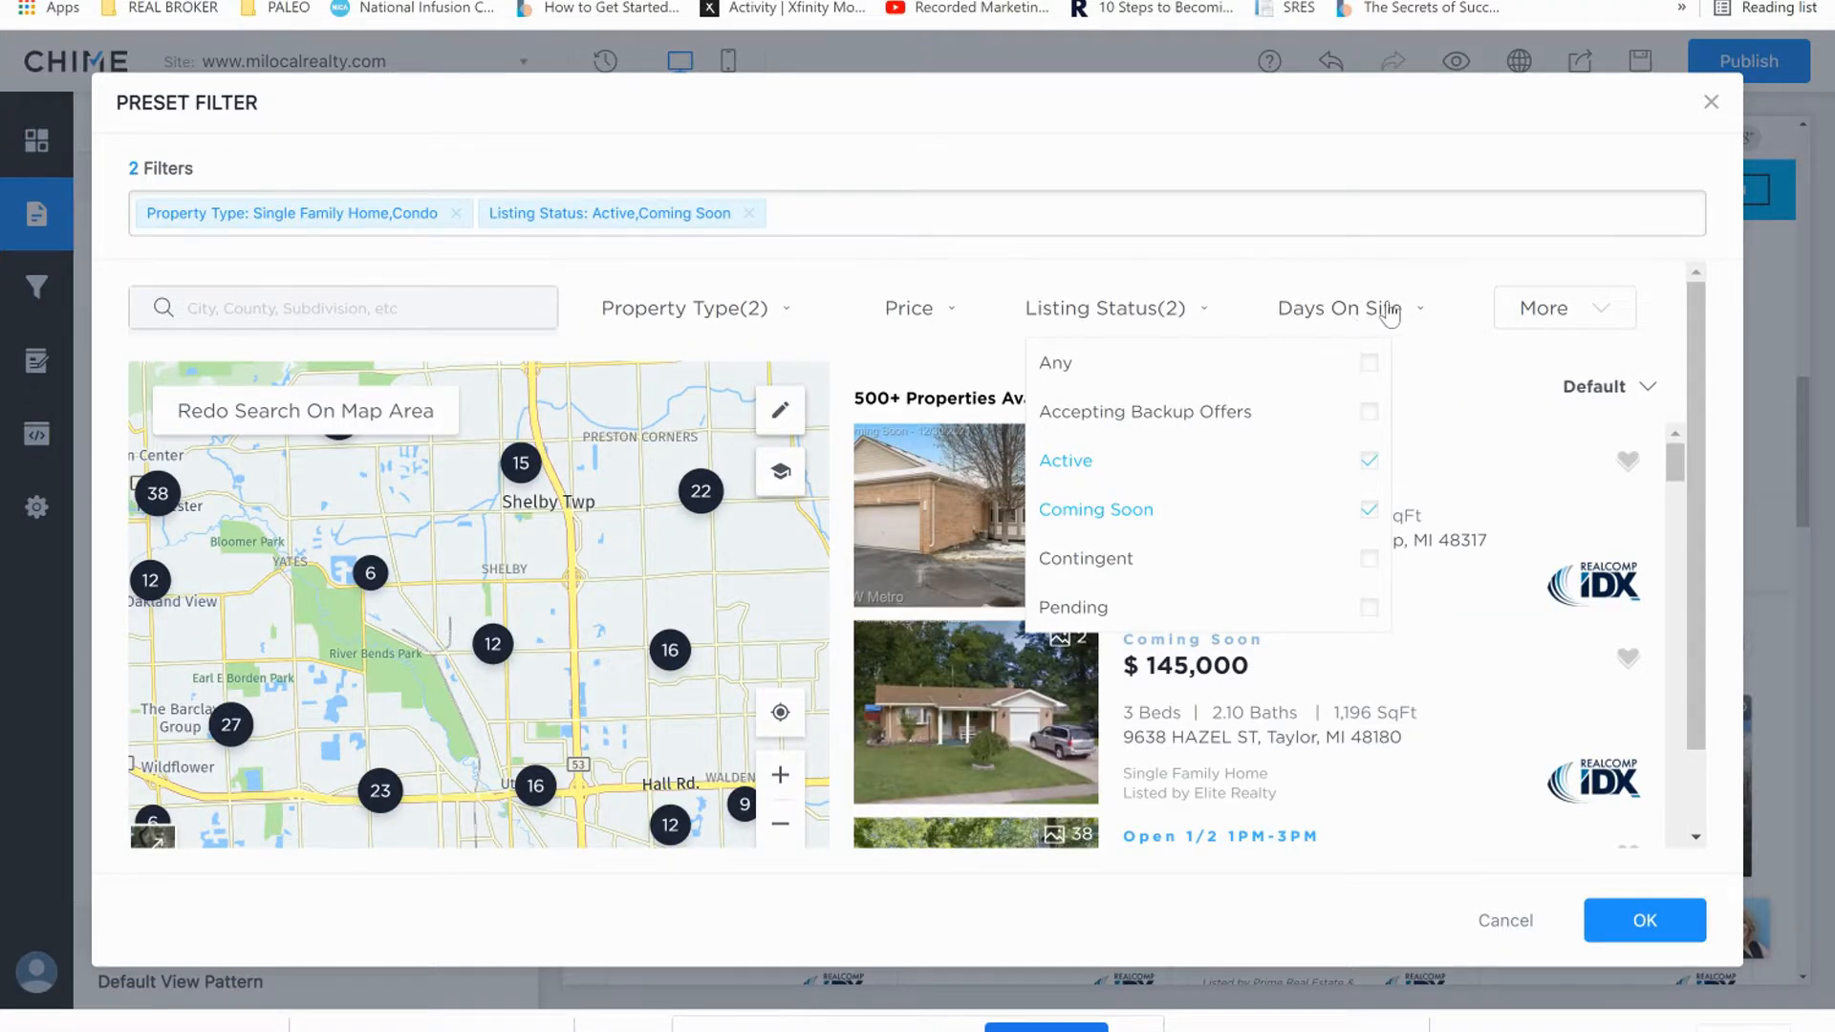
# Look through the additional preset filter options, from basic info down to the property features.
pyautogui.click(1589, 316)
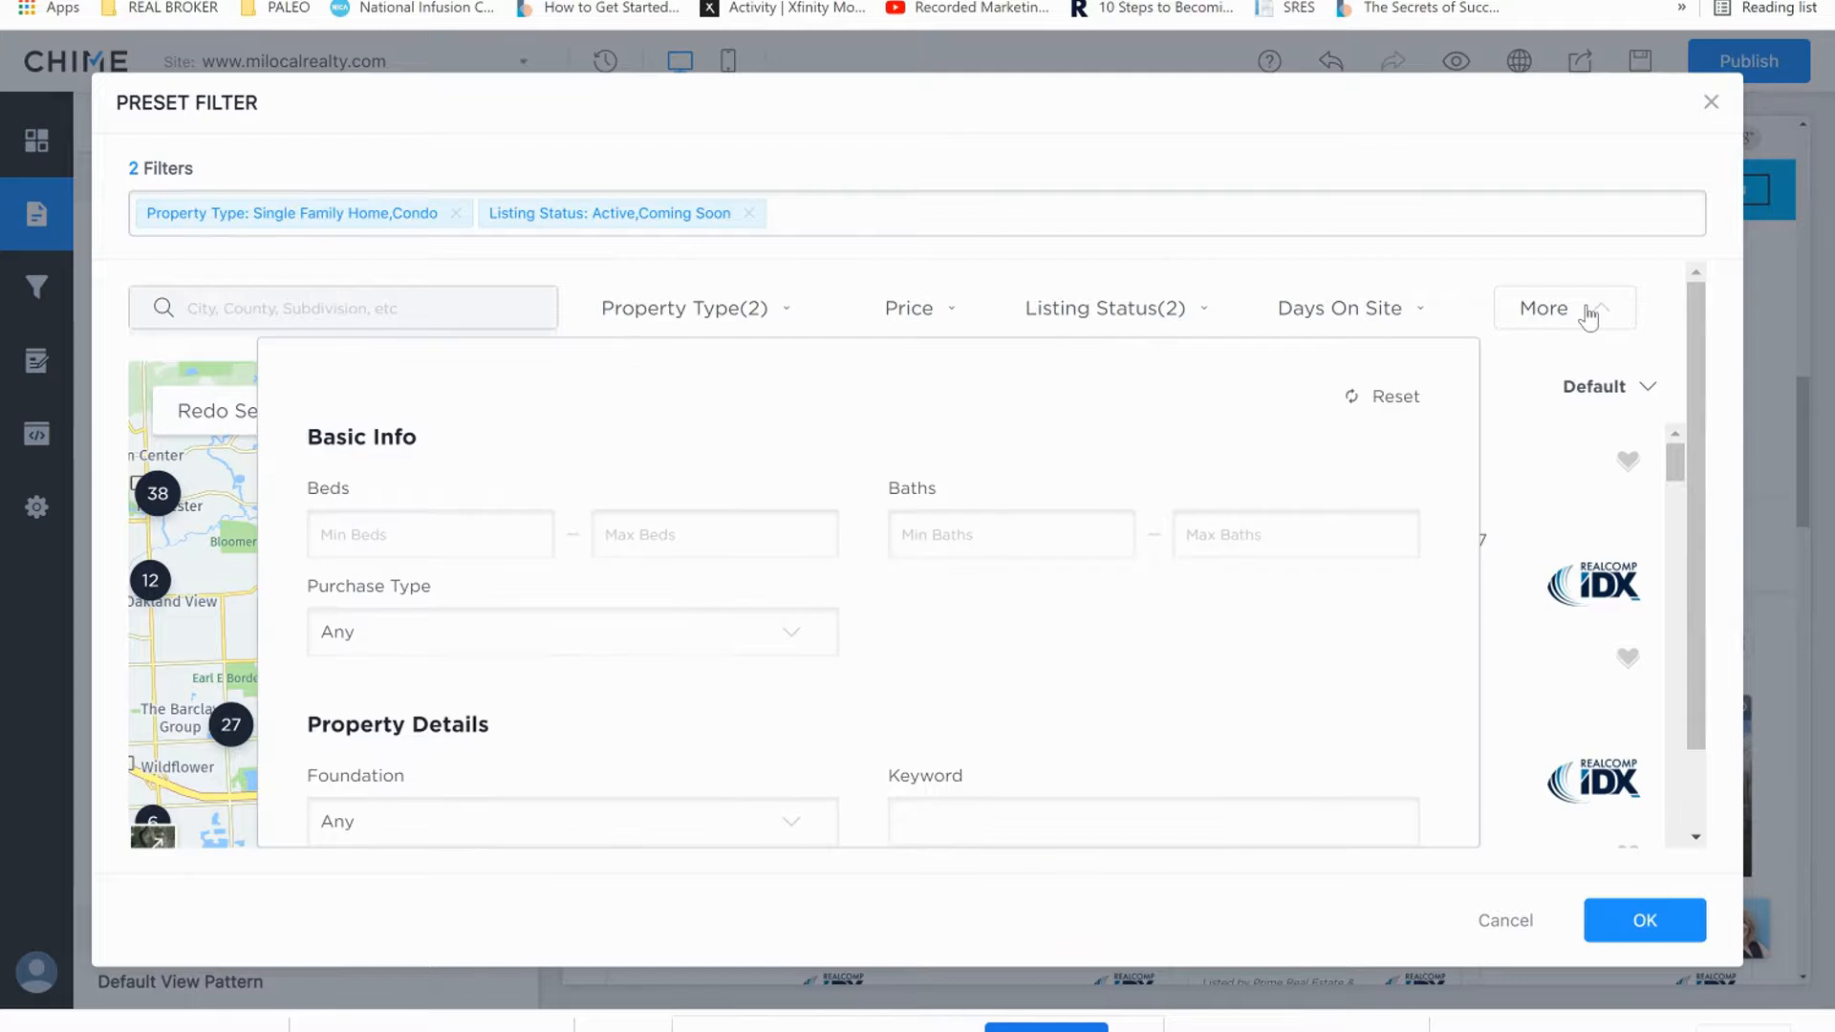
pyautogui.scroll(-3, 621, 499)
pyautogui.scroll(-7, 621, 499)
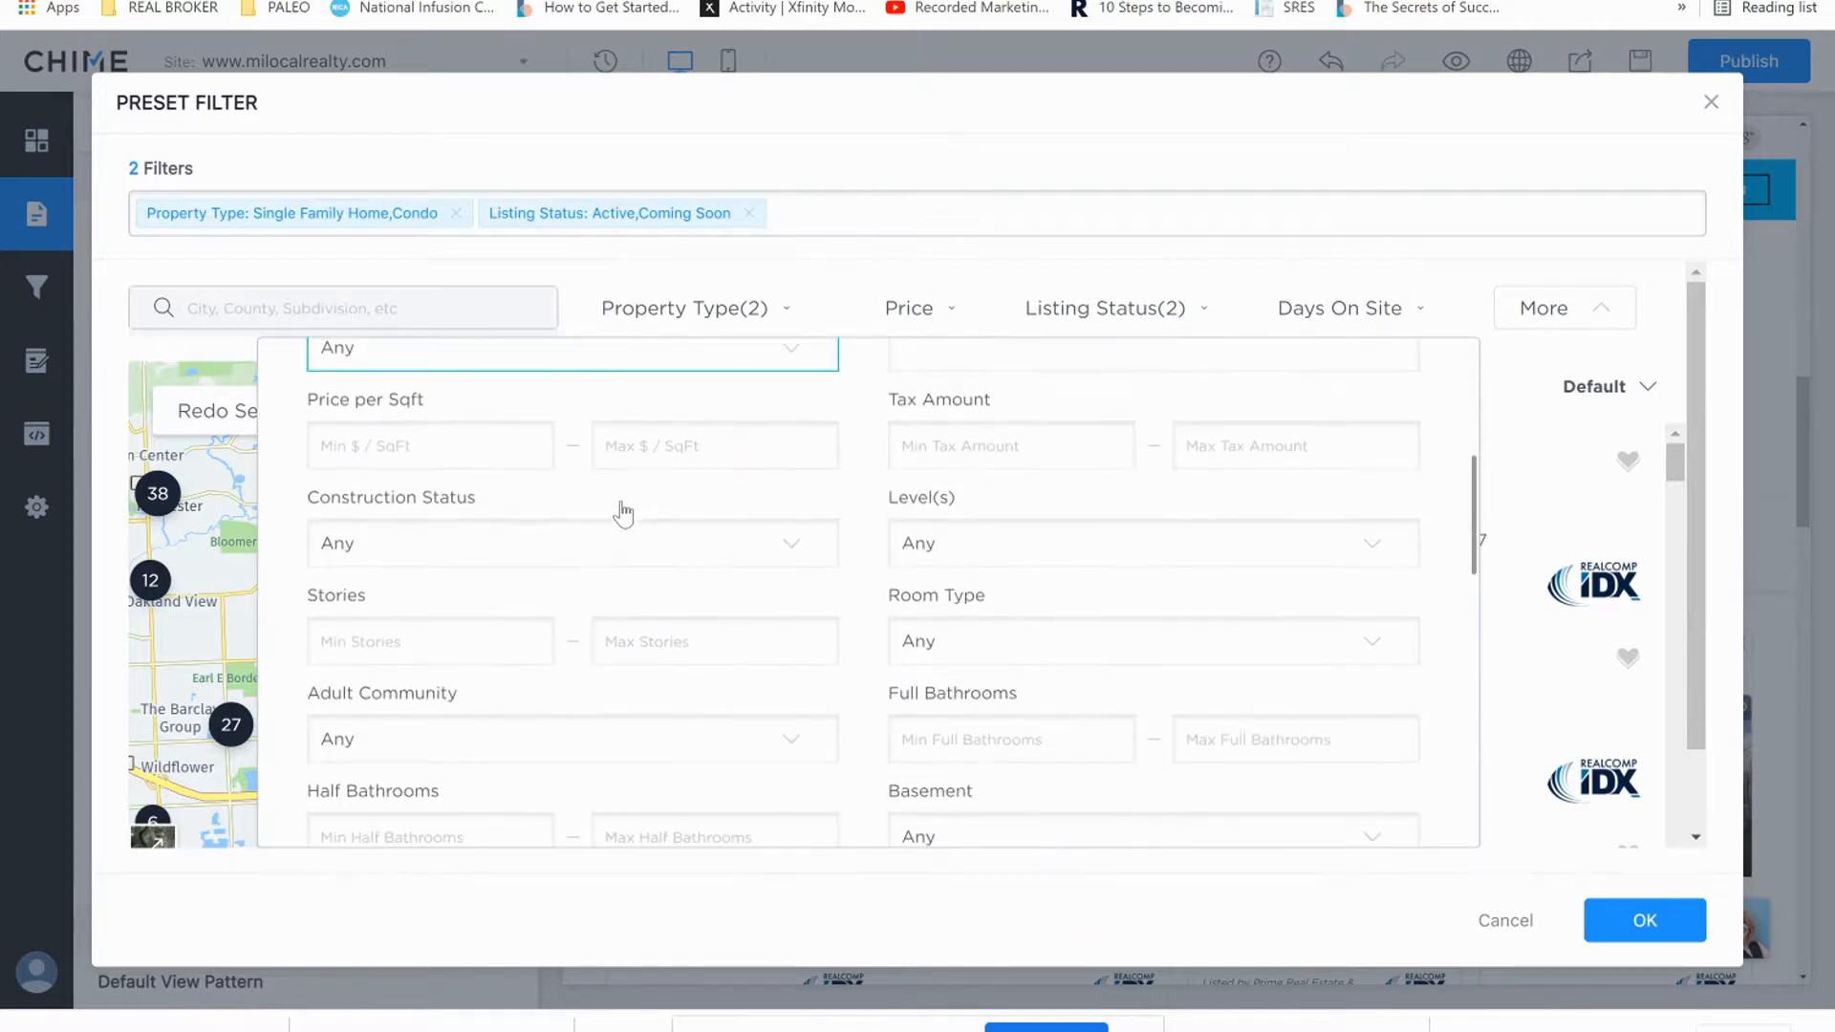
pyautogui.scroll(-5, 635, 508)
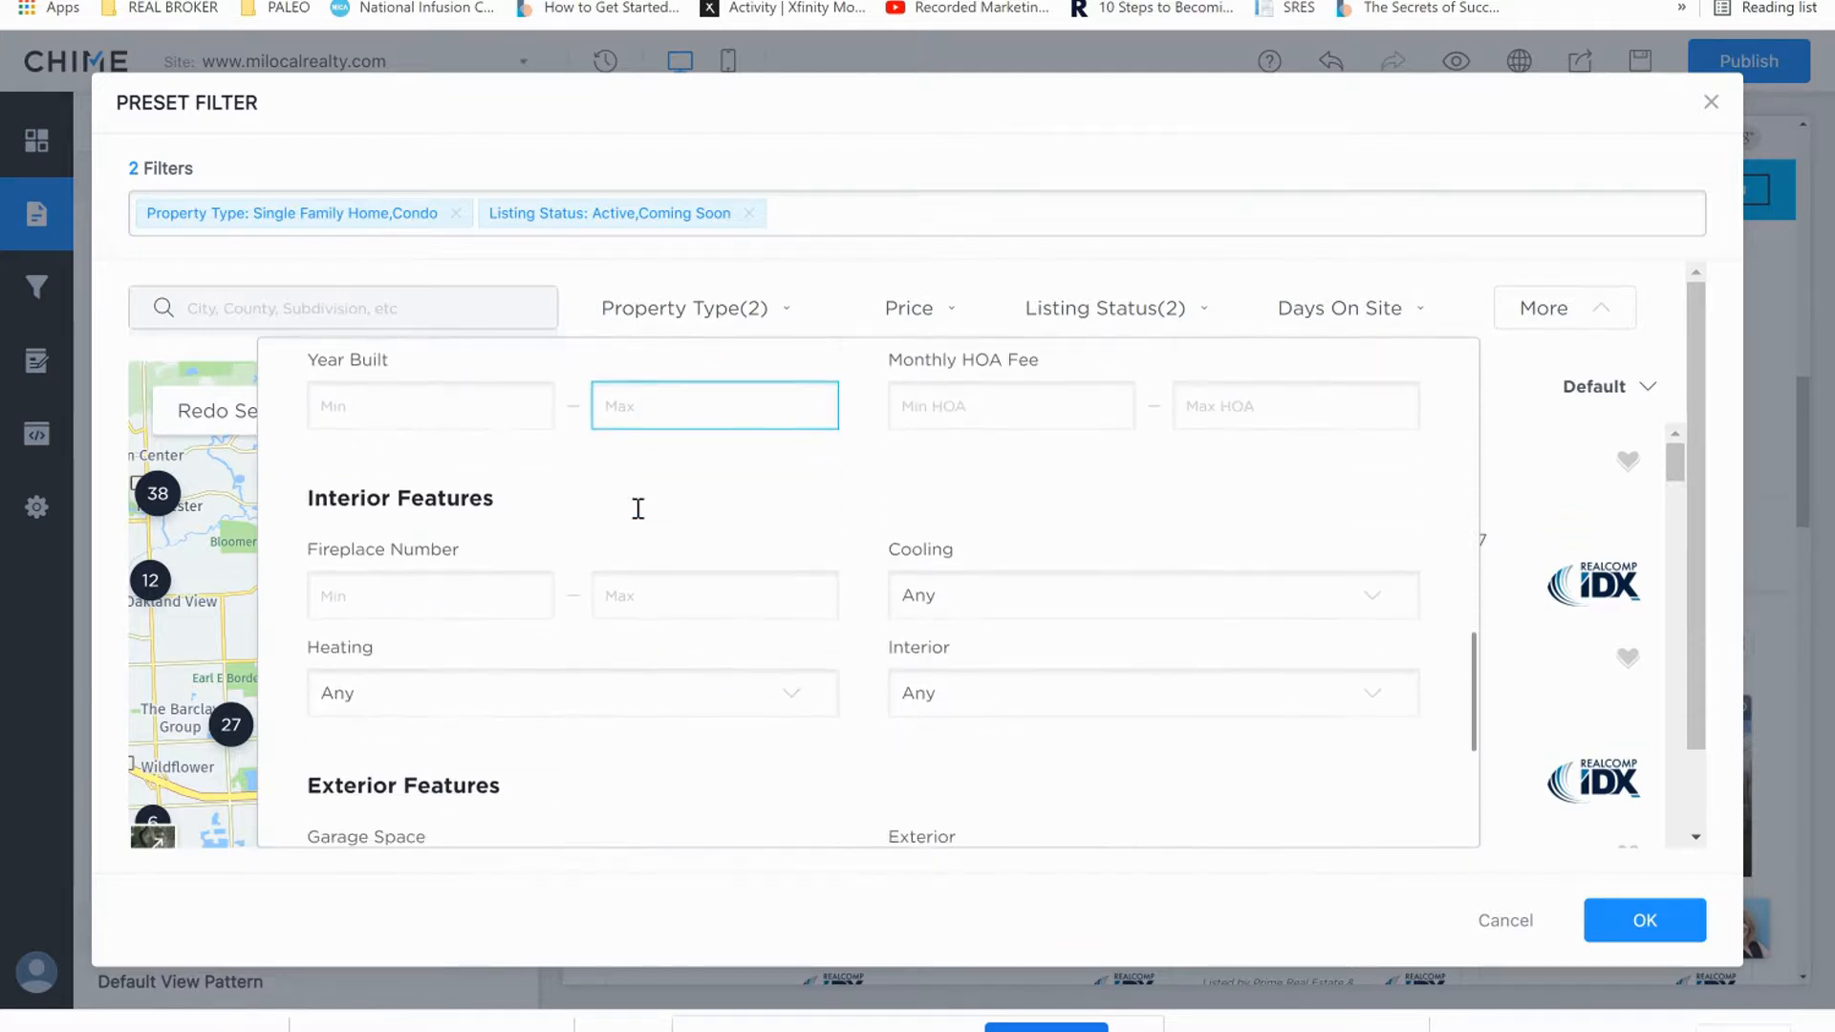
pyautogui.scroll(-1, 774, 484)
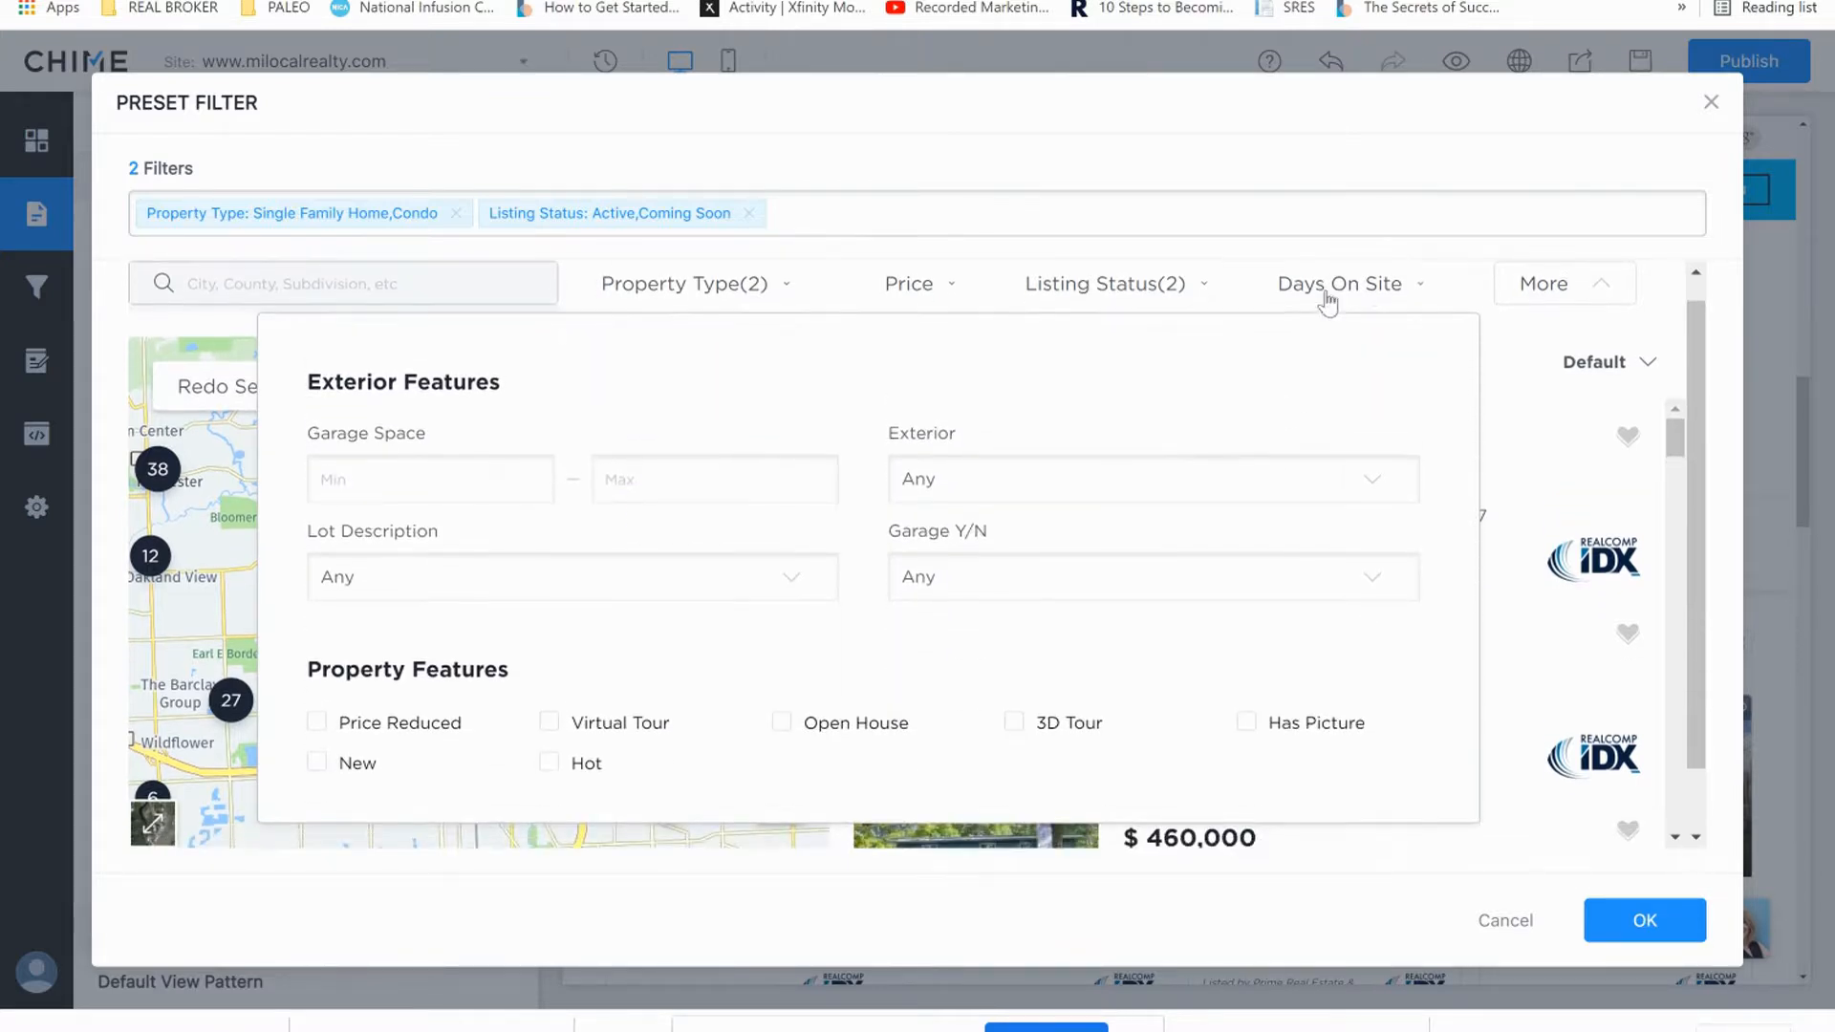
pyautogui.click(1483, 276)
# Limit the preset filter to the city Lexington, MI and apply the filter to the listings block.
pyautogui.click(251, 284)
pyautogui.write('IE')
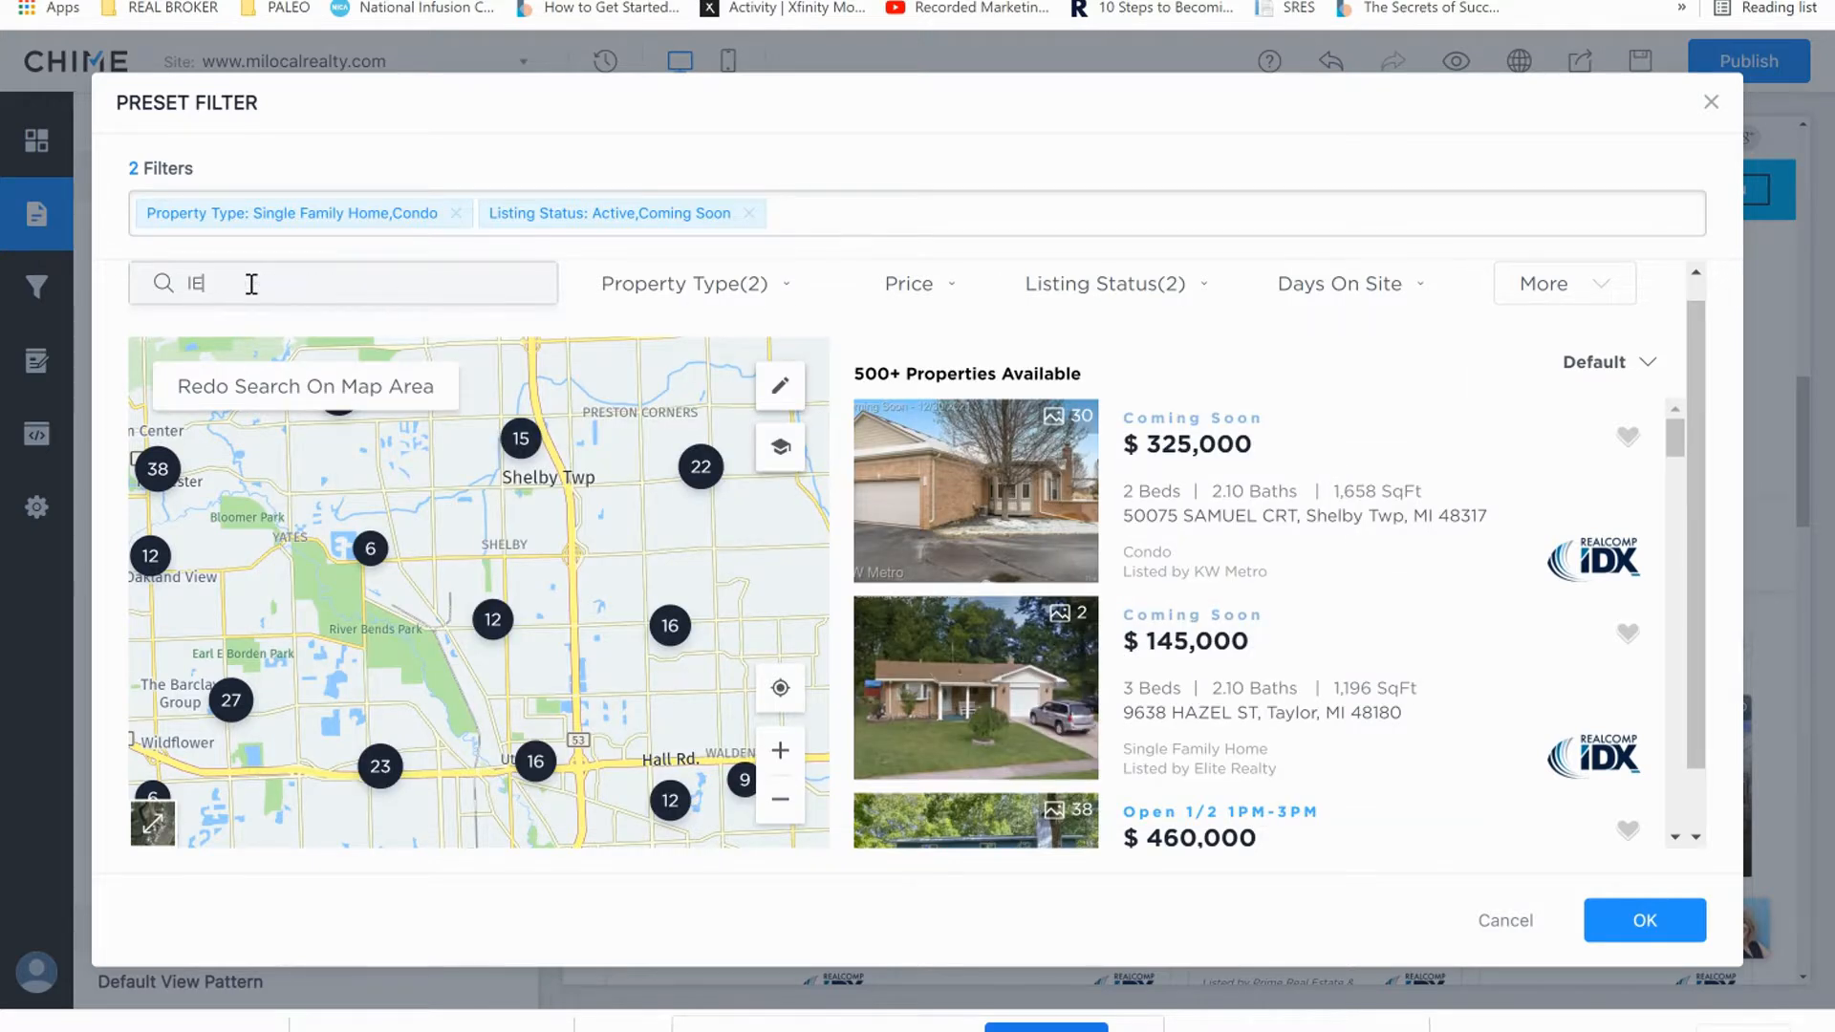
pyautogui.press('BackSpace')
pyautogui.press('BackSpace')
pyautogui.write('4exi')
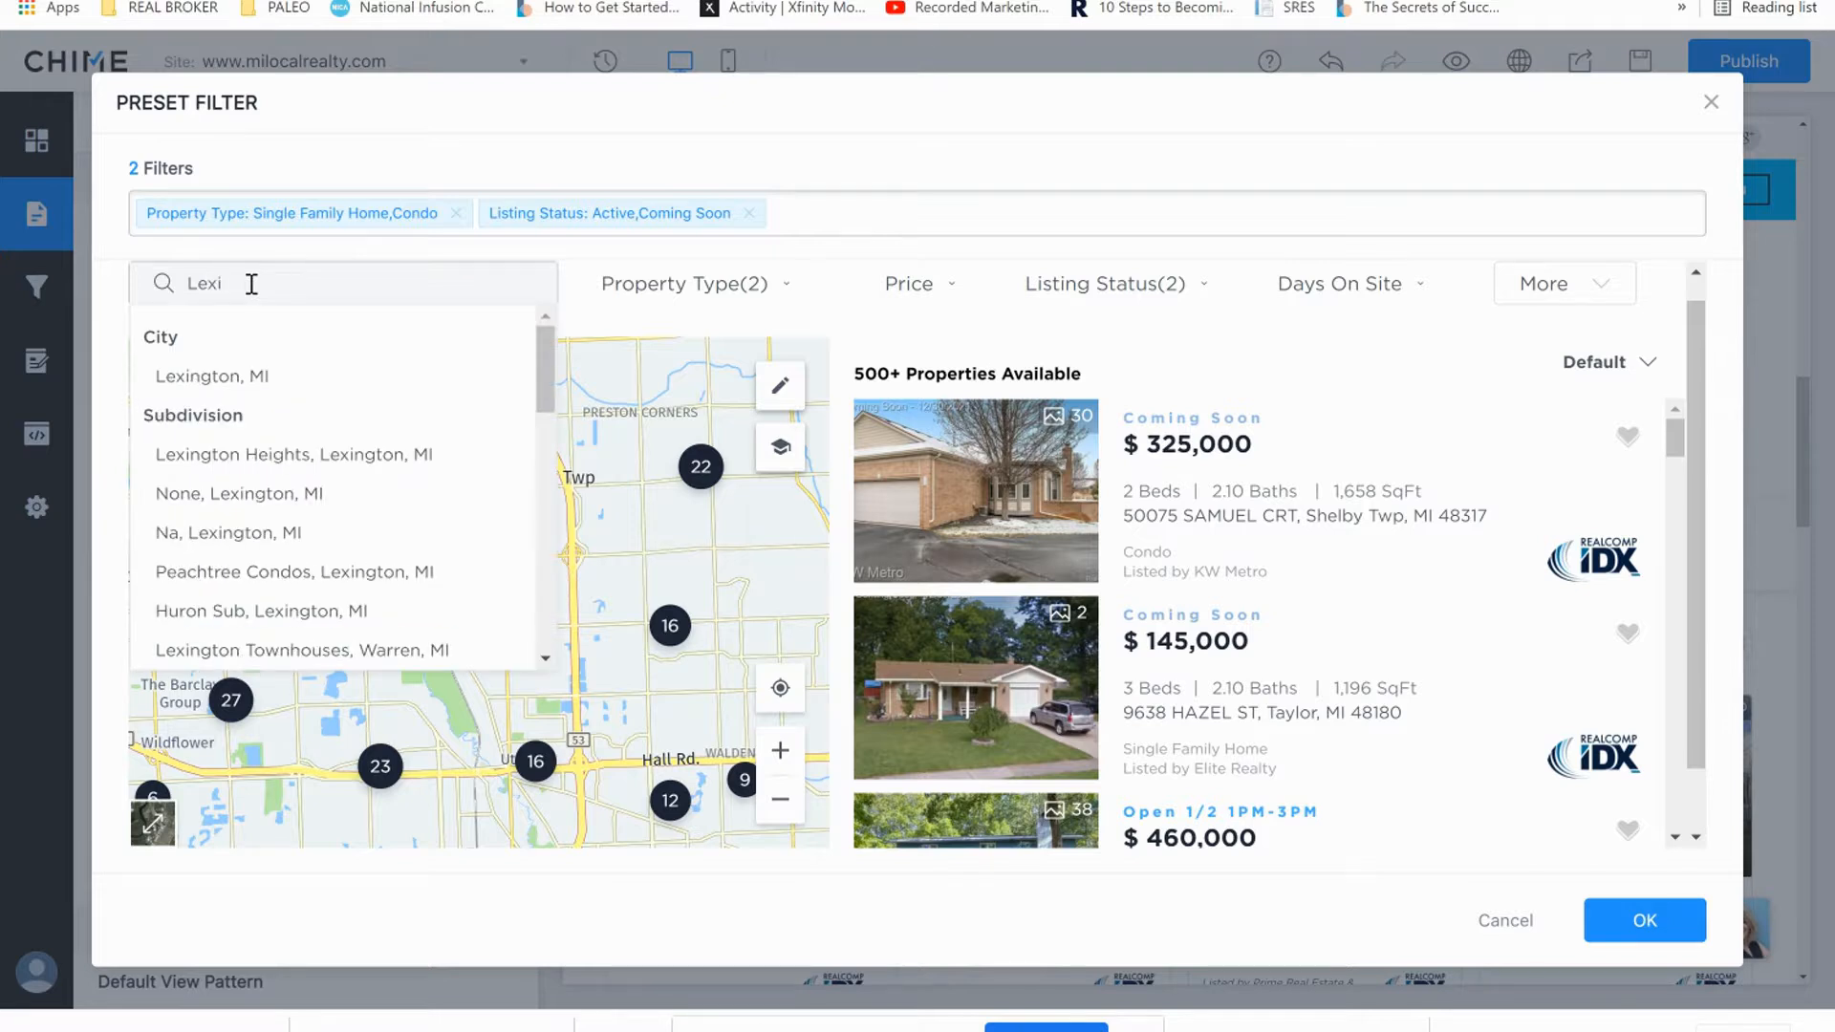
pyautogui.click(205, 378)
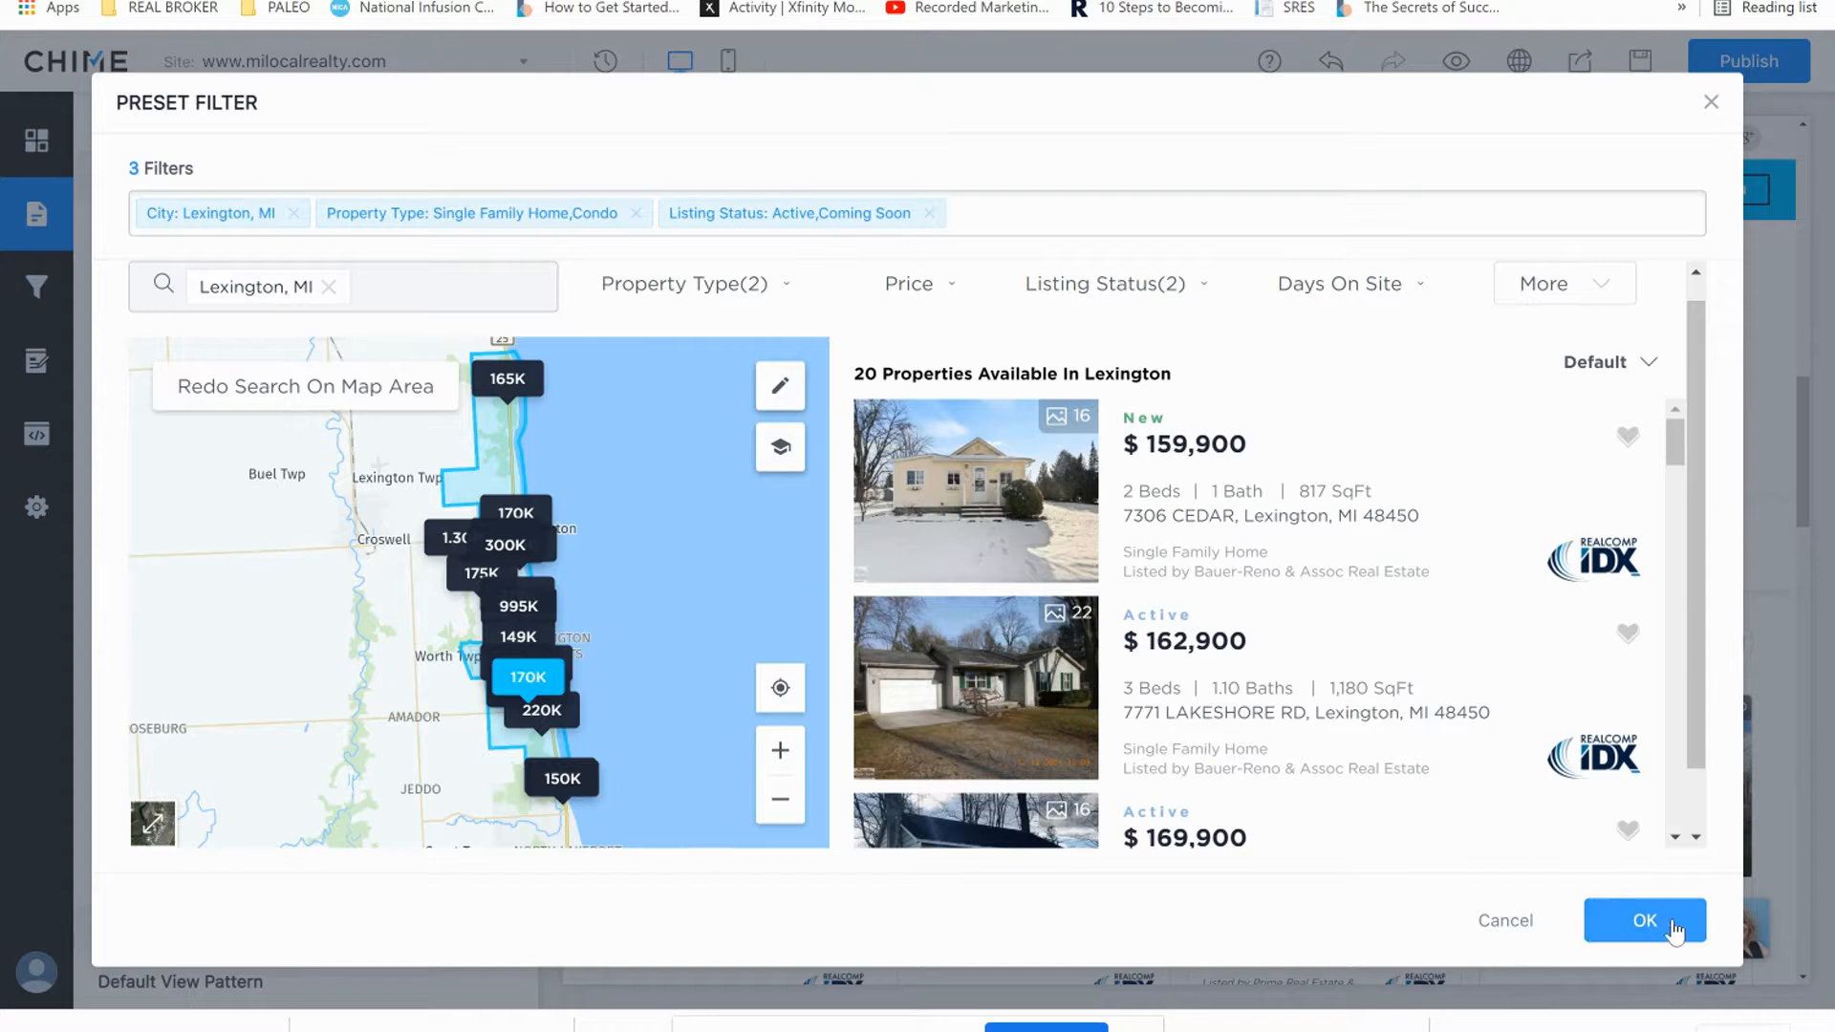
pyautogui.click(1645, 920)
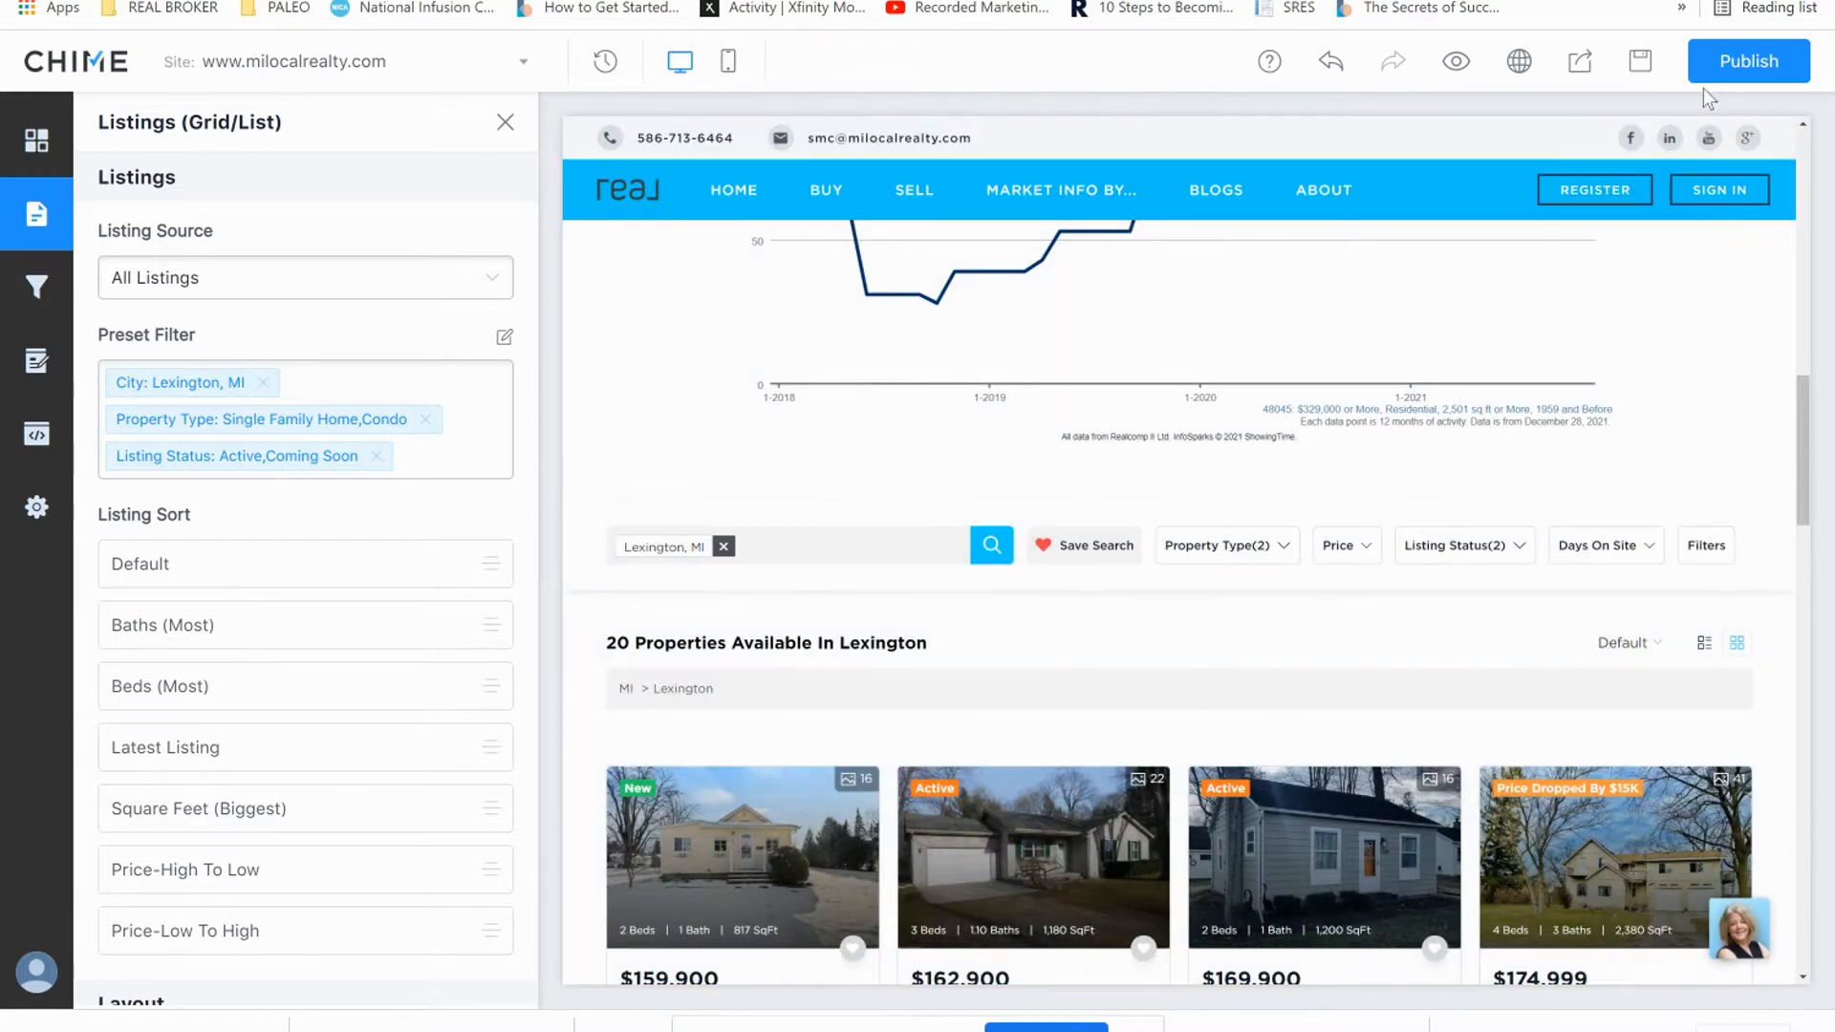
# Publish the page and check the video section and both market charts on the live page.
pyautogui.click(1748, 60)
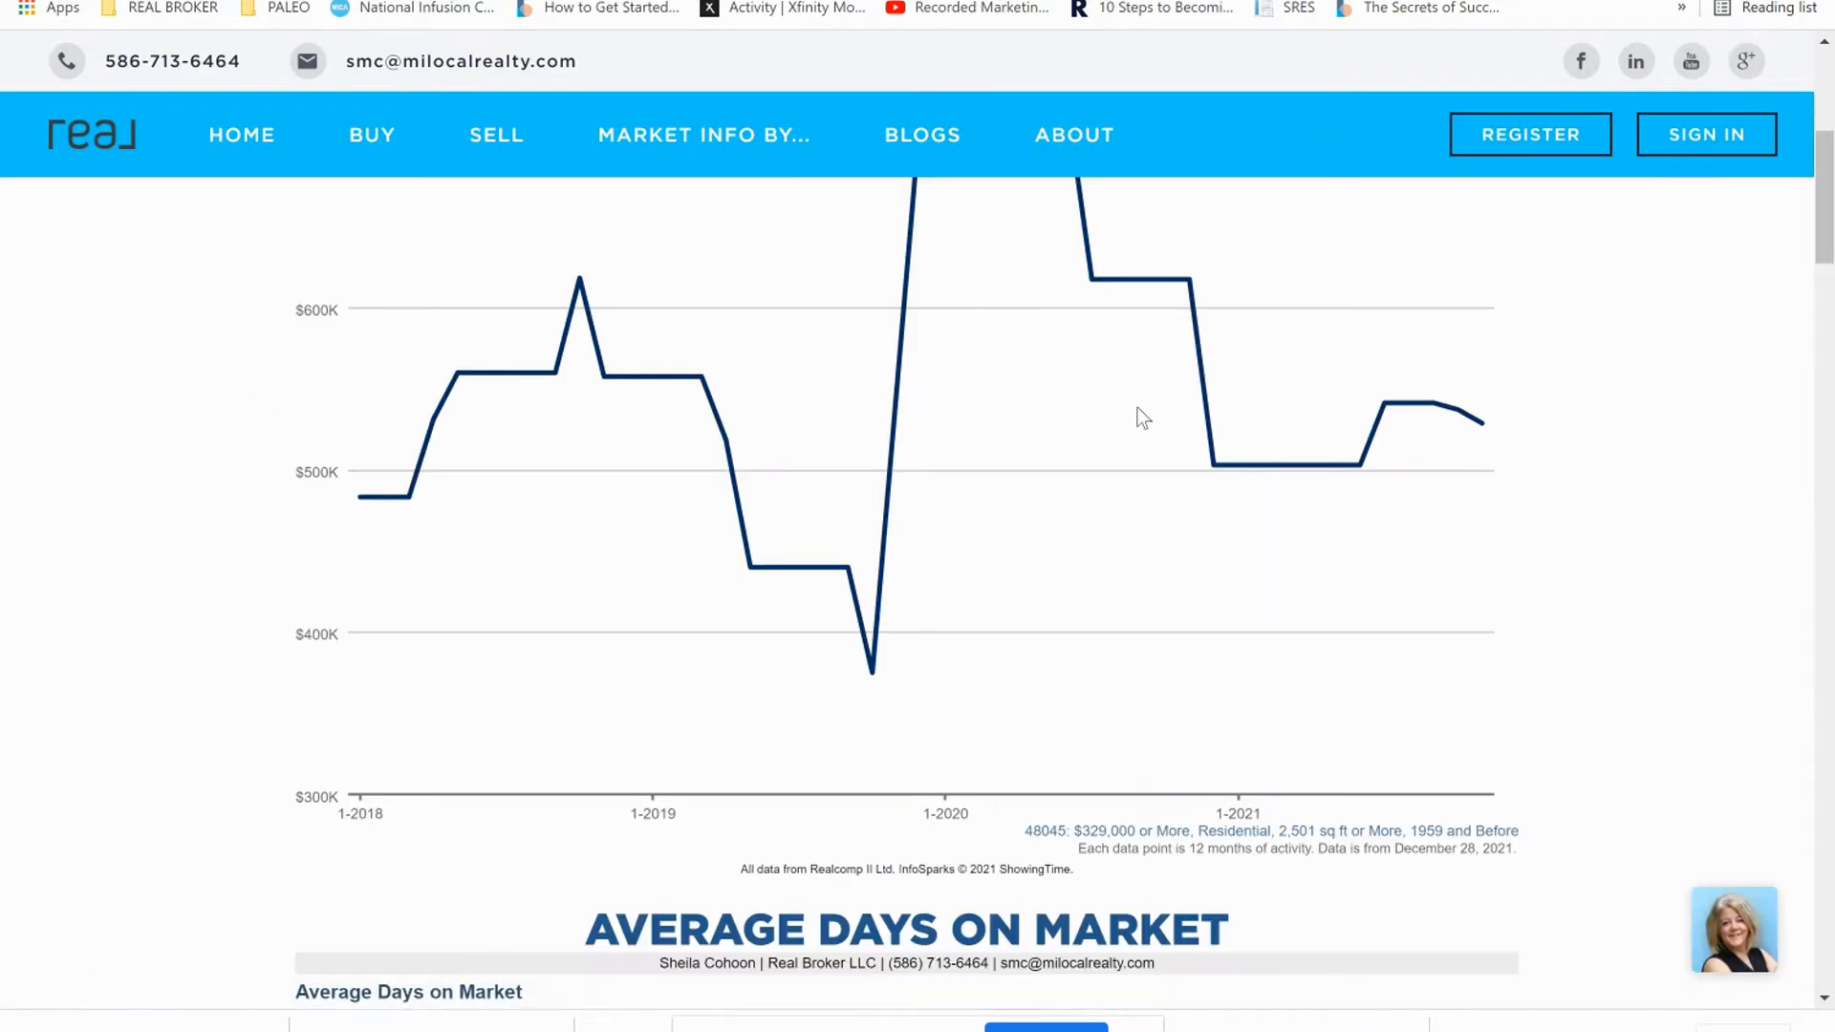
pyautogui.scroll(6, 1144, 405)
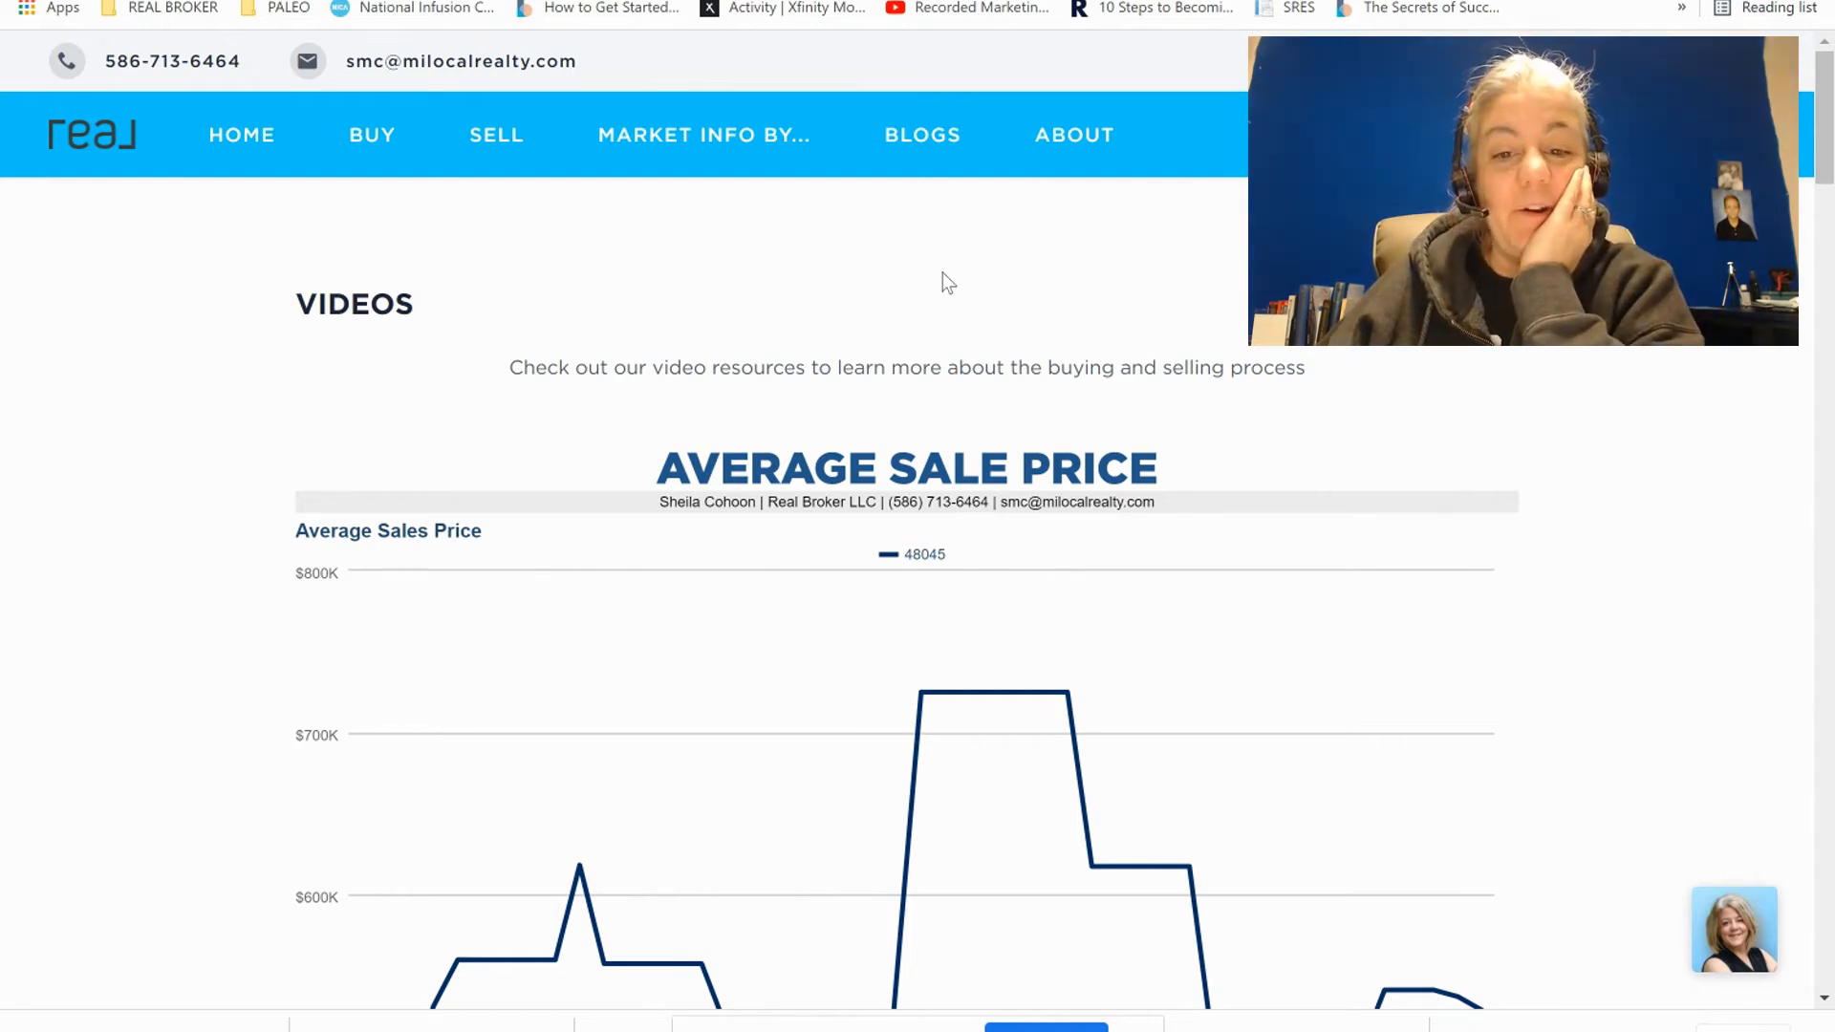
pyautogui.scroll(-4, 944, 300)
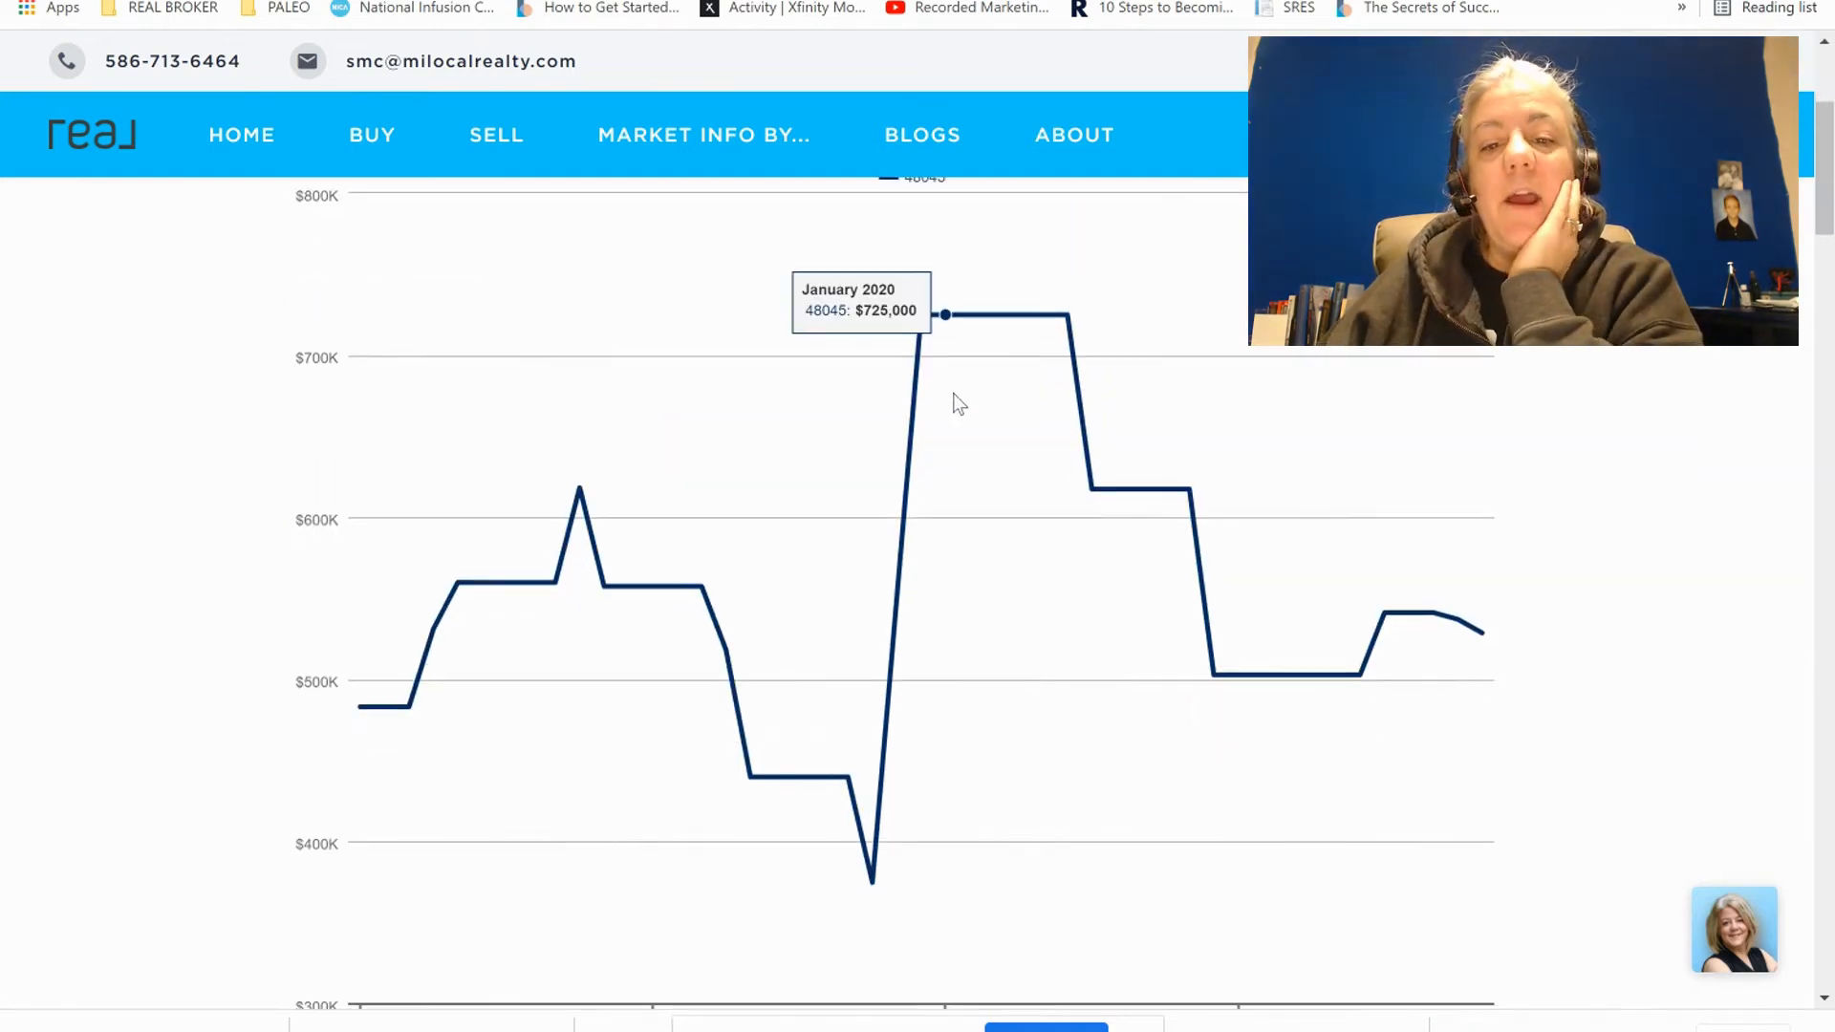
pyautogui.scroll(-2, 959, 403)
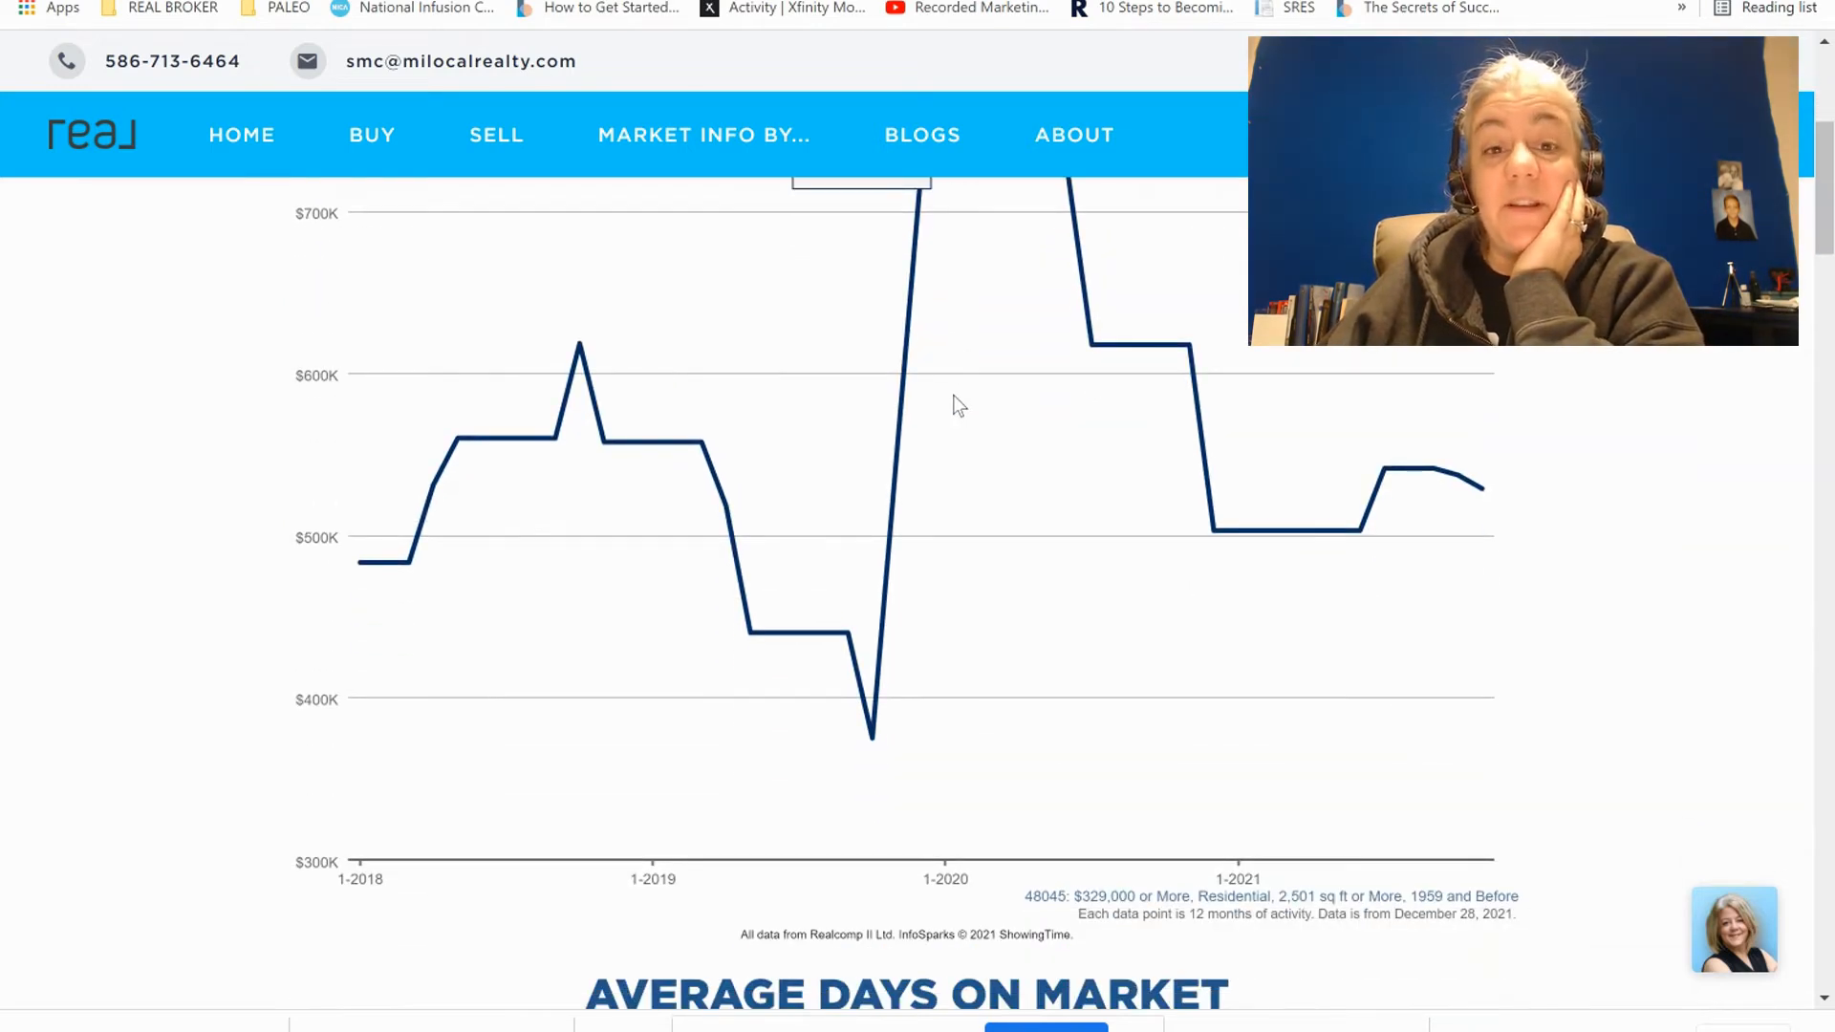
pyautogui.scroll(-1, 952, 390)
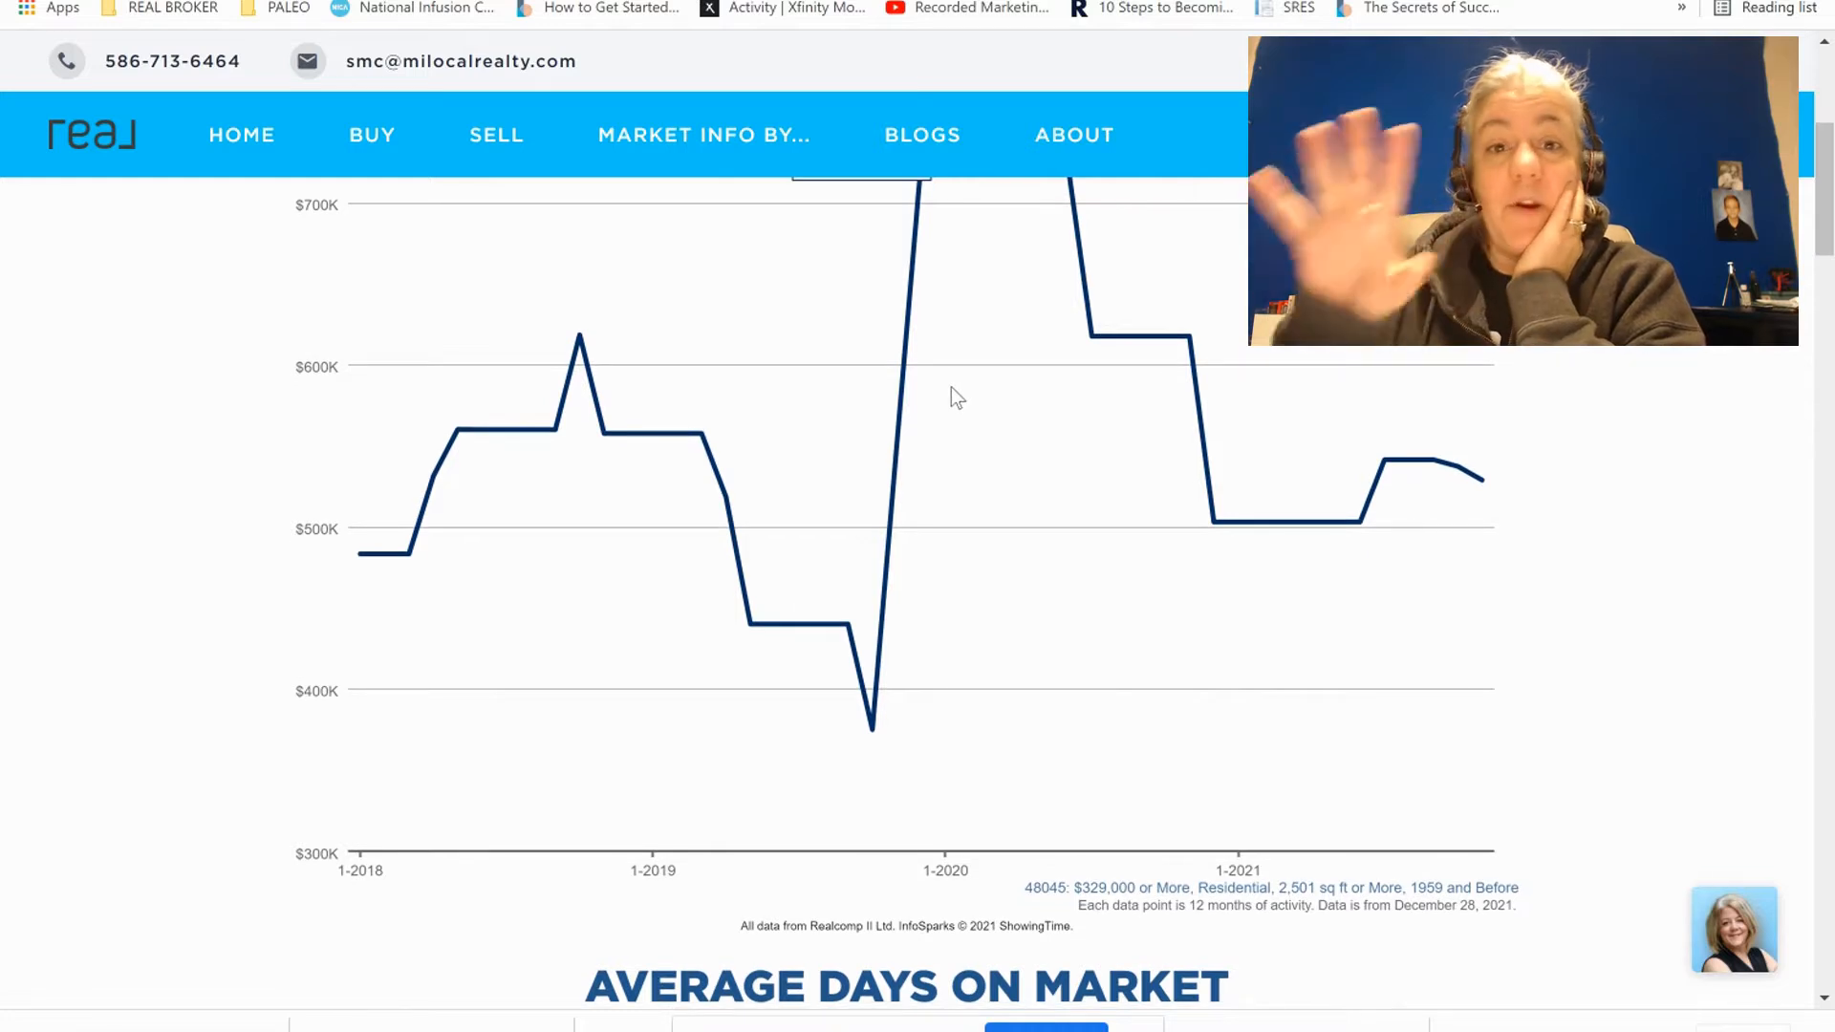
pyautogui.scroll(-8, 957, 398)
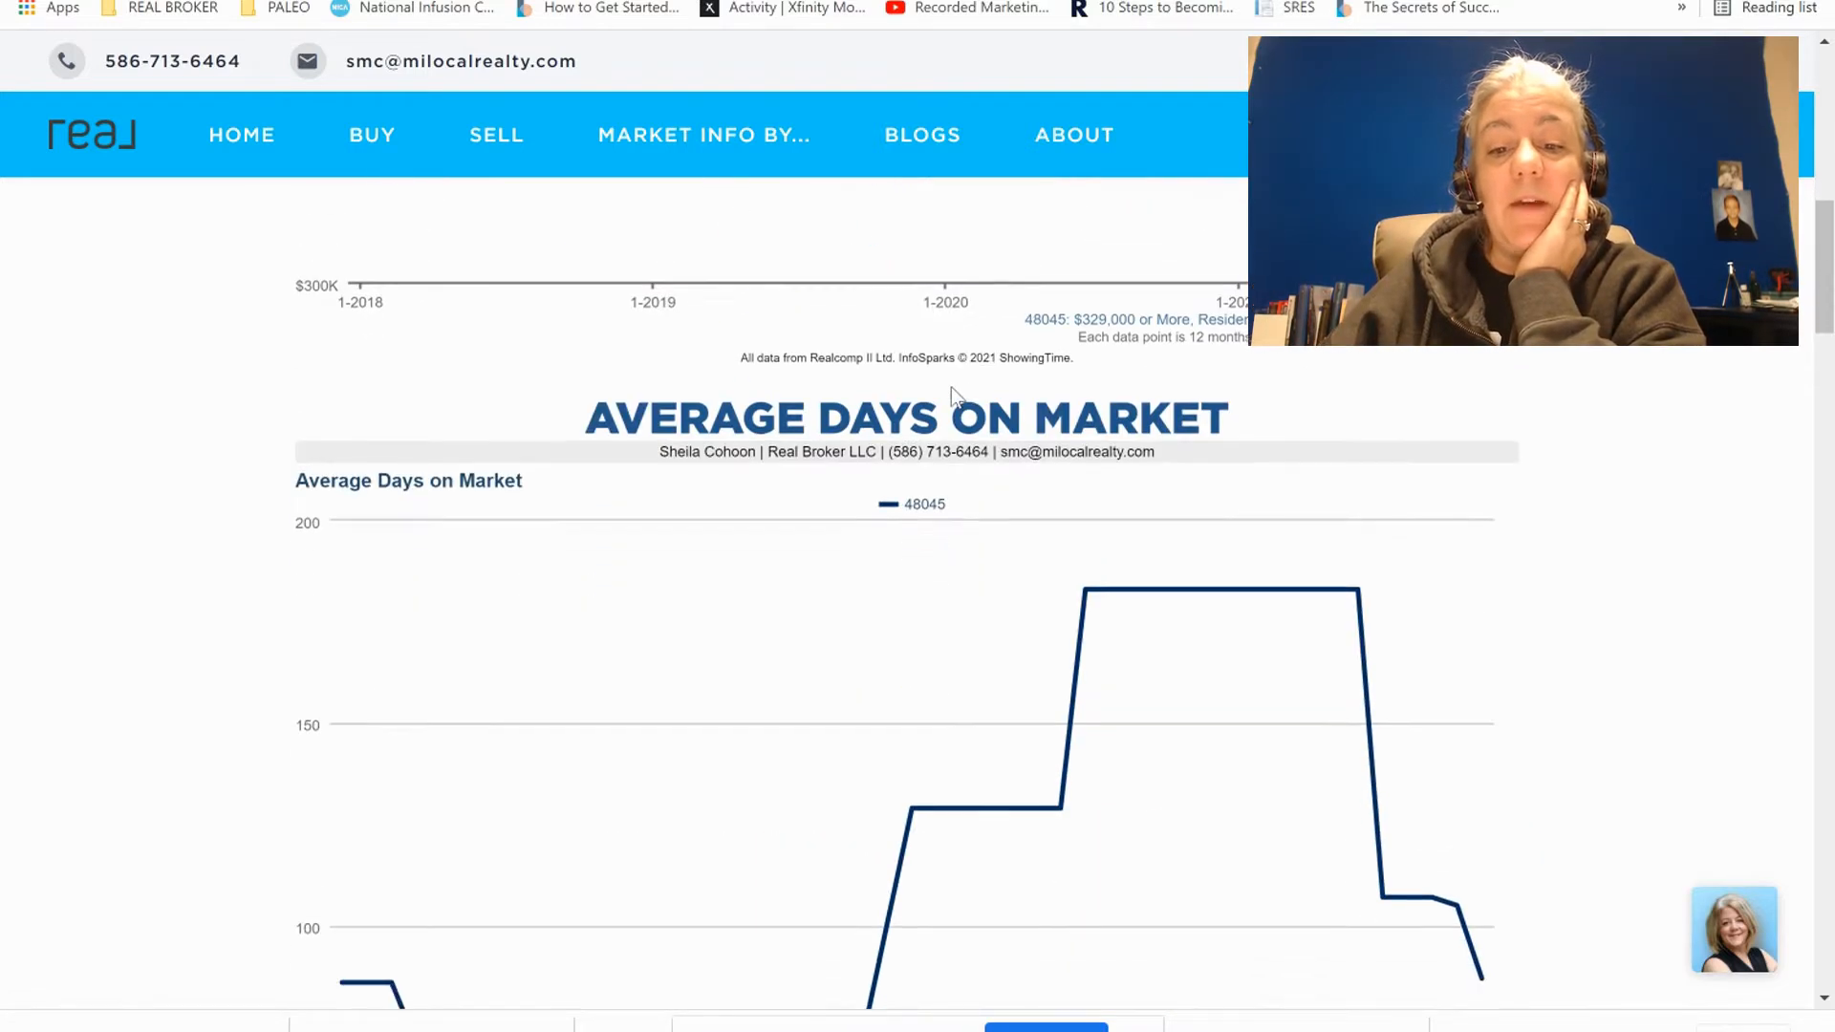
pyautogui.scroll(-1, 951, 397)
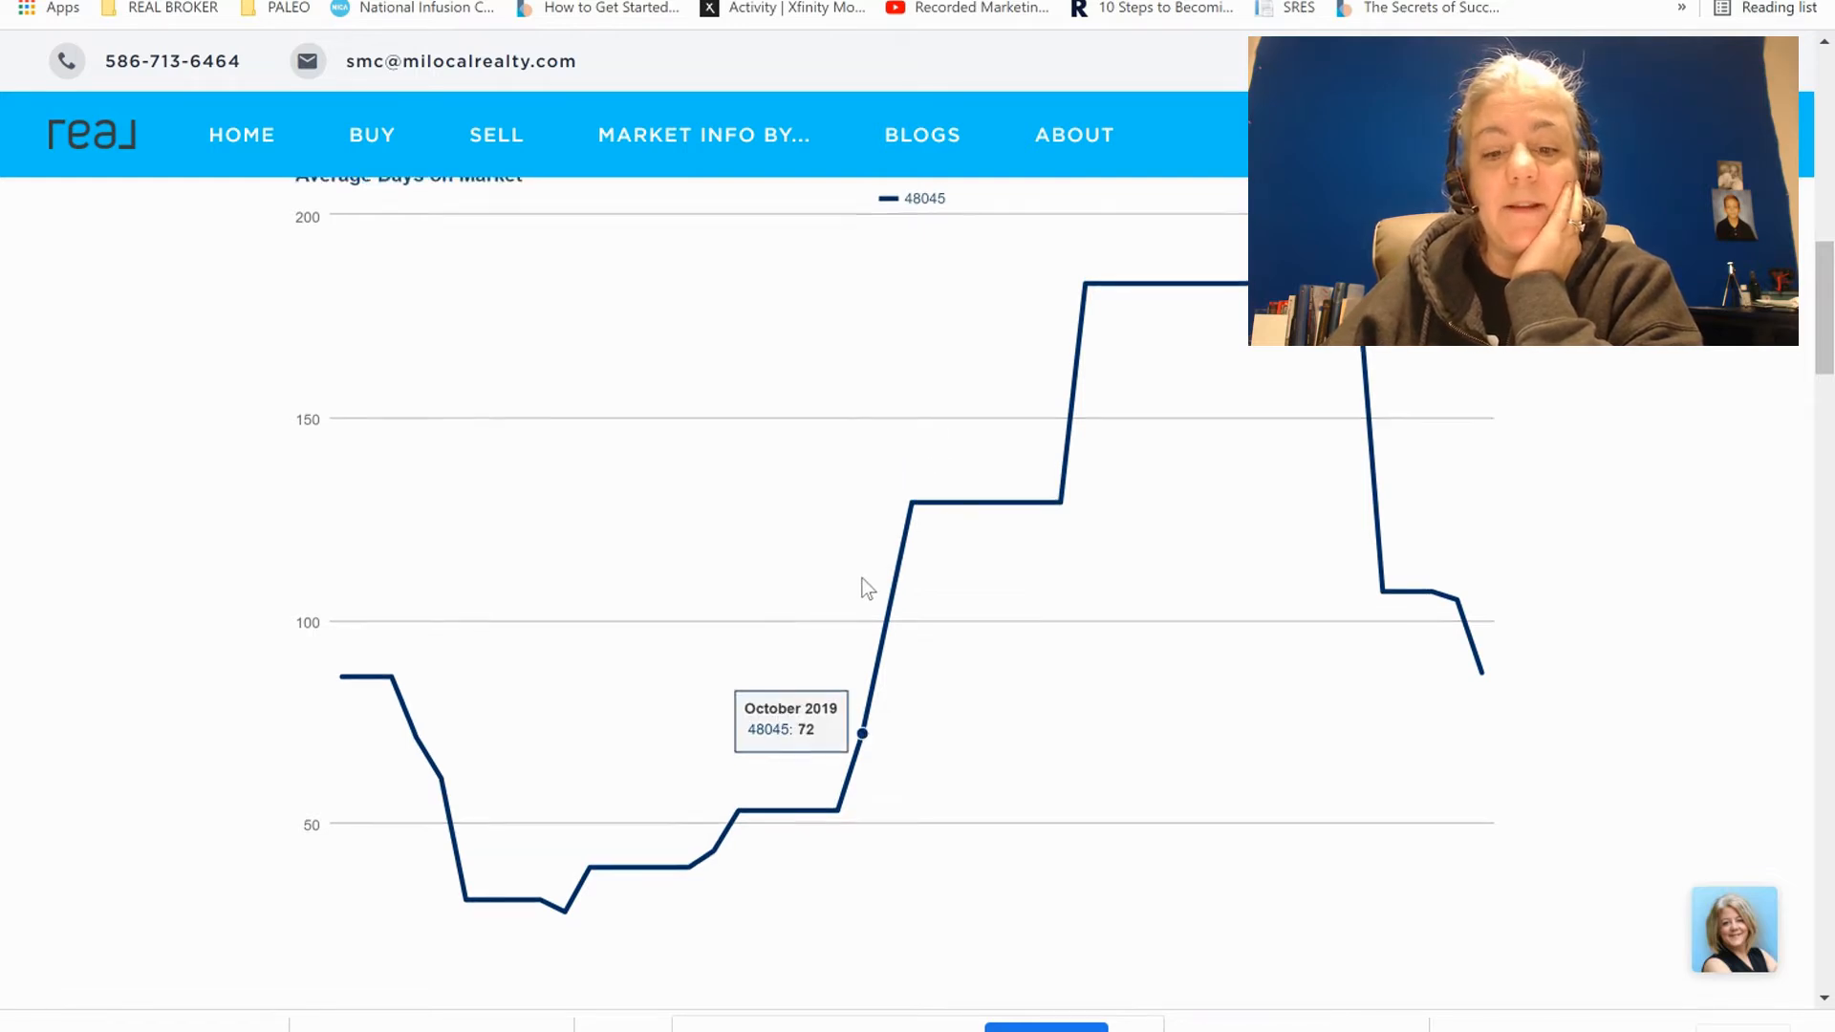
# Examine the Lexington listings grid on the live page down to the Explore Listings section and the IDX disclaimer.
pyautogui.scroll(-8, 860, 579)
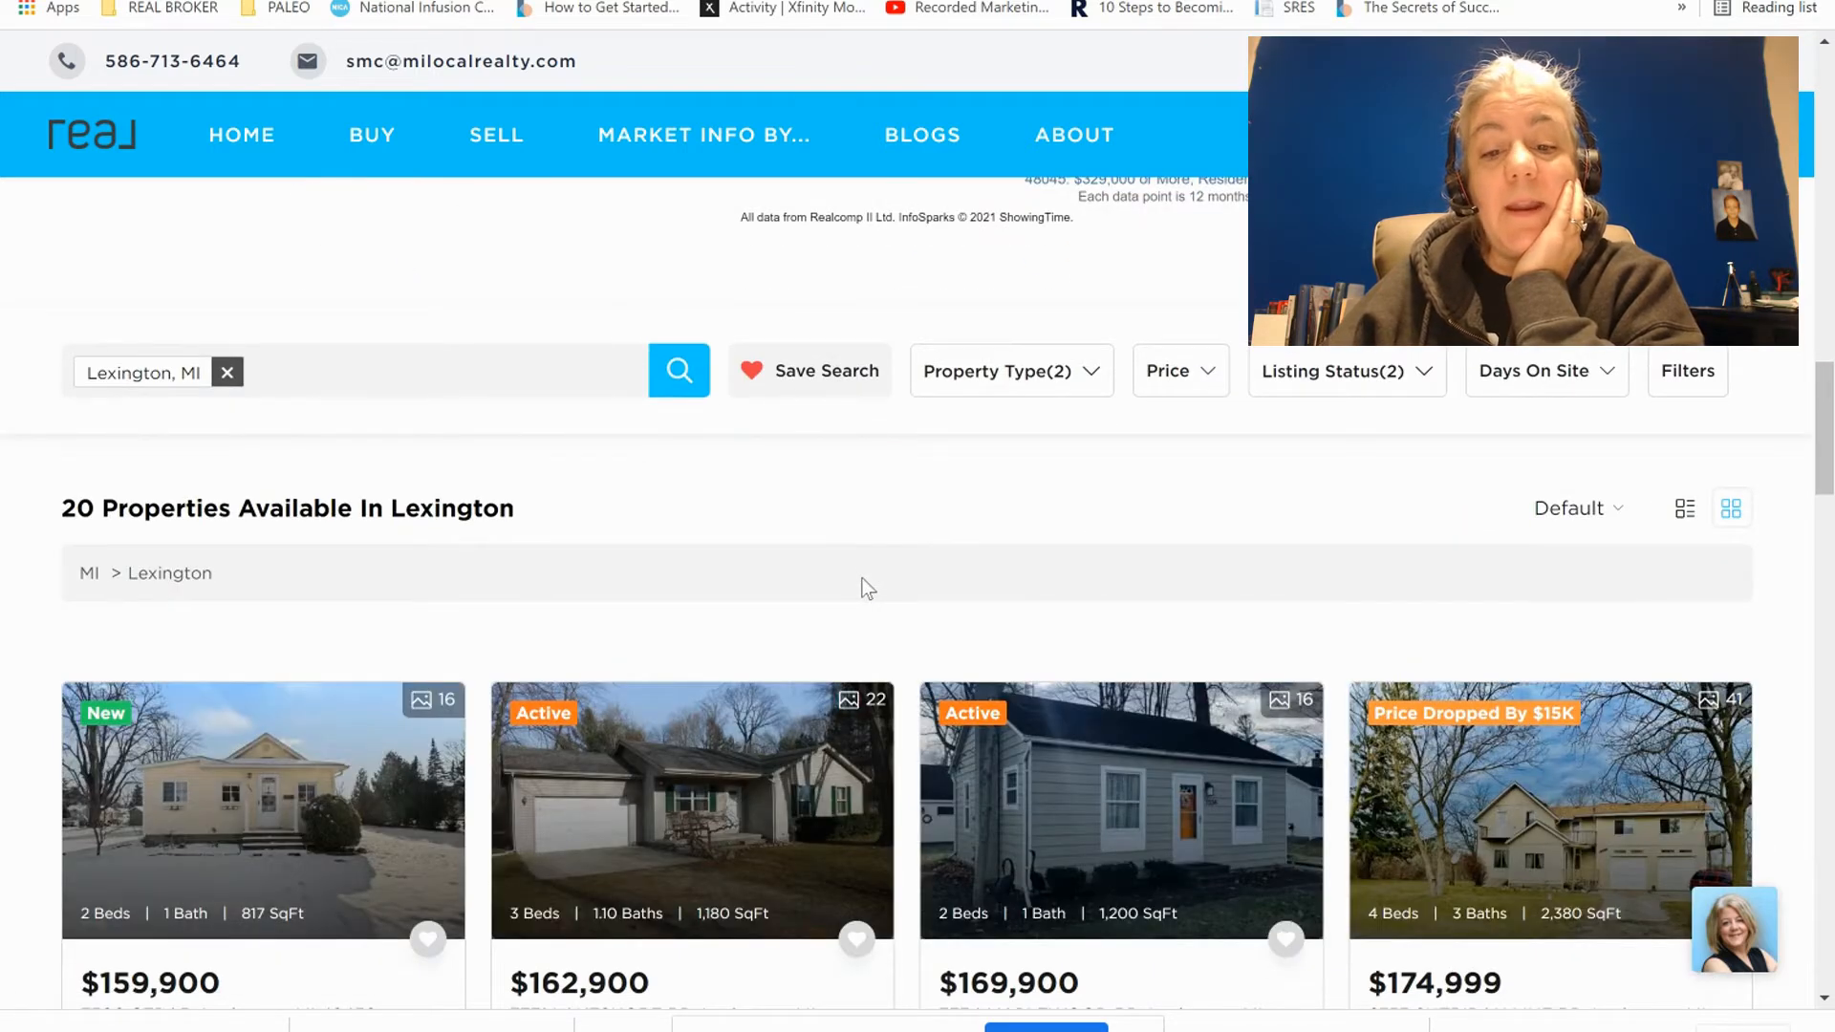
pyautogui.scroll(-2, 863, 581)
pyautogui.scroll(-2, 863, 581)
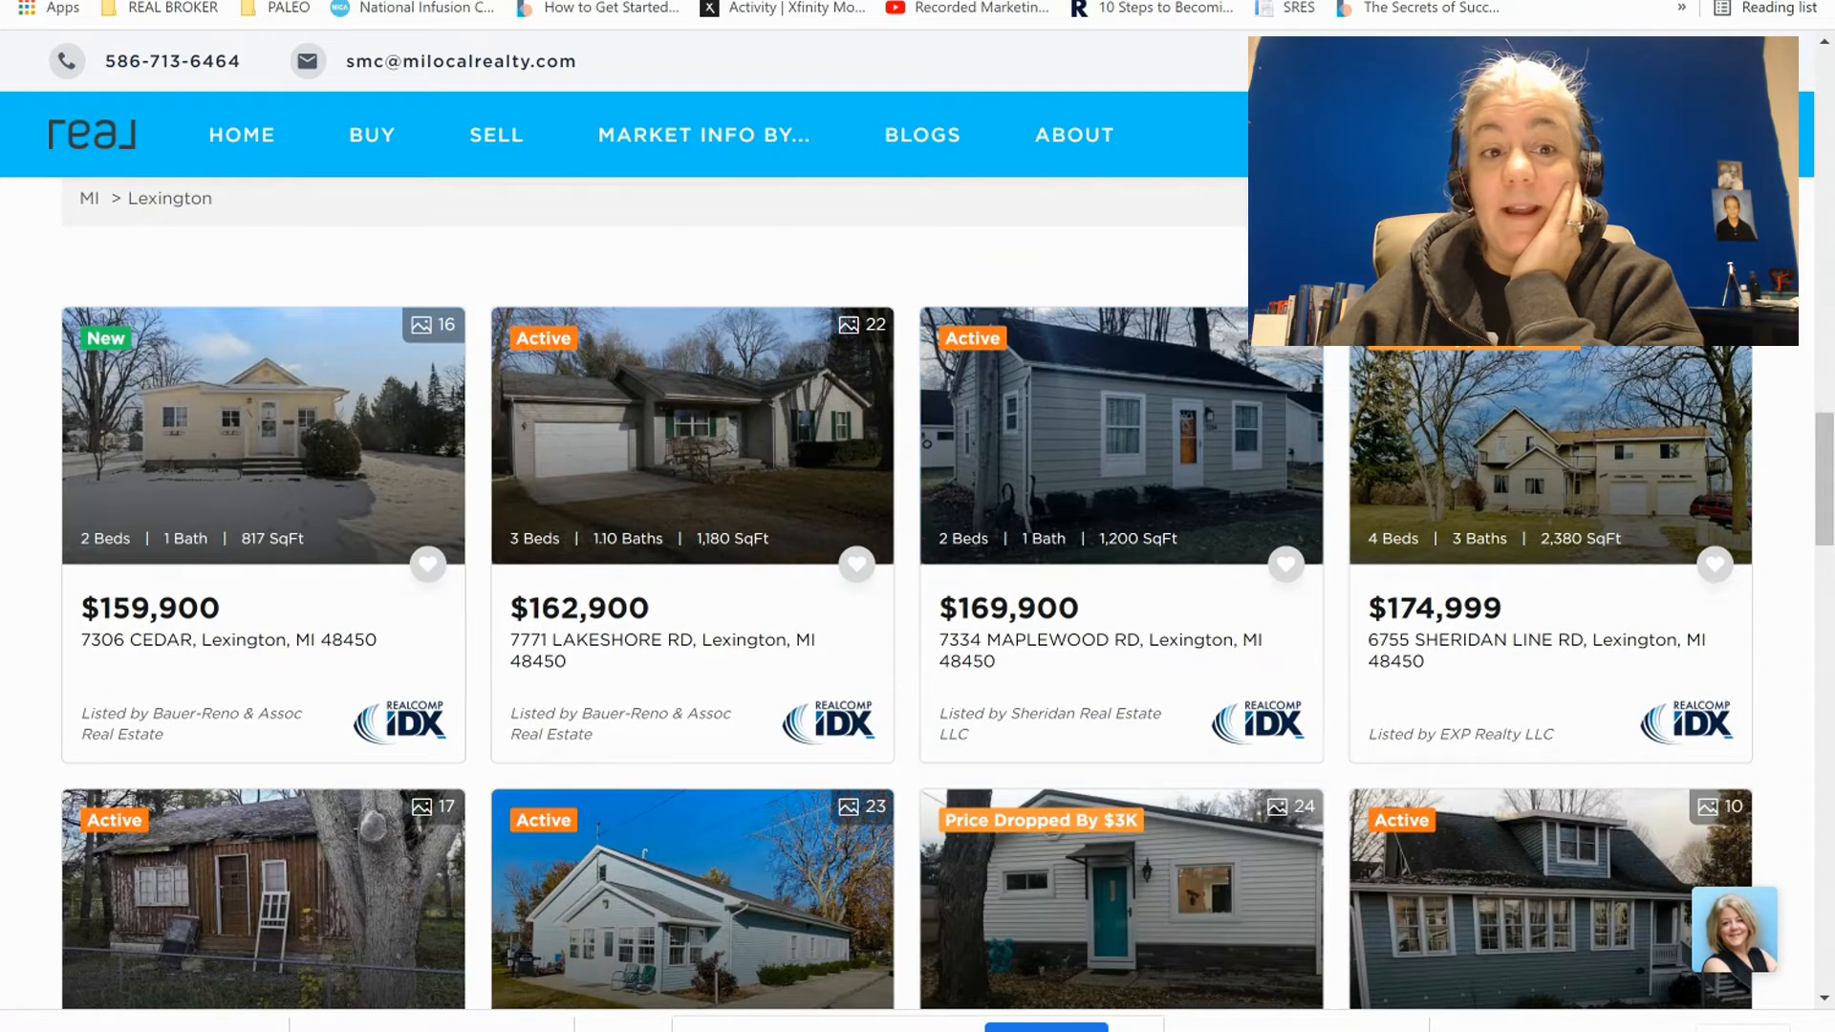
pyautogui.scroll(-5, 817, 450)
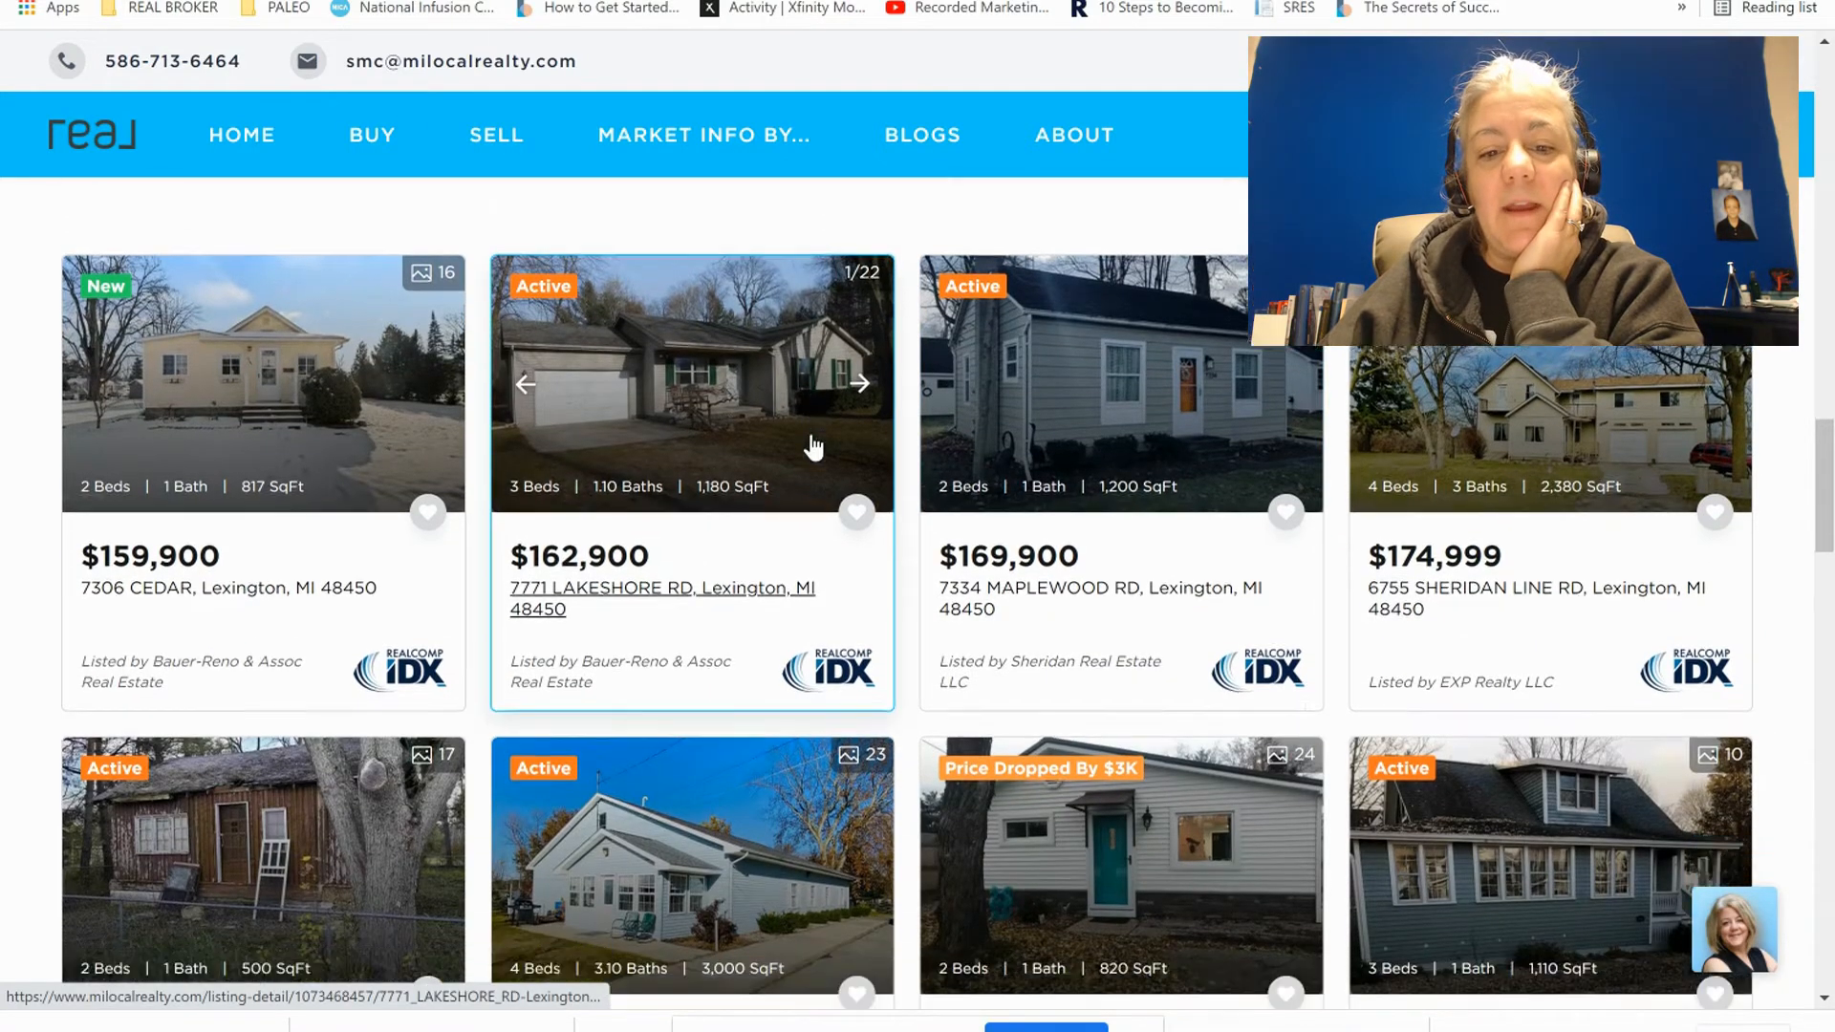
pyautogui.scroll(-8, 814, 449)
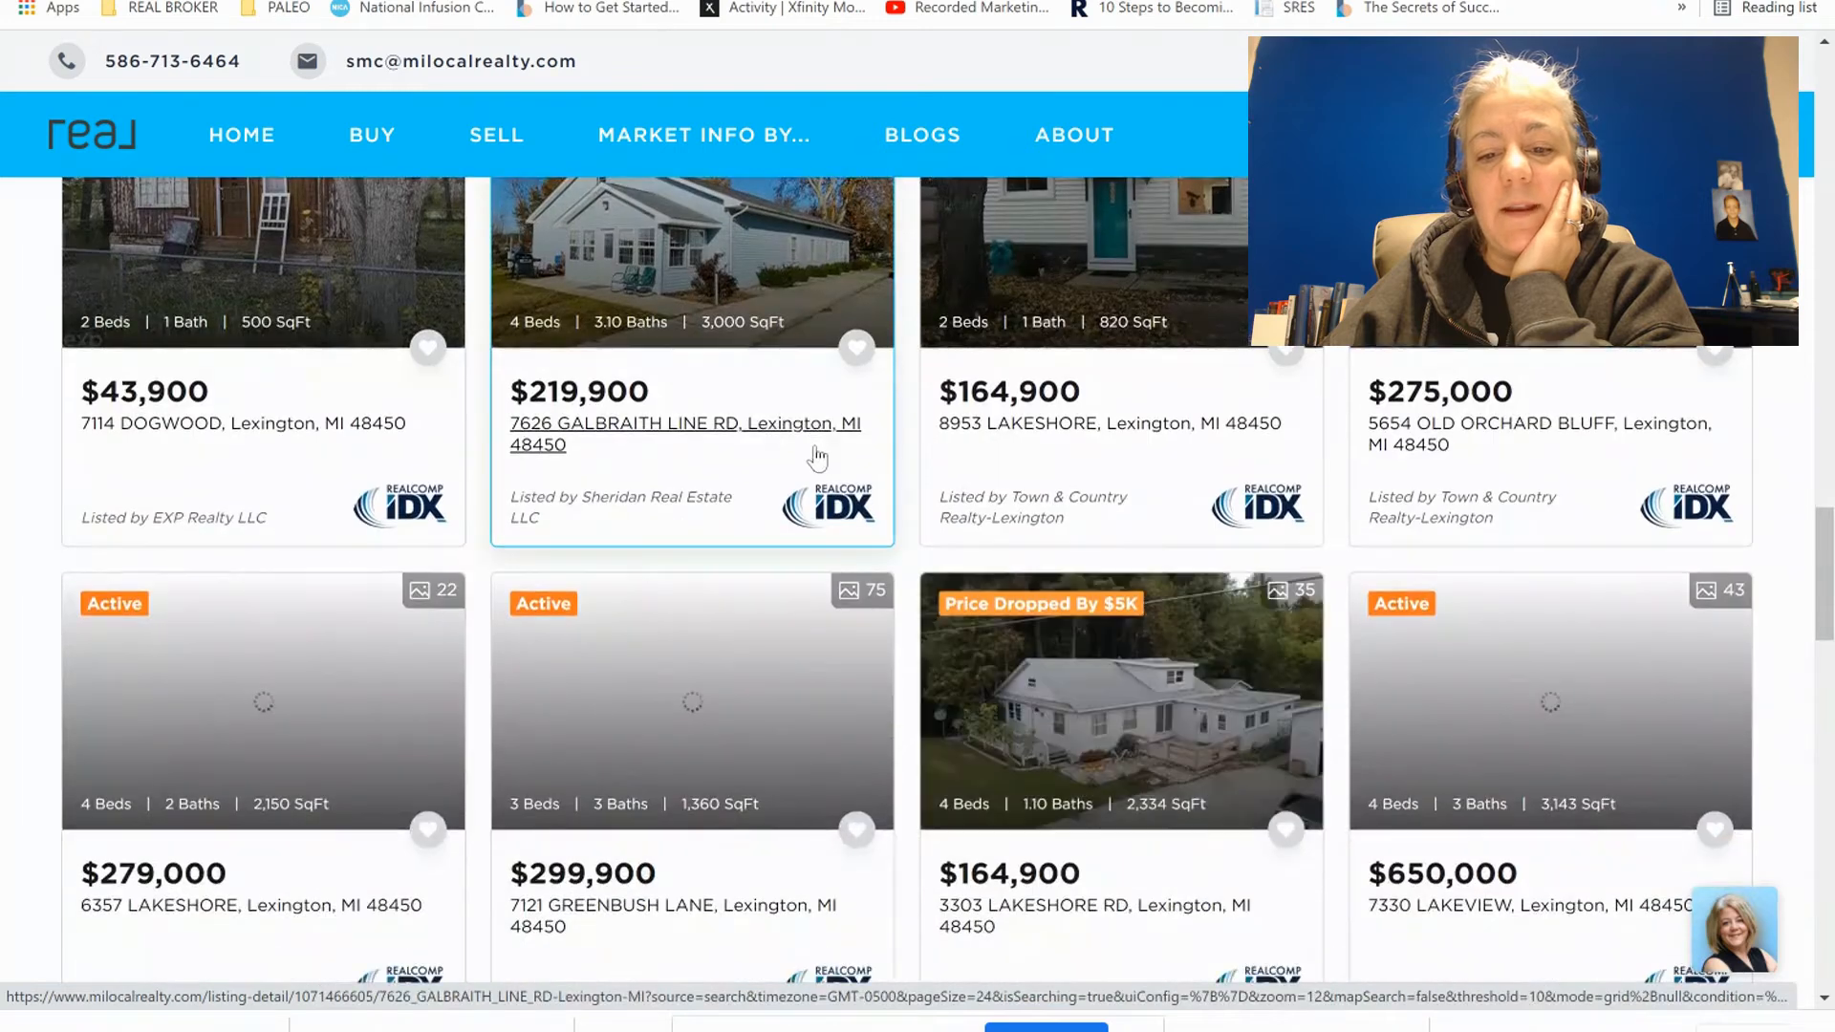
pyautogui.scroll(-12, 817, 463)
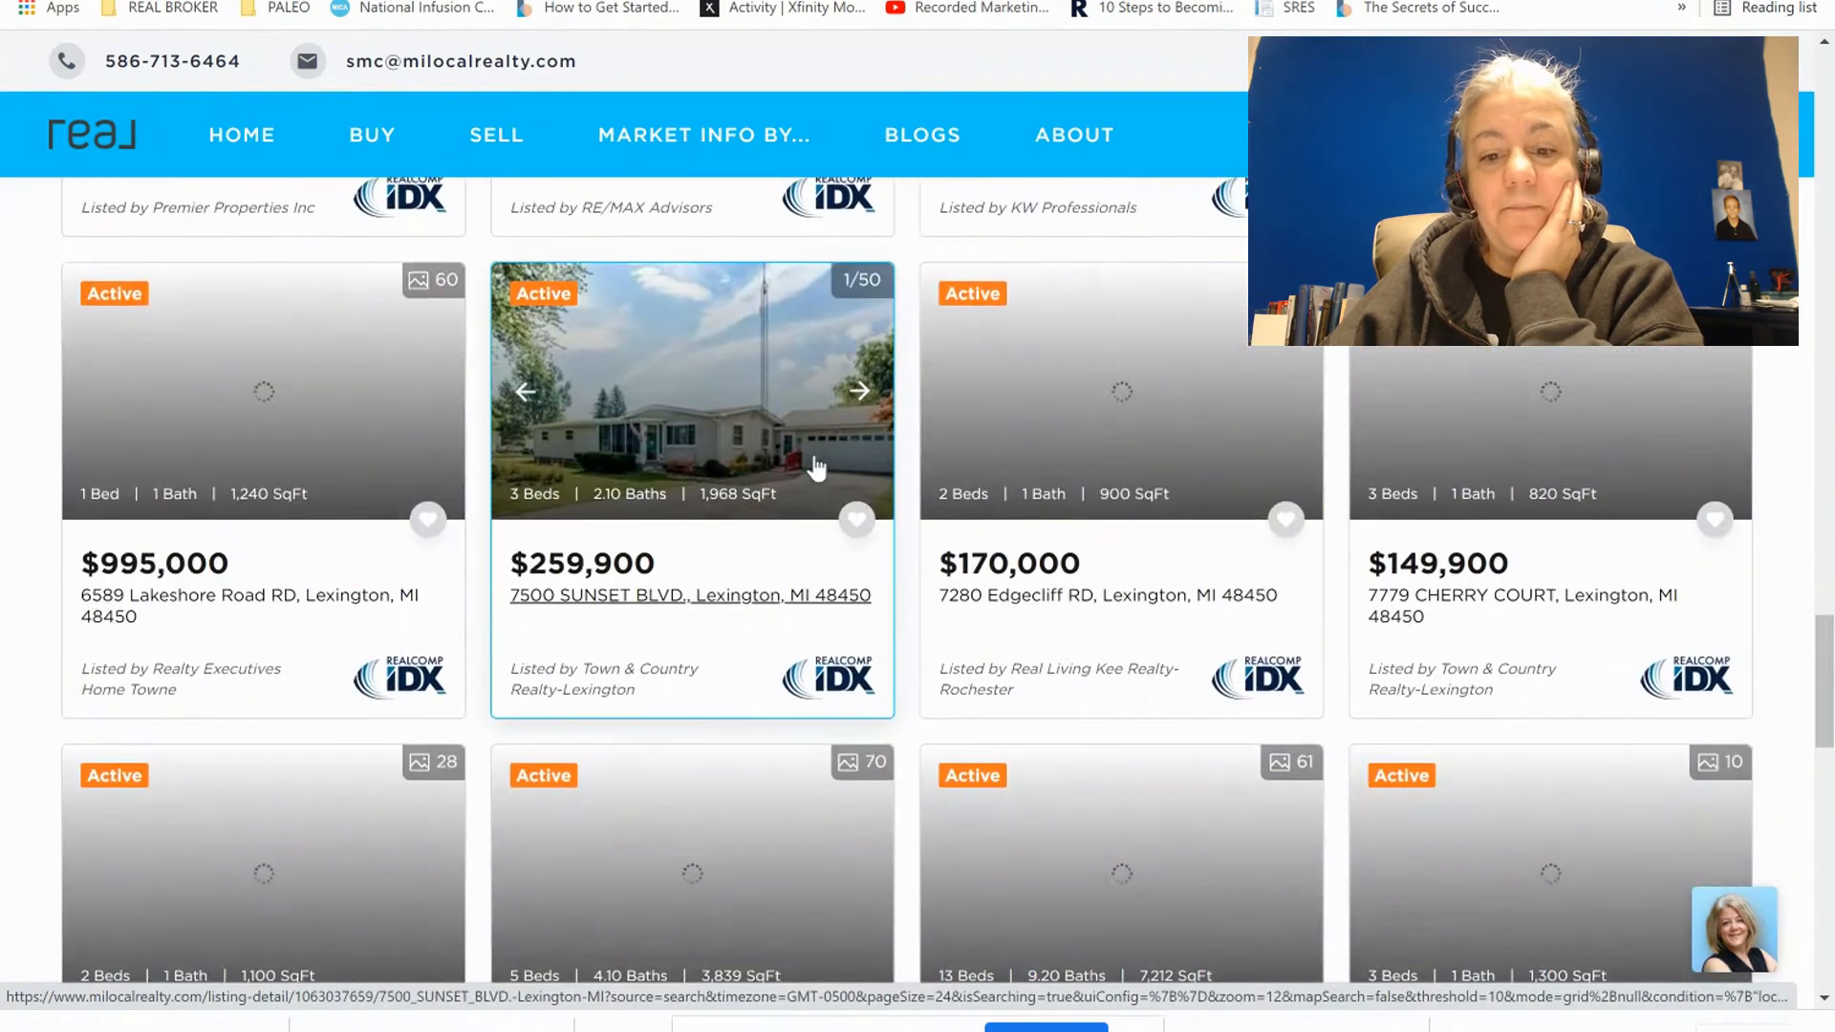
pyautogui.scroll(-2, 815, 458)
pyautogui.scroll(2, 814, 451)
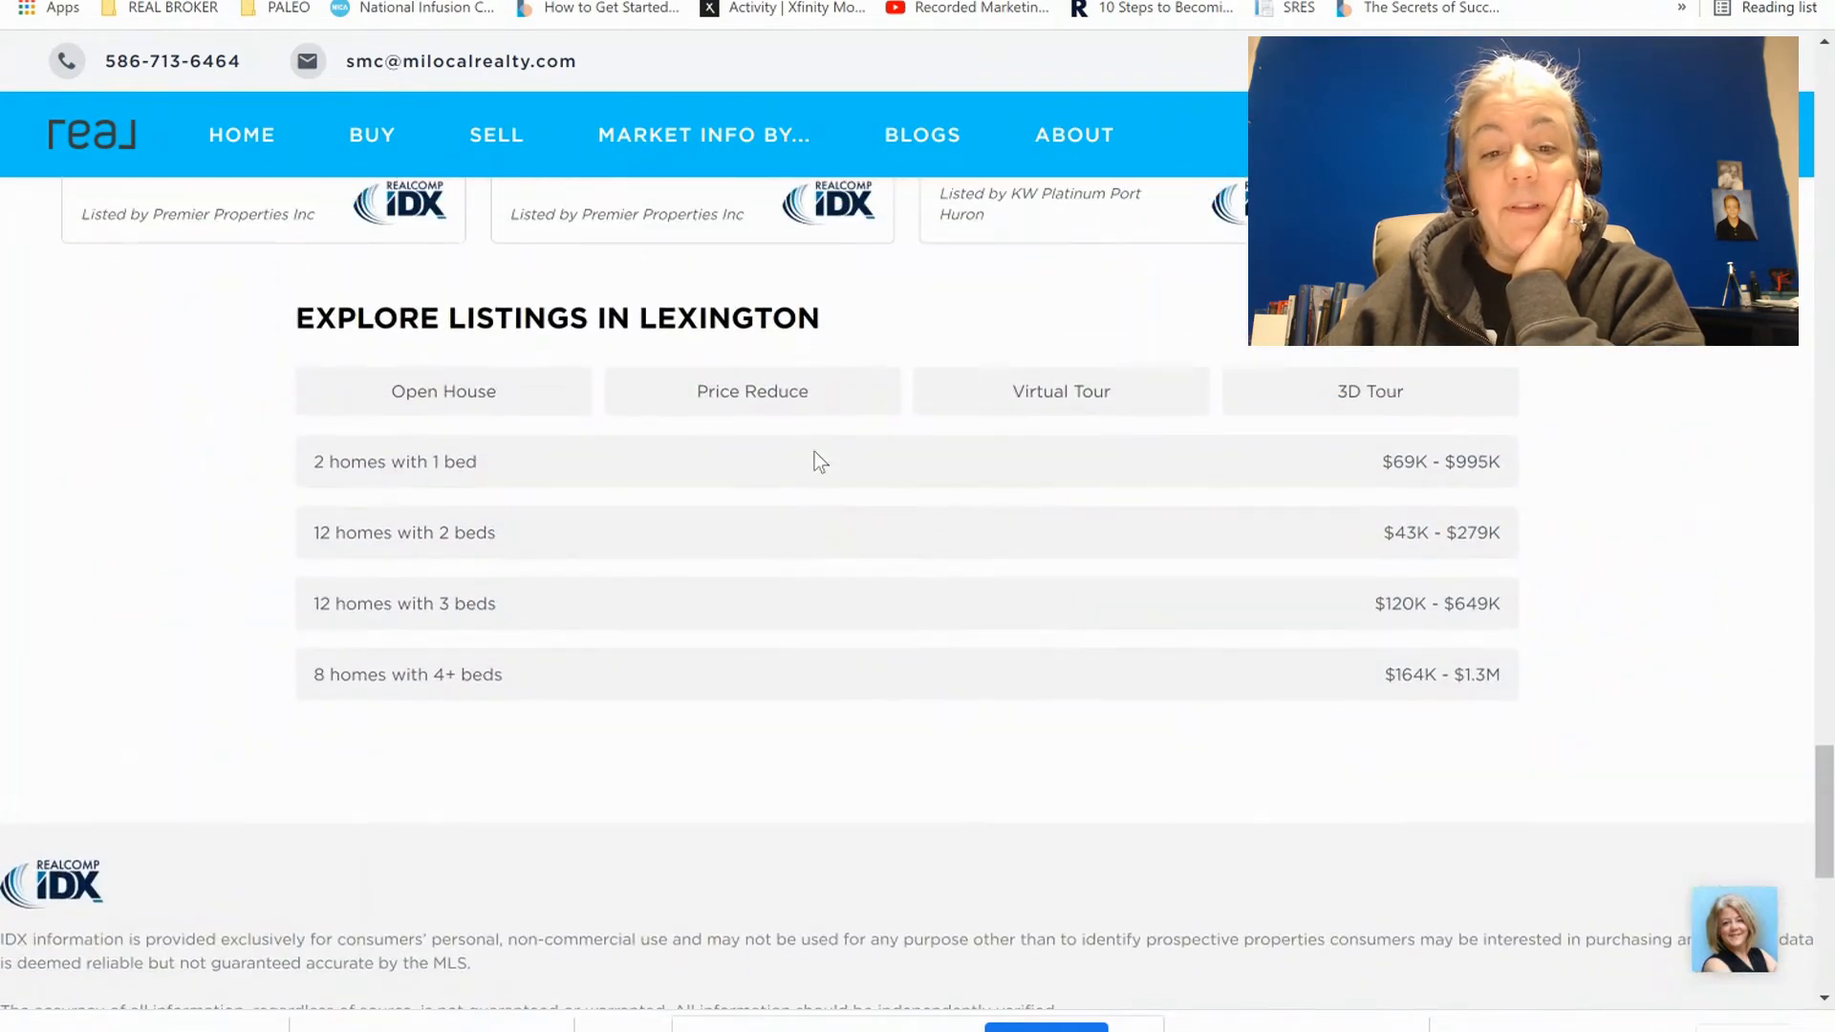